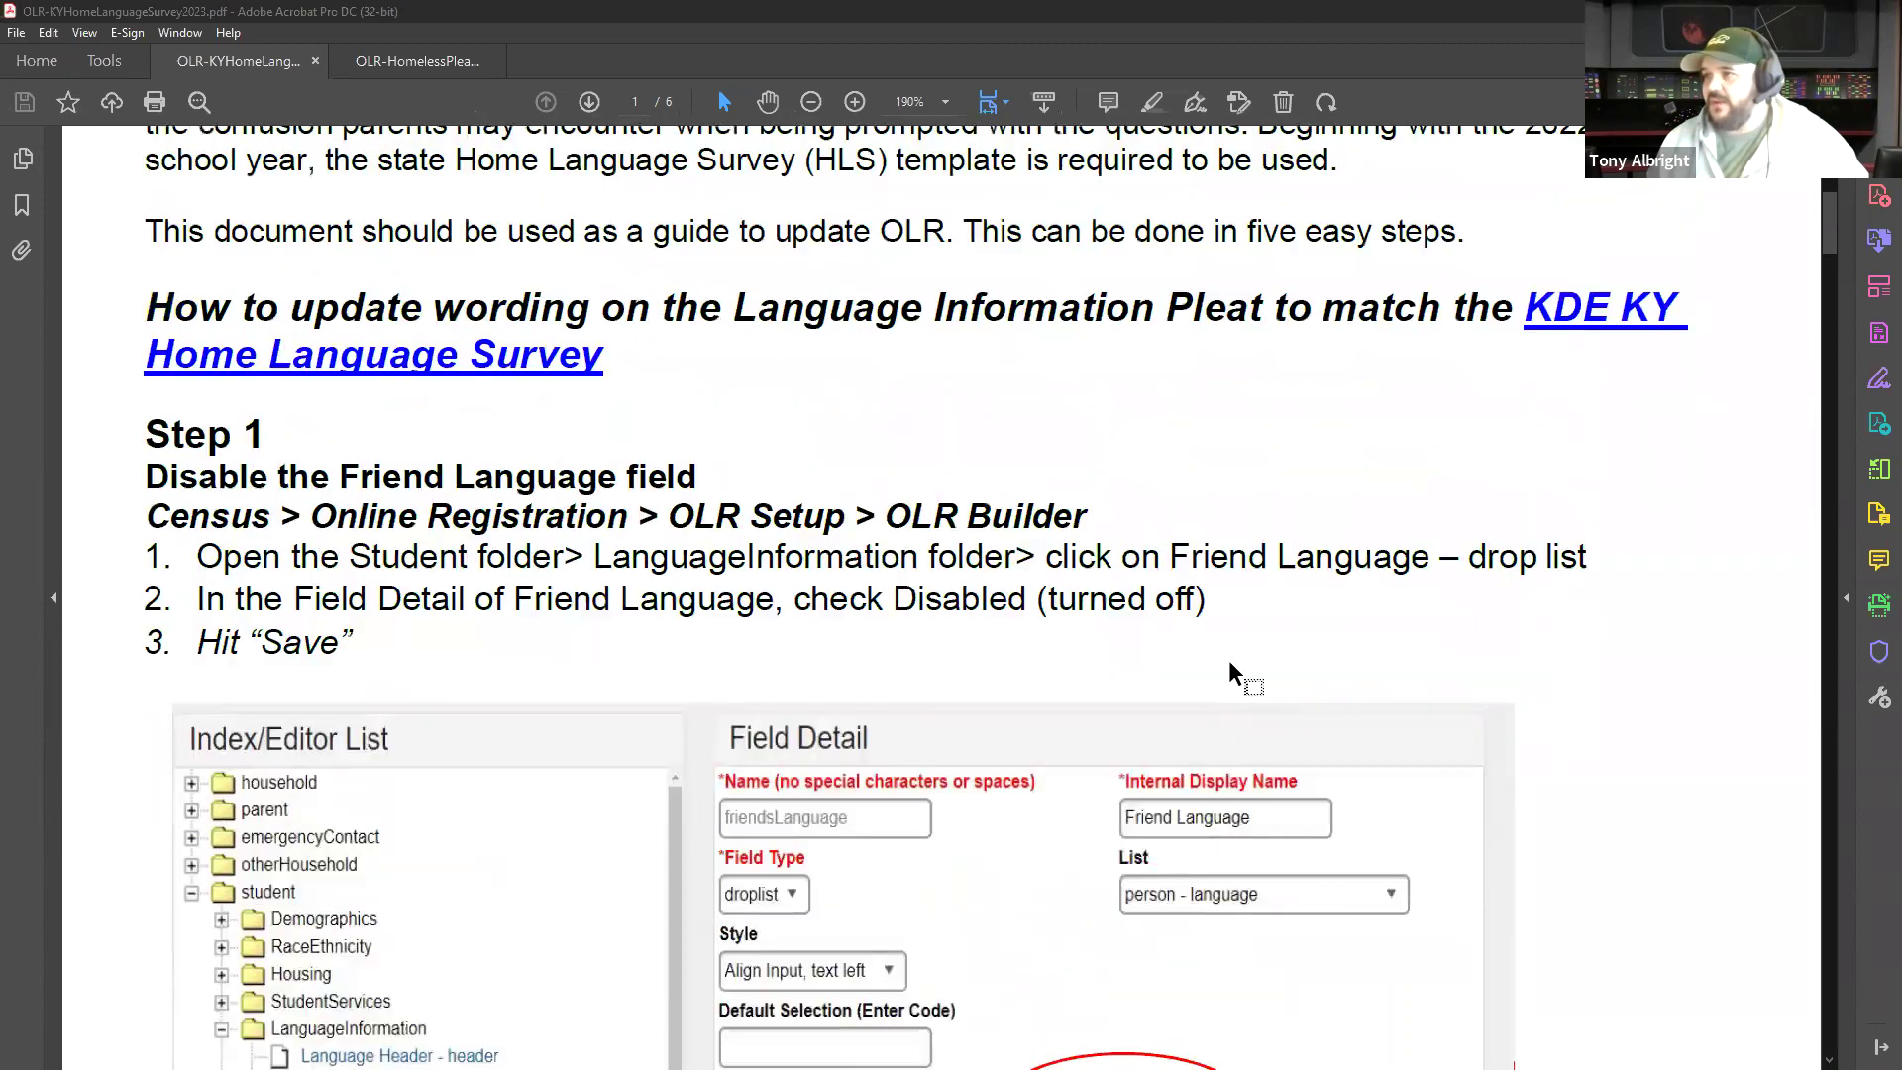
# Read through Steps 1 to 3 of the Home Language Survey guide, including the ELL field edits and the Parent Acknowledgement field setup.
pyautogui.scroll(-2, 1232, 658)
pyautogui.scroll(-10, 1233, 657)
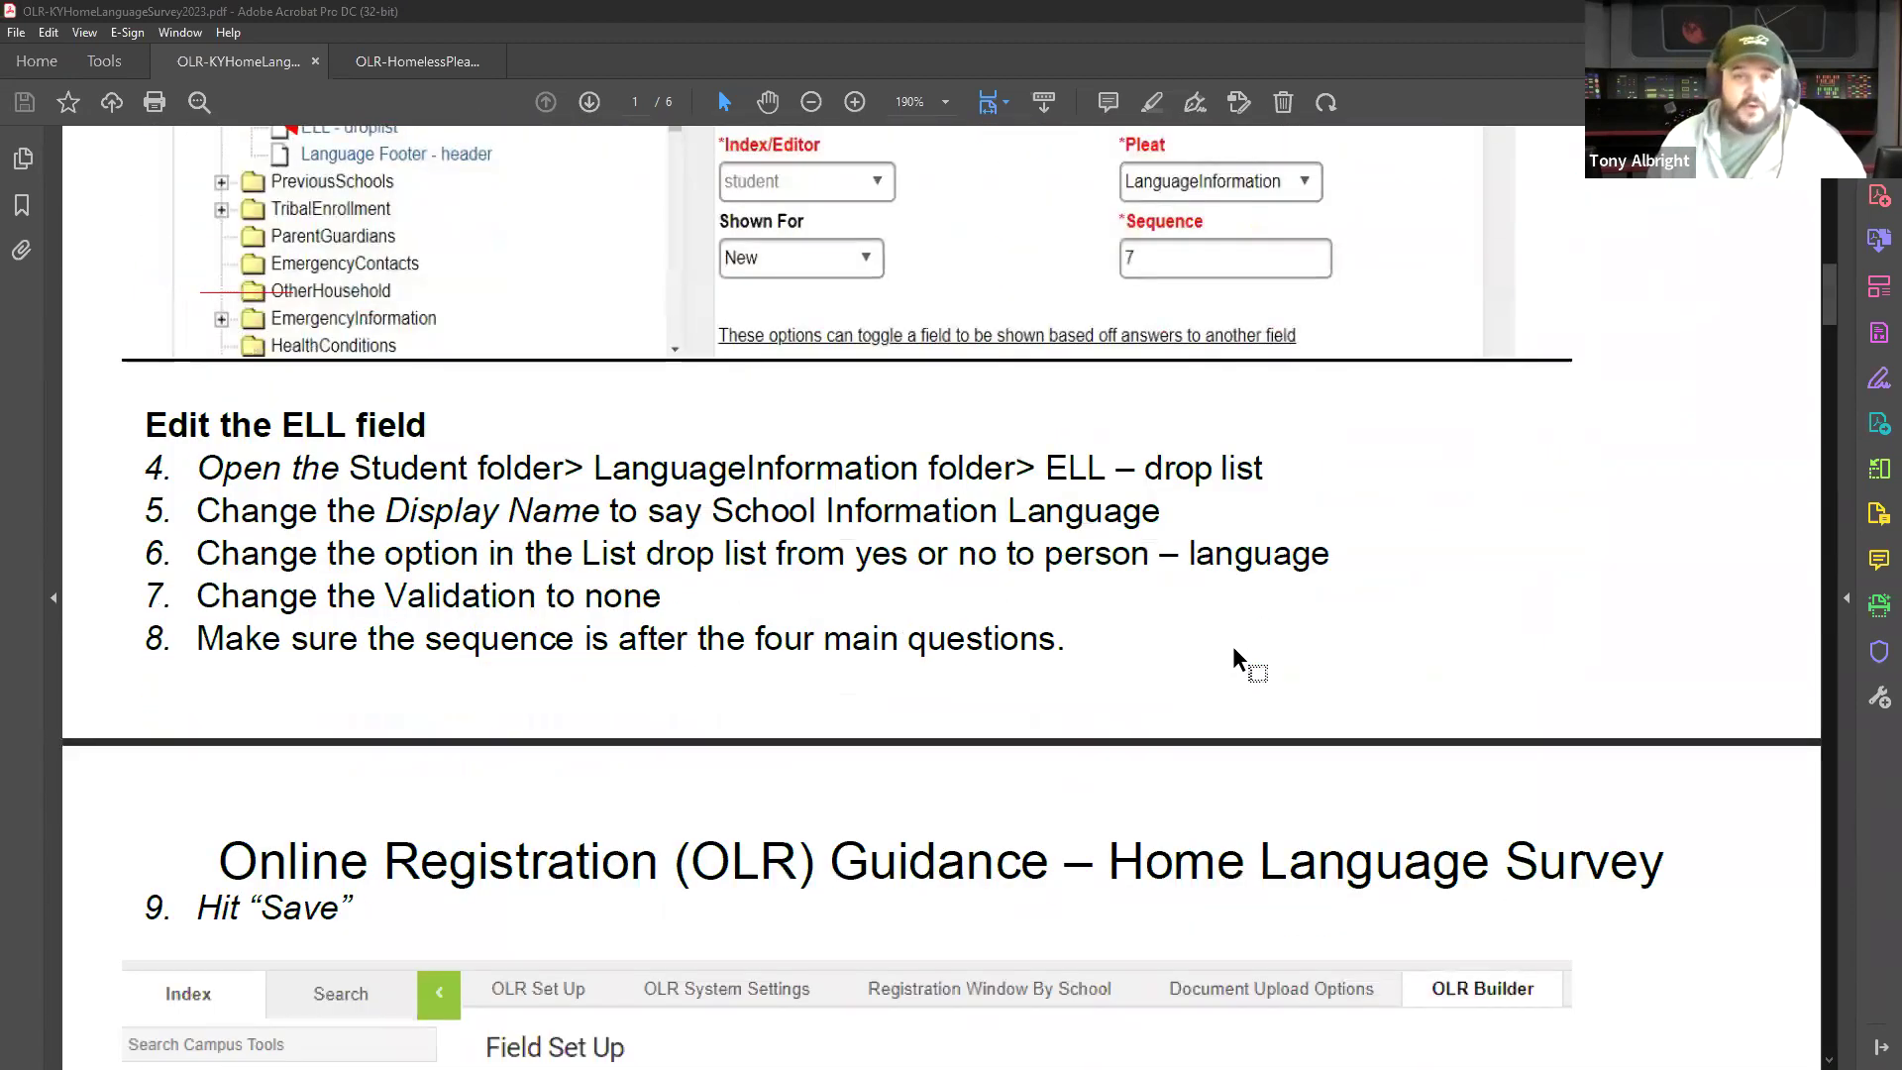
pyautogui.scroll(-6, 1234, 651)
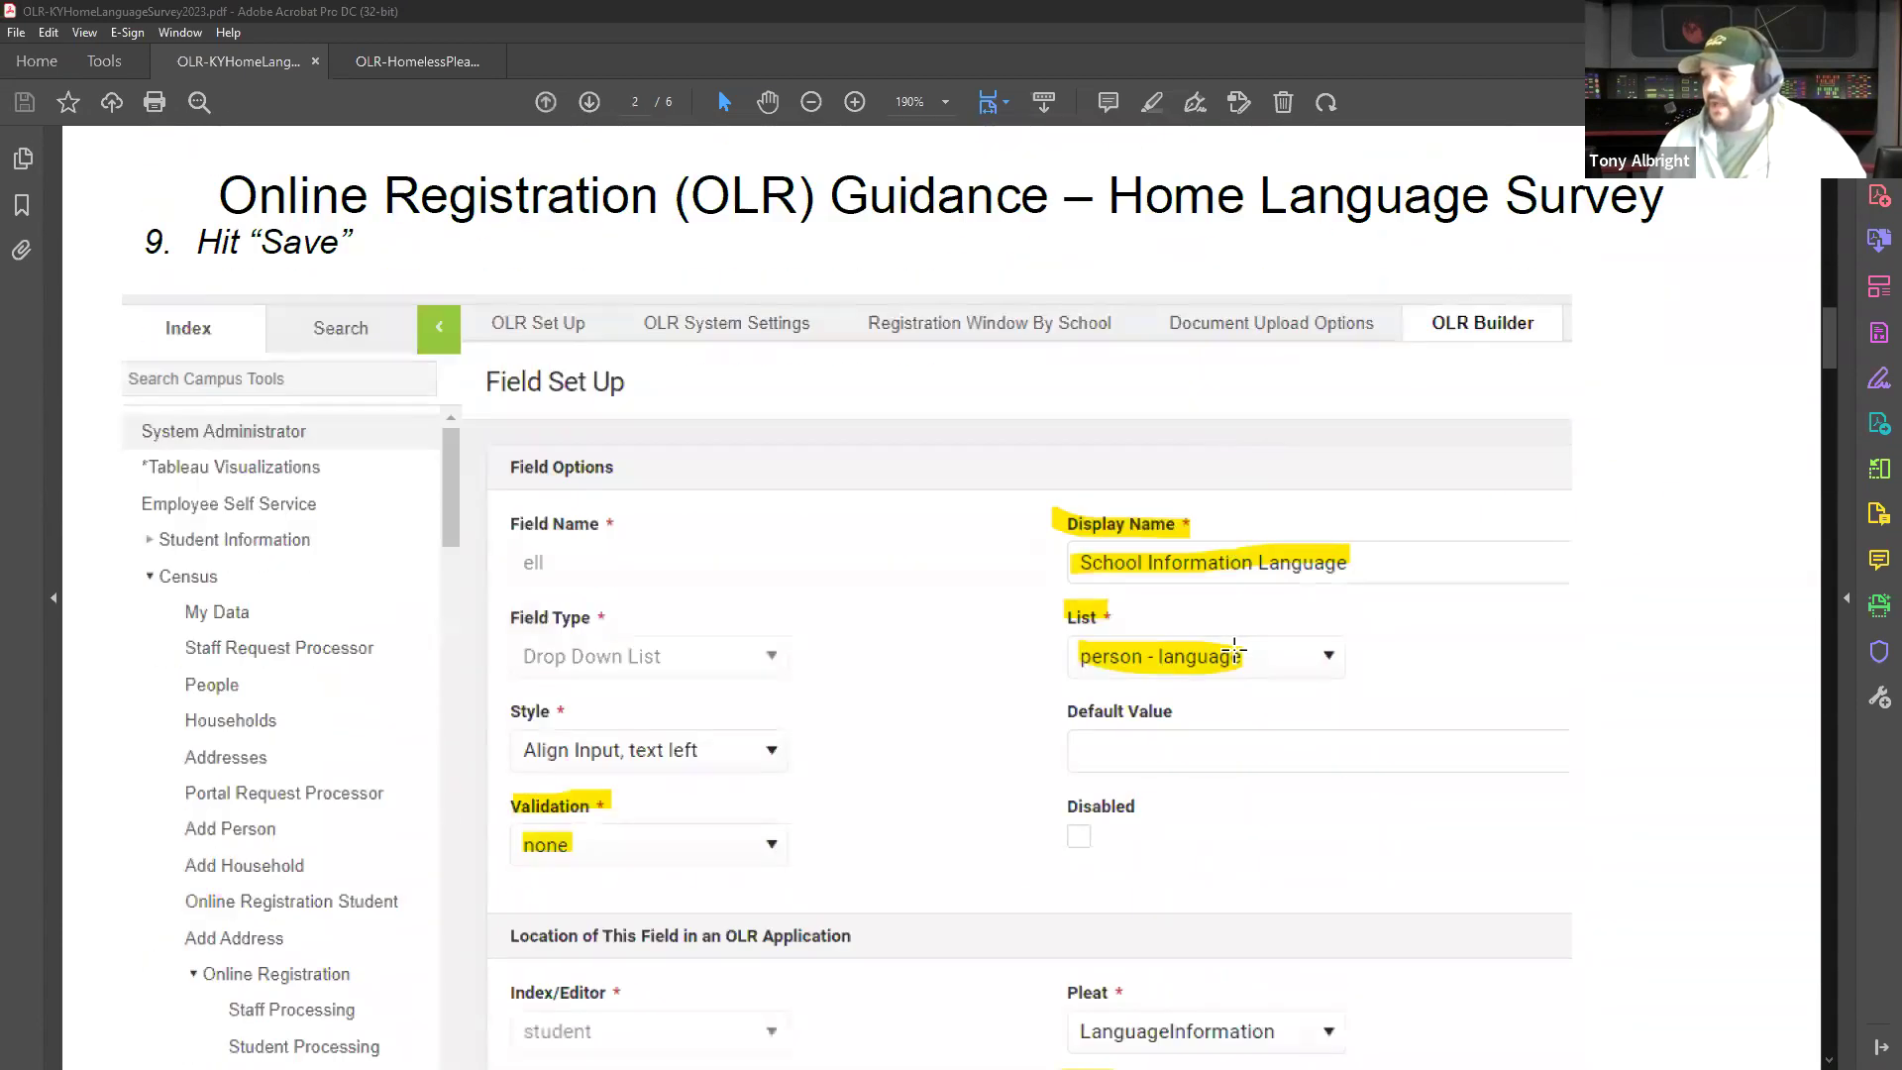
pyautogui.scroll(-10, 1234, 653)
pyautogui.scroll(-10, 1233, 656)
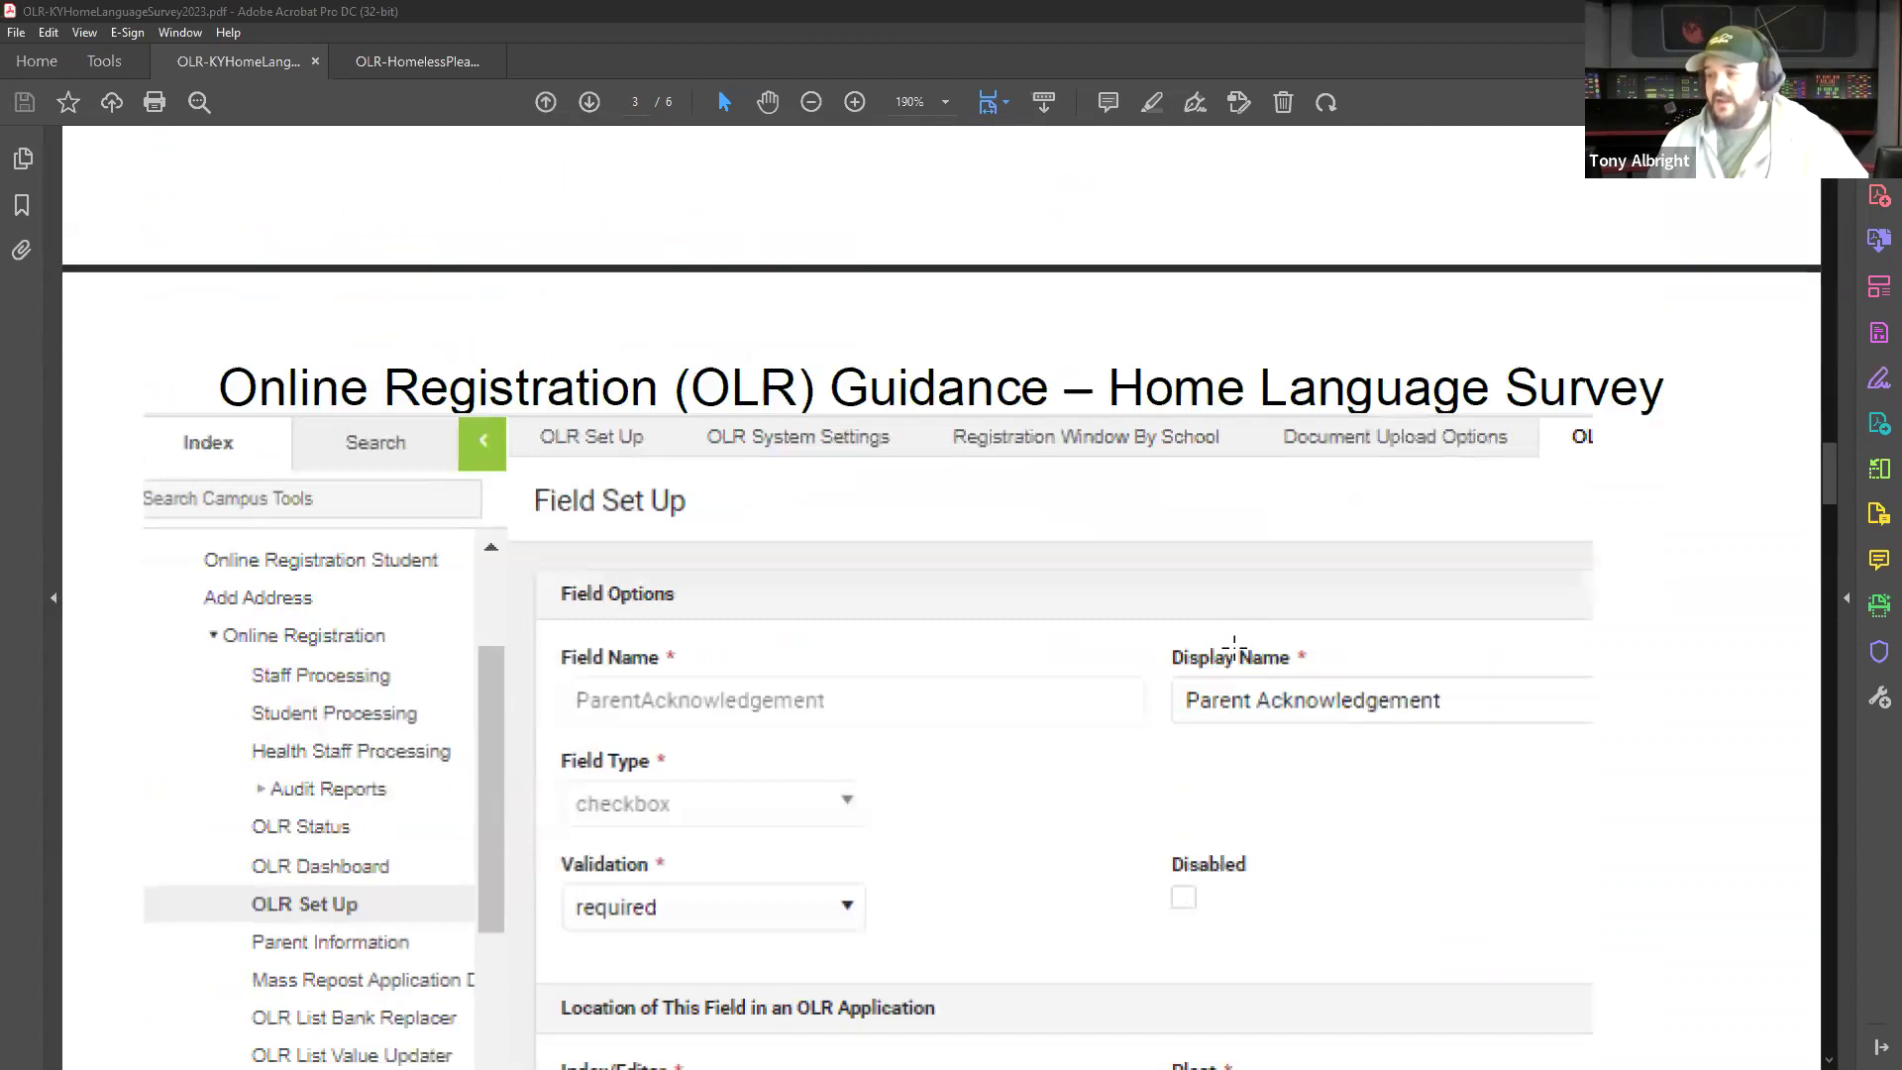
pyautogui.scroll(-10, 1234, 651)
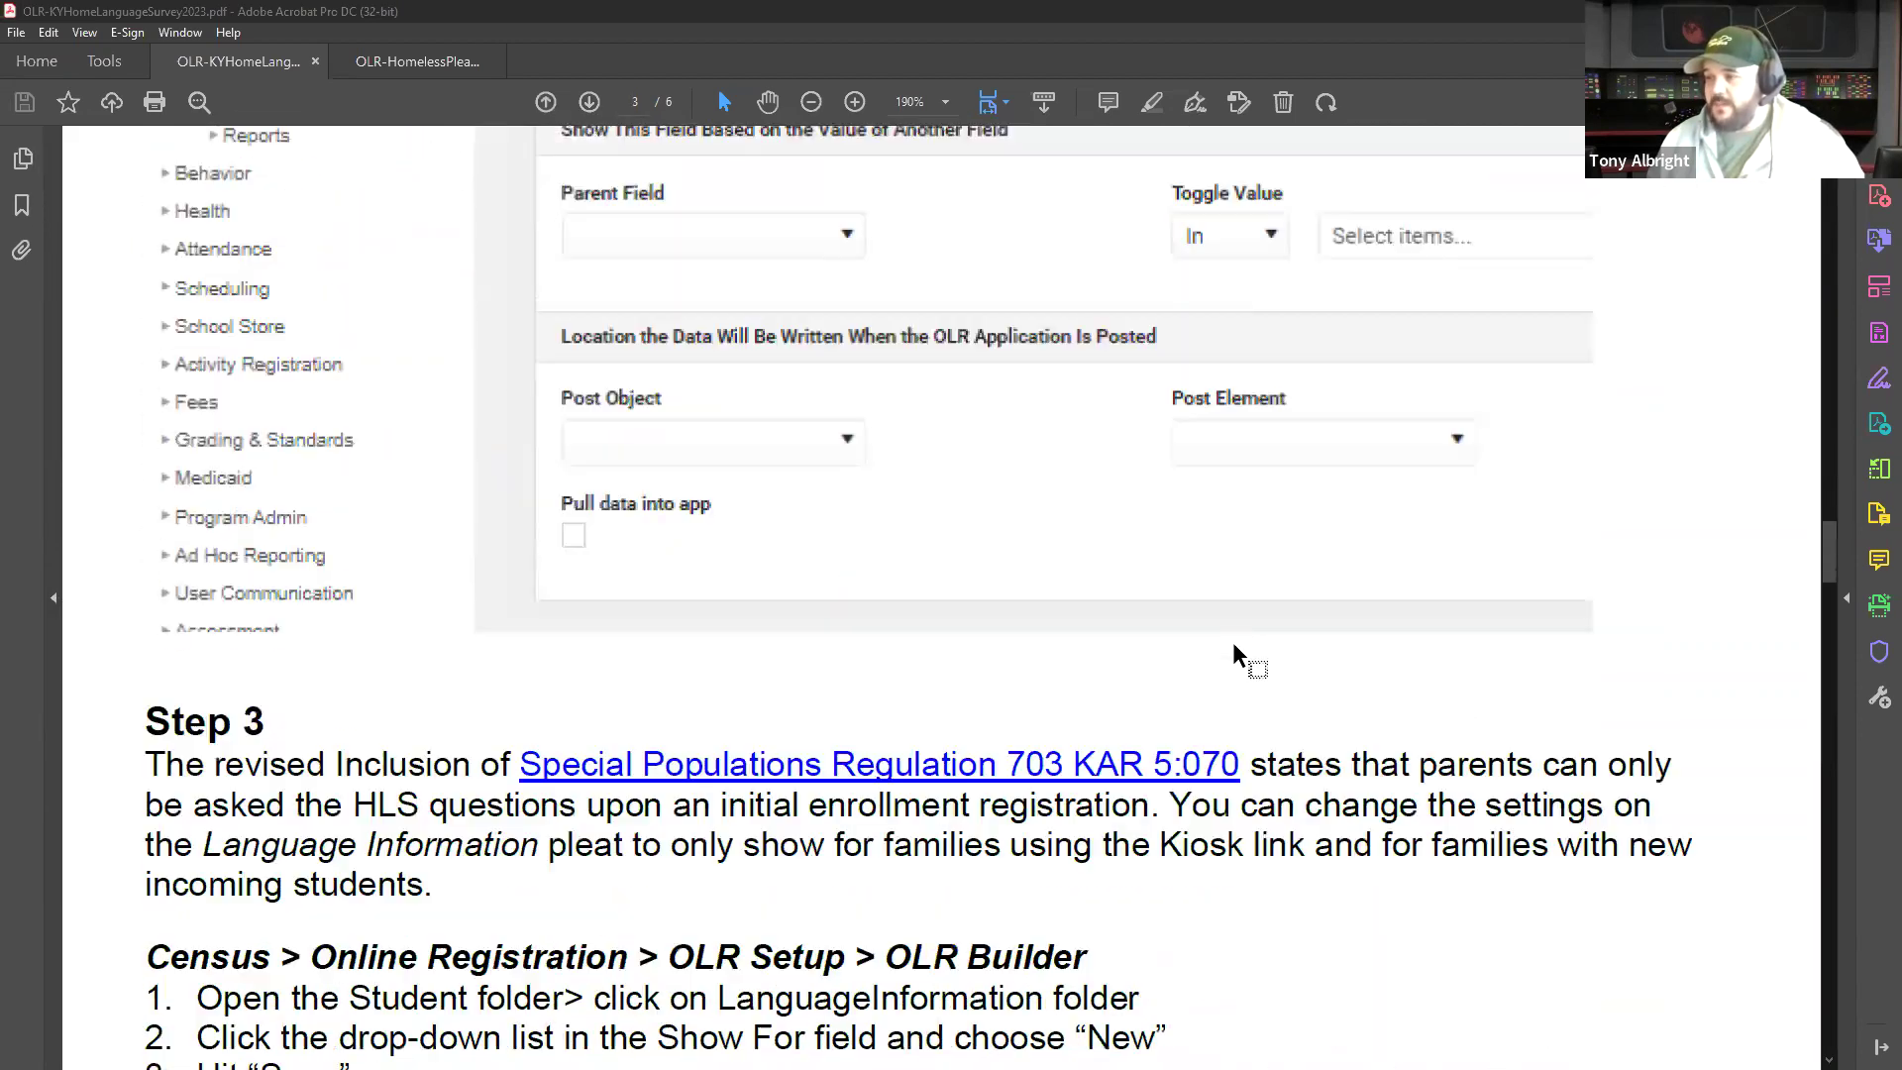
pyautogui.scroll(-8, 1234, 653)
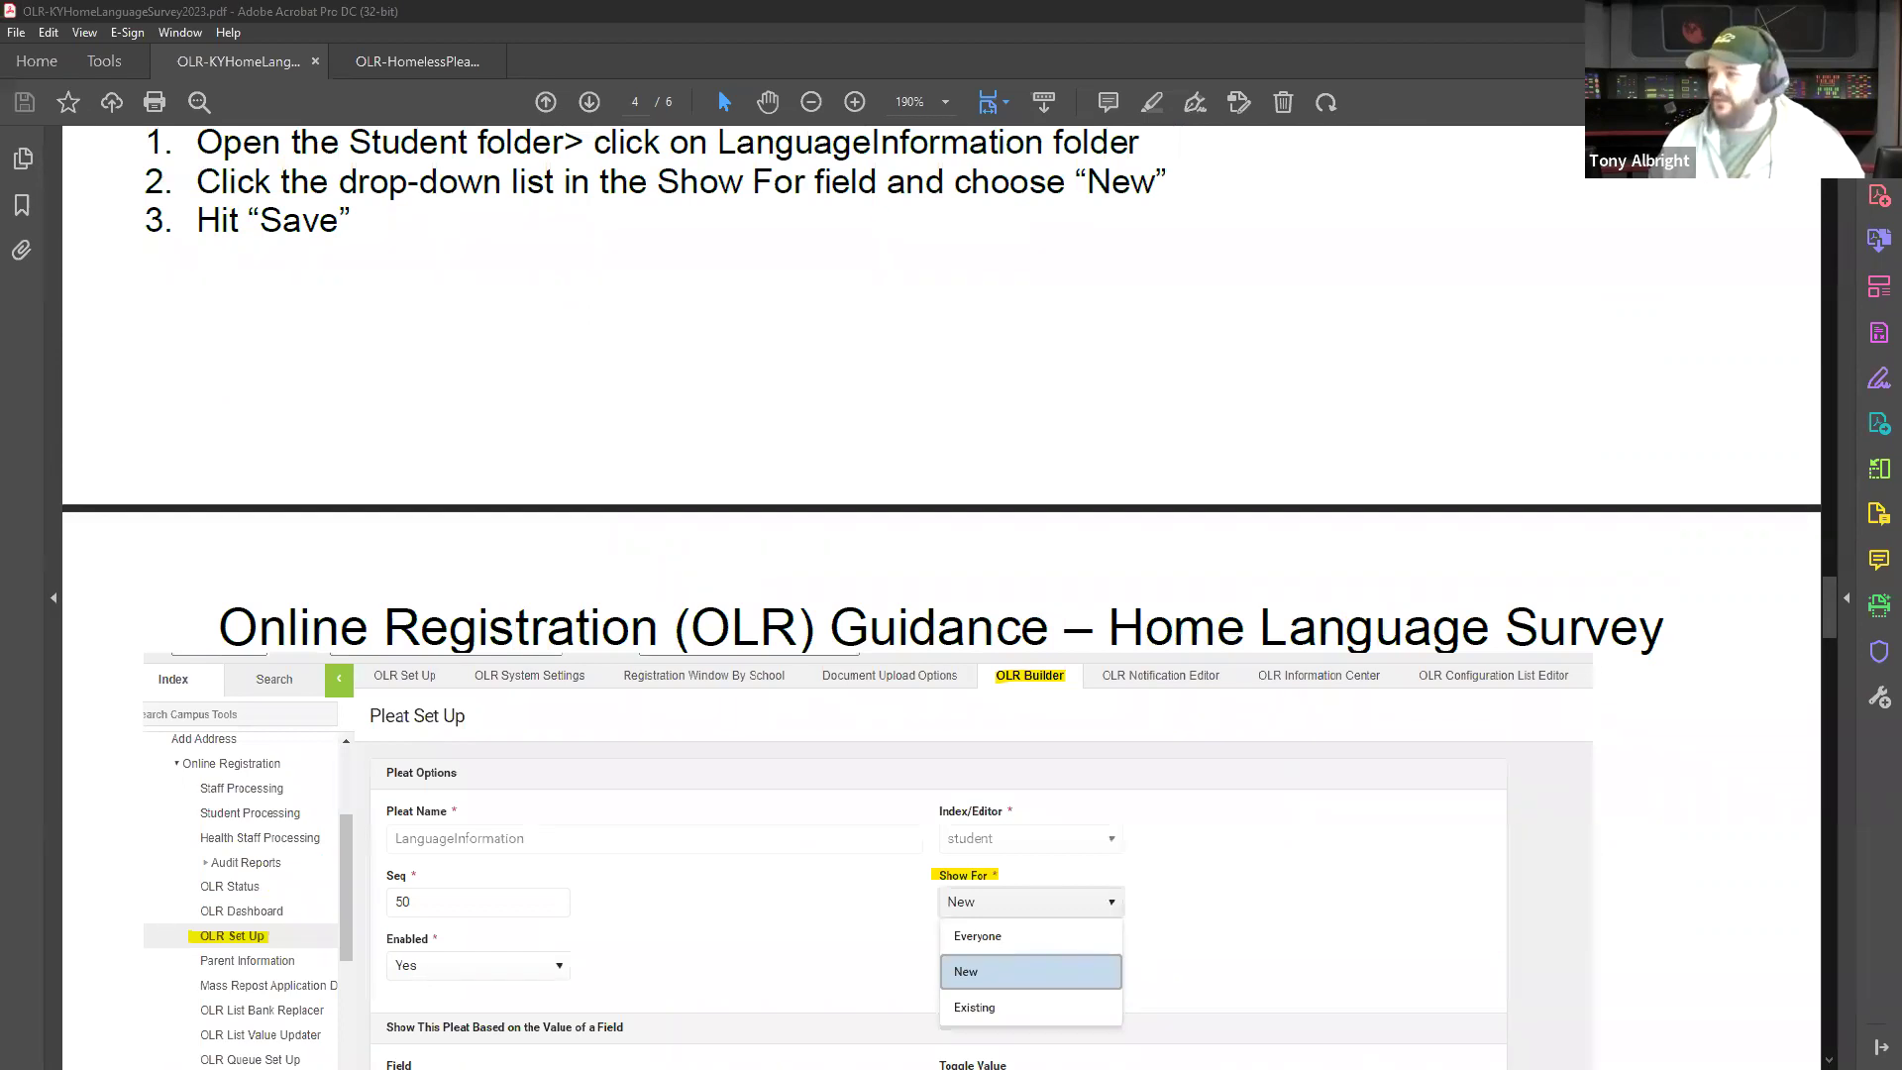
# Switch to Infinite Campus, open the OLR Builder and expand the Language Information folder under Student.
pyautogui.hotkey('alt', 'Tab')
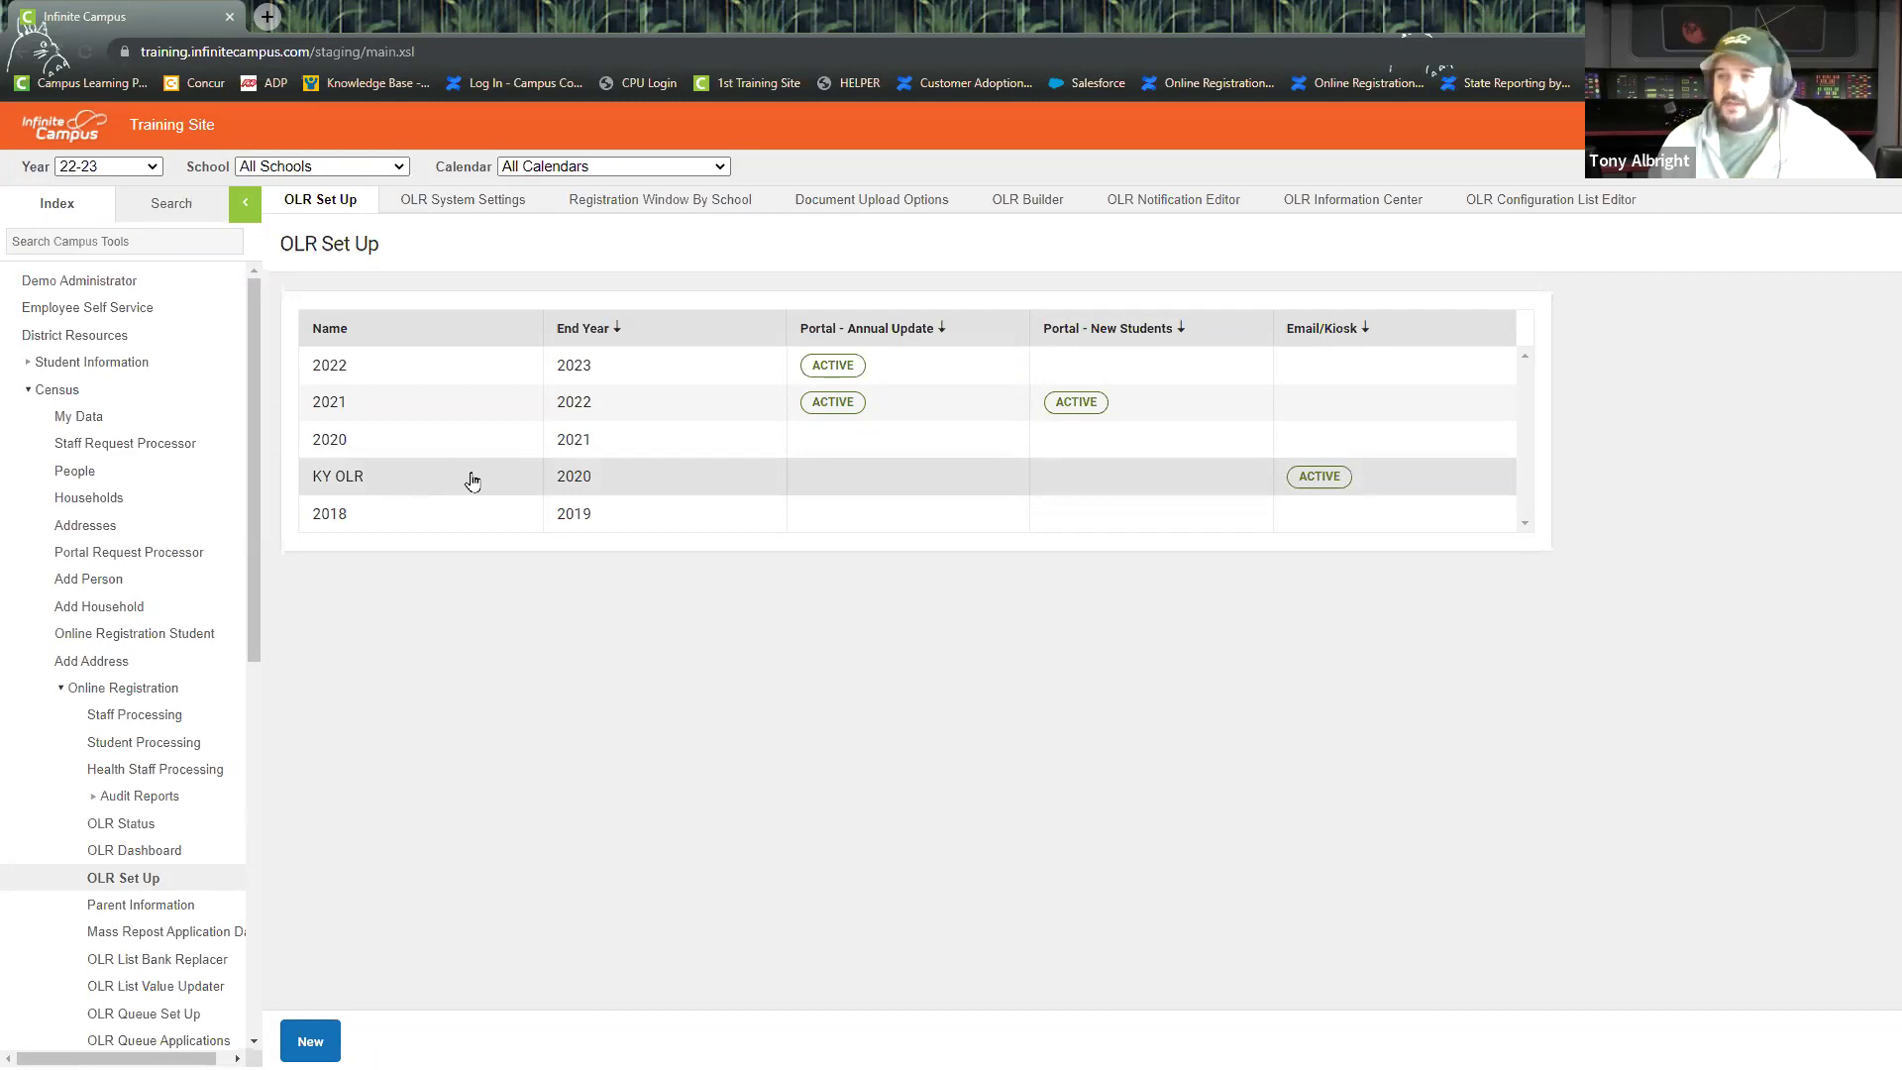
pyautogui.click(1015, 202)
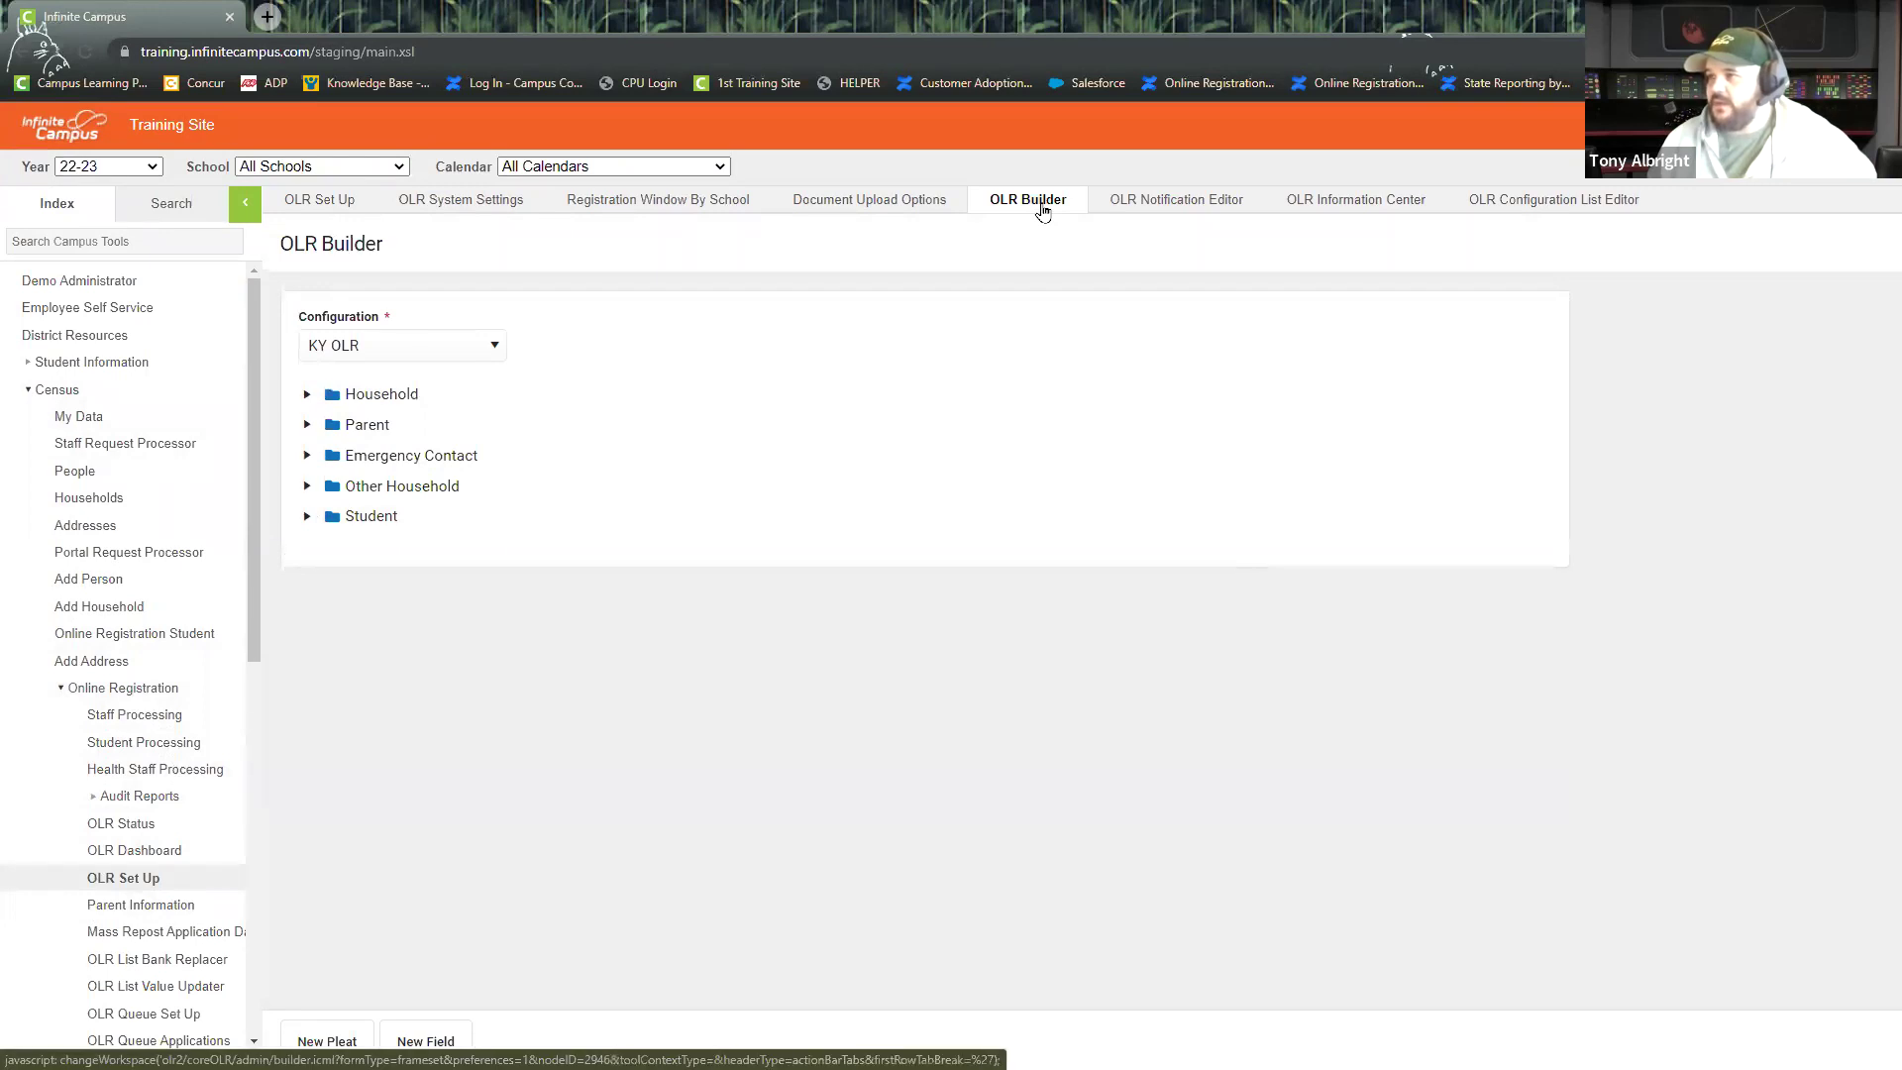
pyautogui.click(306, 517)
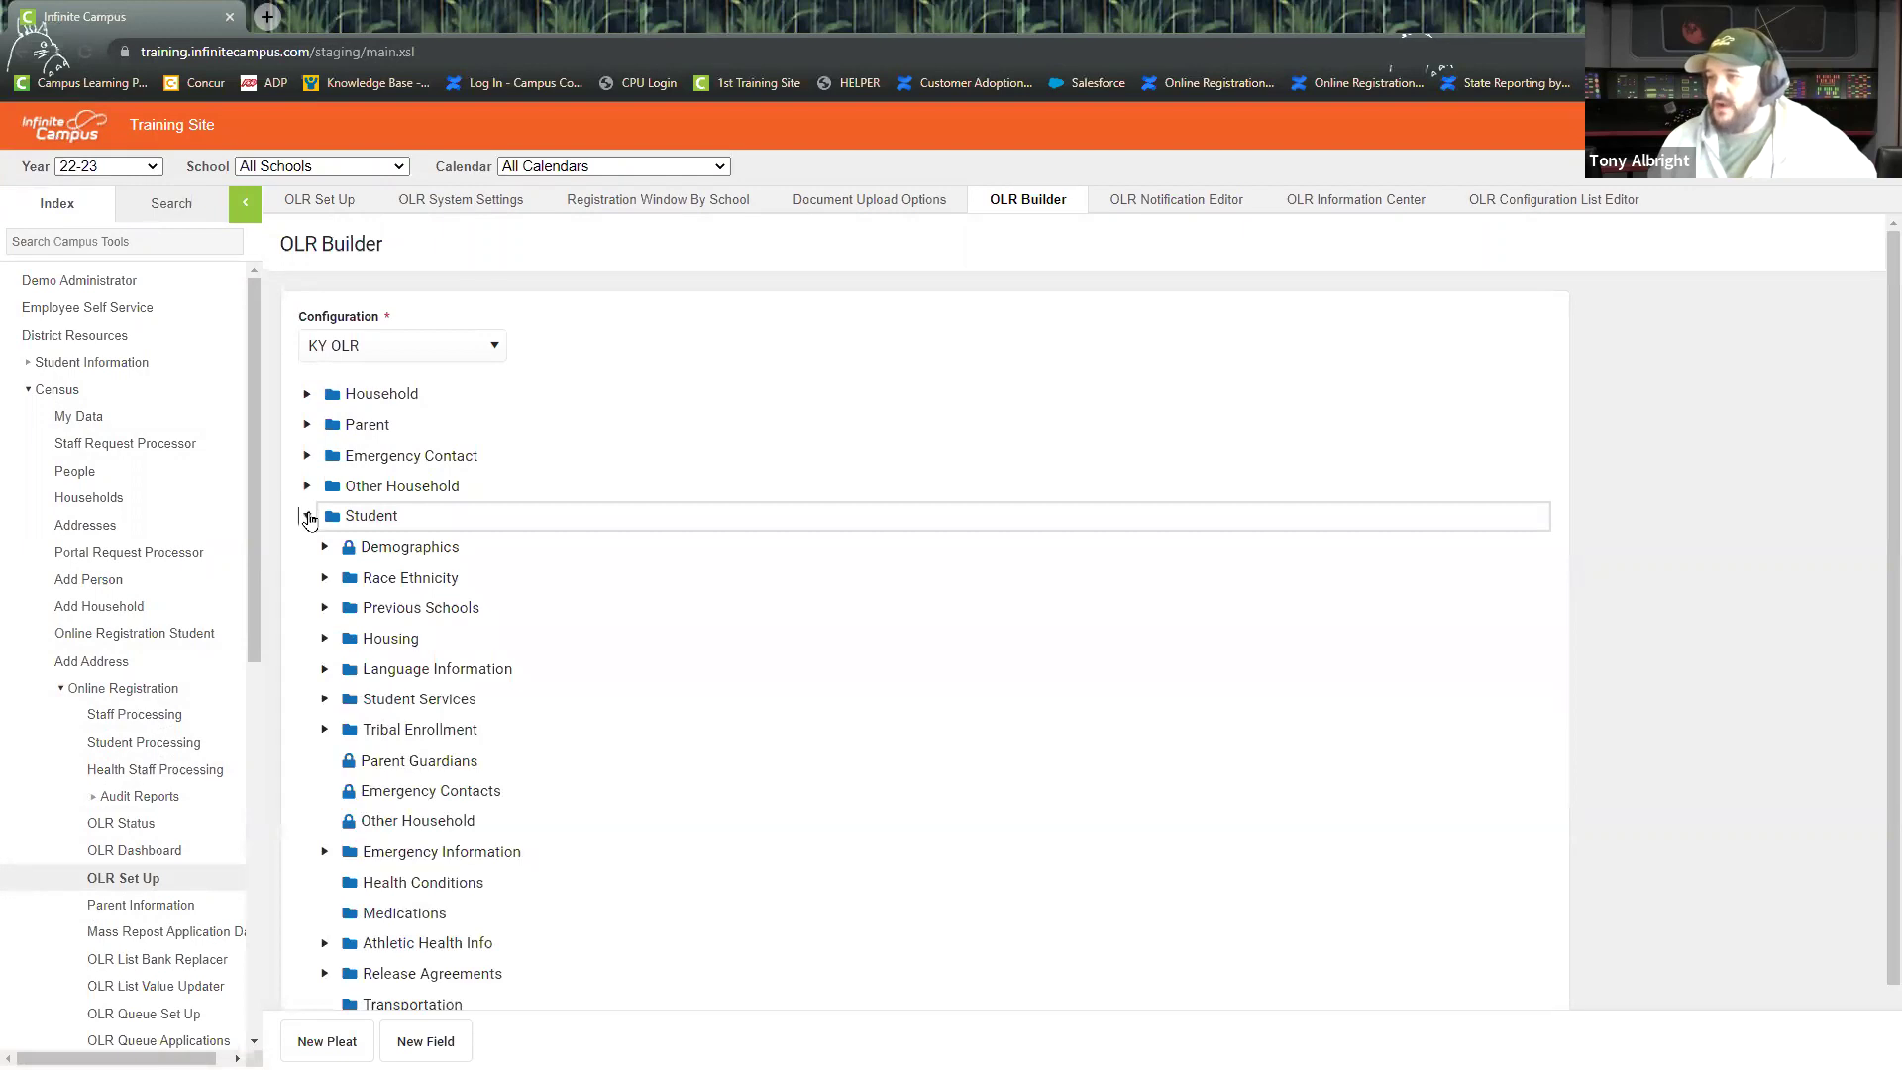
pyautogui.scroll(-1, 482, 614)
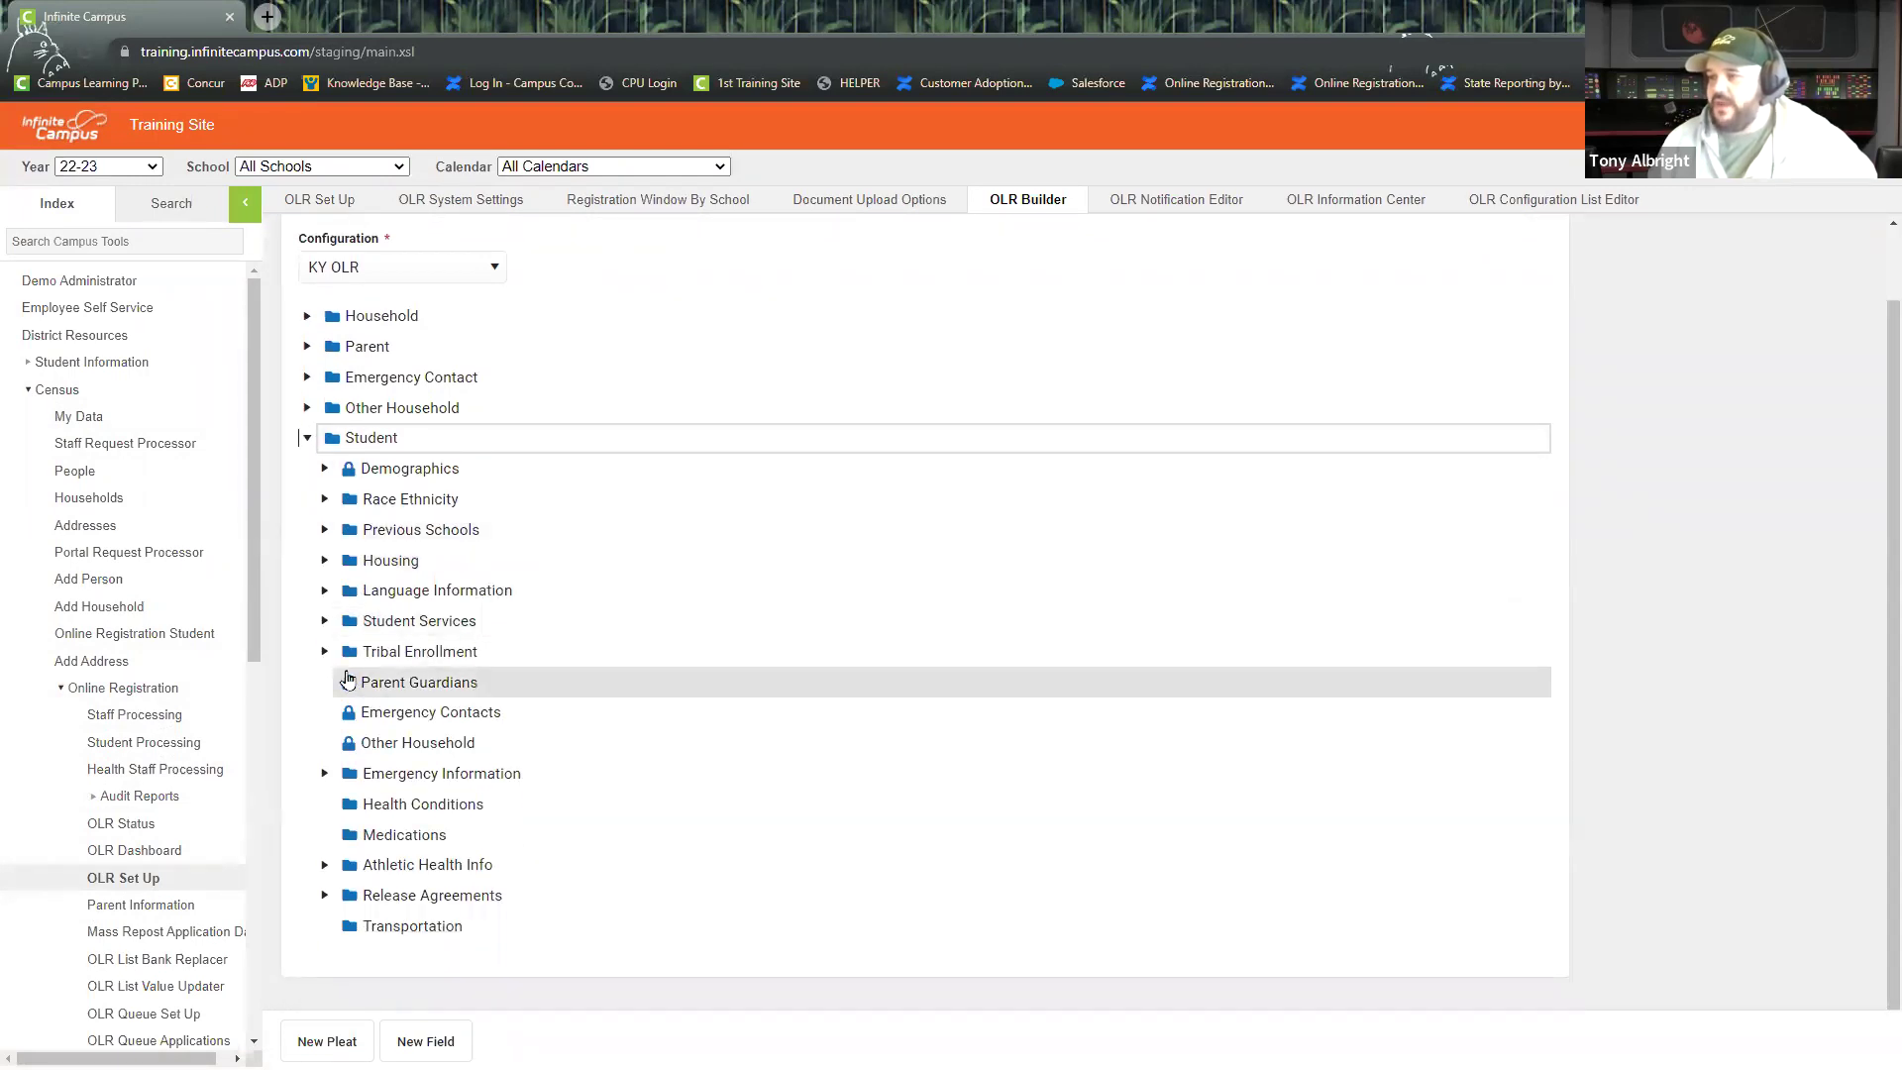
pyautogui.click(324, 591)
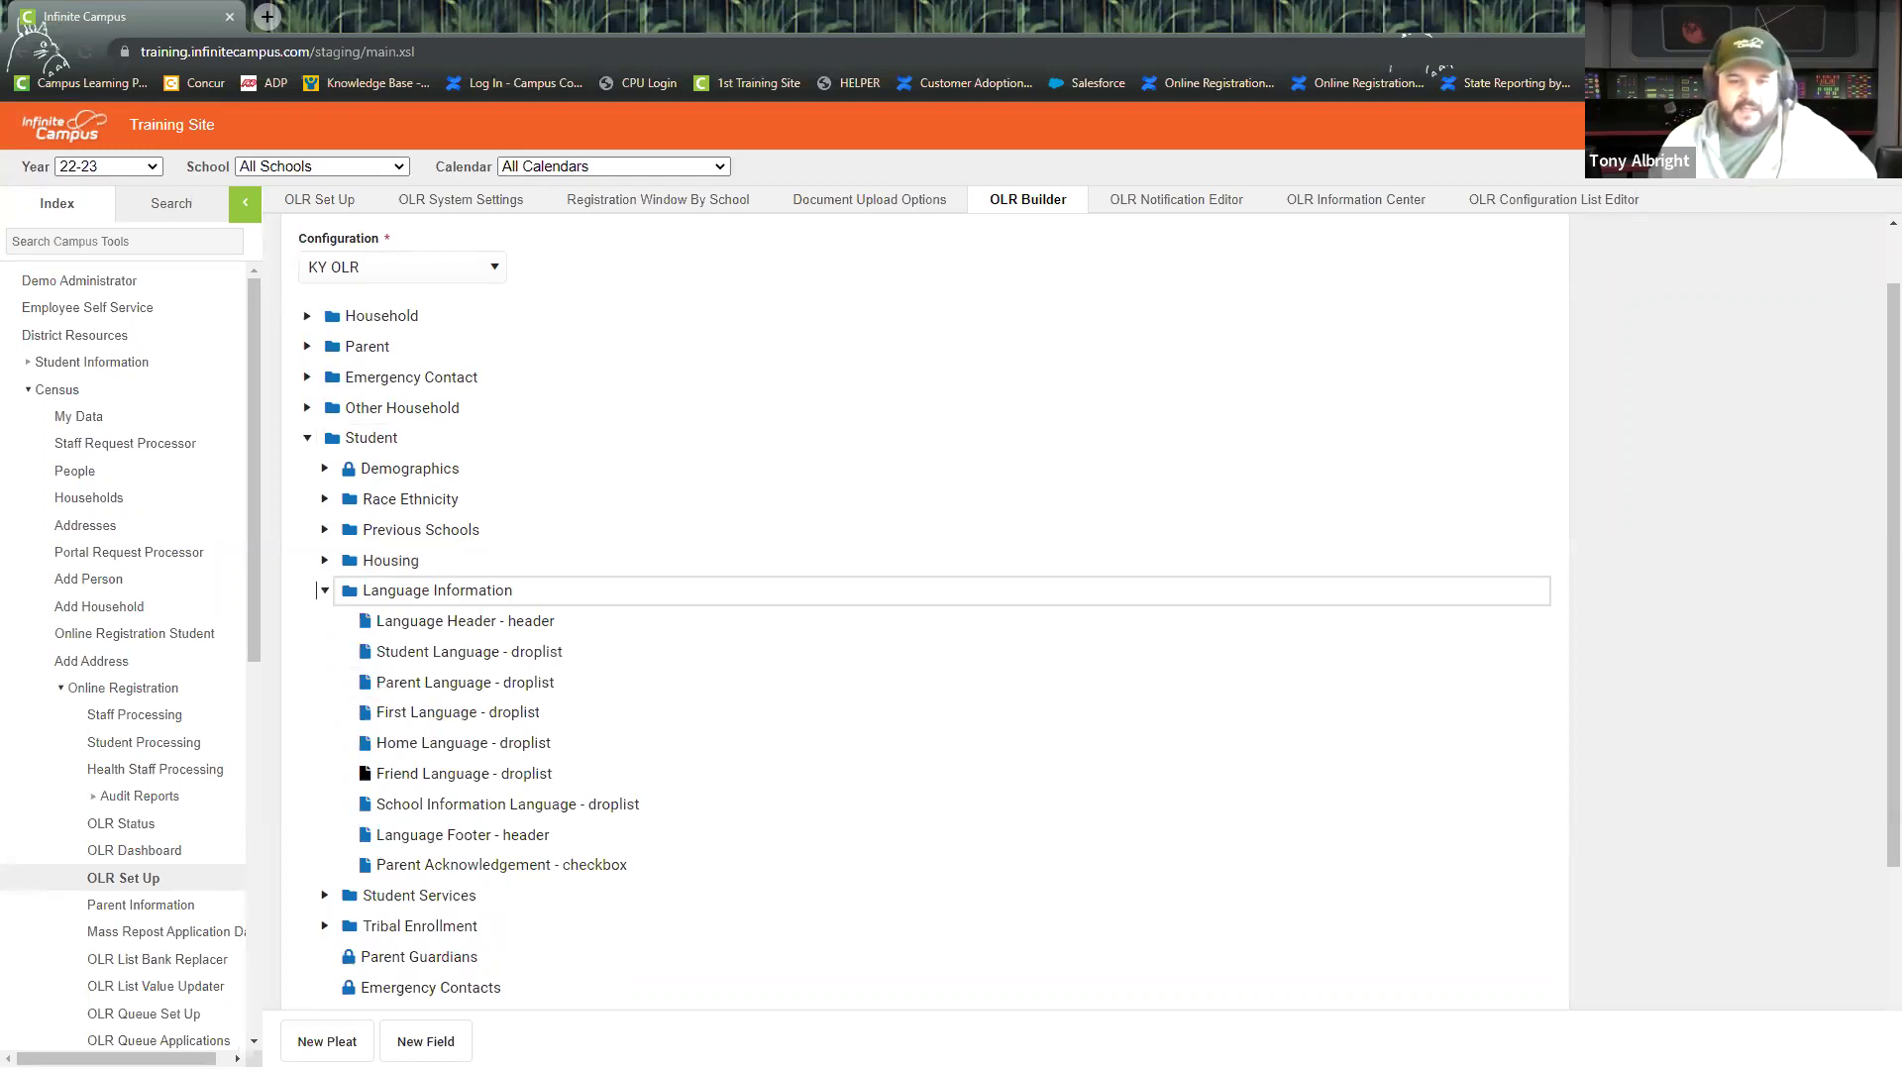
# Switch to the survey guide in Adobe Acrobat and go back to Step 1 on disabling the Friend Language field.
pyautogui.hotkey('alt', 'Tab')
pyautogui.scroll(6, 975, 693)
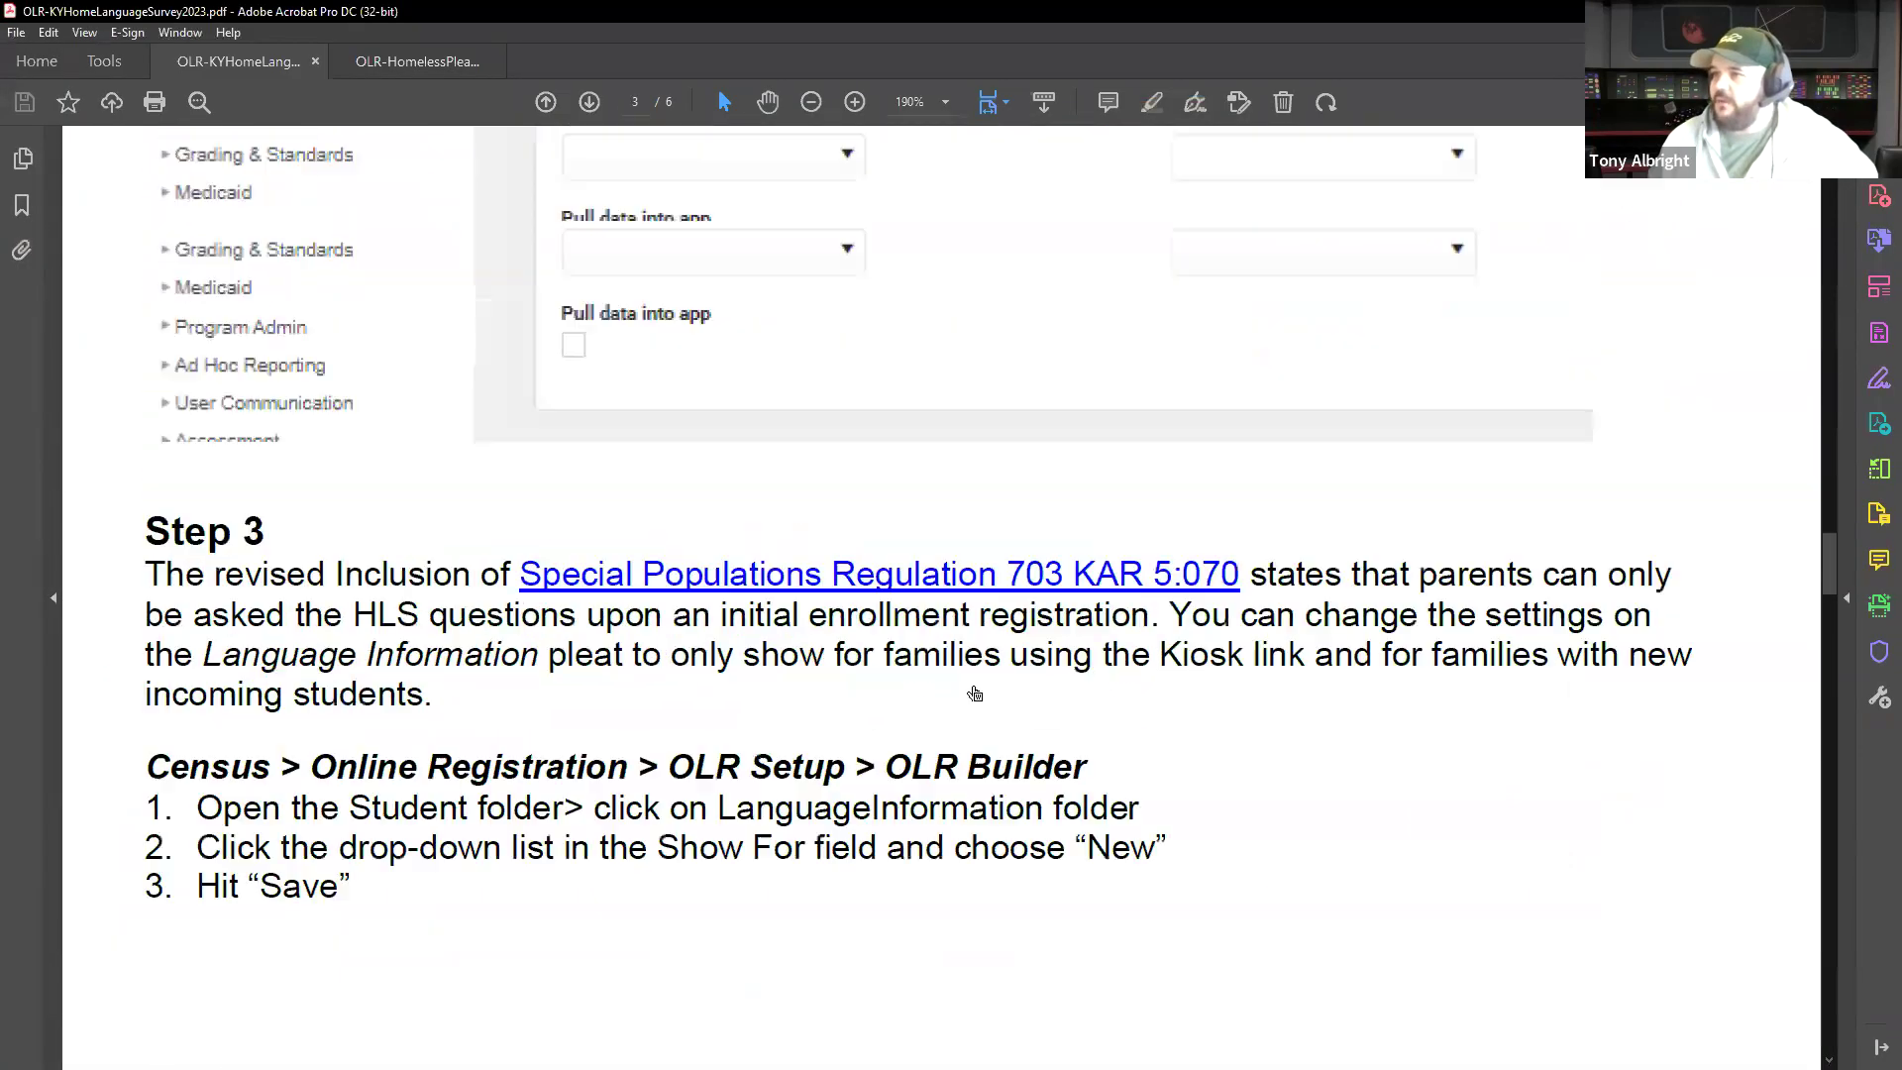
pyautogui.scroll(5, 976, 694)
pyautogui.moveTo(1831, 540); pyautogui.dragTo(1829, 203)
pyautogui.scroll(-3, 619, 704)
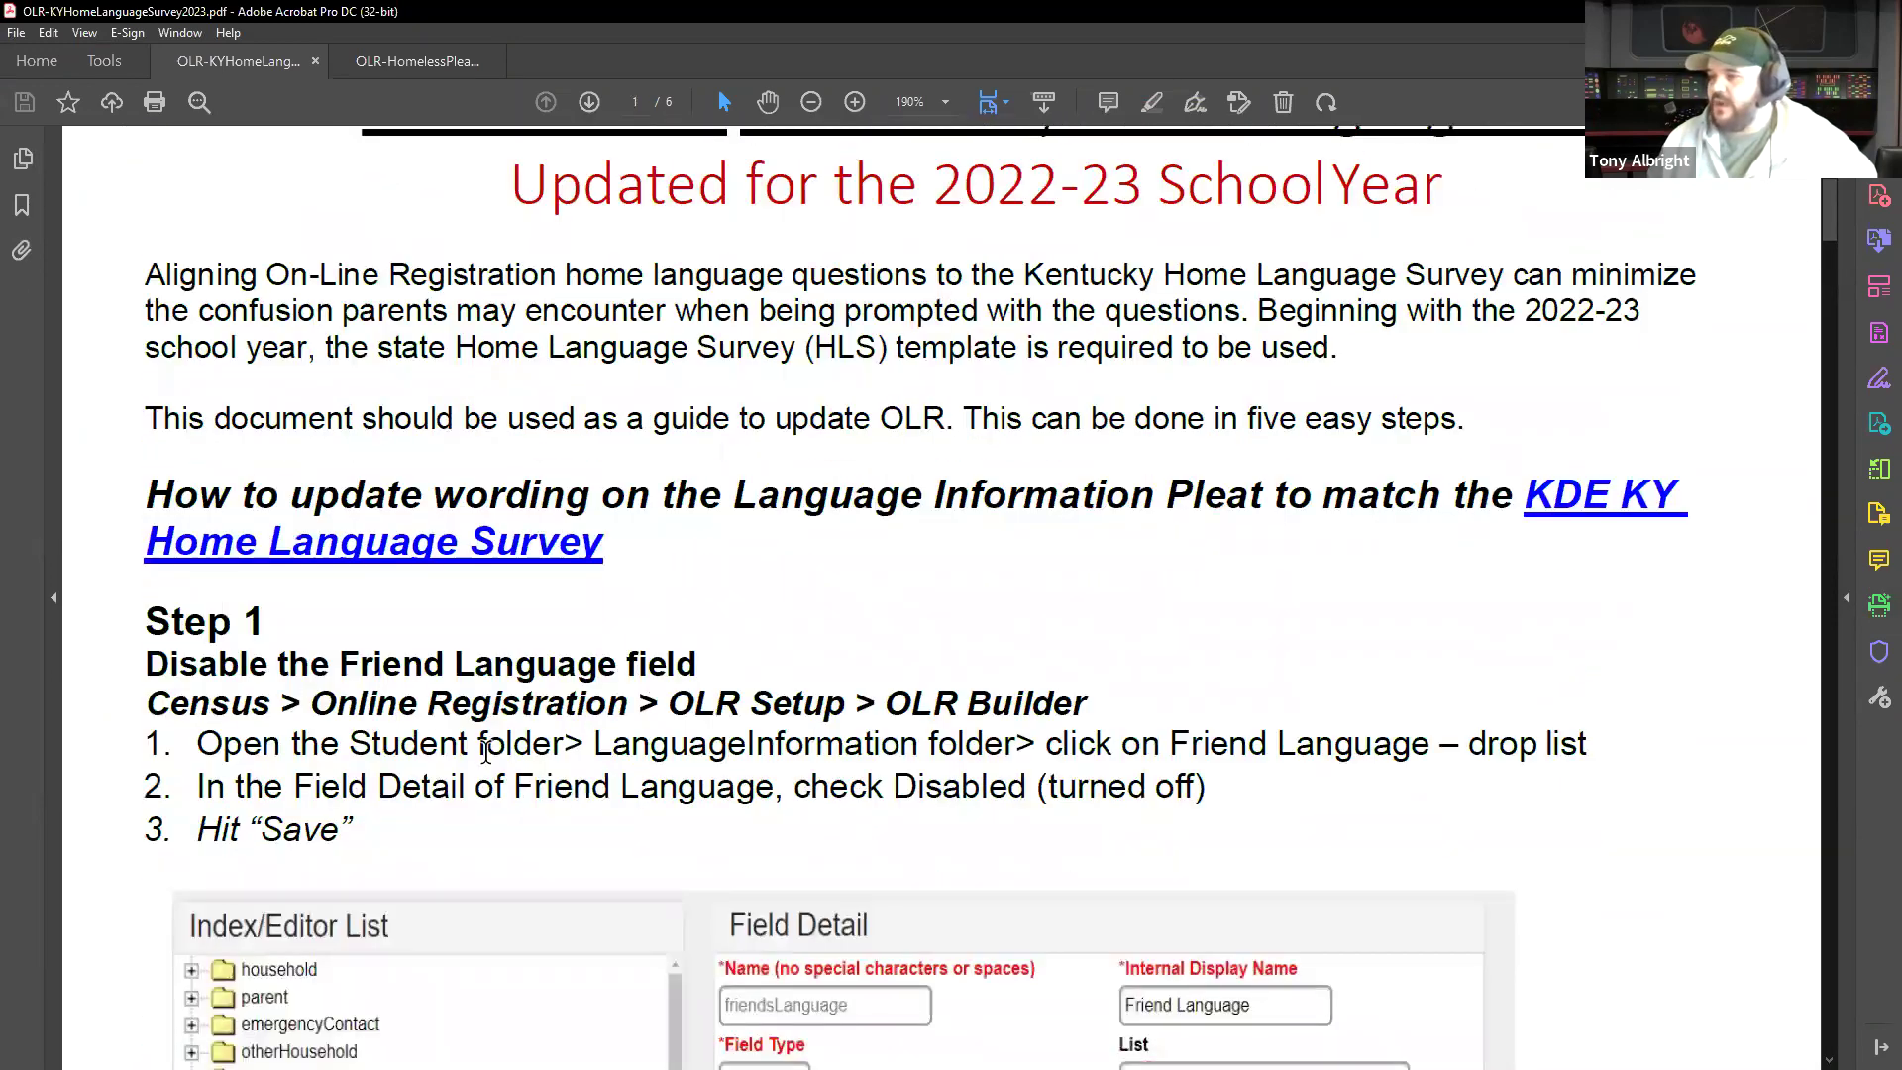
pyautogui.scroll(-1, 539, 738)
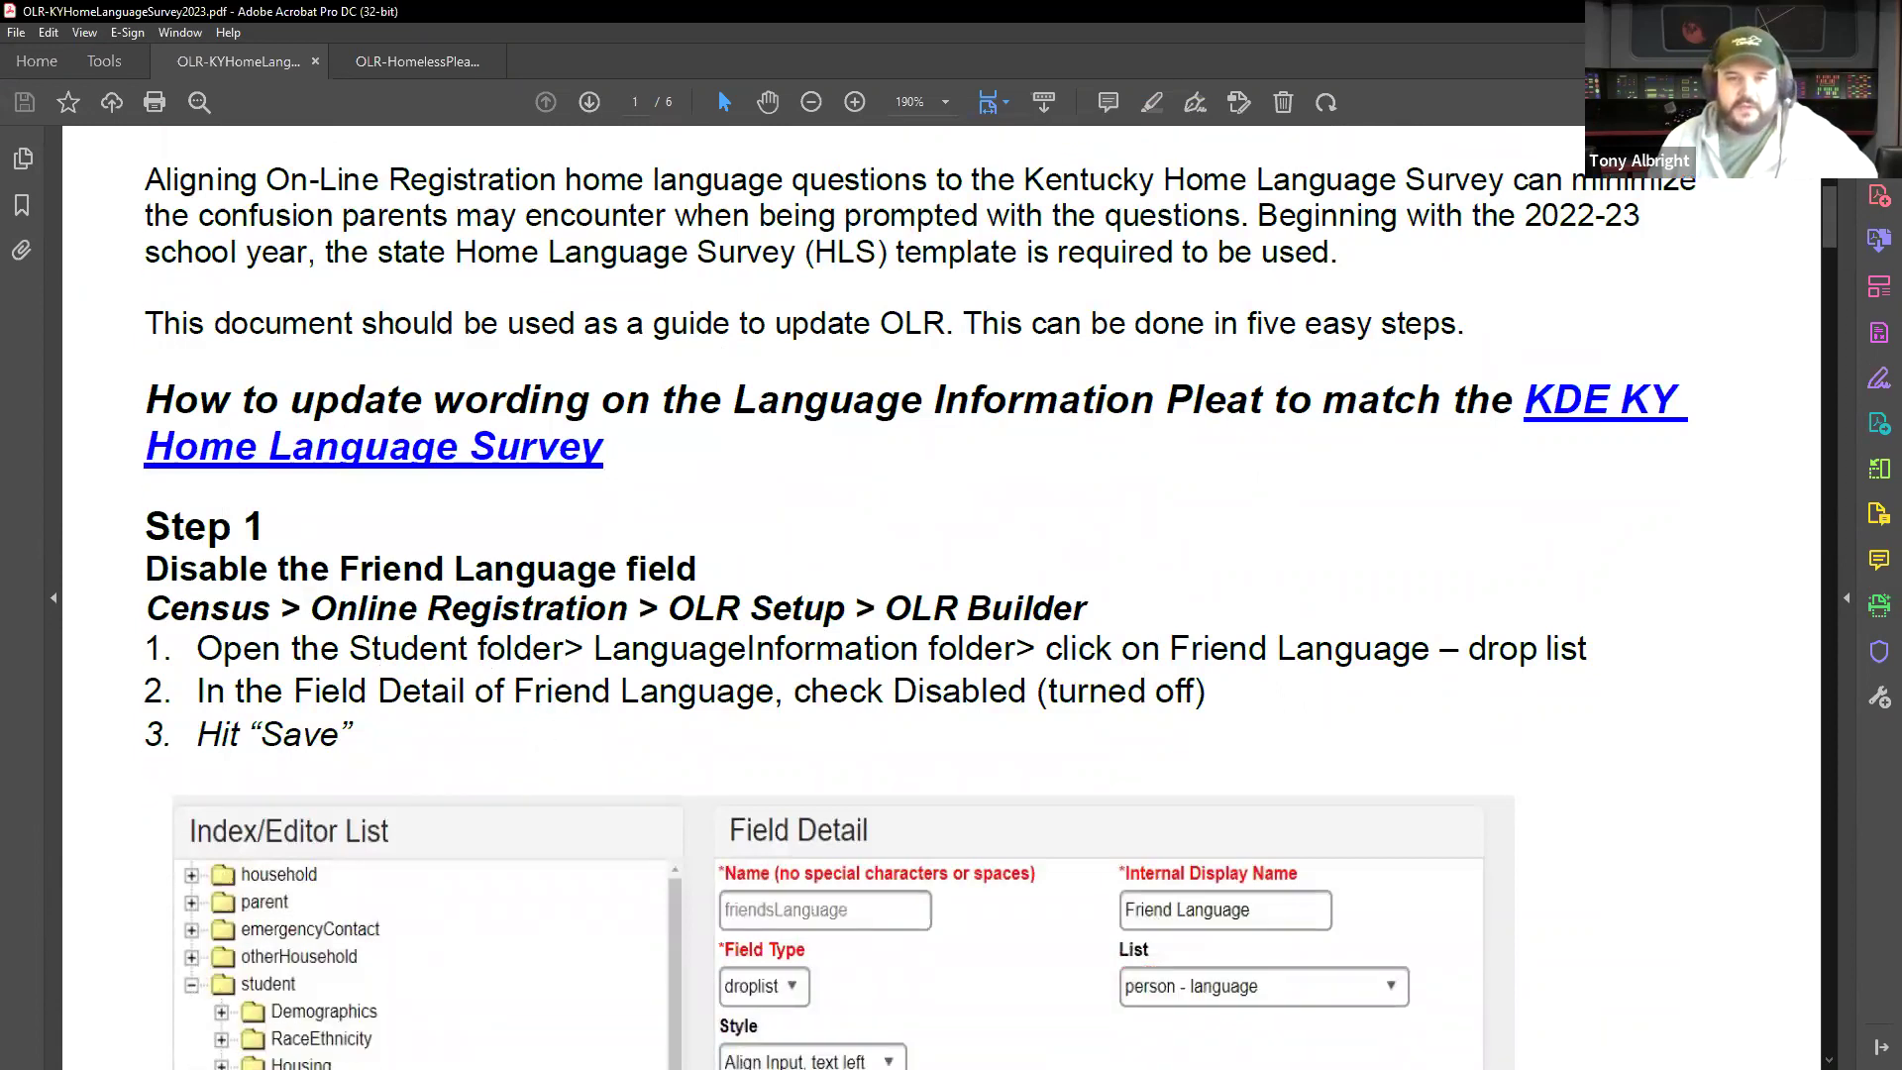
# Switch to Infinite Campus and inspect the Friend Language droplist's field setup, including its Disabled setting, without saving changes.
pyautogui.hotkey('alt', 'Tab')
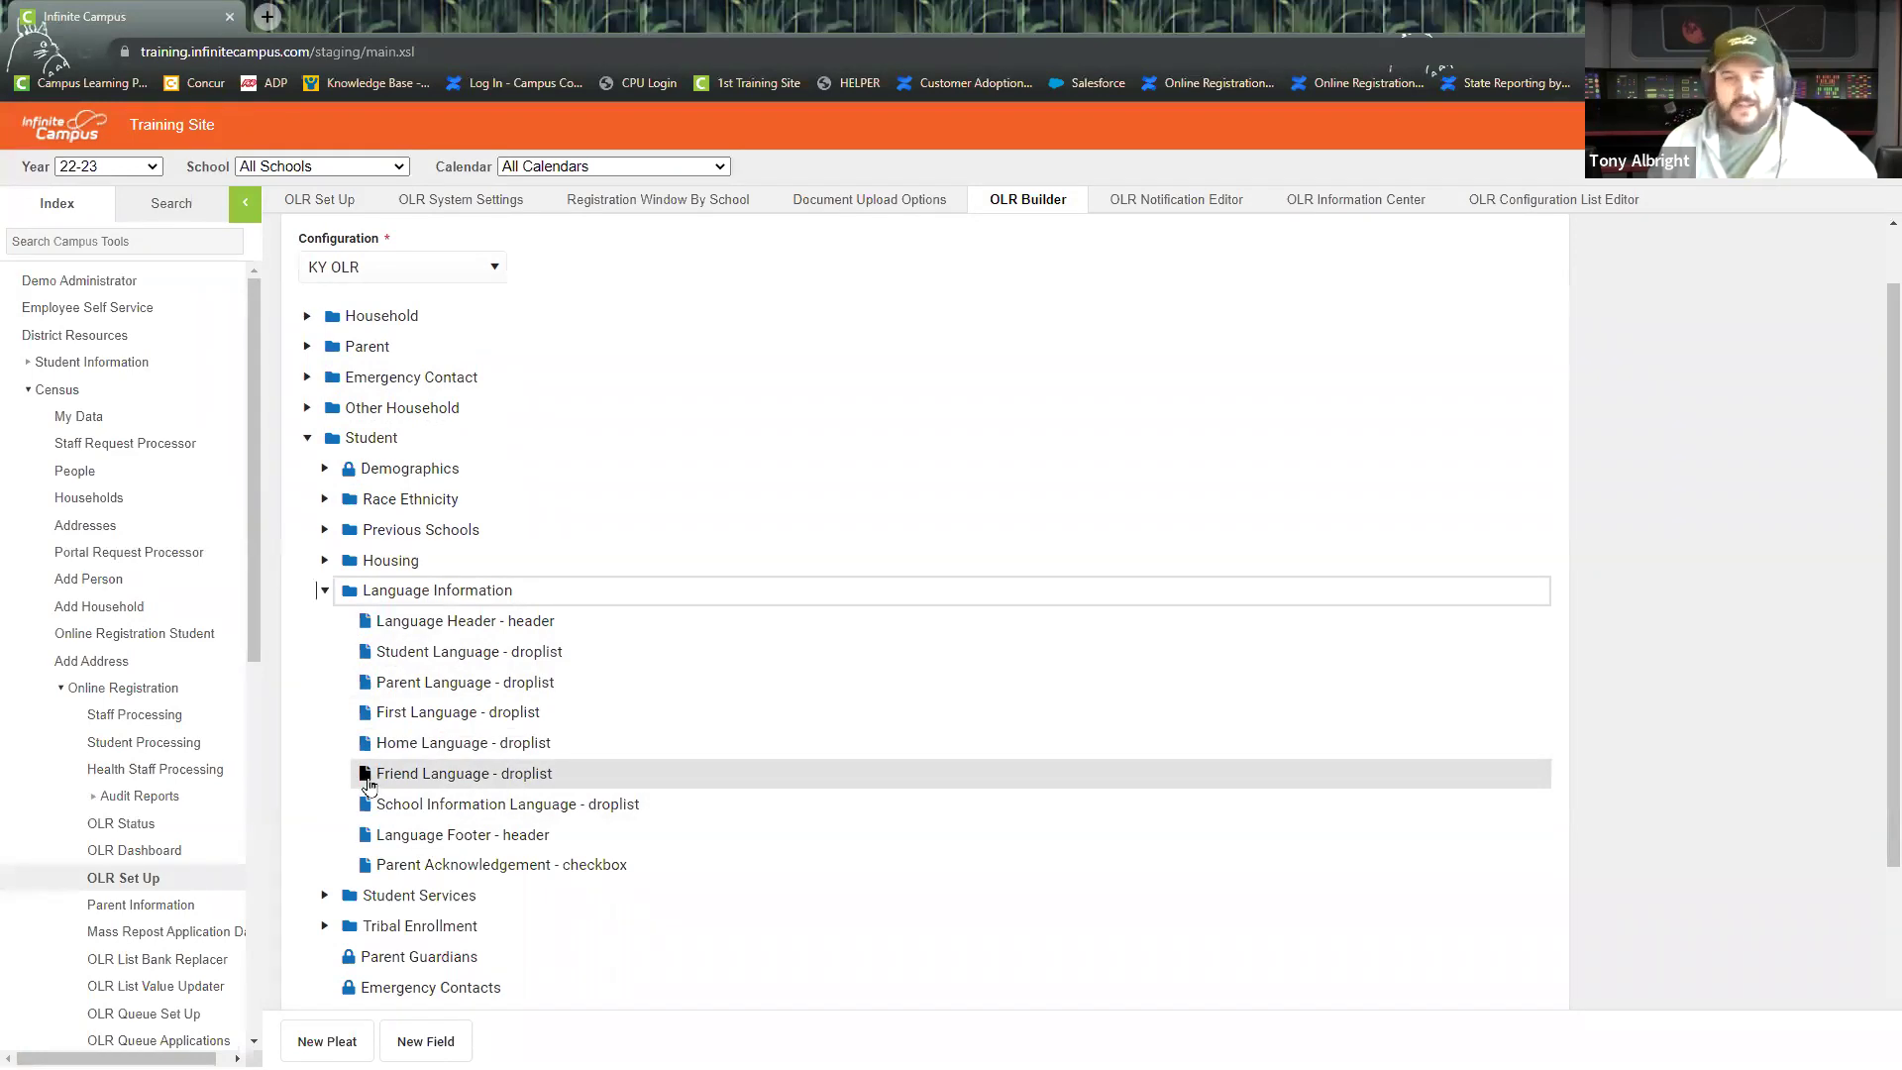
pyautogui.click(489, 776)
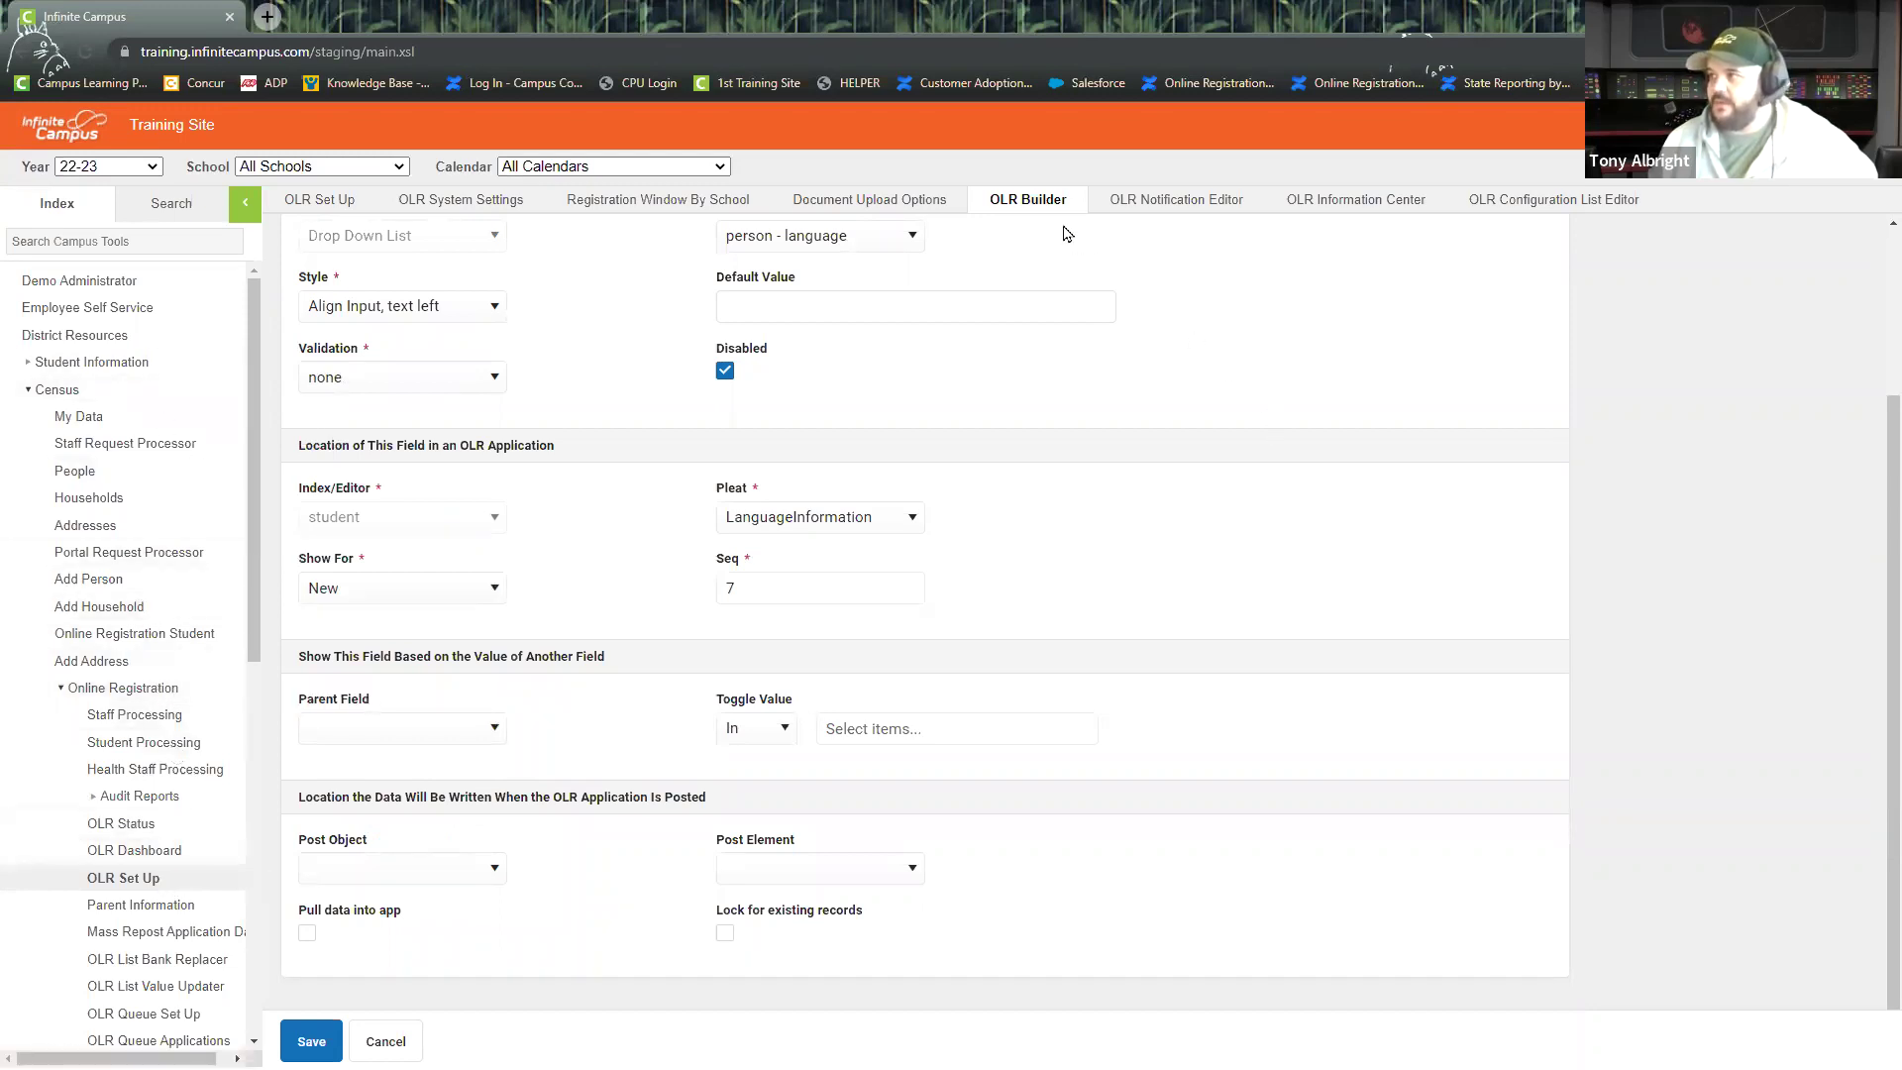
pyautogui.scroll(1, 1030, 454)
pyautogui.scroll(1, 1031, 454)
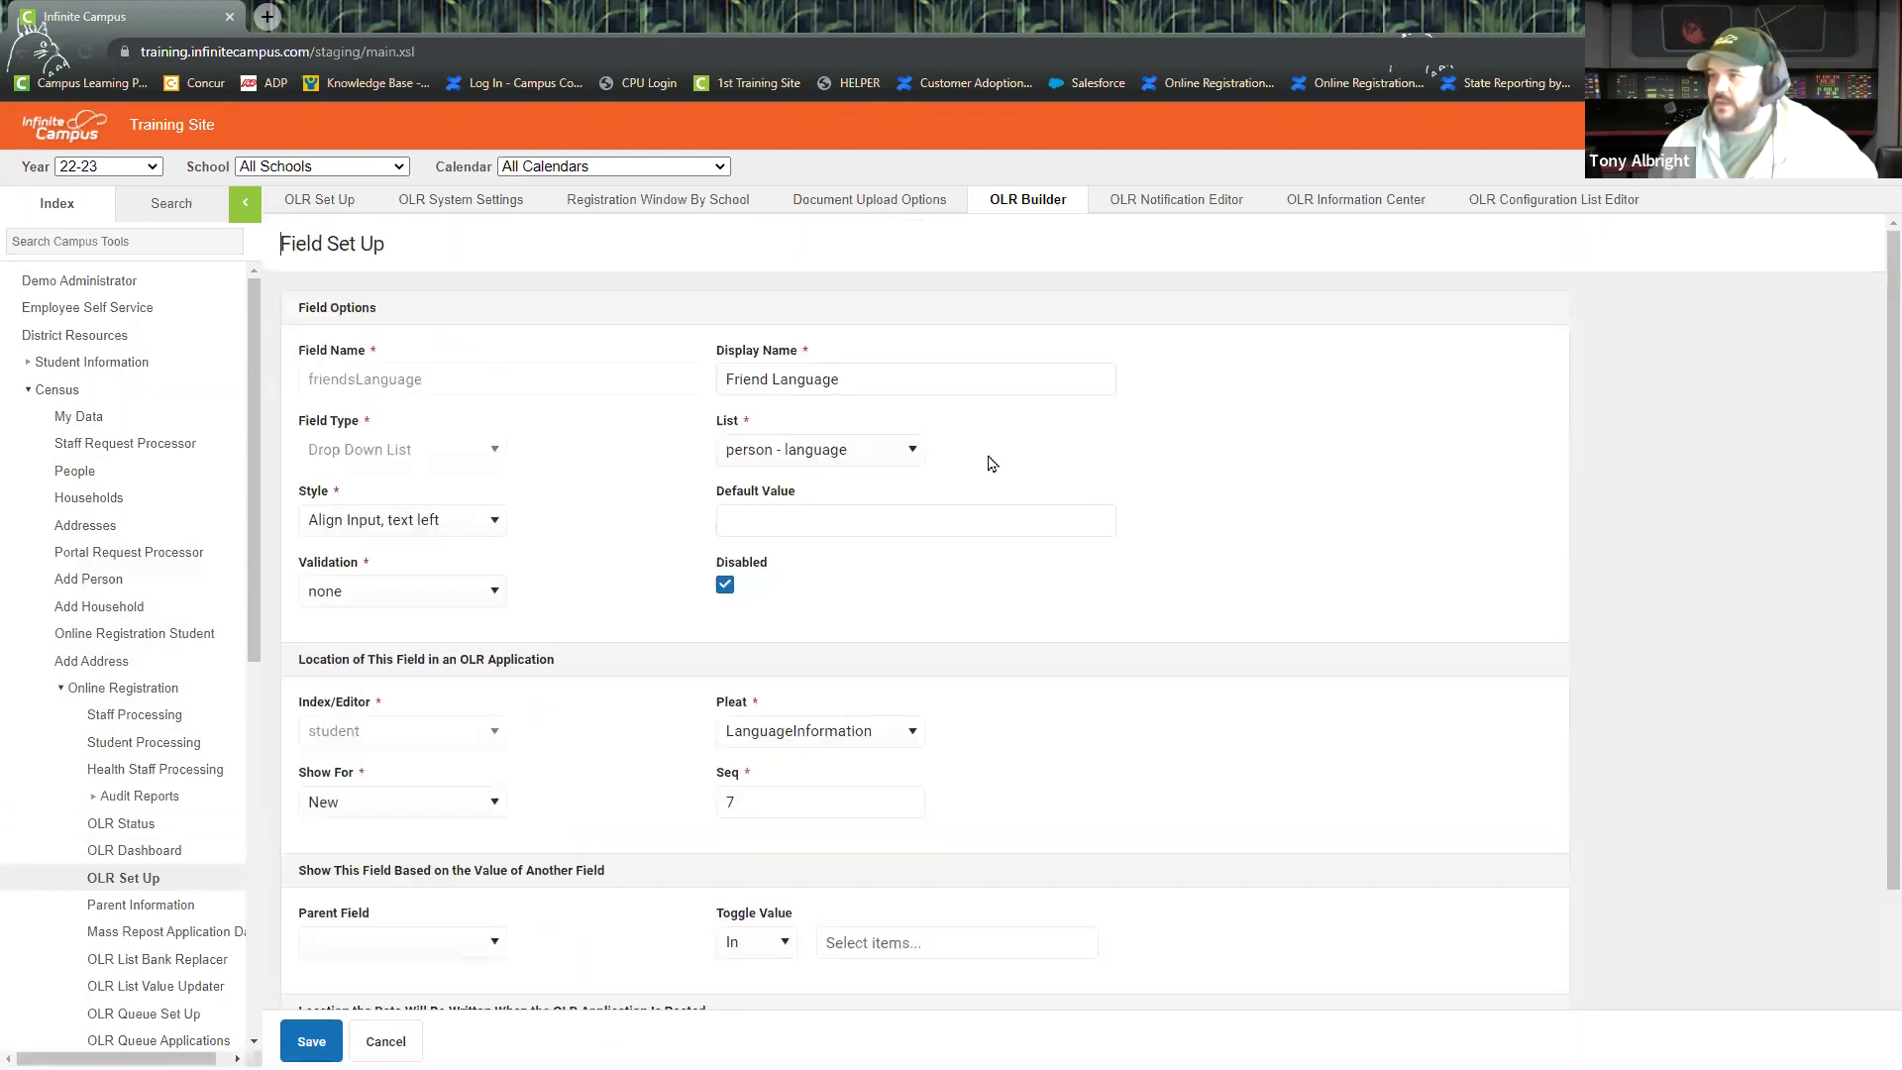
pyautogui.click(386, 1041)
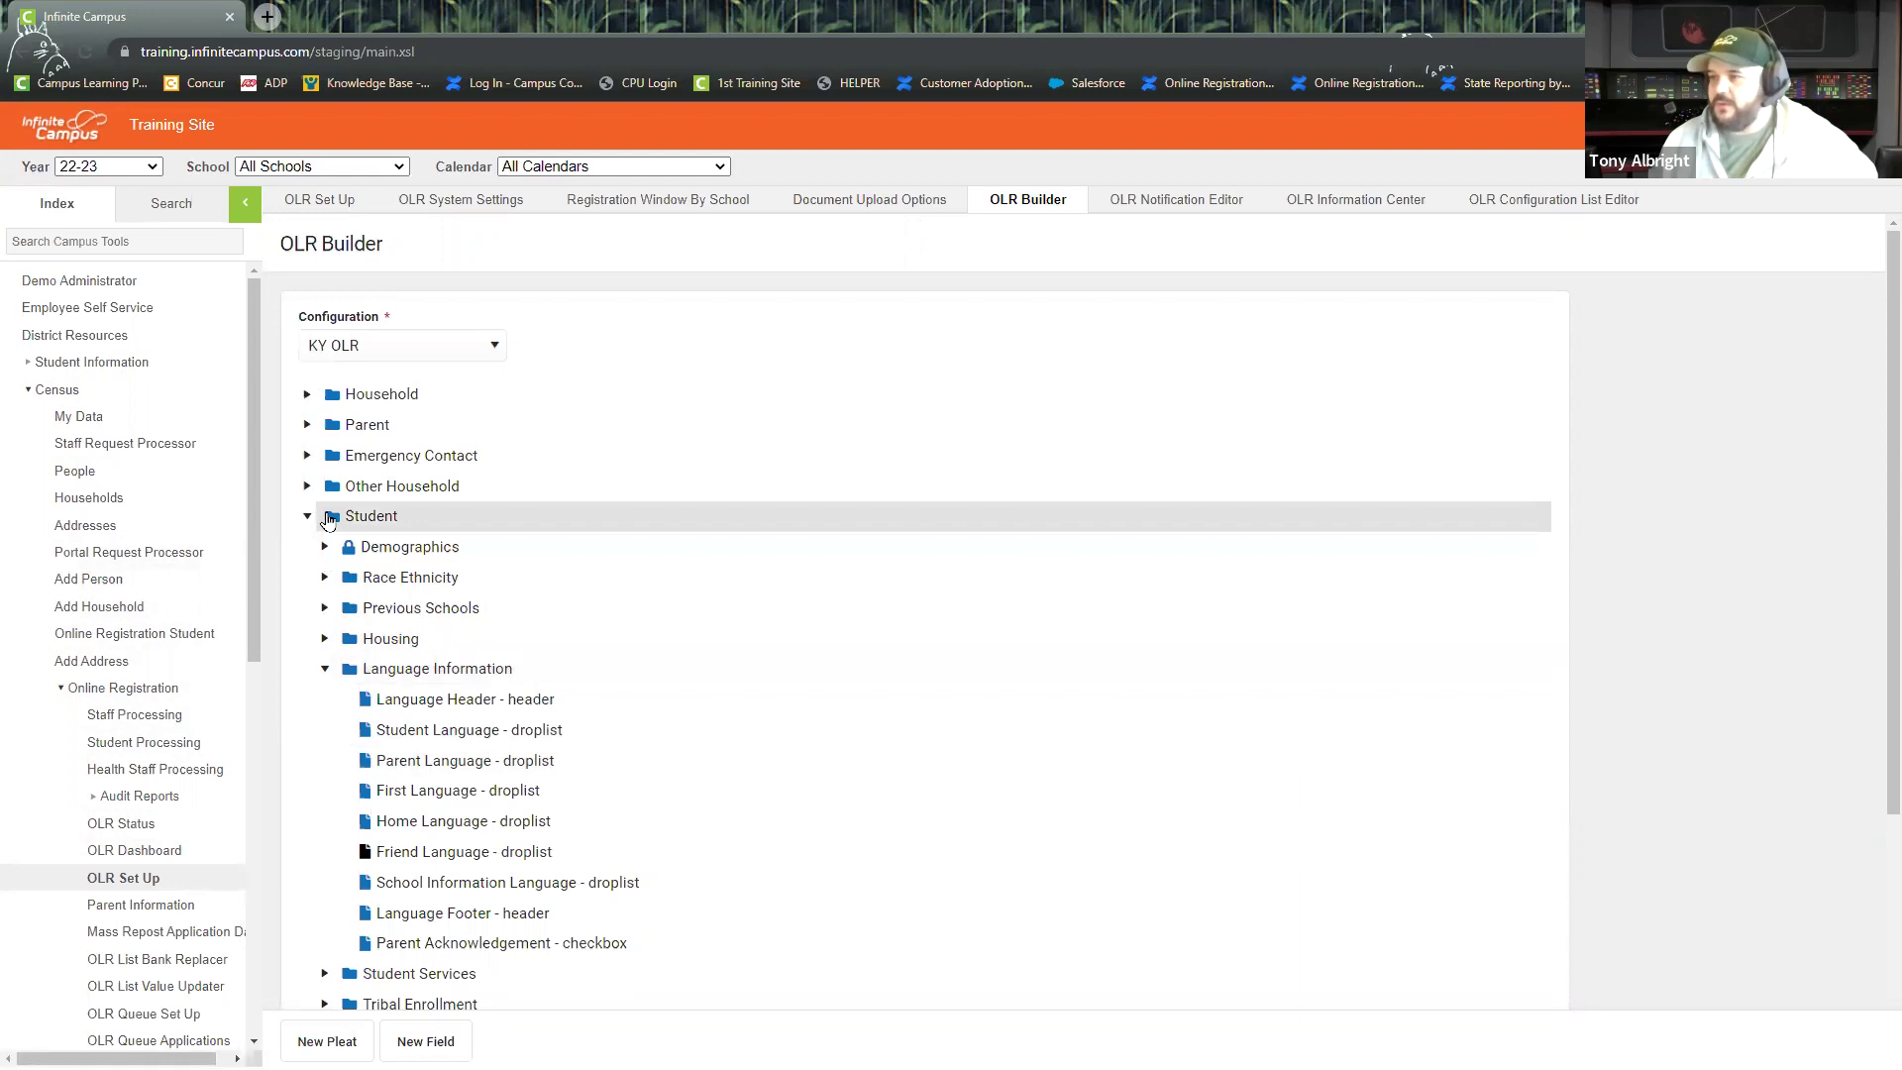
pyautogui.click(461, 854)
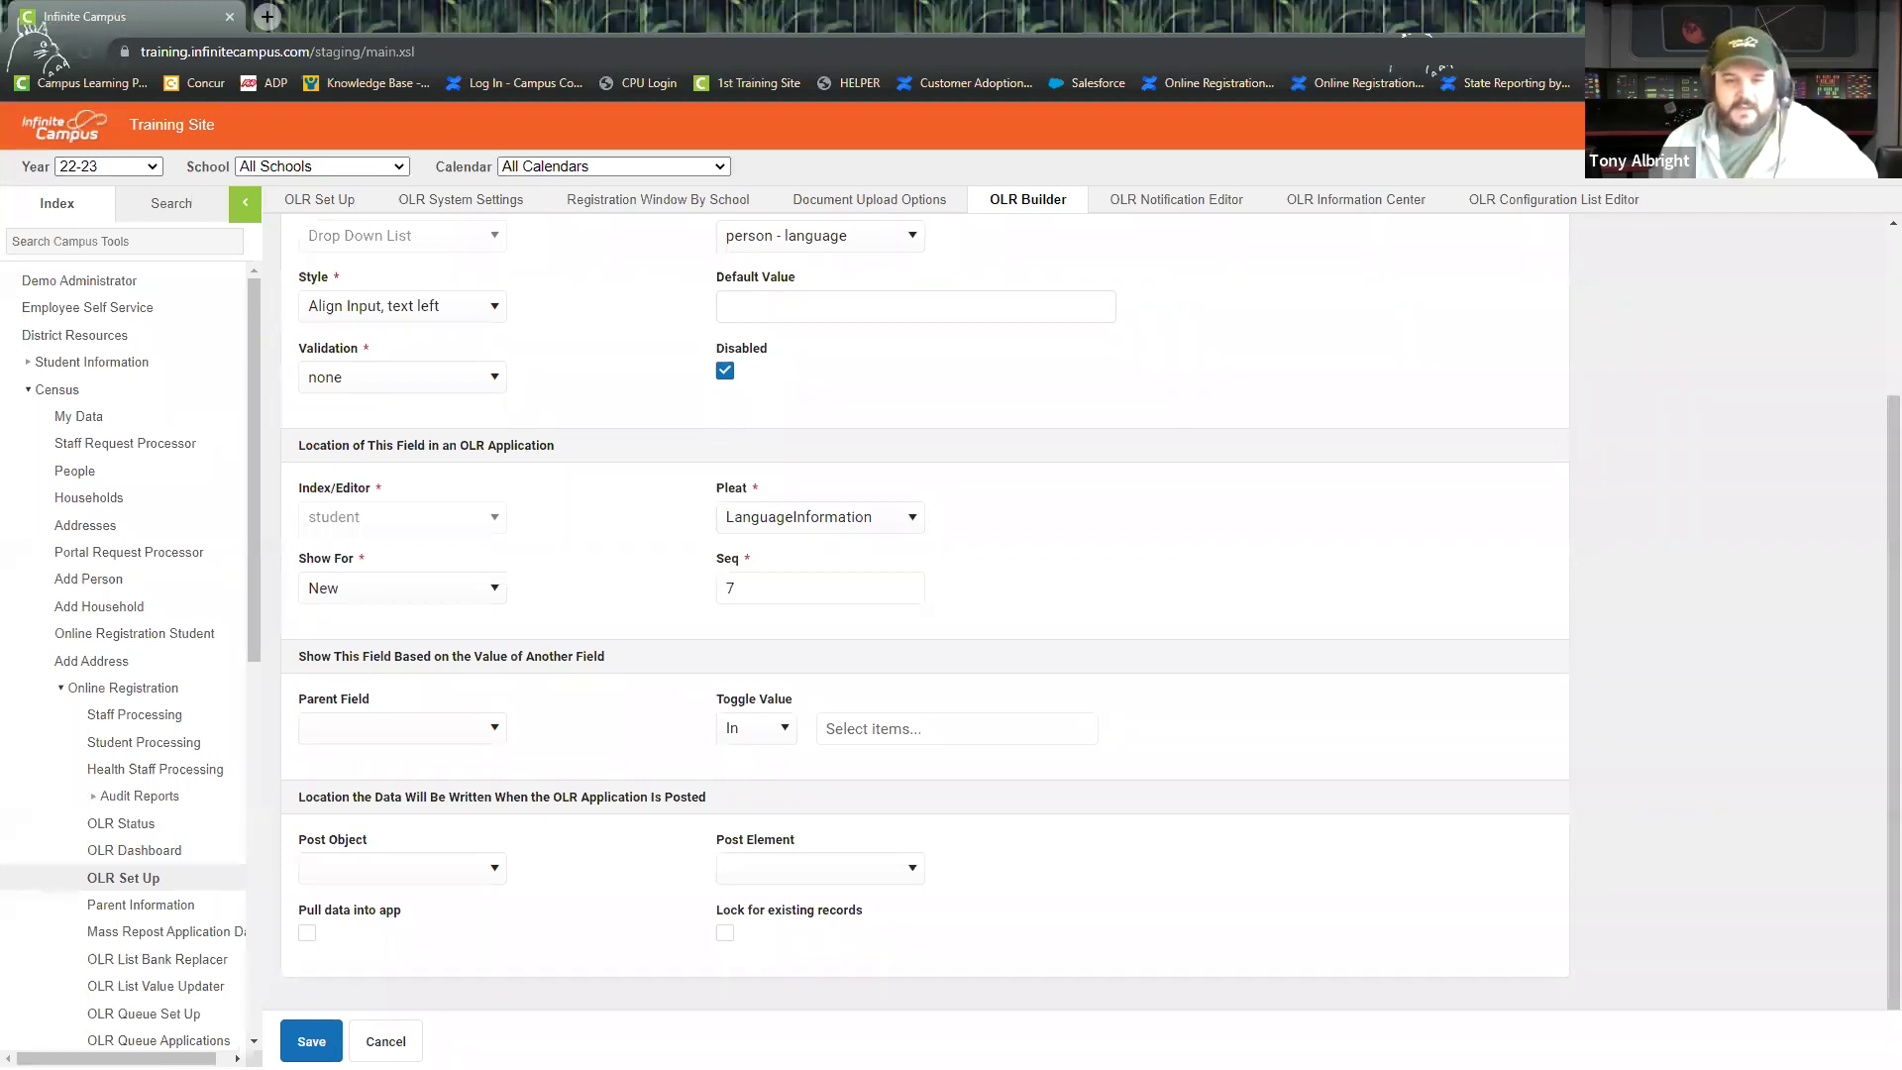
# Switch to the guide in Adobe Acrobat and review the ELL field edits and Step 2 on creating the Parent Agreement checkbox.
pyautogui.hotkey('alt', 'Tab')
pyautogui.scroll(-5, 836, 742)
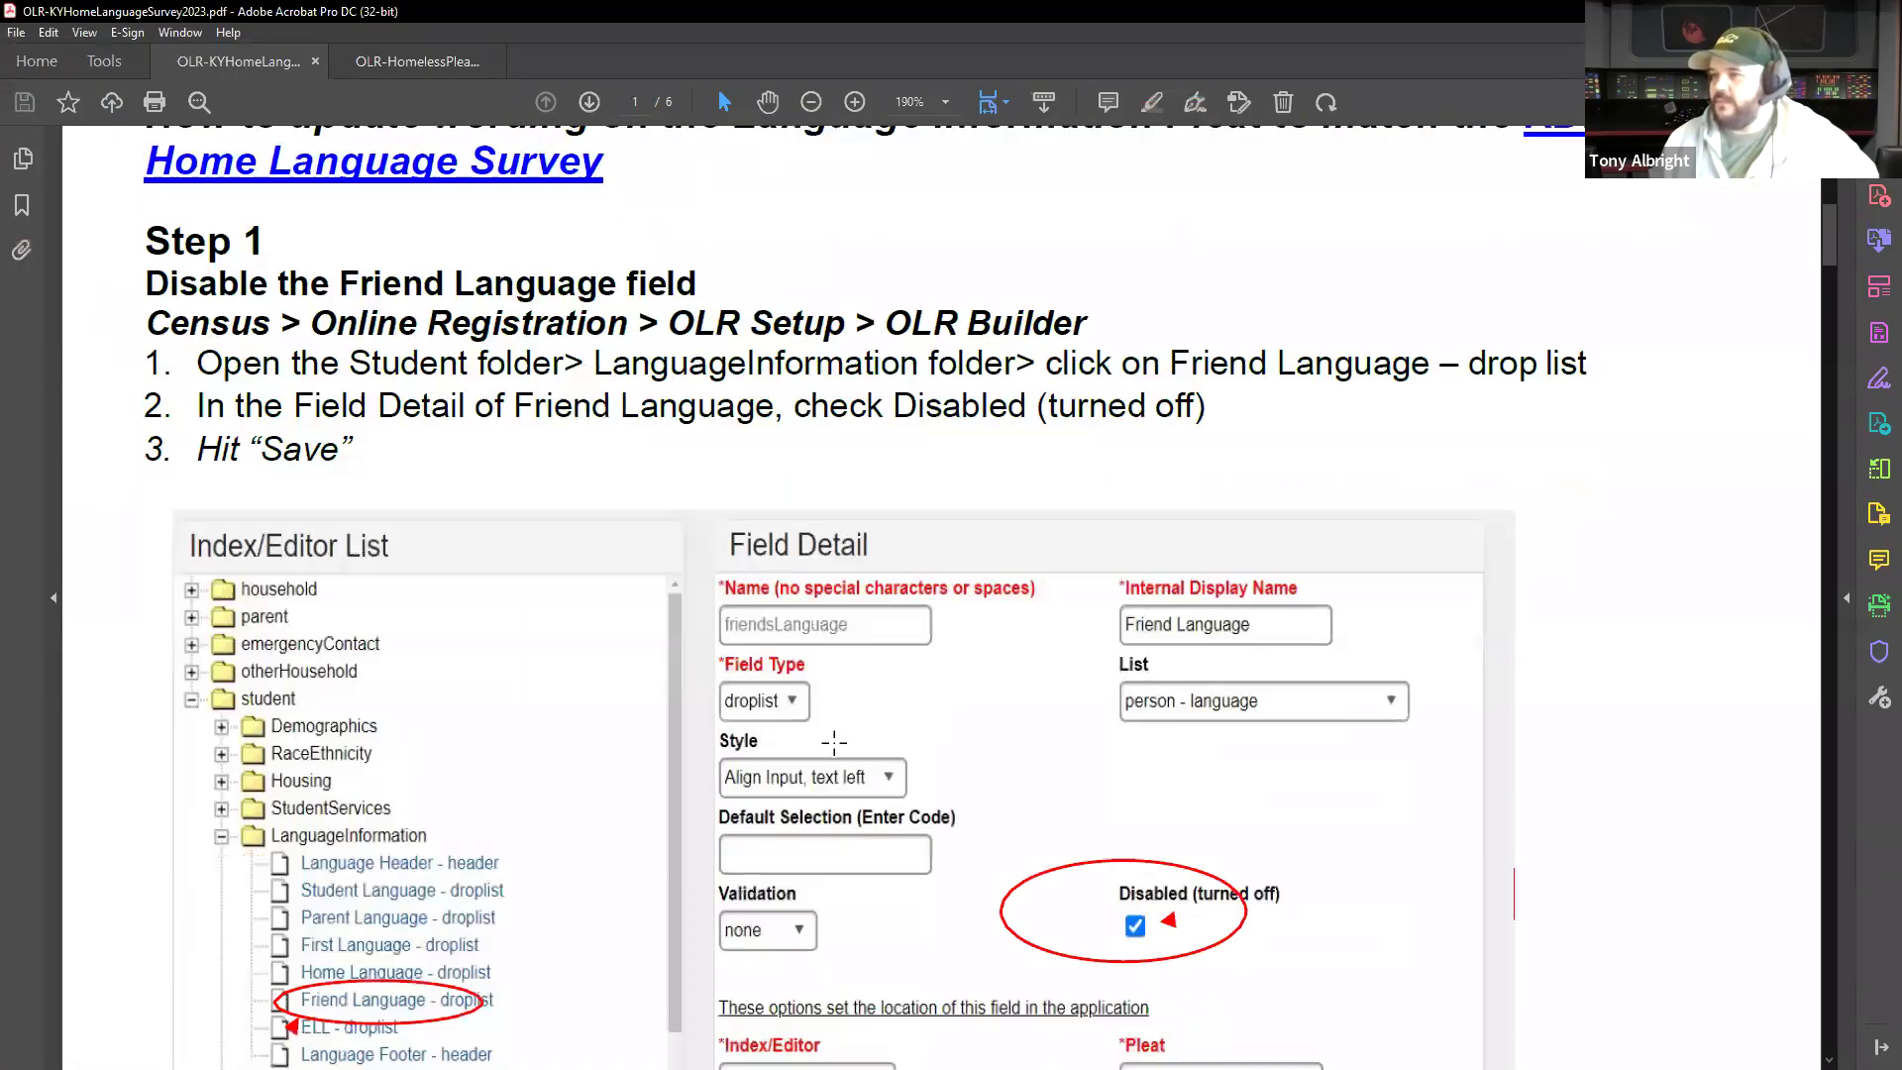
pyautogui.scroll(-12, 836, 741)
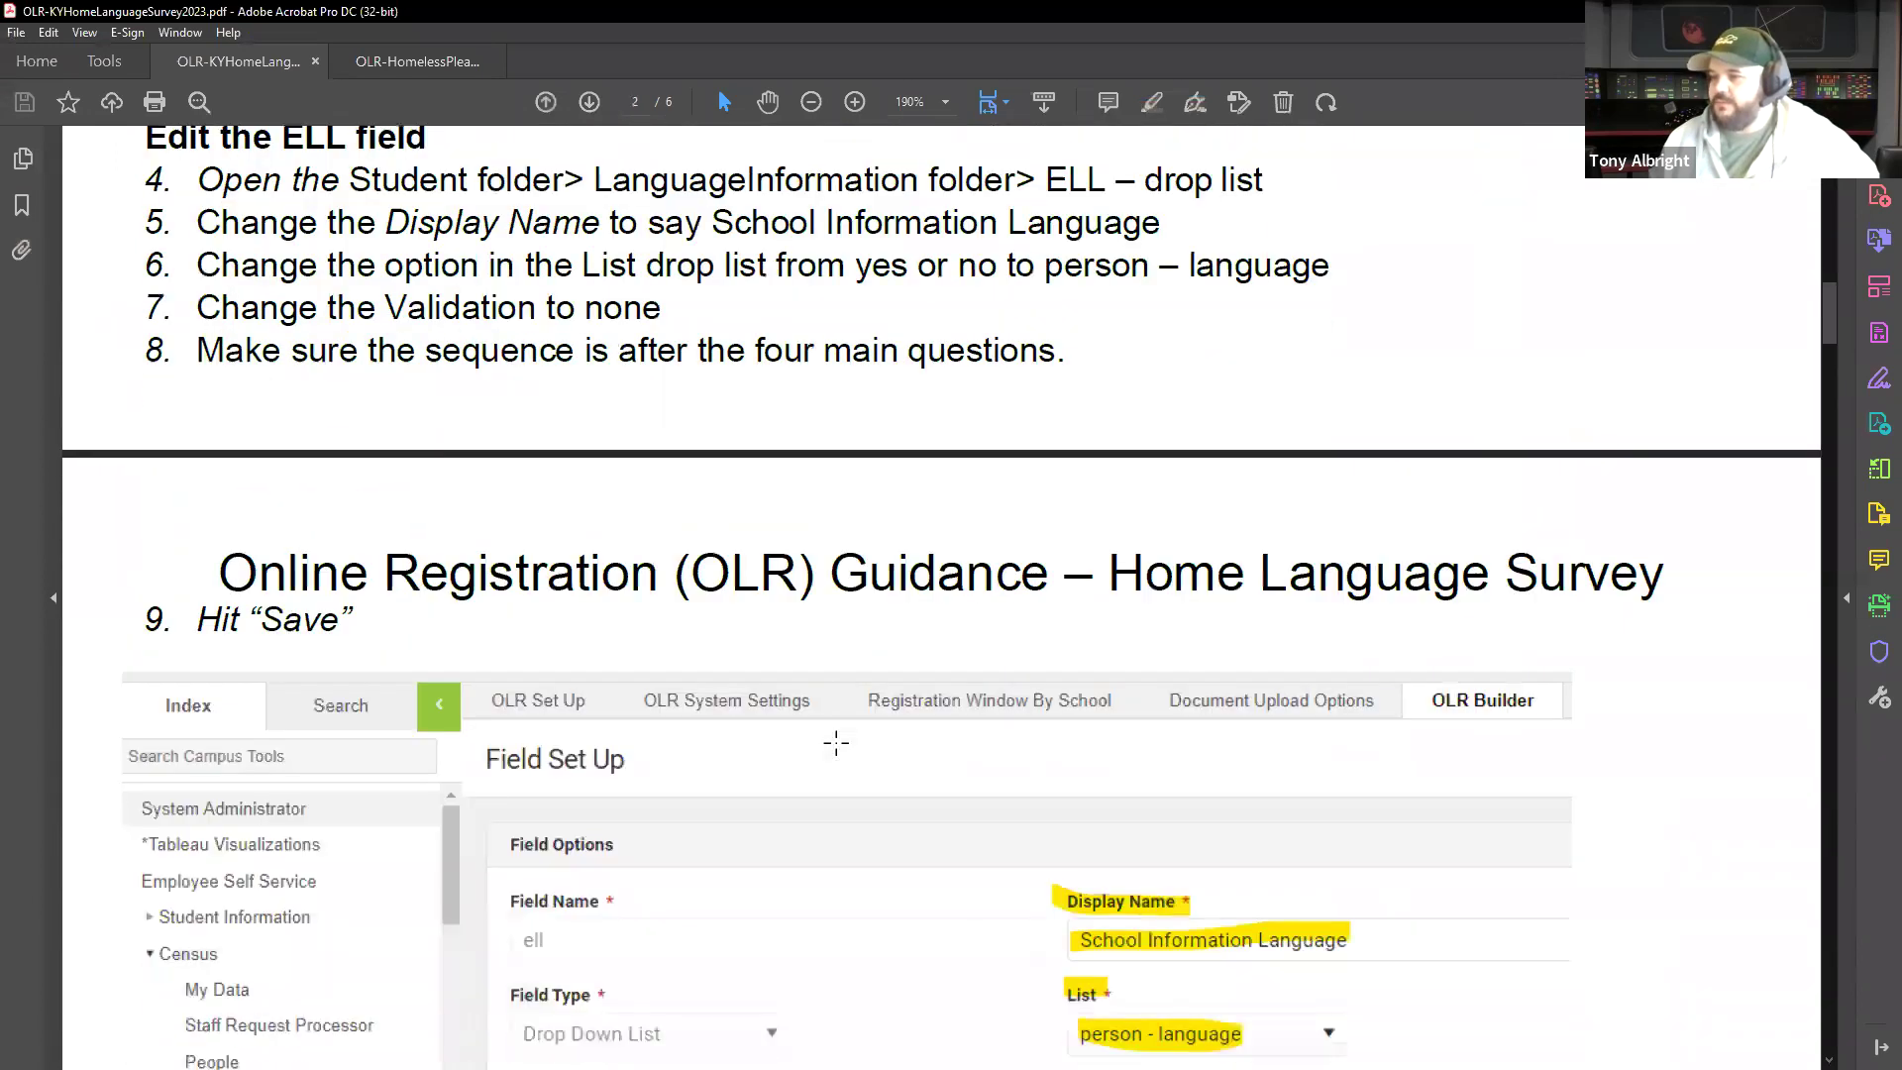
pyautogui.scroll(-10, 836, 743)
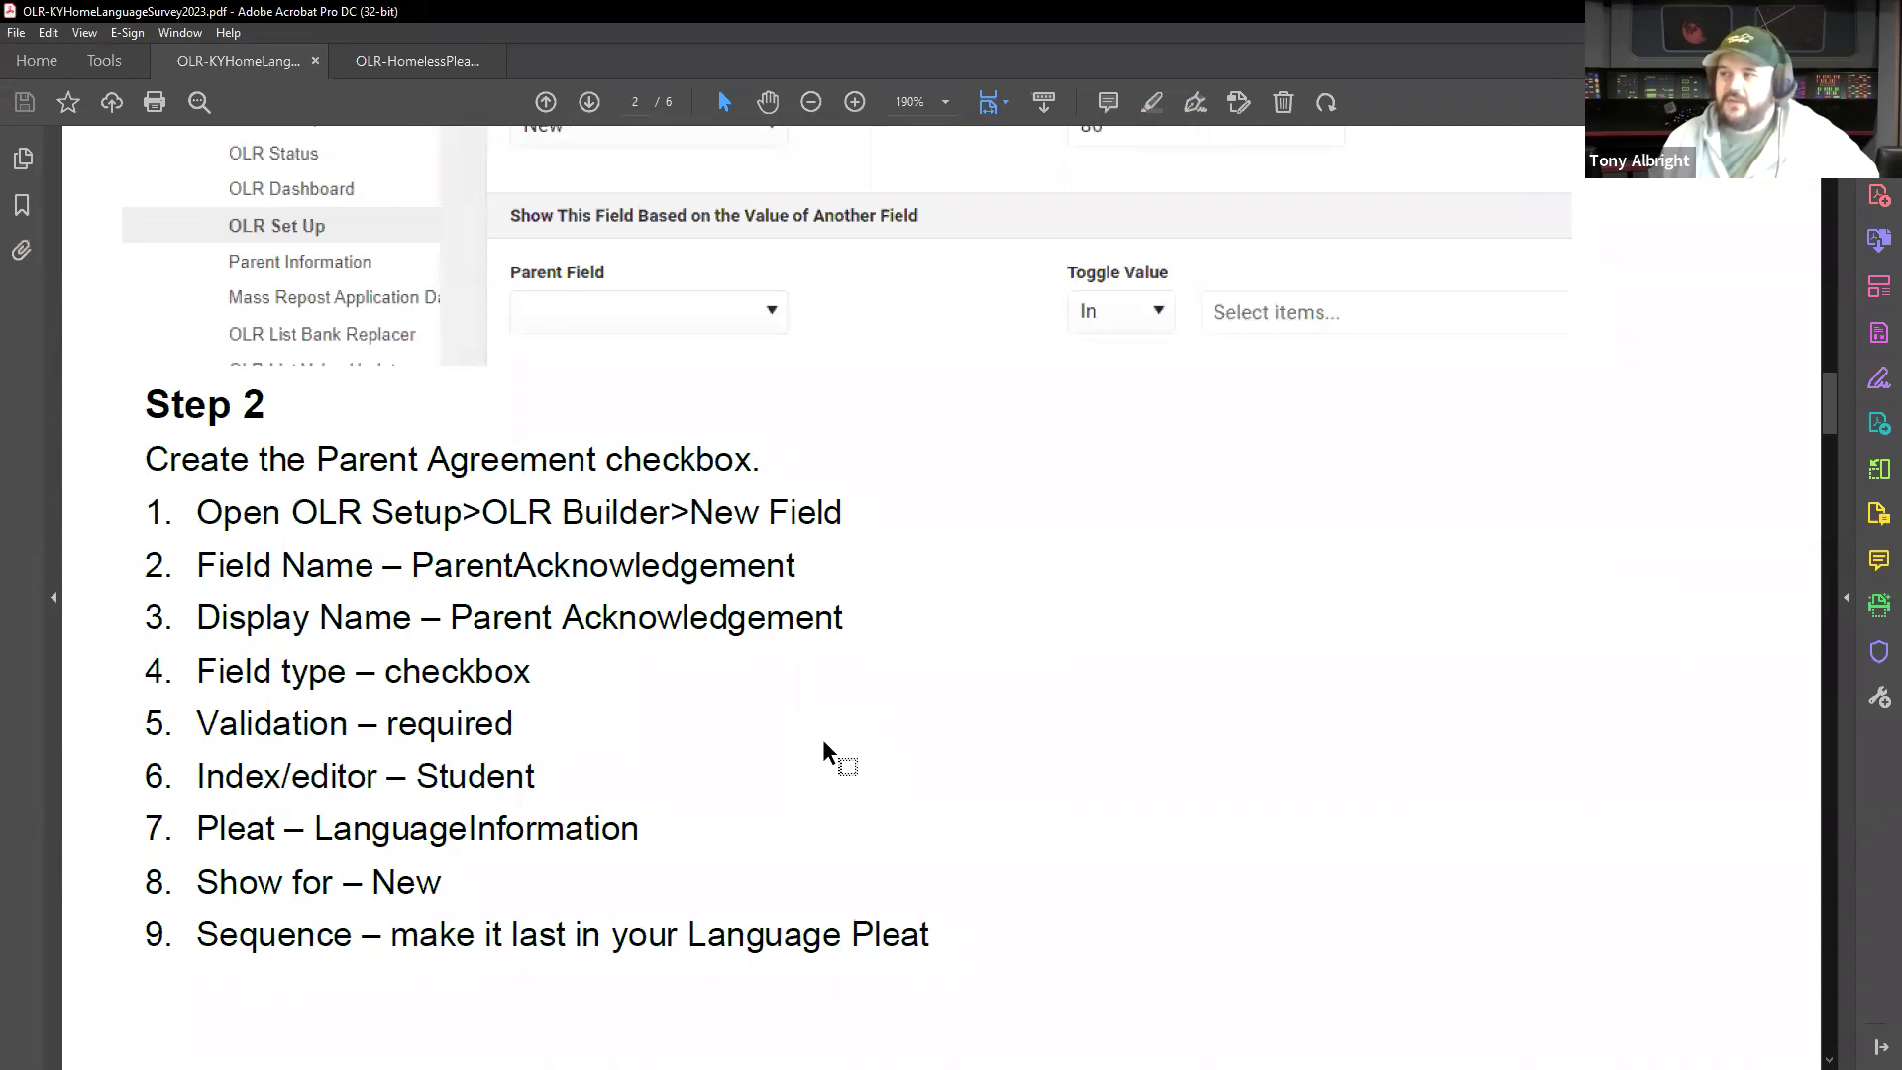
pyautogui.scroll(-1, 803, 778)
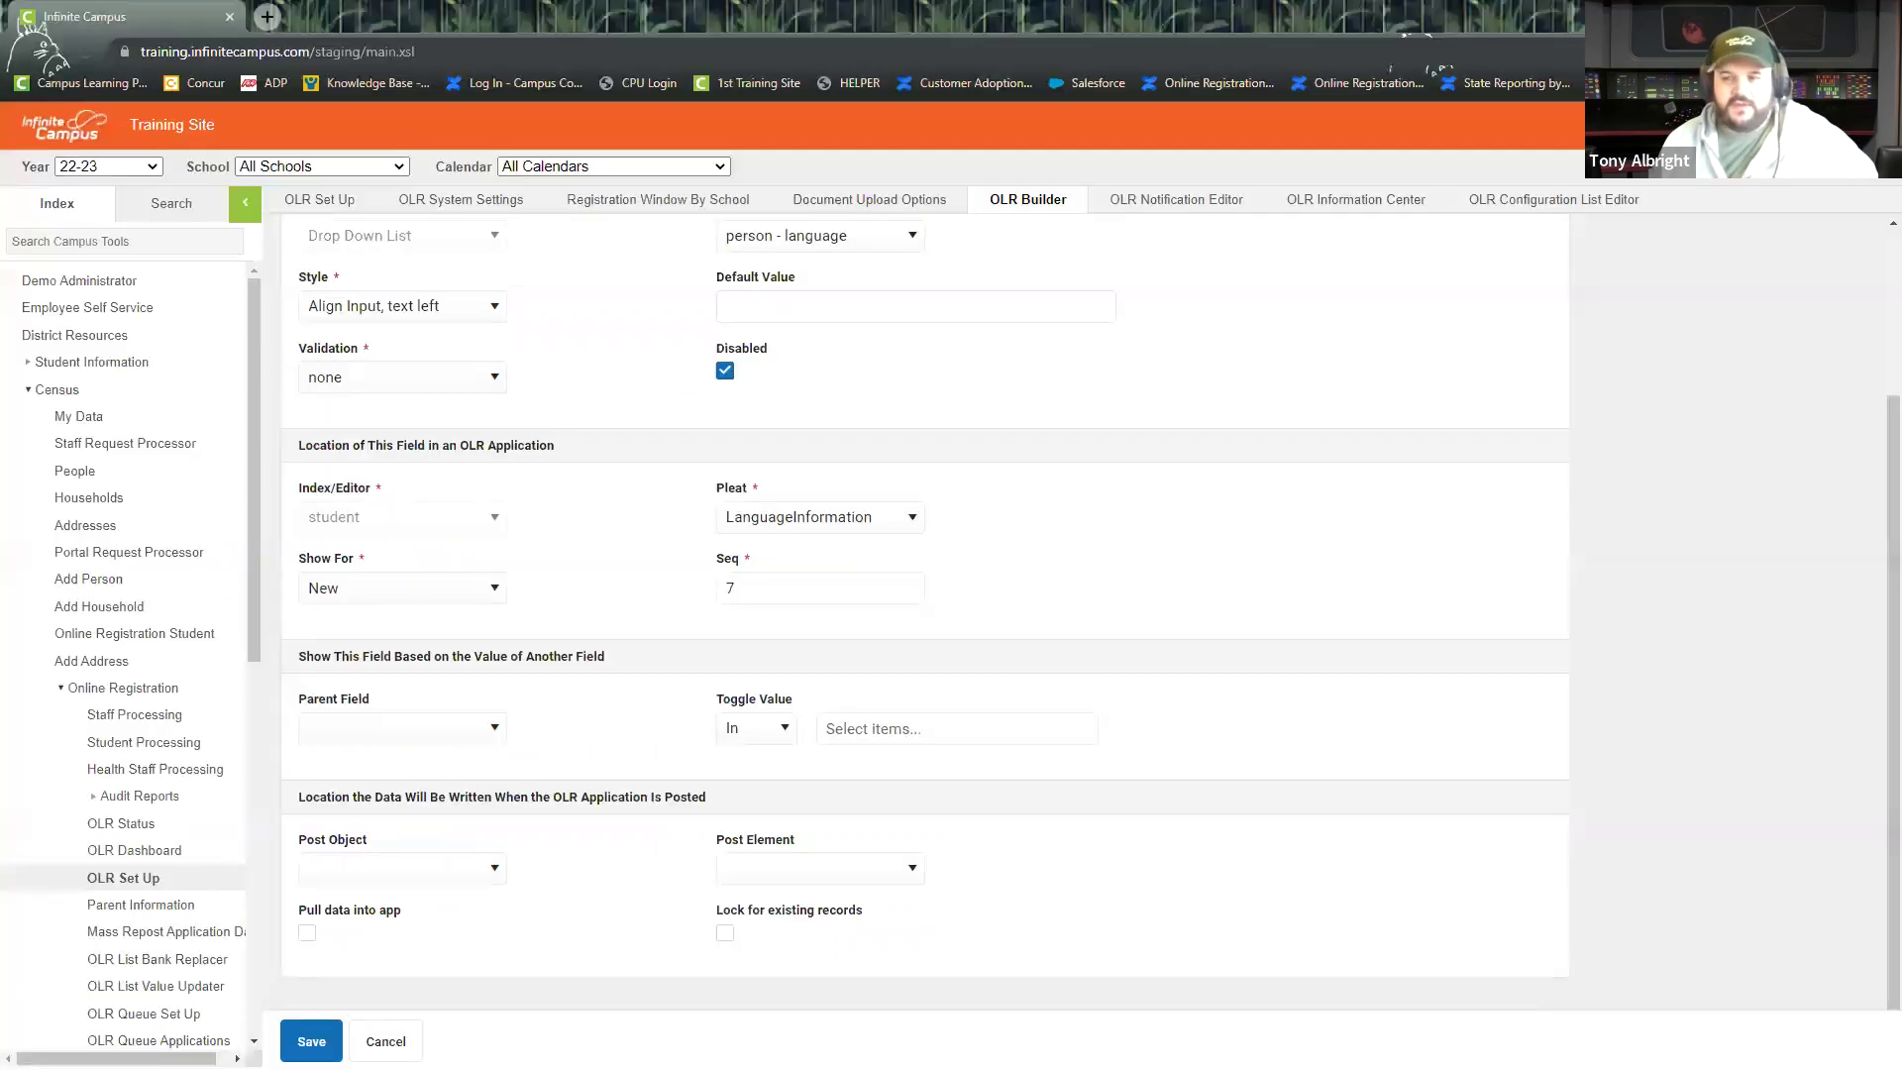
# In Infinite Campus, leave the Friend Language setup, review the Parent Acknowledgement checkbox's field settings and close them without saving.
pyautogui.click(385, 1041)
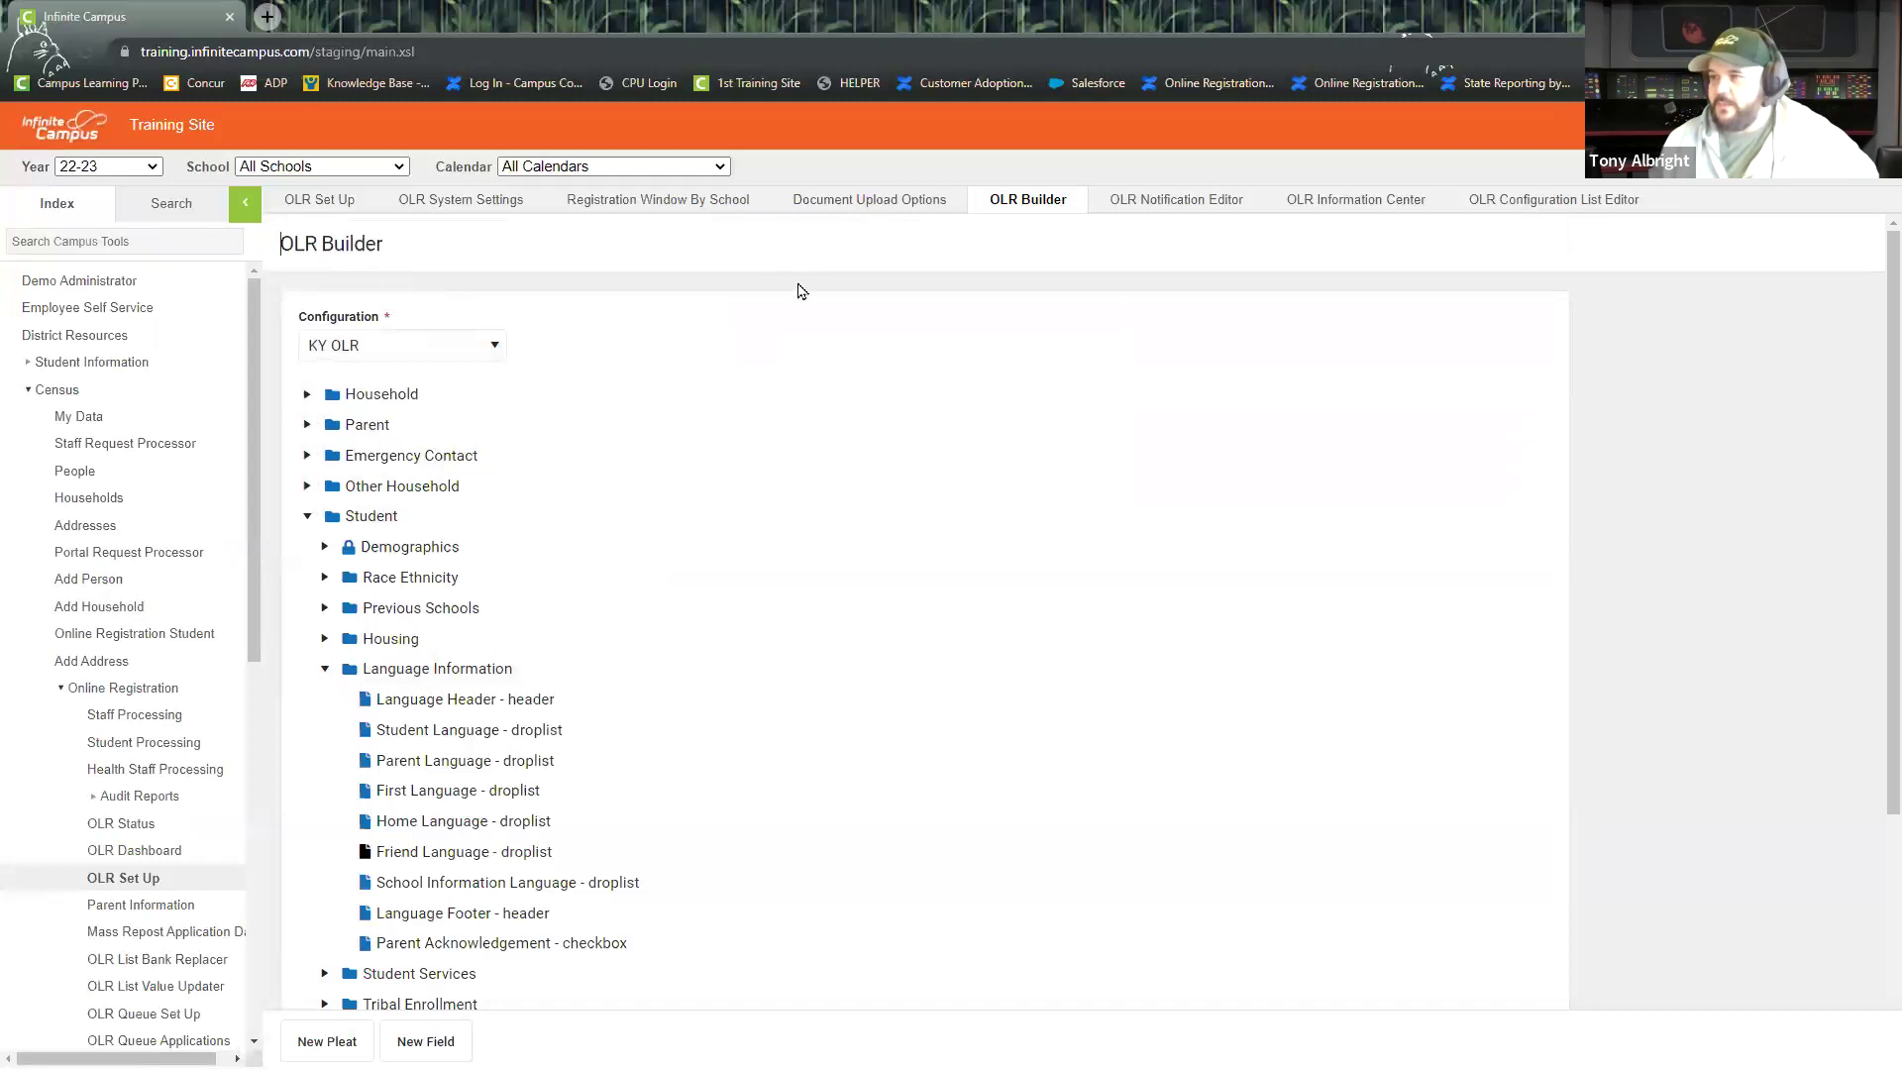
pyautogui.scroll(-2, 801, 291)
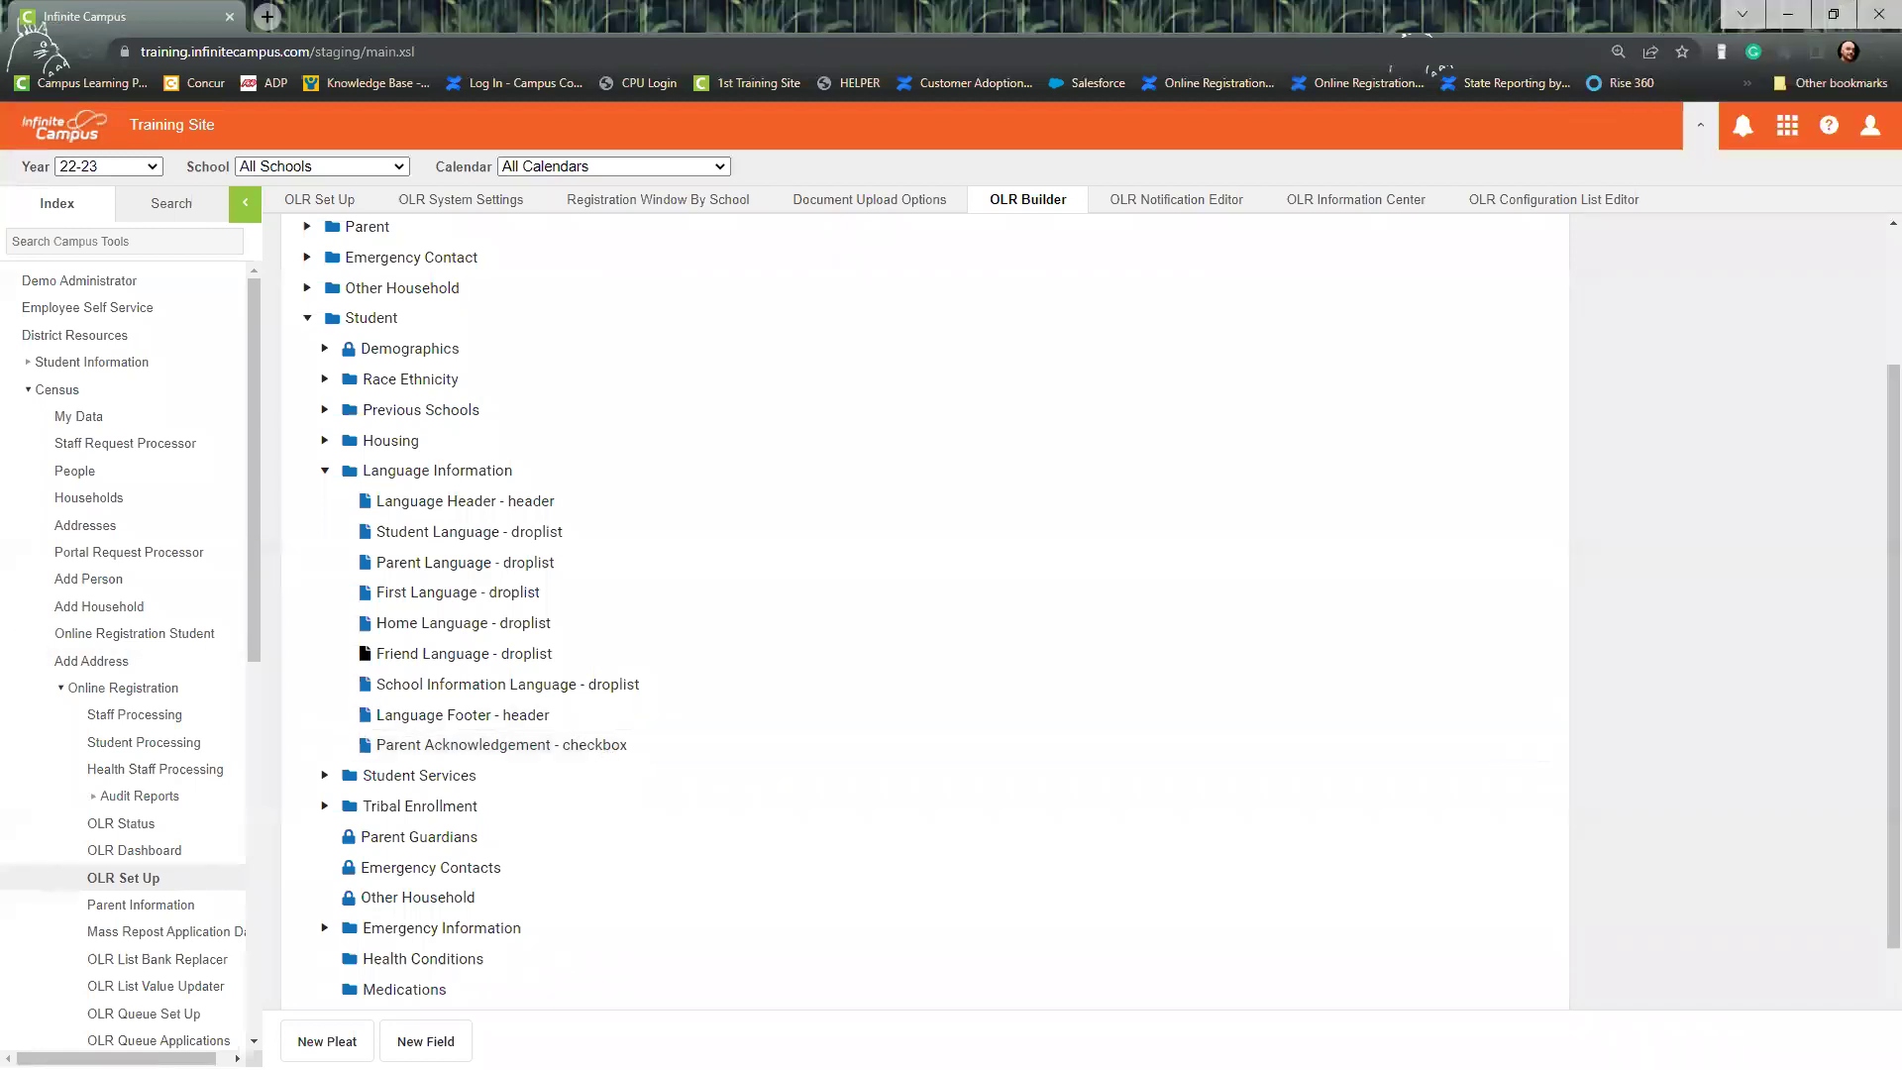
pyautogui.click(526, 755)
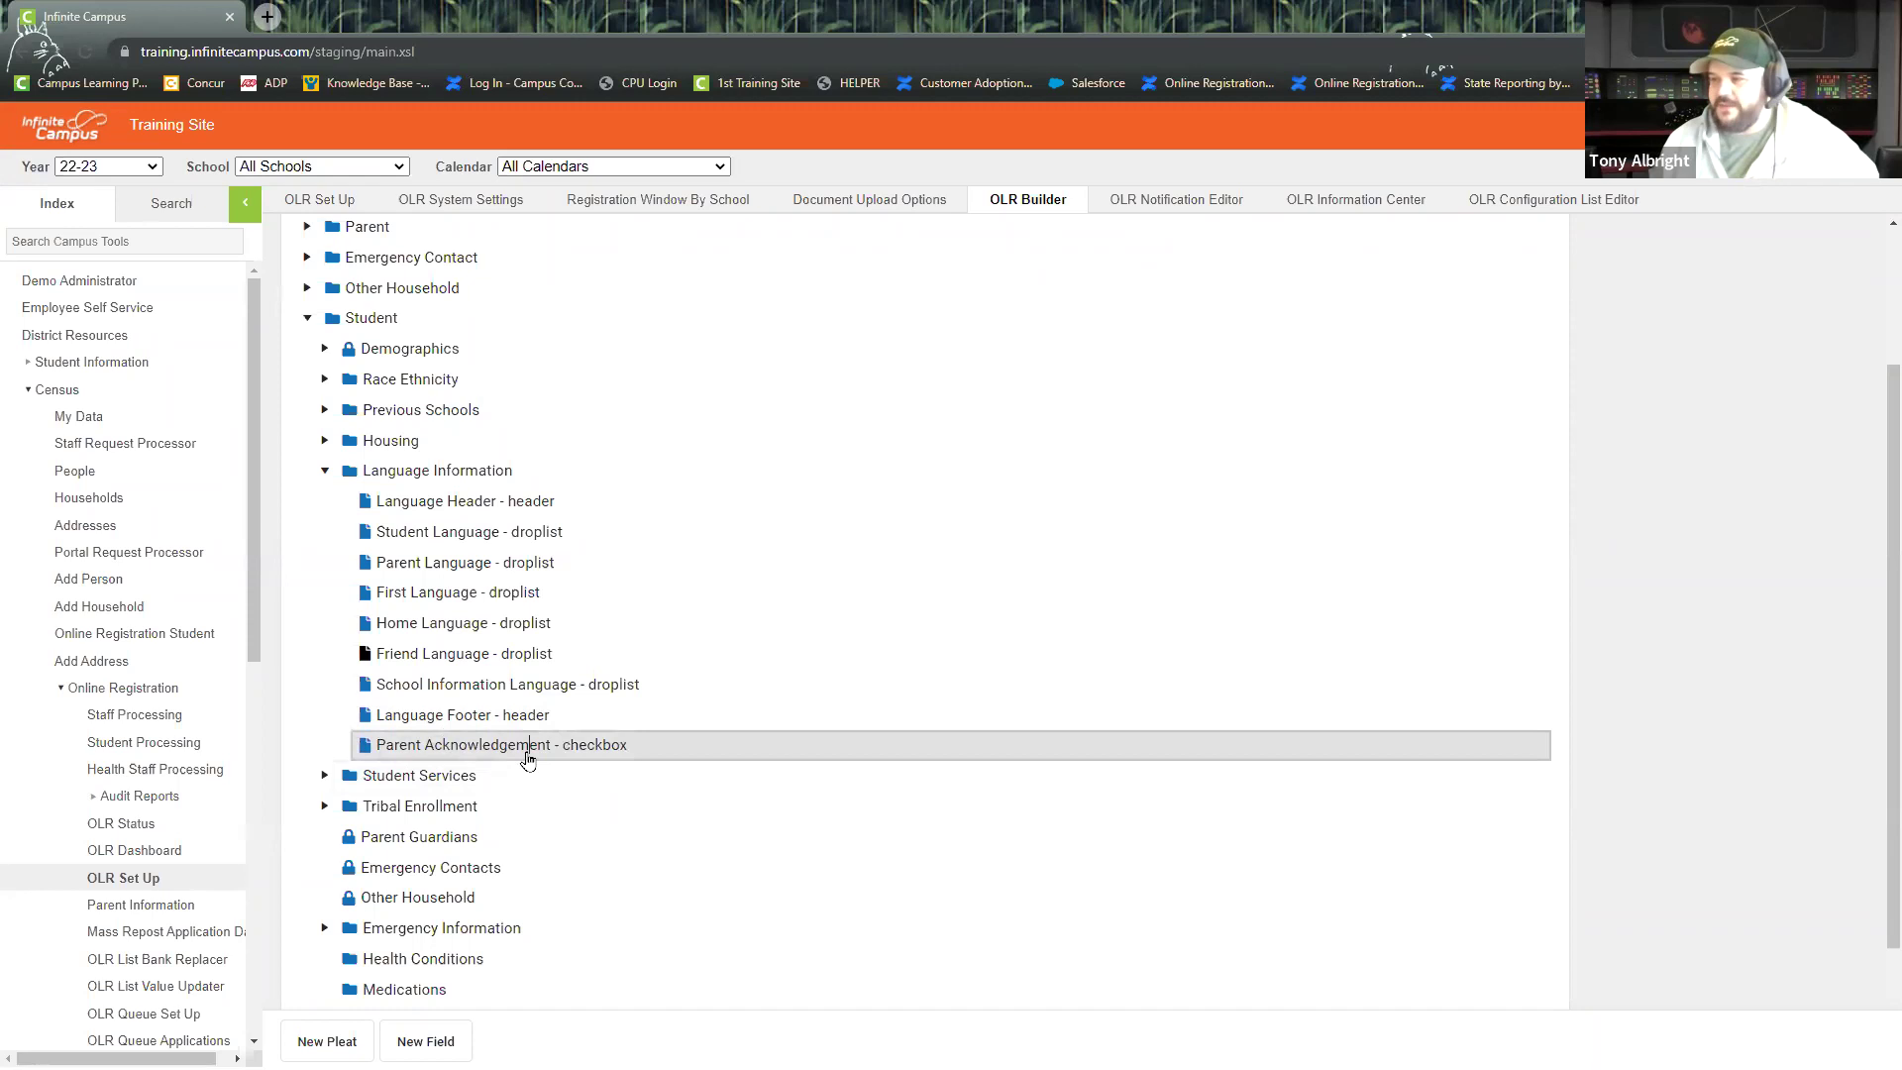
pyautogui.scroll(2, 678, 585)
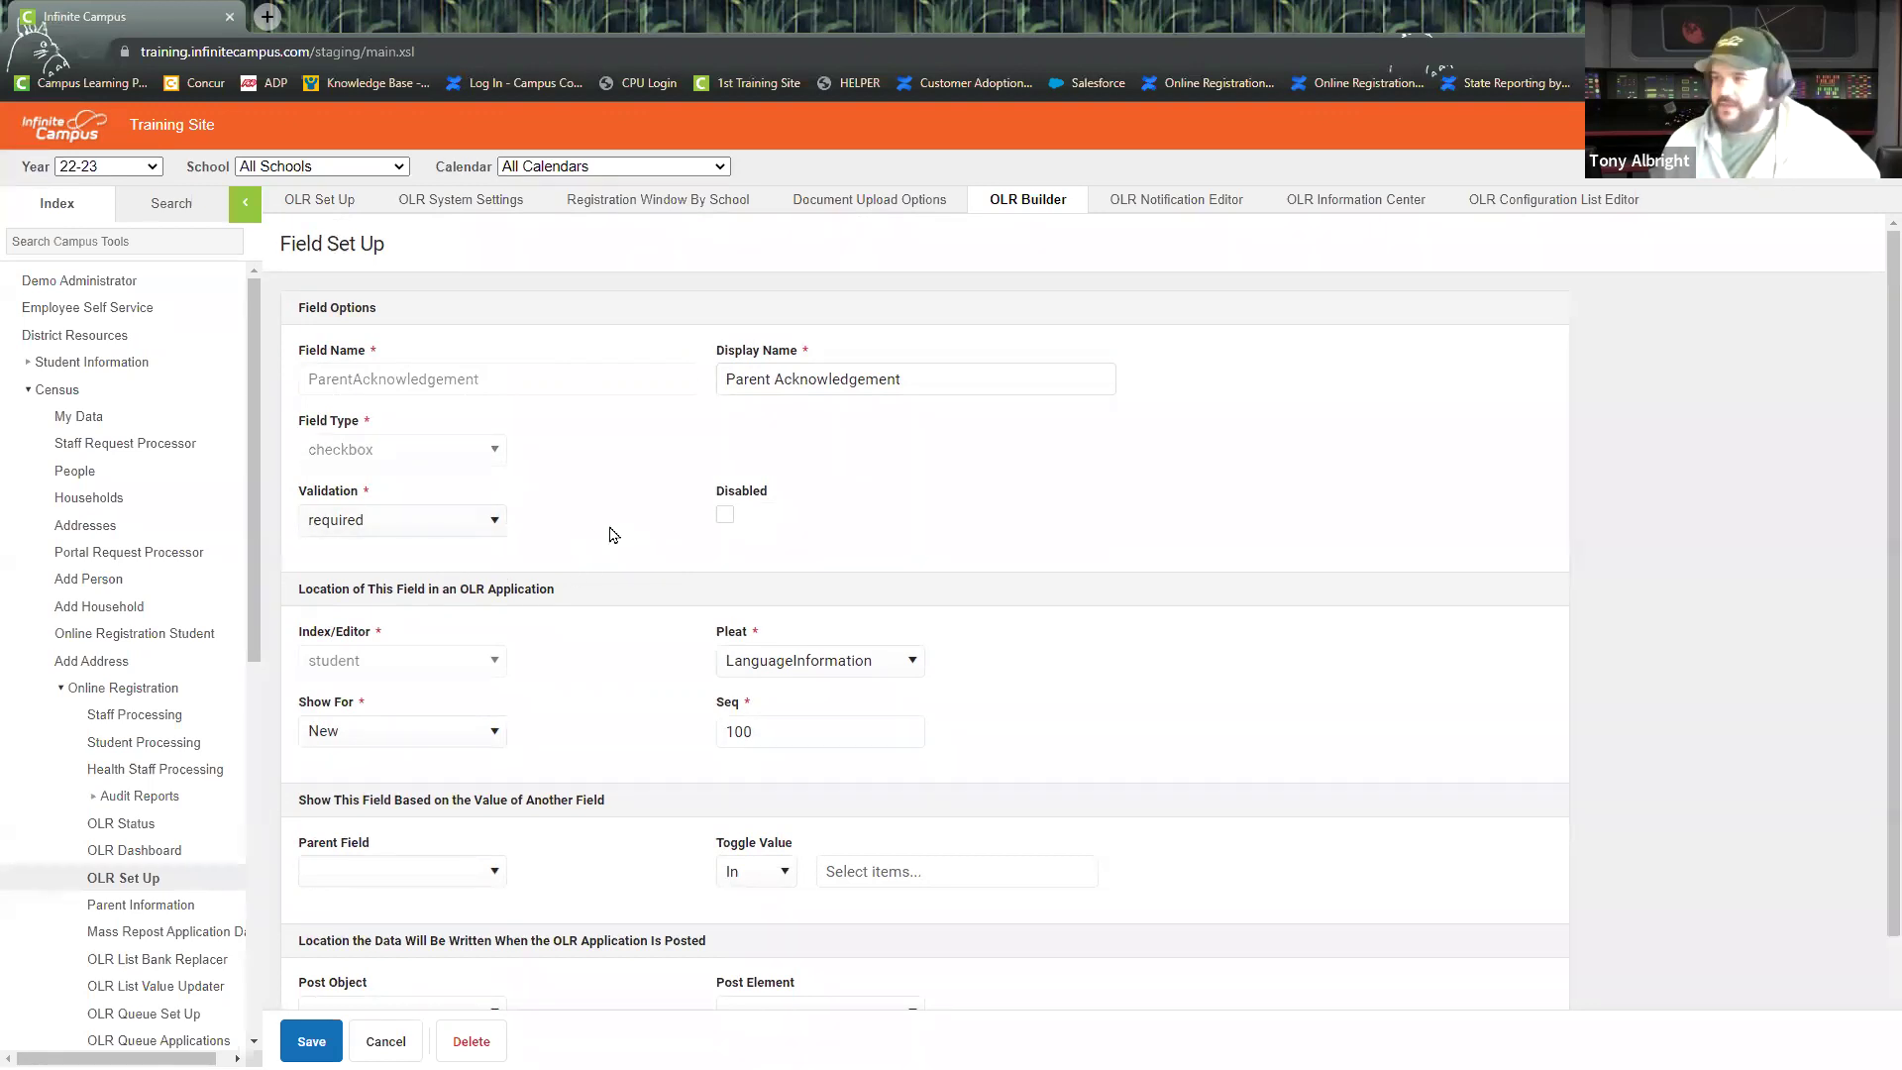
pyautogui.scroll(-2, 613, 535)
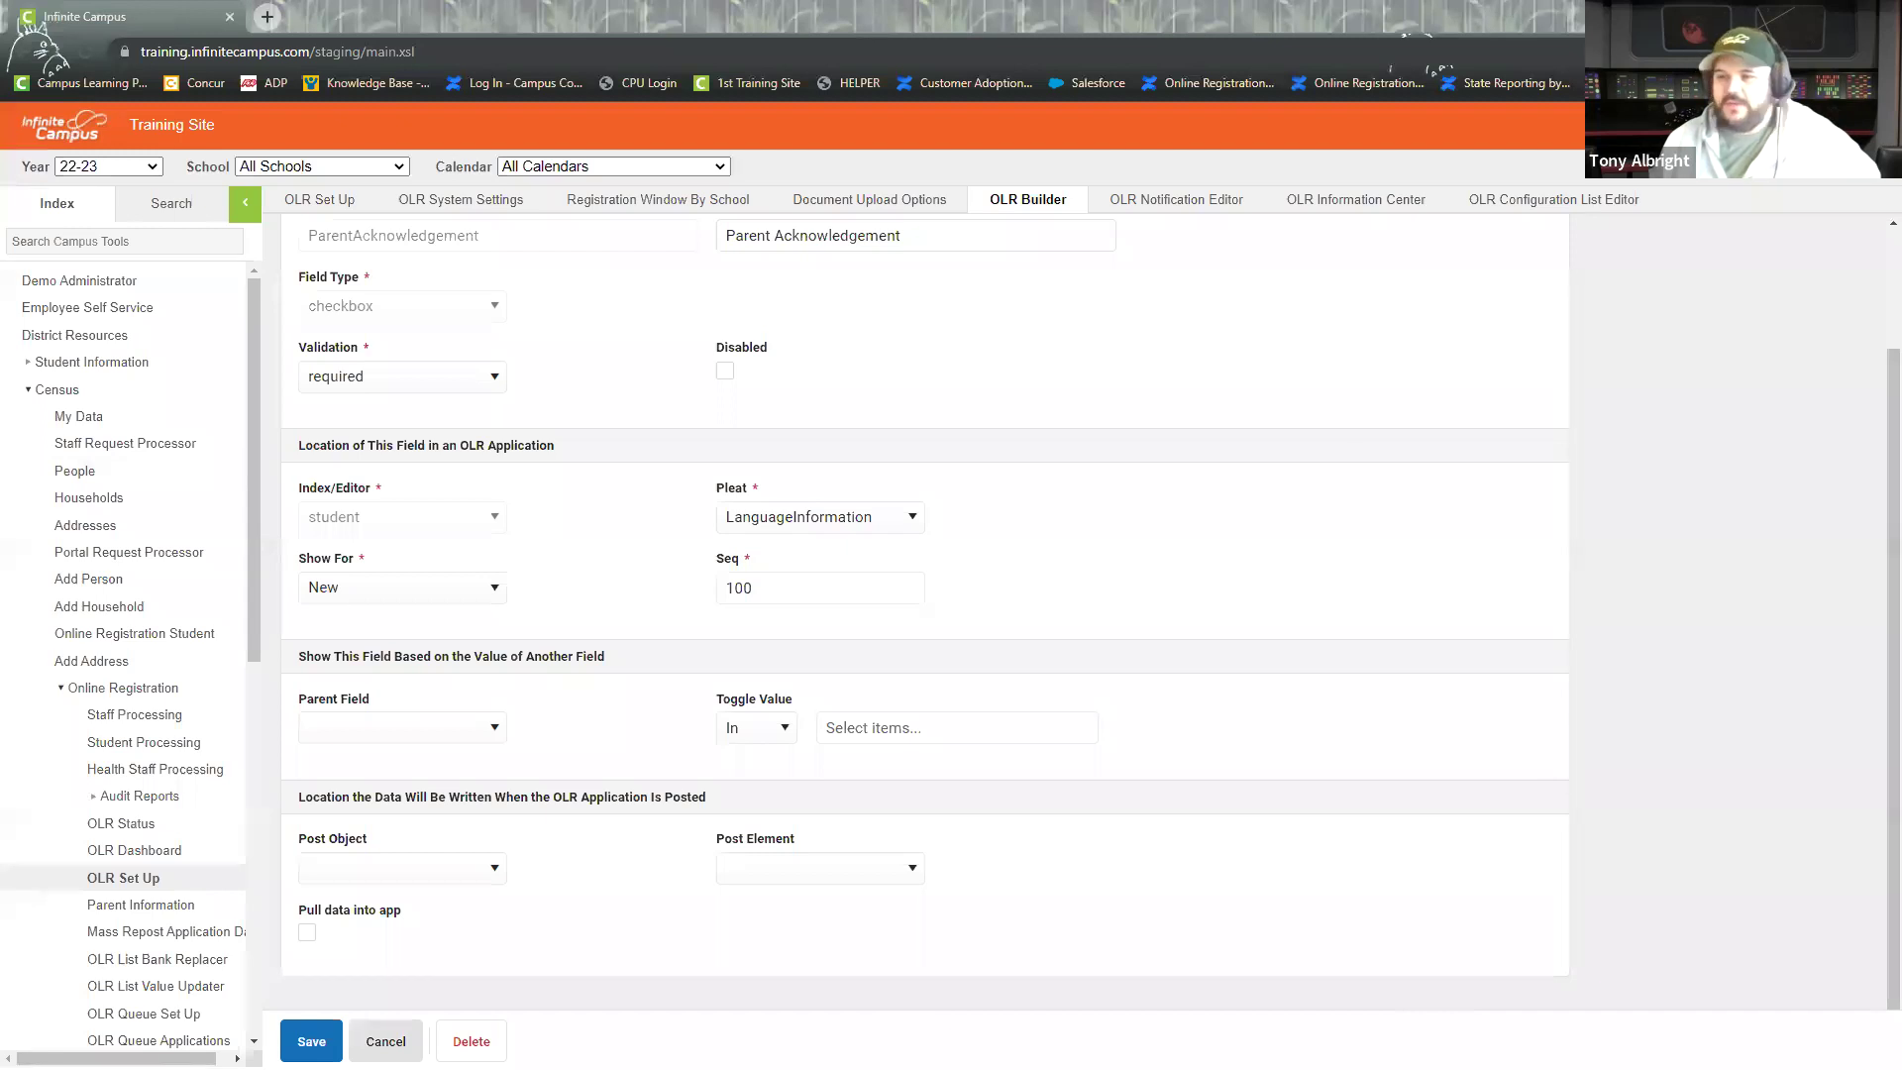
pyautogui.click(386, 1042)
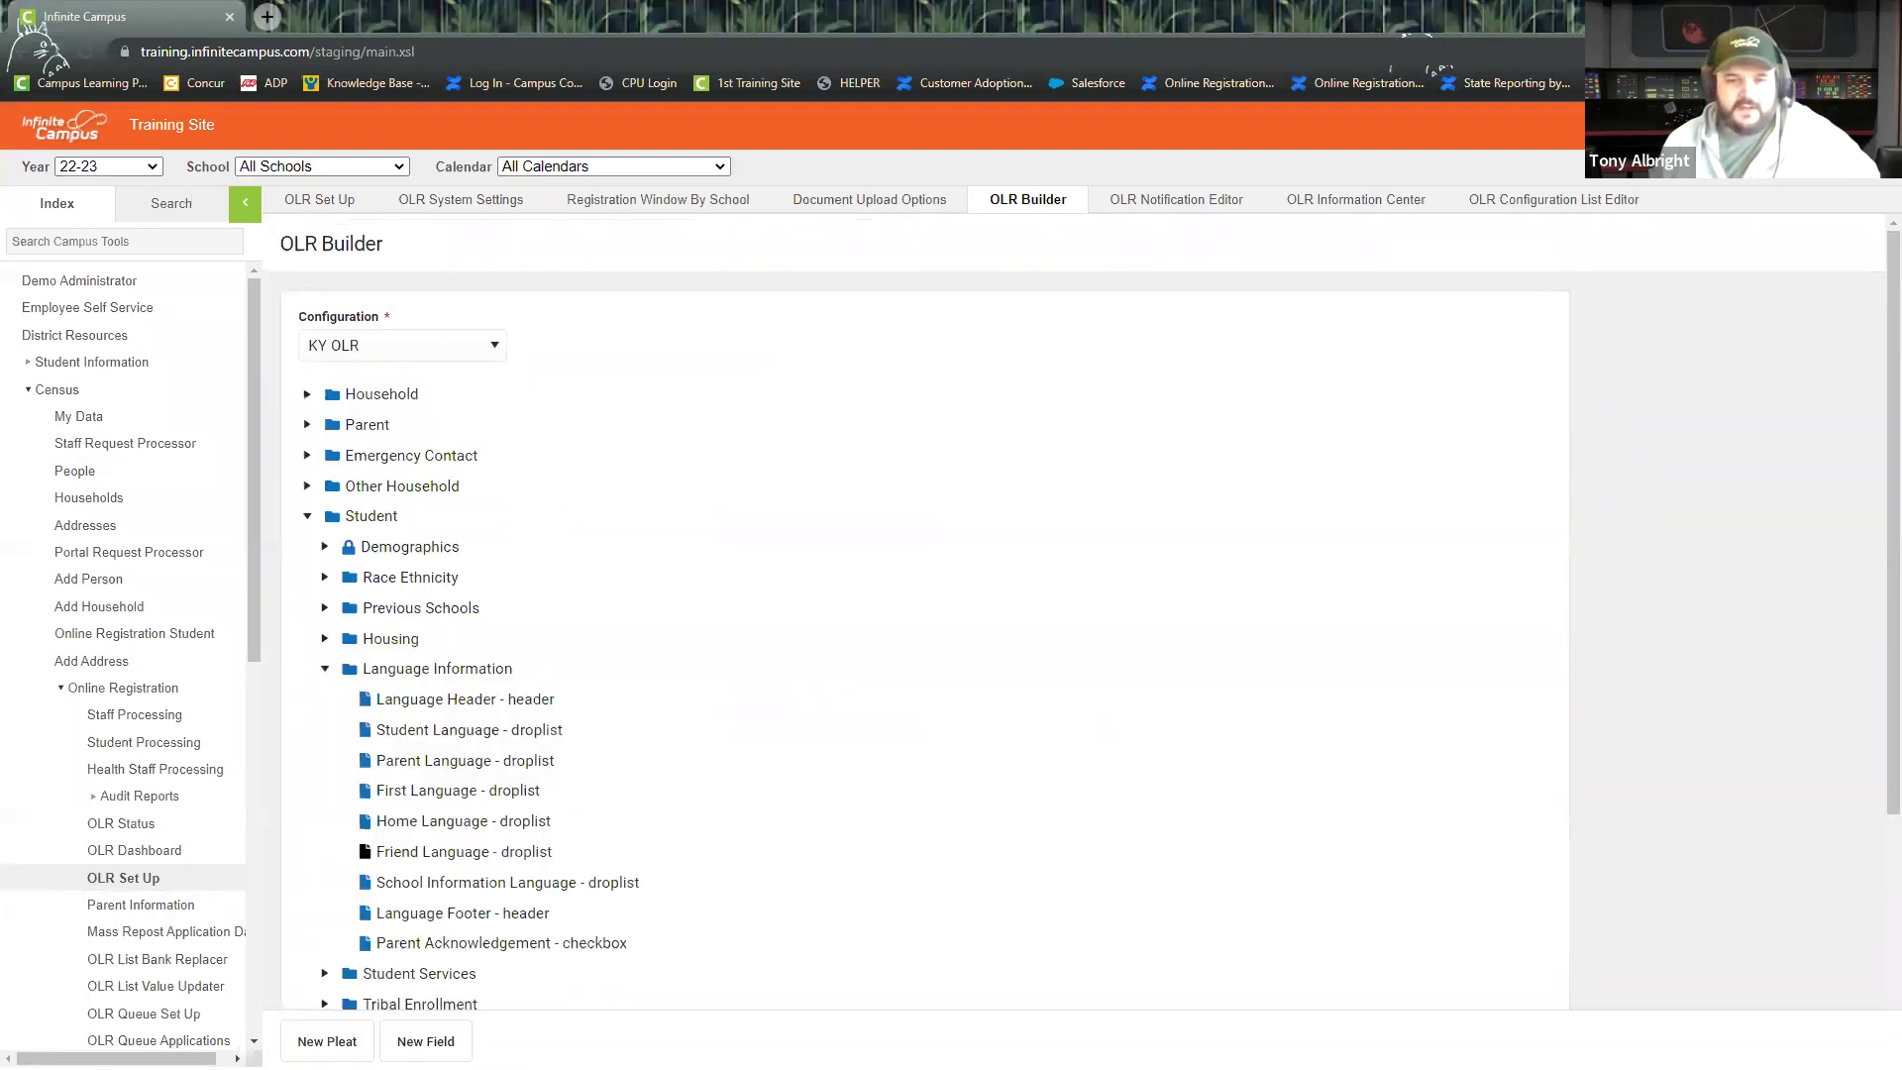
# Consult Step 3 of the guide in Adobe Acrobat on limiting the Language Information pleat to new students, and return to Infinite Campus.
pyautogui.hotkey('alt', 'Tab')
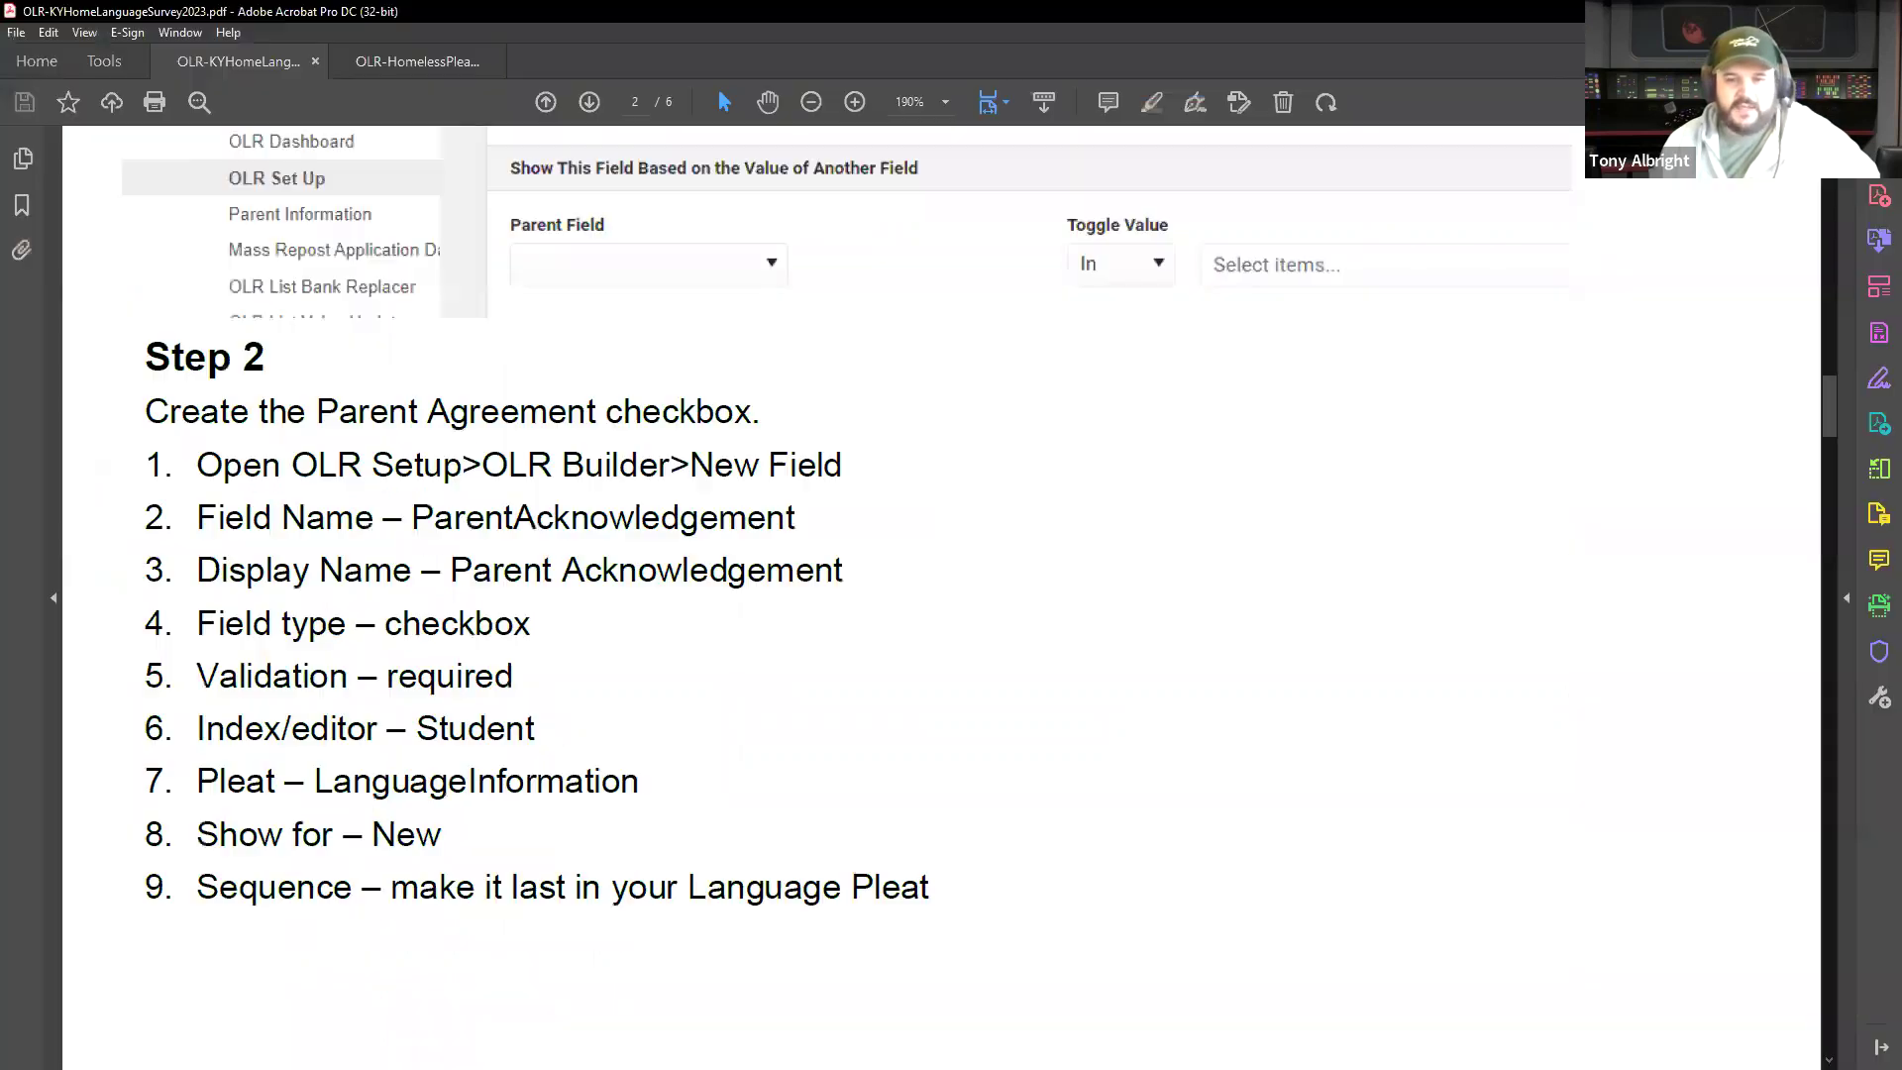
pyautogui.scroll(-7, 757, 509)
pyautogui.scroll(-15, 768, 509)
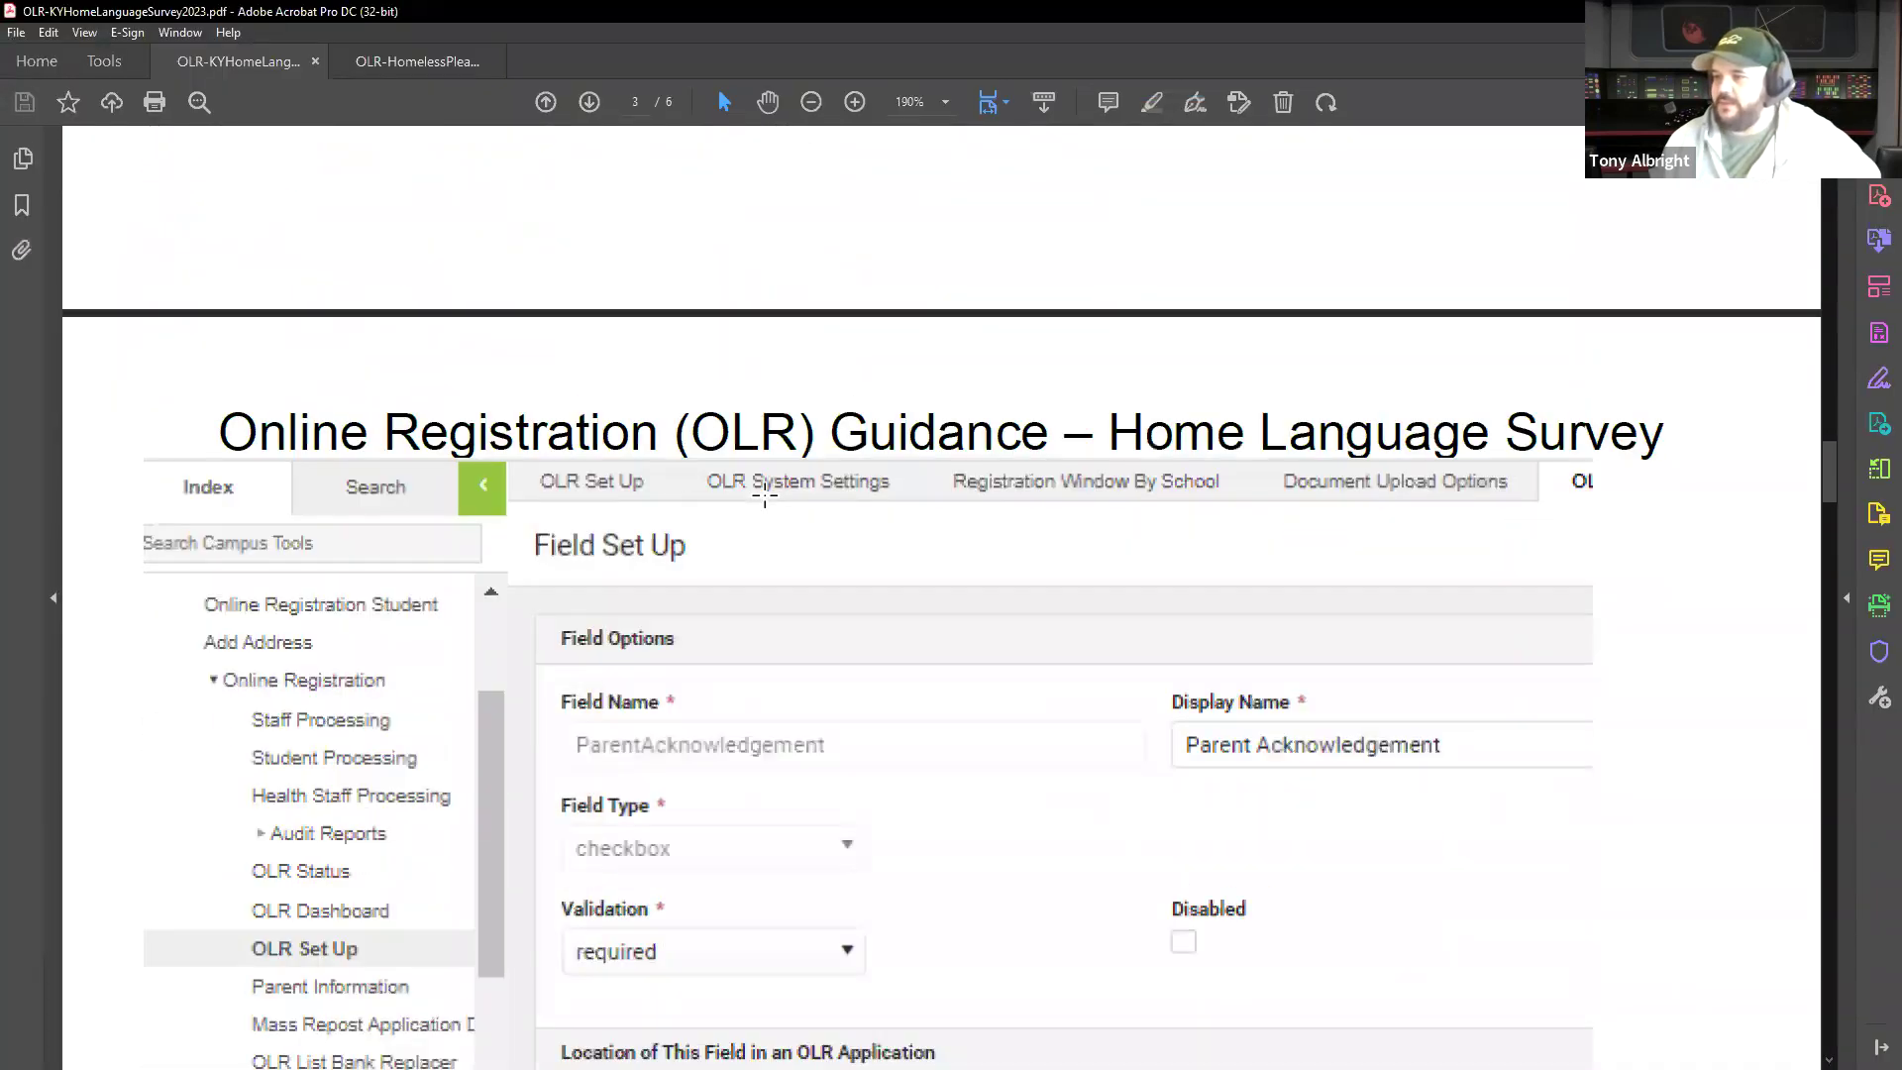
pyautogui.scroll(-8, 768, 490)
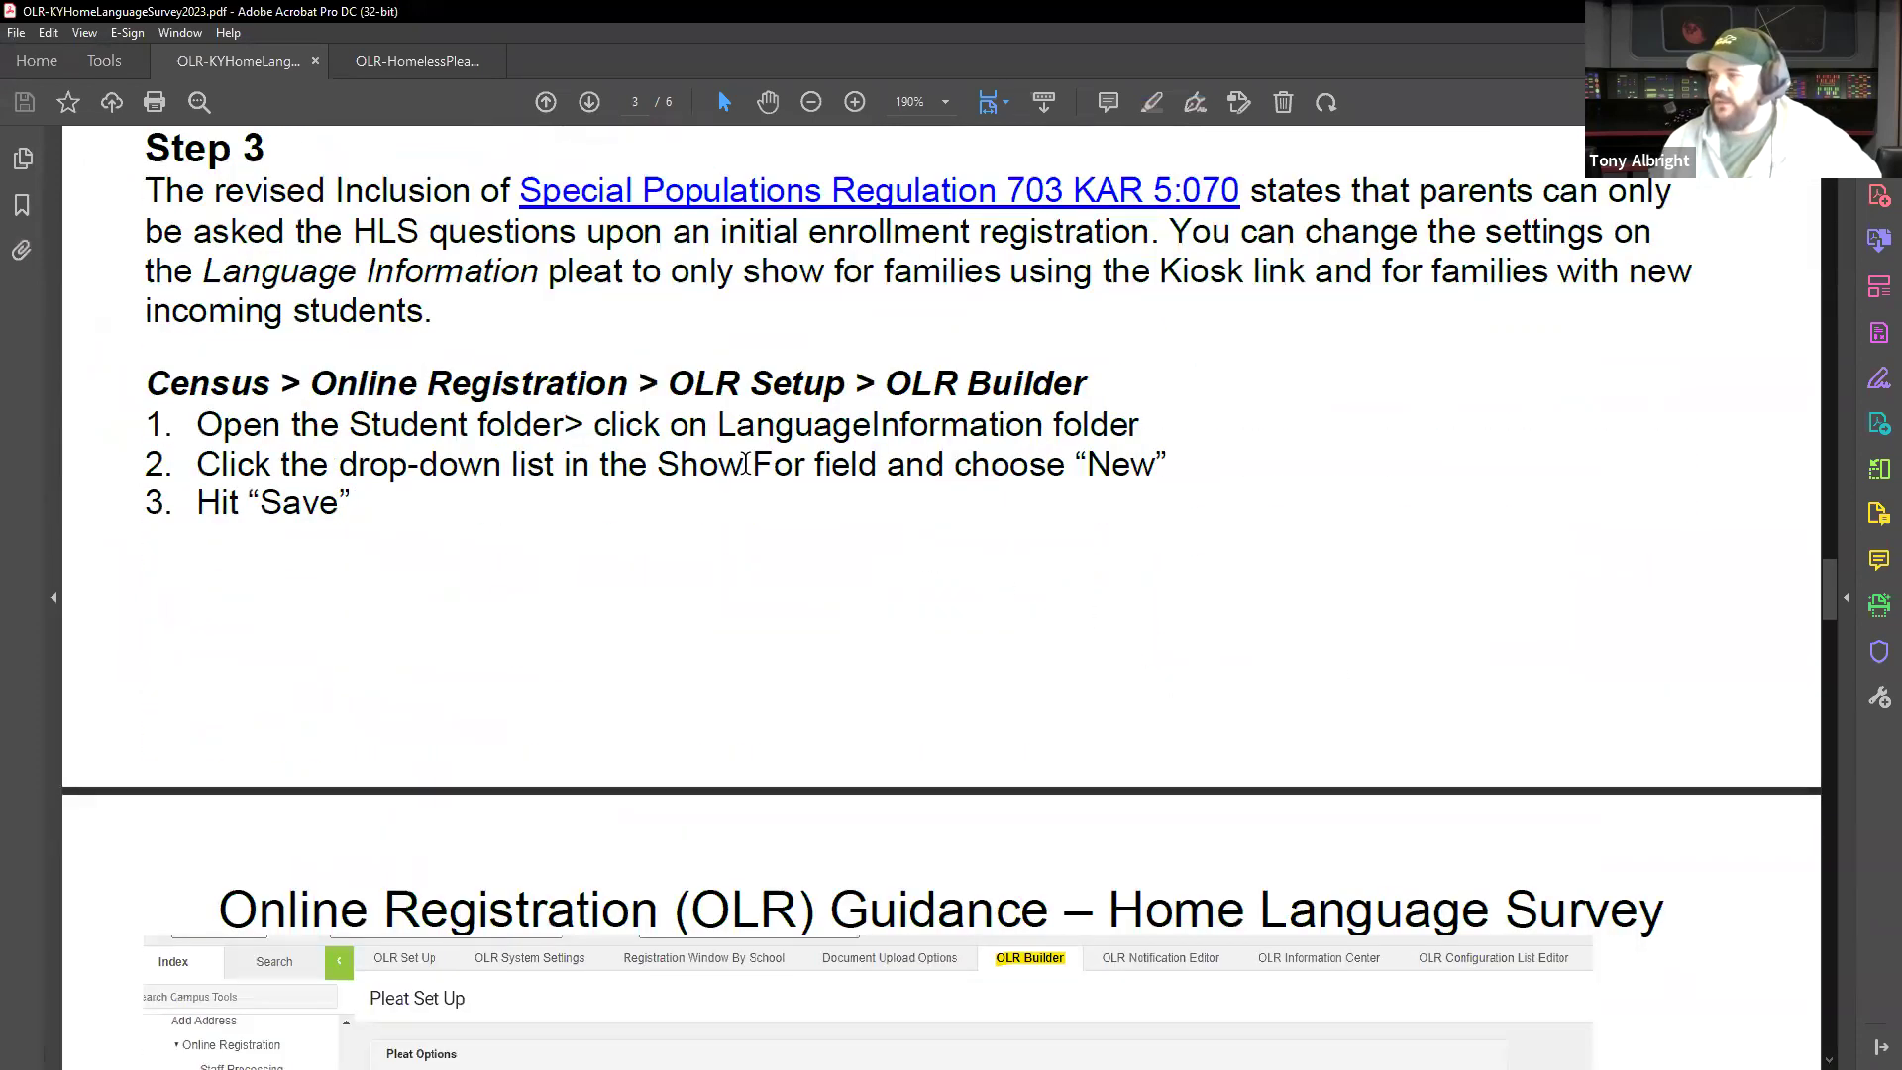
pyautogui.scroll(-3, 1090, 535)
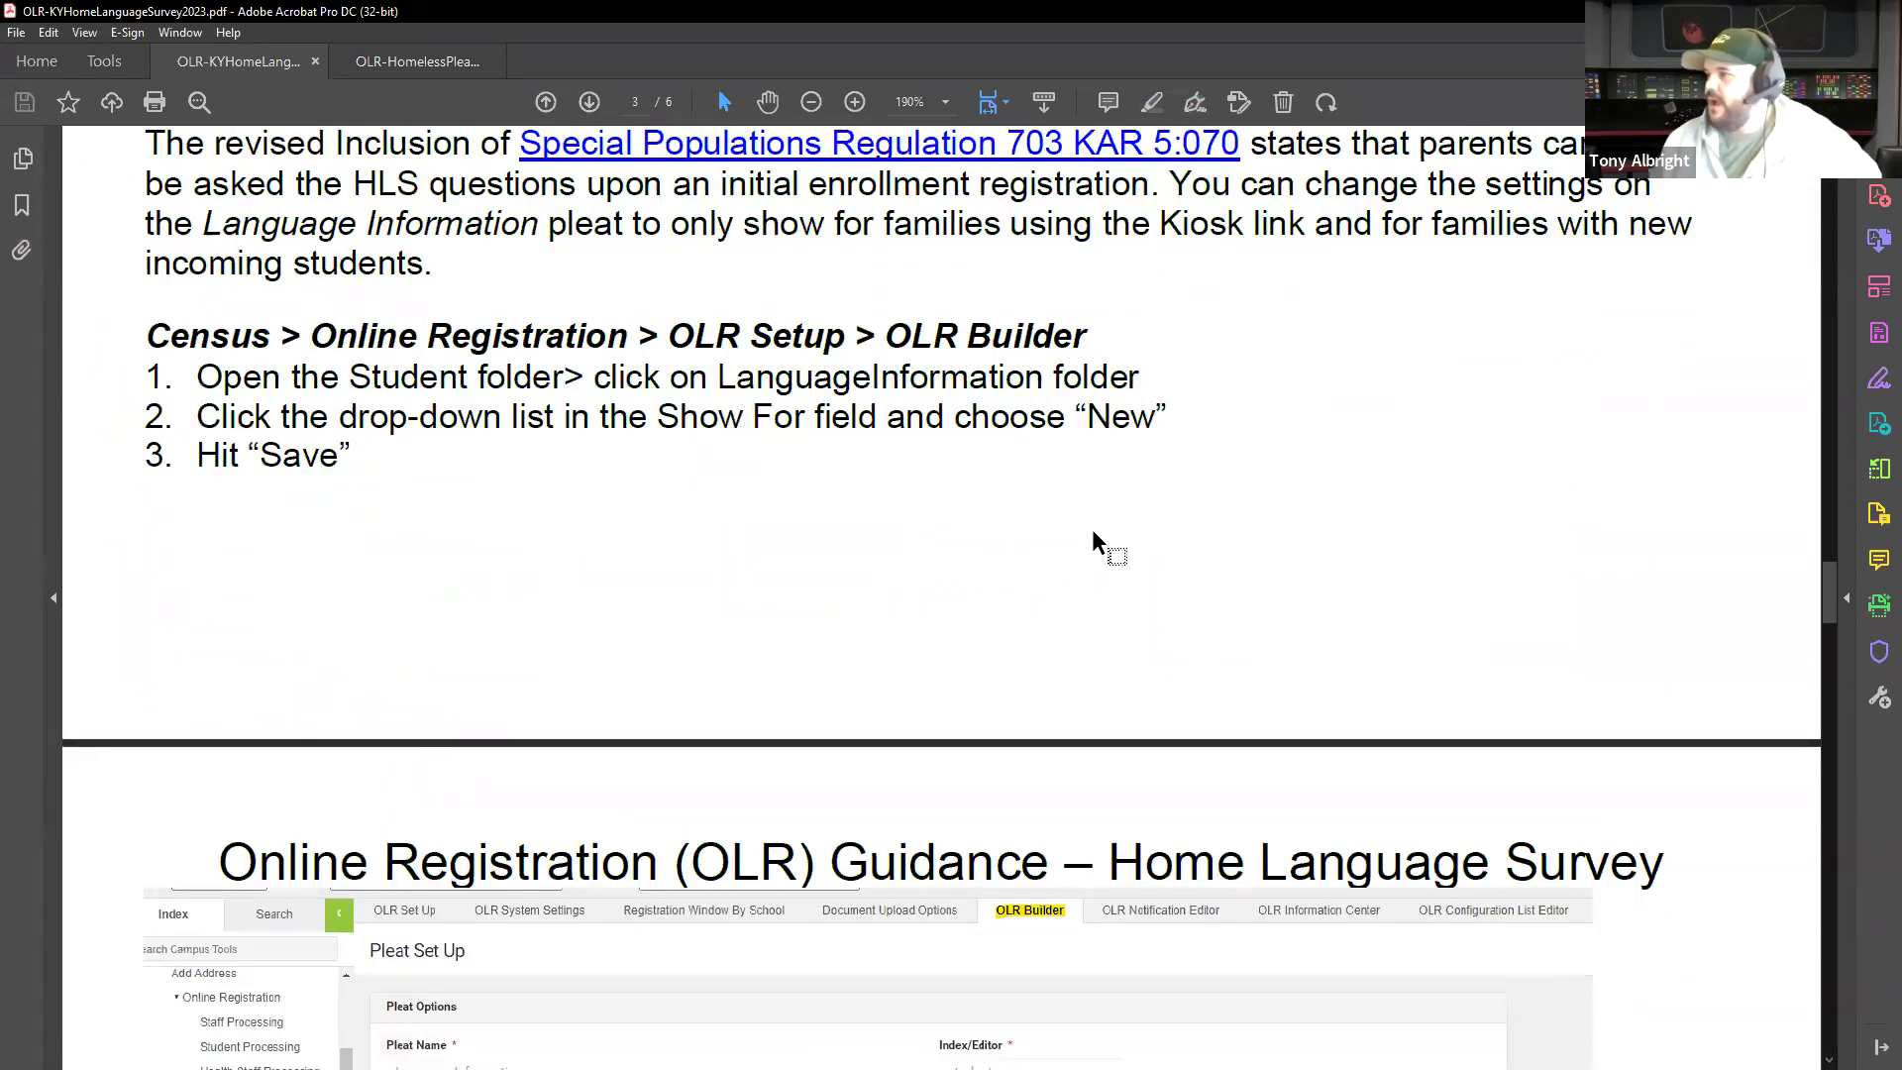
pyautogui.scroll(2, 1070, 496)
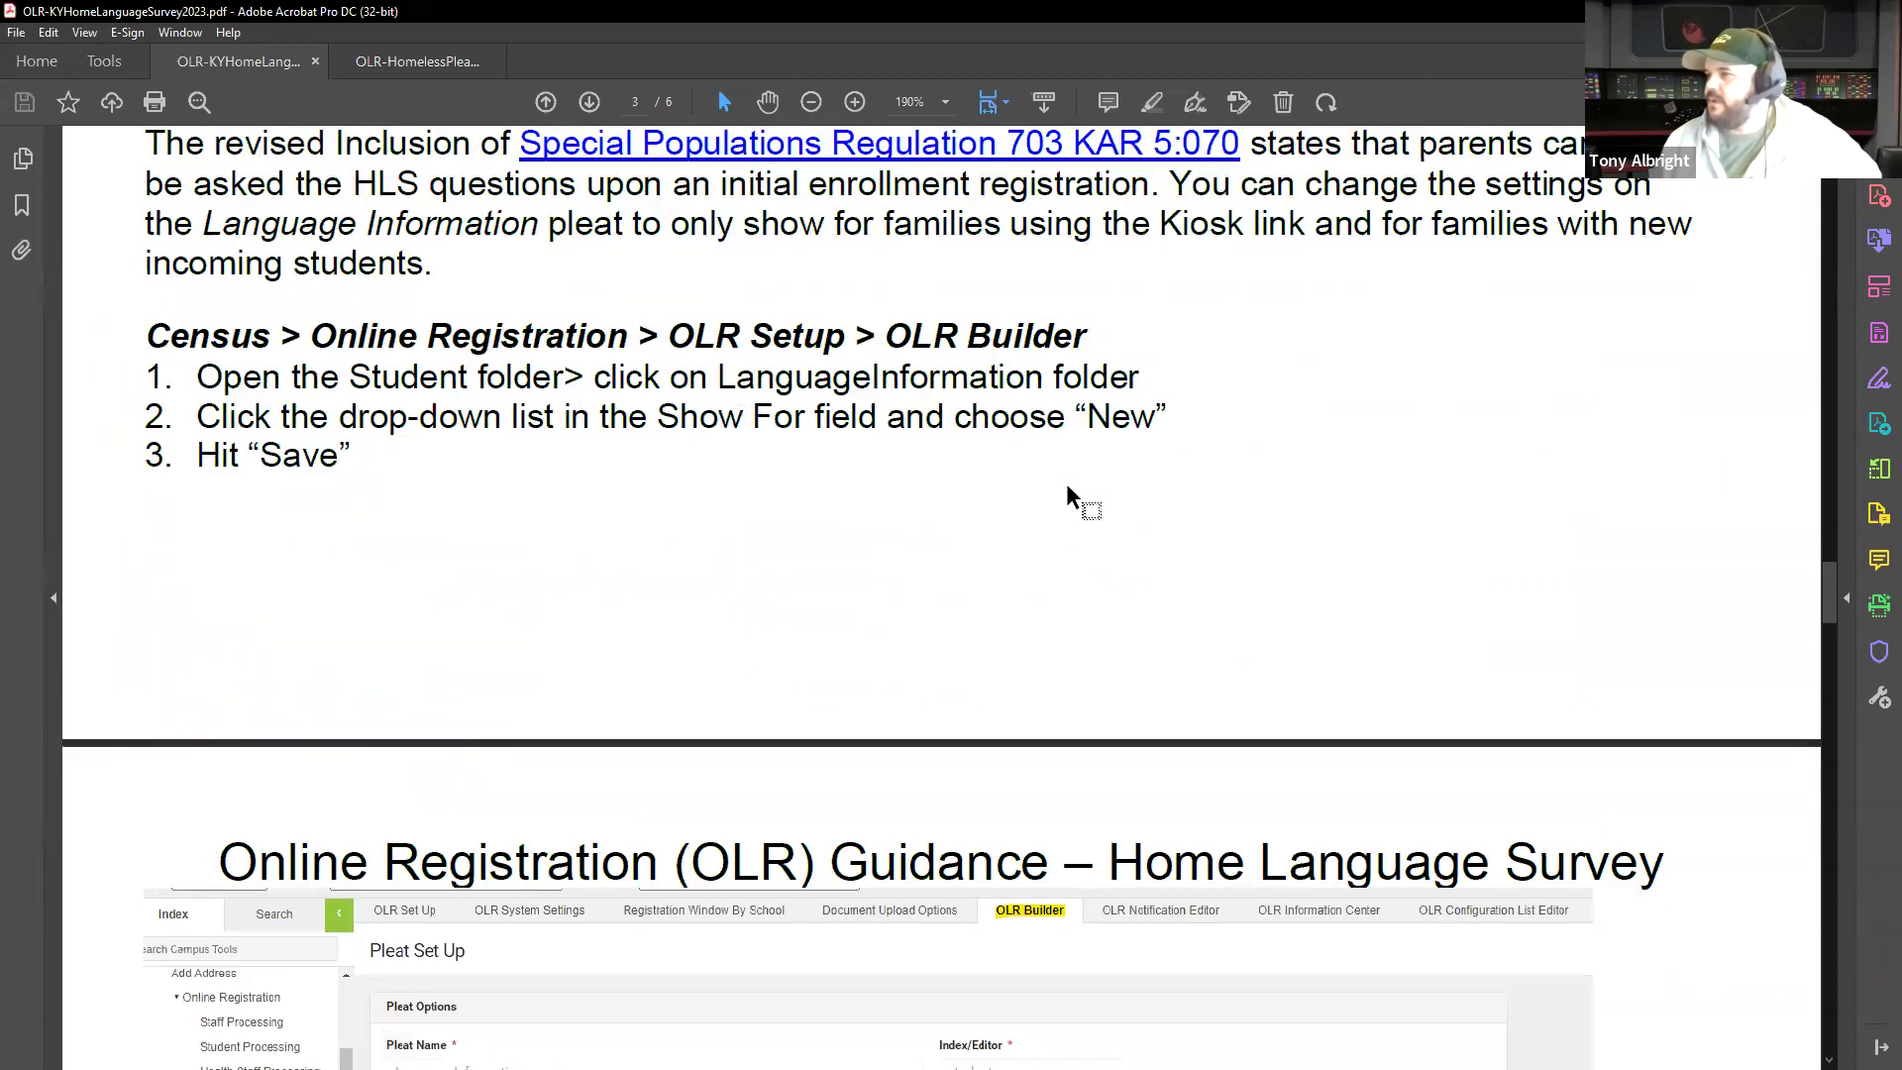
pyautogui.scroll(-1, 891, 475)
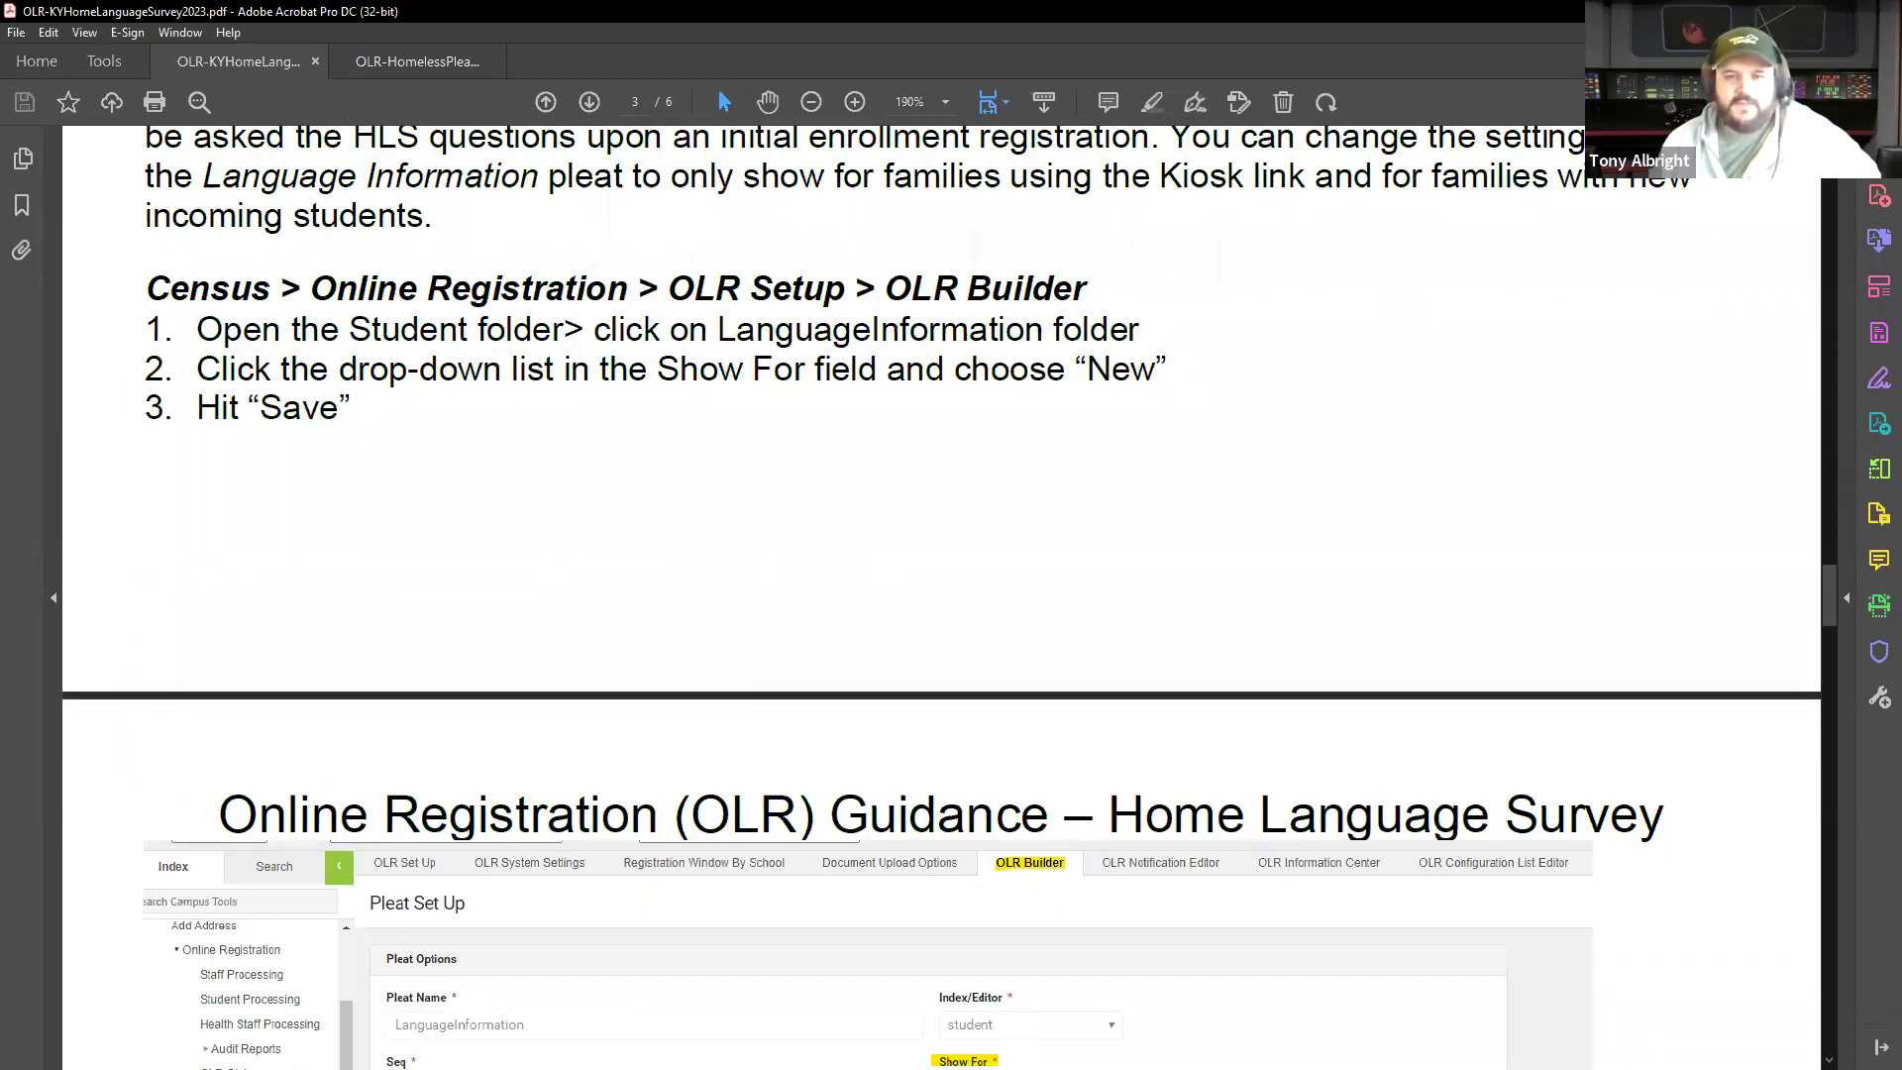
pyautogui.hotkey('alt', 'Tab')
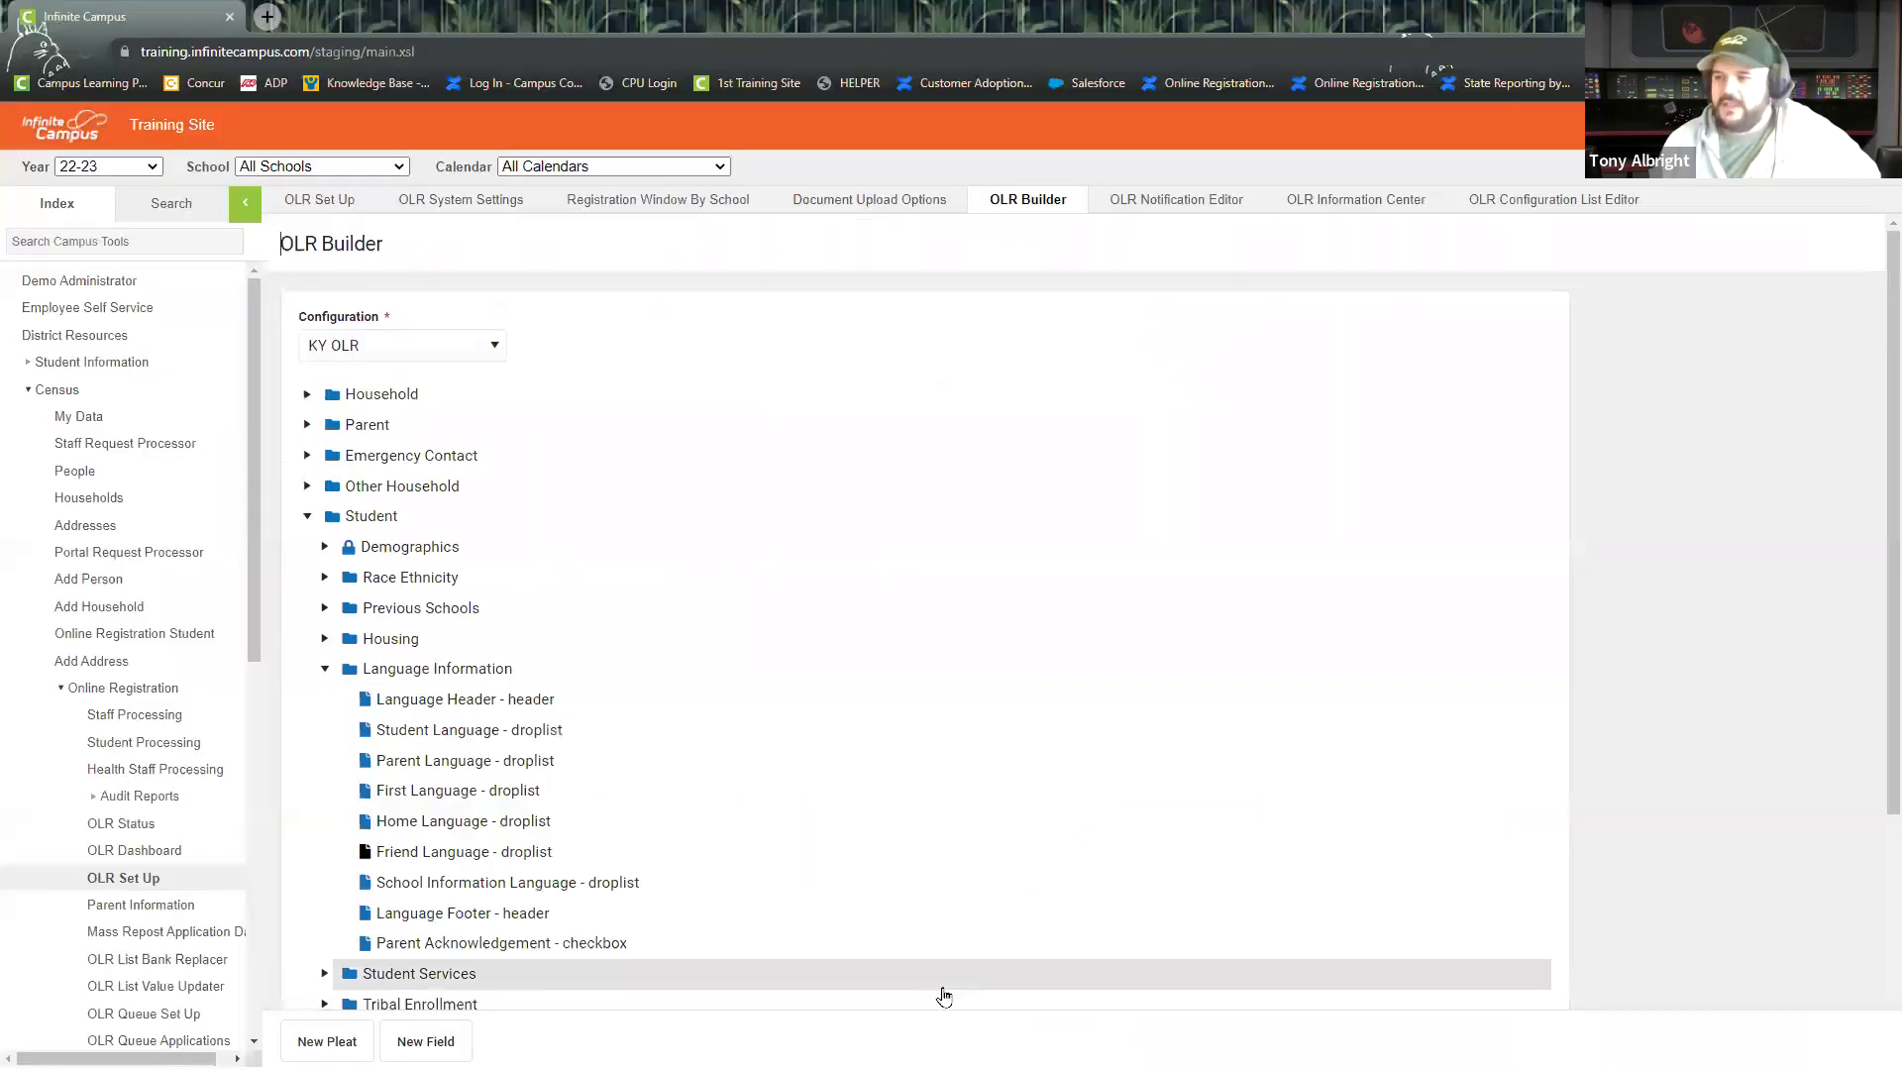
# Open the Language Information pleat's setup to review its Show For setting, and consult Step 4 of the guide in Adobe Acrobat.
pyautogui.click(440, 670)
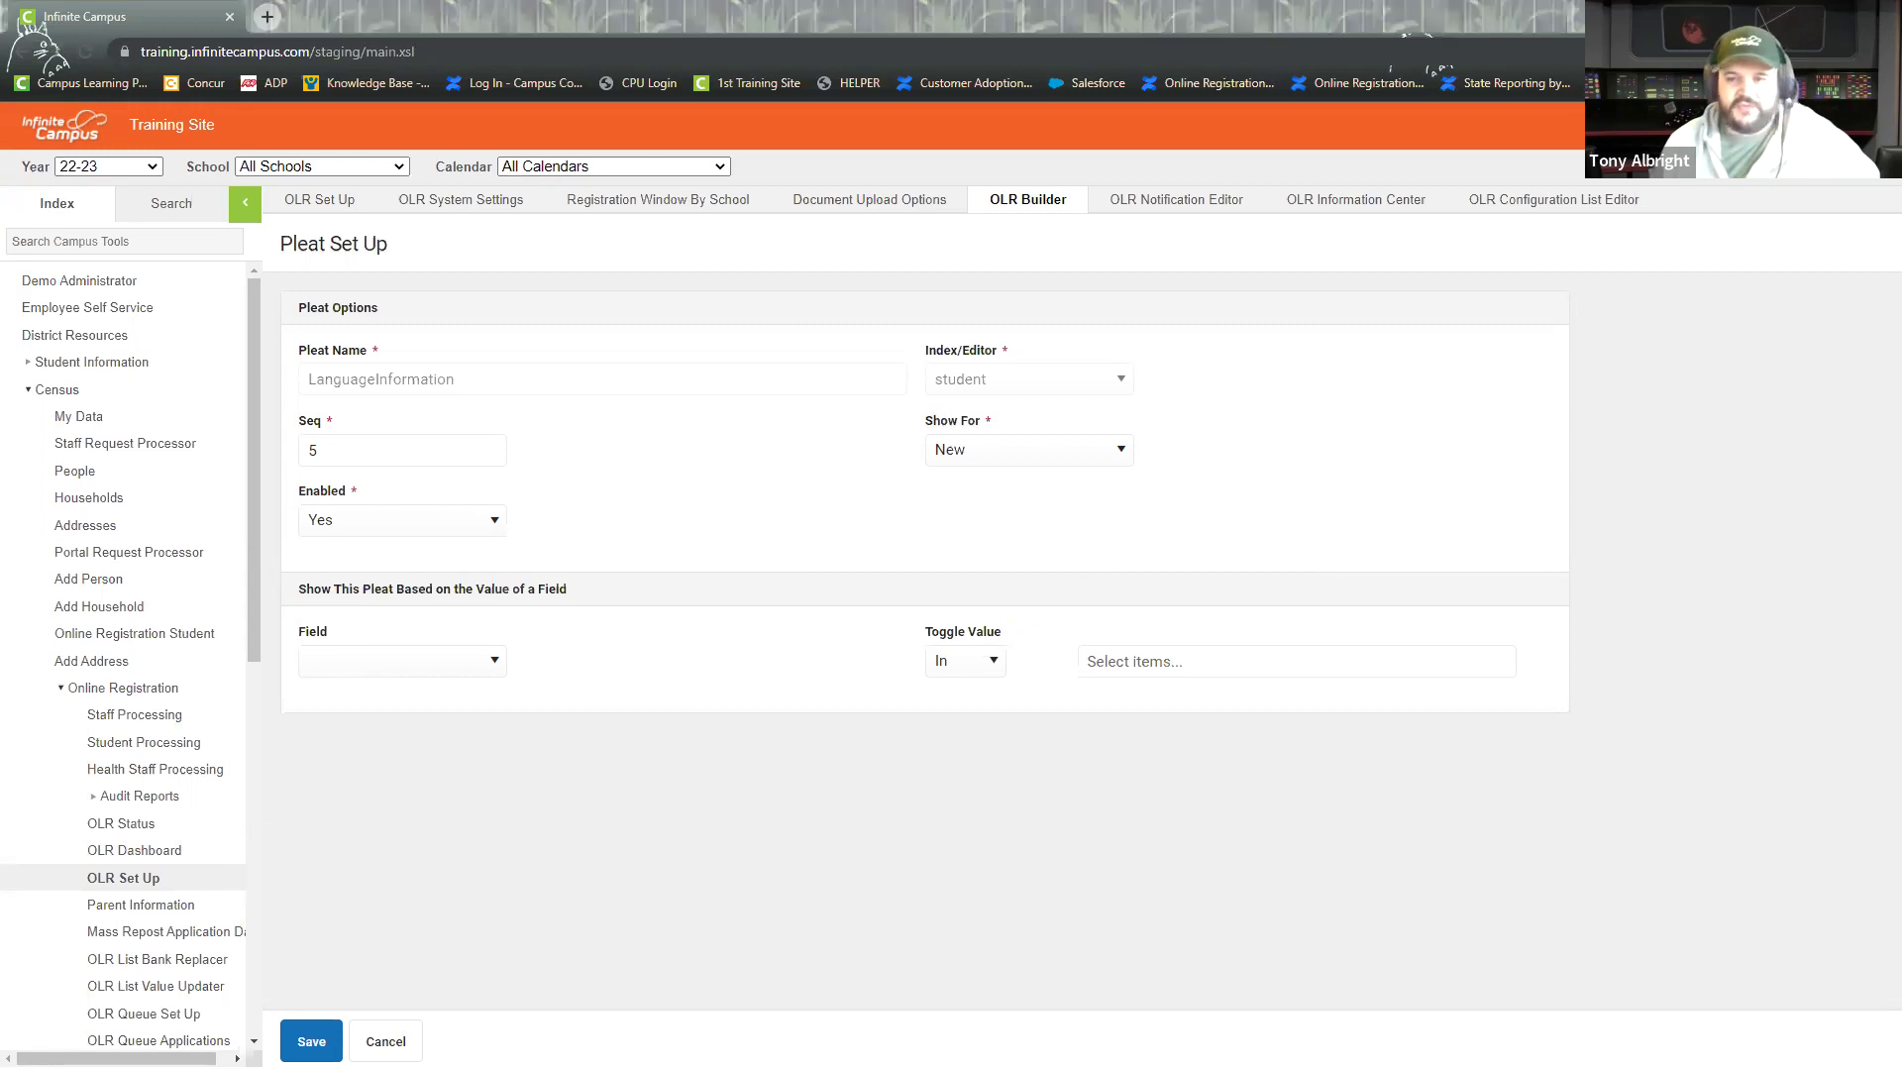
pyautogui.hotkey('alt', 'Tab')
pyautogui.scroll(-5, 816, 561)
pyautogui.scroll(-10, 816, 561)
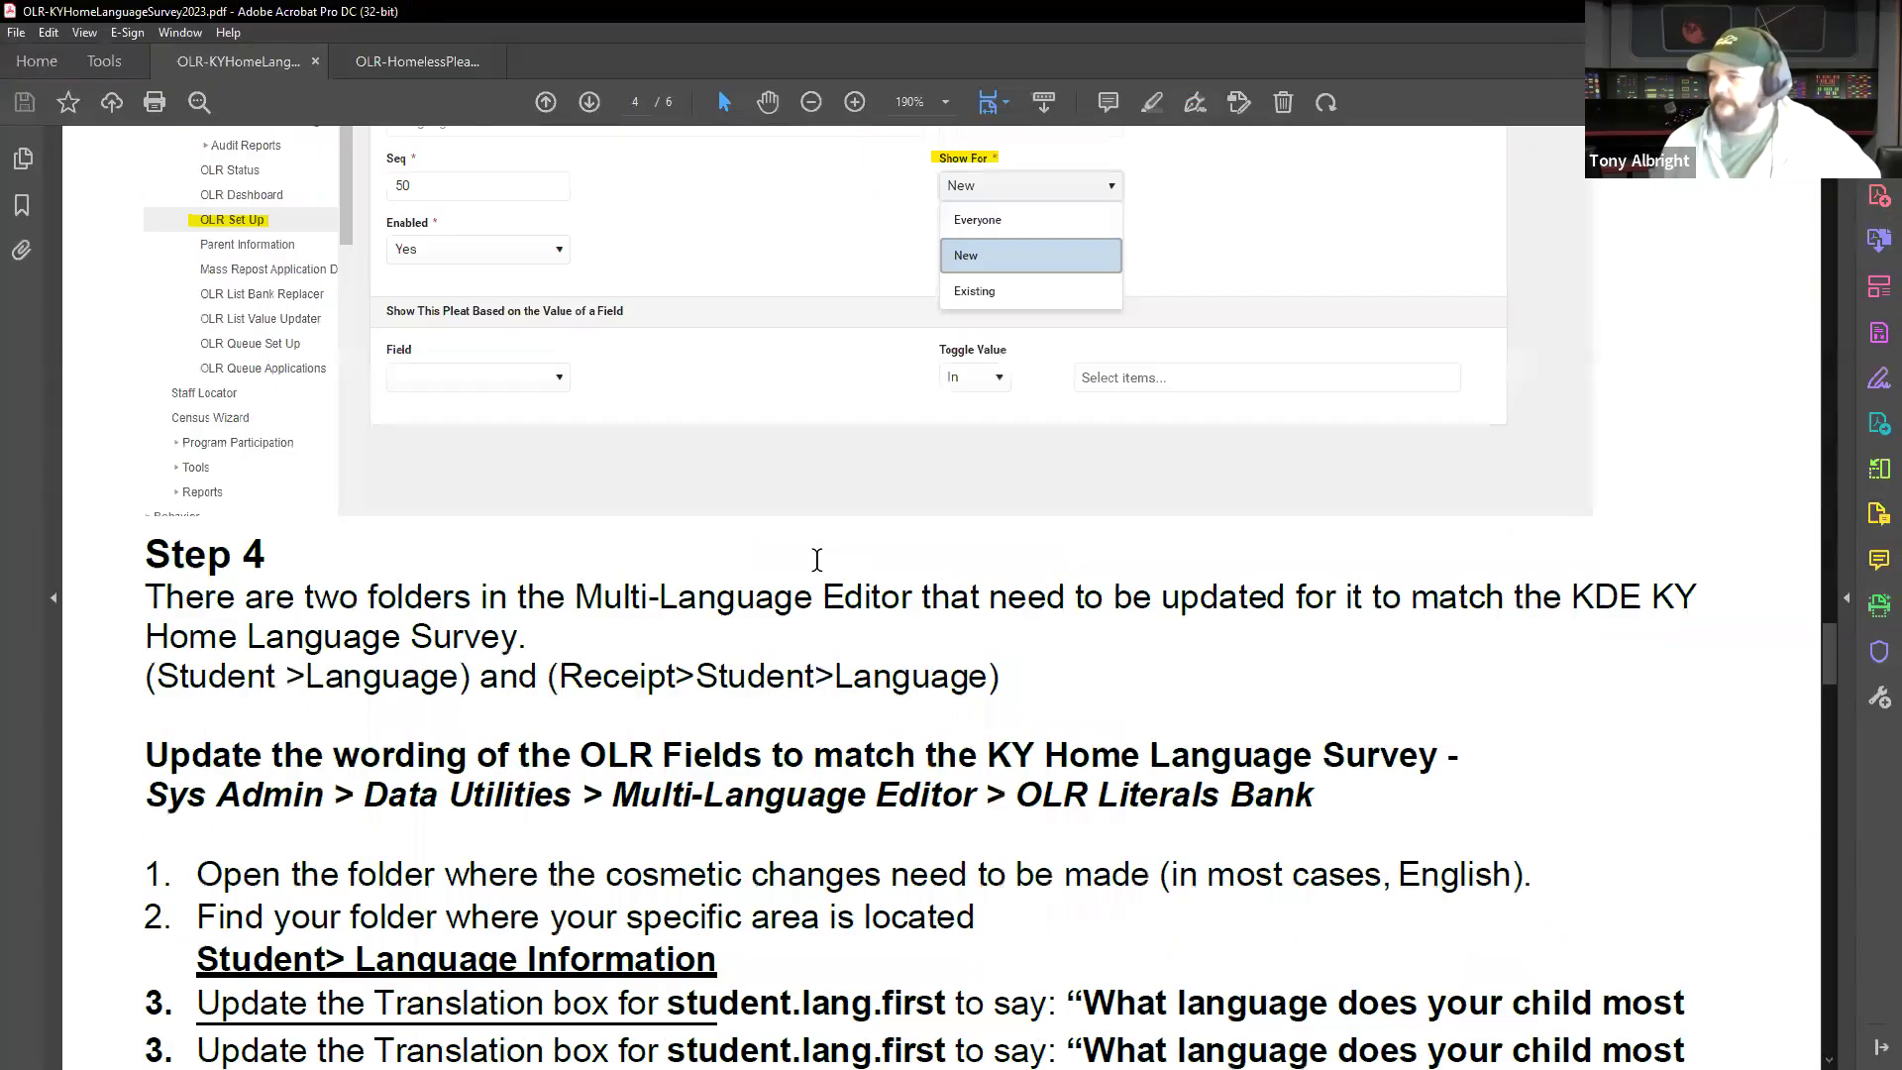
pyautogui.scroll(-2, 1091, 800)
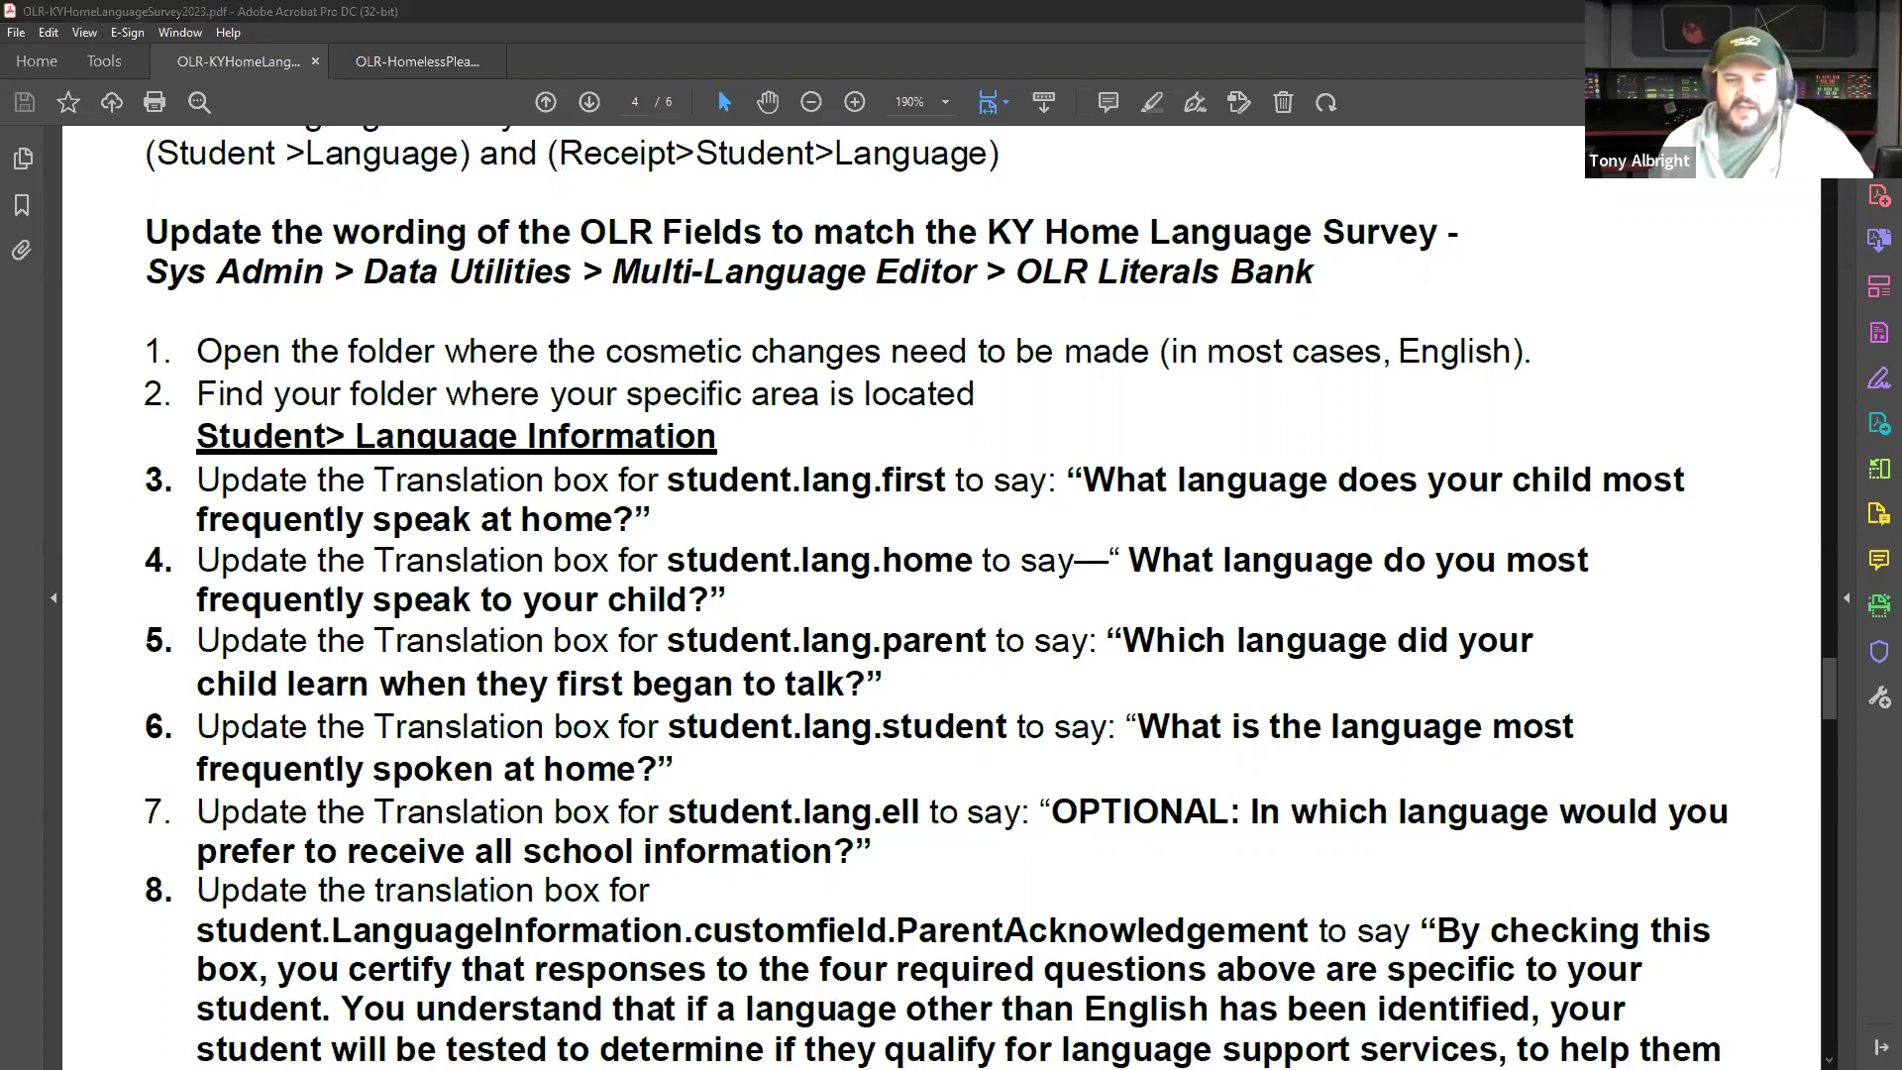
# Return to Infinite Campus and open the OLR Literals Bank of the Multi-Language Editor in the System Administration data utilities.
pyautogui.hotkey('alt', 'Tab')
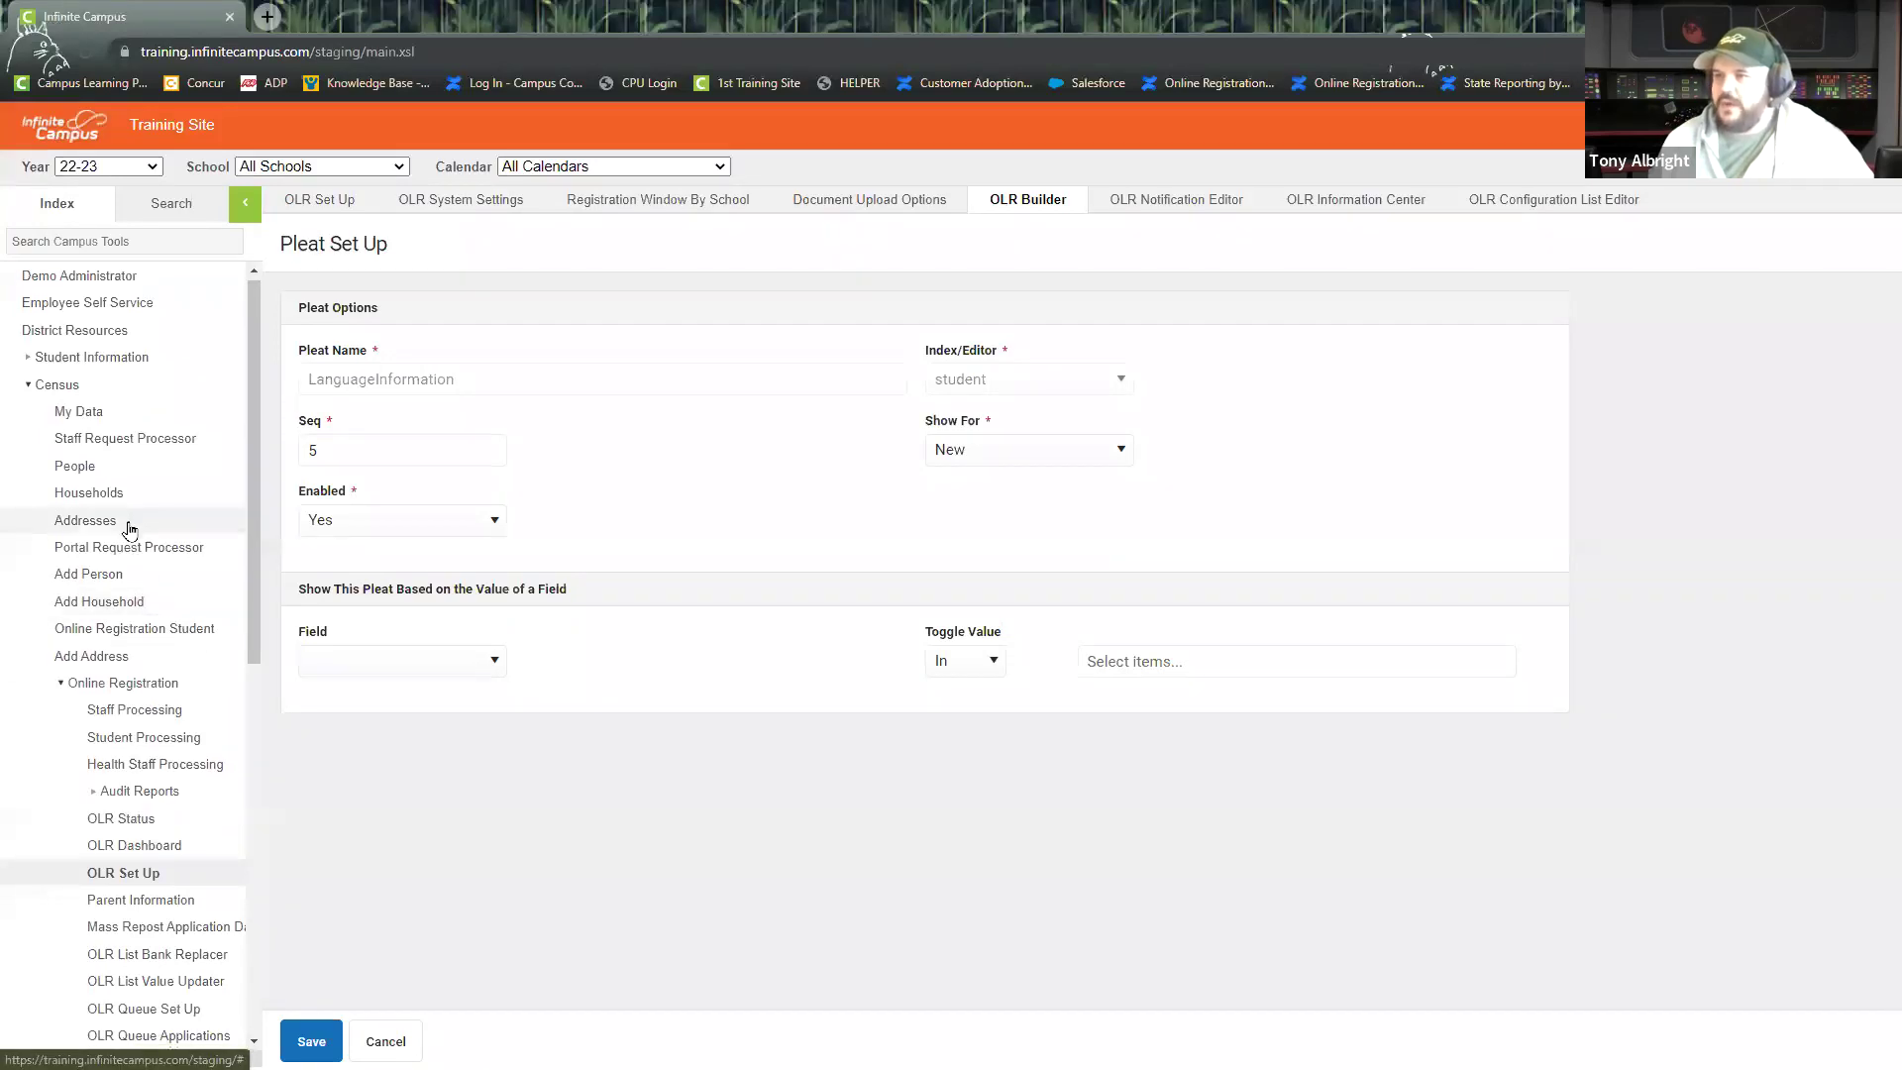
pyautogui.scroll(-8, 129, 535)
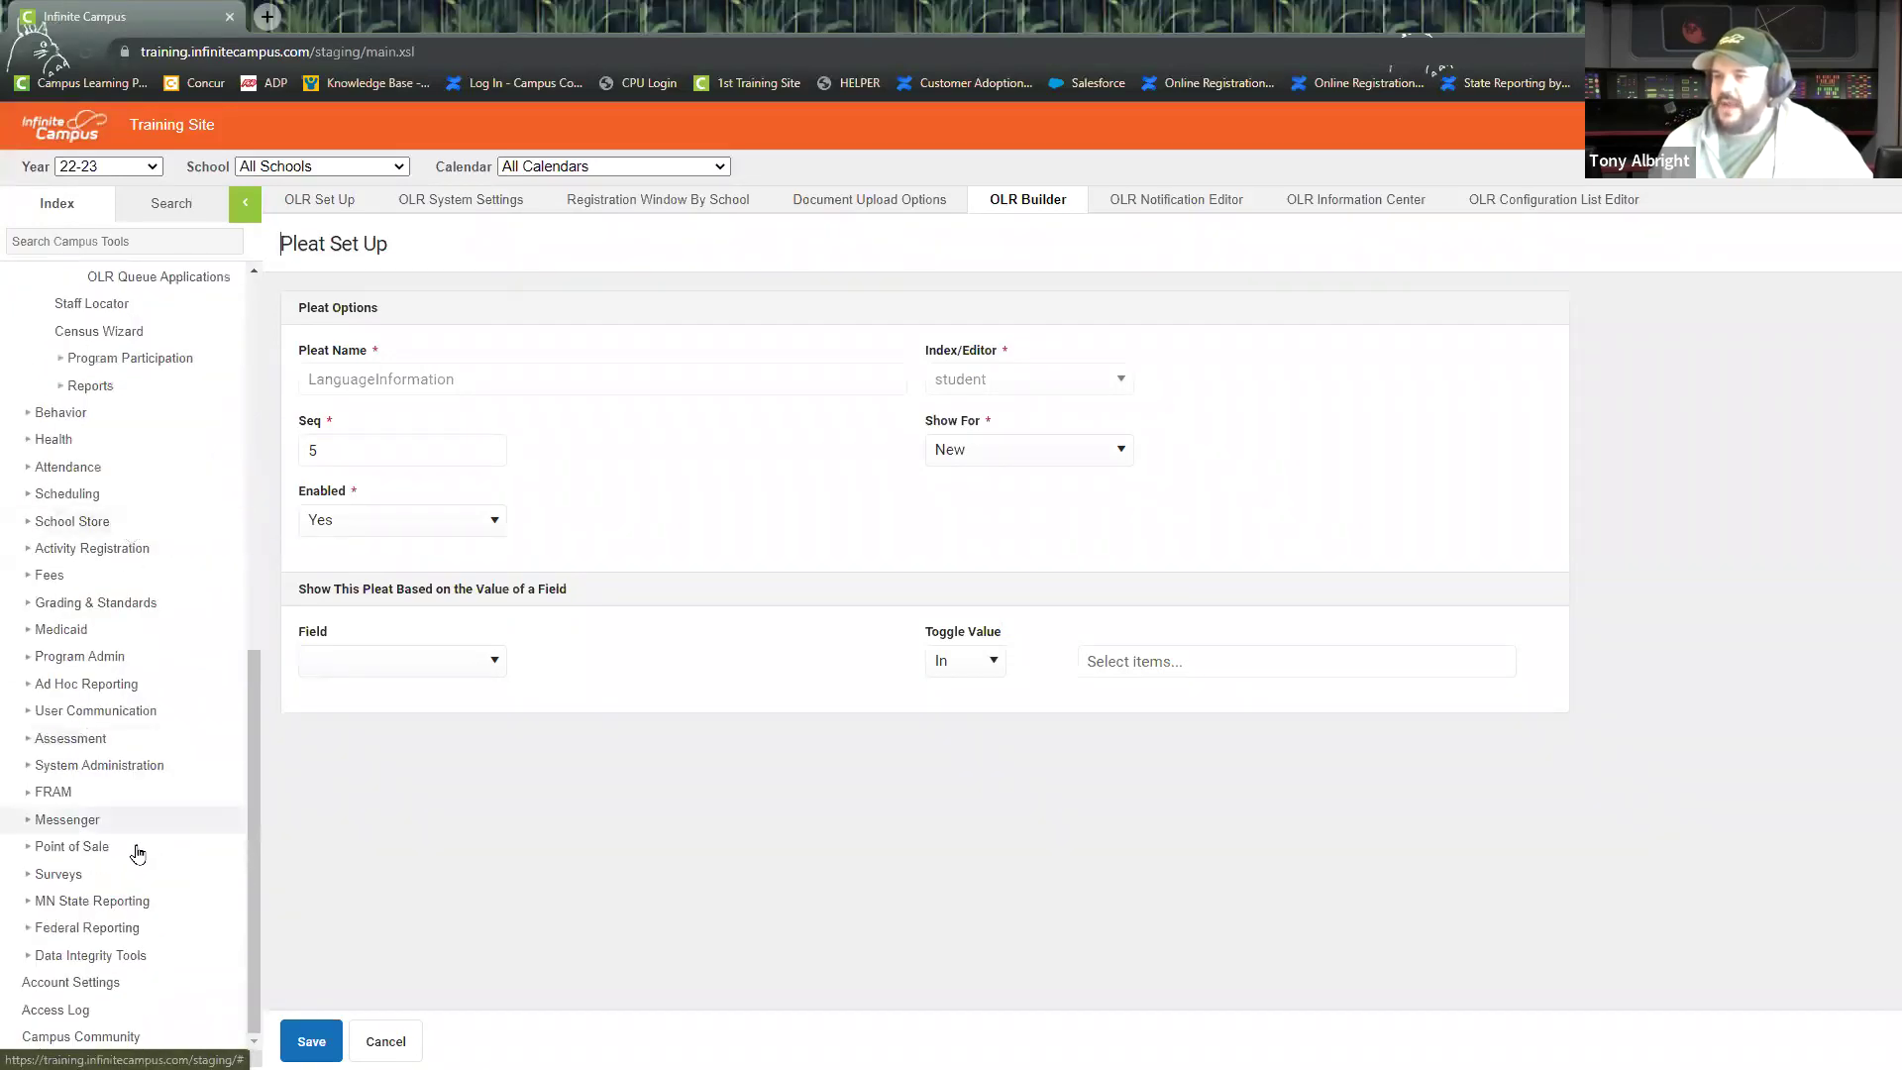
pyautogui.click(144, 766)
pyautogui.scroll(-3, 147, 753)
pyautogui.click(132, 739)
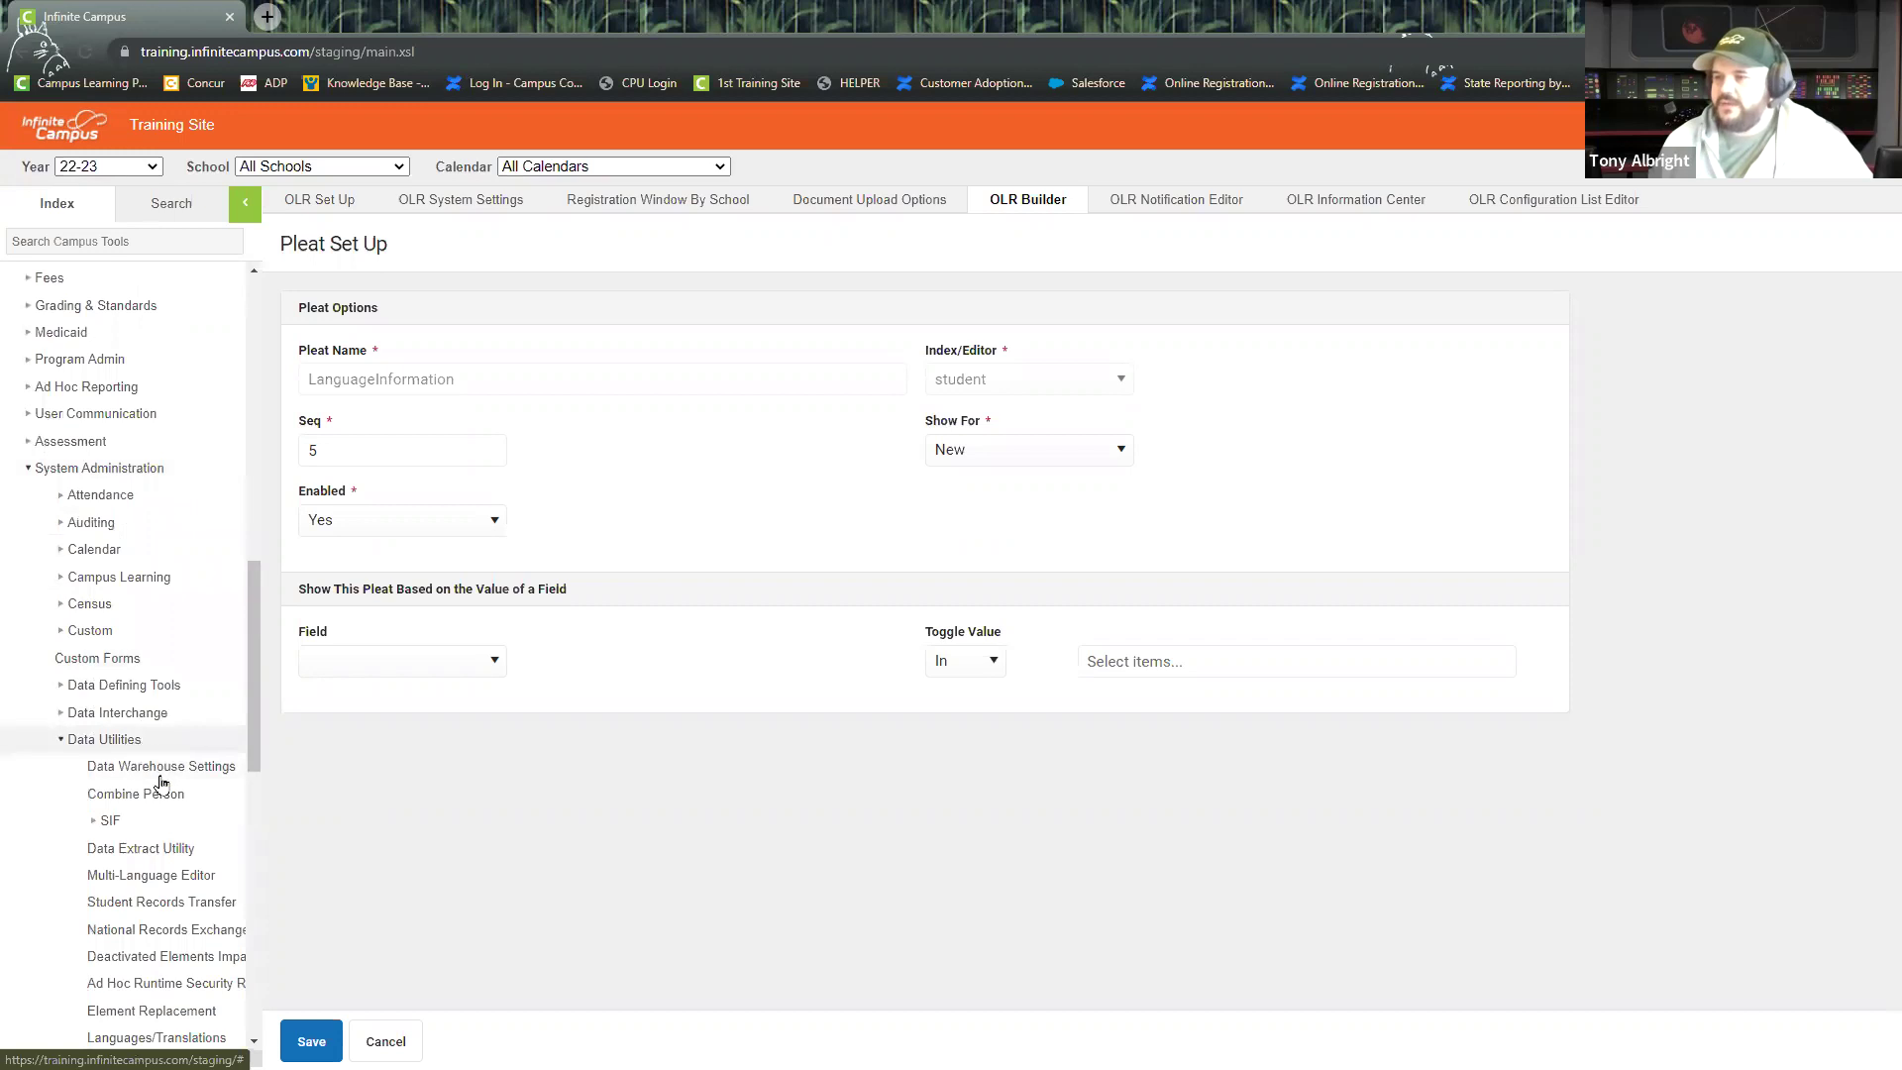
pyautogui.click(152, 875)
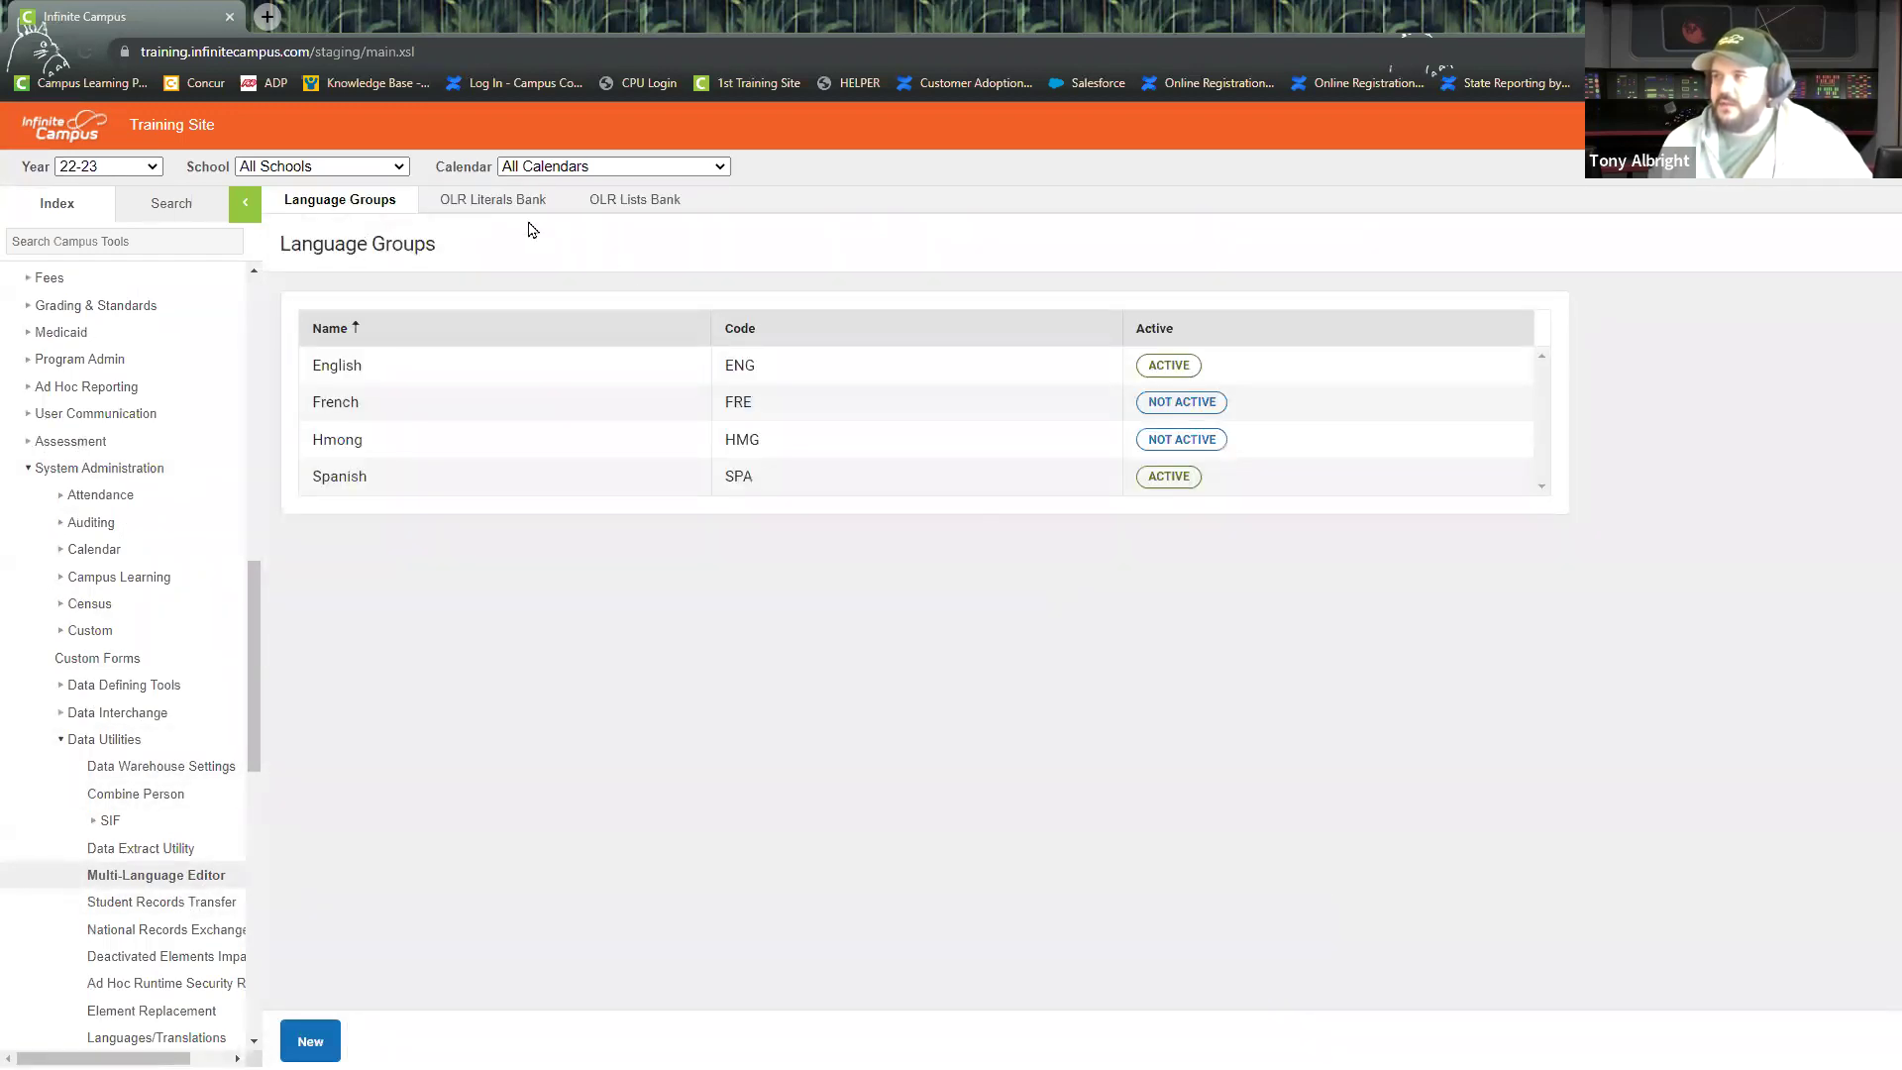
pyautogui.click(509, 199)
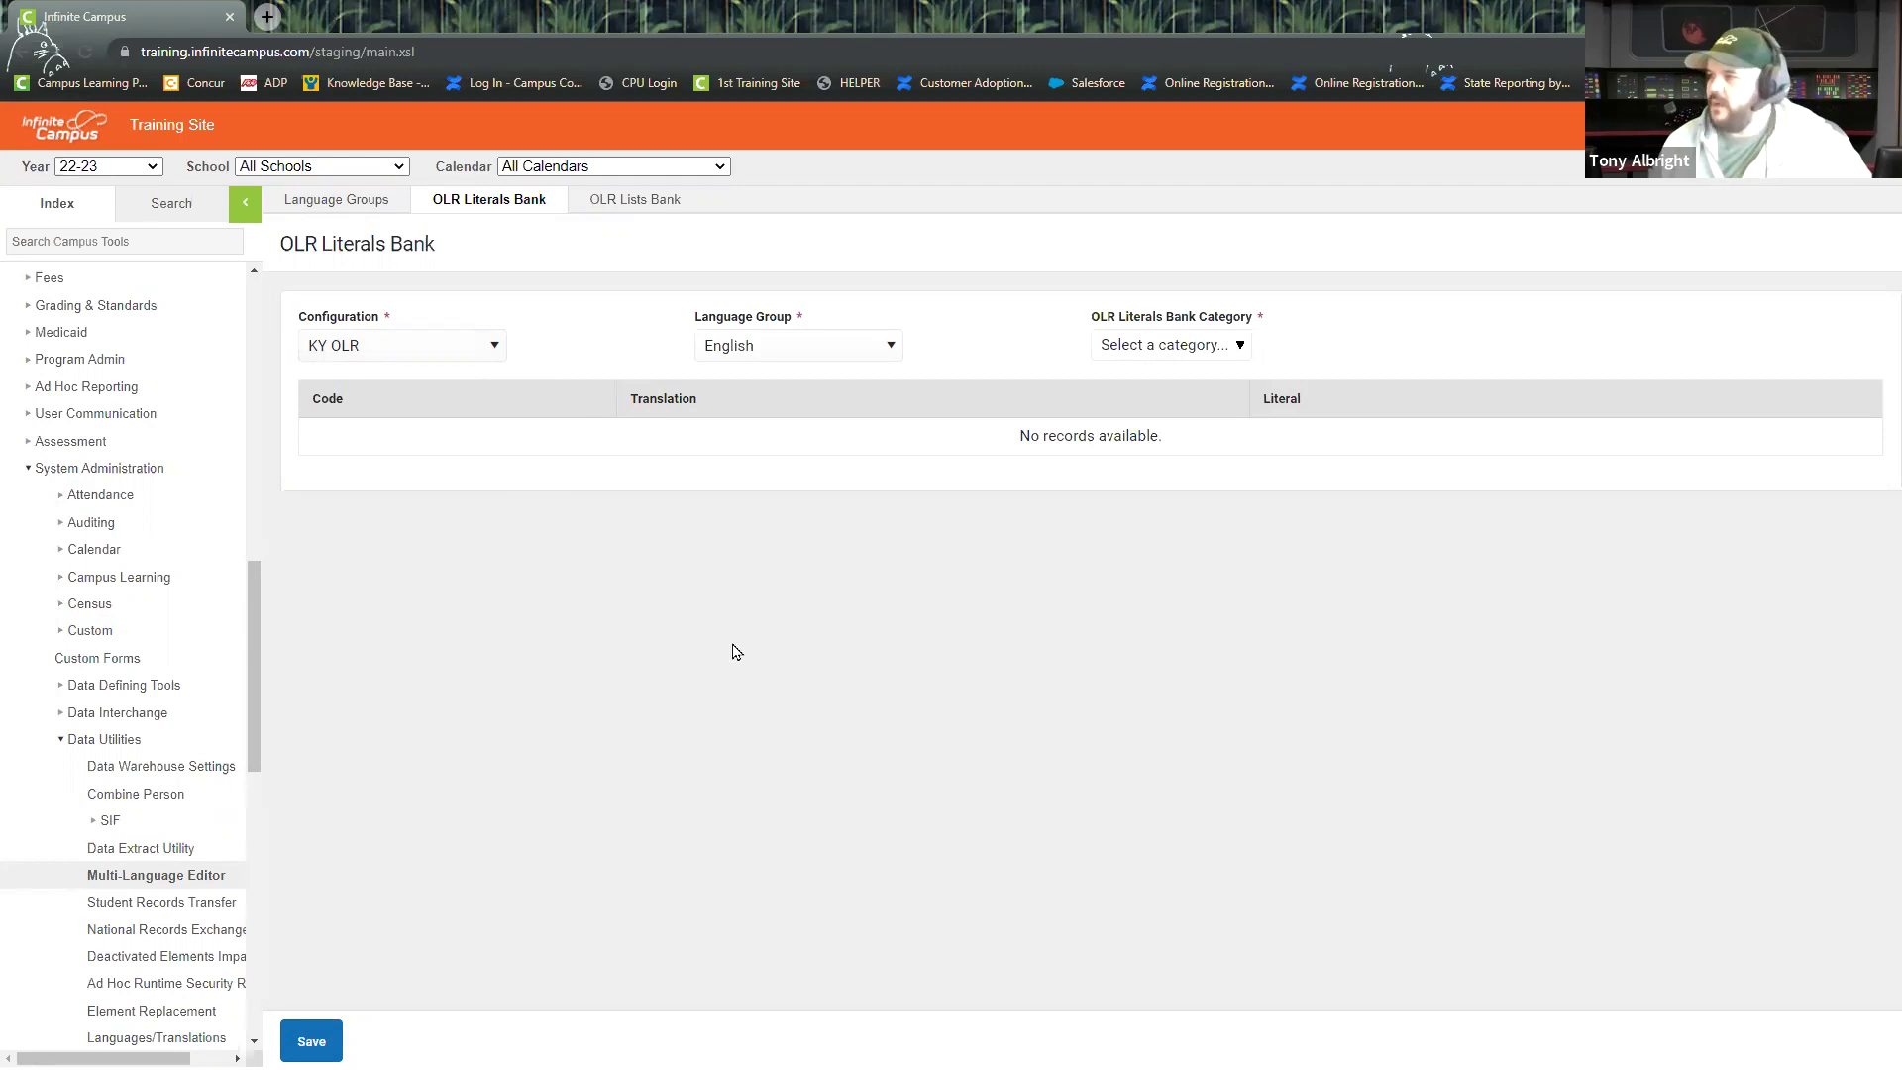
# Display the English literals of the Student > Language Information category for the KY OLR configuration.
pyautogui.click(1222, 355)
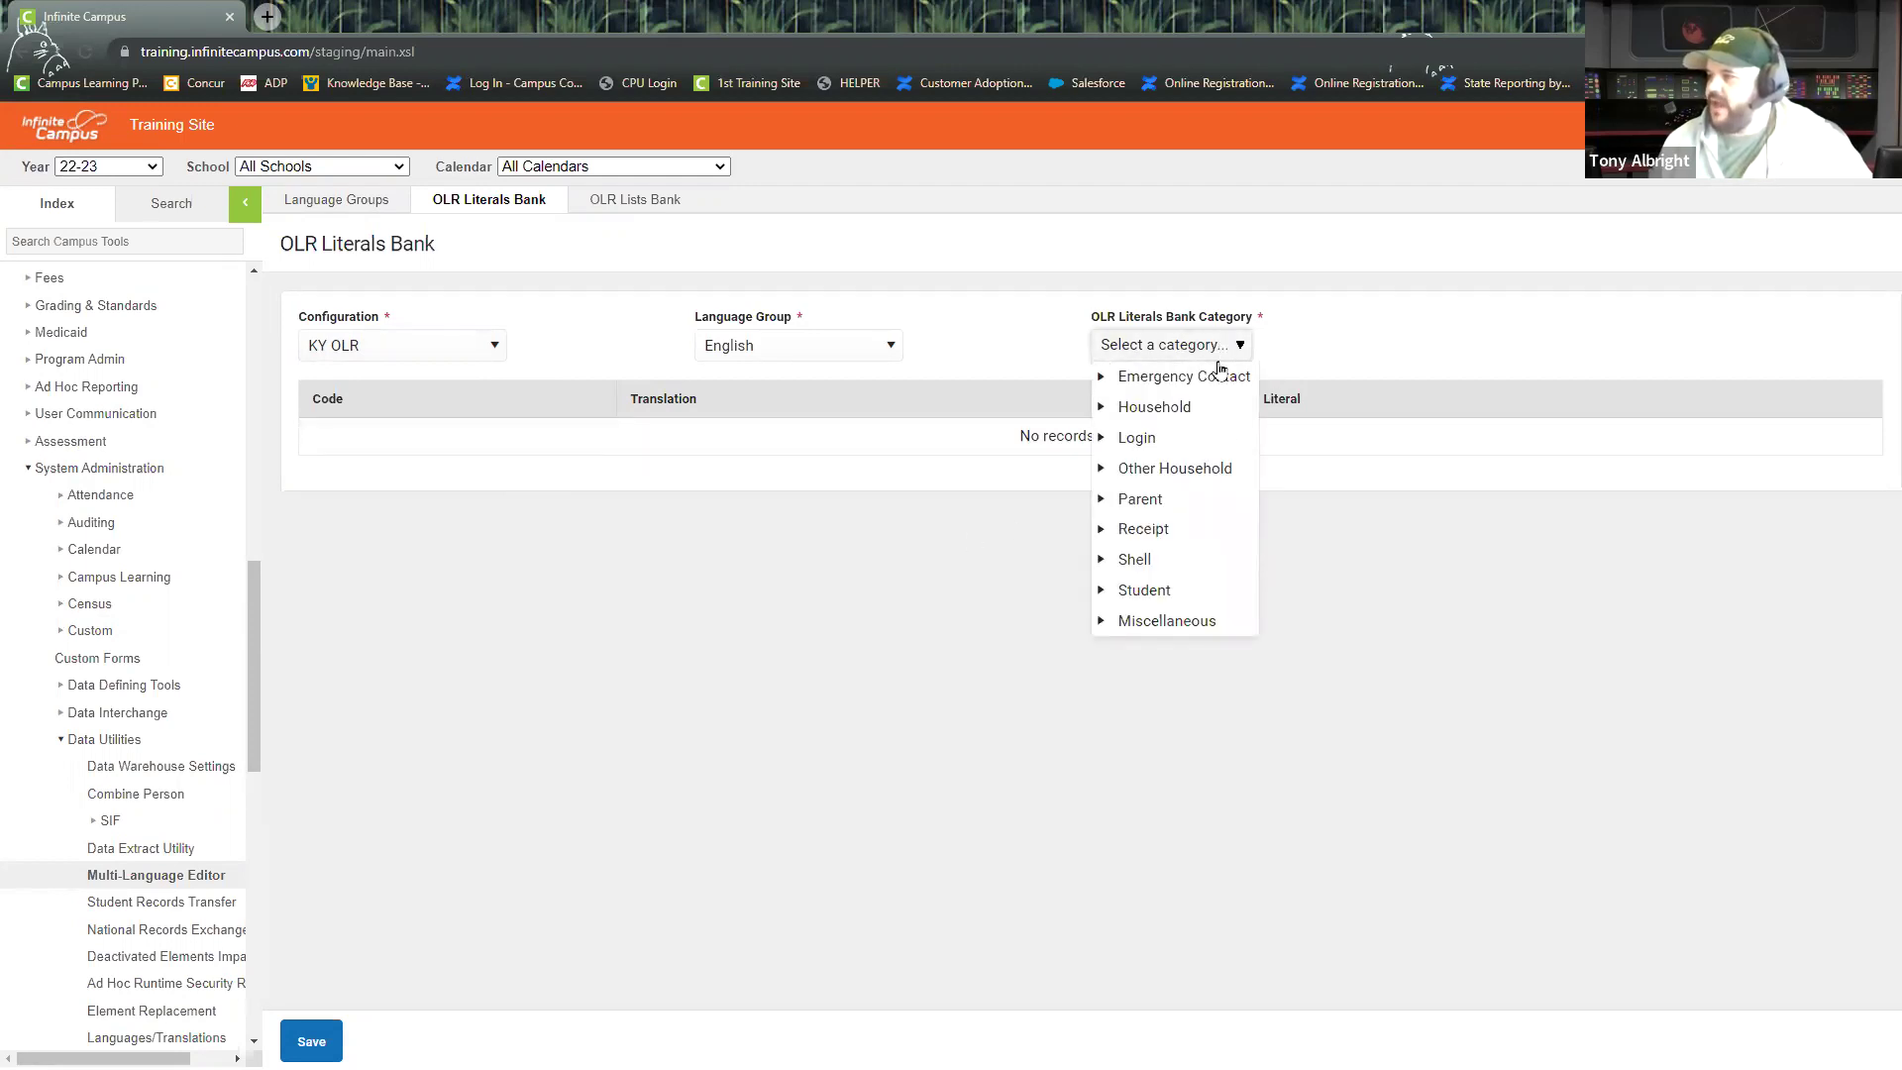
pyautogui.click(1102, 592)
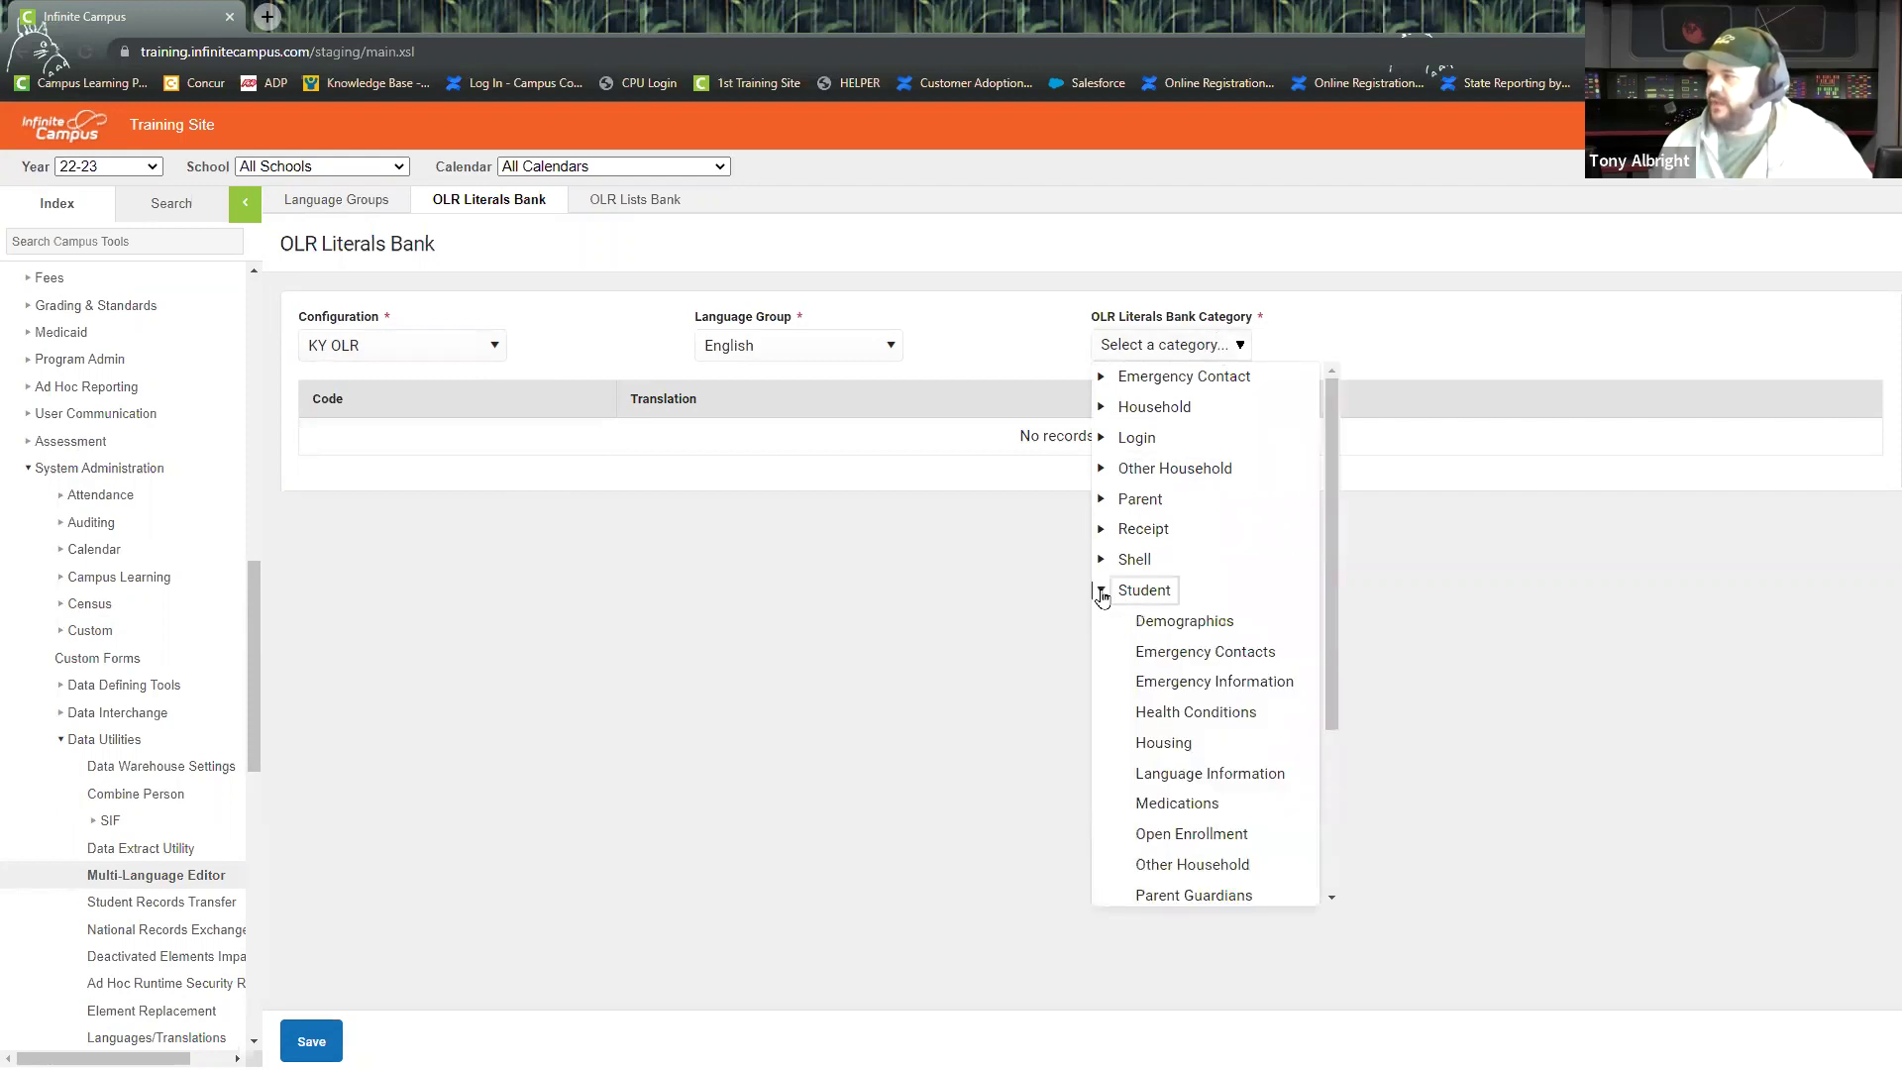
pyautogui.click(1246, 779)
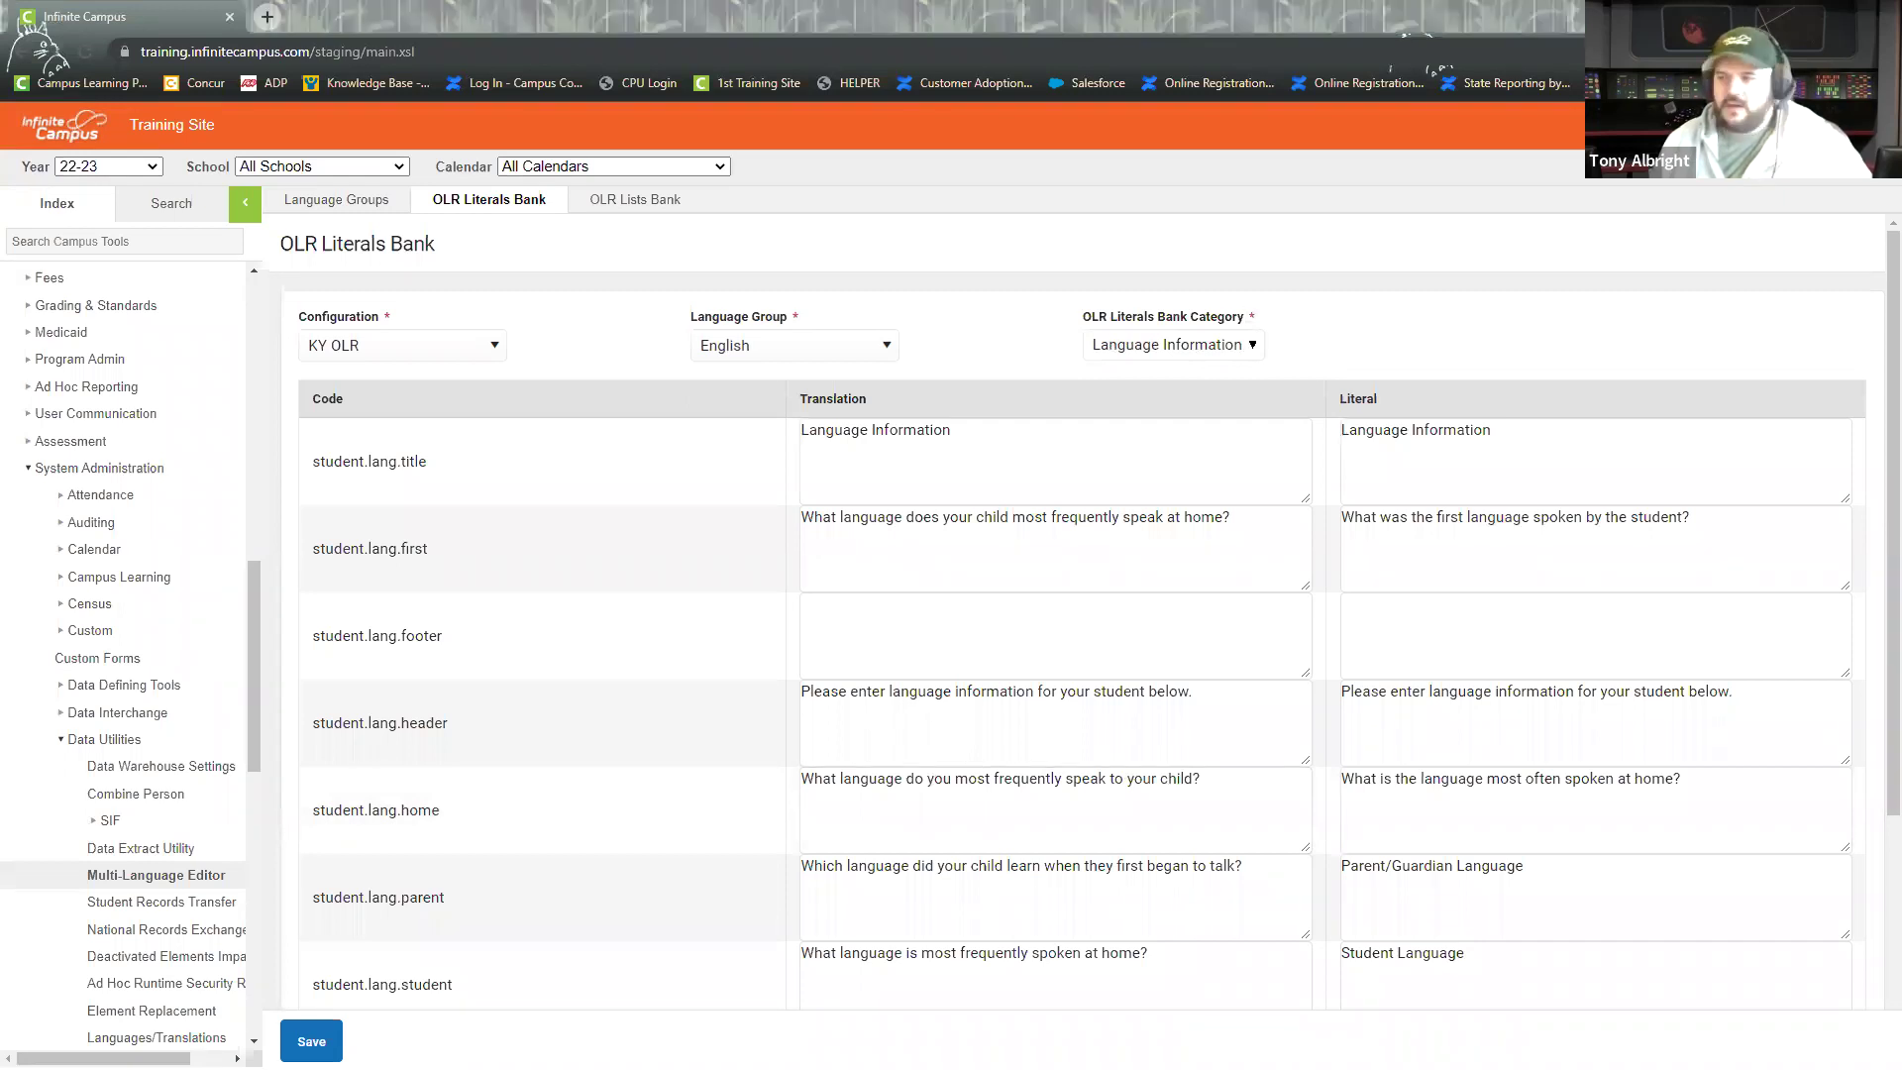
# Find student.lang.first in the Adobe Acrobat guide, and compare its translation and literal wording in Infinite Campus.
pyautogui.hotkey('alt', 'Tab')
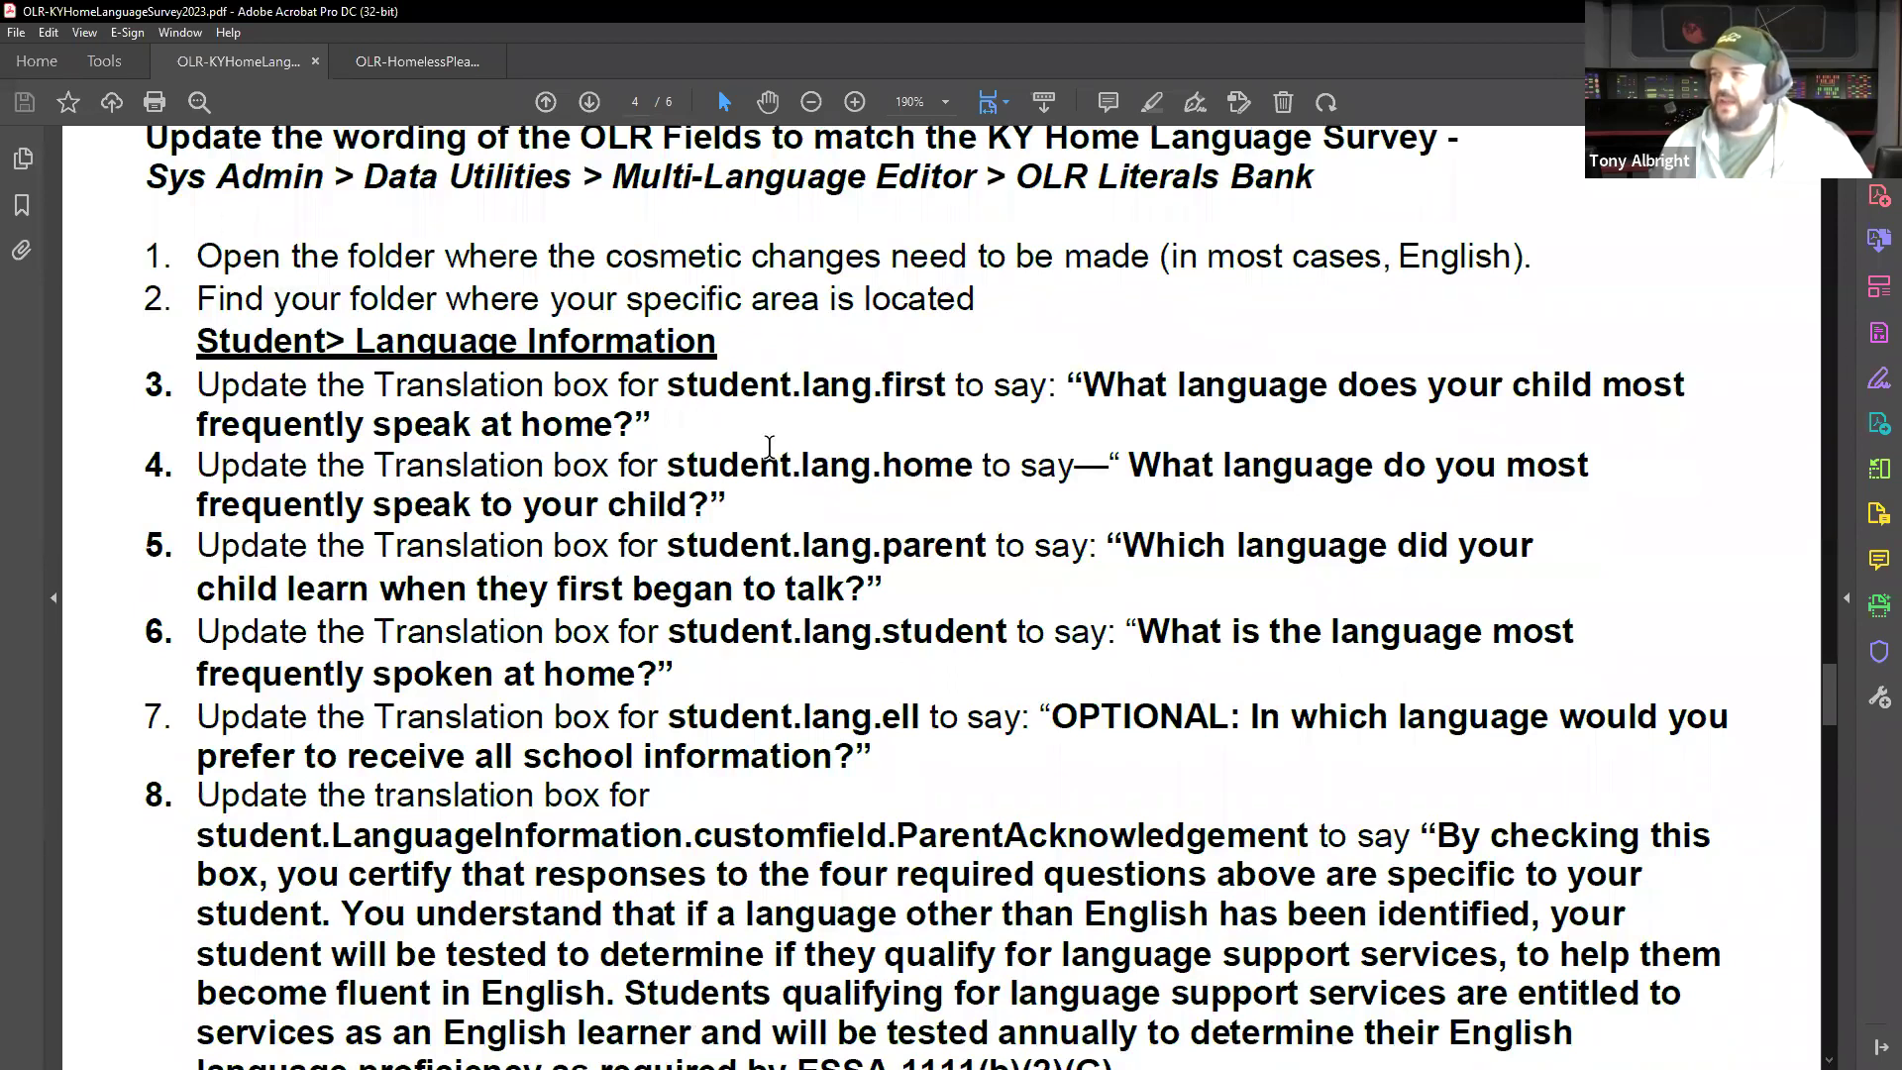
pyautogui.moveTo(668, 385); pyautogui.dragTo(944, 388)
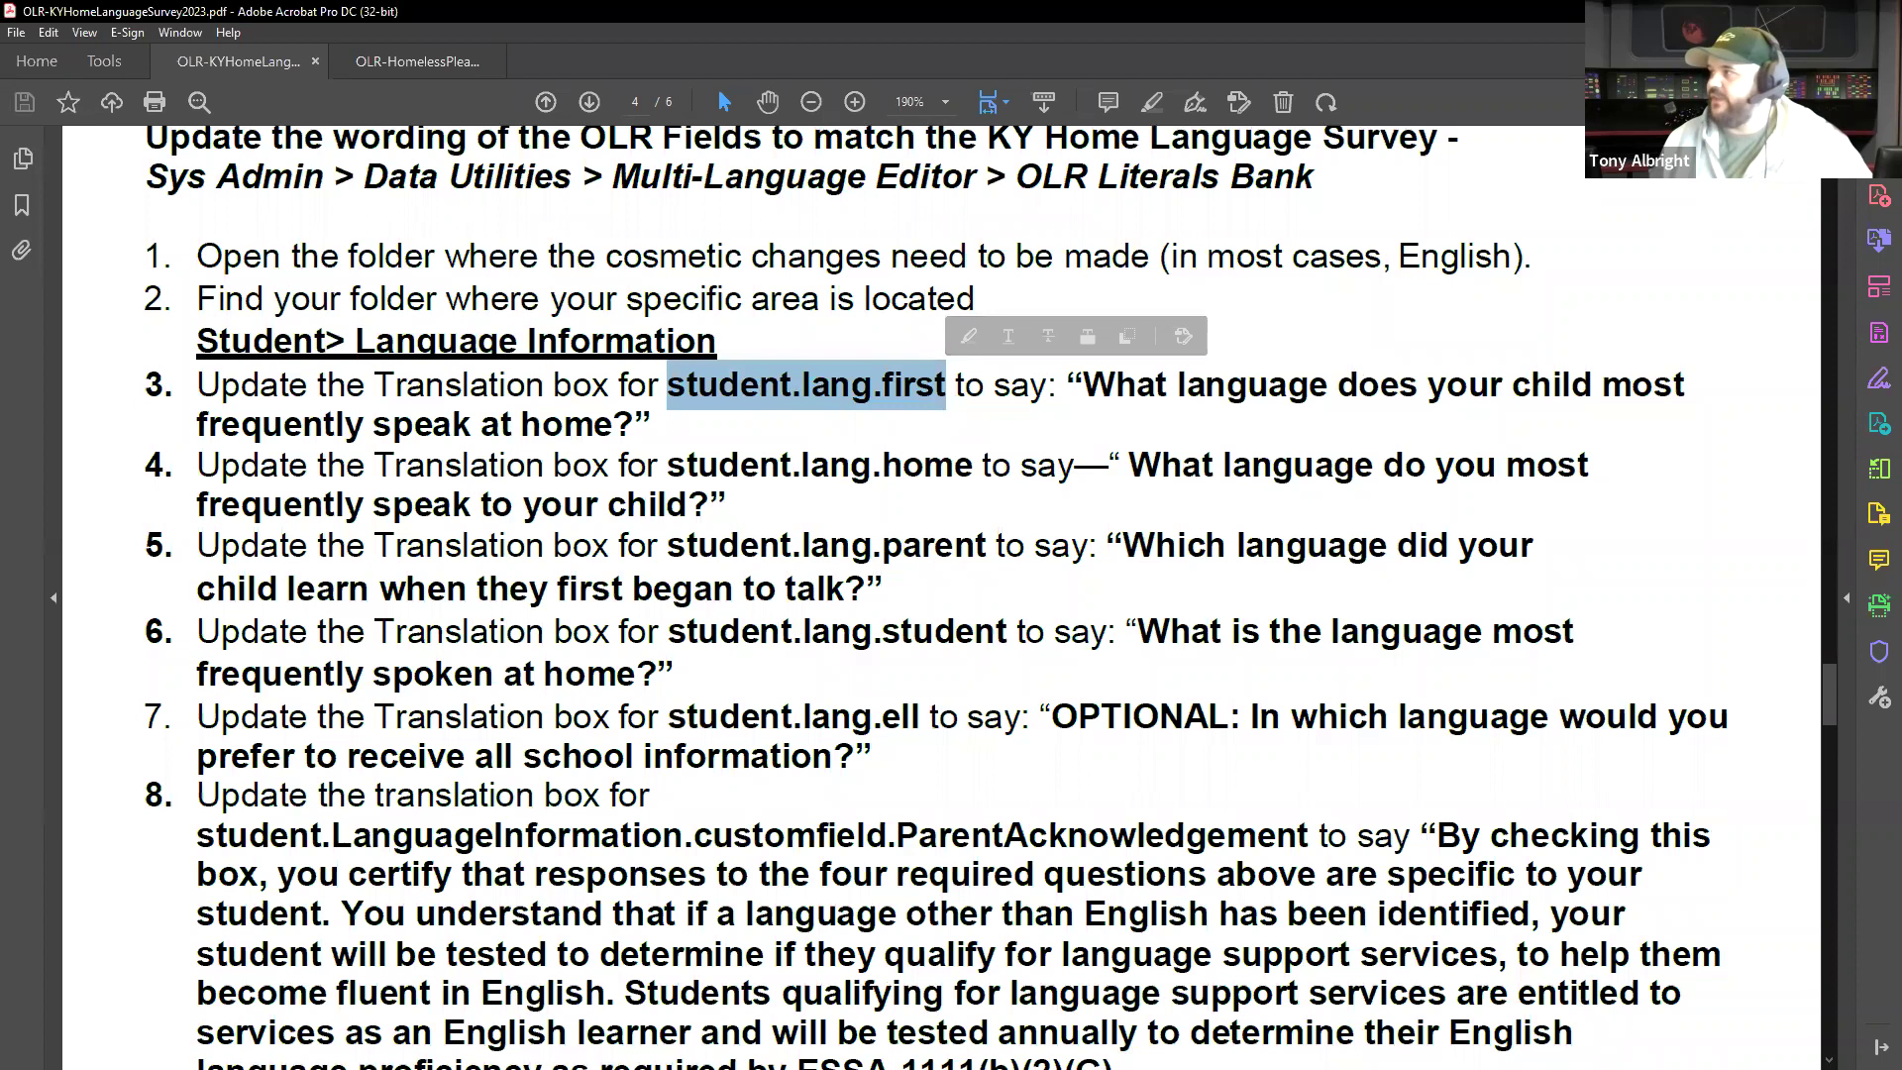
pyautogui.hotkey('alt', 'Tab')
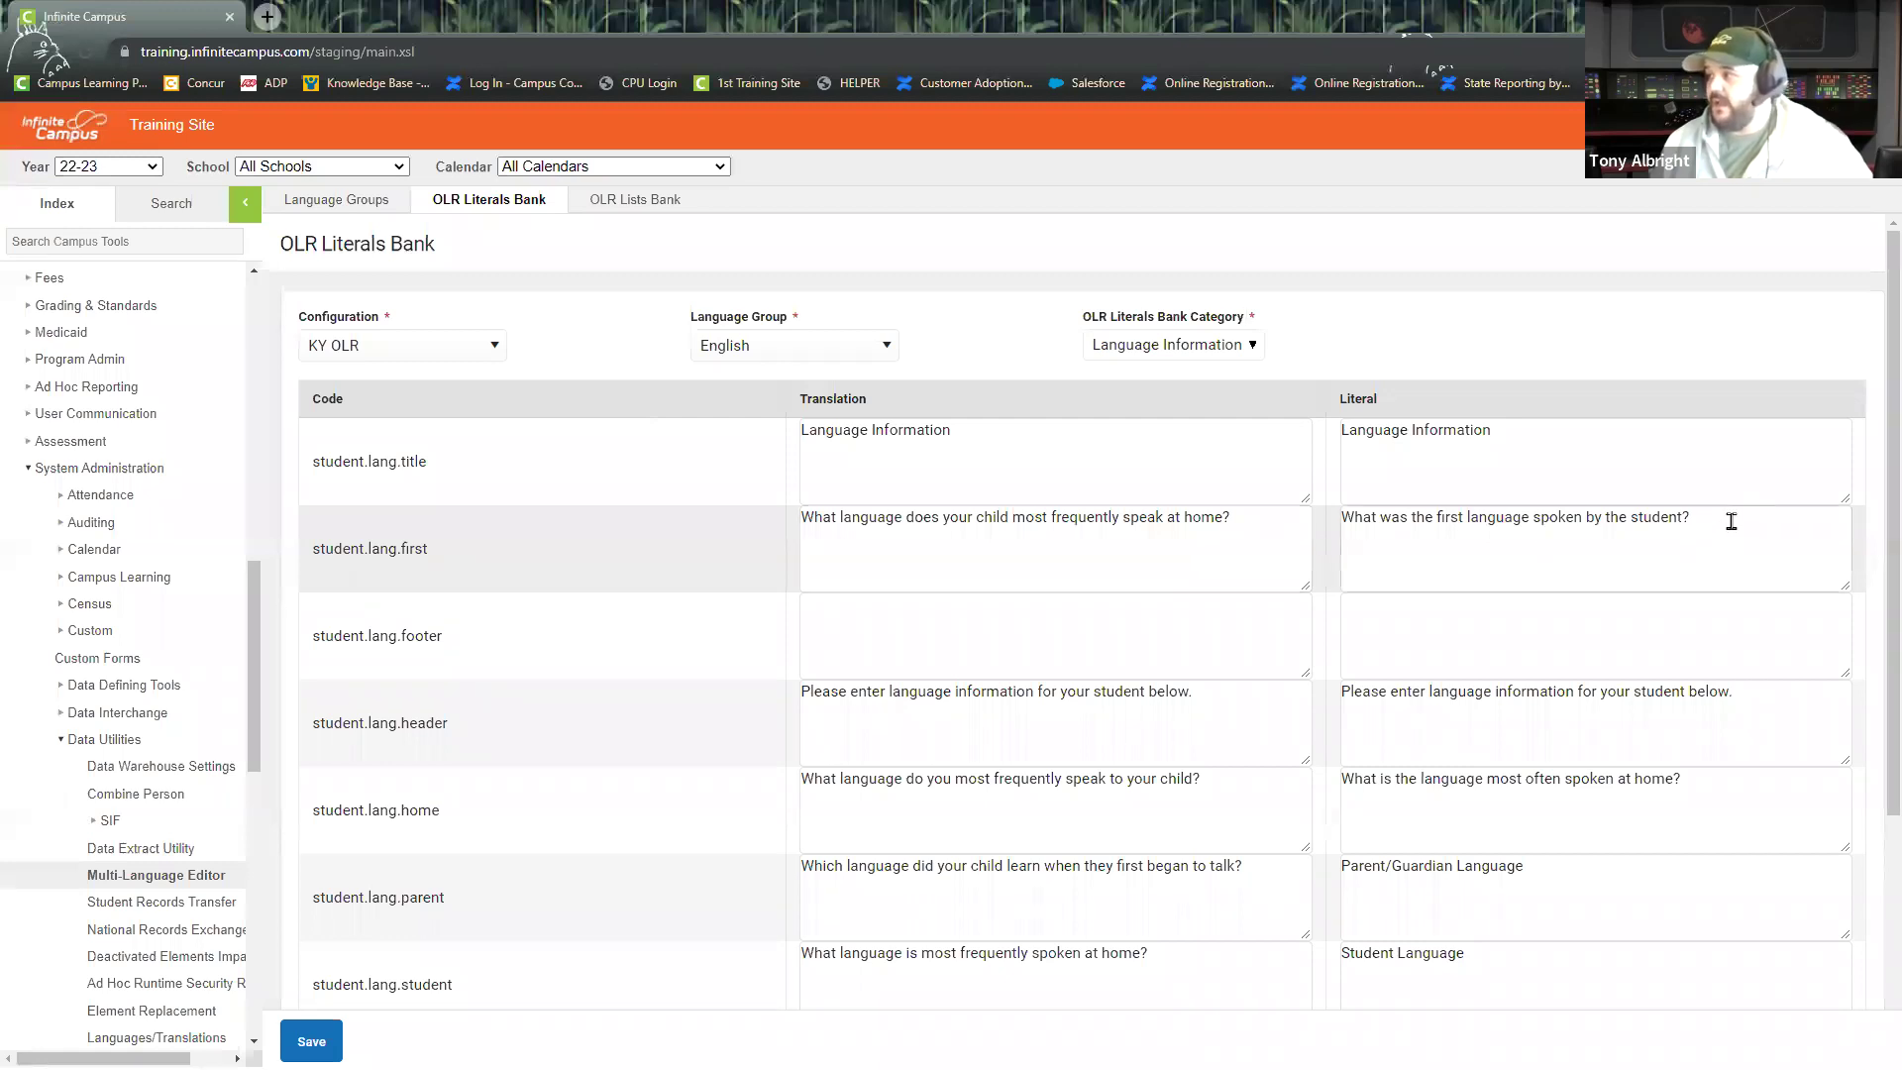
pyautogui.moveTo(1732, 519); pyautogui.dragTo(1334, 523)
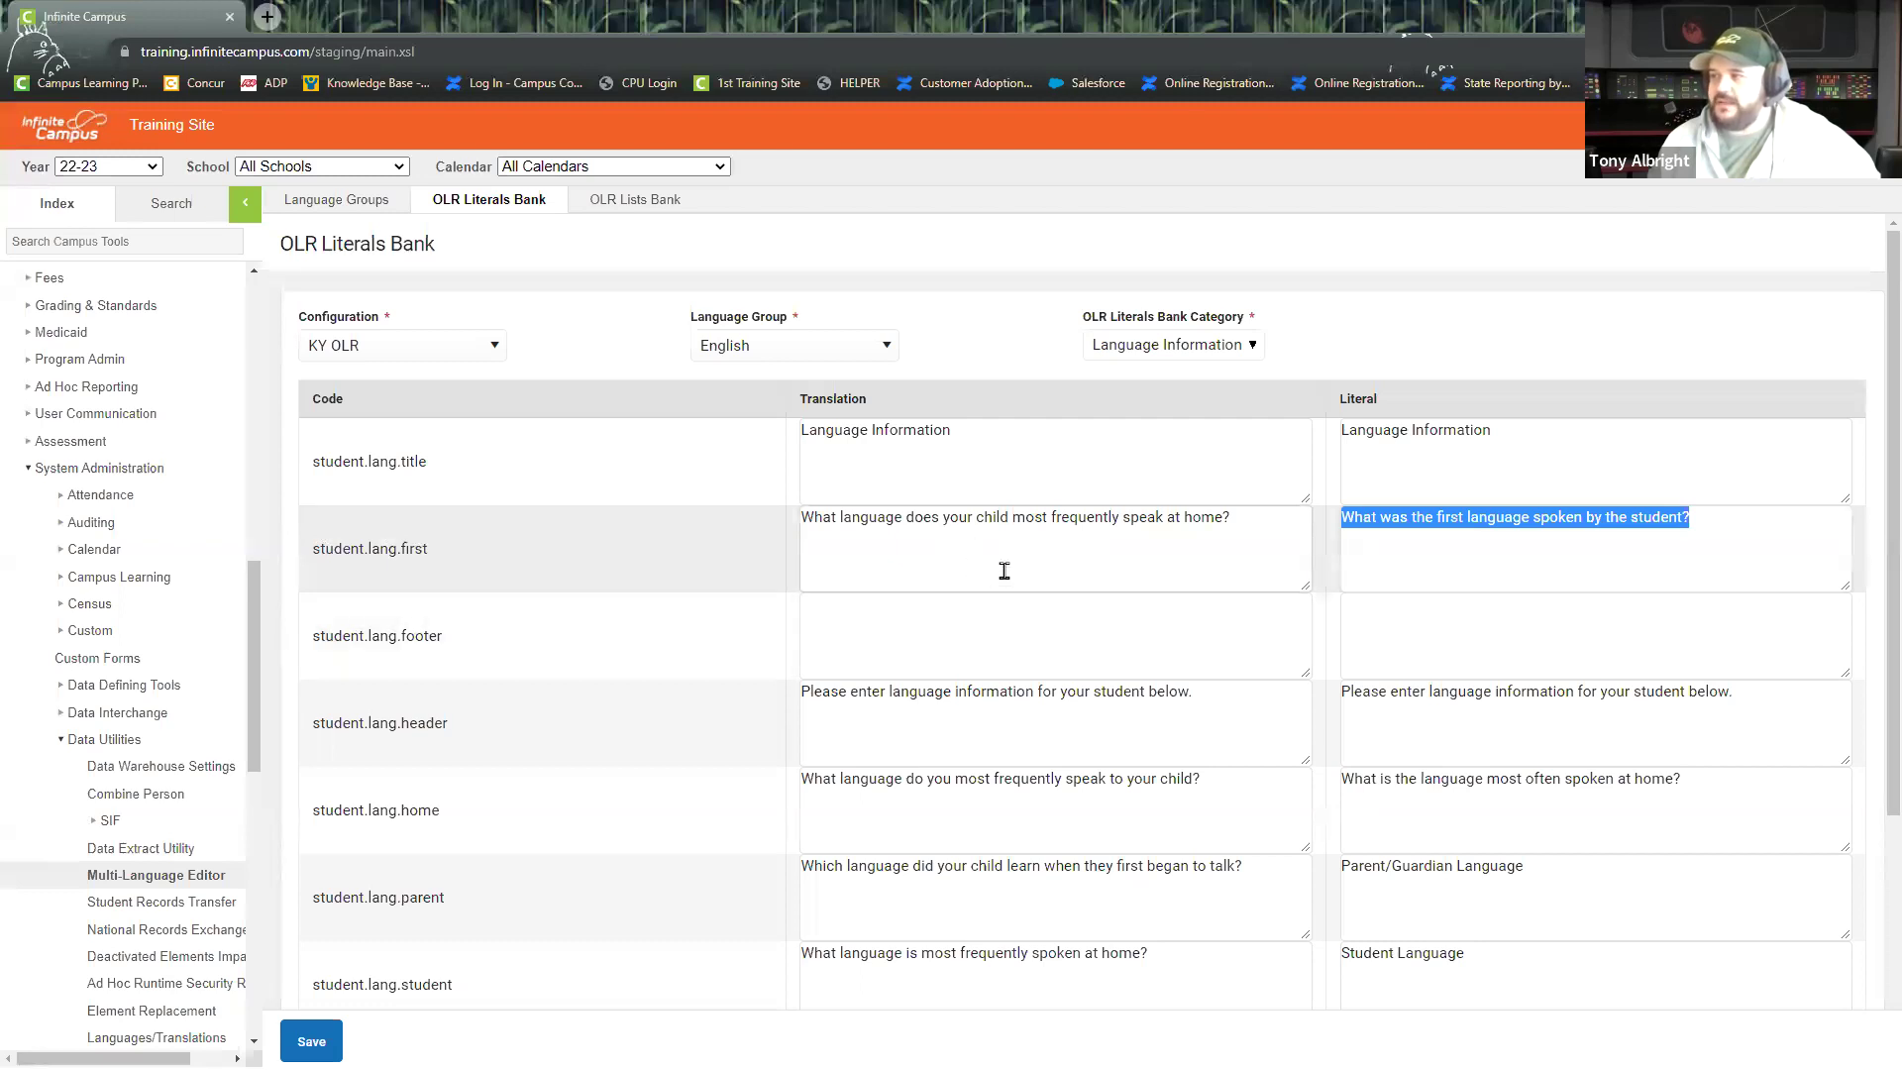
pyautogui.moveTo(802, 514); pyautogui.dragTo(1288, 527)
pyautogui.moveTo(1765, 519); pyautogui.dragTo(1340, 517)
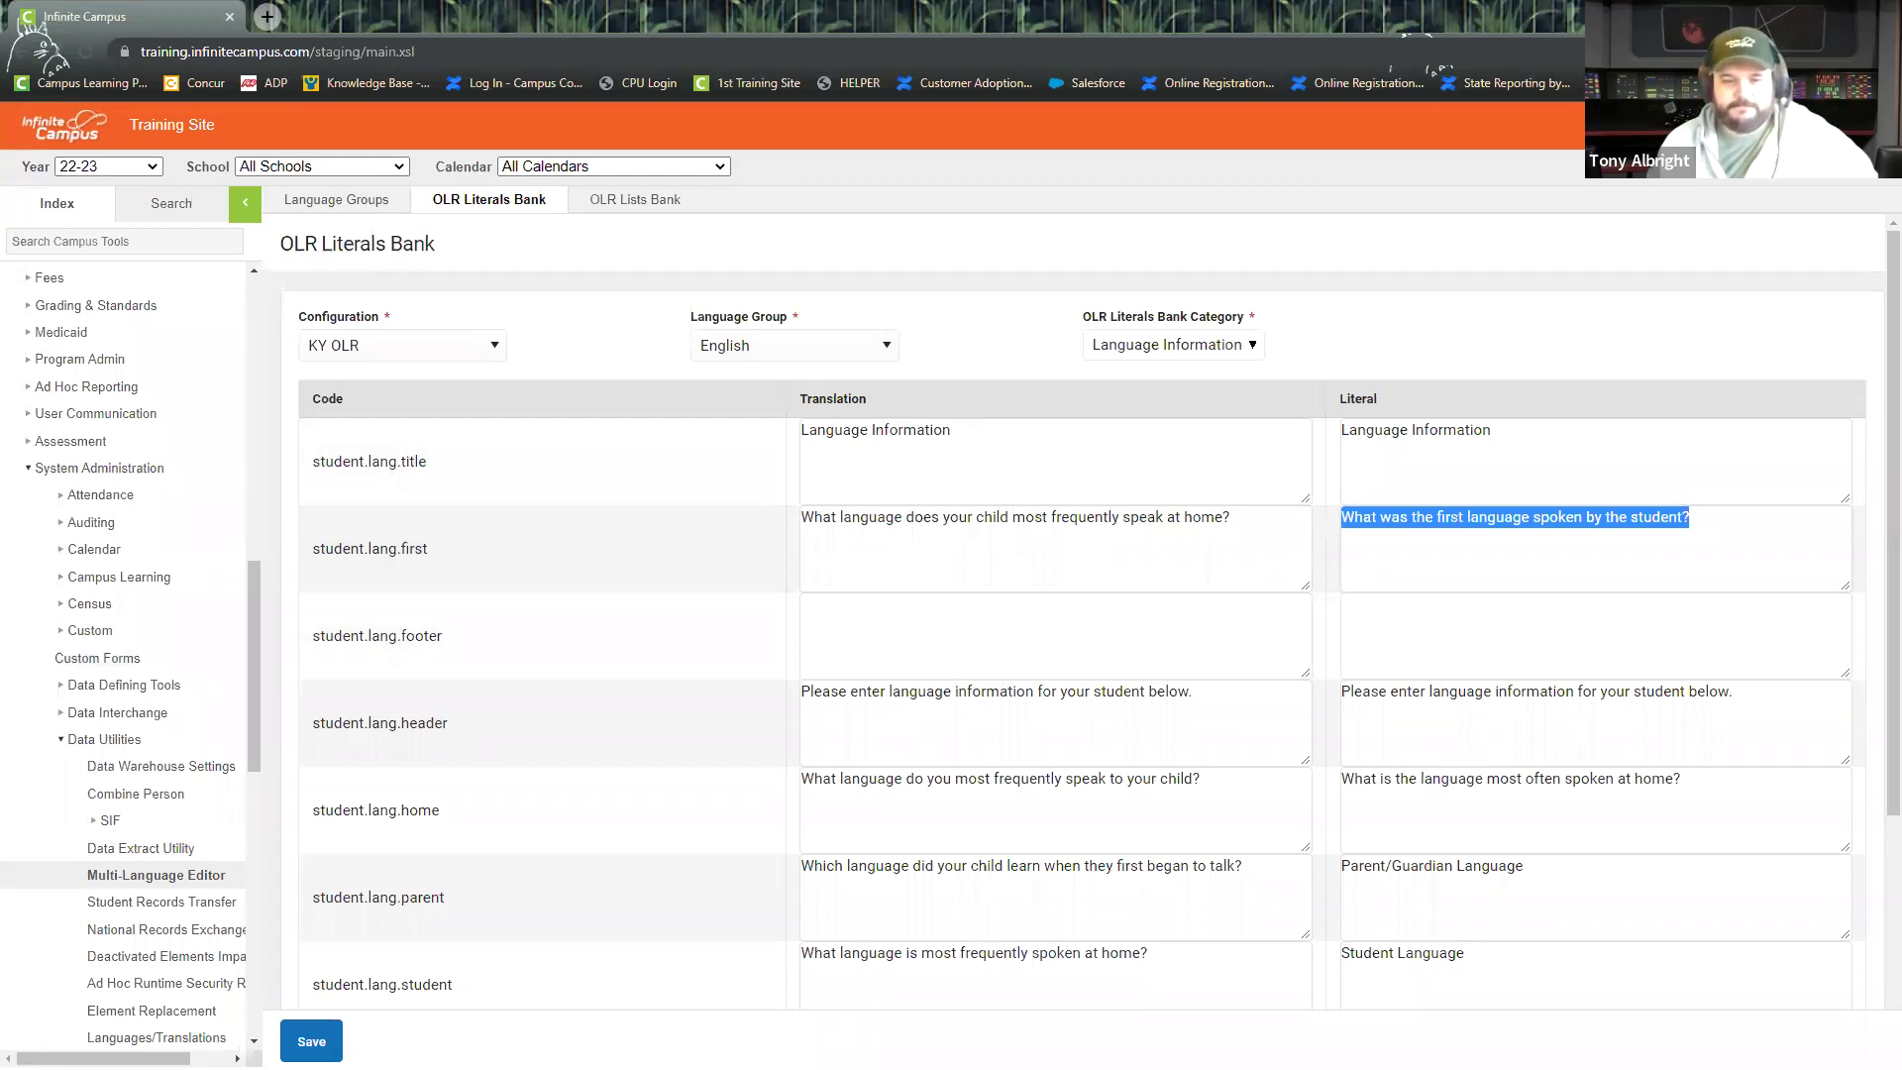
# Look up the student.lang.home wording in the Adobe Acrobat guide and compare it with that row's translation and literal in Infinite Campus.
pyautogui.hotkey('alt', 'Tab')
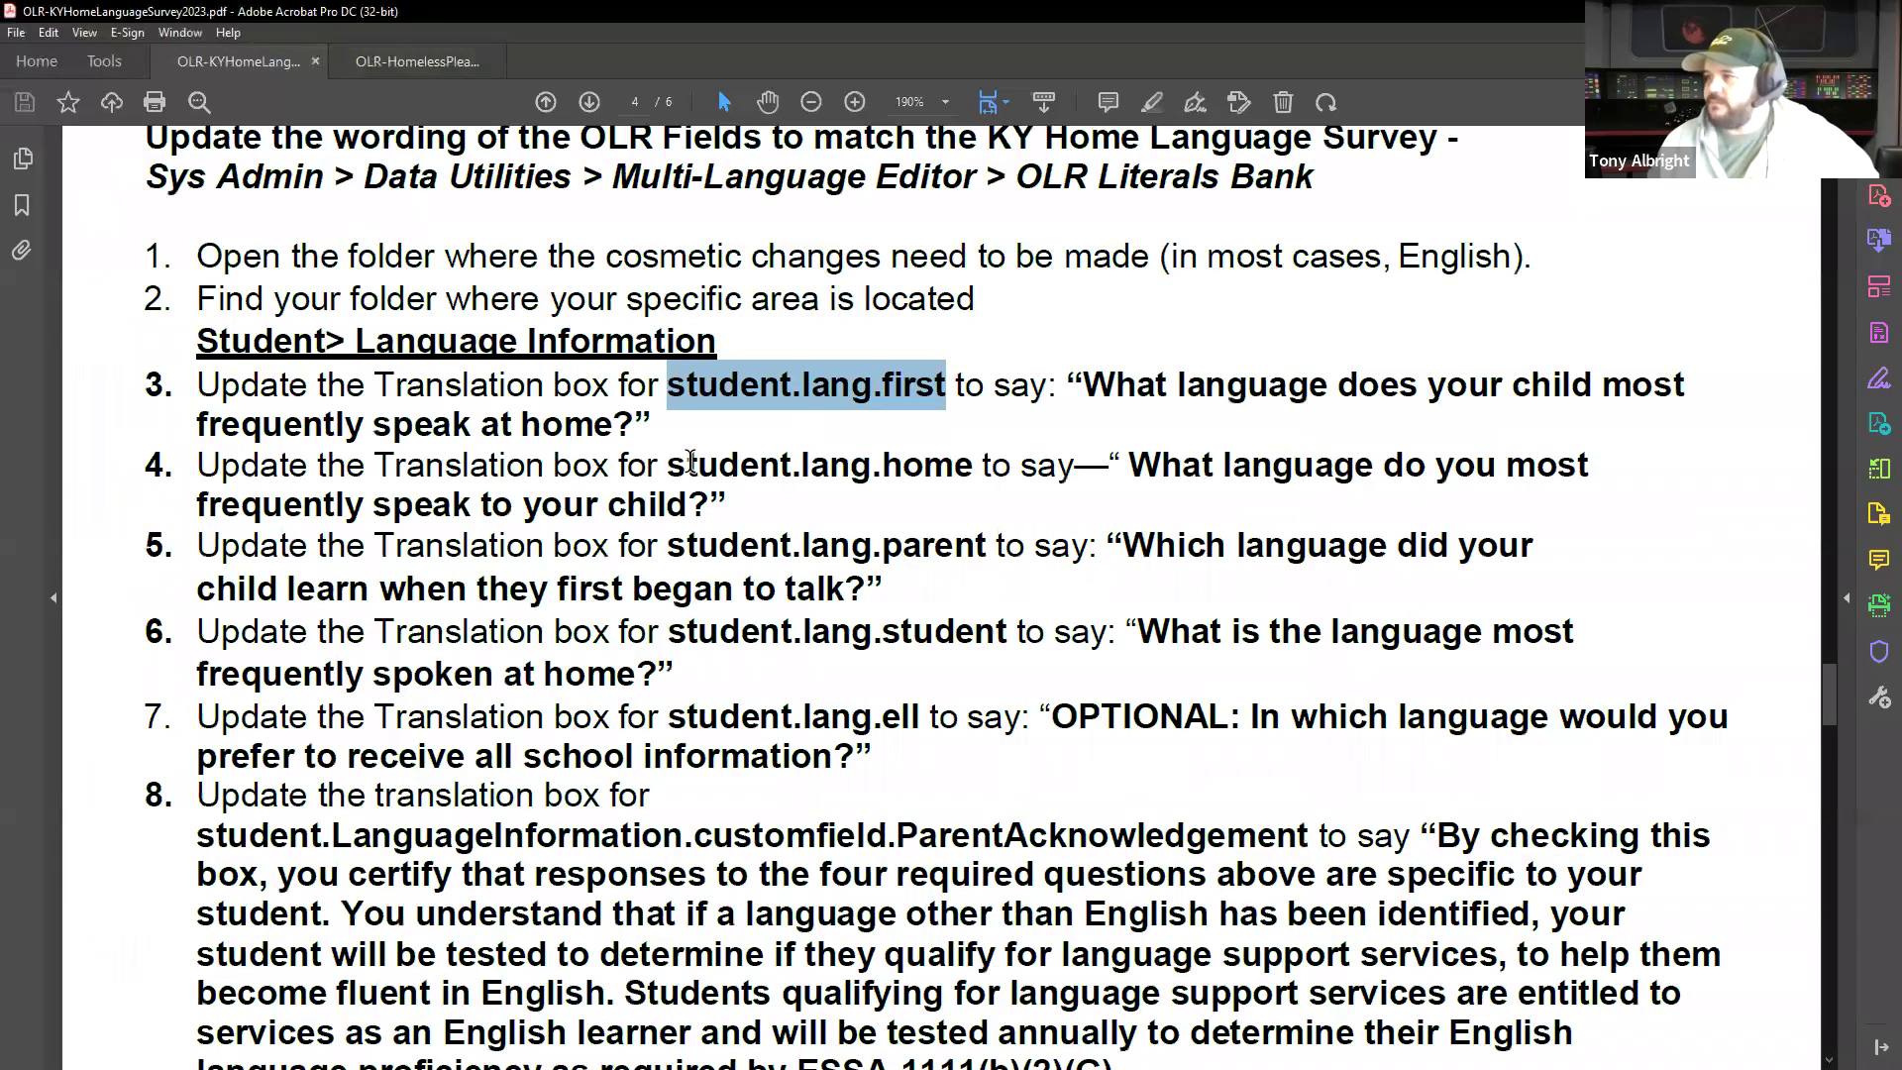
pyautogui.moveTo(670, 464); pyautogui.dragTo(975, 464)
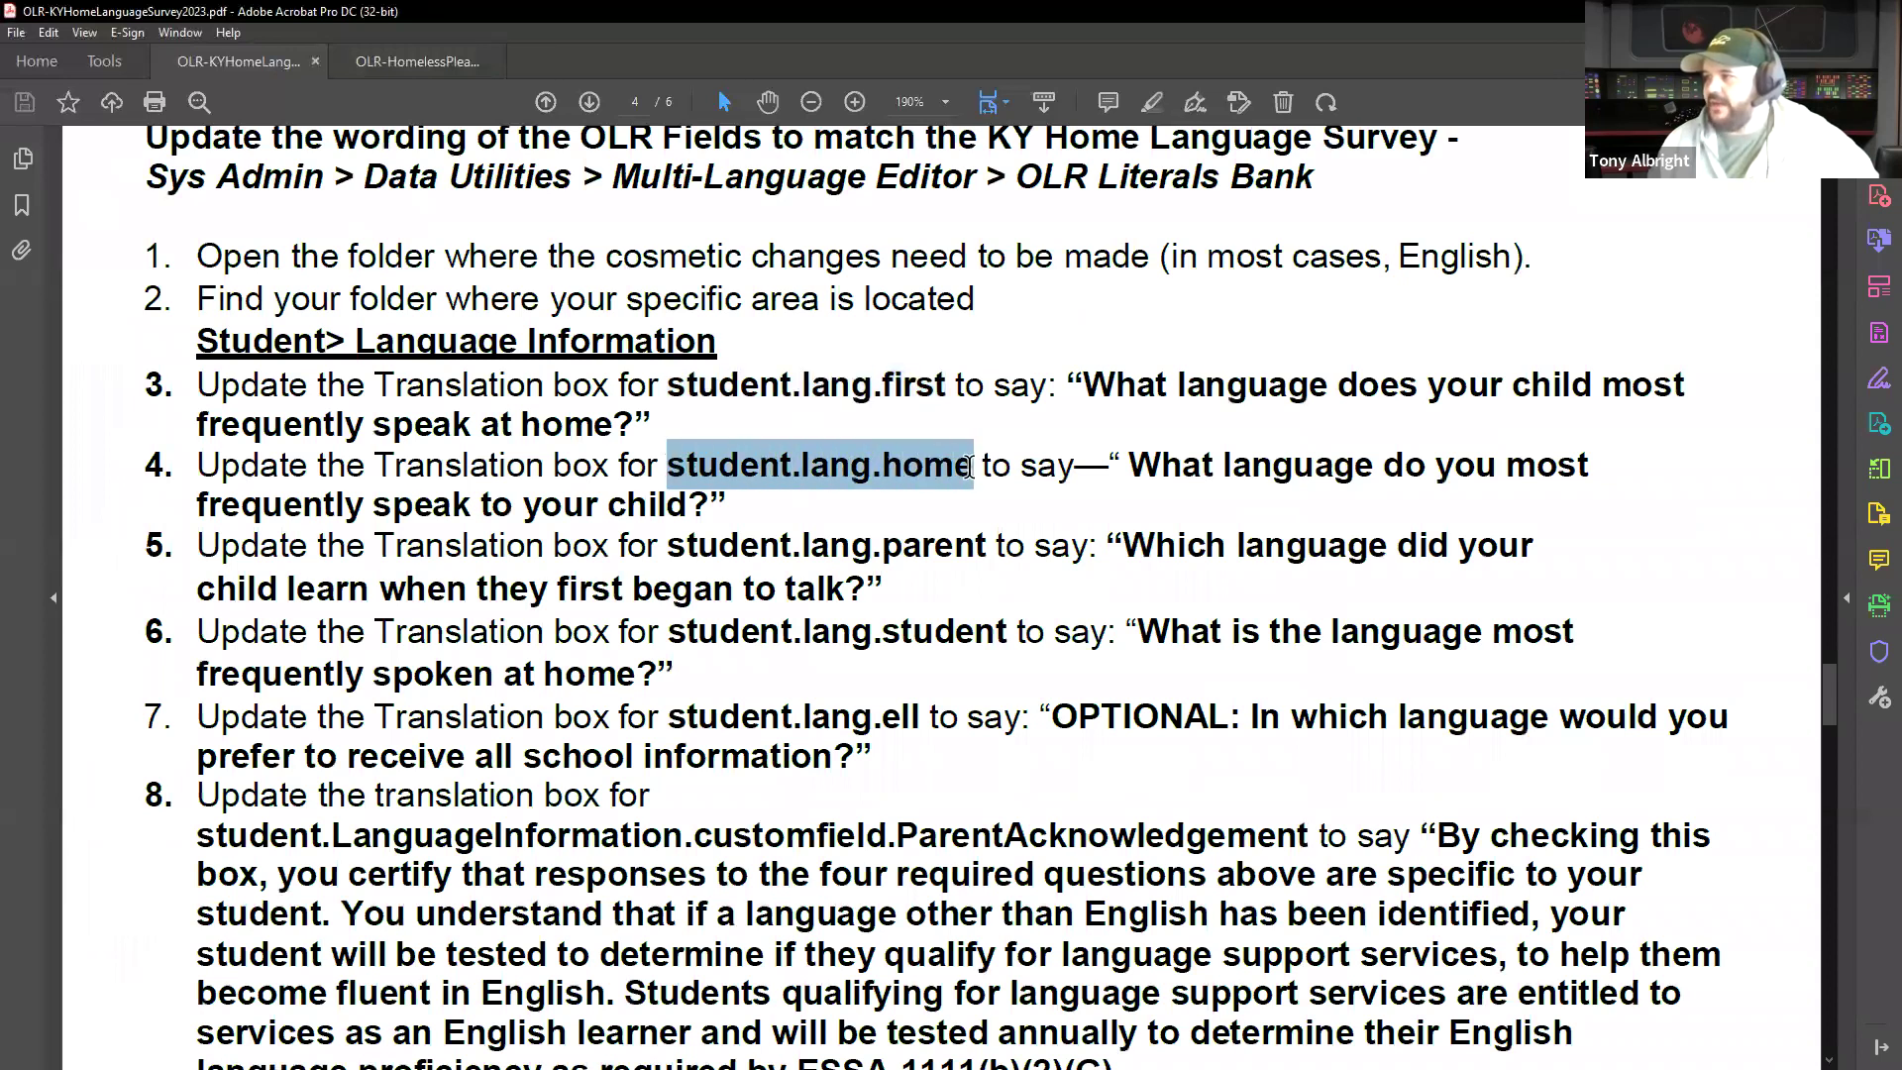
pyautogui.moveTo(1129, 464); pyautogui.dragTo(711, 498)
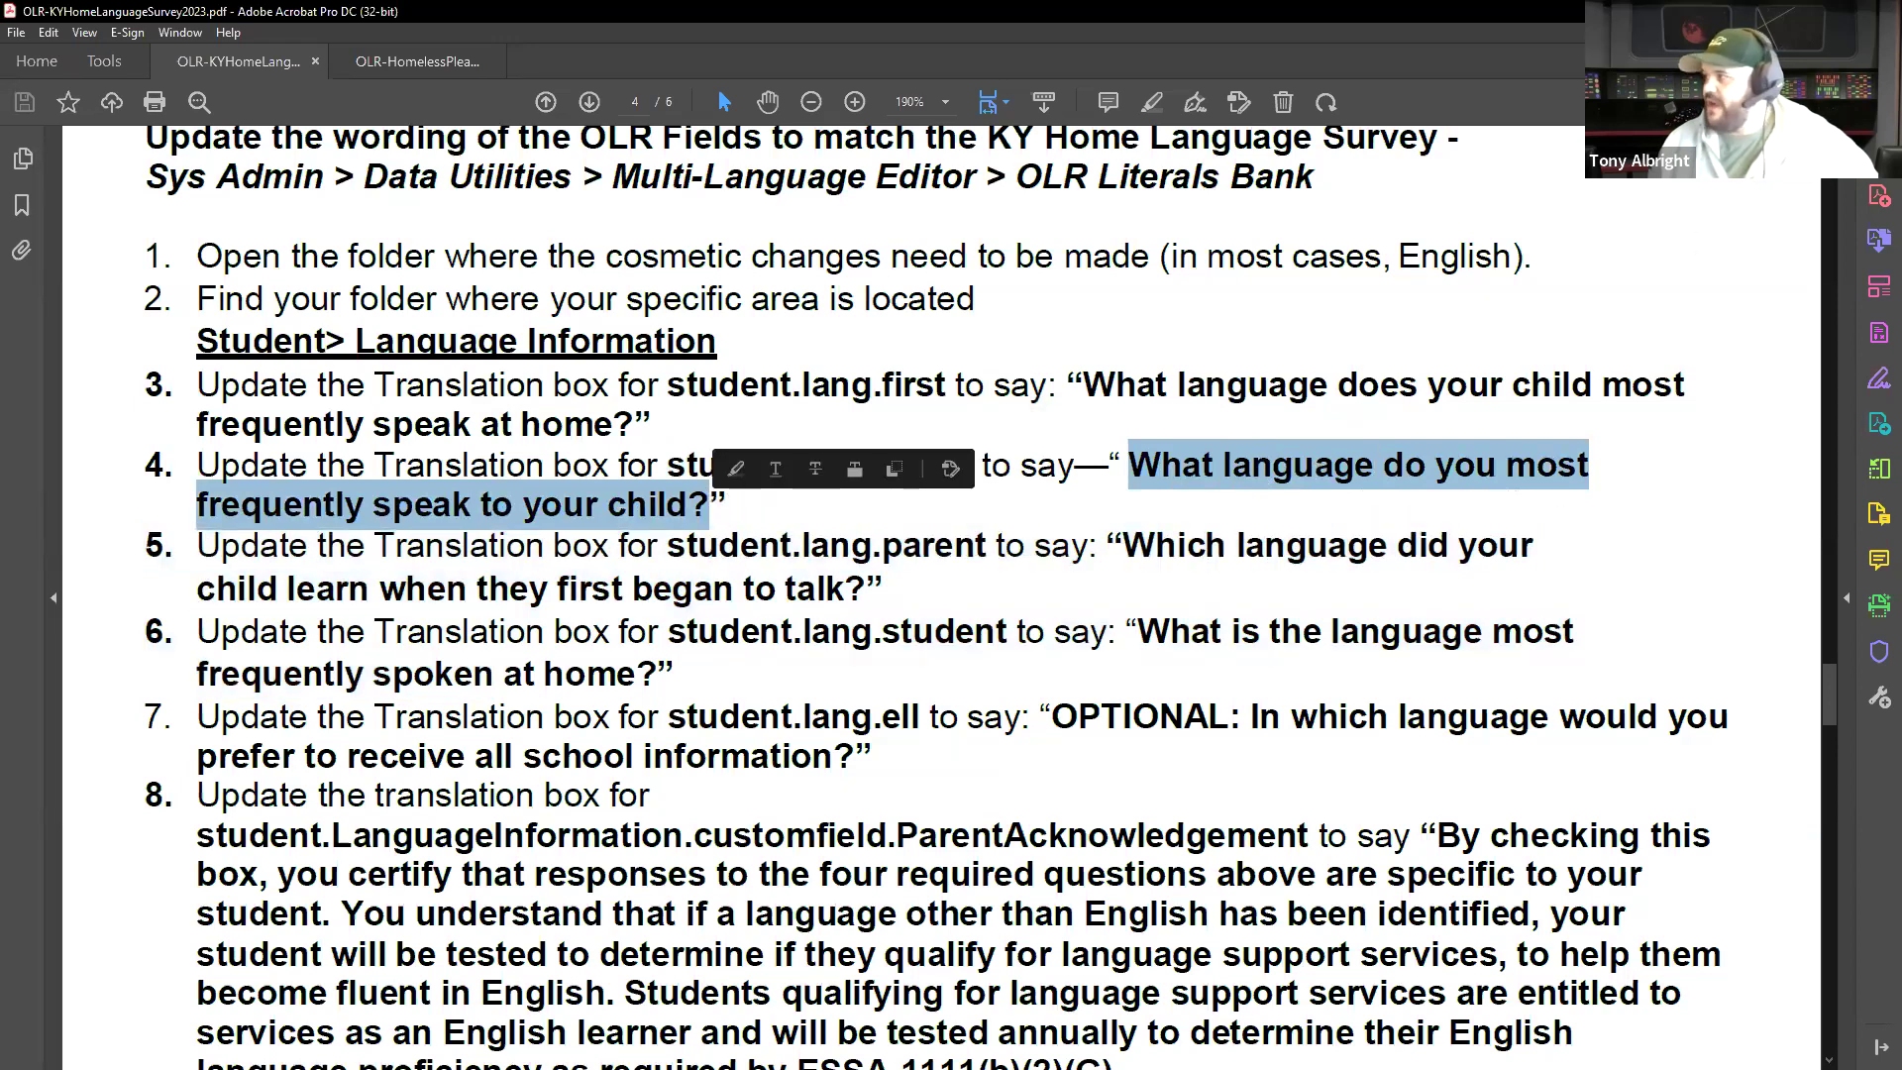
pyautogui.hotkey('alt', 'Tab')
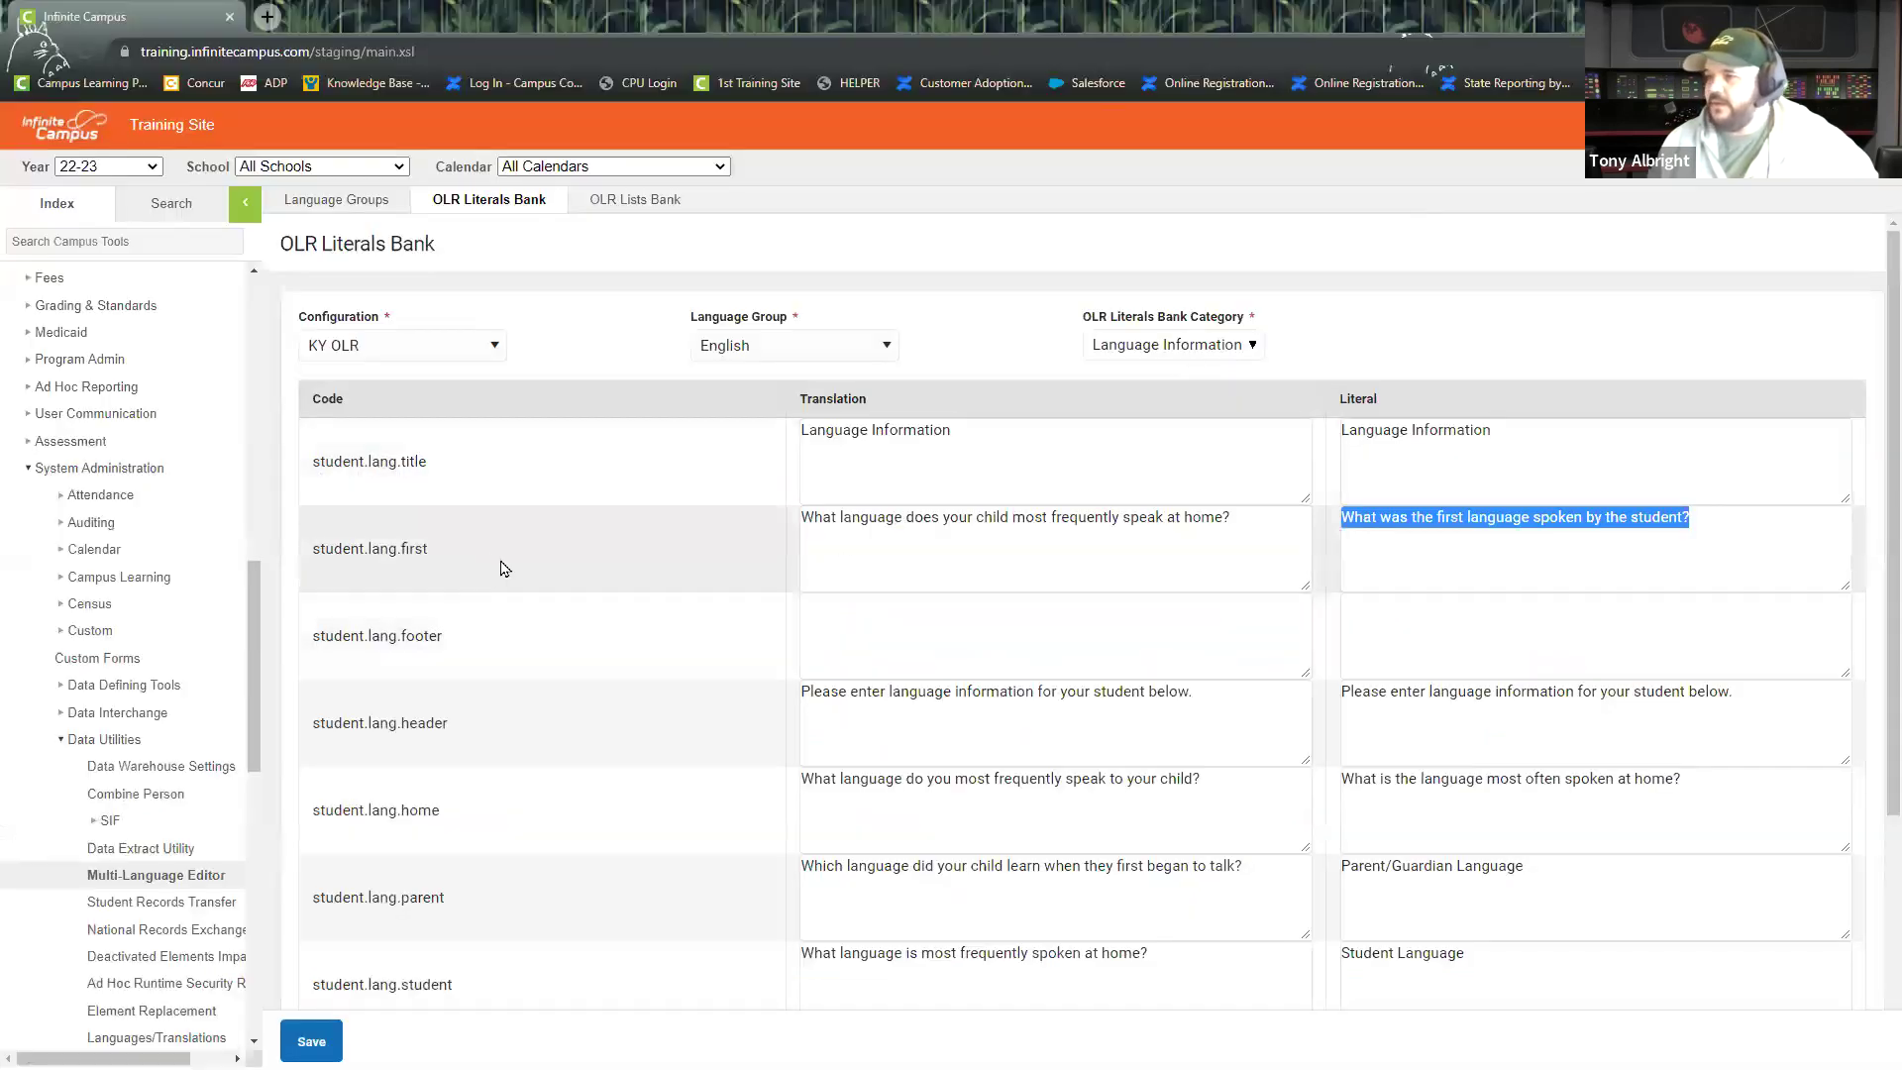
pyautogui.scroll(-1, 441, 733)
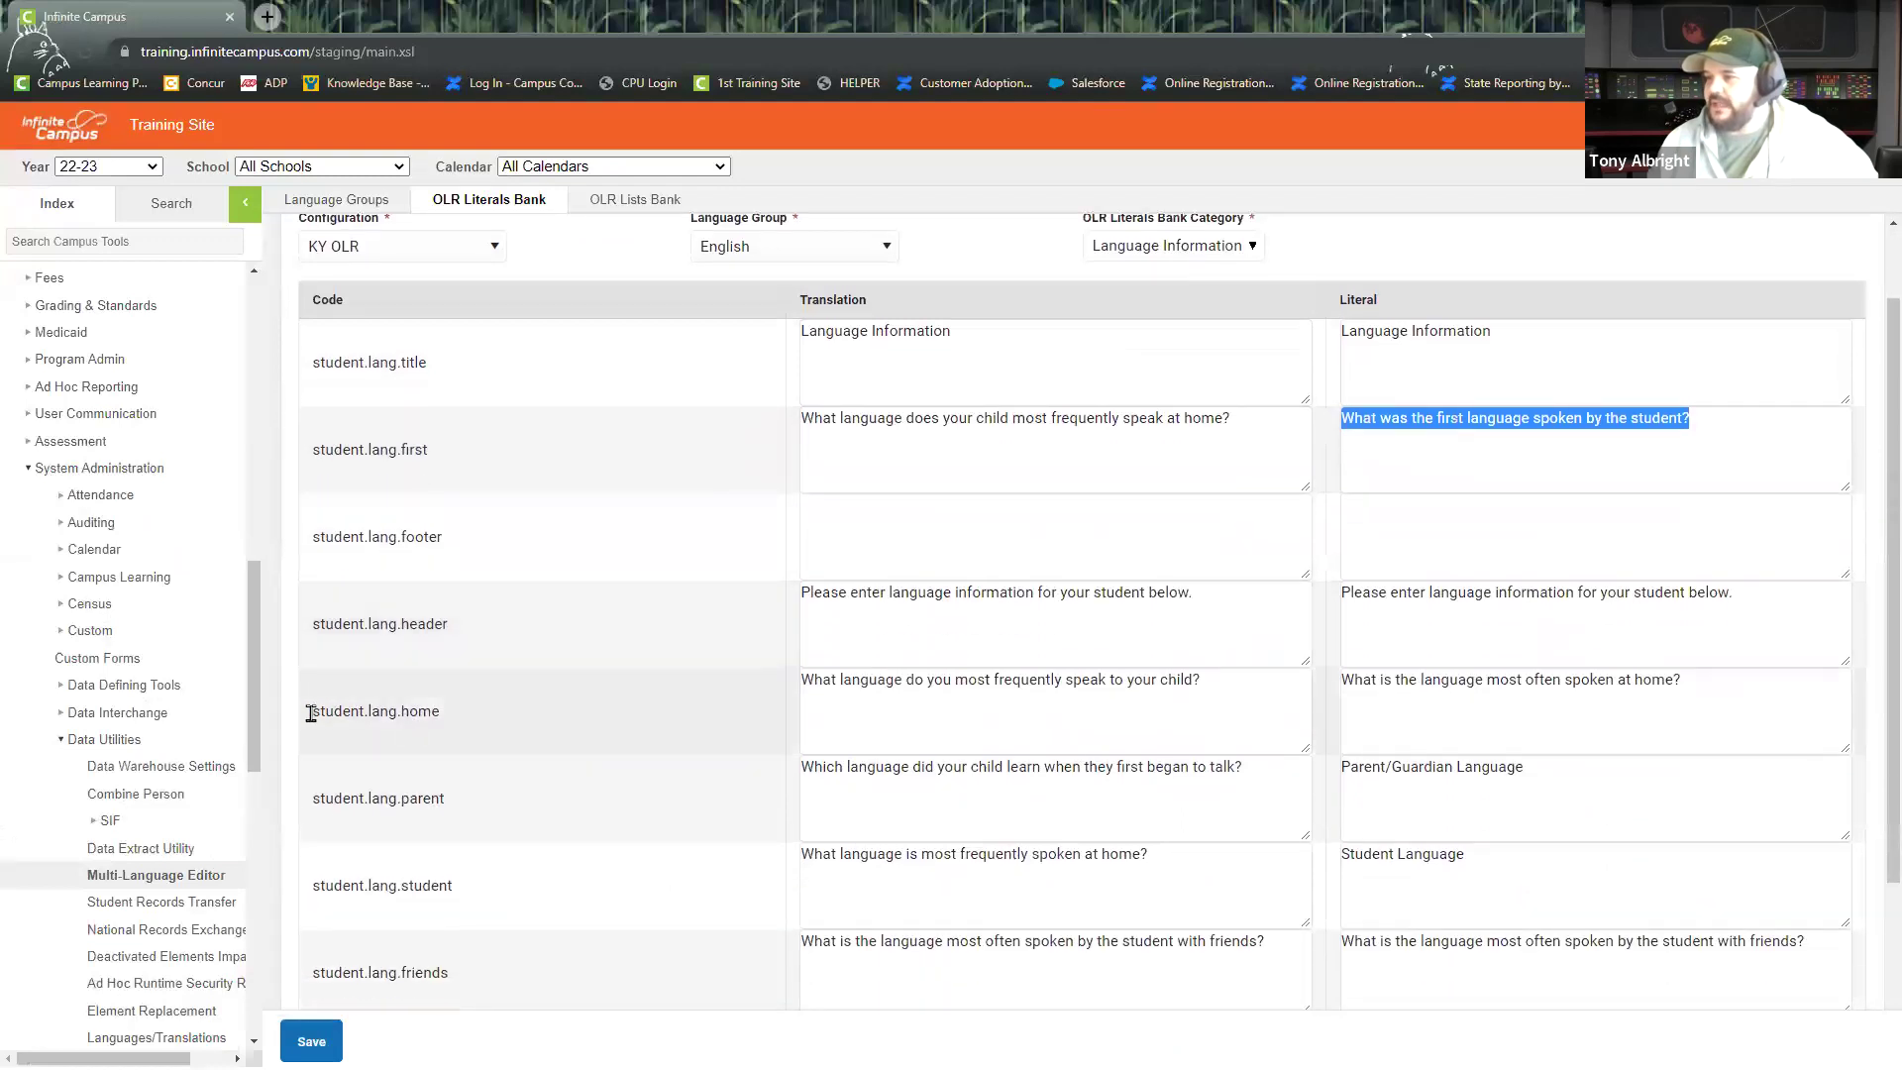
pyautogui.scroll(-1, 436, 728)
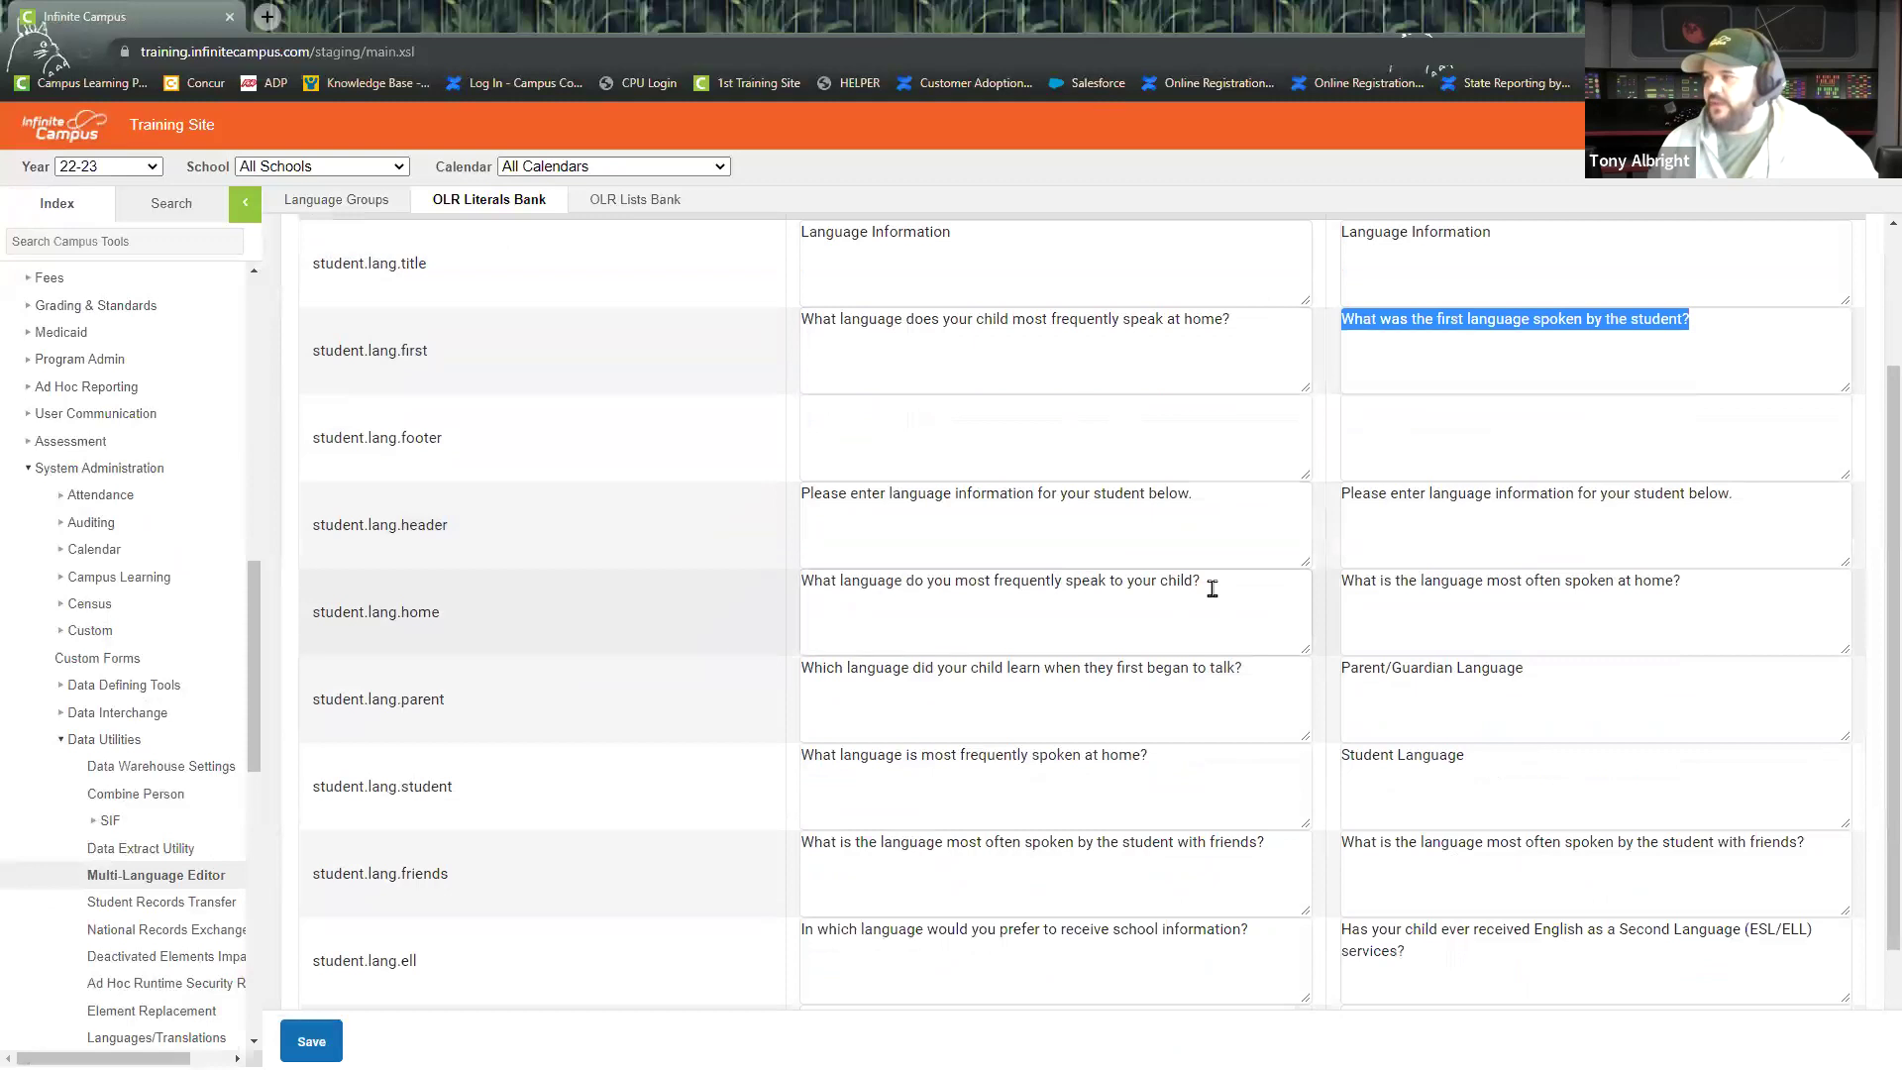
pyautogui.moveTo(1709, 585); pyautogui.dragTo(1342, 583)
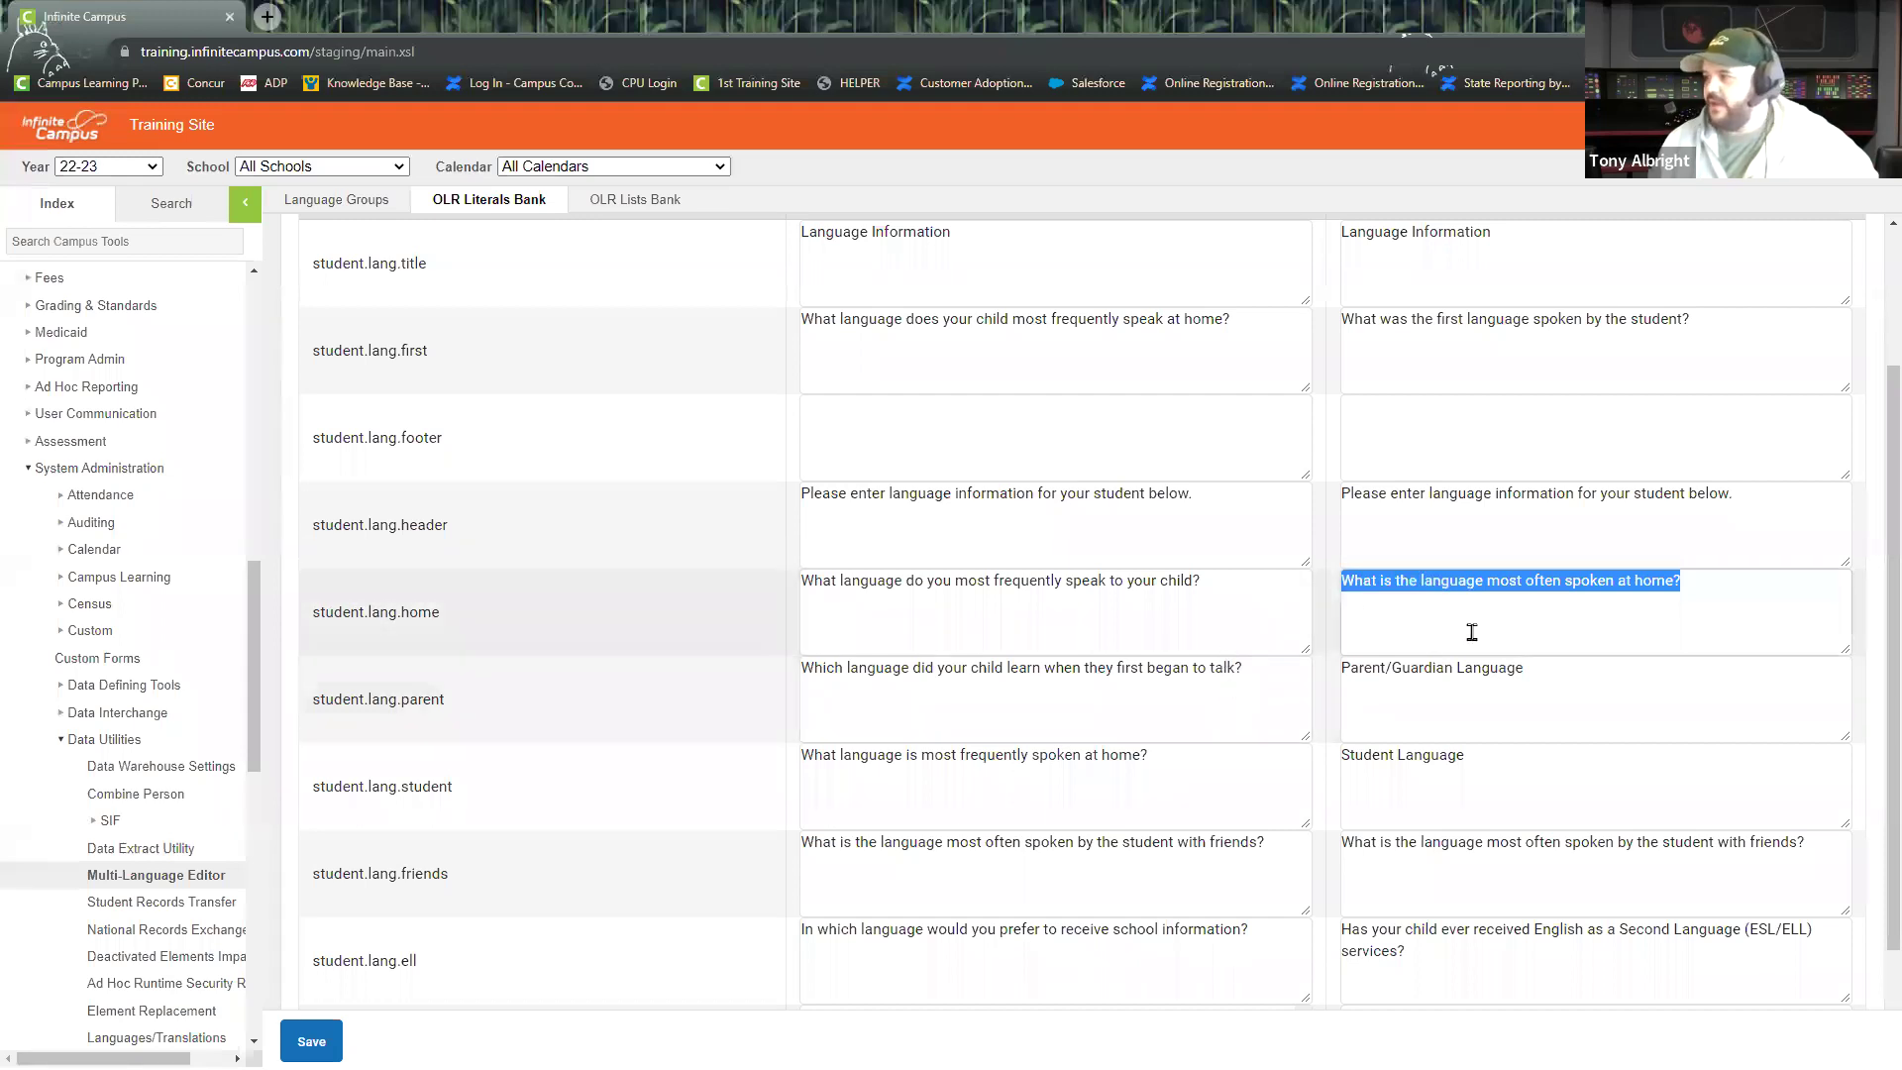
pyautogui.moveTo(1203, 582); pyautogui.dragTo(753, 586)
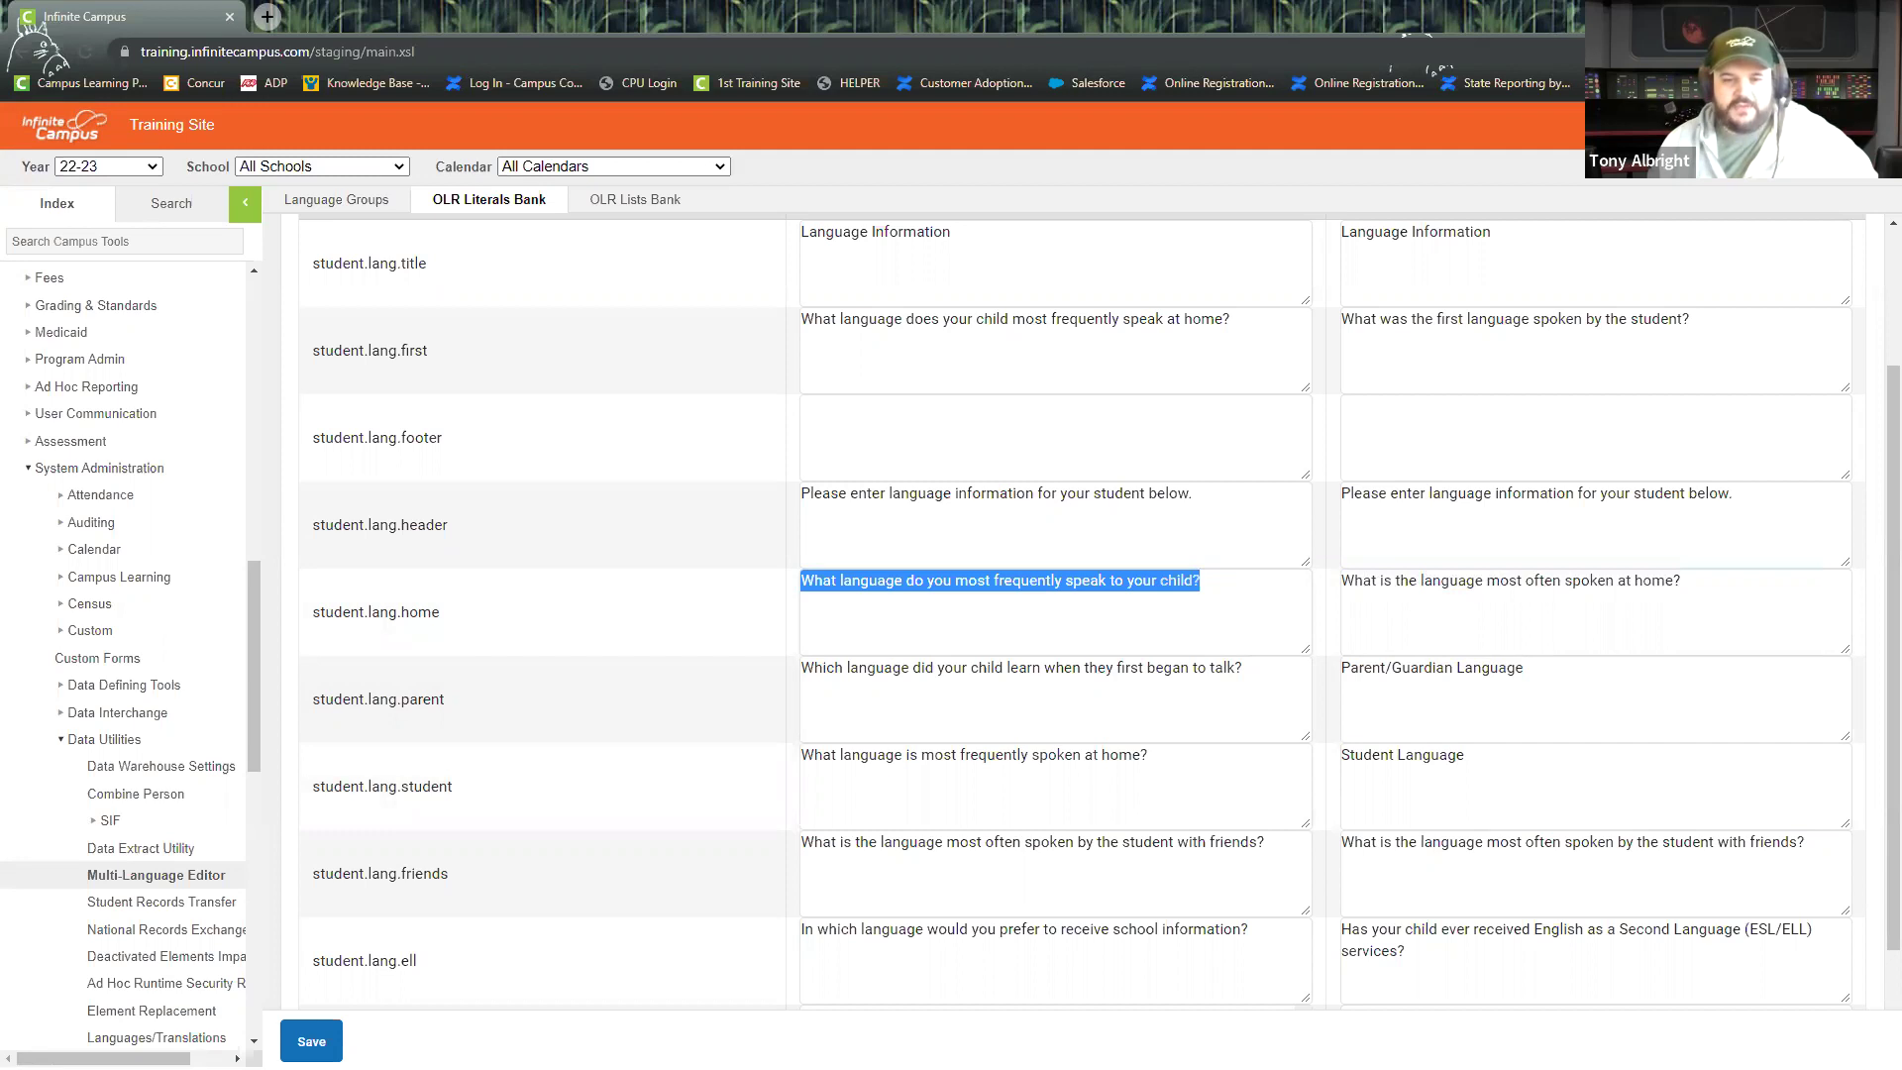
# Locate student.lang.parent in the Adobe Acrobat guide and check that row's translation and literal in Infinite Campus.
pyautogui.hotkey('alt', 'Tab')
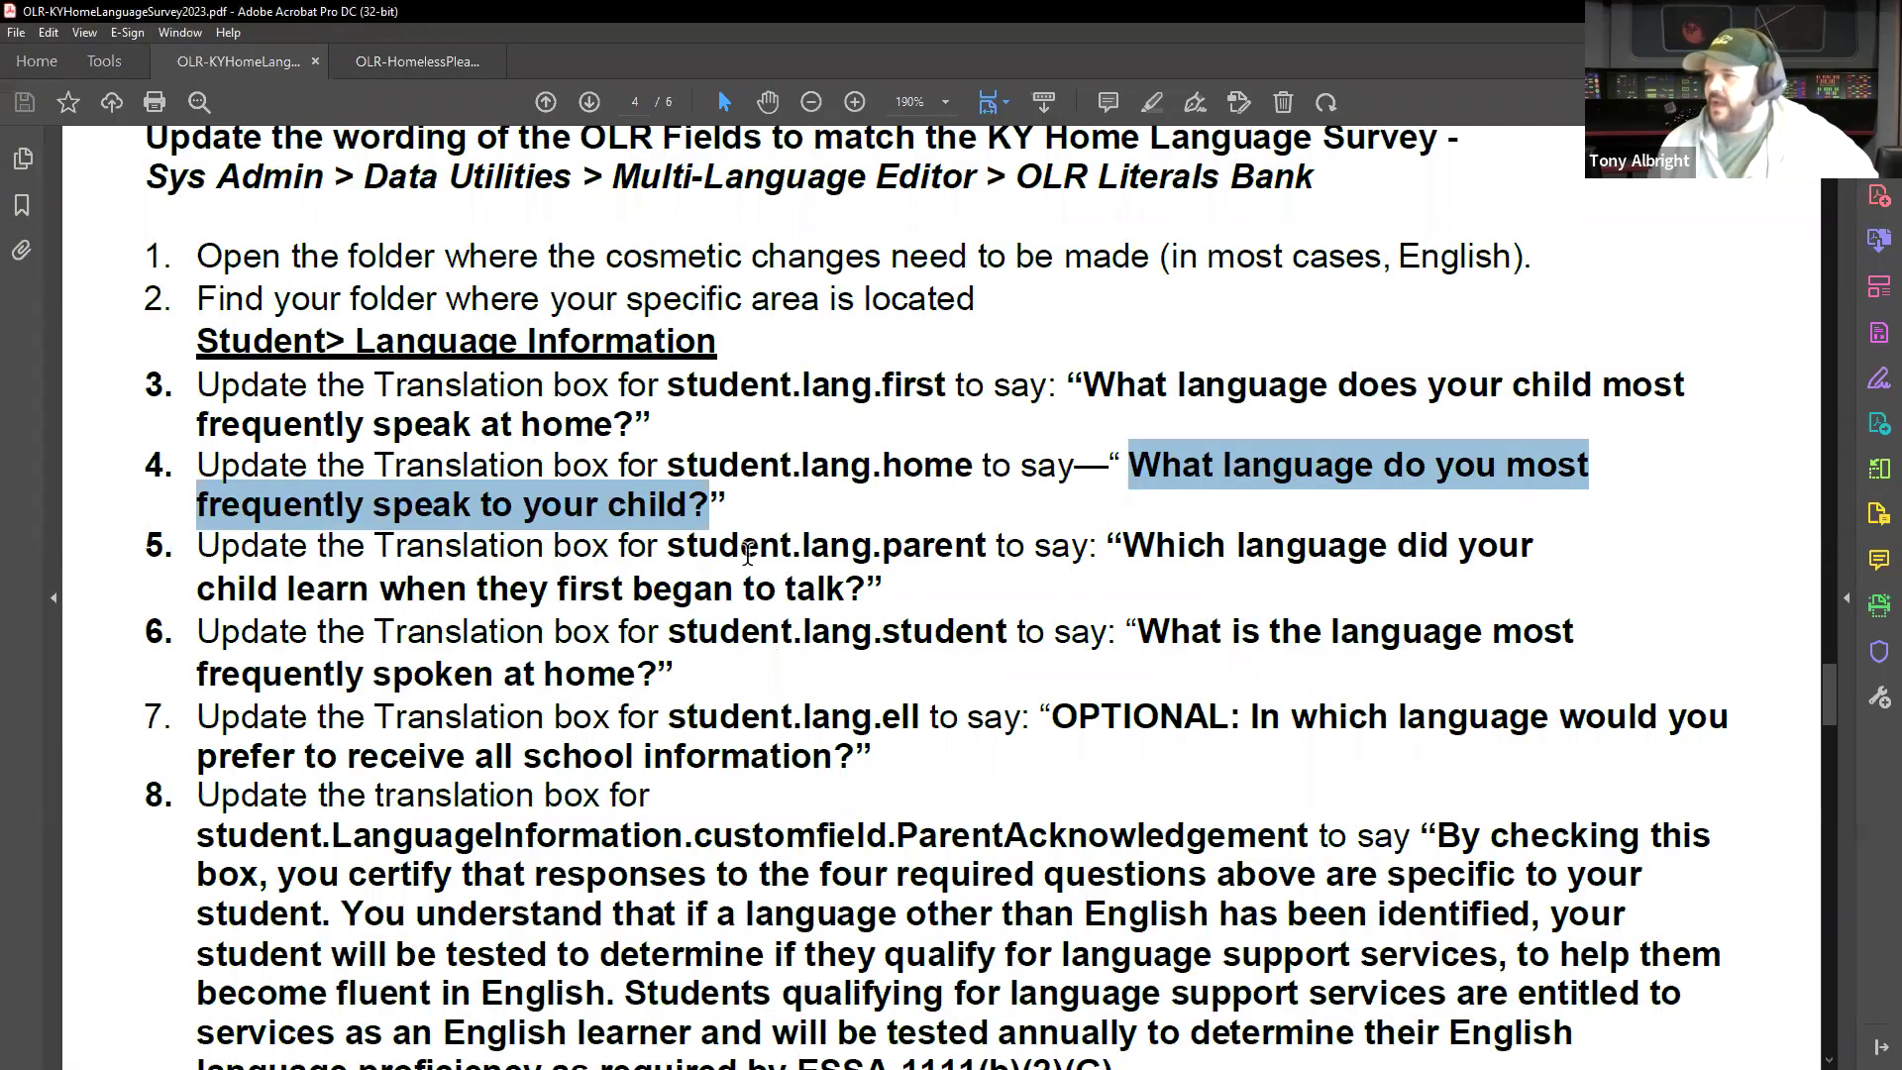
pyautogui.click(682, 545)
pyautogui.moveTo(684, 545); pyautogui.dragTo(985, 548)
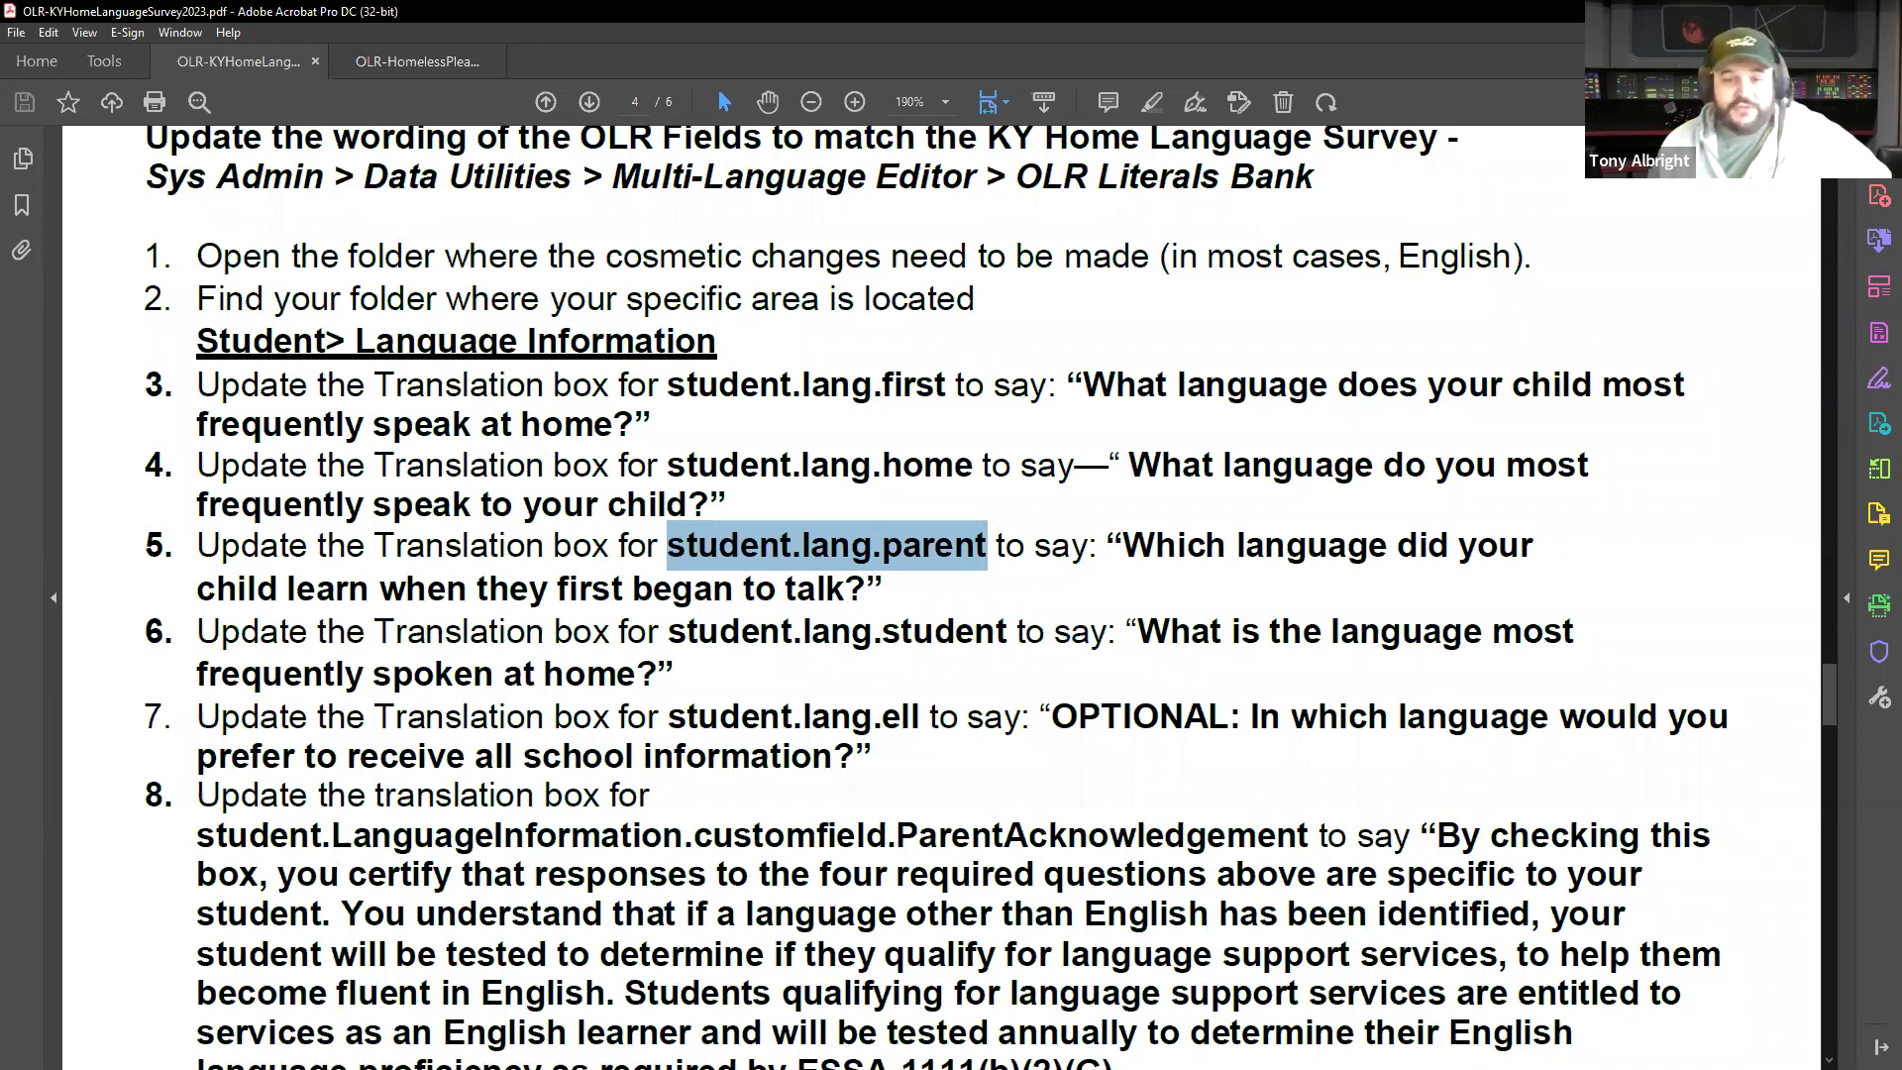
pyautogui.hotkey('alt', 'Tab')
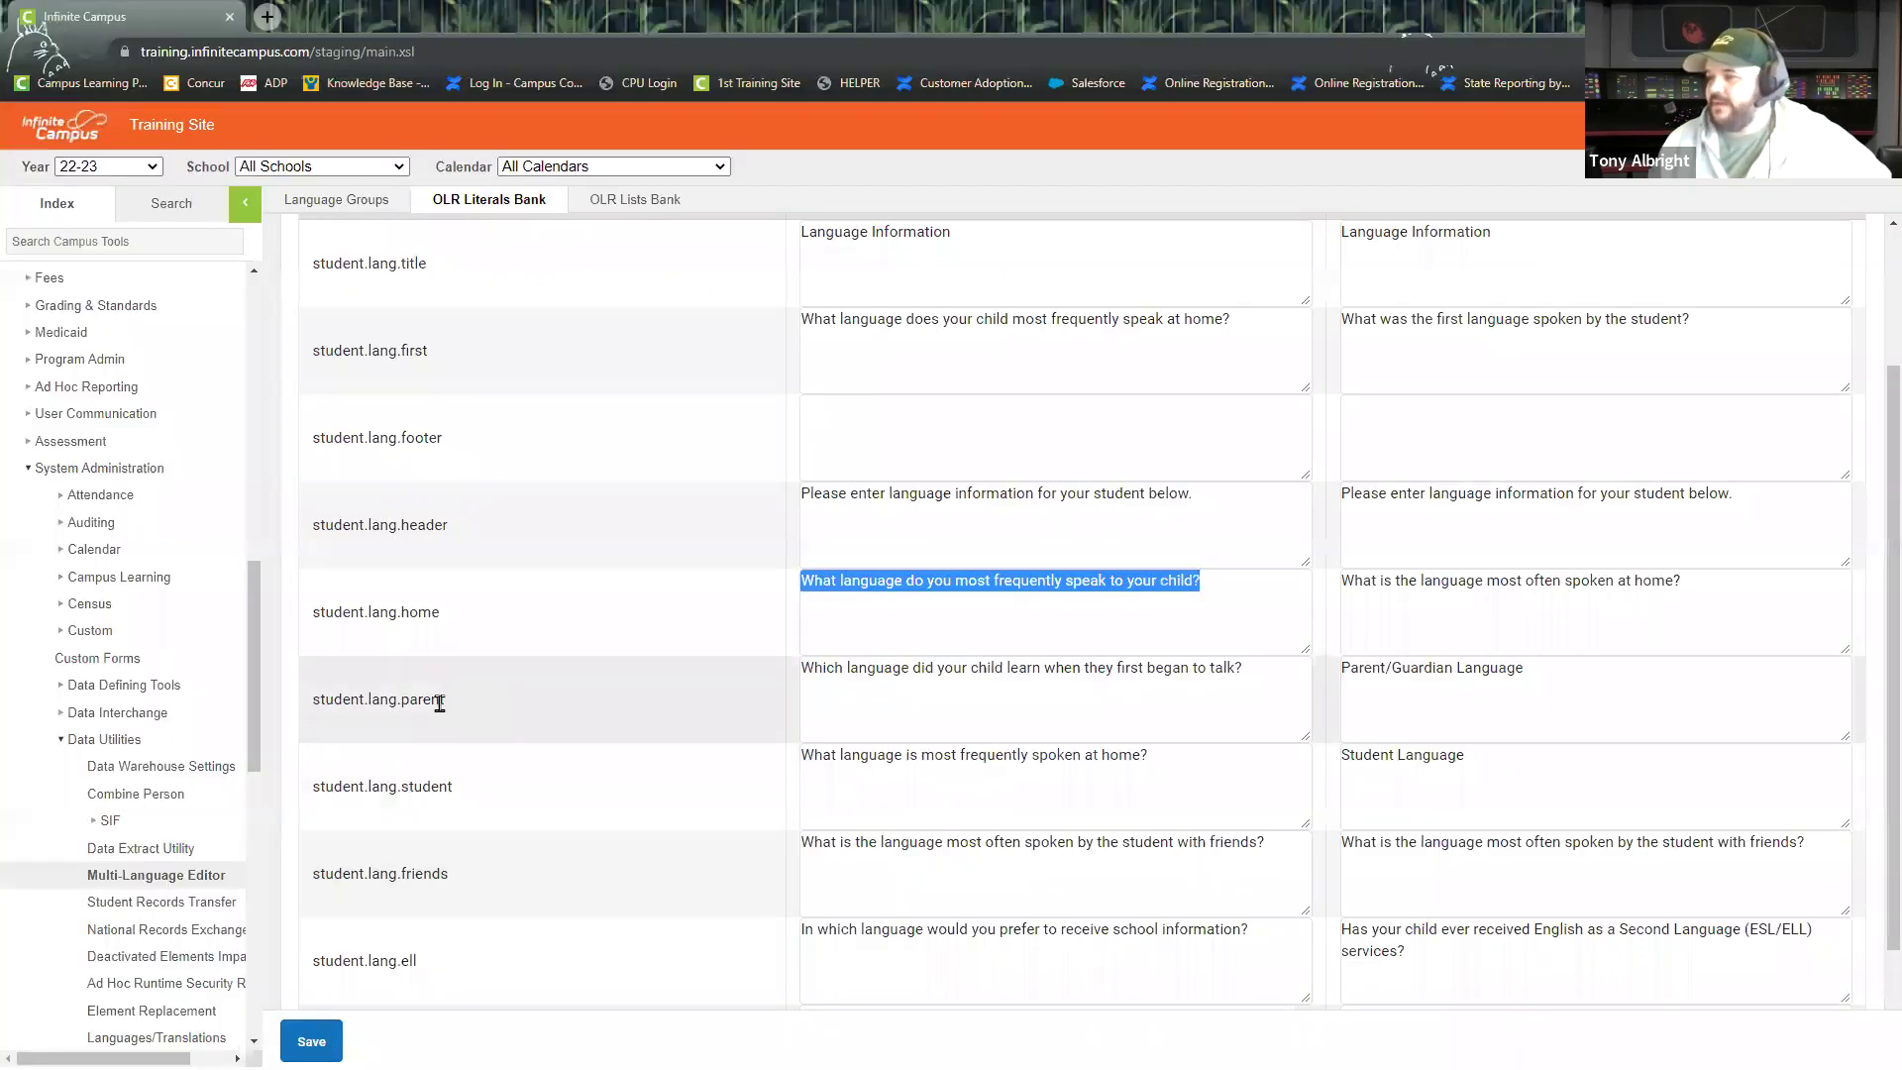
pyautogui.moveTo(818, 666); pyautogui.dragTo(1264, 703)
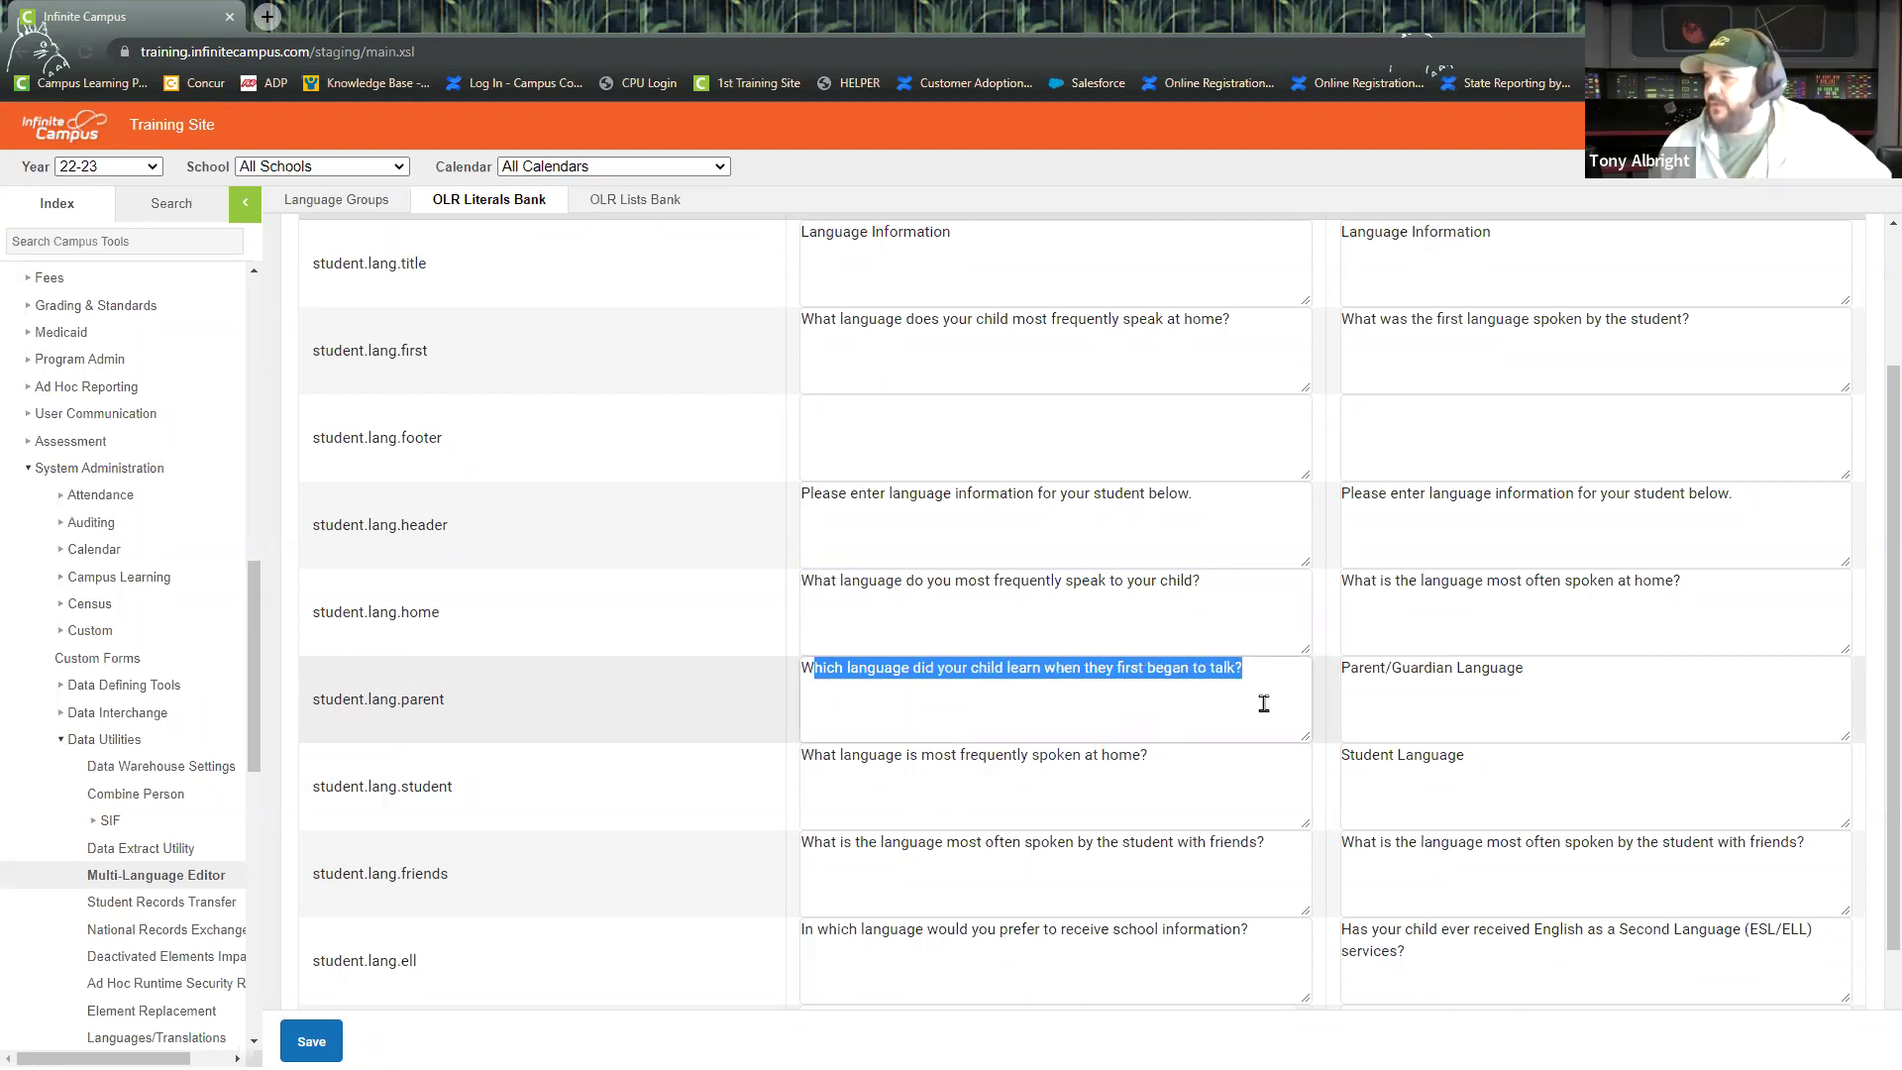
pyautogui.click(1256, 703)
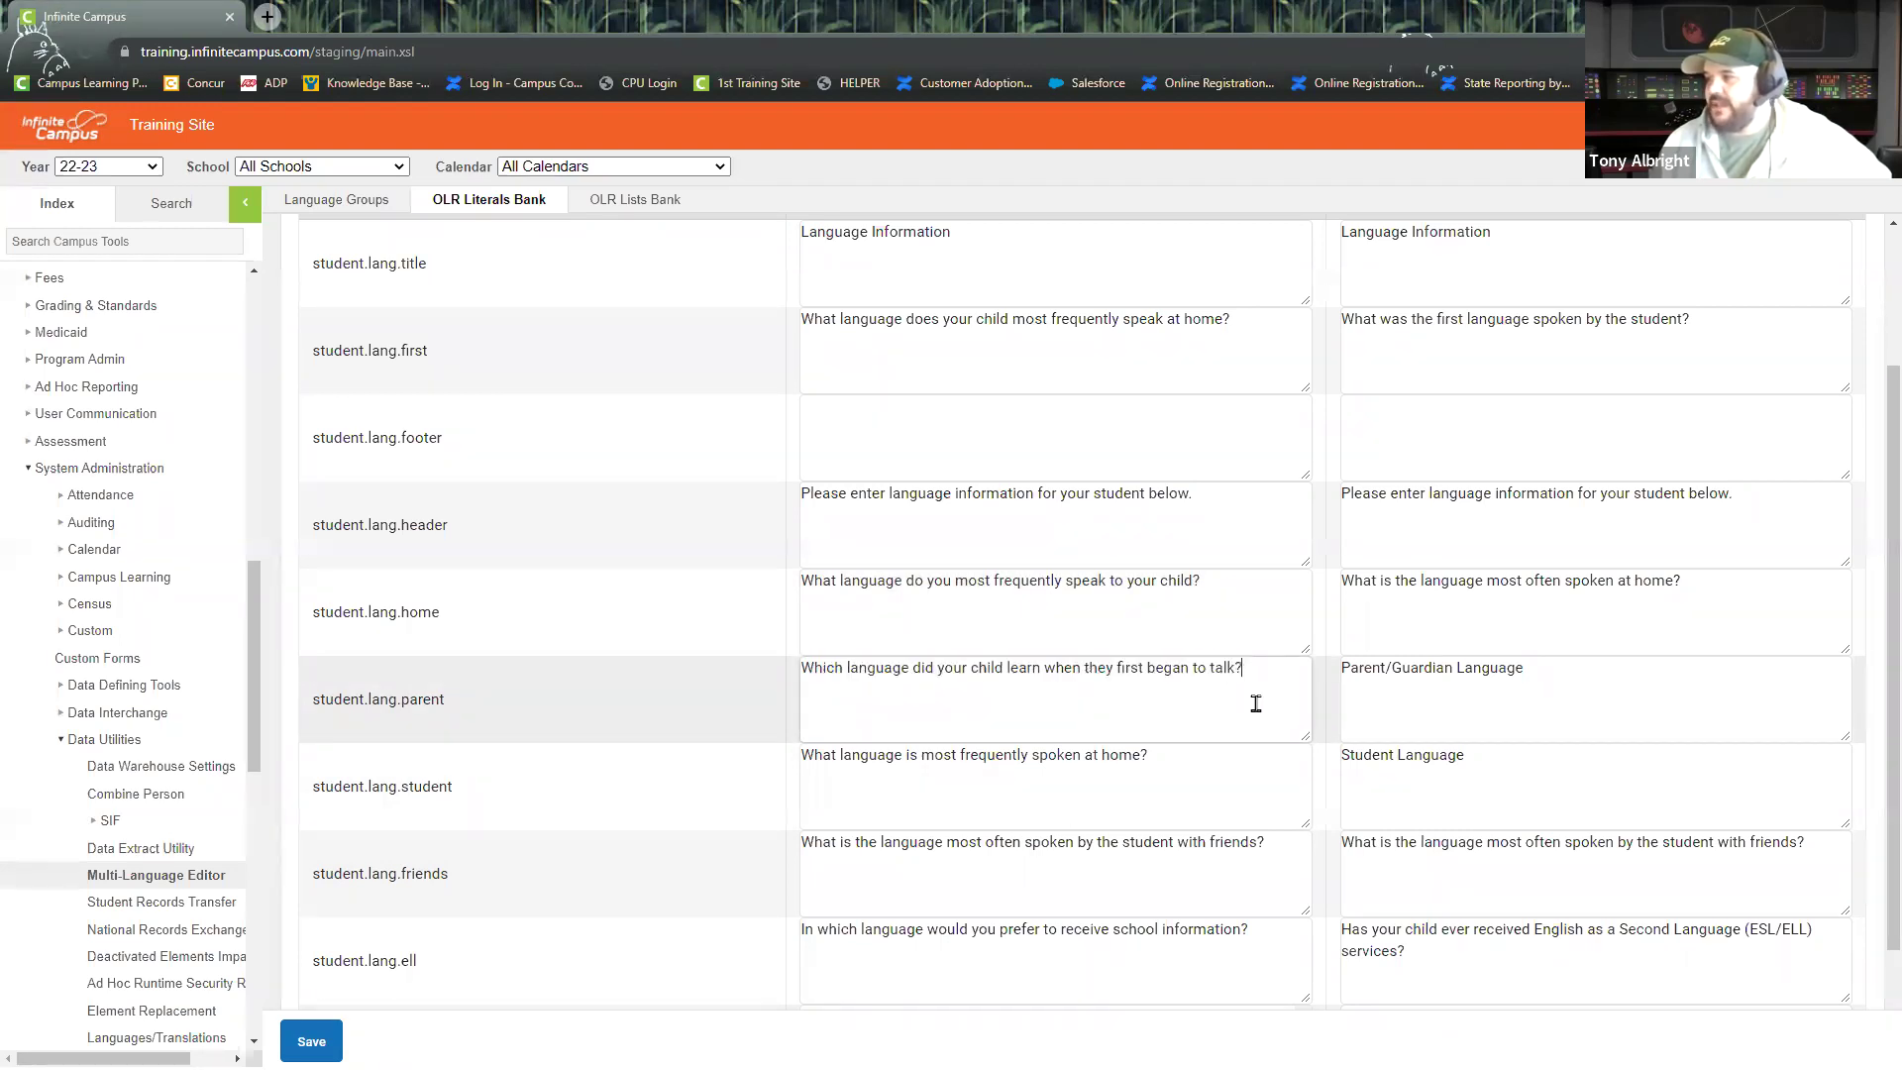
pyautogui.moveTo(1538, 673); pyautogui.dragTo(1337, 670)
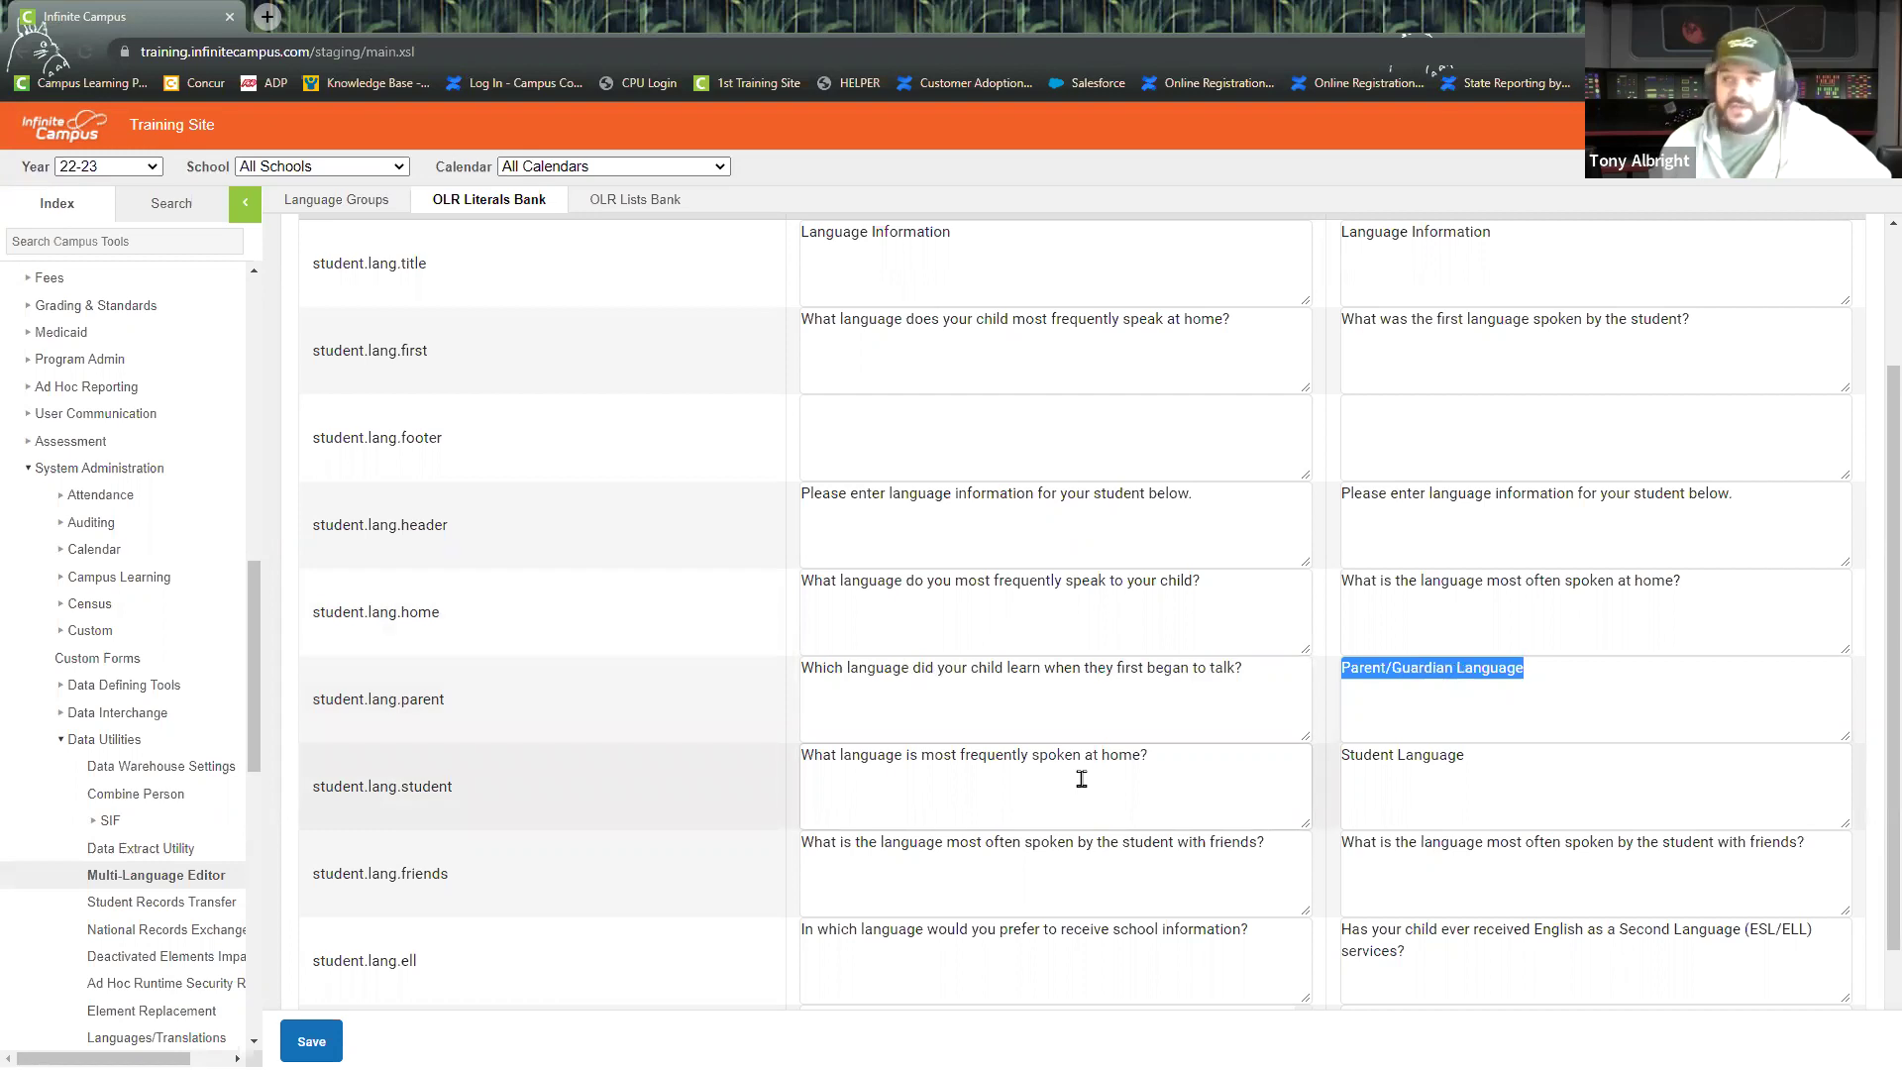
pyautogui.scroll(2, 1503, 673)
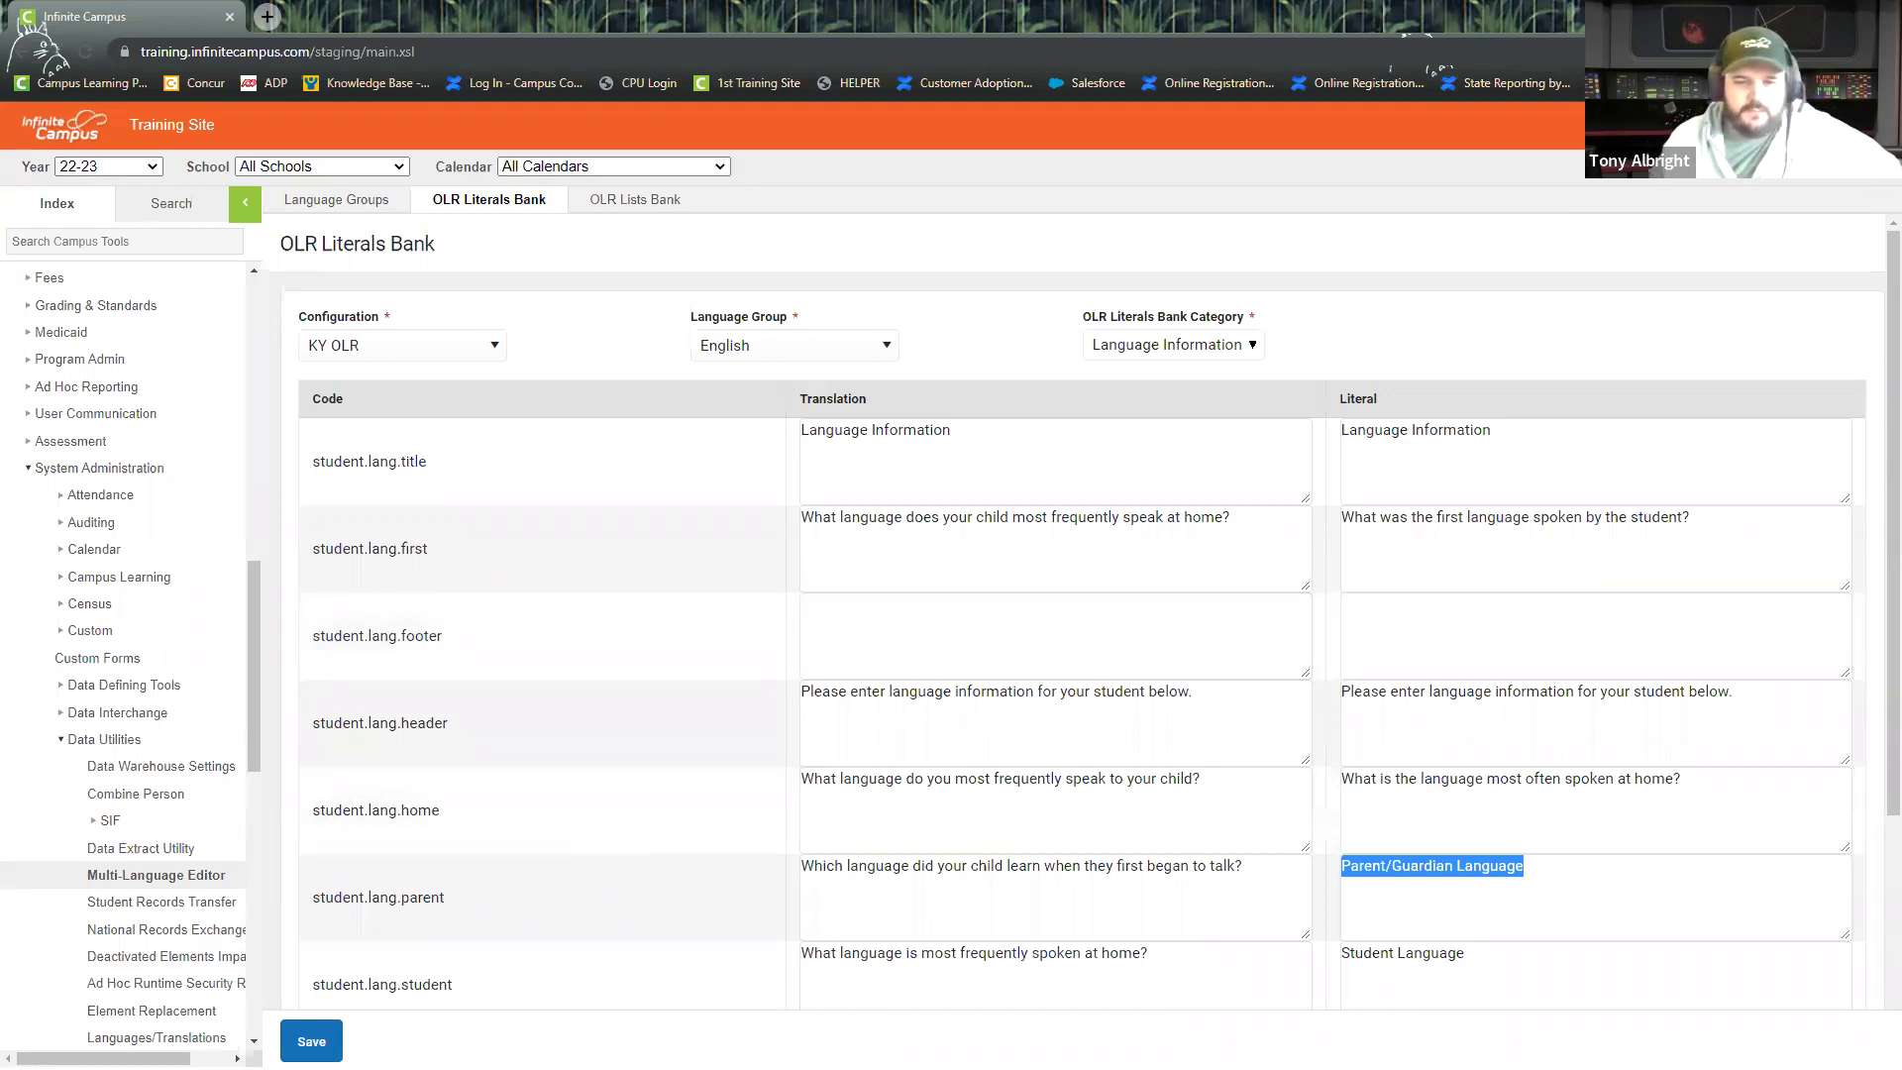
# Switch to the guide in Adobe Acrobat, revisit the ELL field edits, and return to Step 4's list of translation wordings.
pyautogui.hotkey('alt', 'Tab')
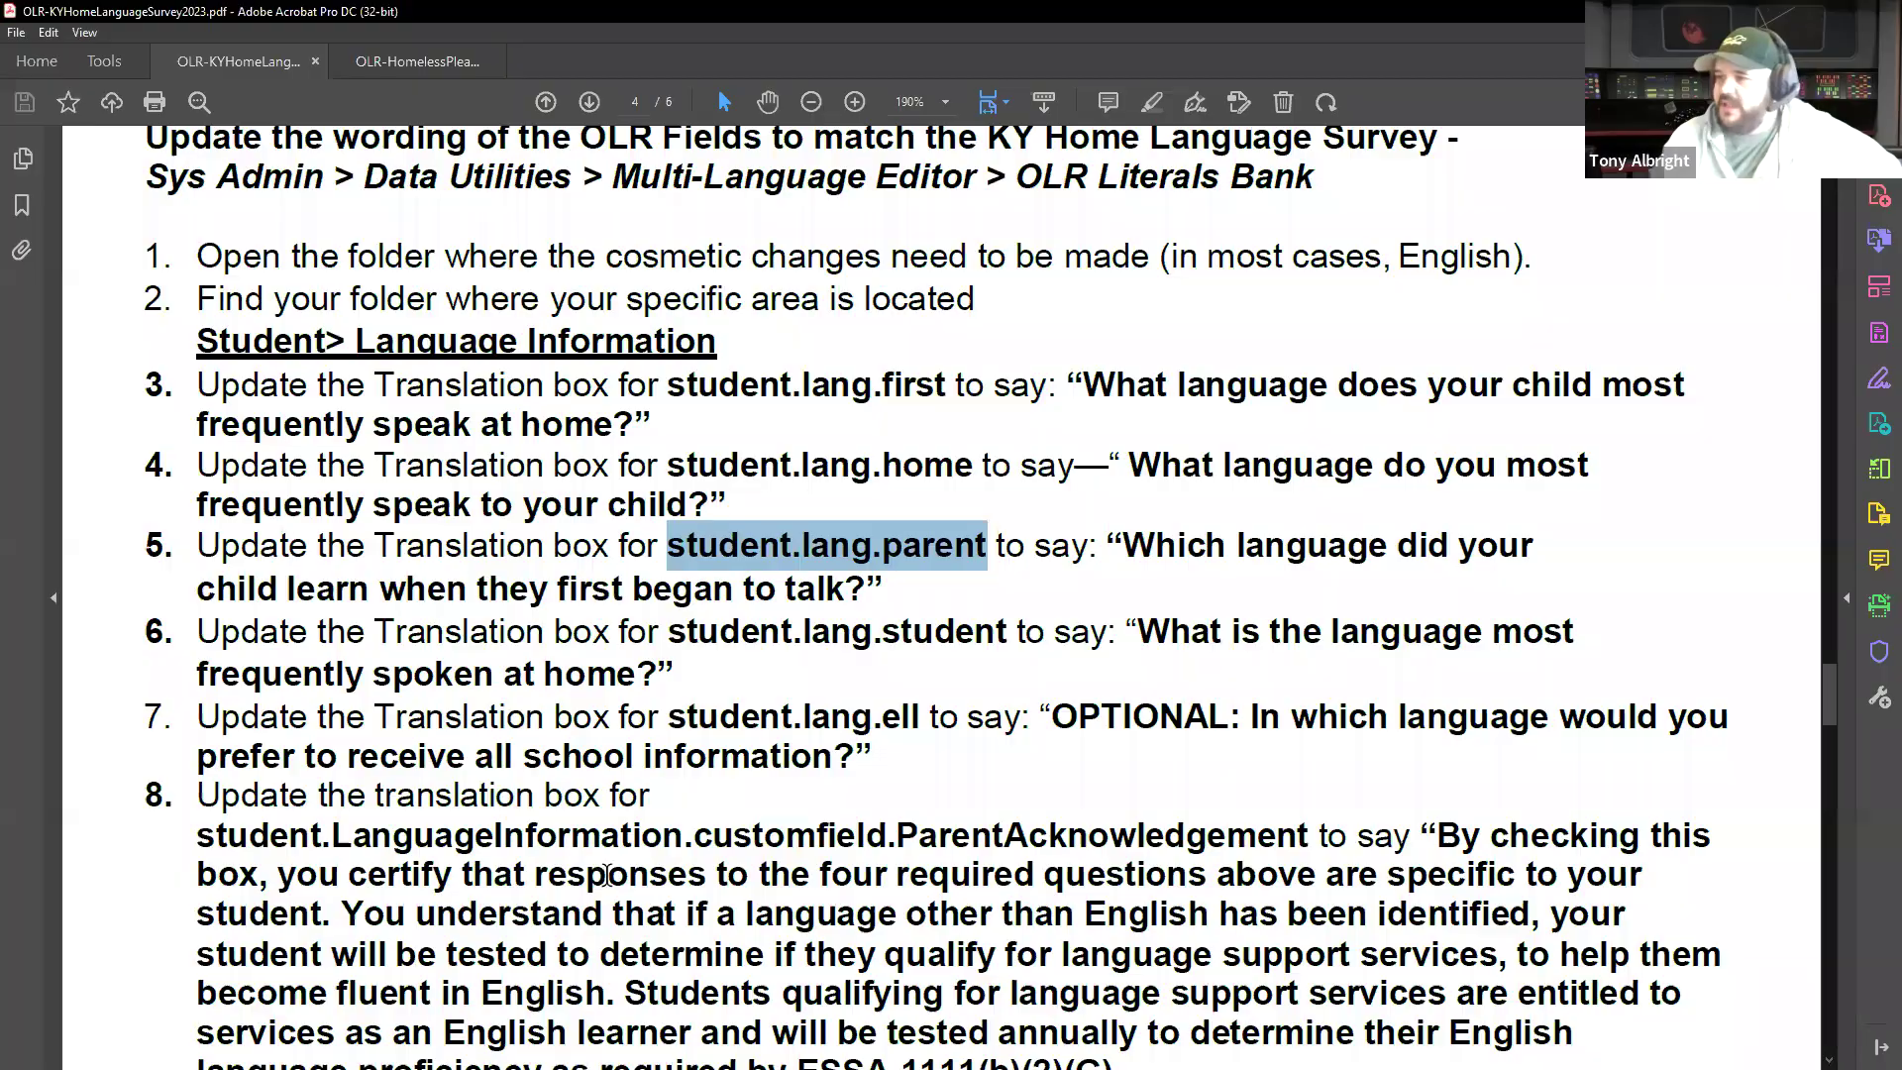
pyautogui.scroll(6, 971, 786)
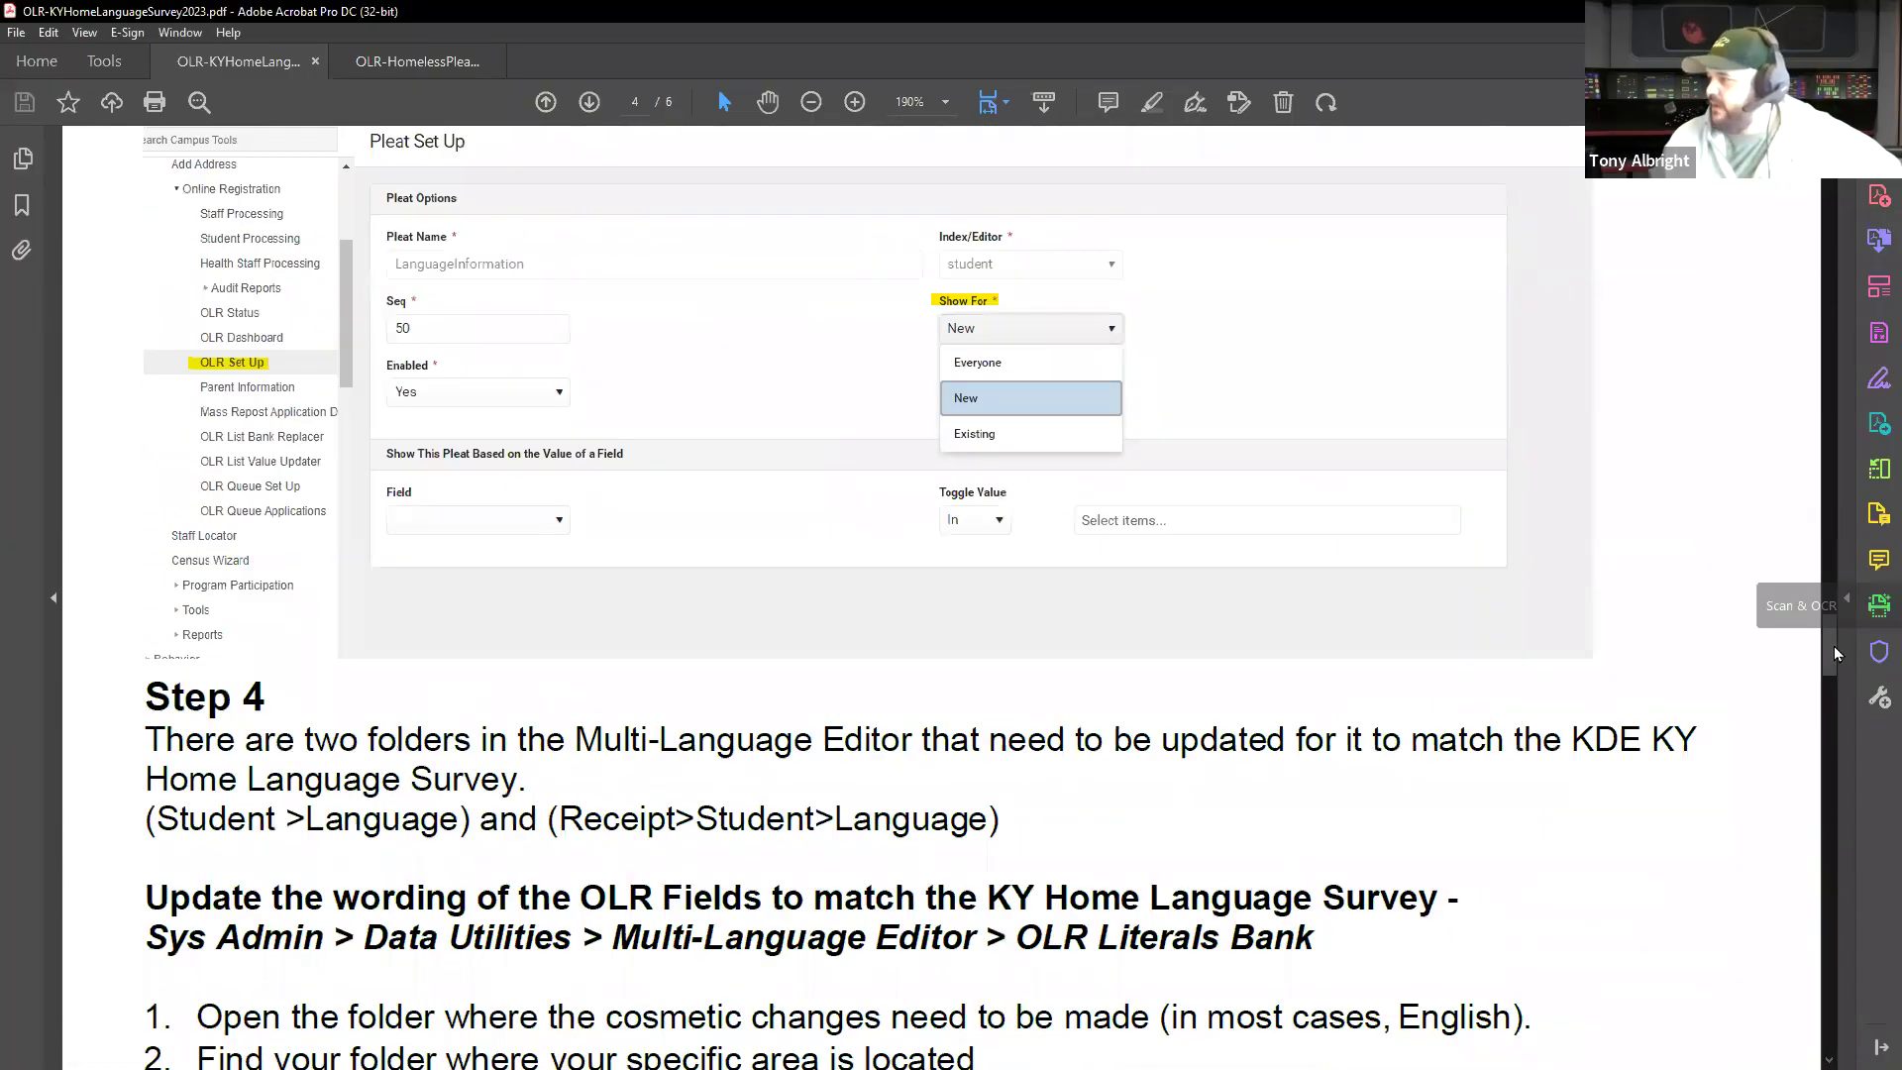
pyautogui.moveTo(1831, 649); pyautogui.dragTo(1829, 287)
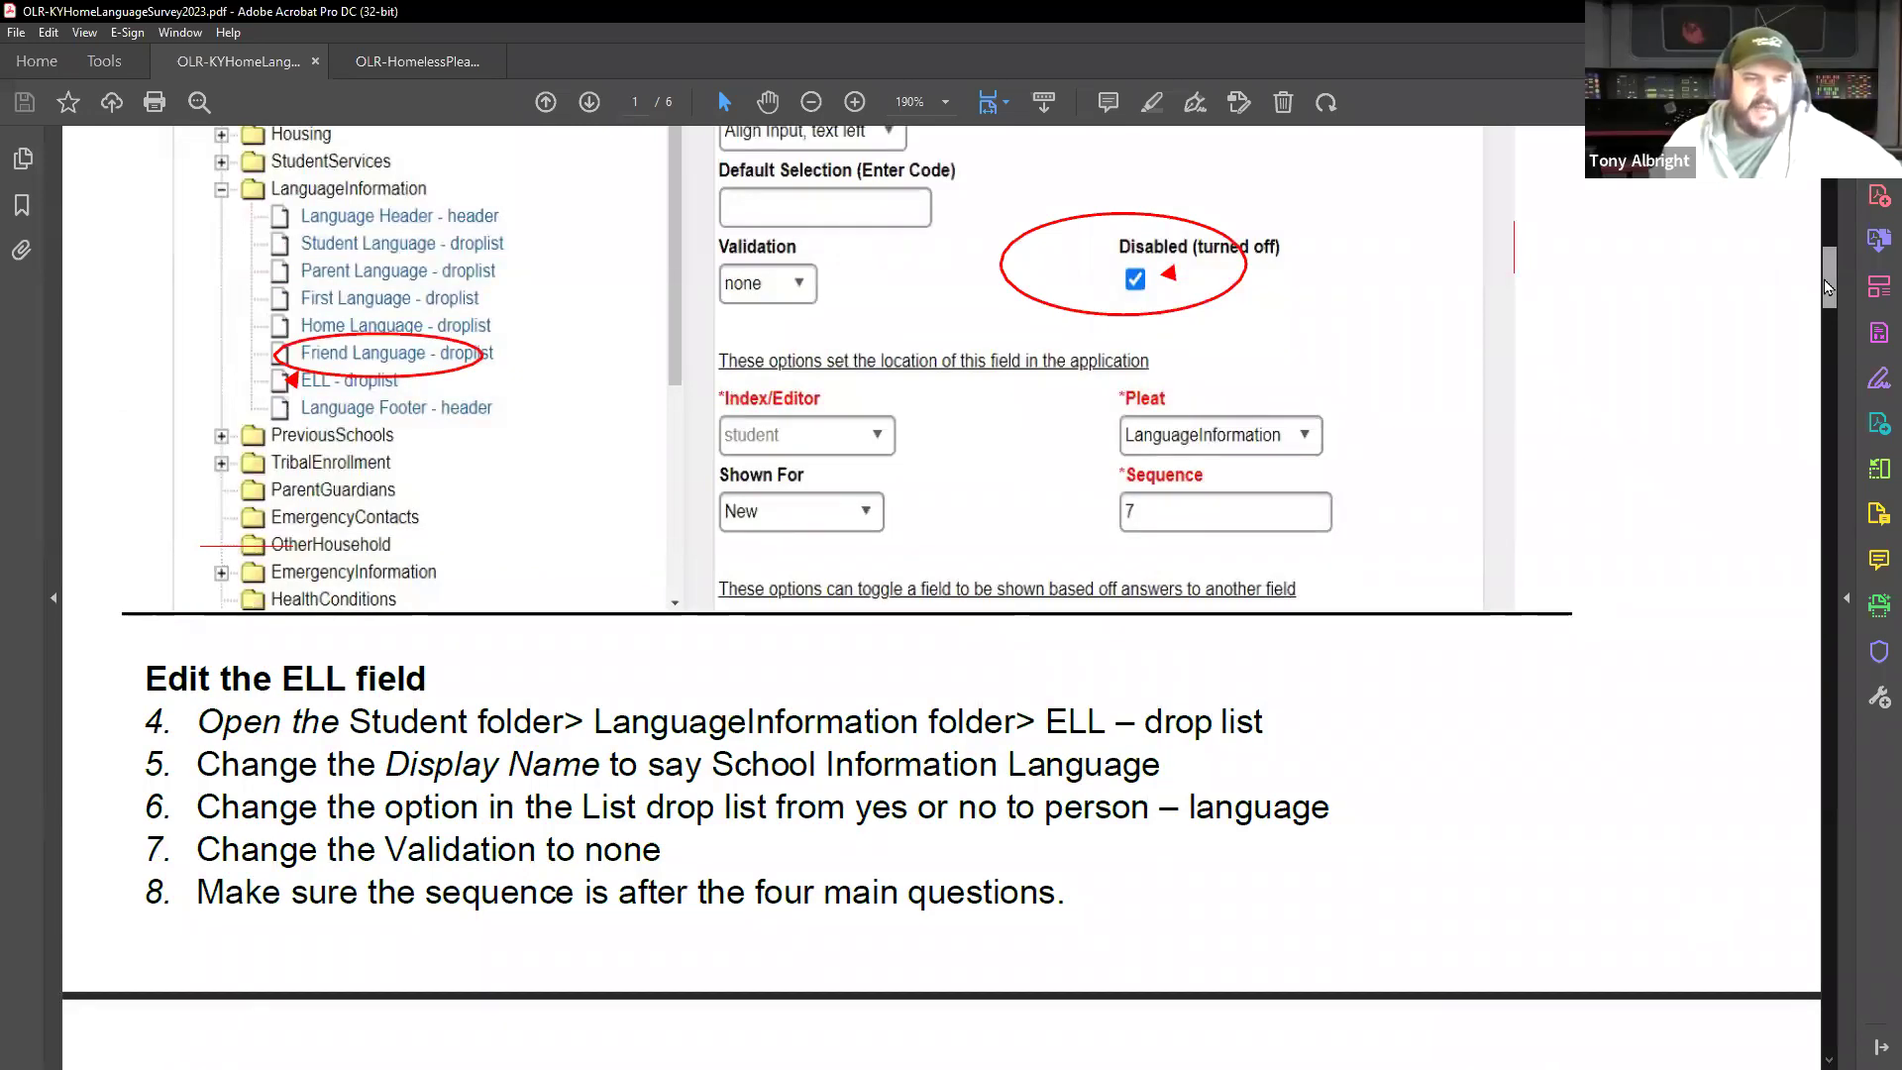
pyautogui.moveTo(1828, 288); pyautogui.dragTo(1828, 712)
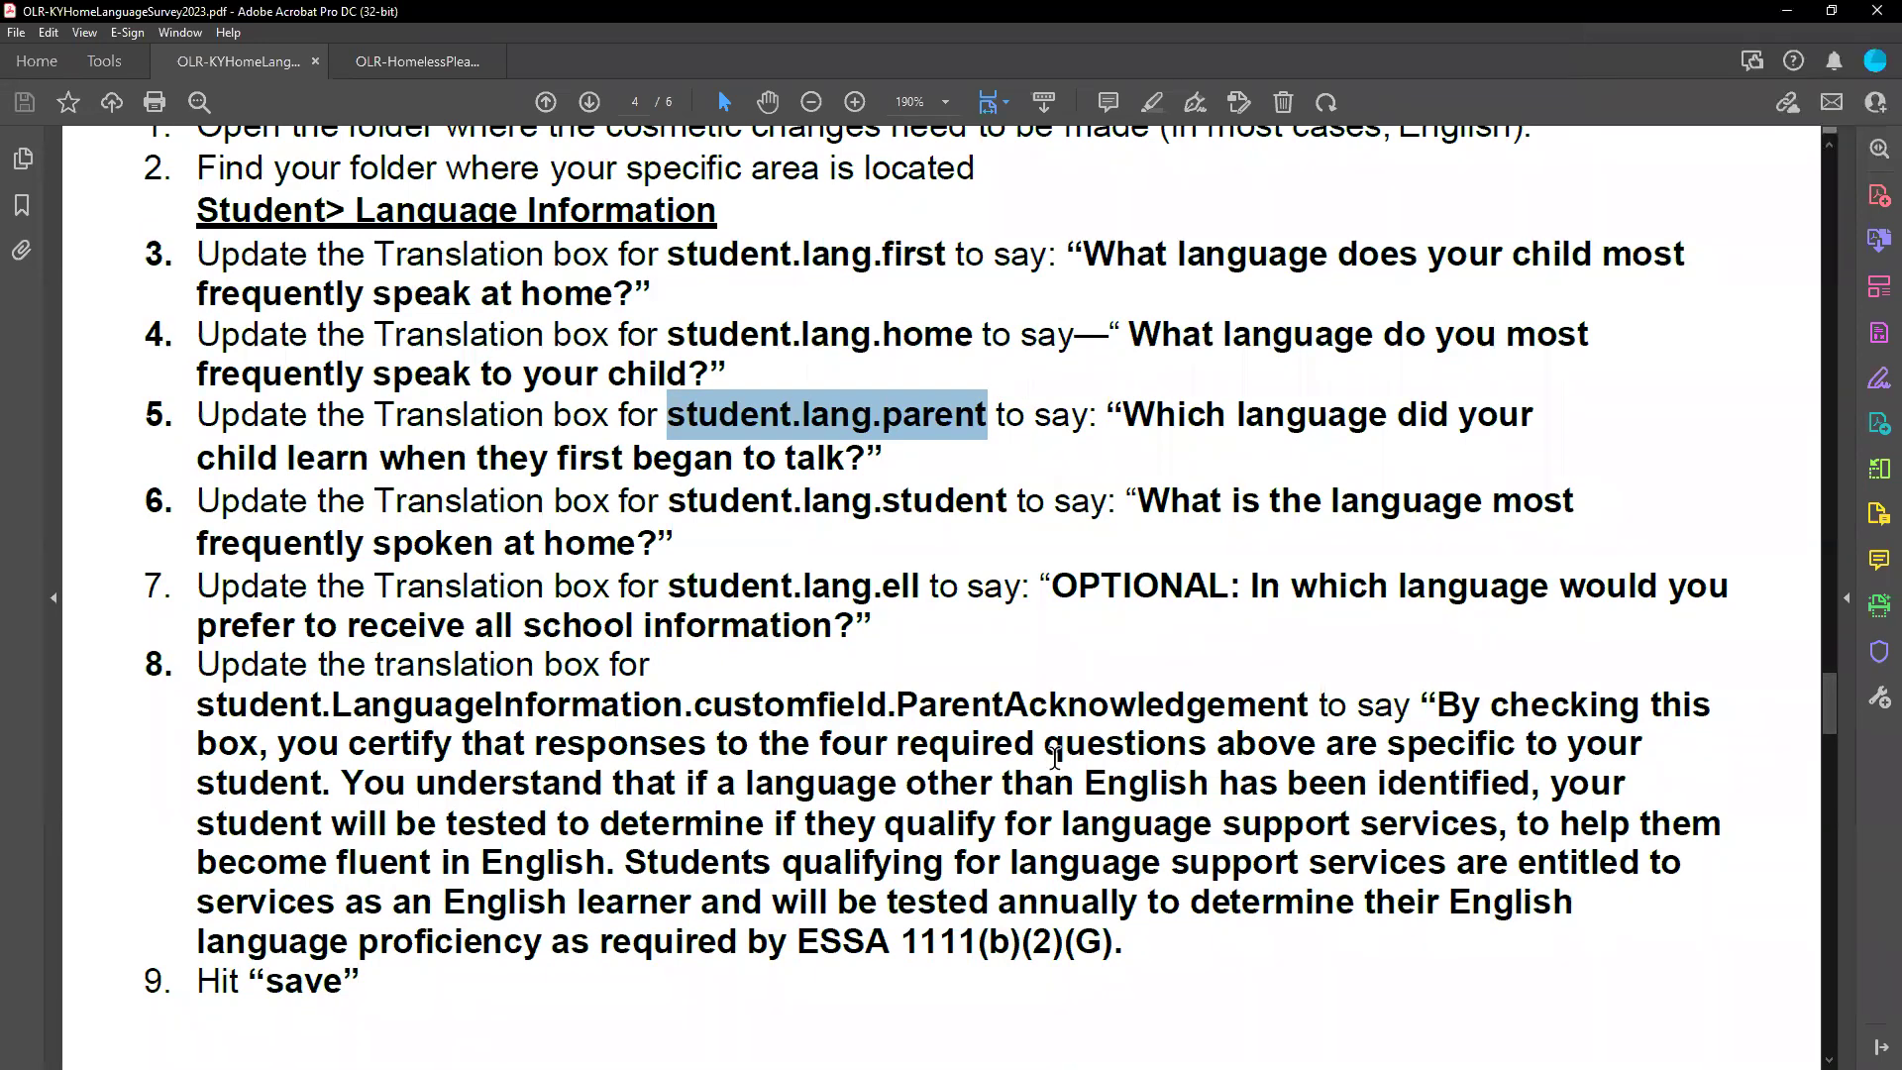
# Read Step 5 of the guide, switch to Infinite Campus, and examine the Configuration Group options in Staff Processing.
pyautogui.moveTo(1829, 718); pyautogui.dragTo(1849, 1037)
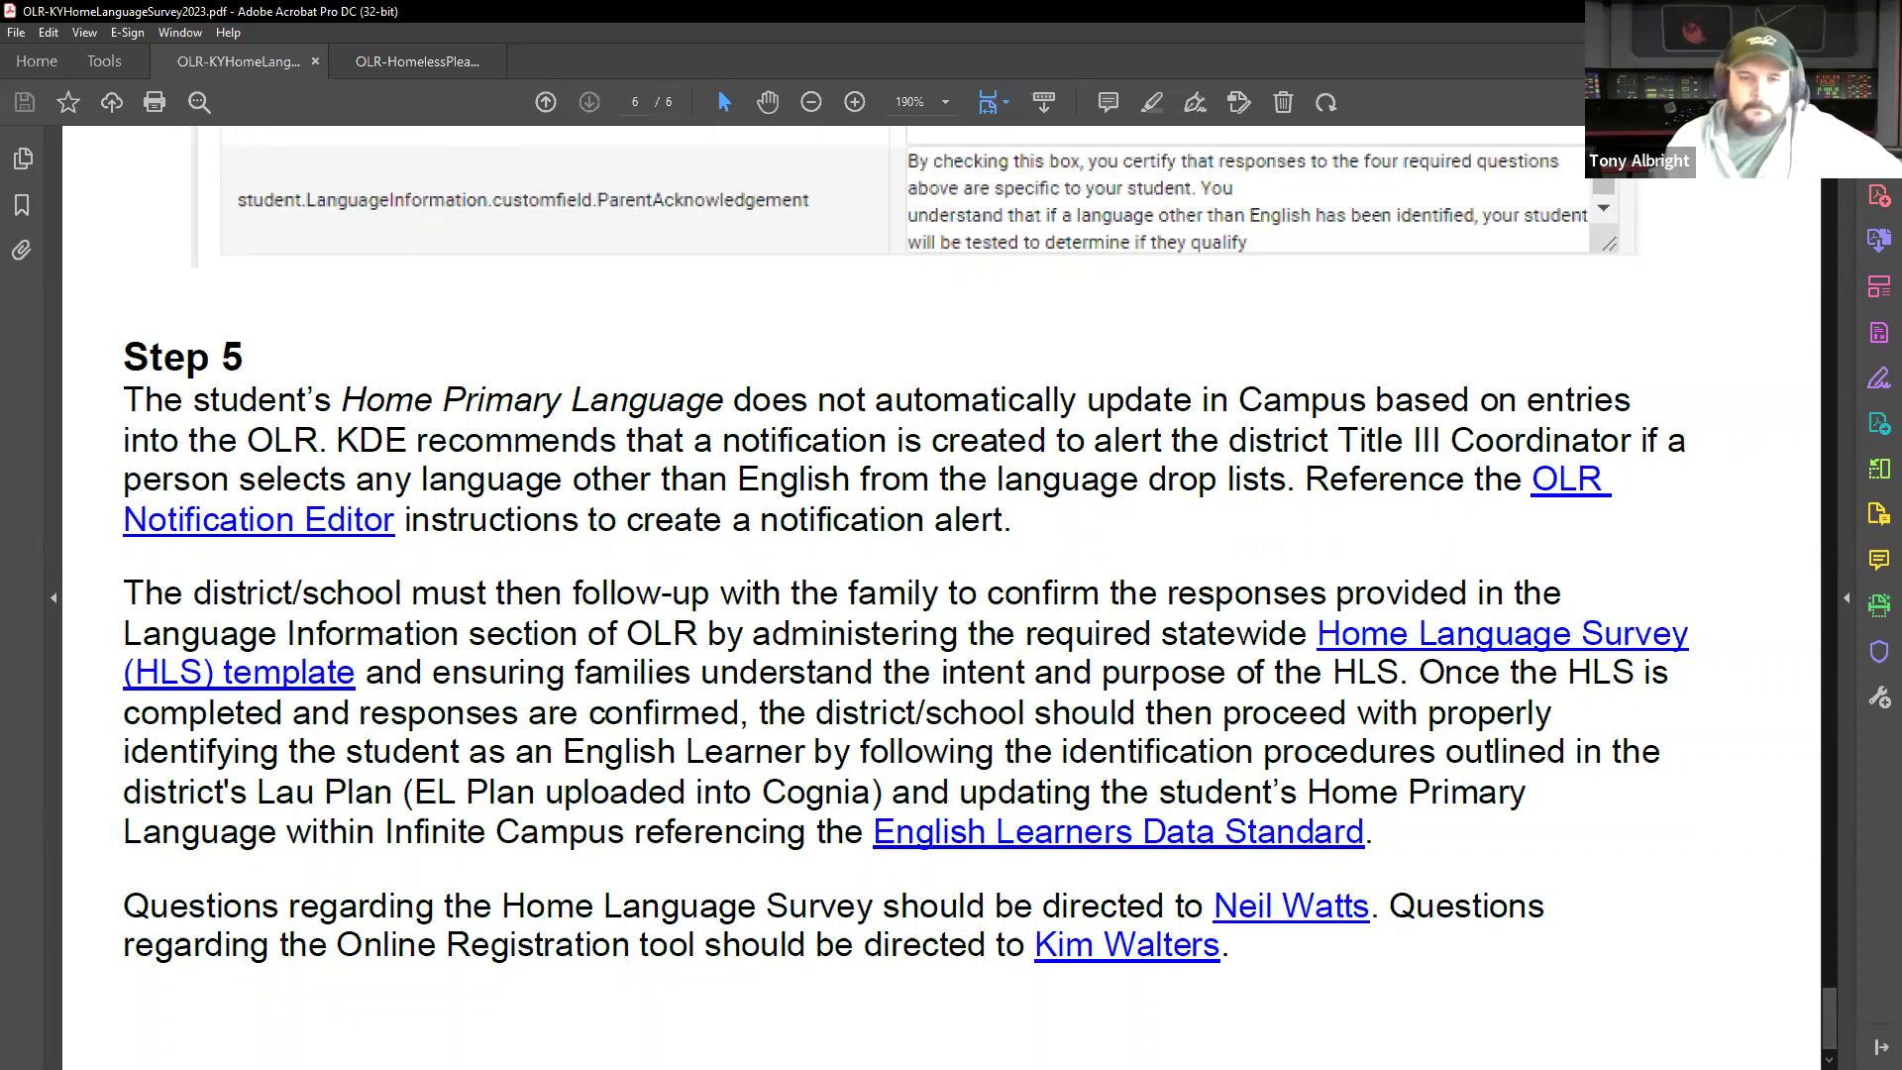
pyautogui.hotkey('alt', 'Tab')
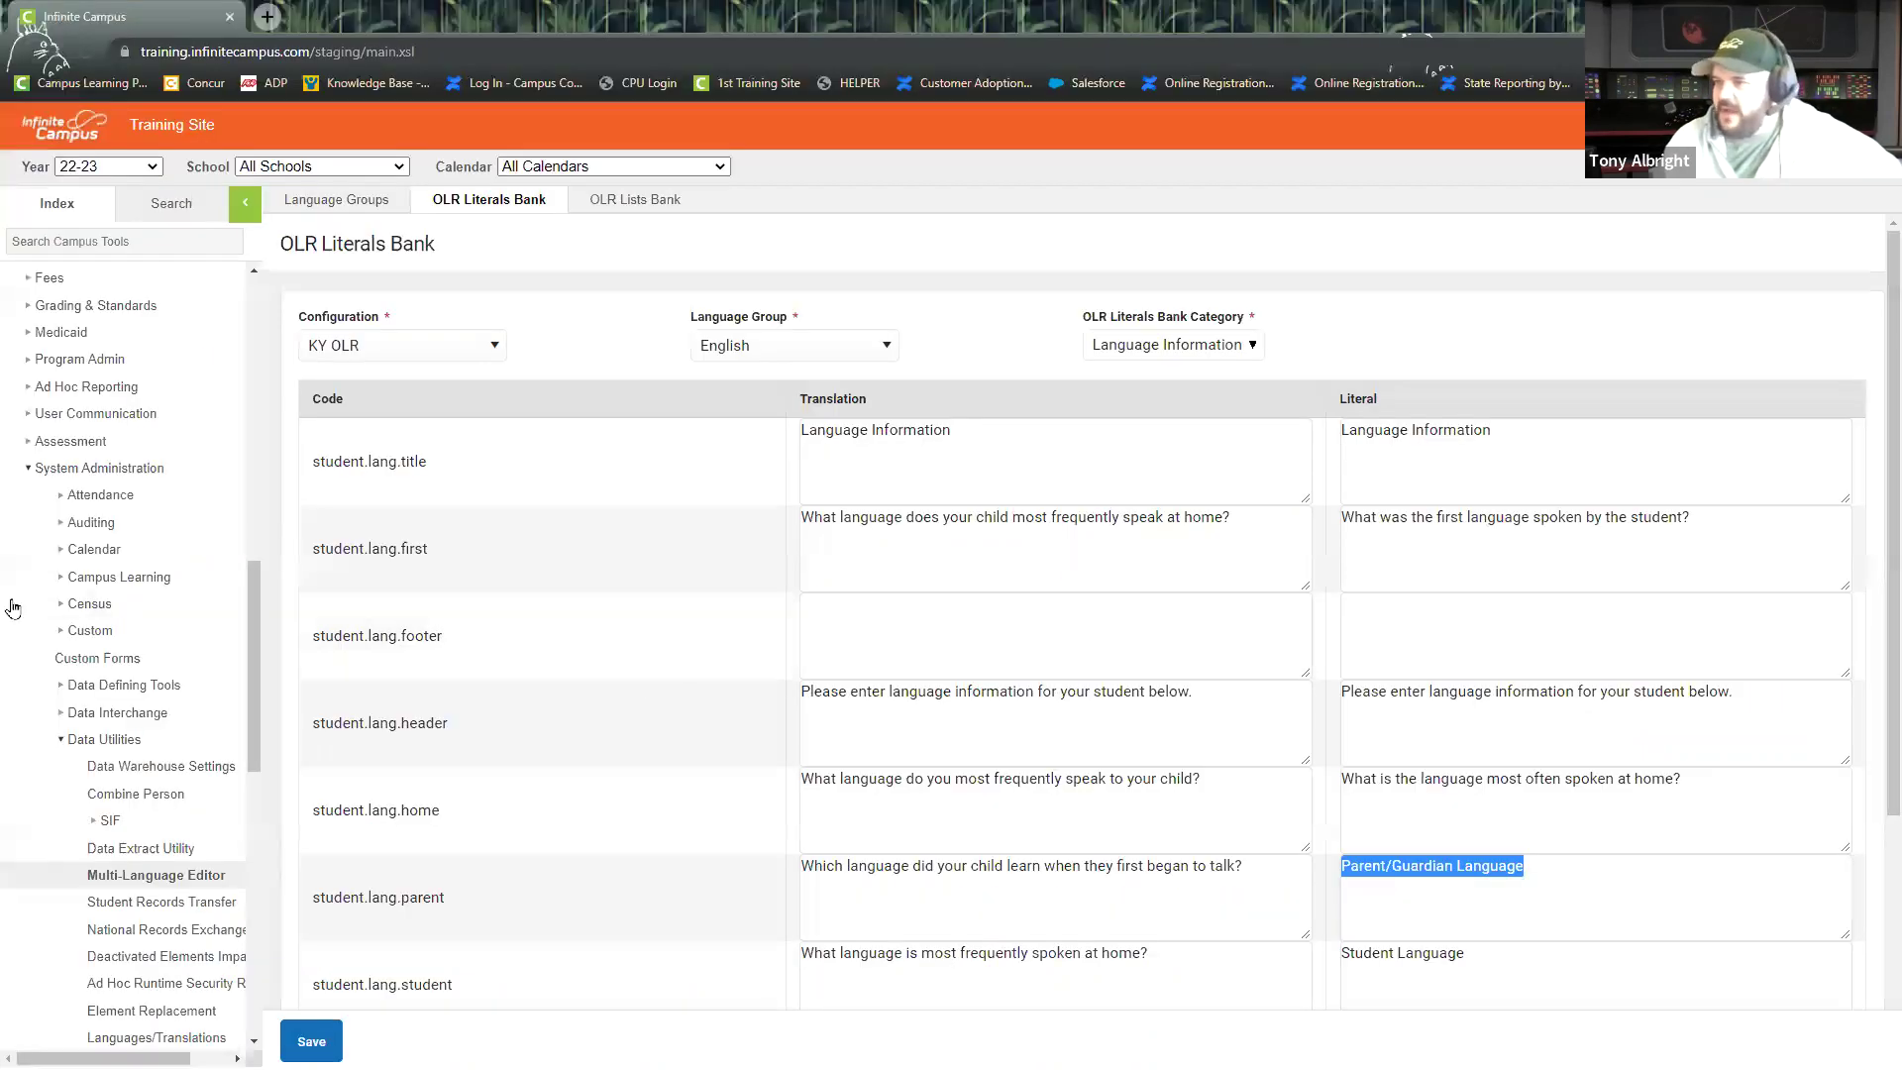
pyautogui.scroll(10, 167, 788)
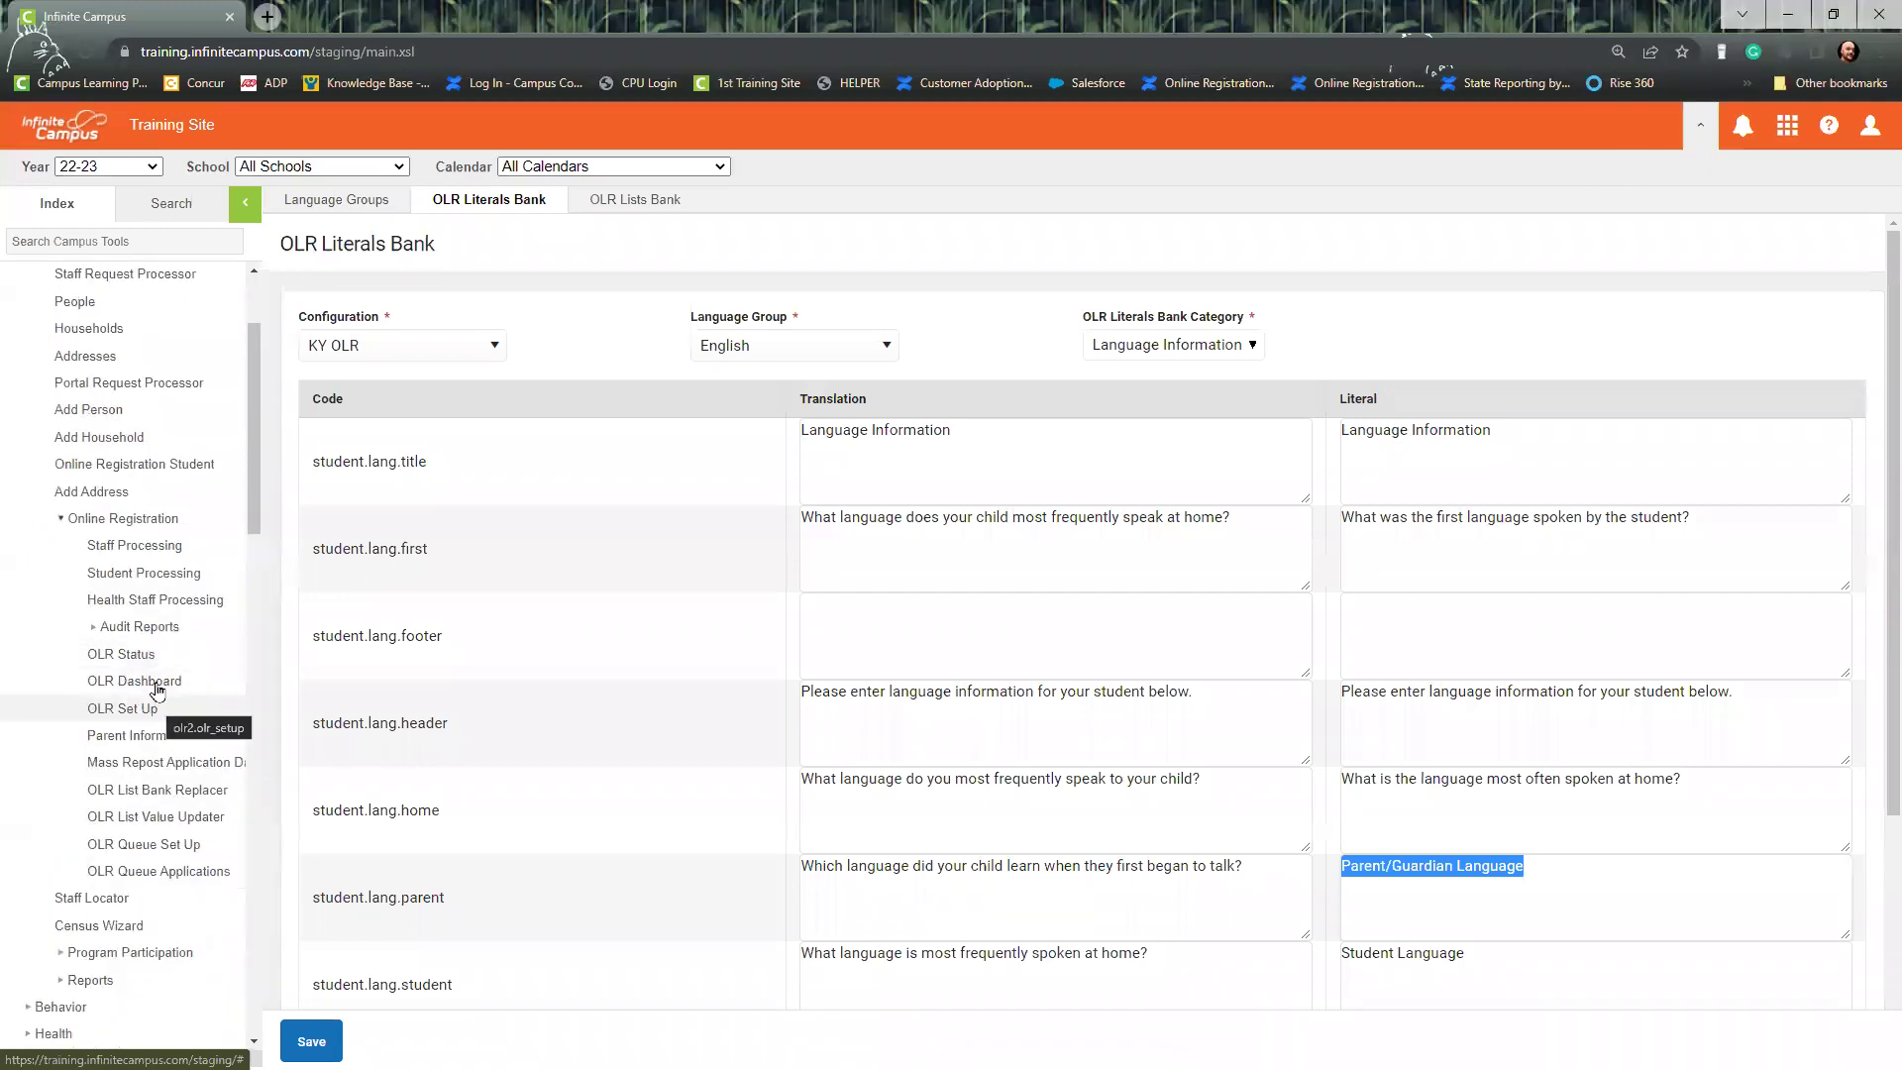
pyautogui.click(151, 550)
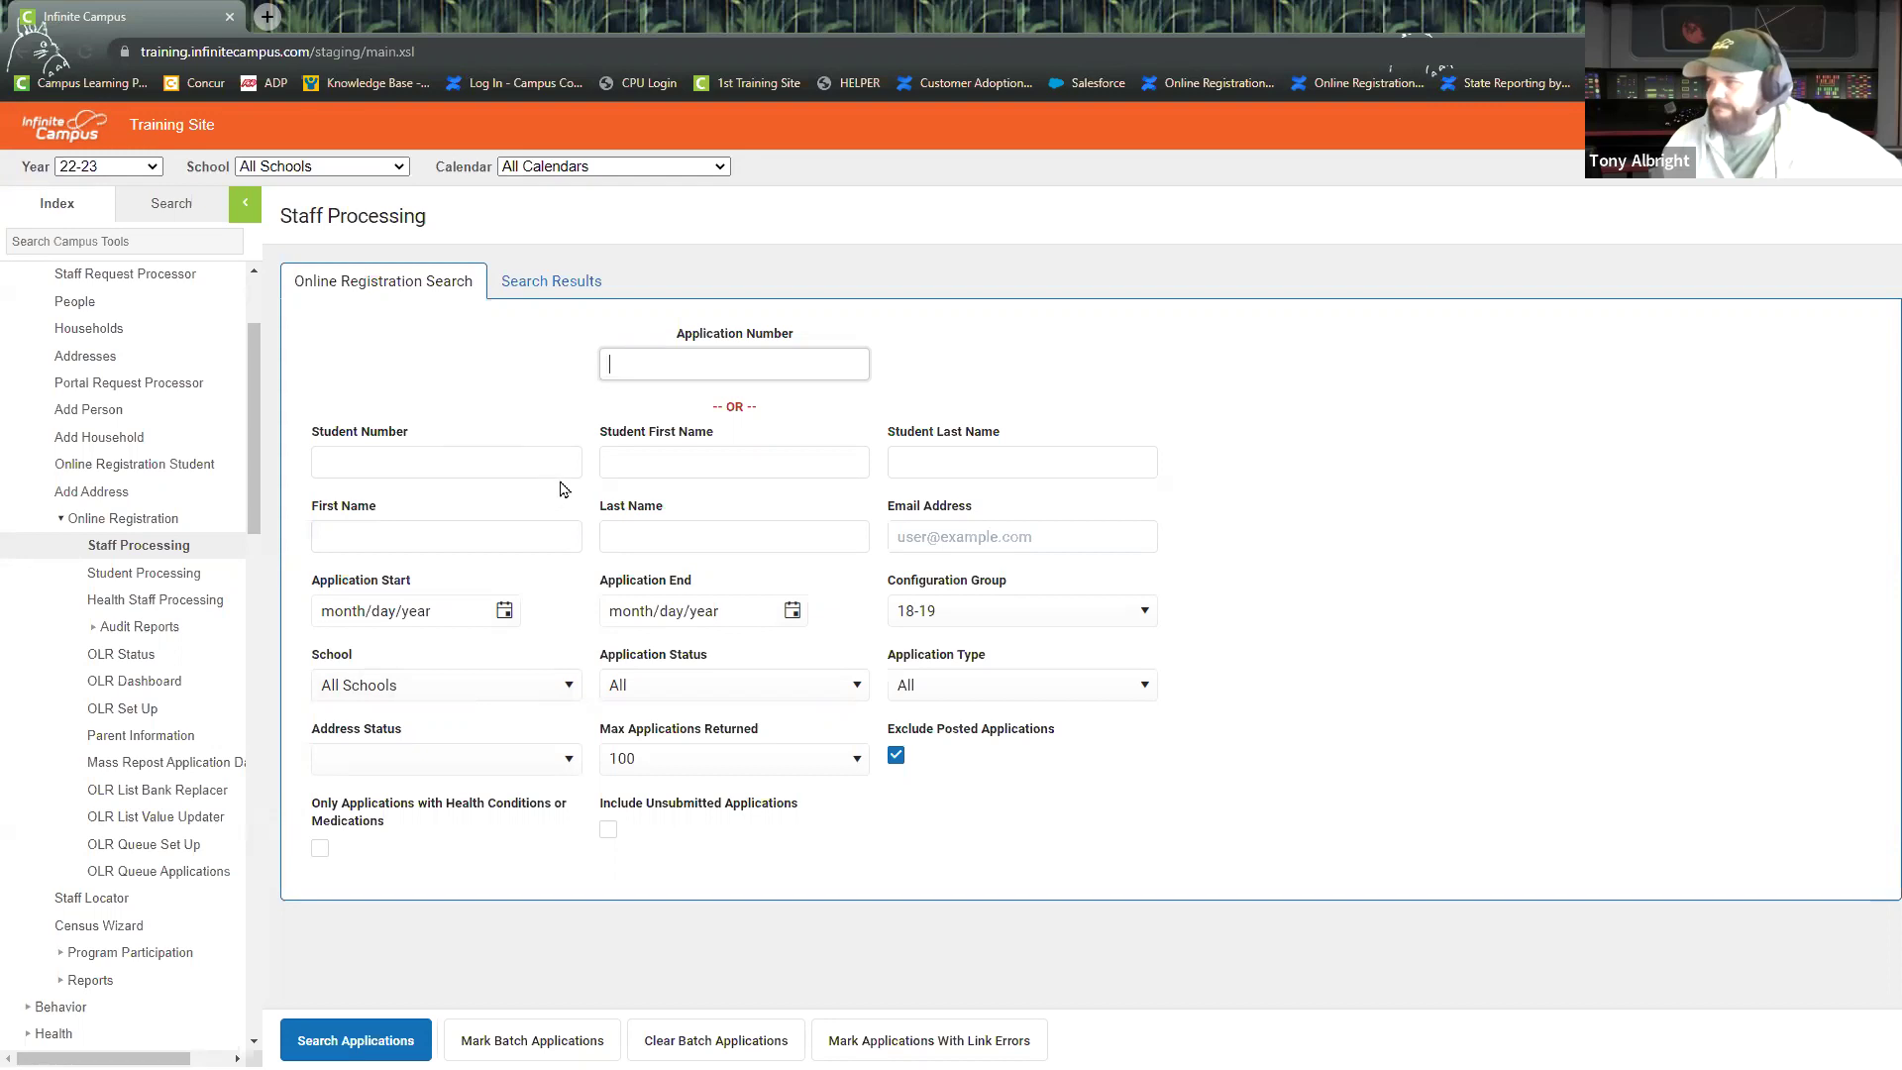
pyautogui.click(1092, 611)
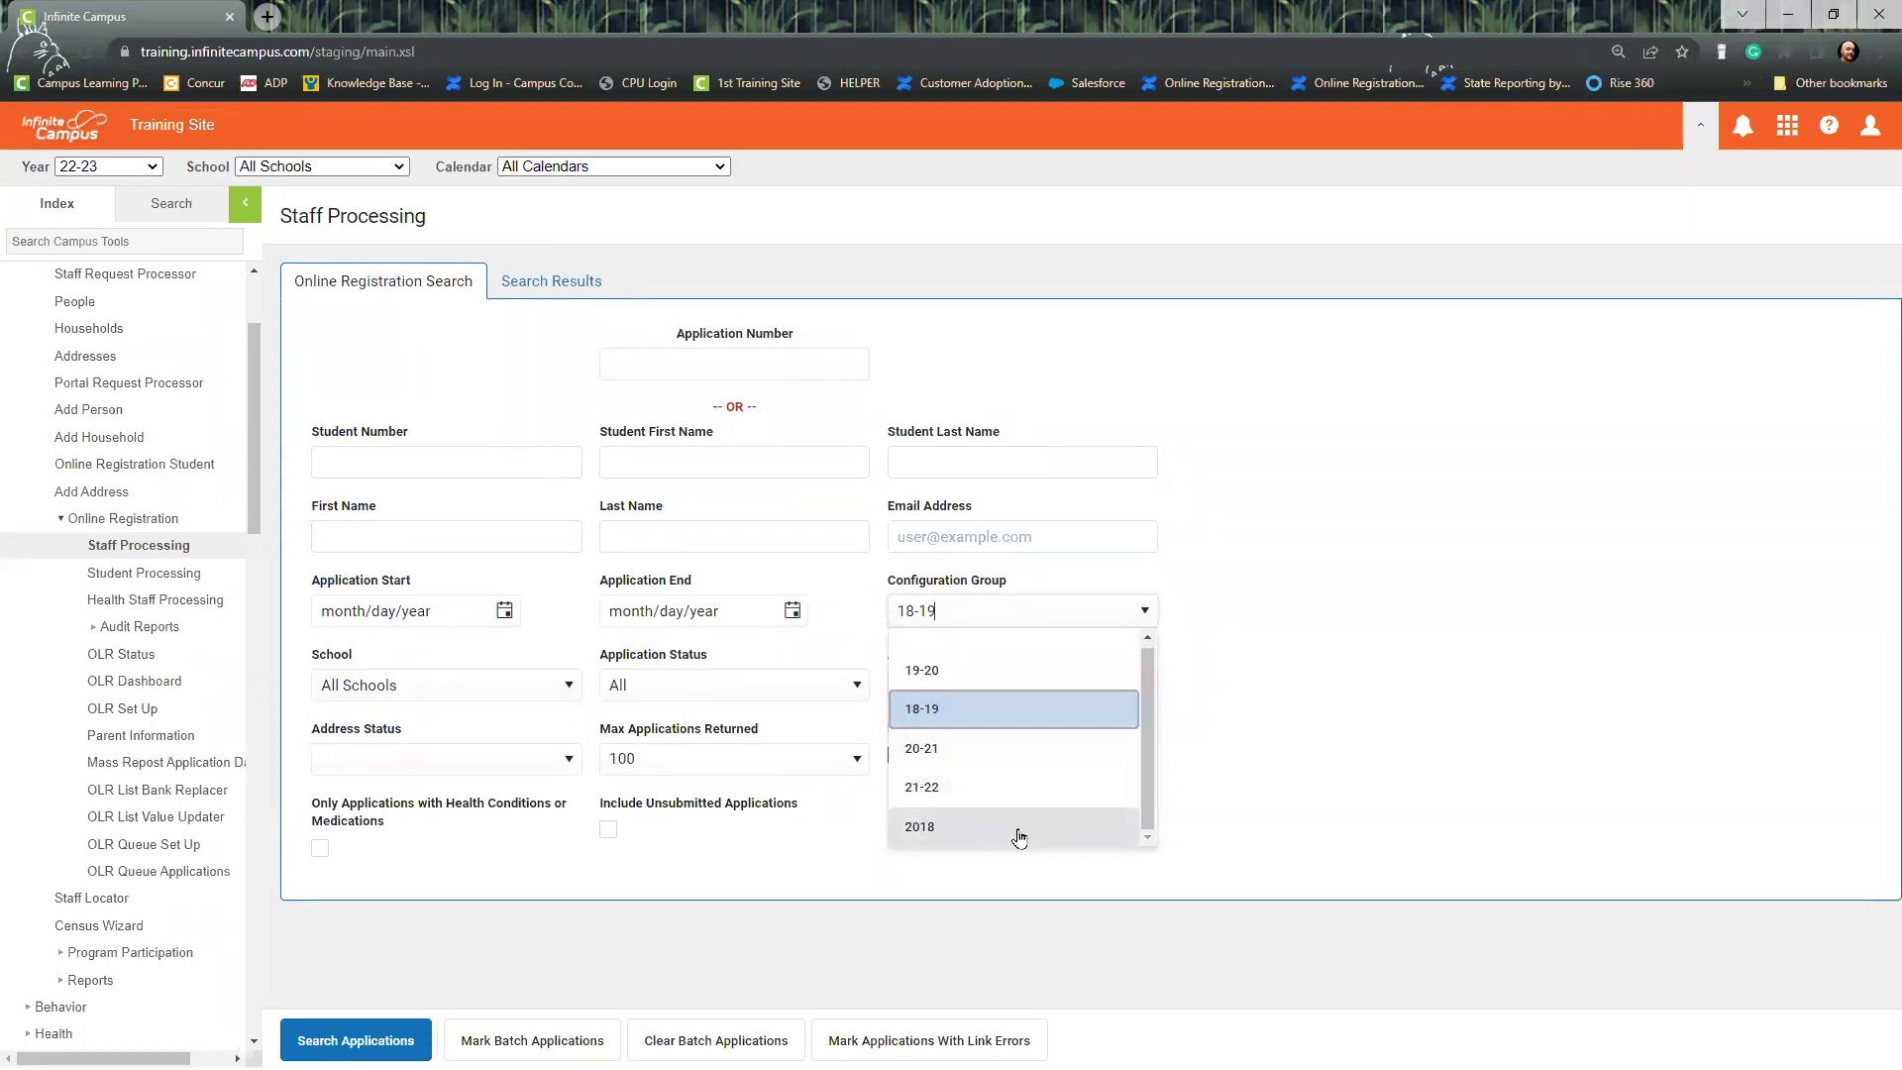
pyautogui.click(1483, 749)
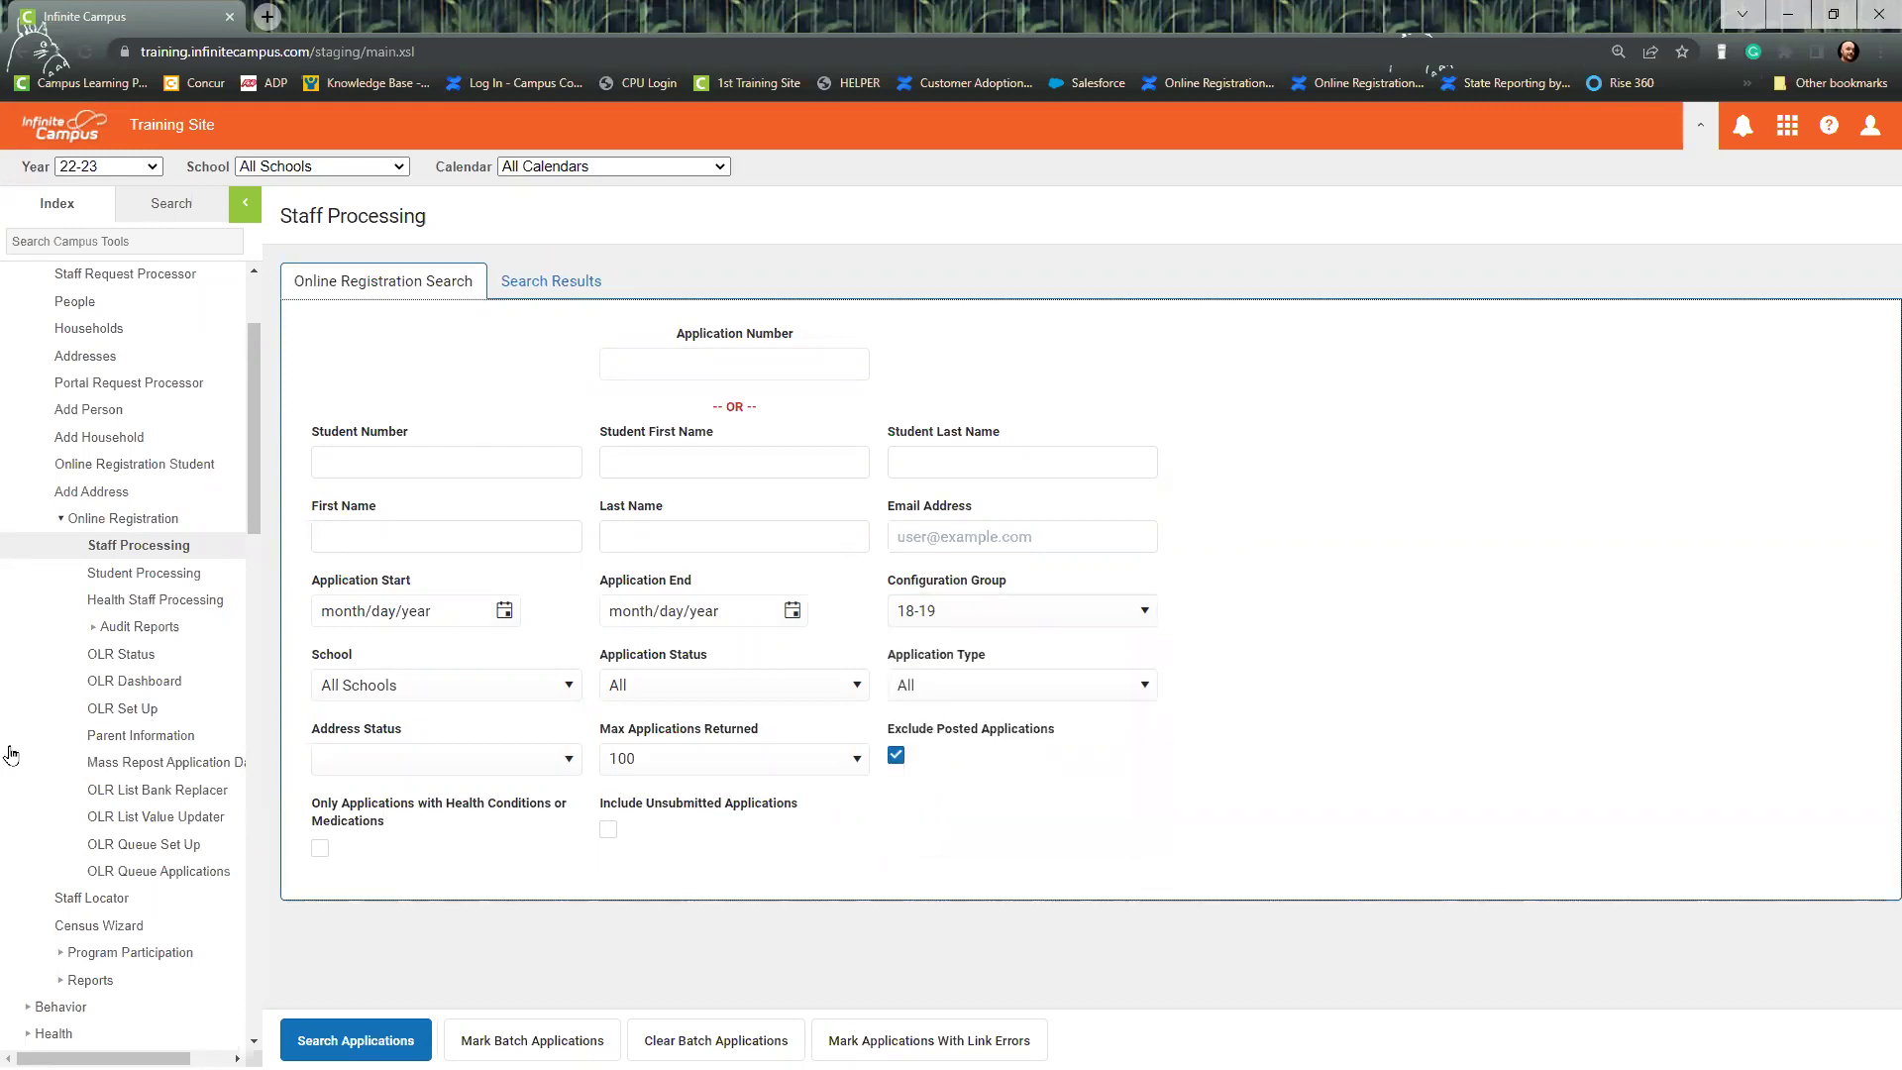
# Return to the Multi-Language Editor's OLR Literals Bank and show the Student > Language Information category for KY OLR in English.
pyautogui.scroll(-10, 111, 606)
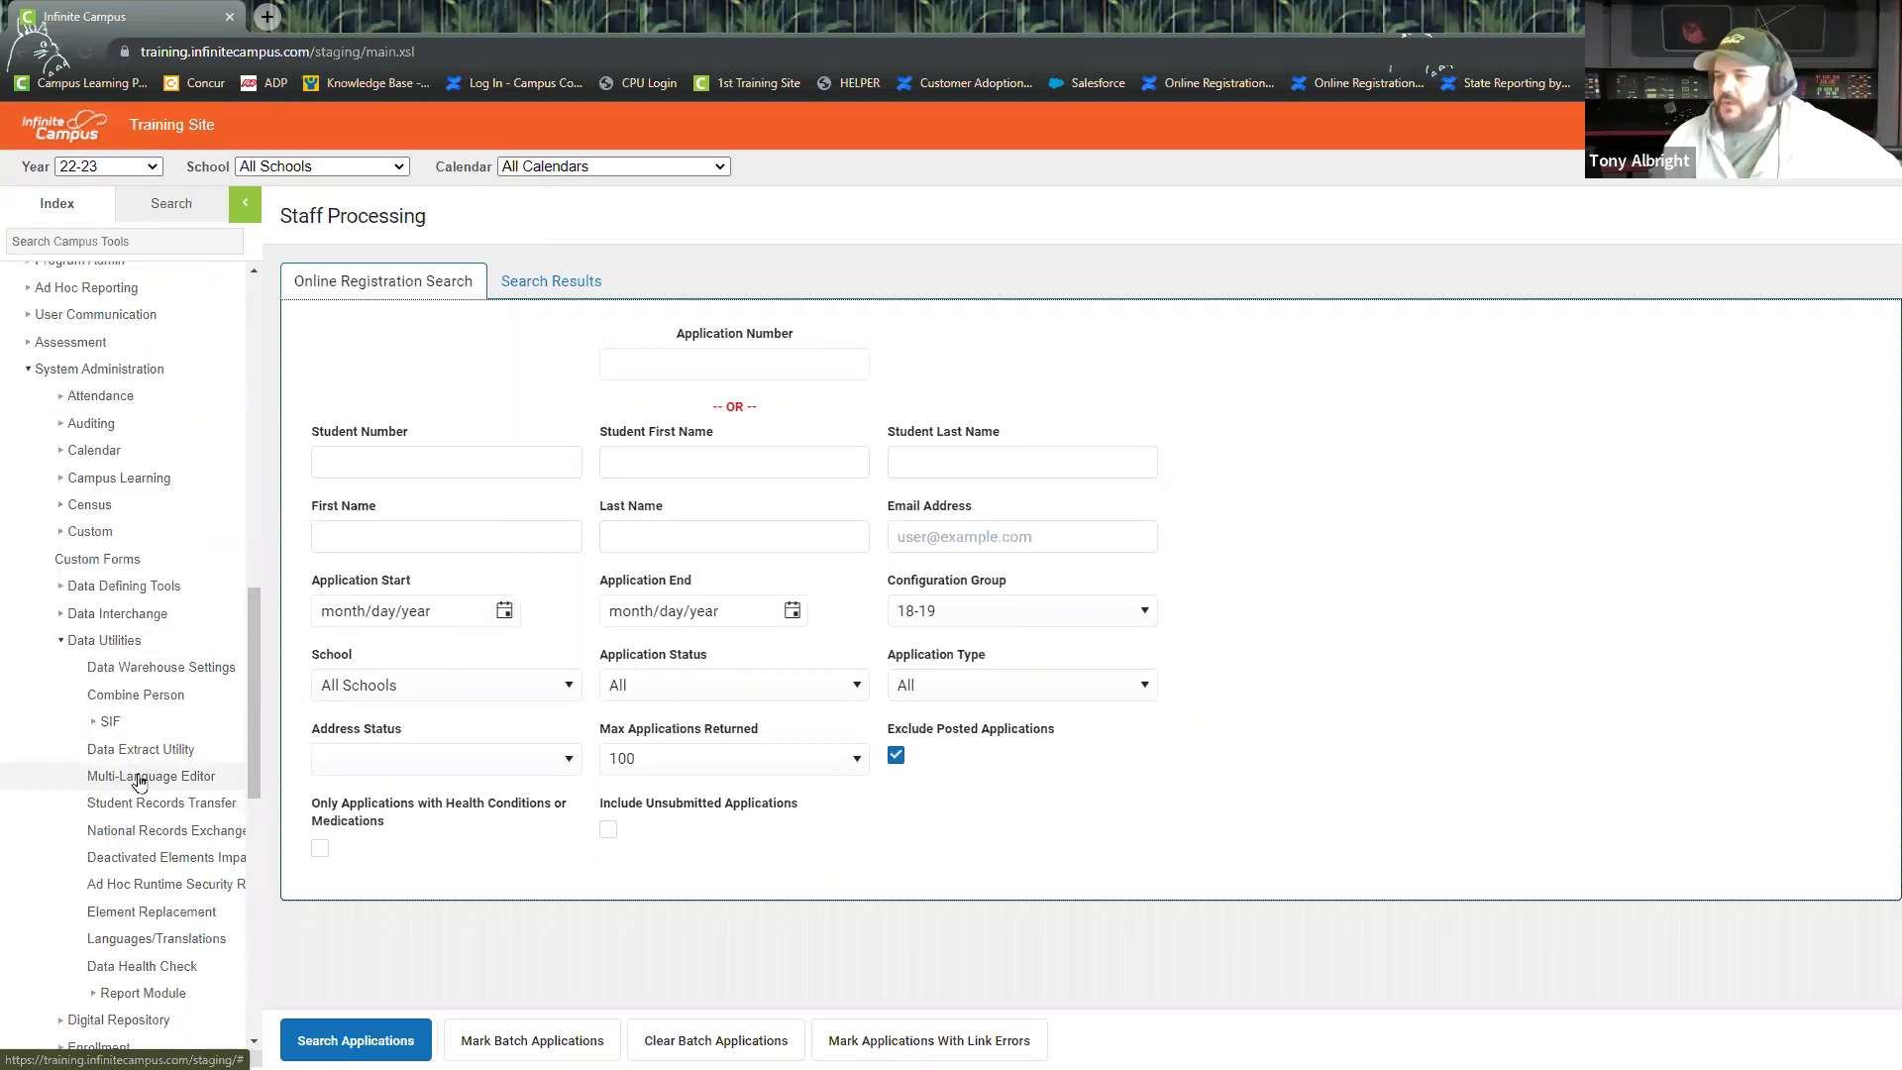
pyautogui.click(144, 779)
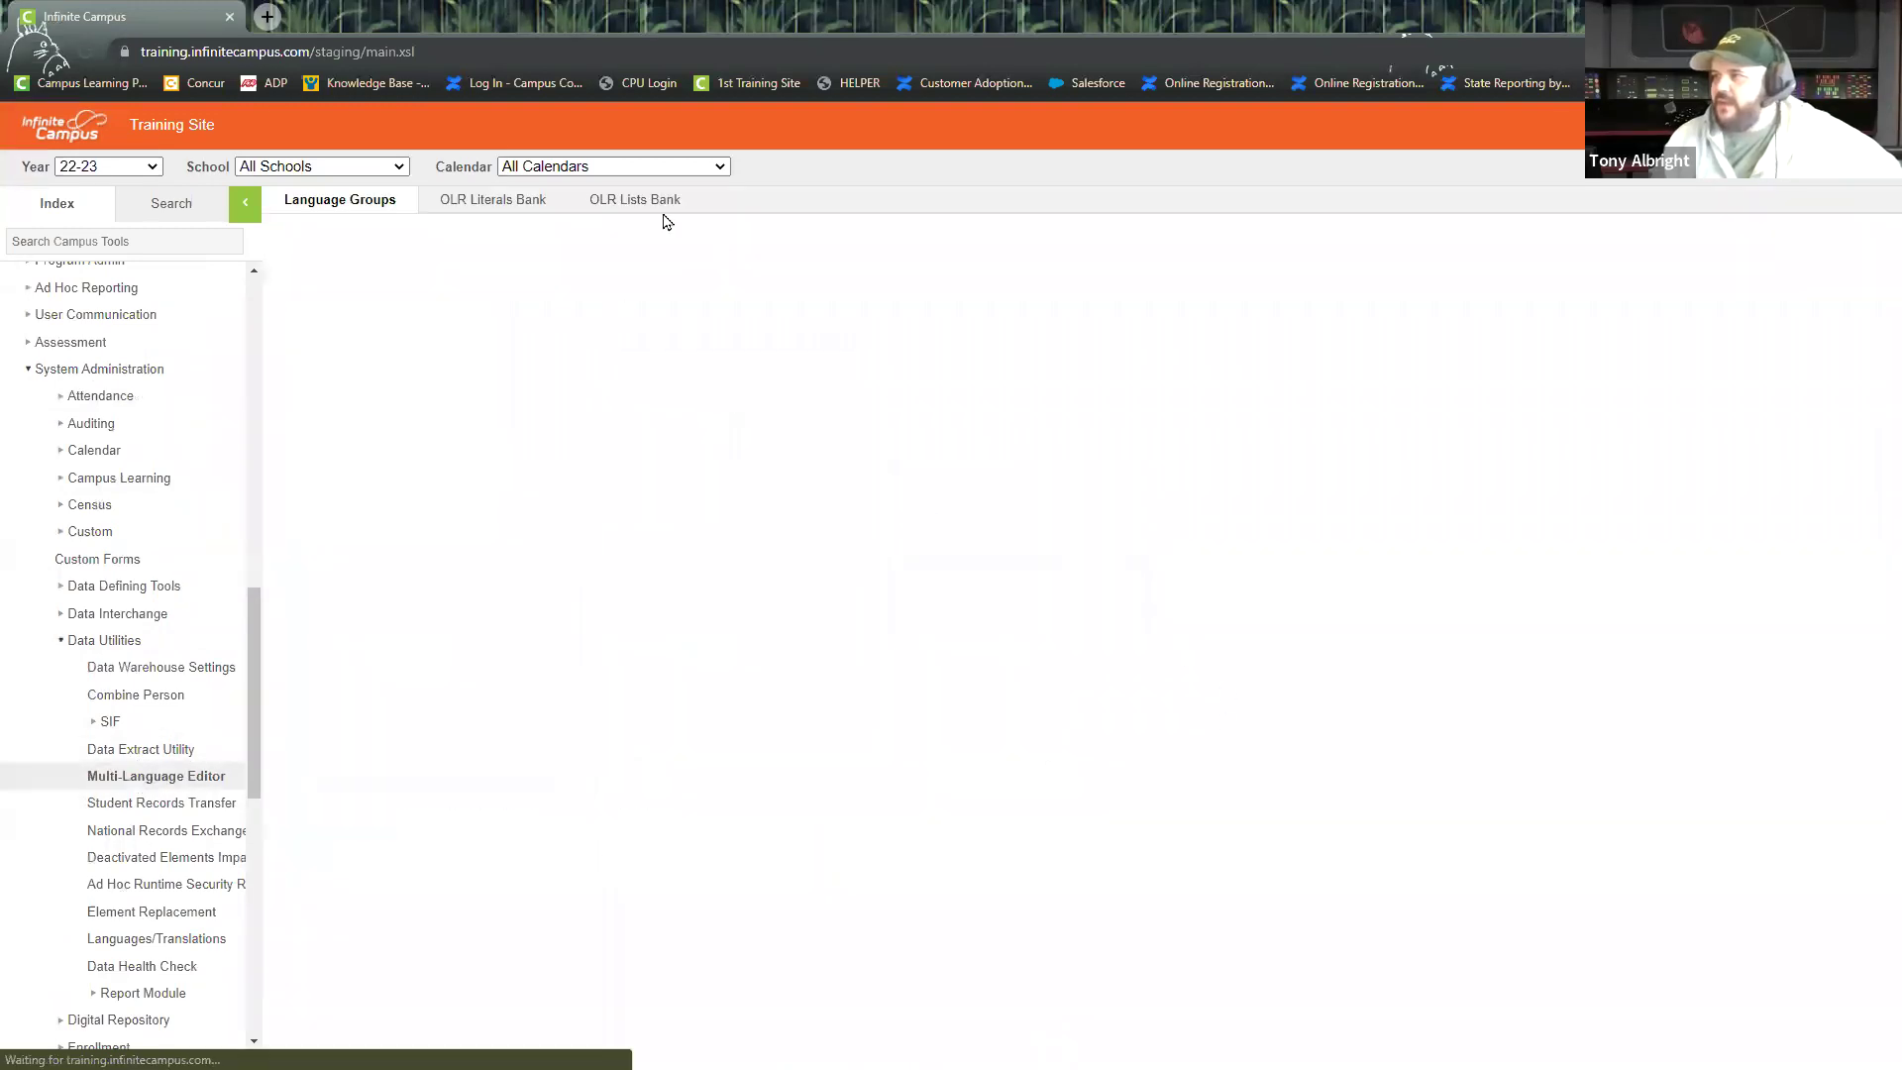
pyautogui.click(496, 199)
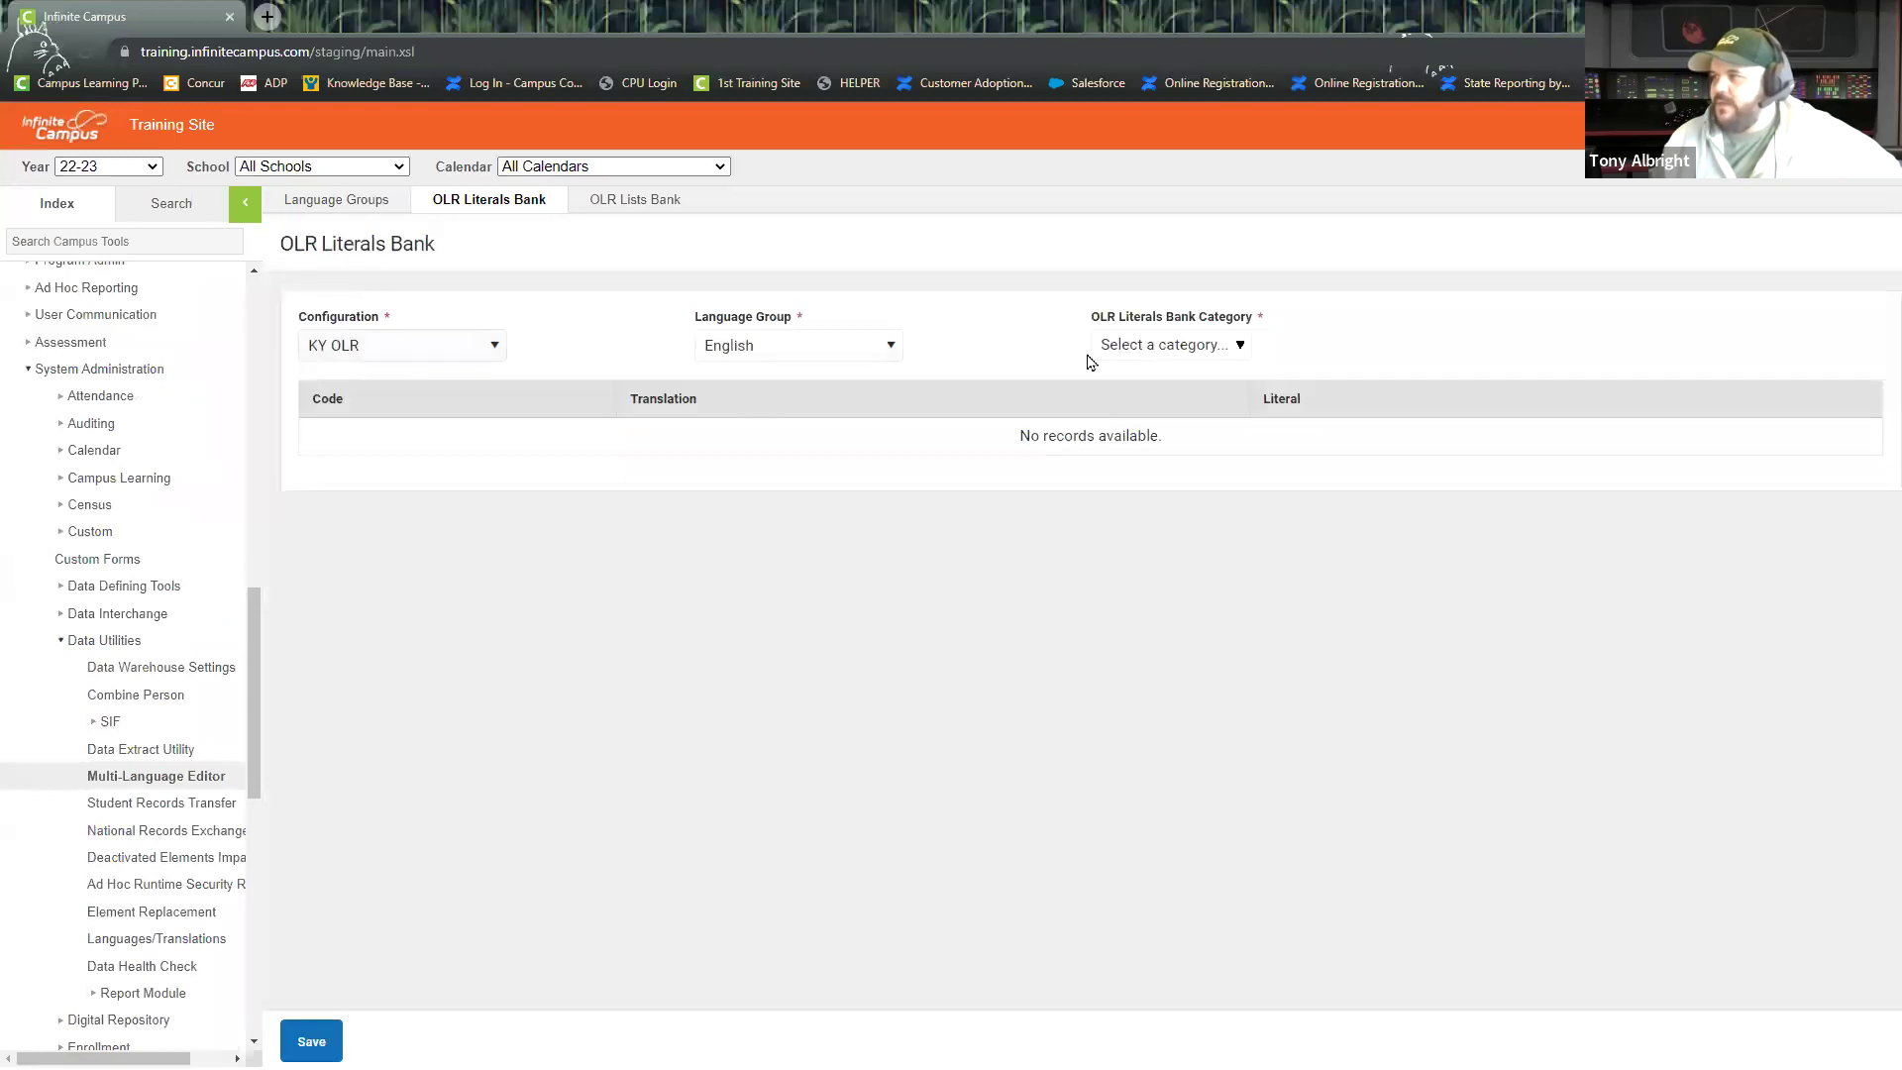
pyautogui.click(1206, 348)
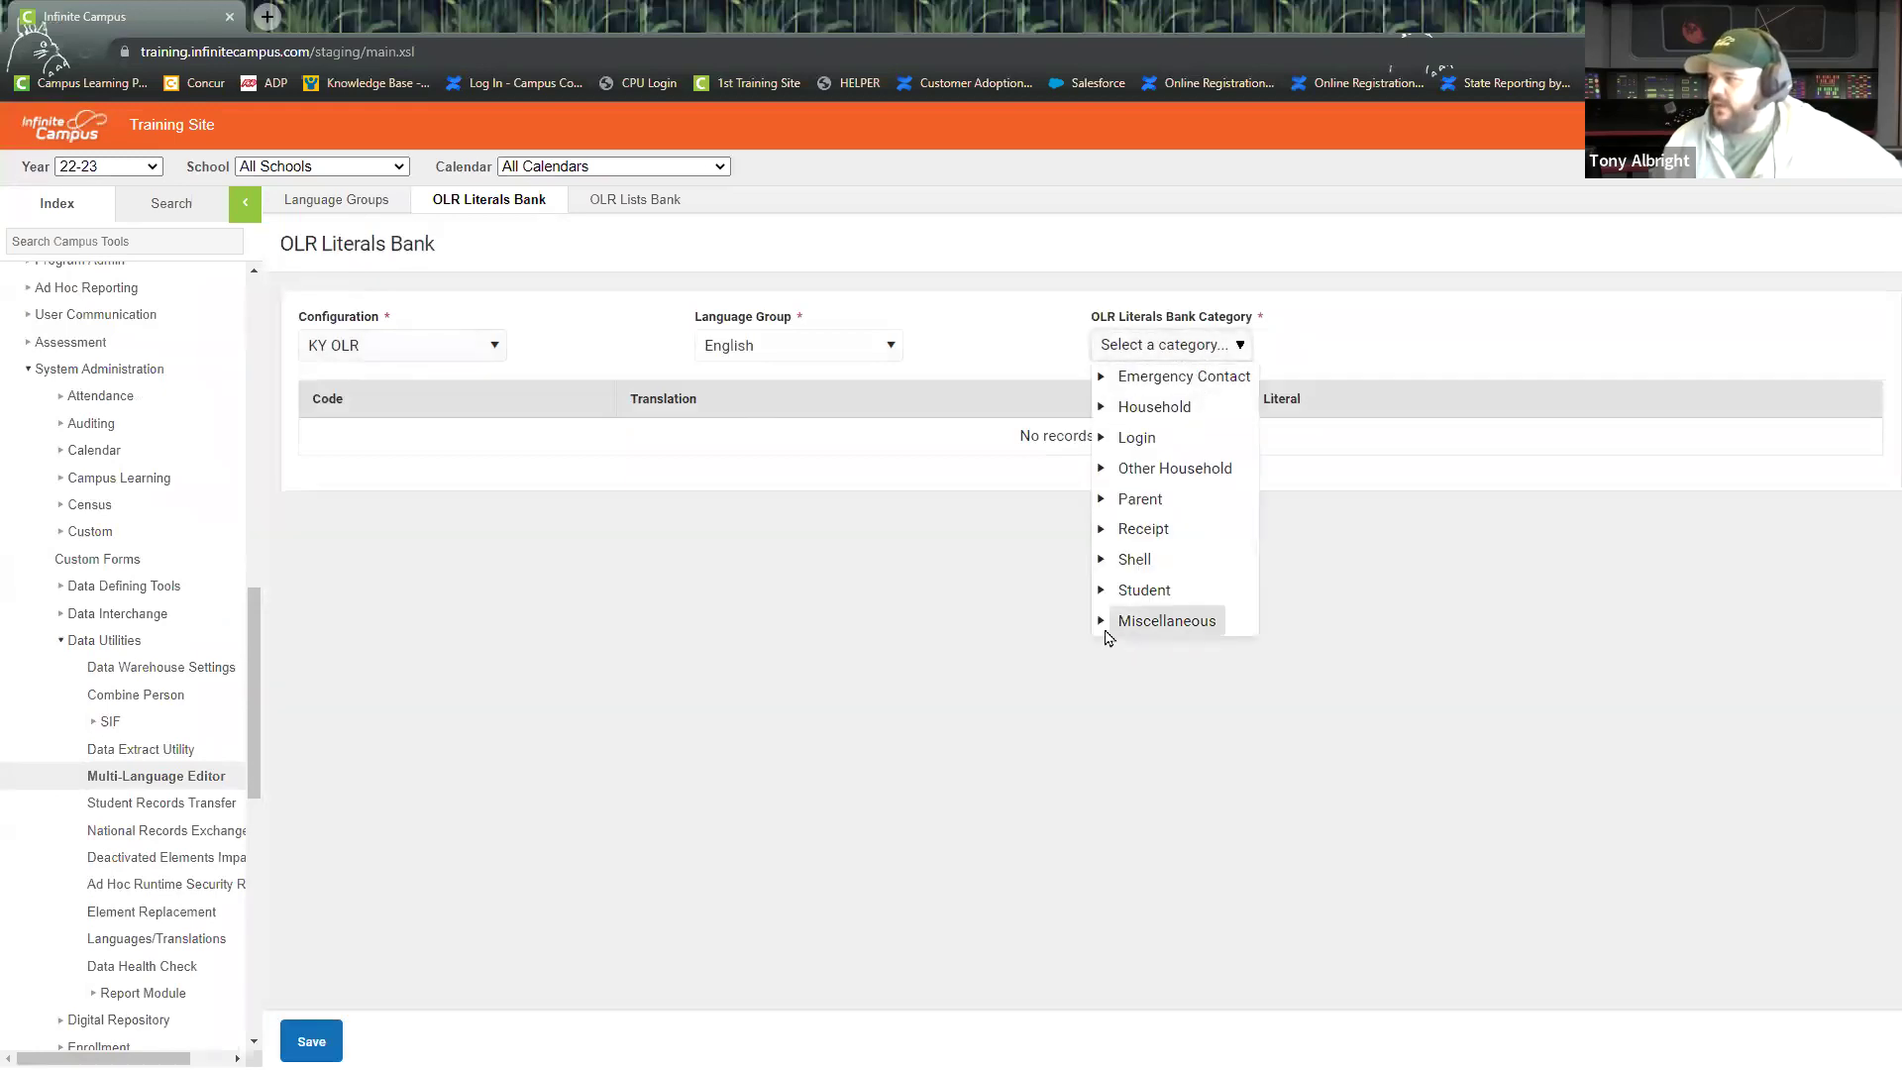
pyautogui.click(1100, 592)
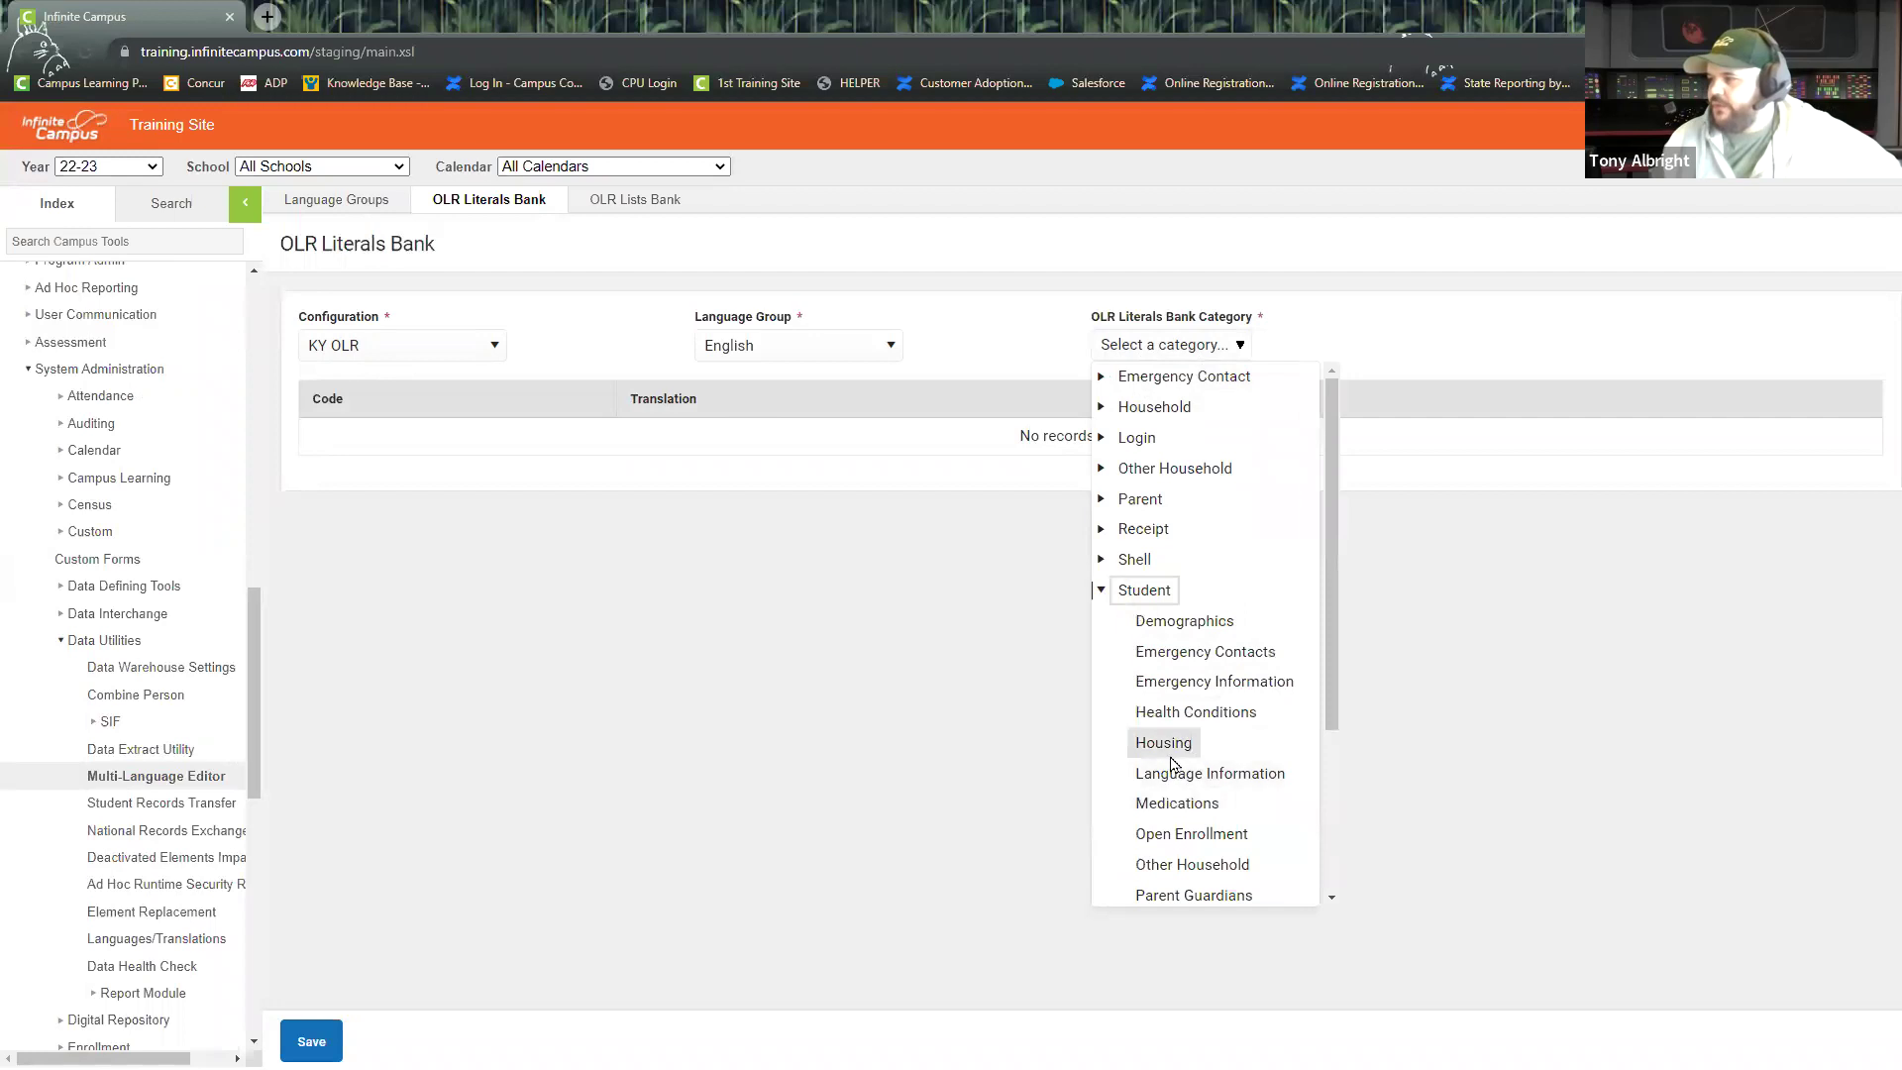
pyautogui.click(1180, 775)
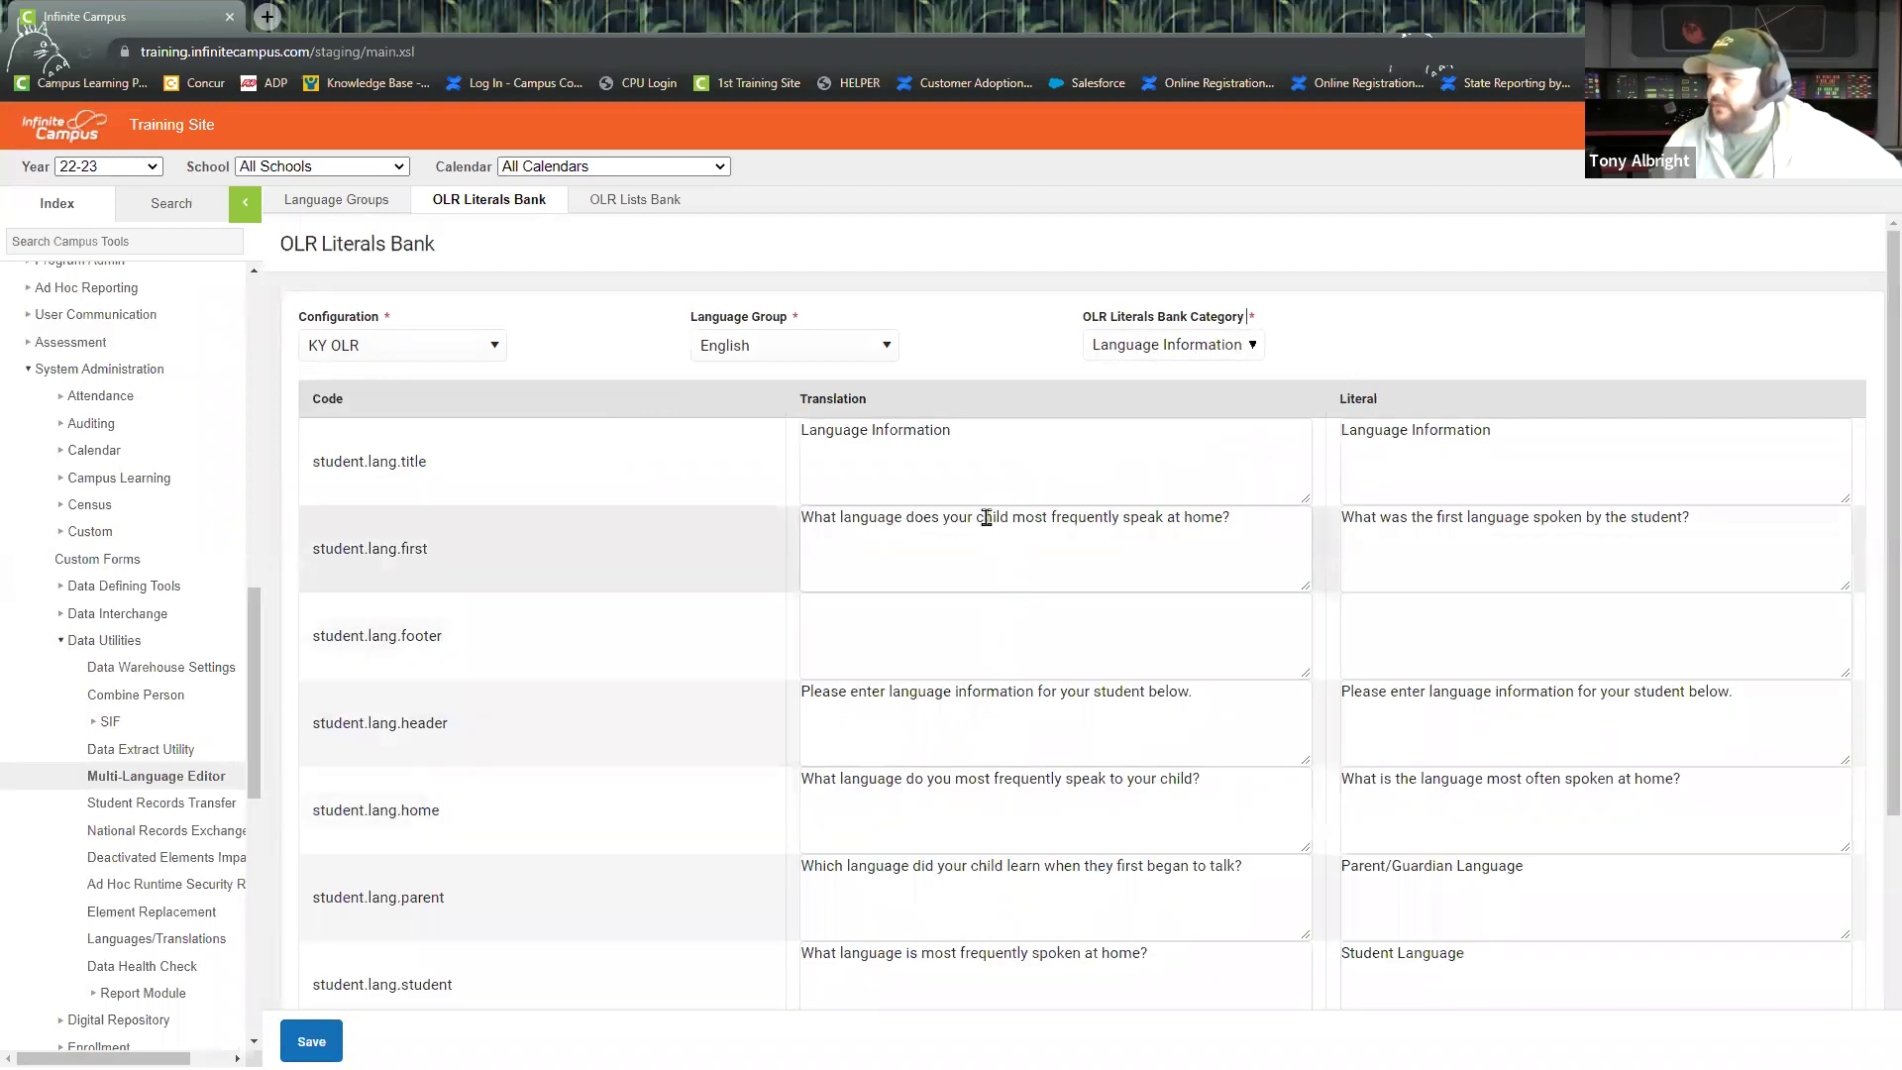
# Examine the translations and literals of the Language Information codes, from student.lang.title through the ParentAcknowledgement custom field.
pyautogui.scroll(-4, 988, 494)
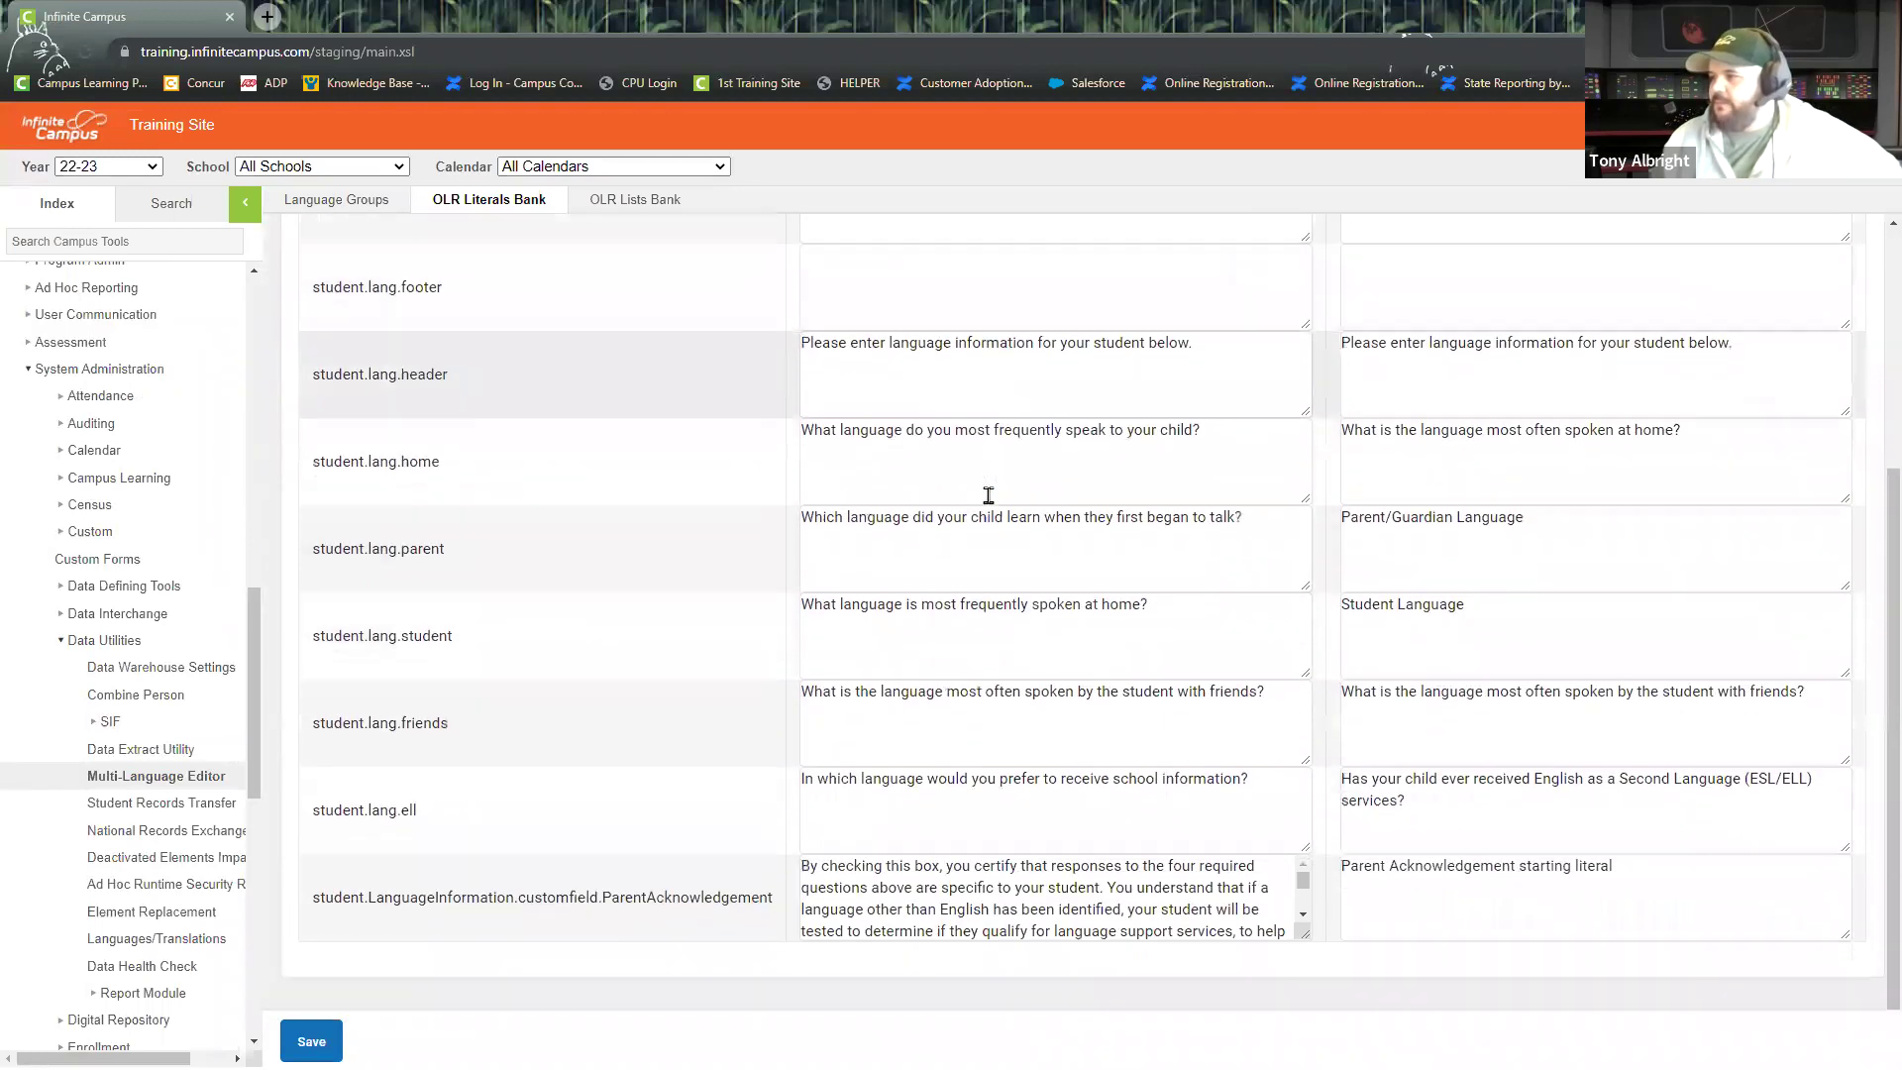
pyautogui.scroll(2, 987, 493)
pyautogui.scroll(1, 988, 493)
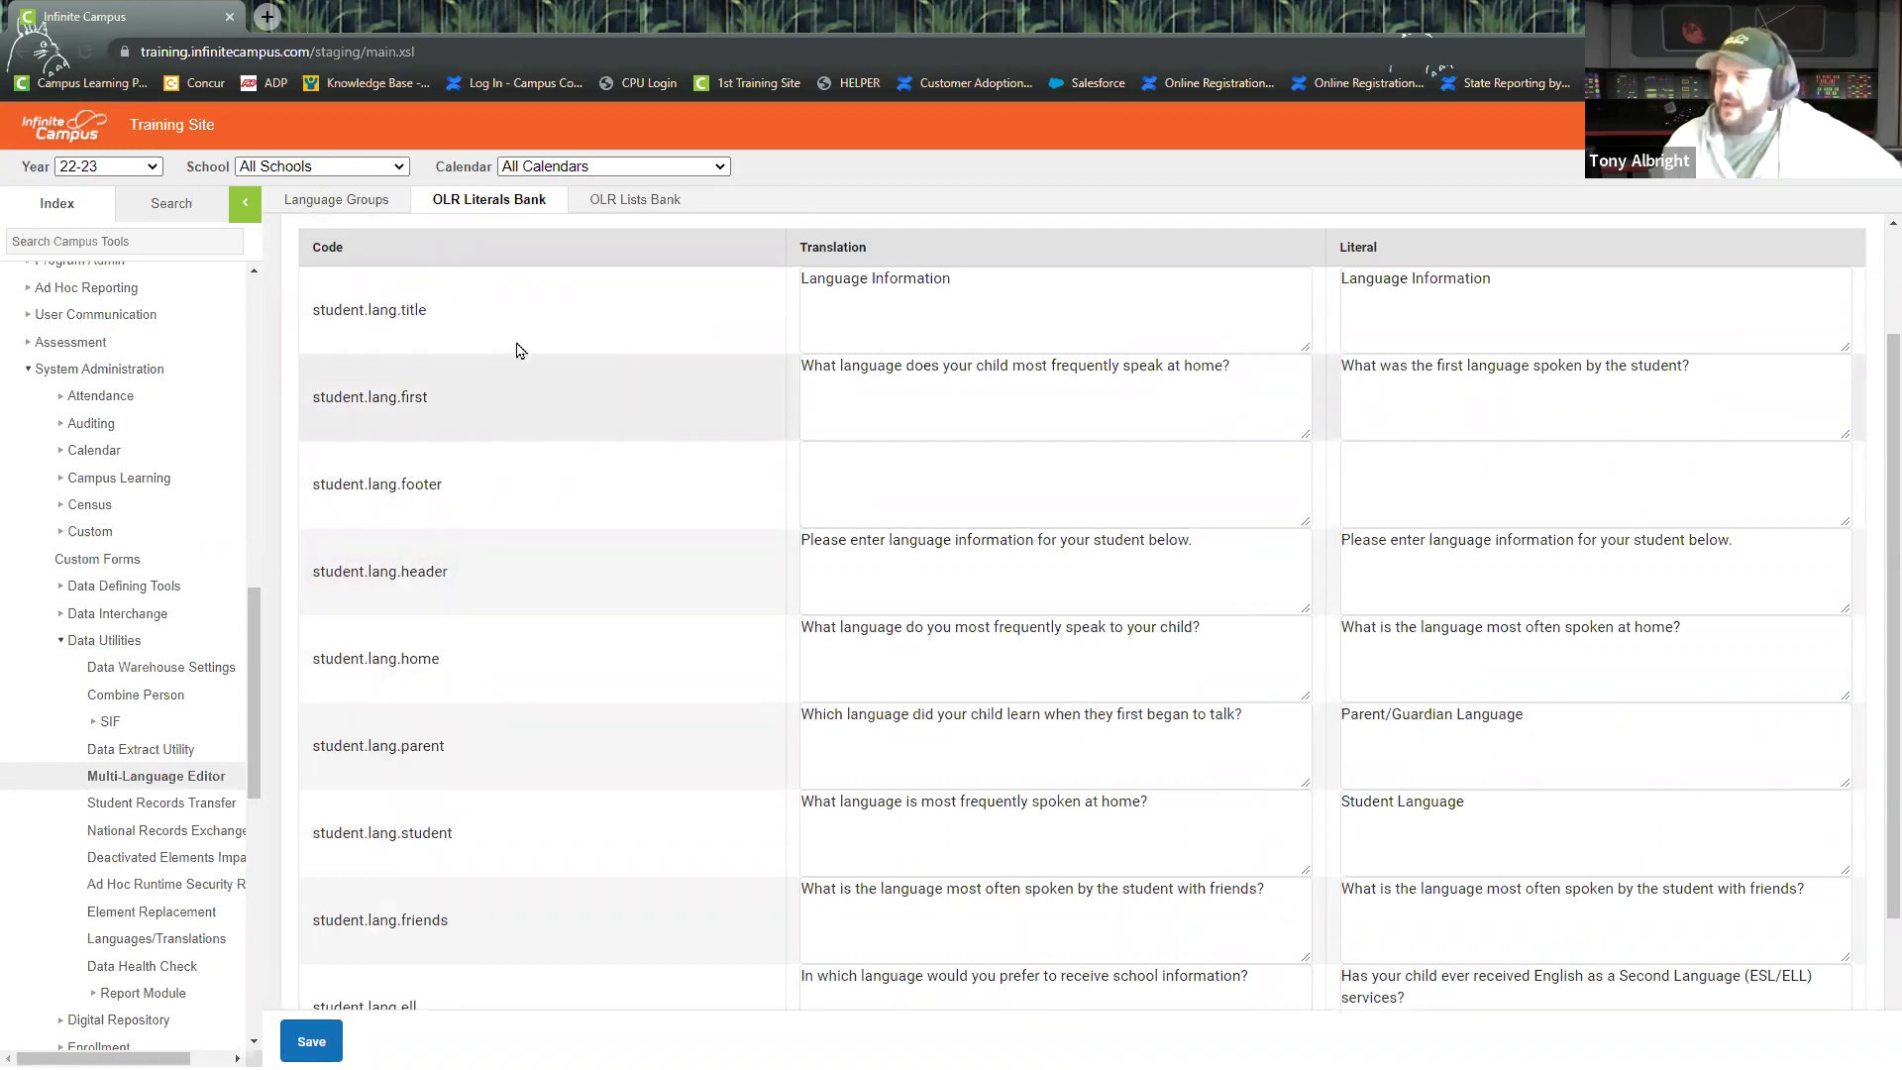
pyautogui.scroll(-1, 538, 388)
pyautogui.scroll(-1, 538, 391)
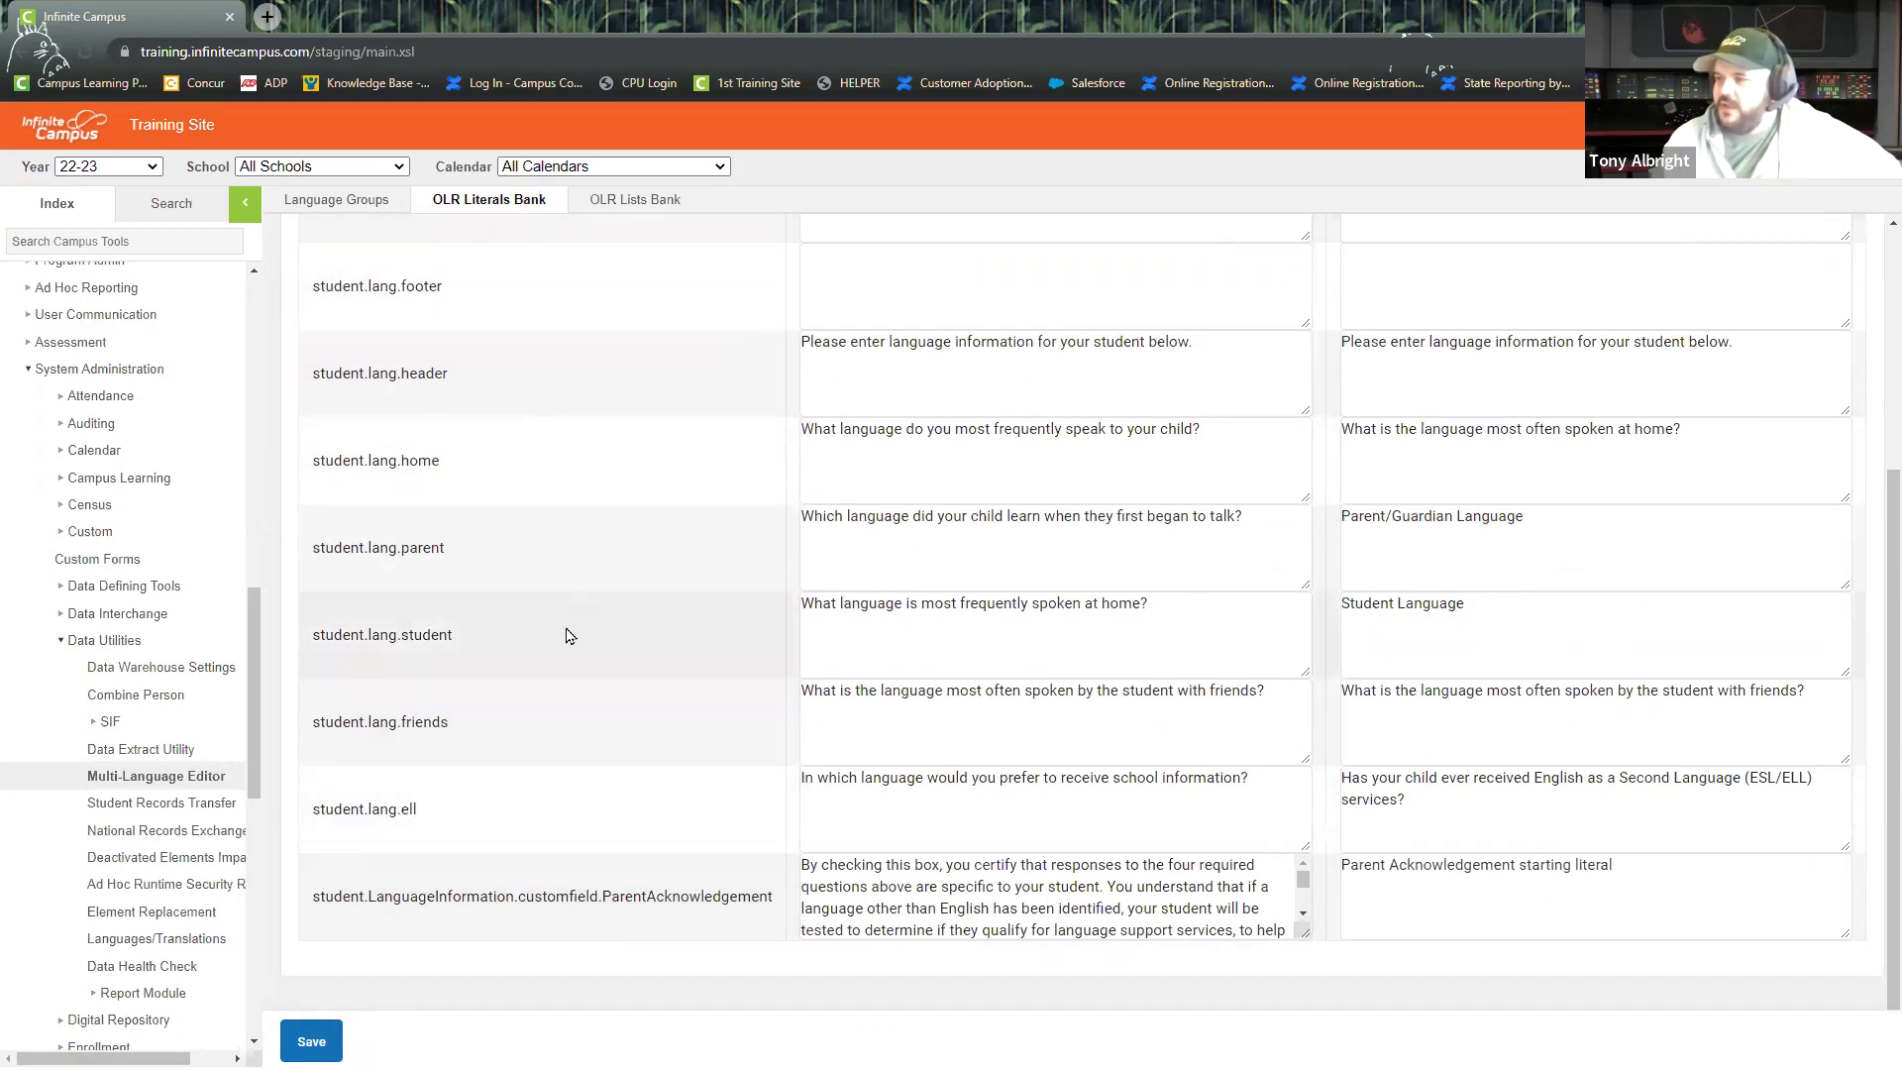
pyautogui.scroll(2, 572, 619)
pyautogui.scroll(3, 576, 618)
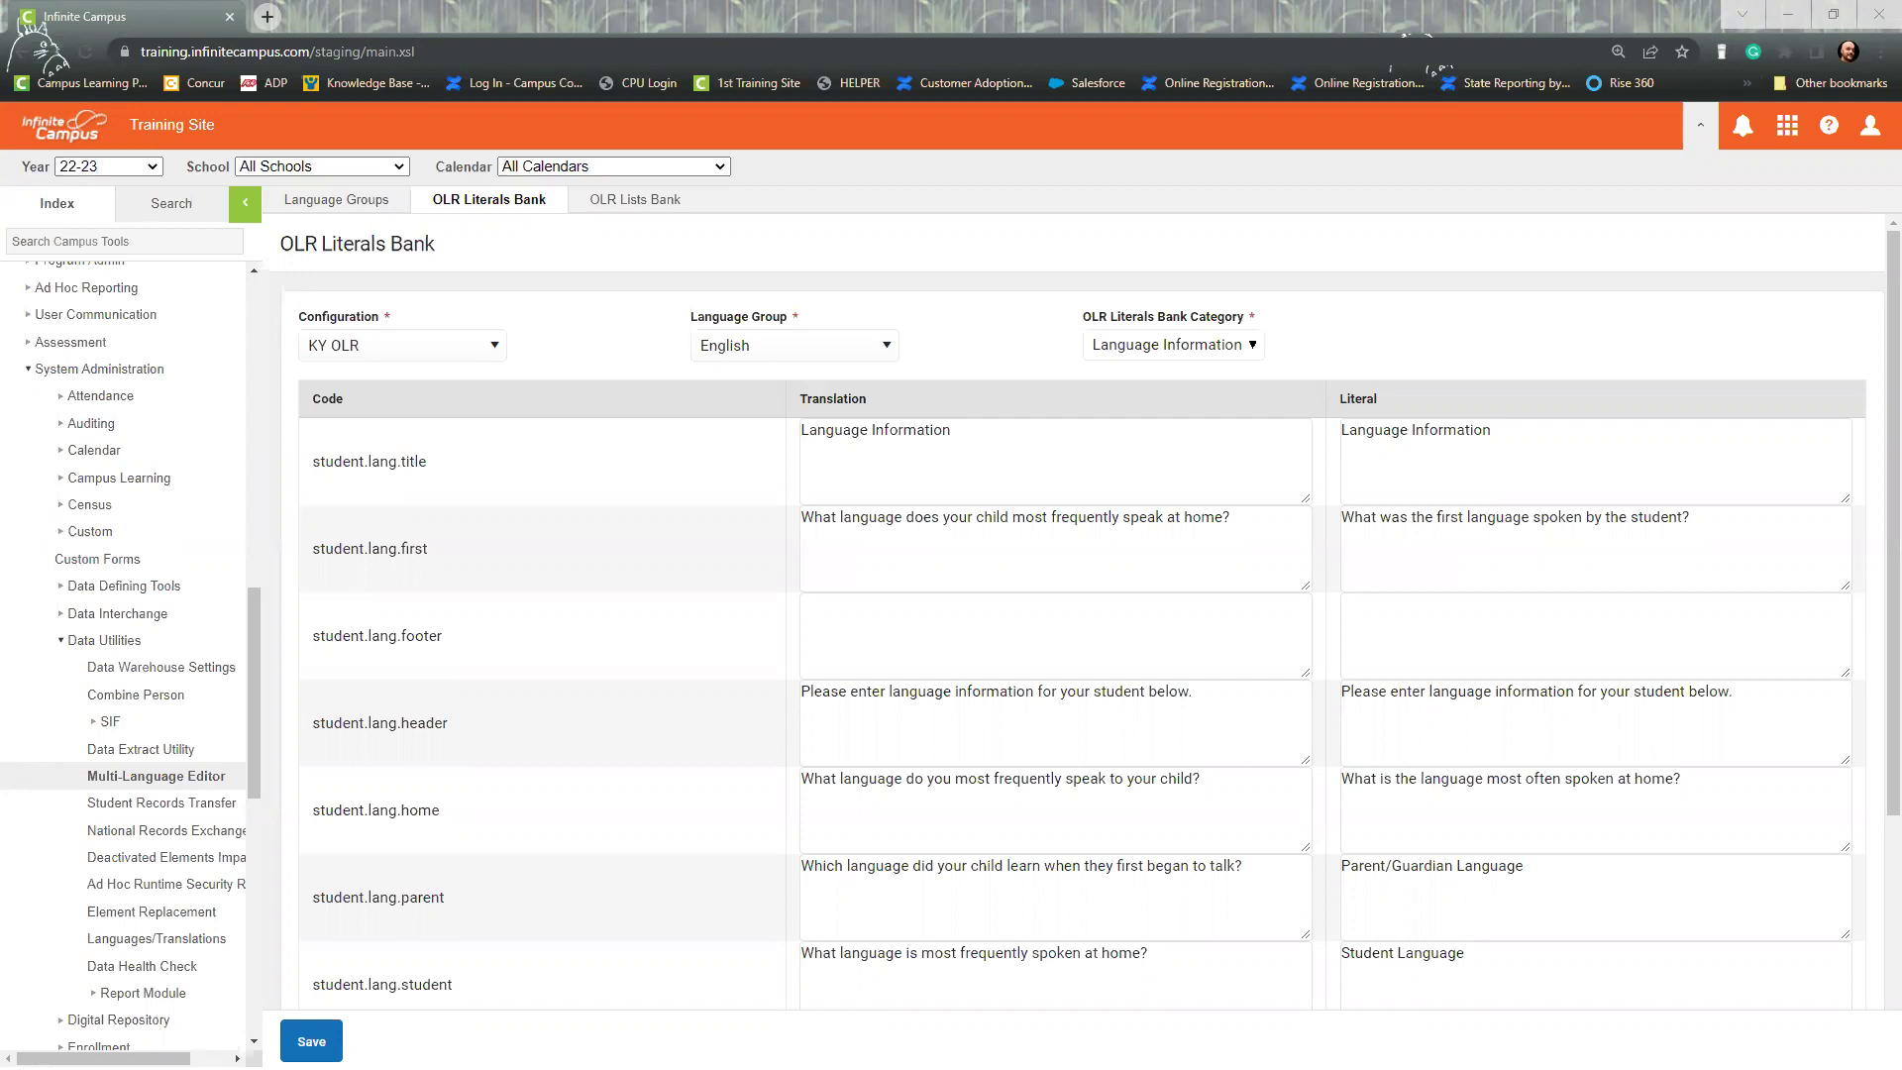
# Reload the 1st Training Site bookmark and log in again with the prefilled credentials.
pyautogui.rightClick(764, 85)
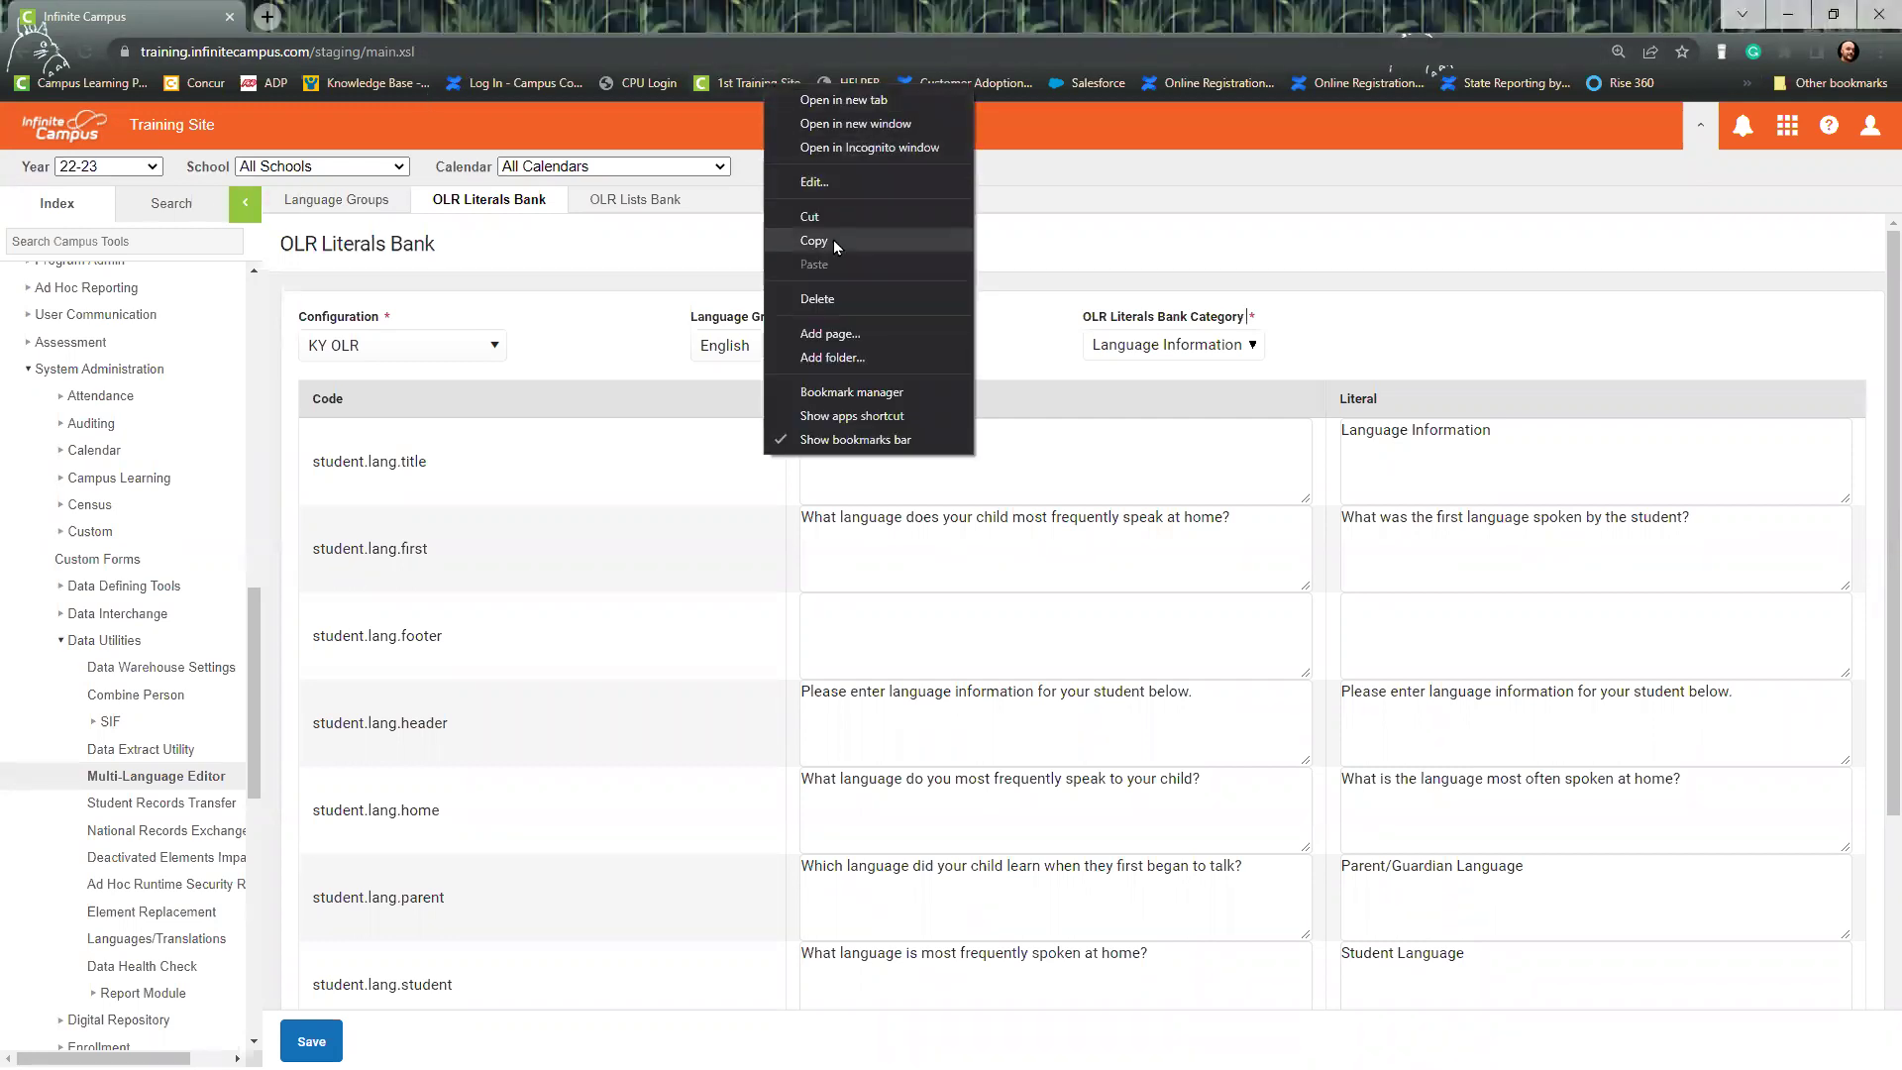
pyautogui.click(1220, 179)
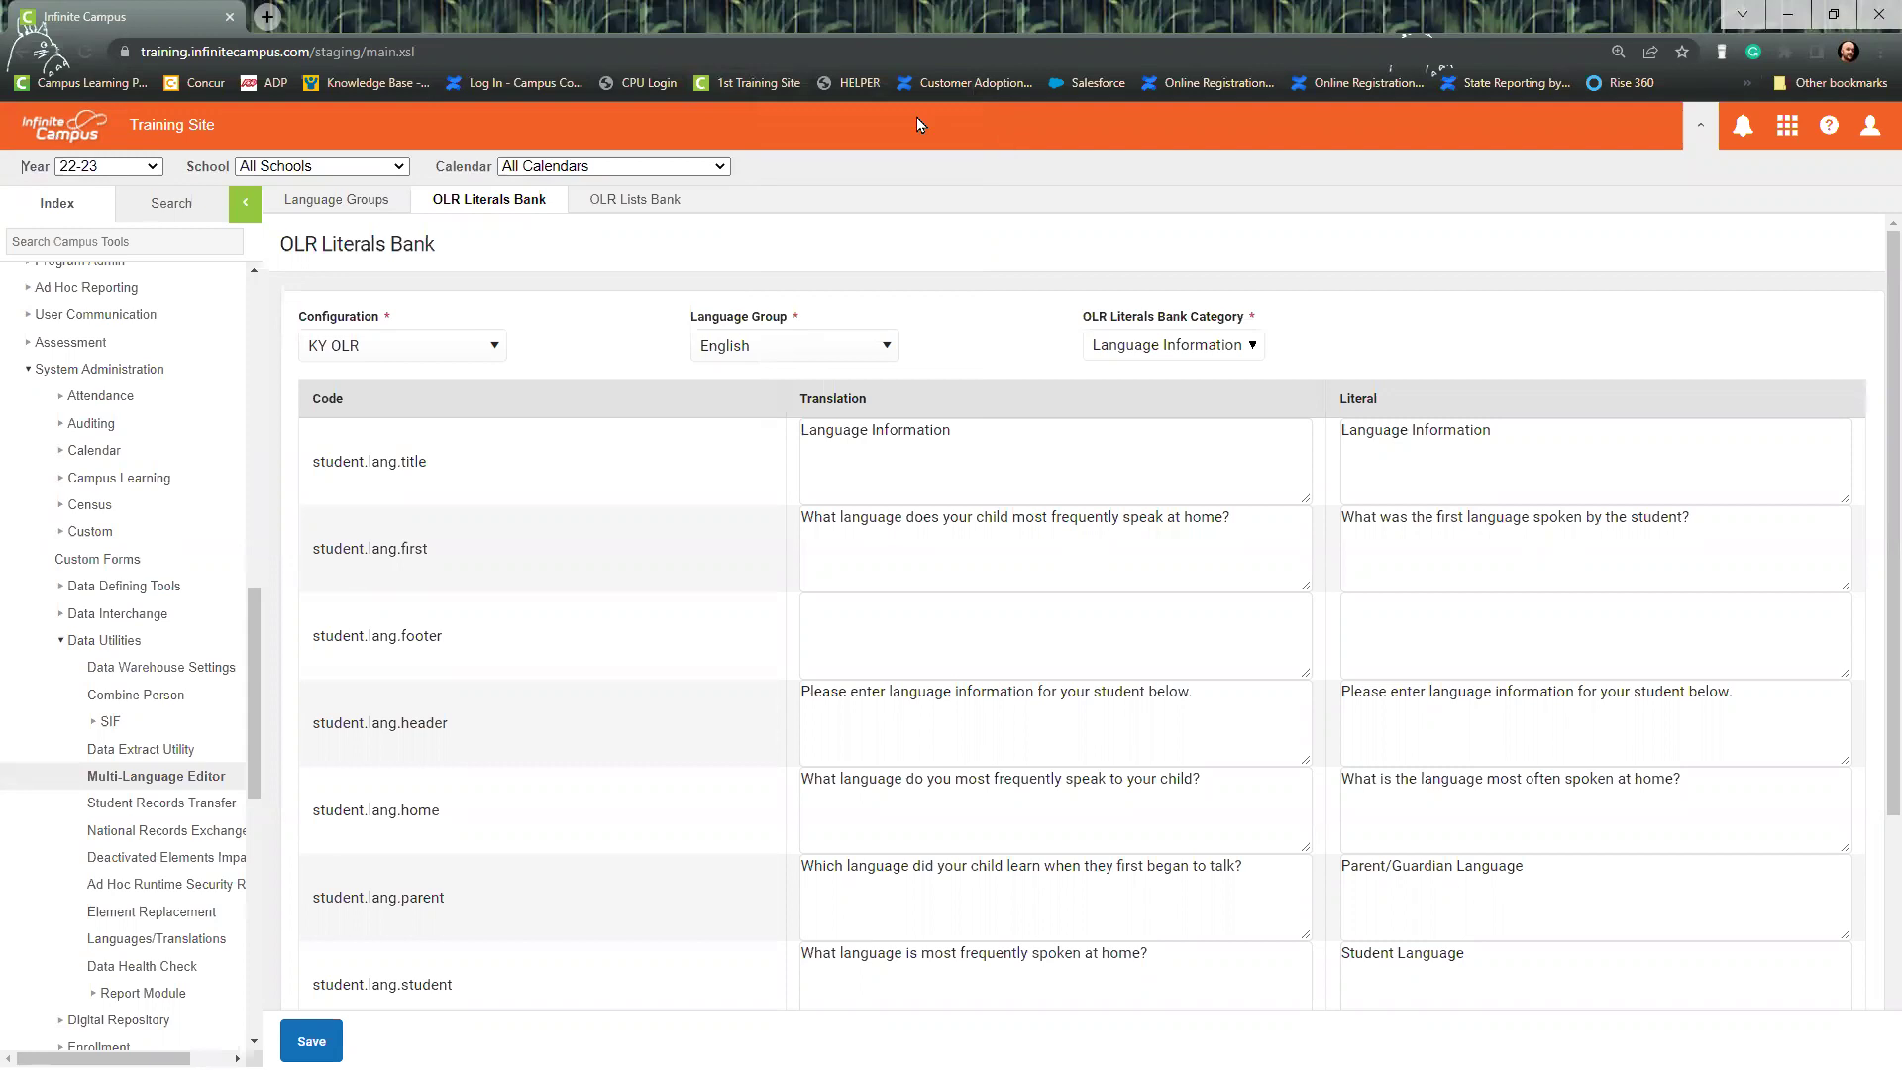
pyautogui.click(775, 85)
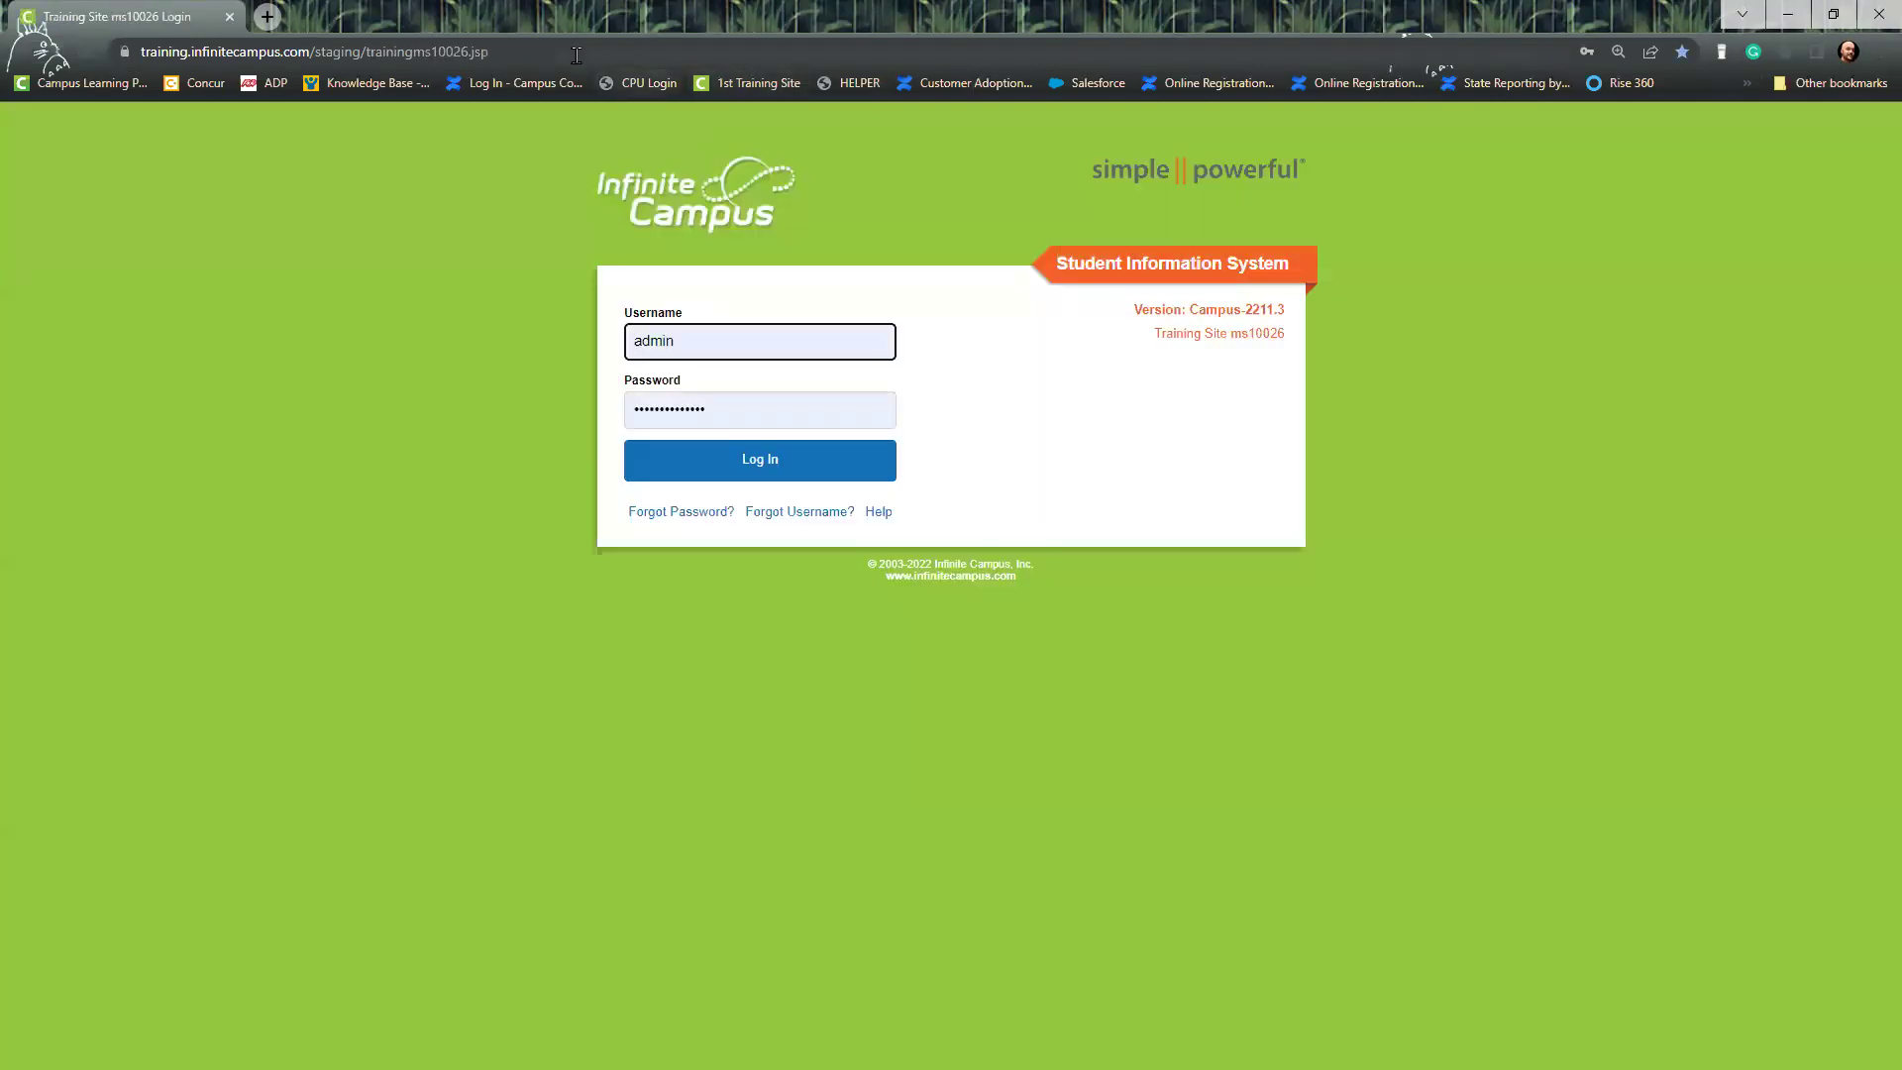
pyautogui.click(575, 54)
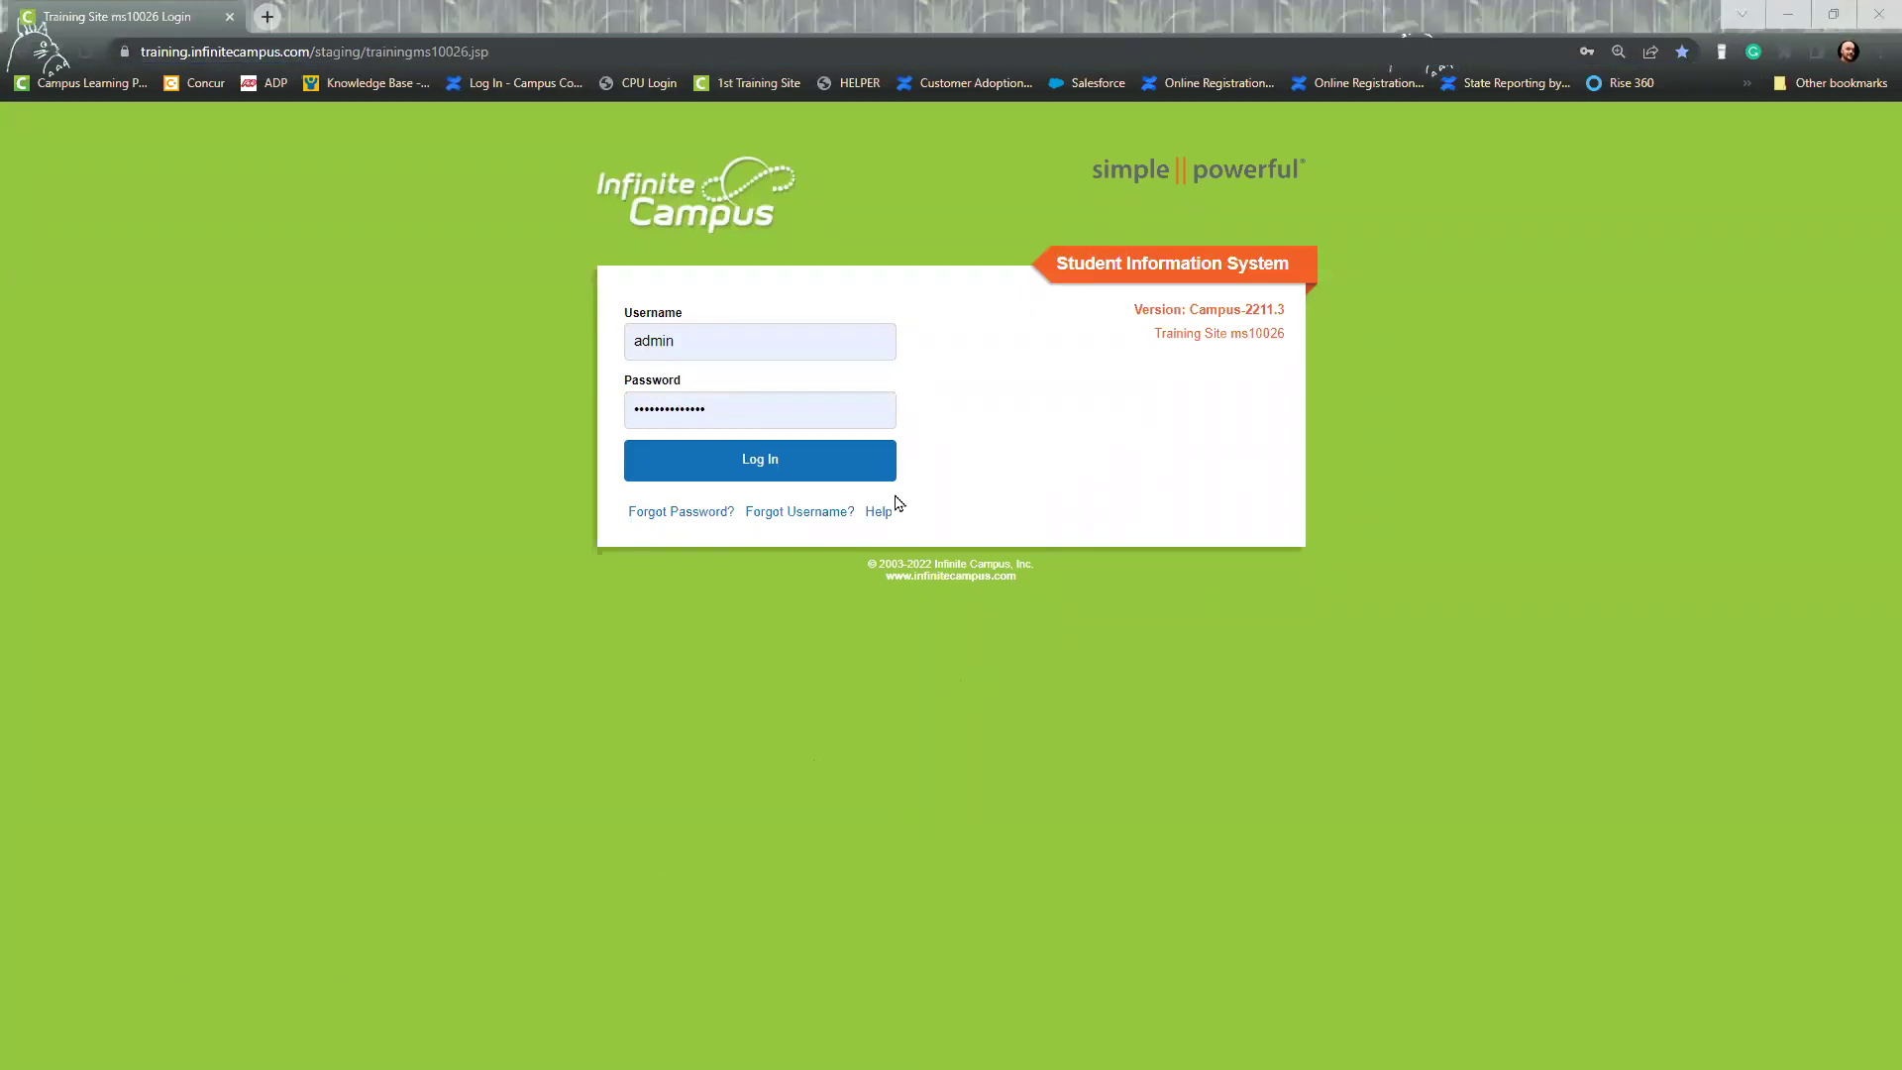
pyautogui.click(832, 474)
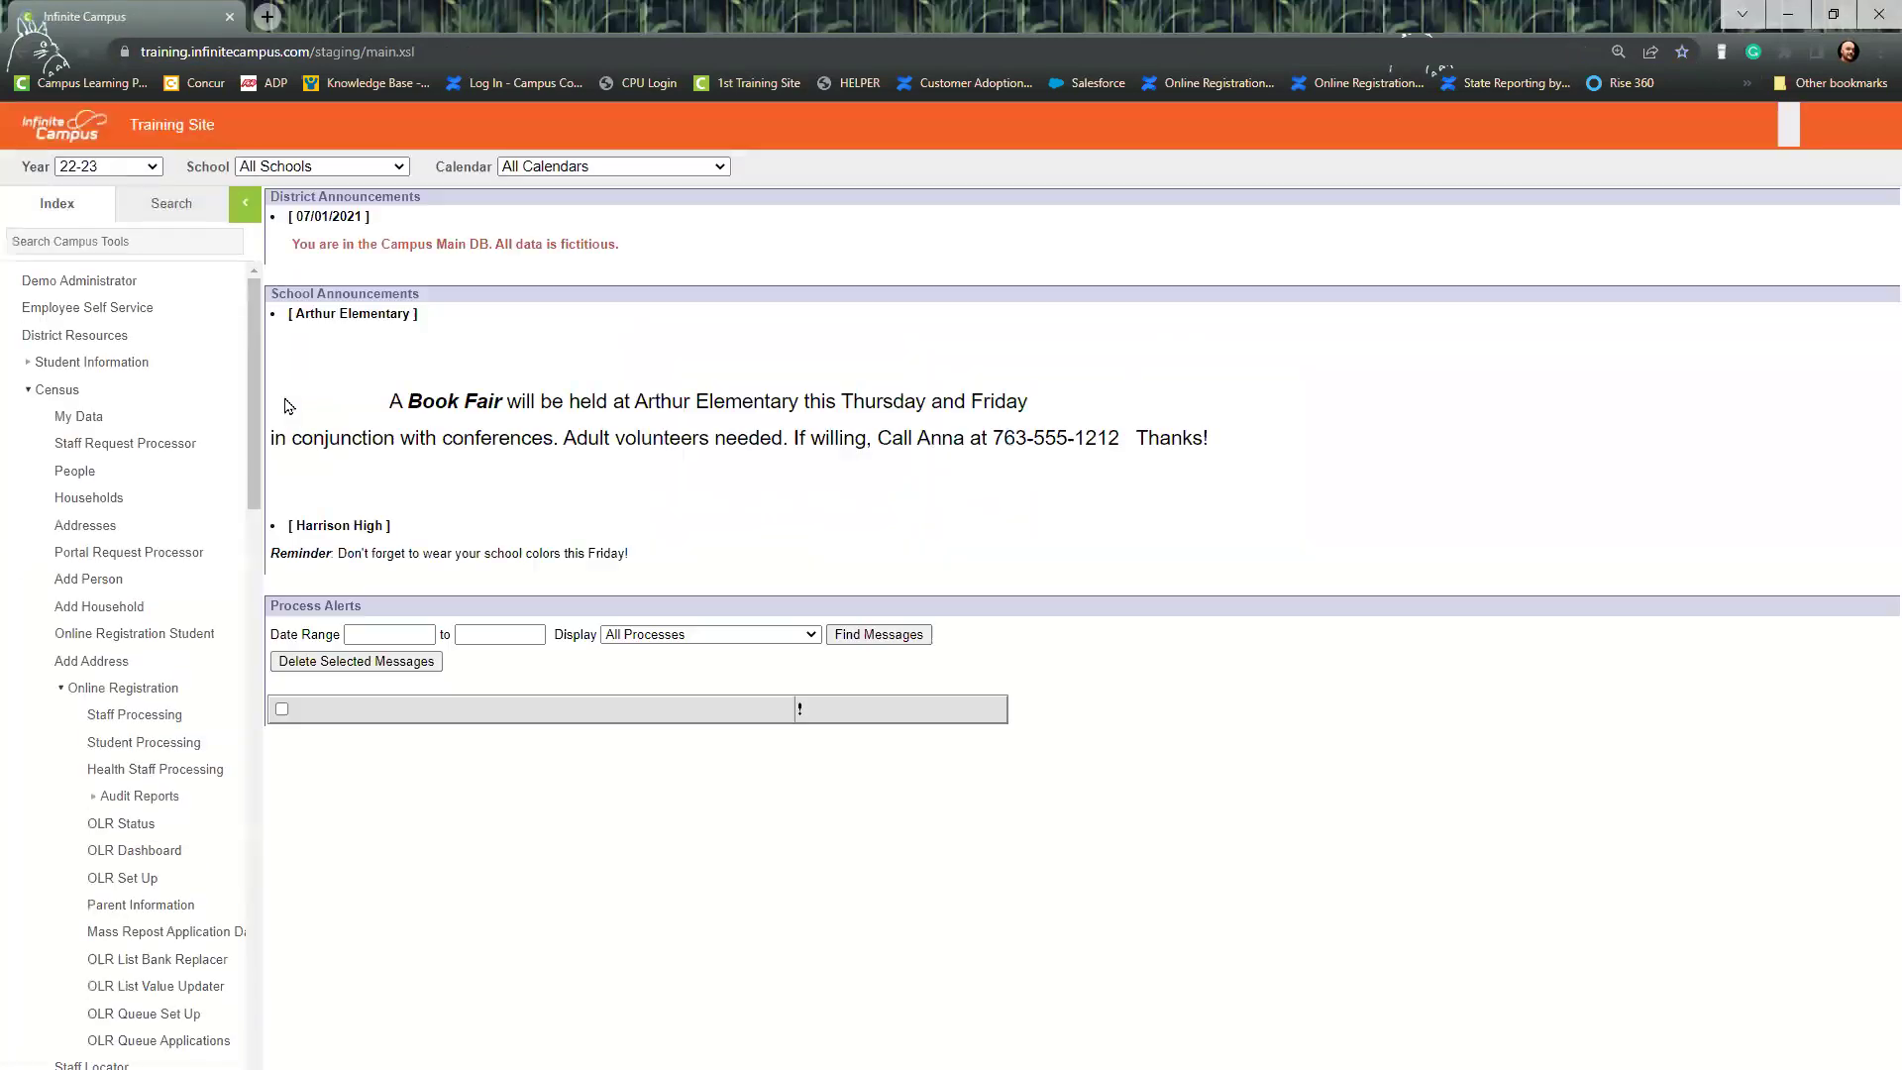
# Find the Multi-Language Editor under Data Utilities and load the Student > Language Information category in the OLR Literals Bank.
pyautogui.scroll(-4, 150, 662)
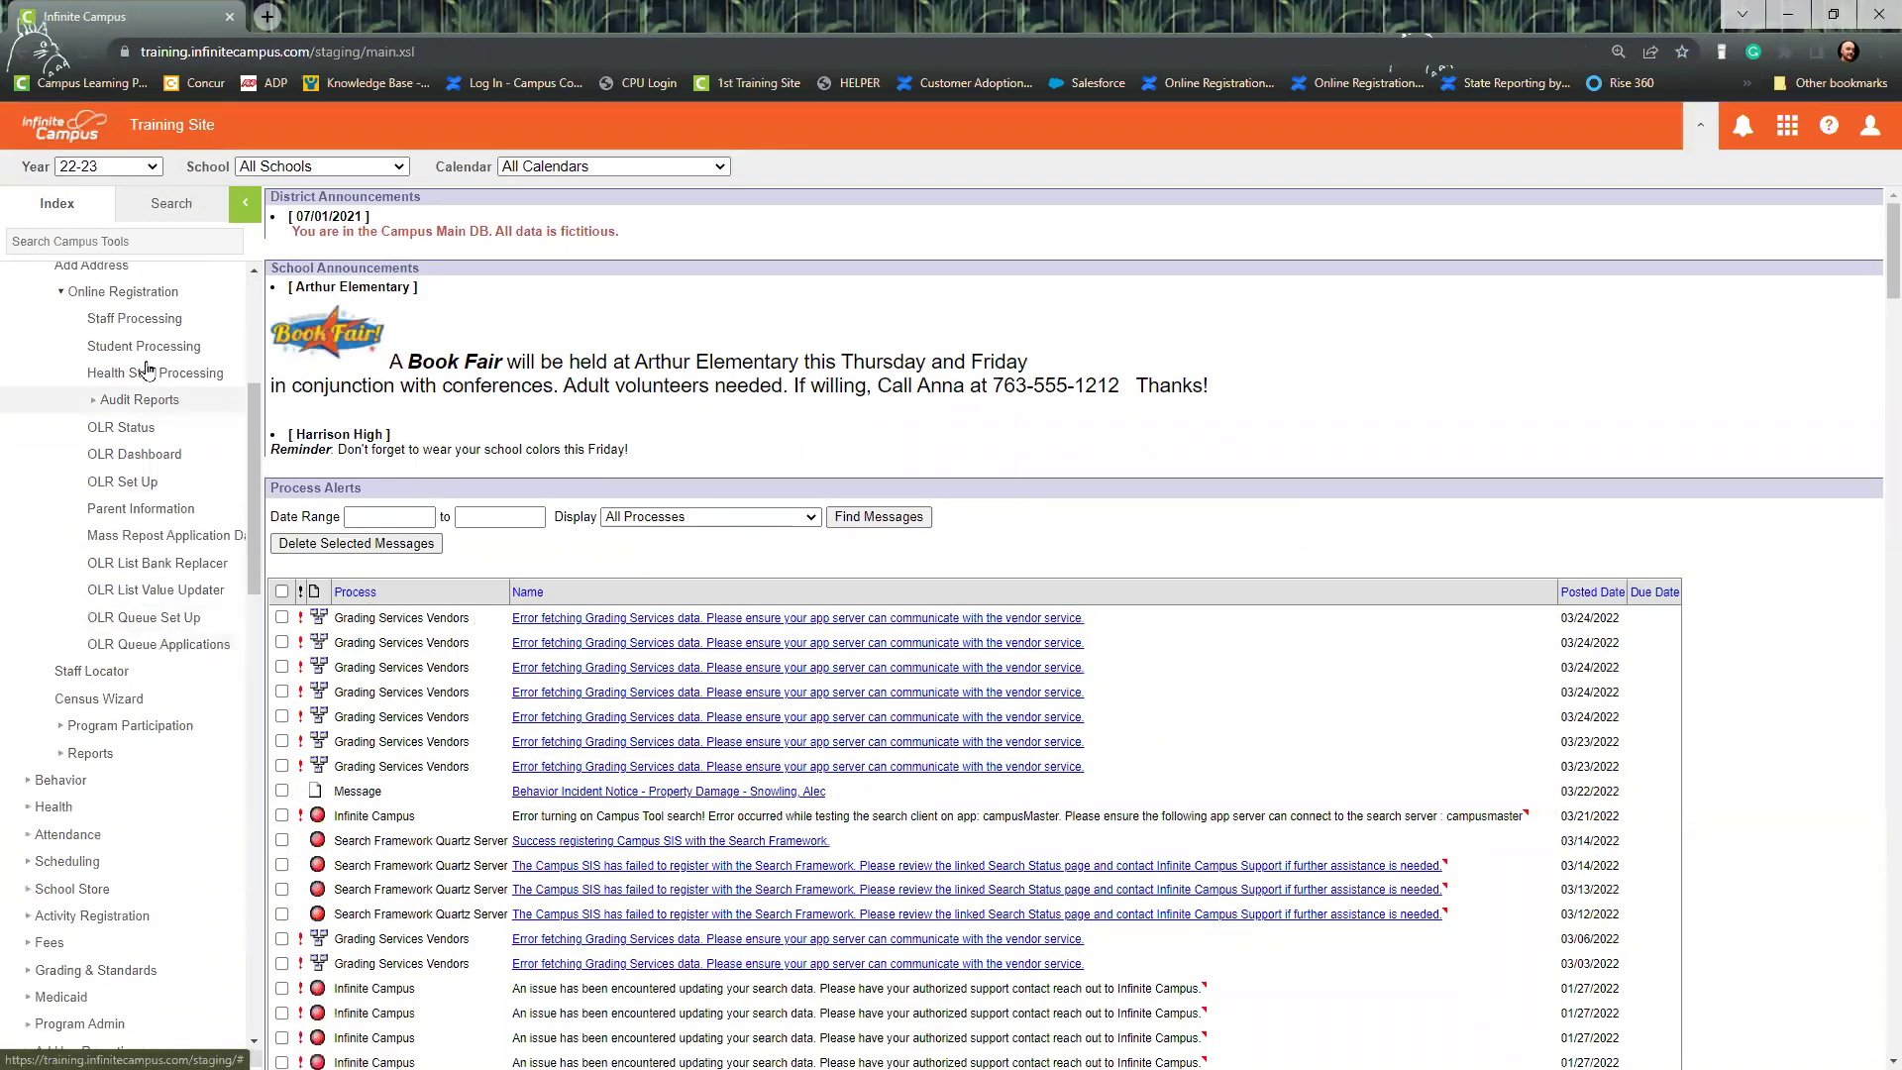
pyautogui.click(123, 292)
pyautogui.scroll(-4, 114, 805)
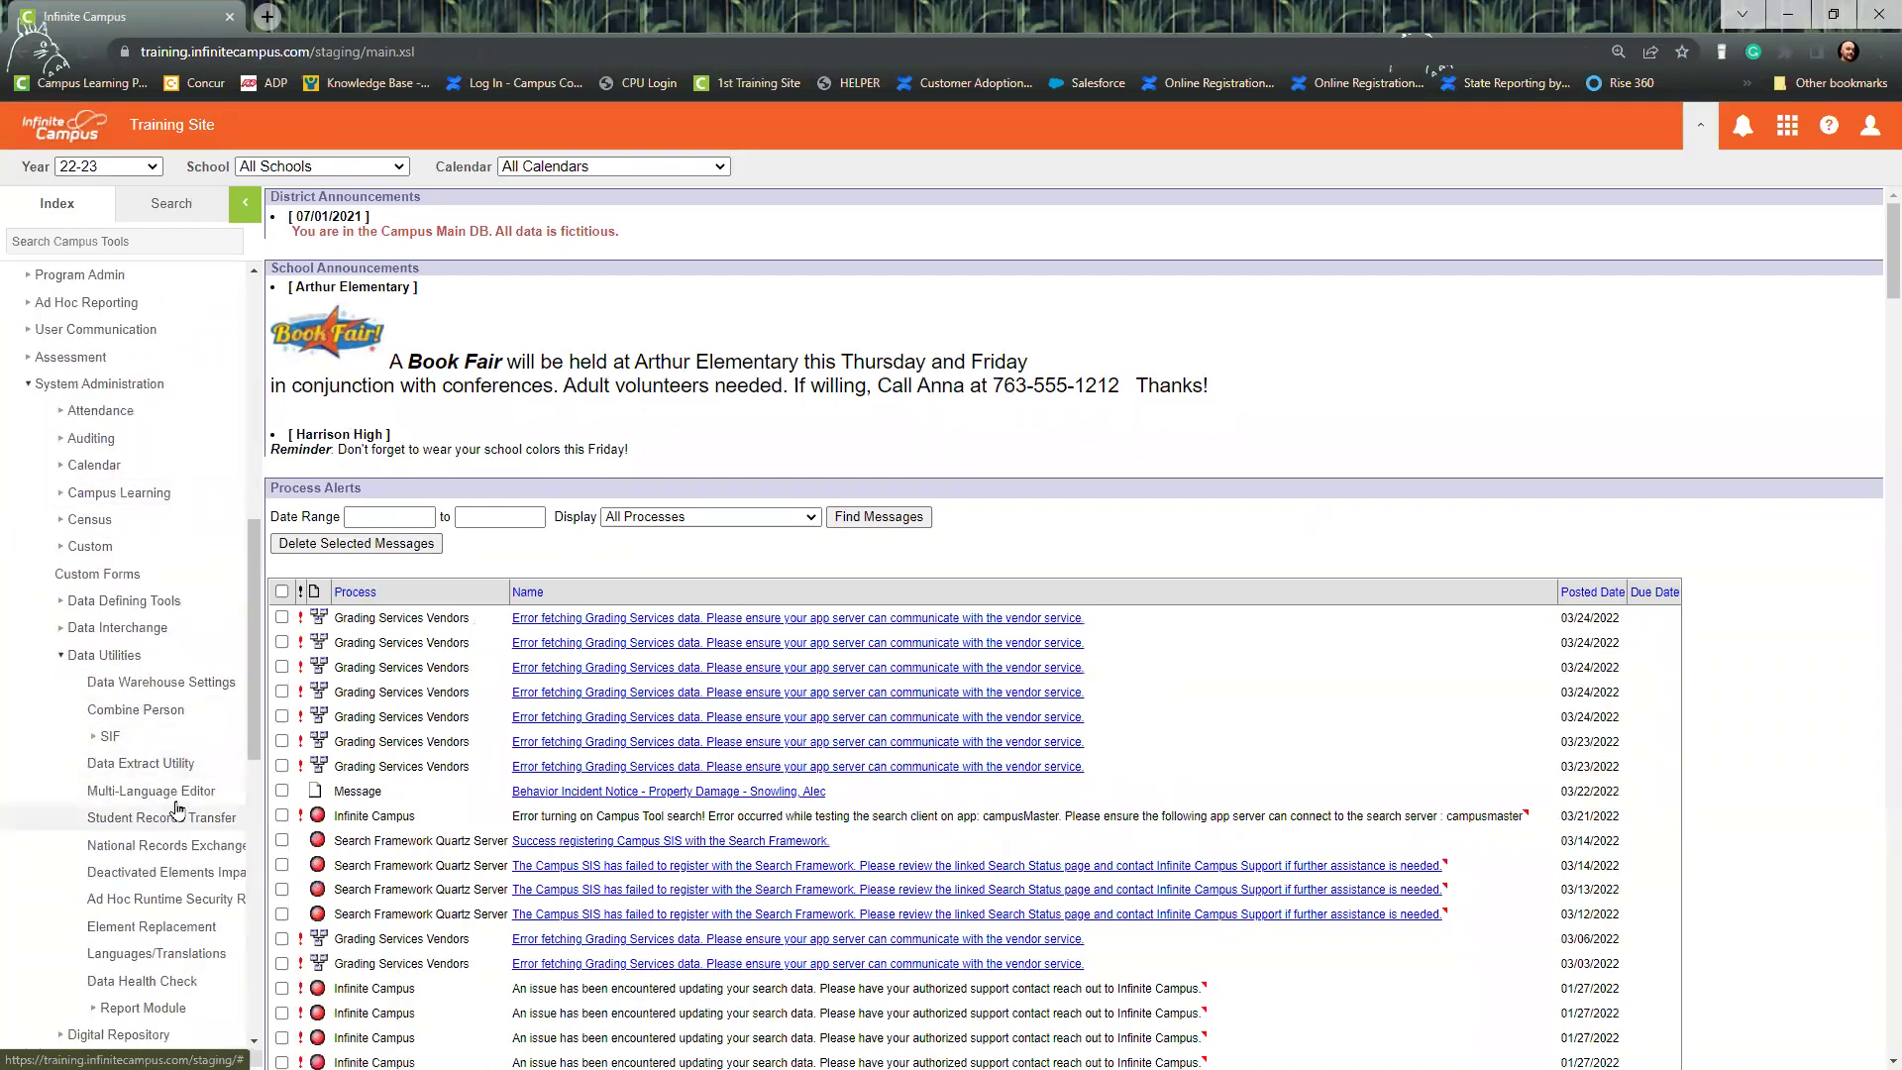
pyautogui.click(158, 791)
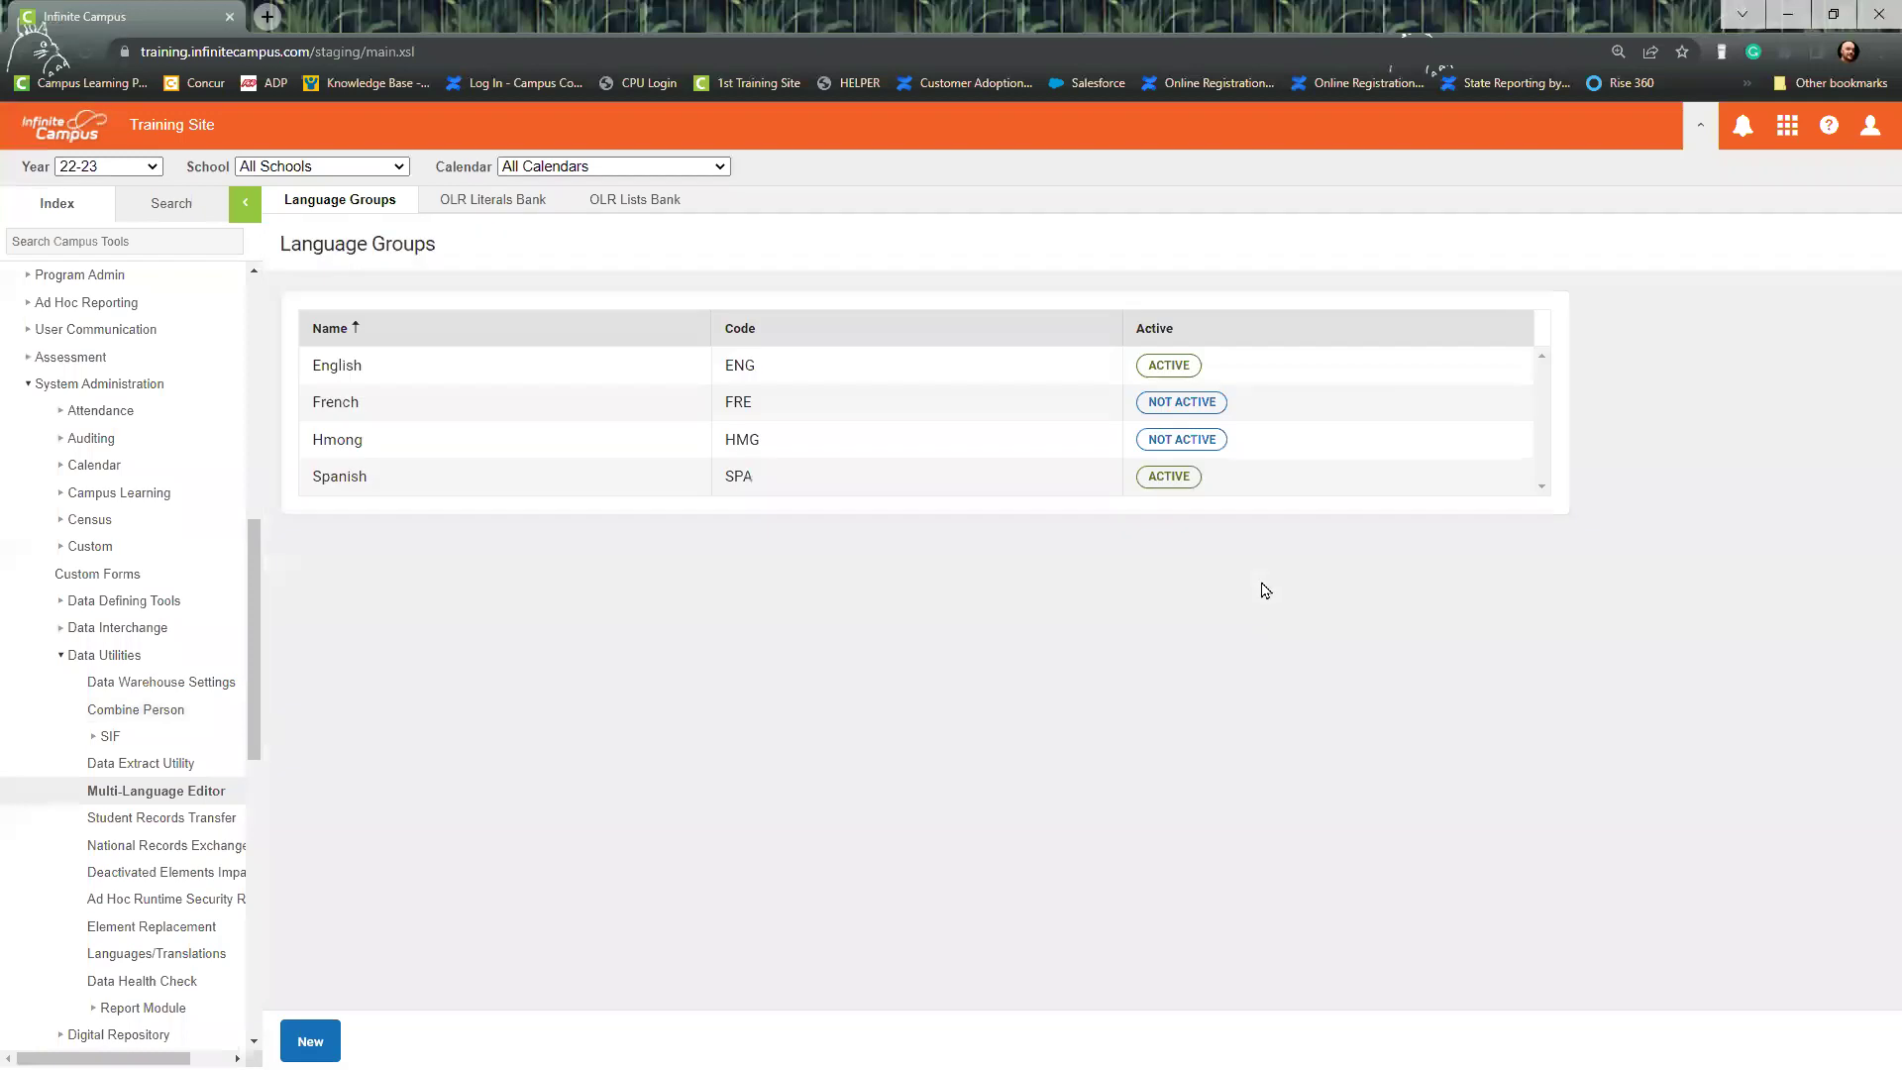
pyautogui.click(533, 206)
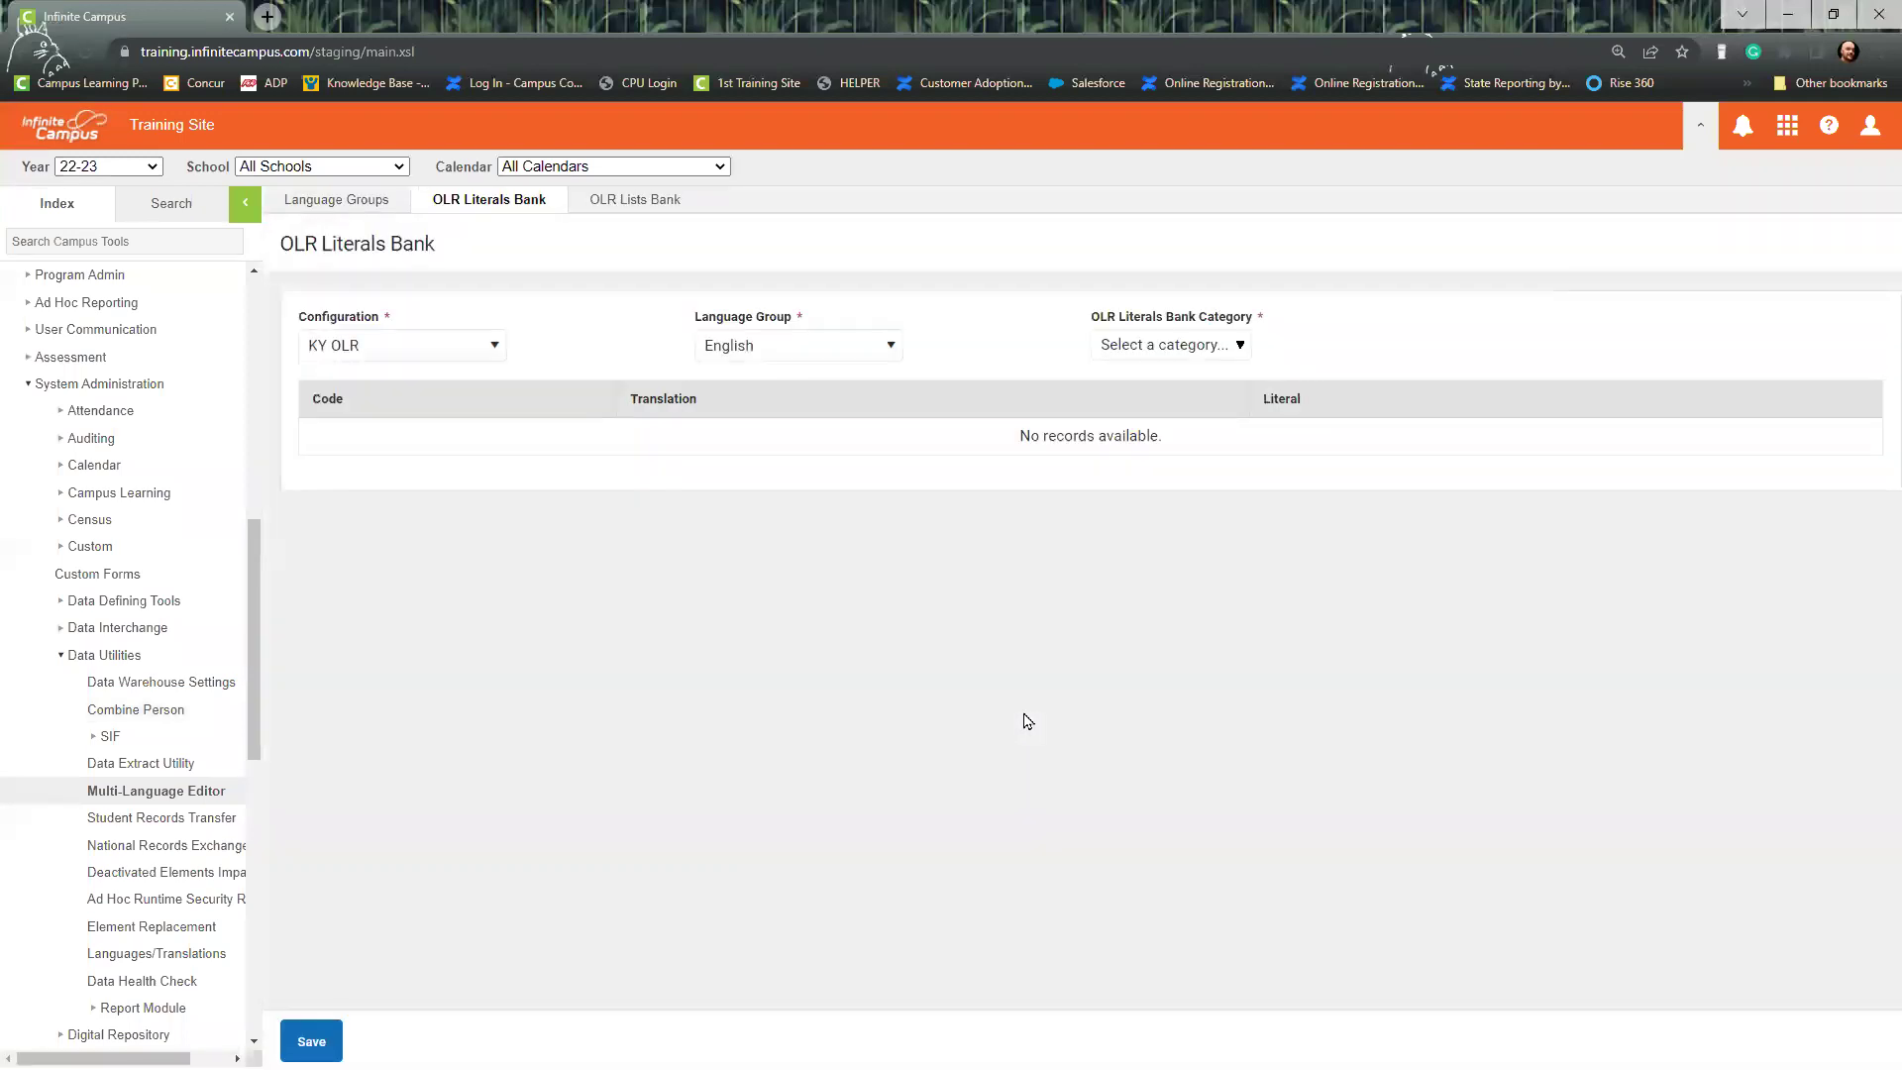
pyautogui.click(1171, 346)
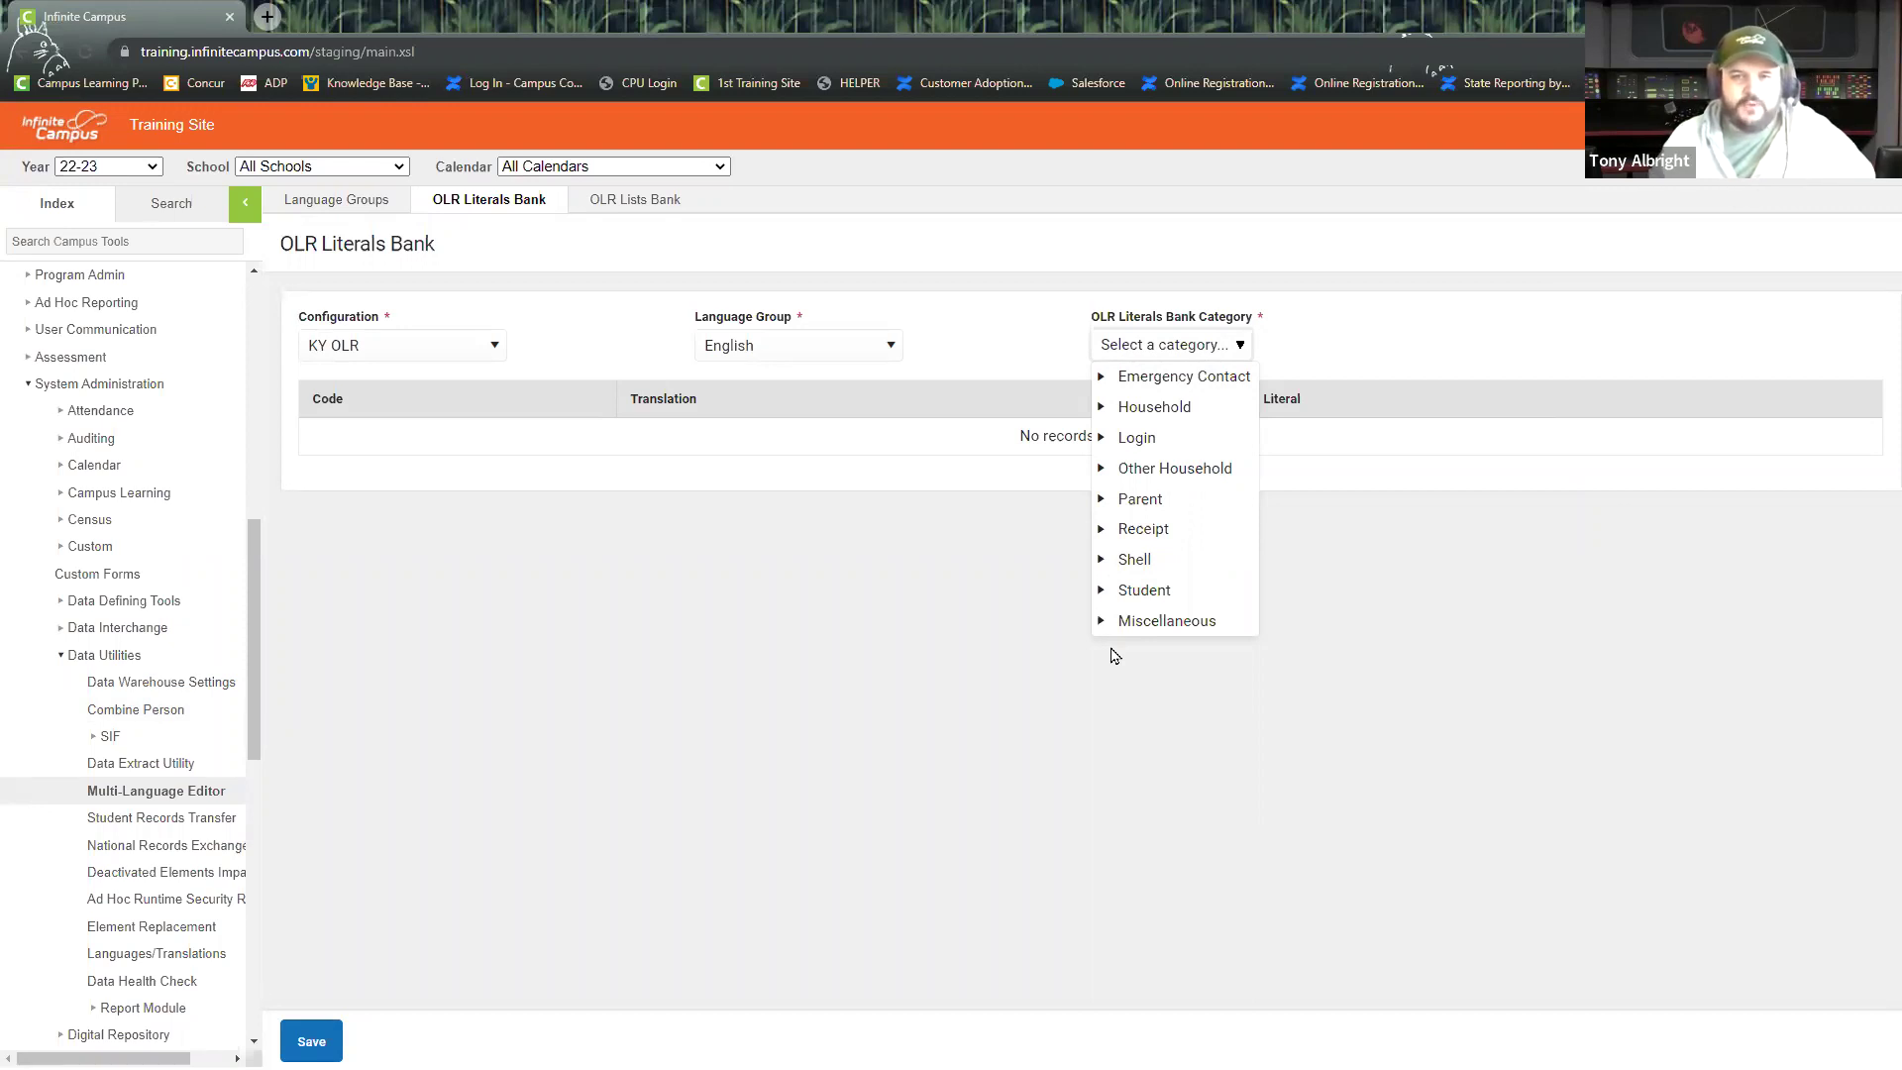
pyautogui.click(1103, 591)
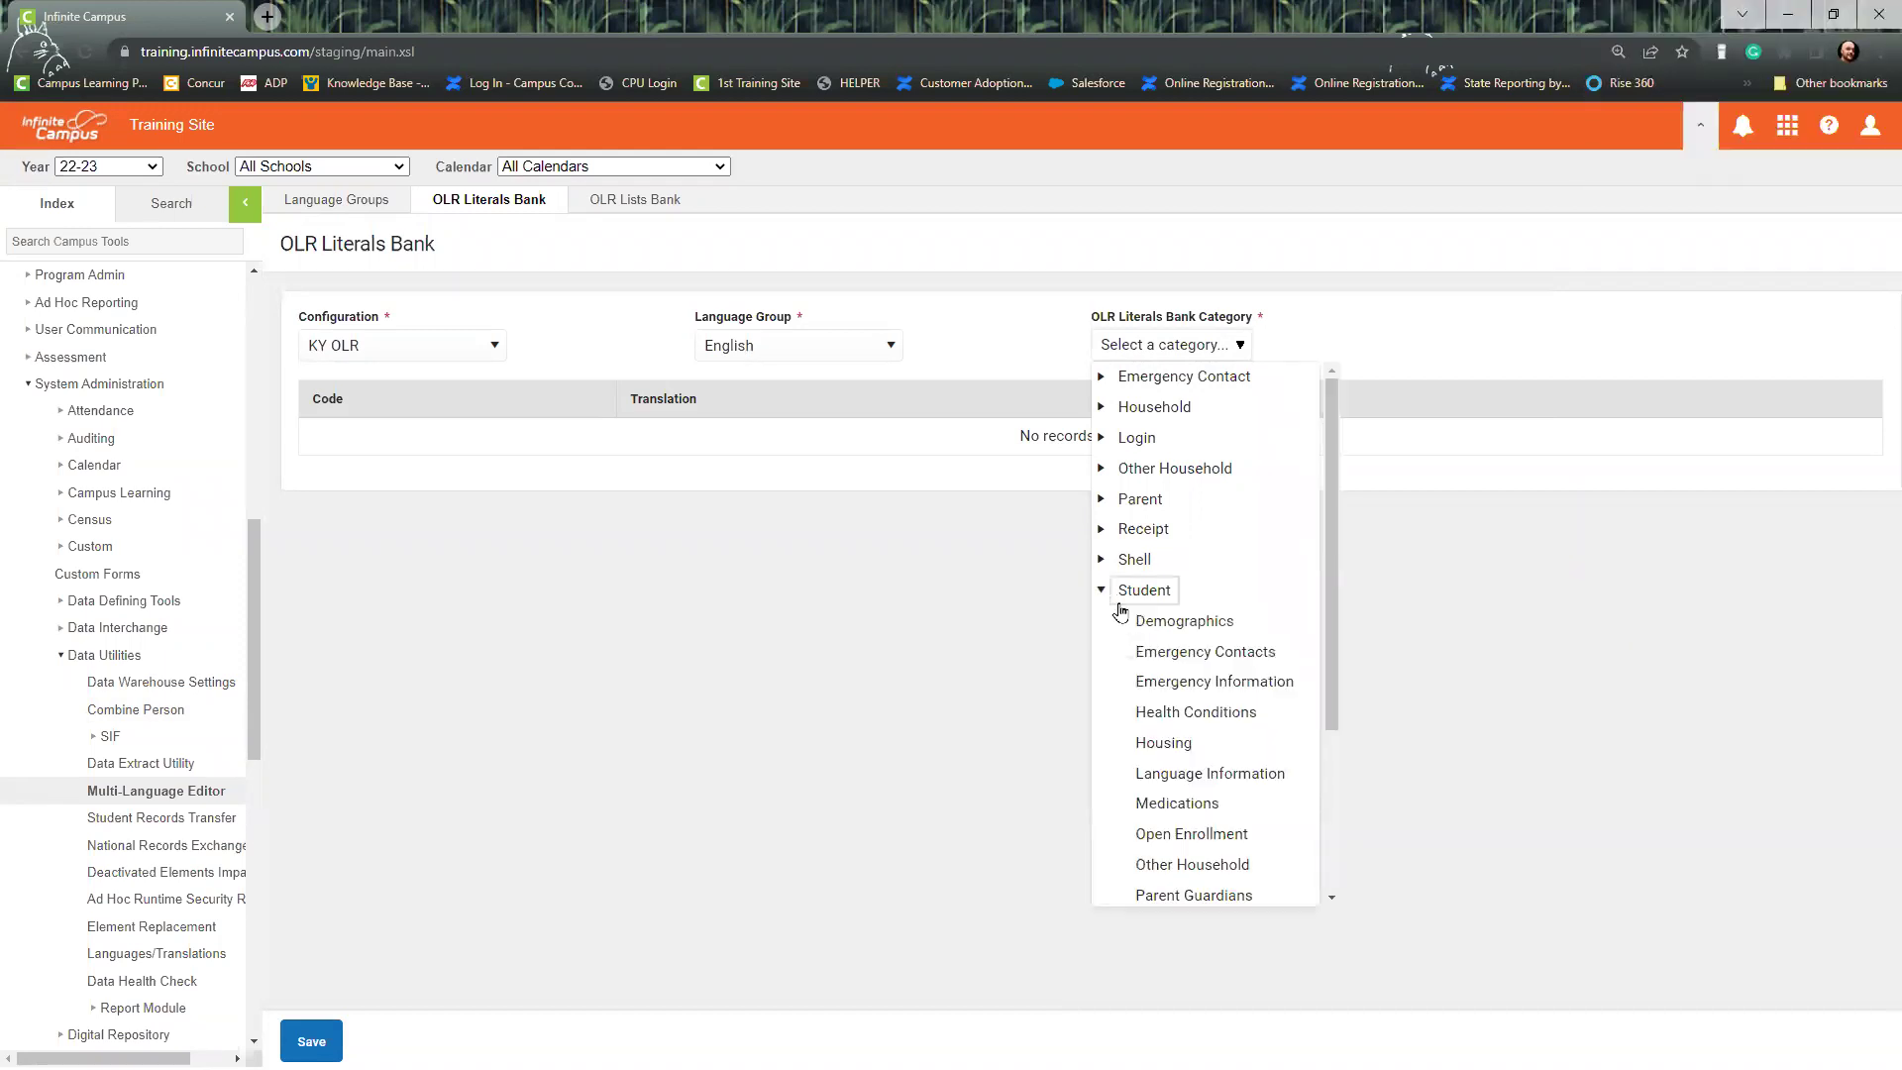
pyautogui.click(1209, 773)
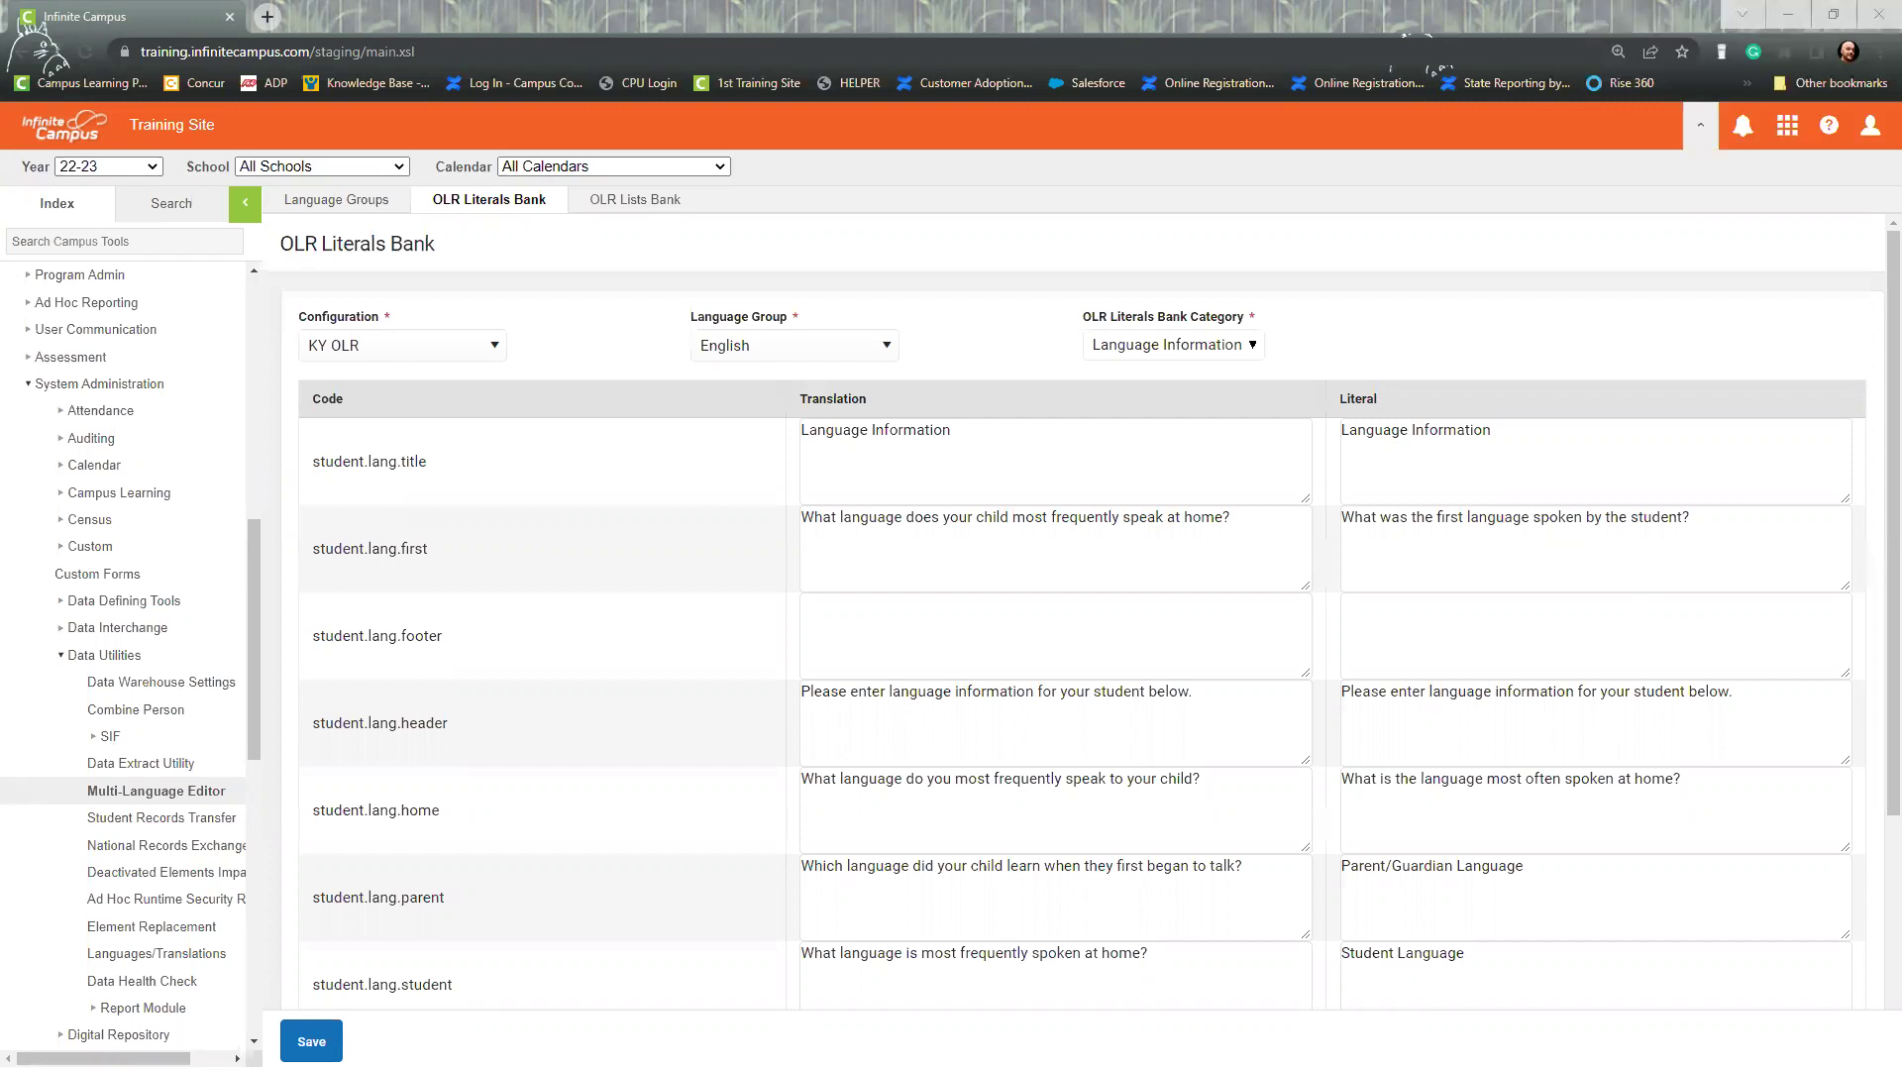
# Revisit Step 4's Student > Language Information wordings in the Adobe Acrobat guide, and compare them with the translation rows in Infinite Campus.
pyautogui.hotkey('alt', 'Tab')
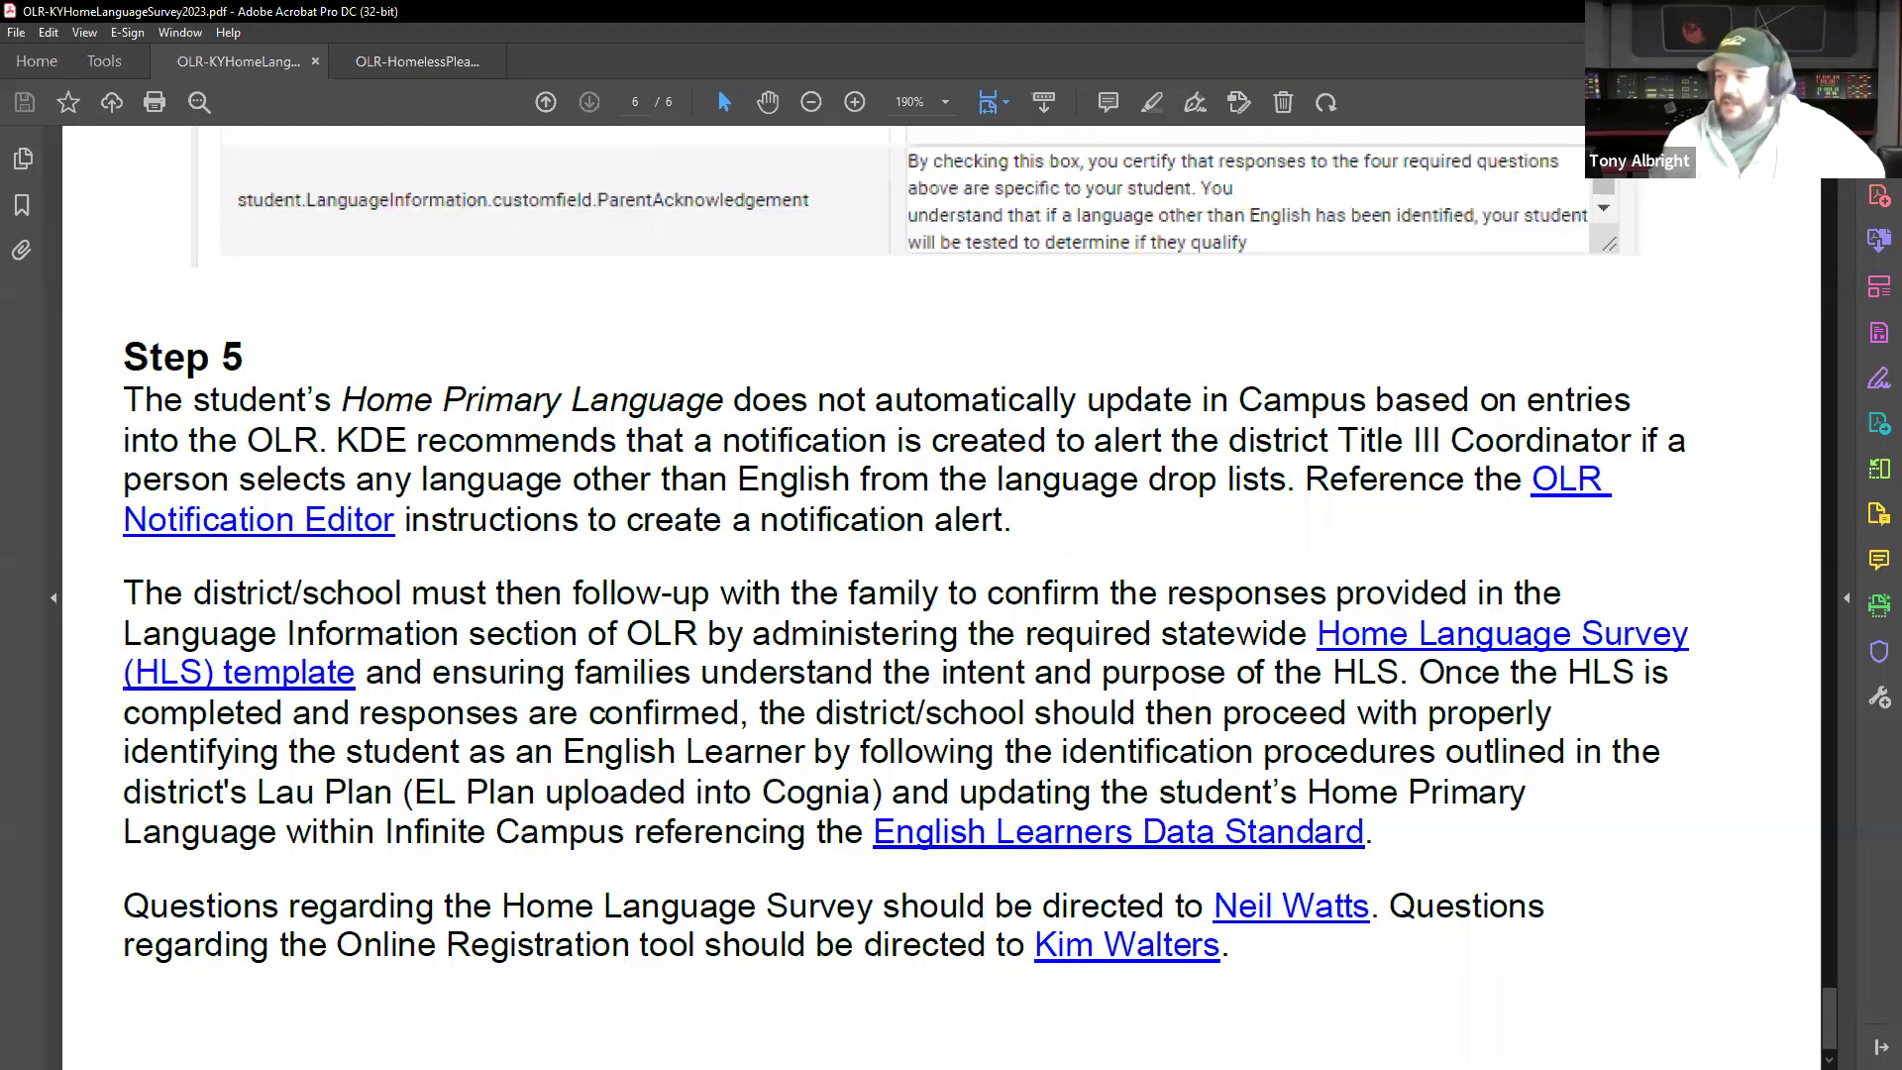
pyautogui.scroll(5, 1111, 553)
pyautogui.scroll(15, 1107, 541)
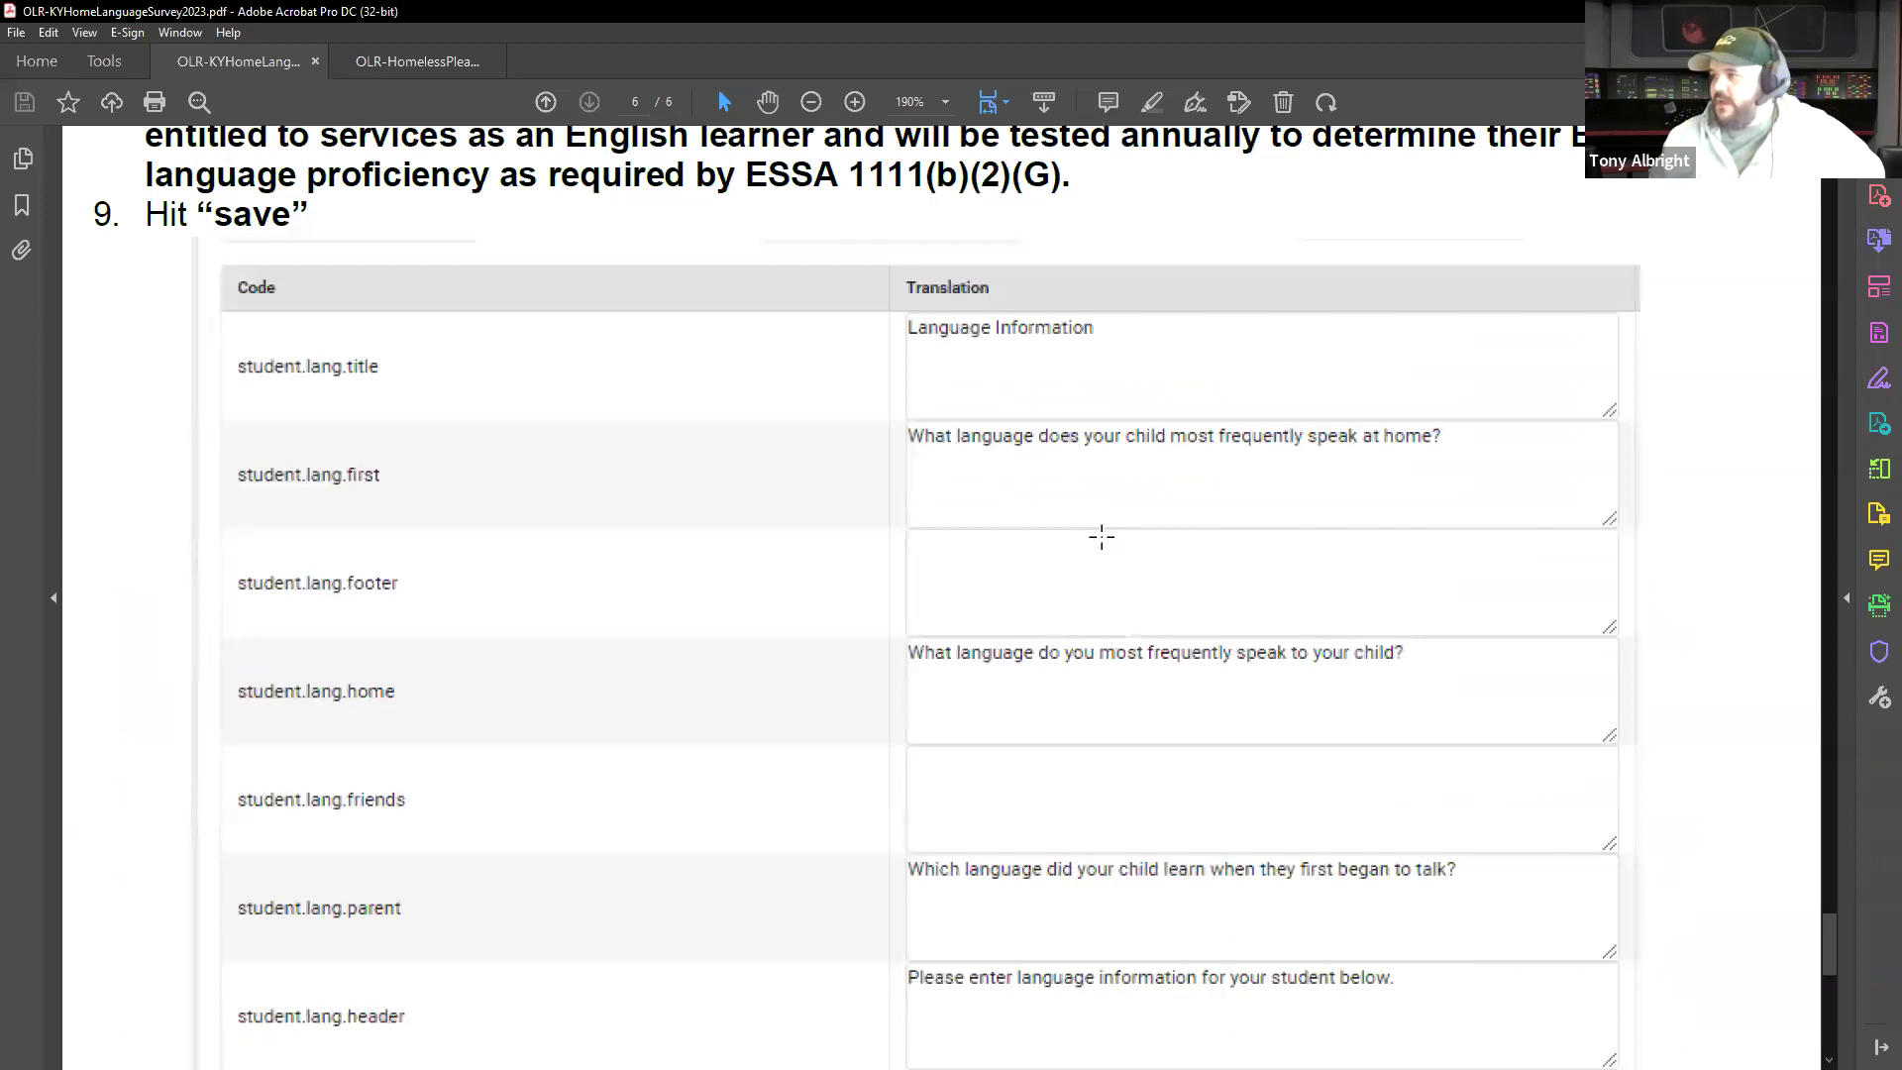
pyautogui.scroll(5, 1098, 530)
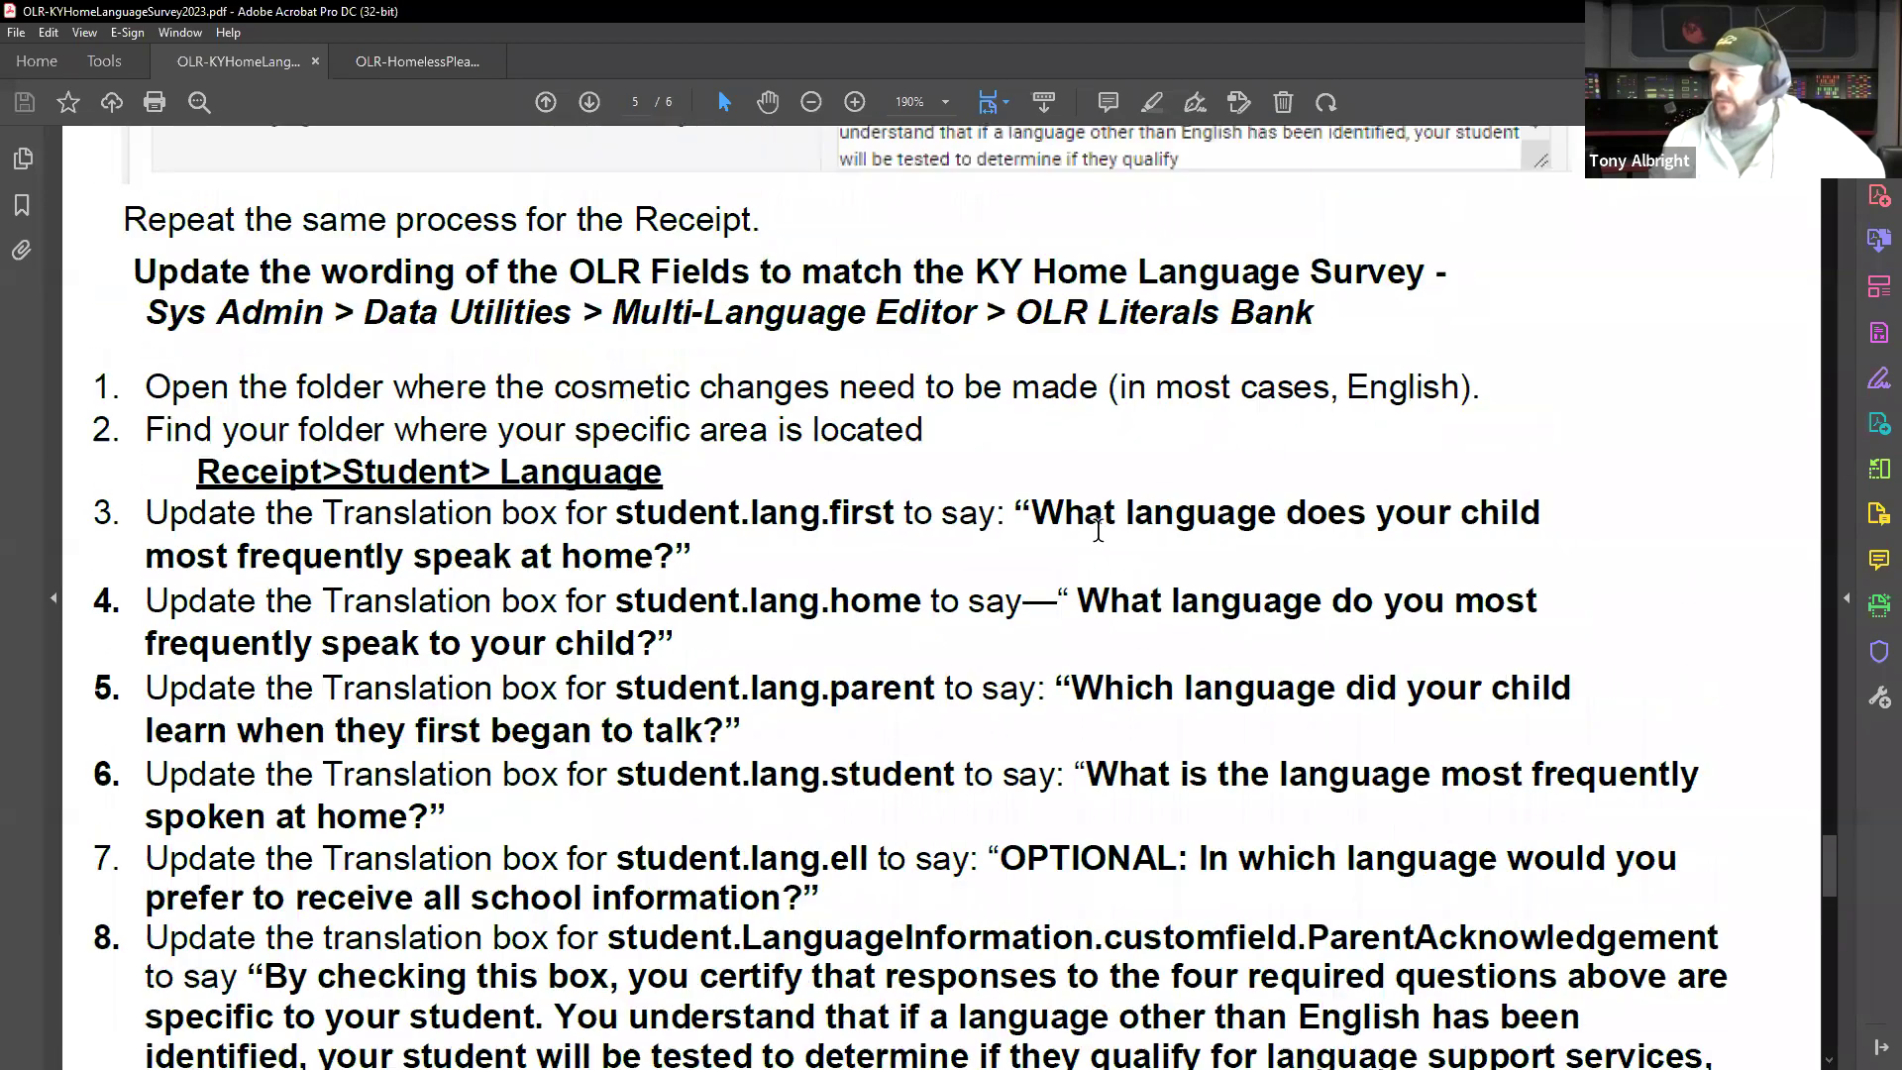
pyautogui.scroll(15, 1098, 530)
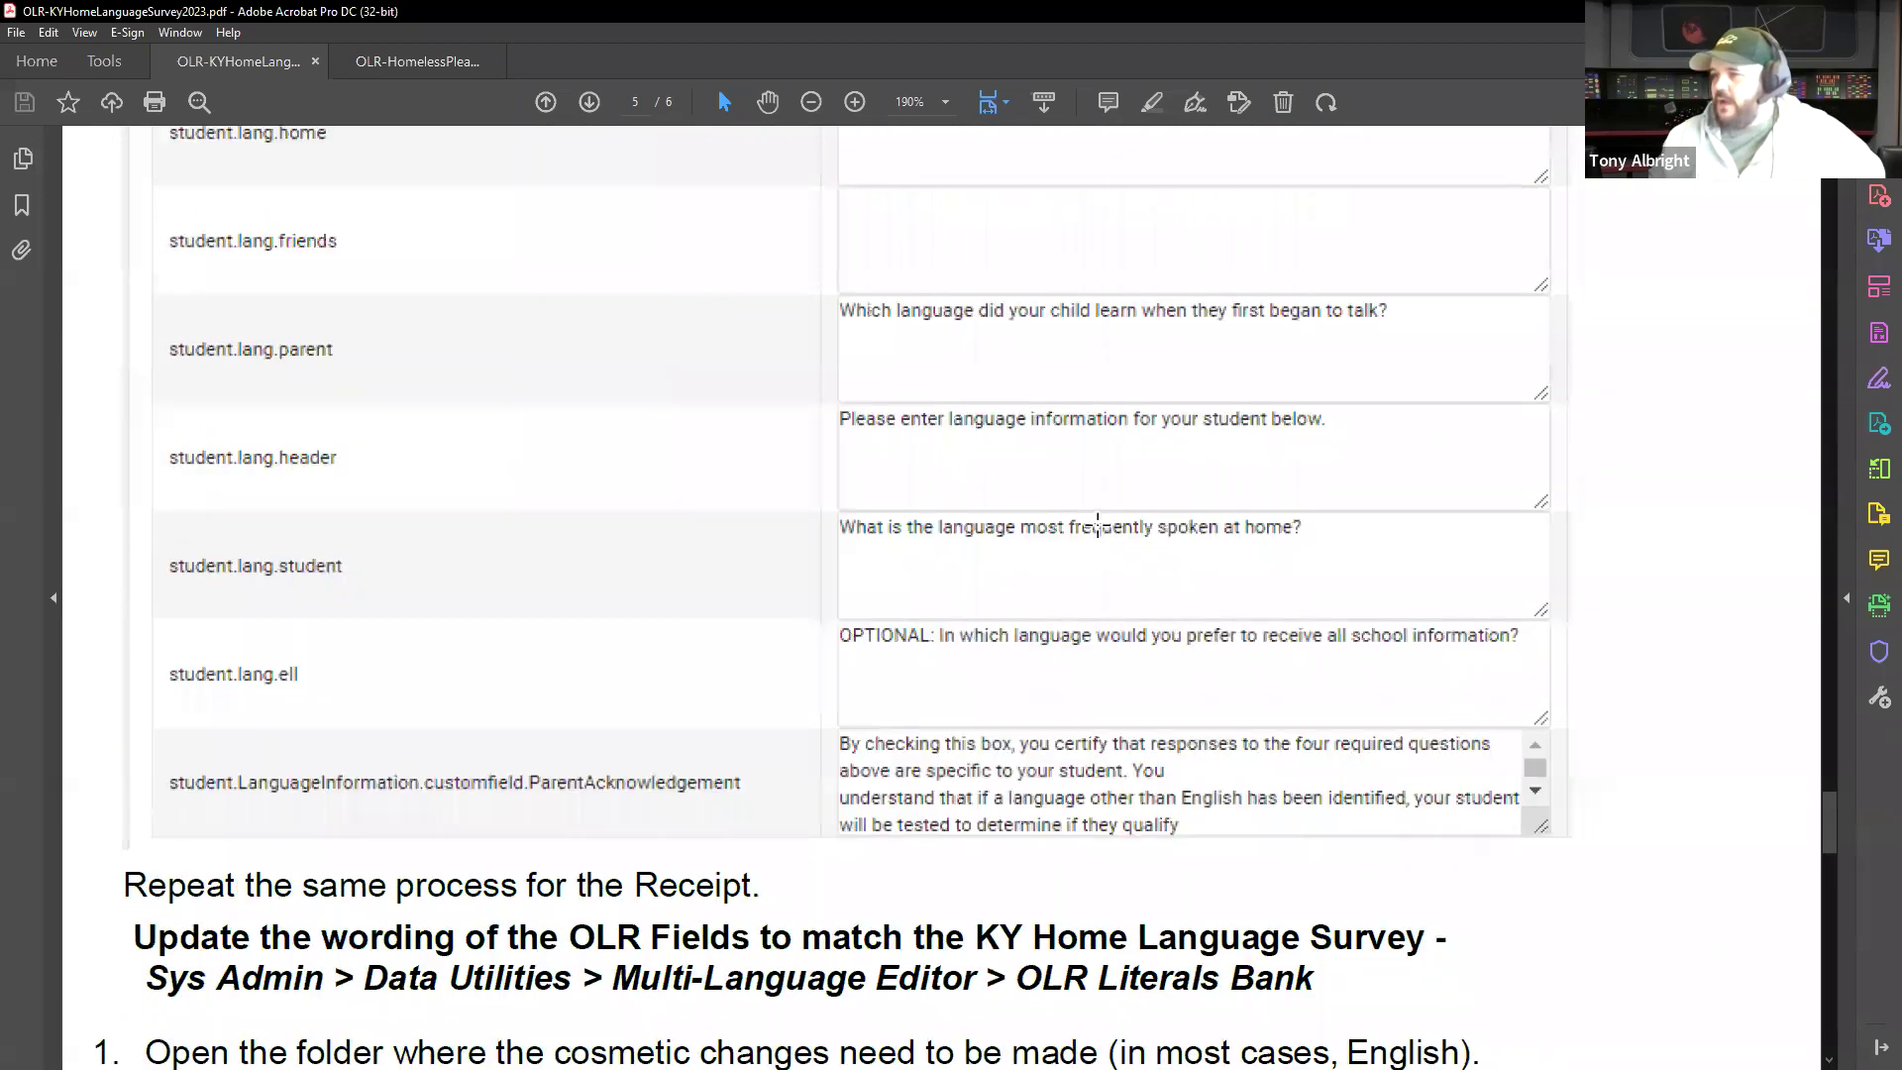
pyautogui.scroll(7, 1098, 535)
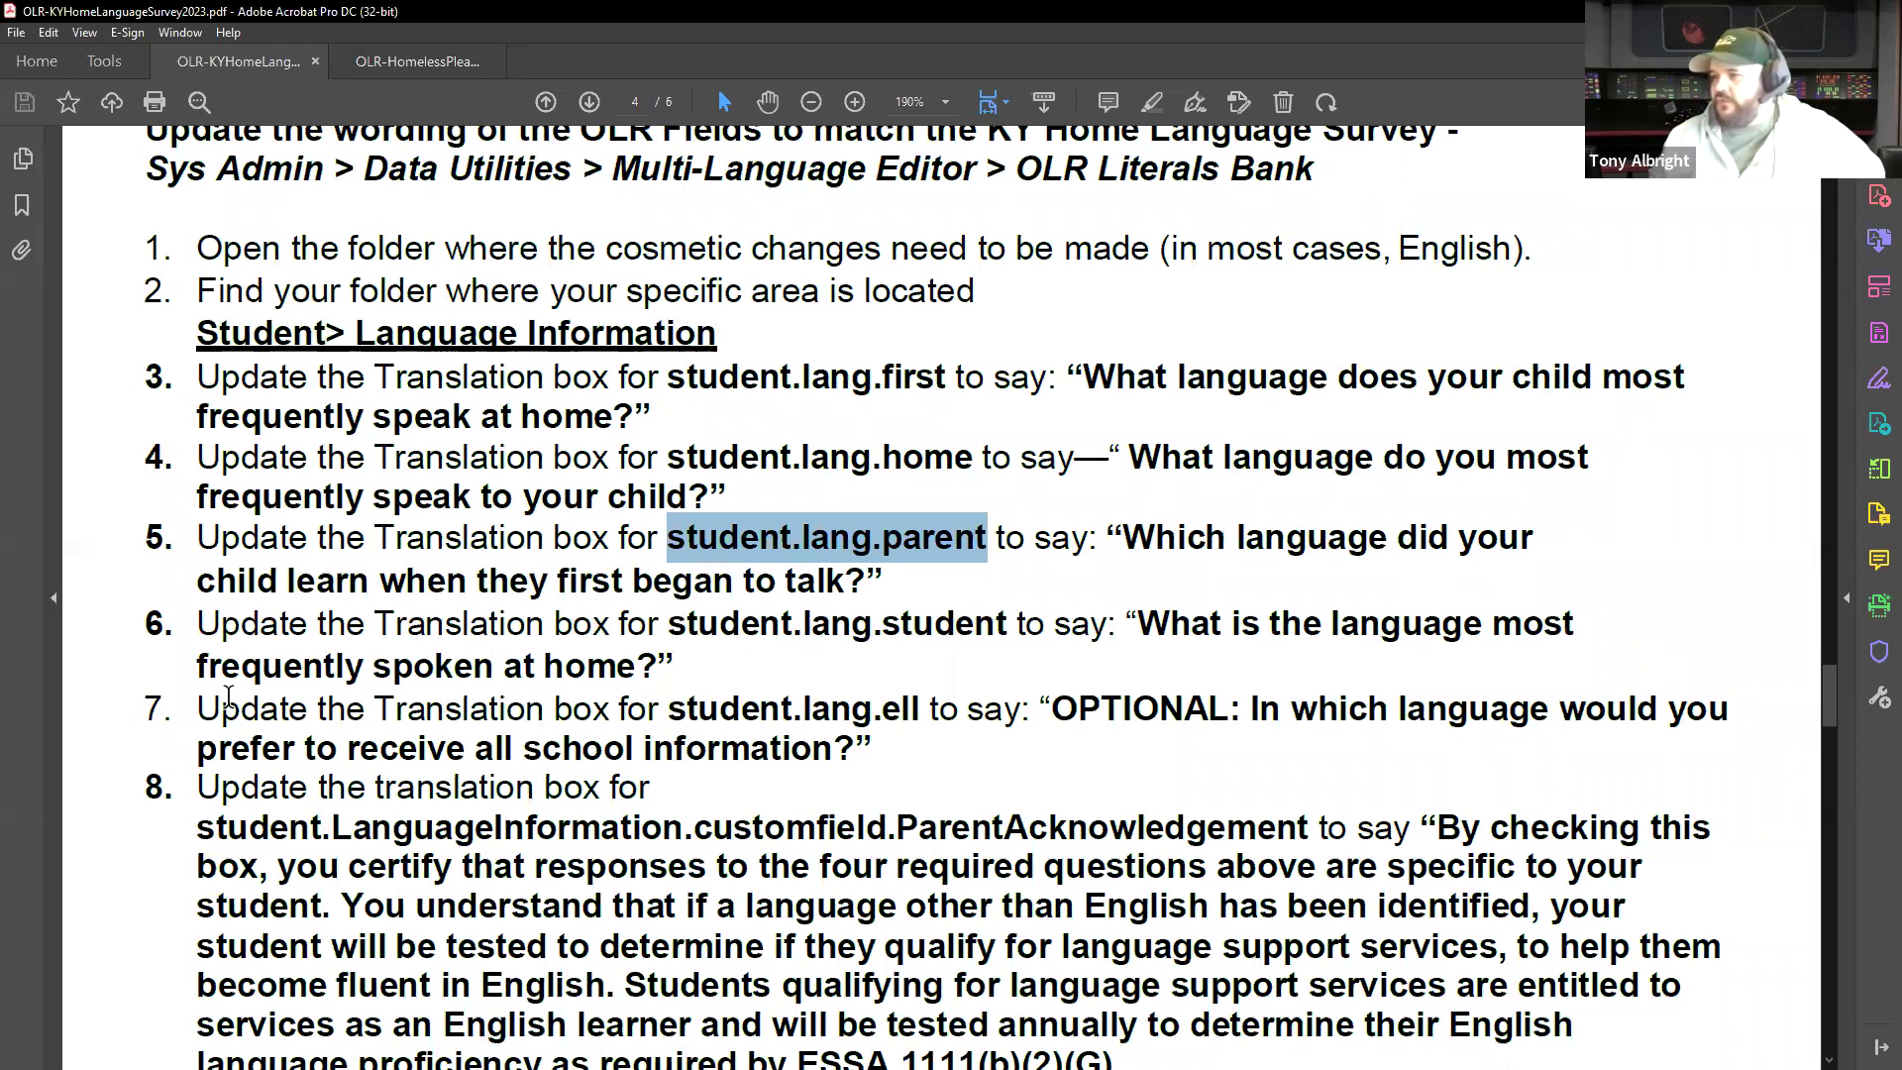
pyautogui.hotkey('alt', 'Tab')
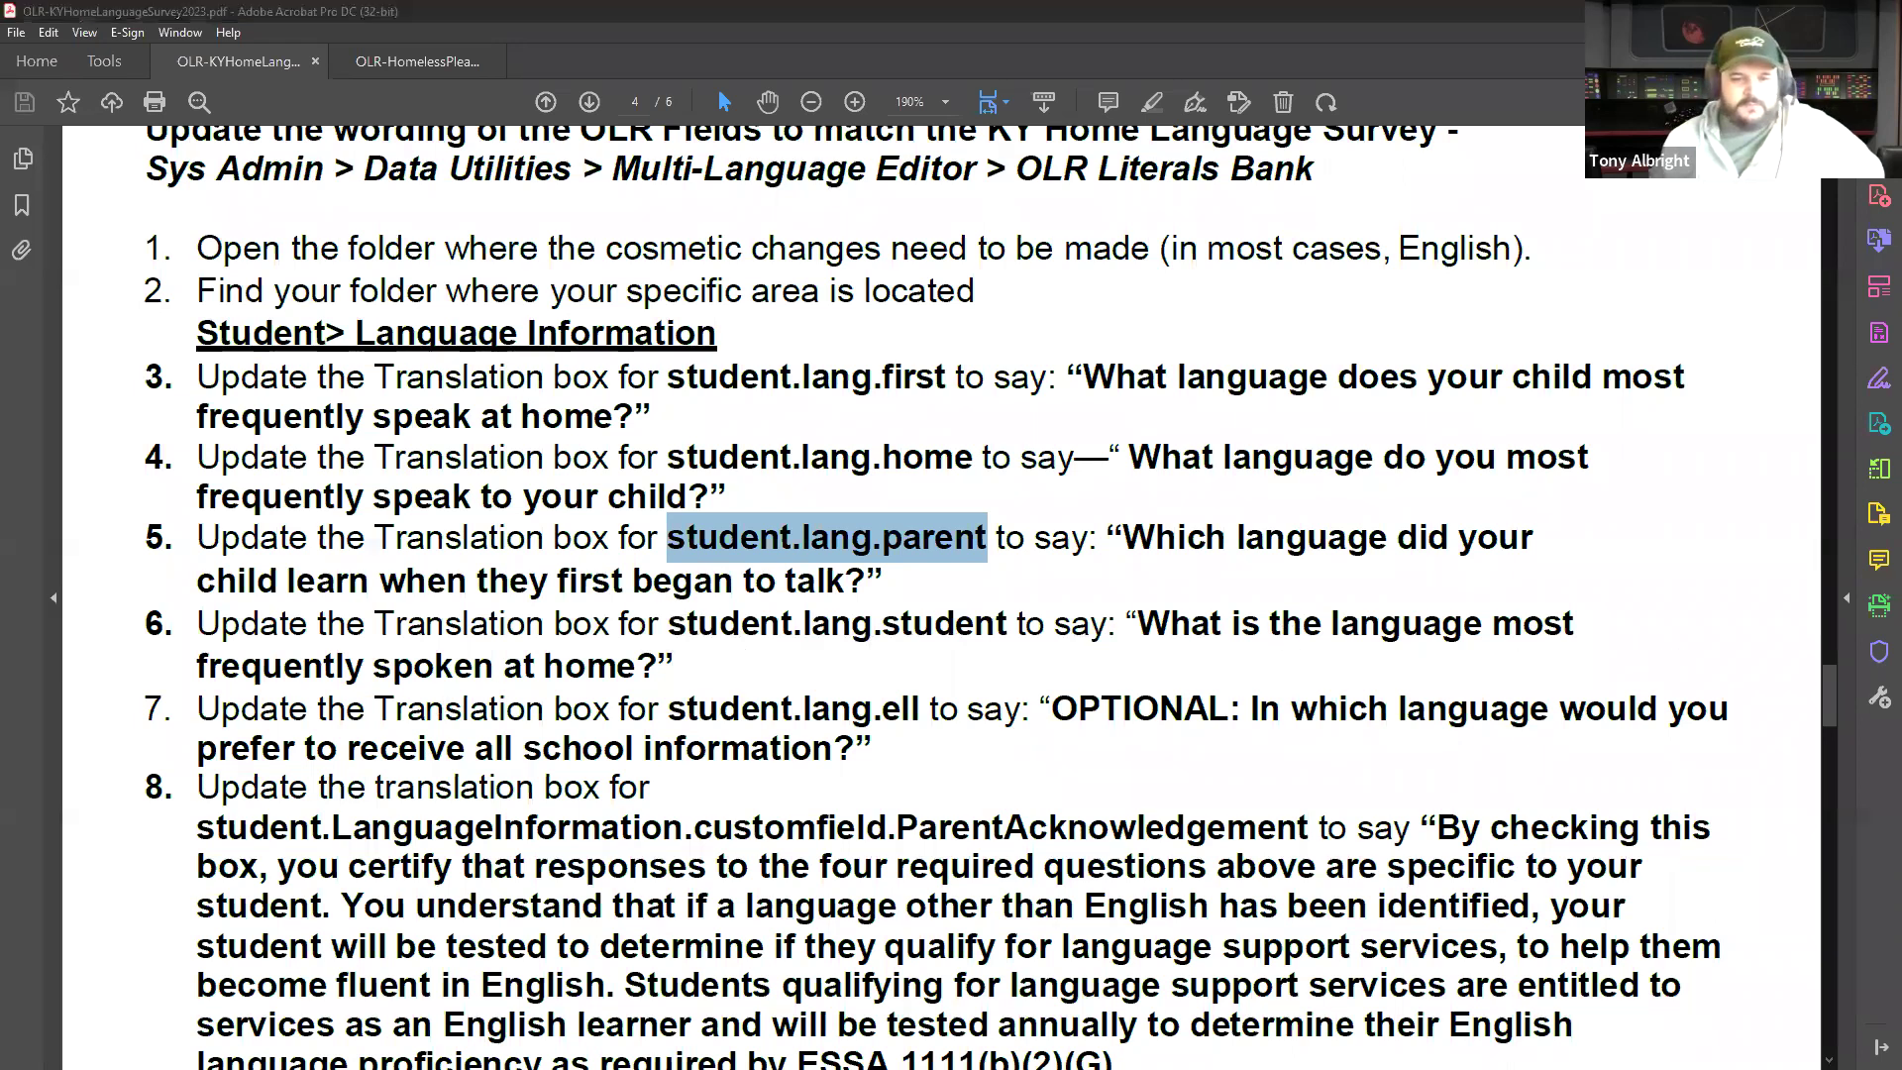
pyautogui.scroll(-2, 930, 721)
pyautogui.scroll(-1, 930, 721)
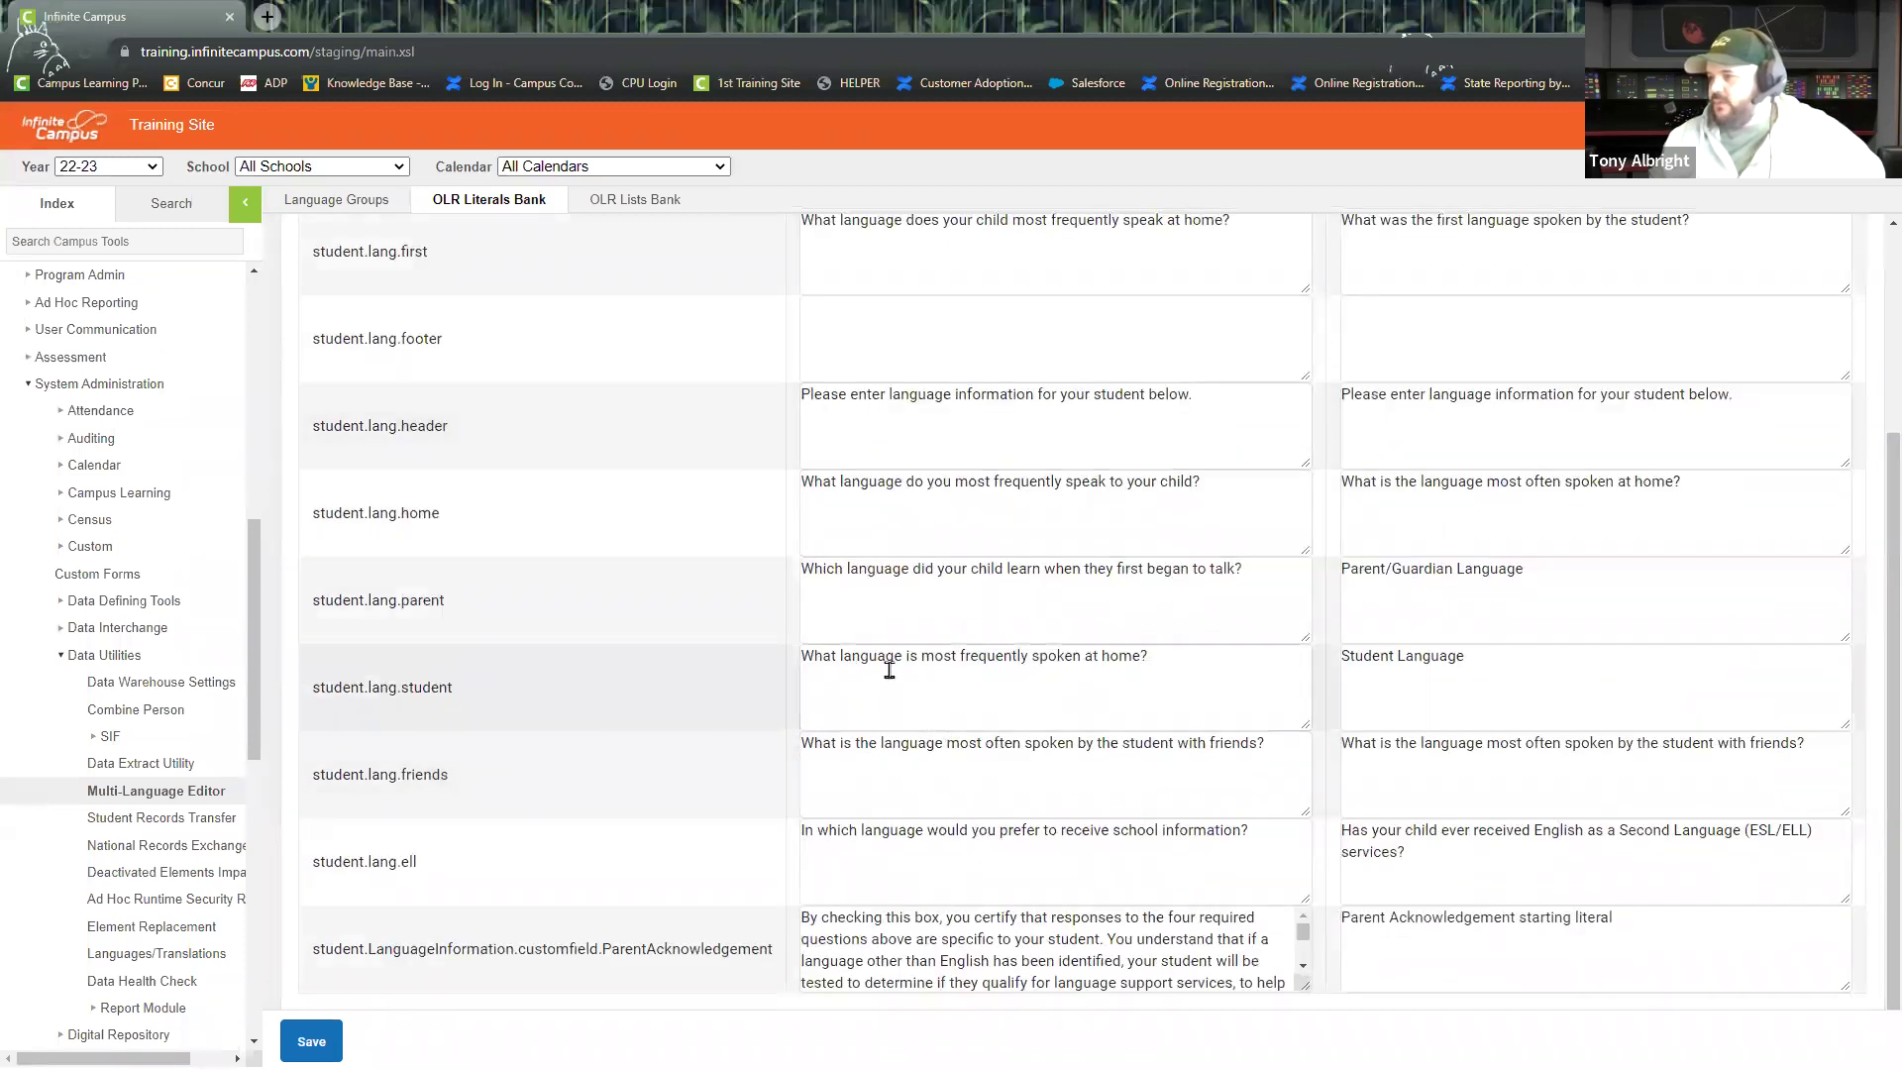
# Compare the student.lang.student translation with its literal, and look up the student.lang.ell wording in the Adobe Acrobat guide.
pyautogui.moveTo(1566, 659); pyautogui.dragTo(1343, 660)
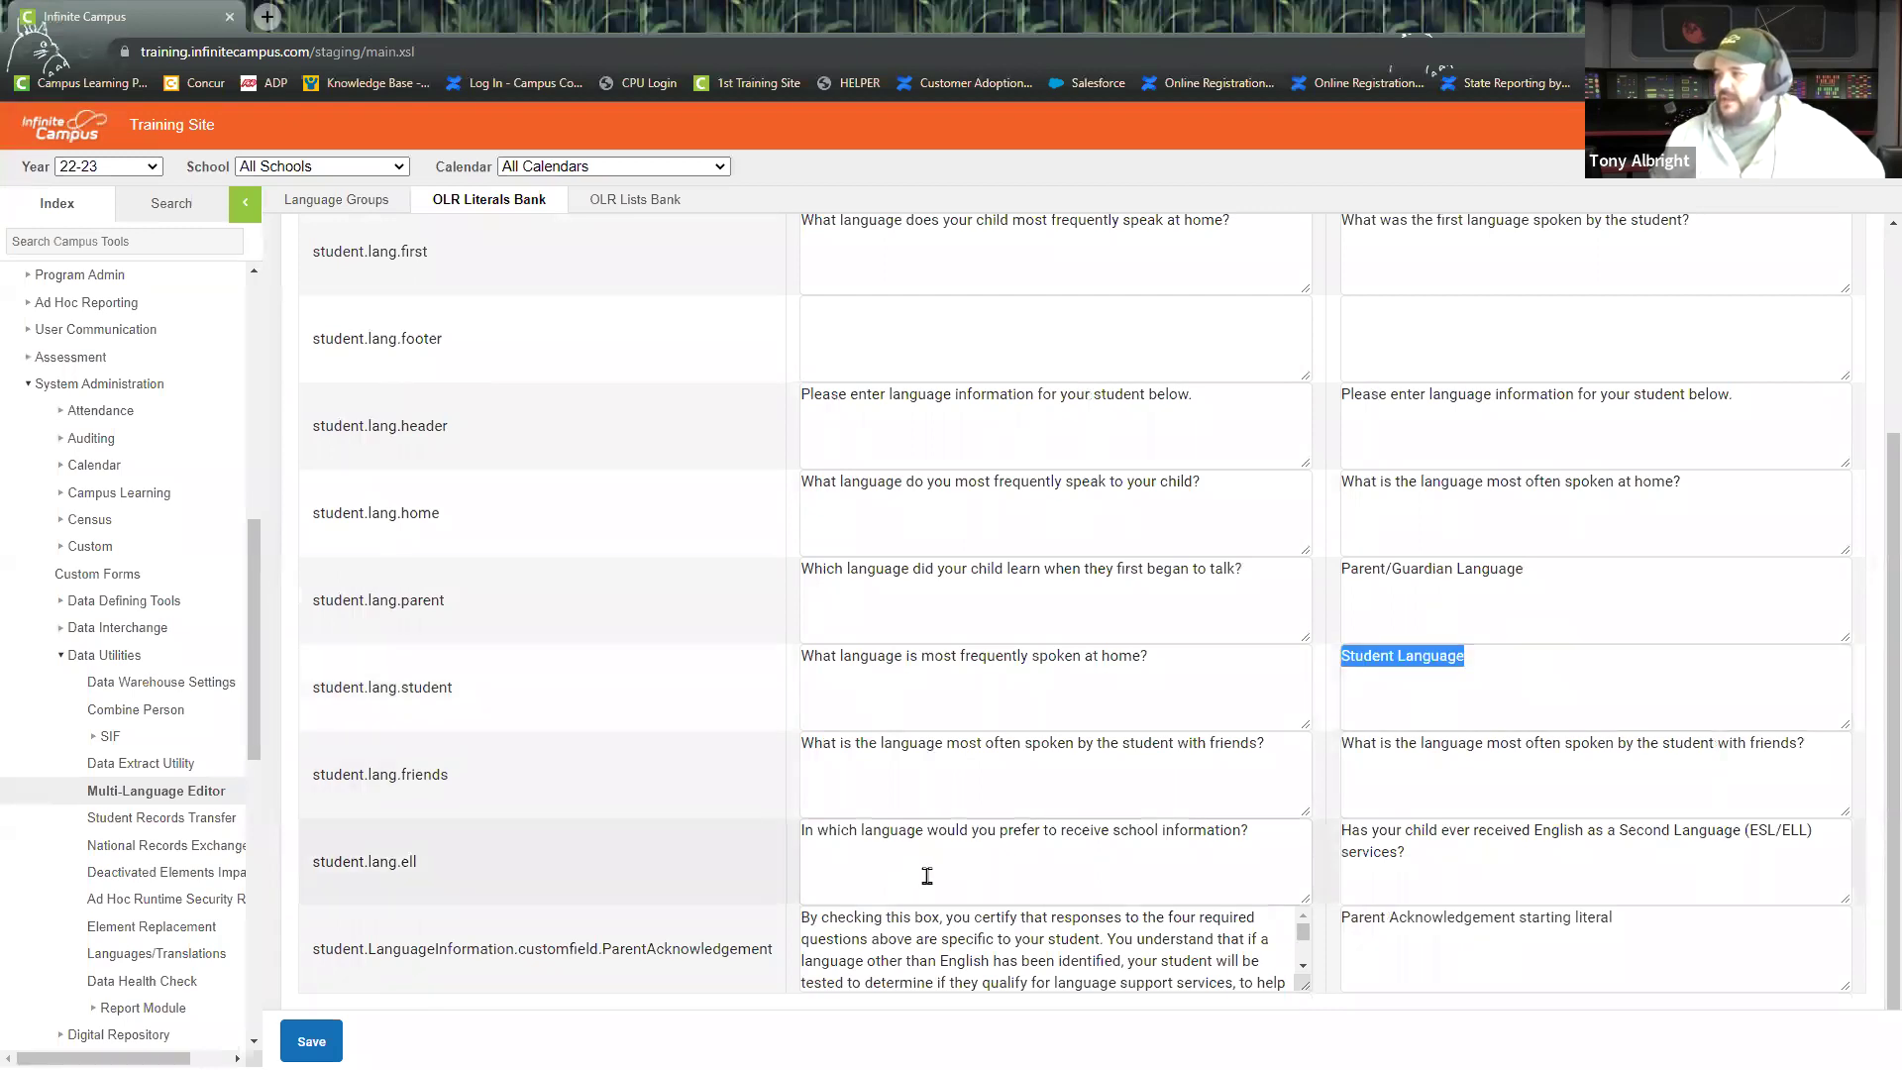
pyautogui.moveTo(1150, 658); pyautogui.dragTo(775, 665)
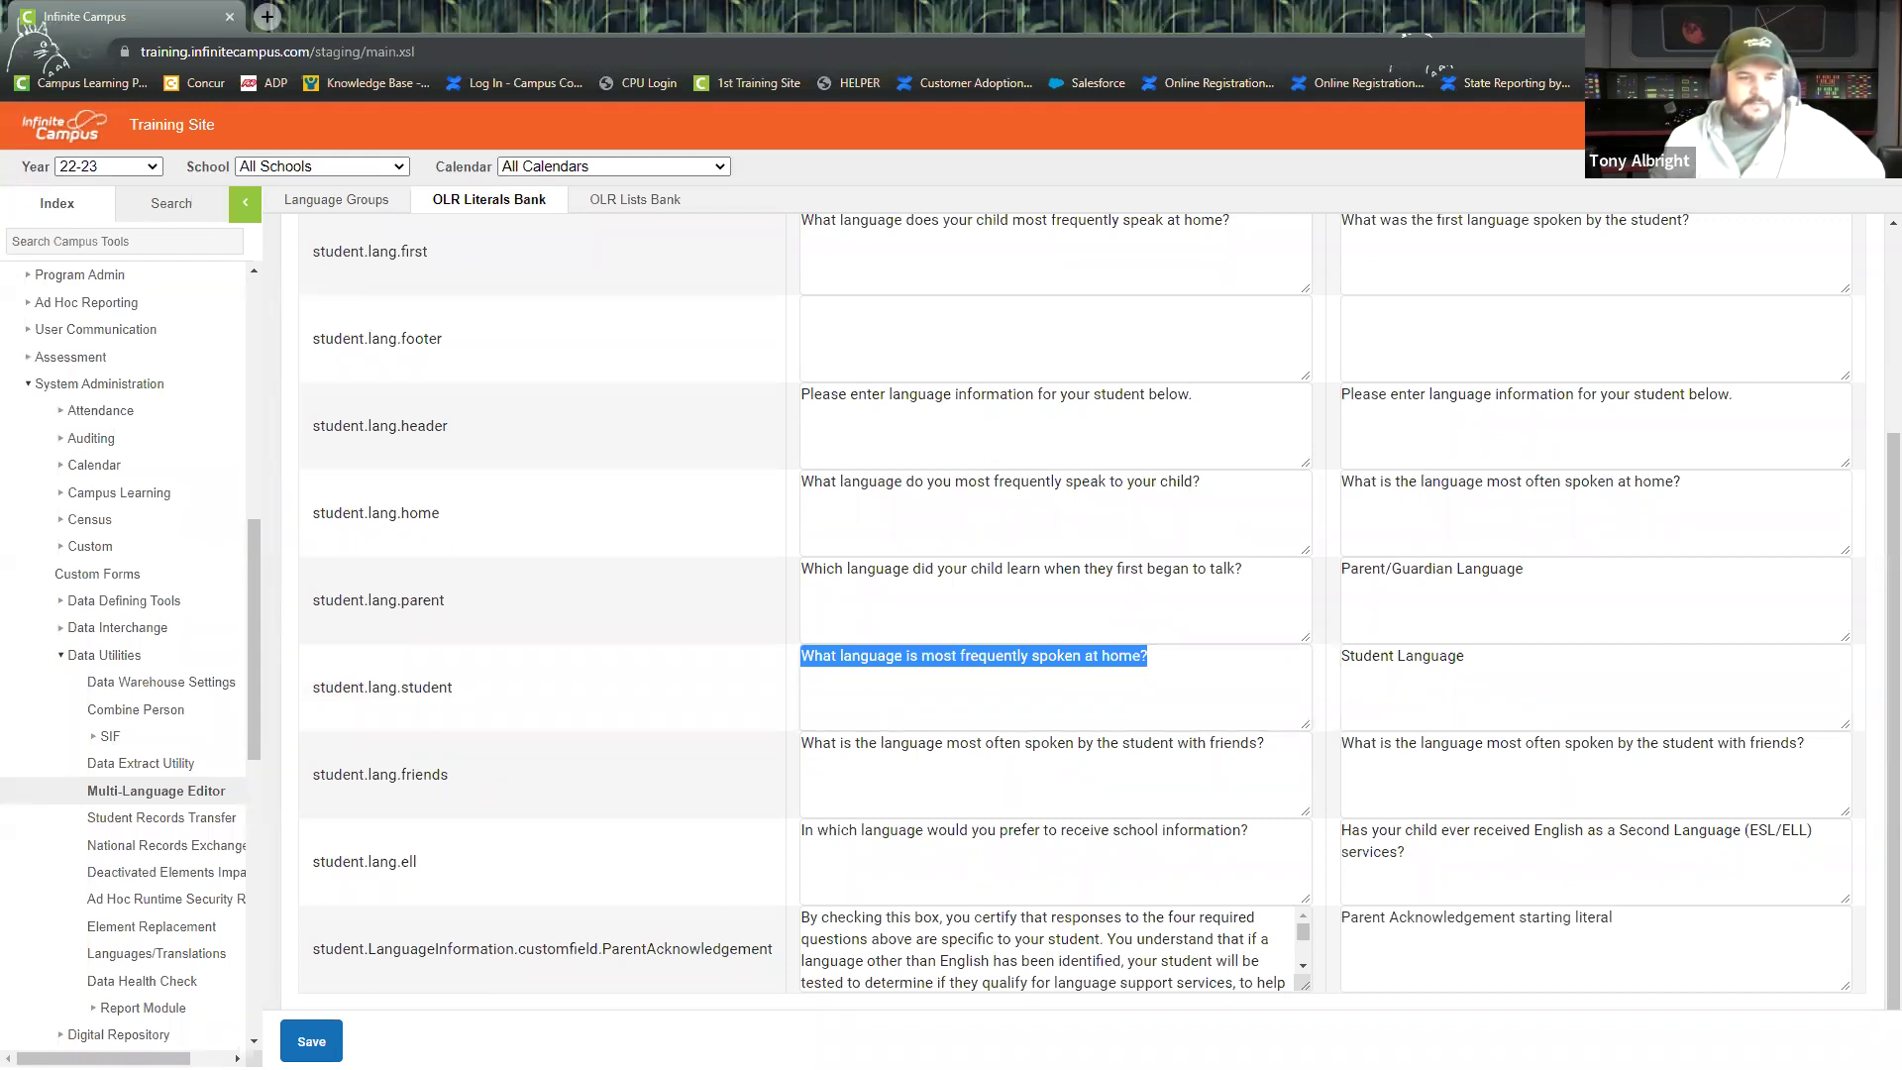
pyautogui.hotkey('alt', 'Tab')
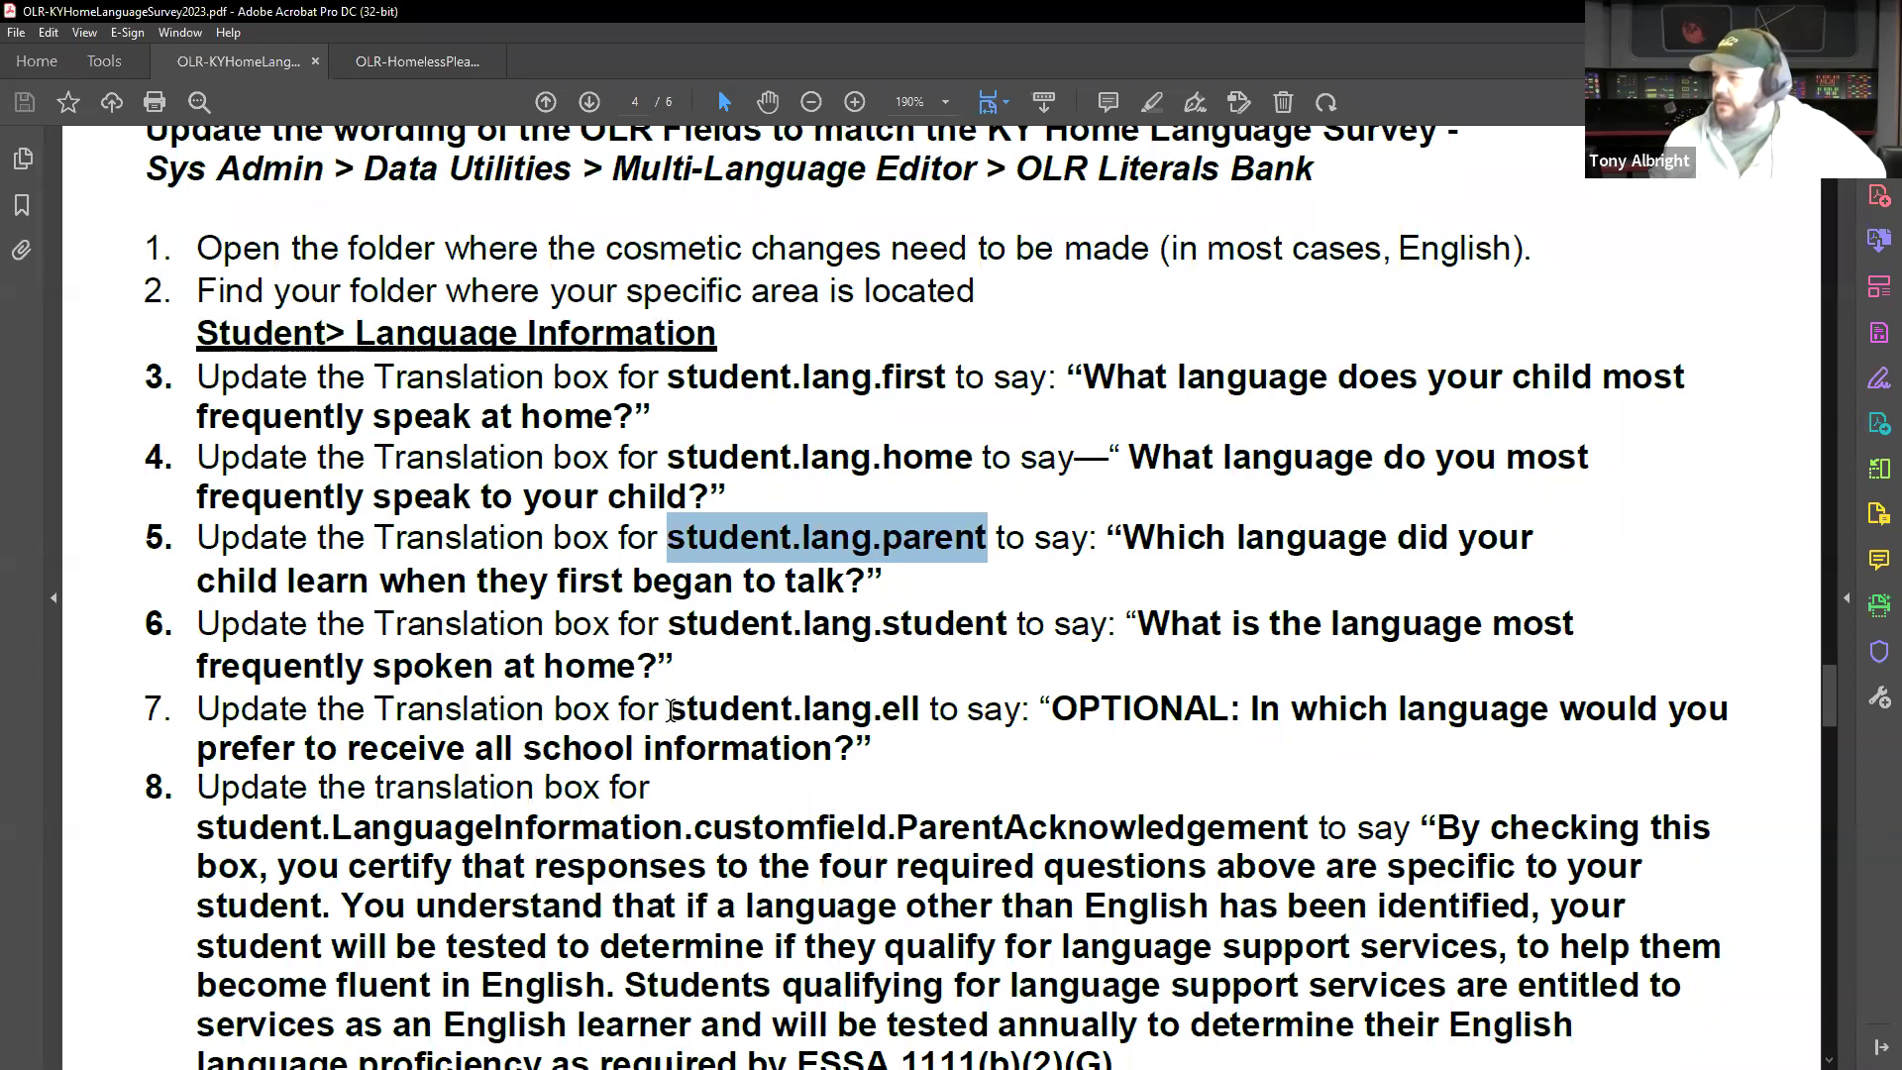
pyautogui.click(675, 709)
pyautogui.moveTo(674, 709); pyautogui.dragTo(921, 709)
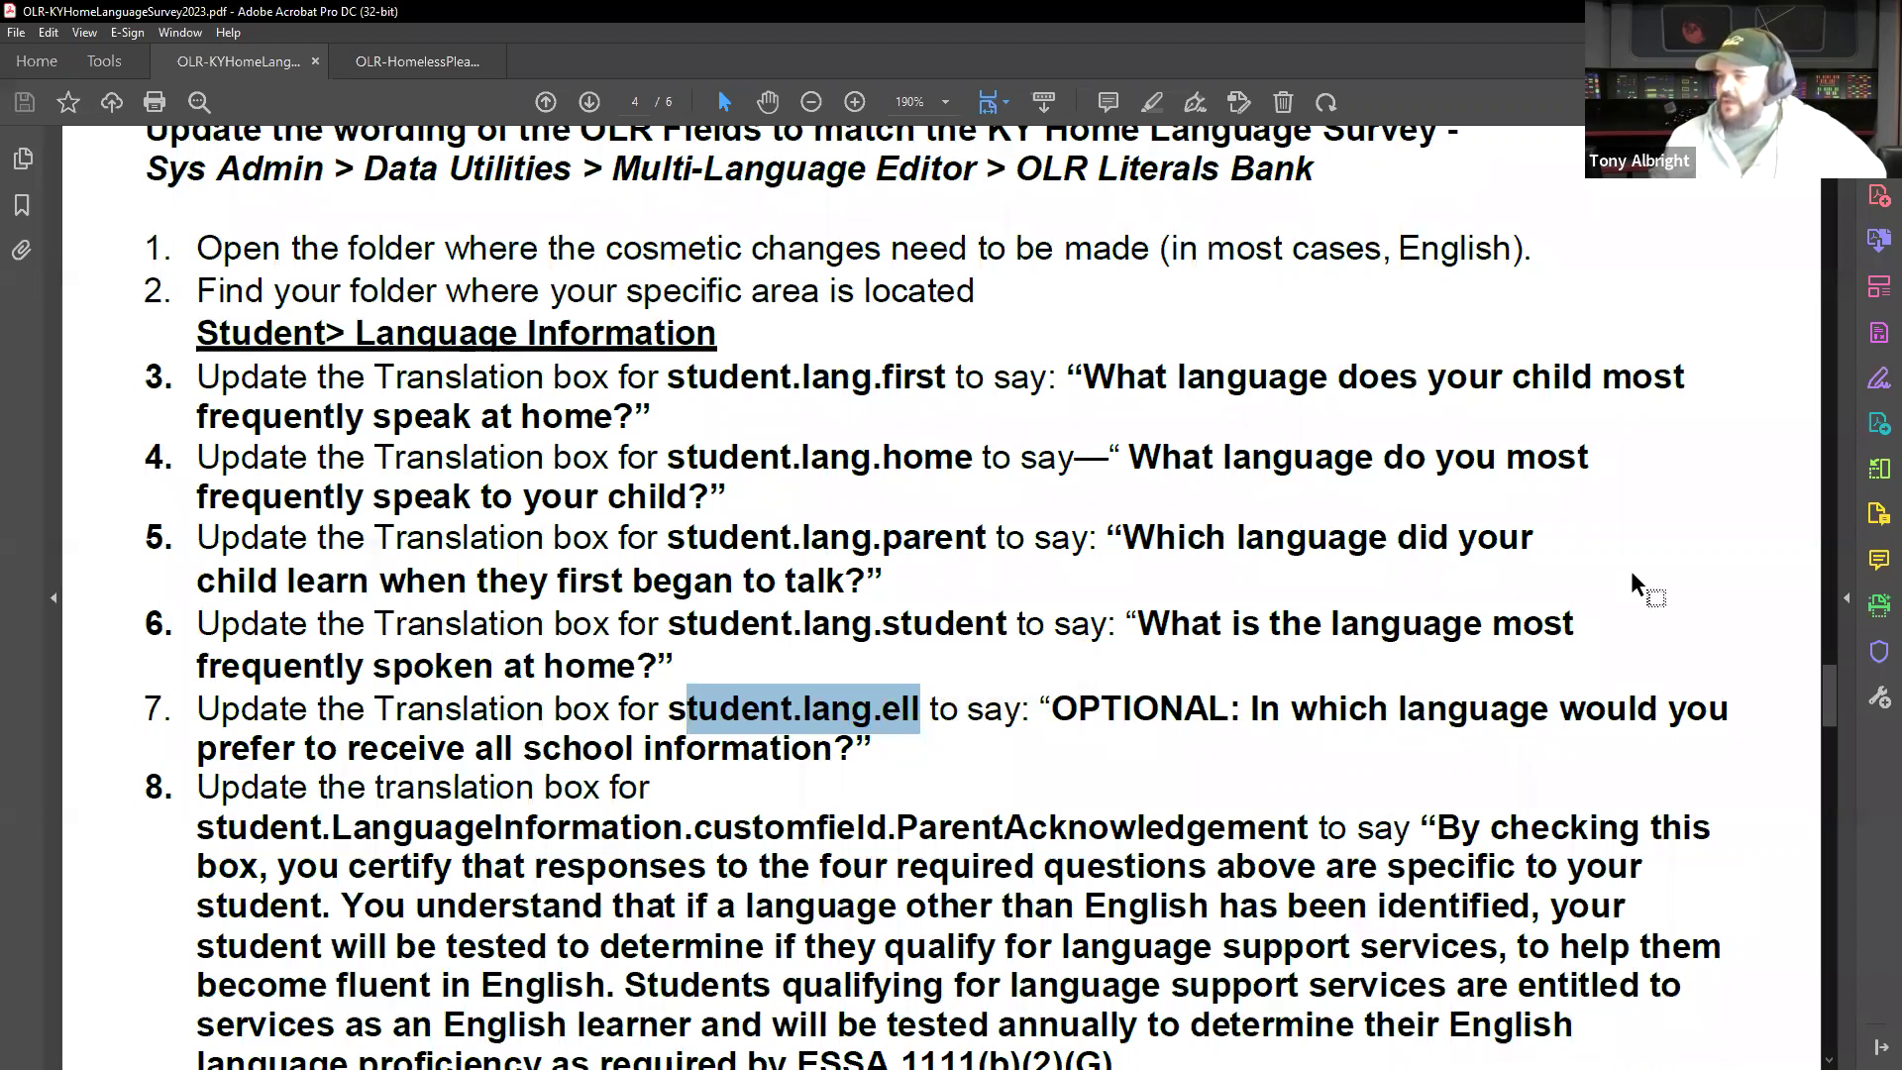
# Switch to Infinite Campus and add "OPTIONAL: " before the existing student.lang.ell translation.
pyautogui.hotkey('alt', 'Tab')
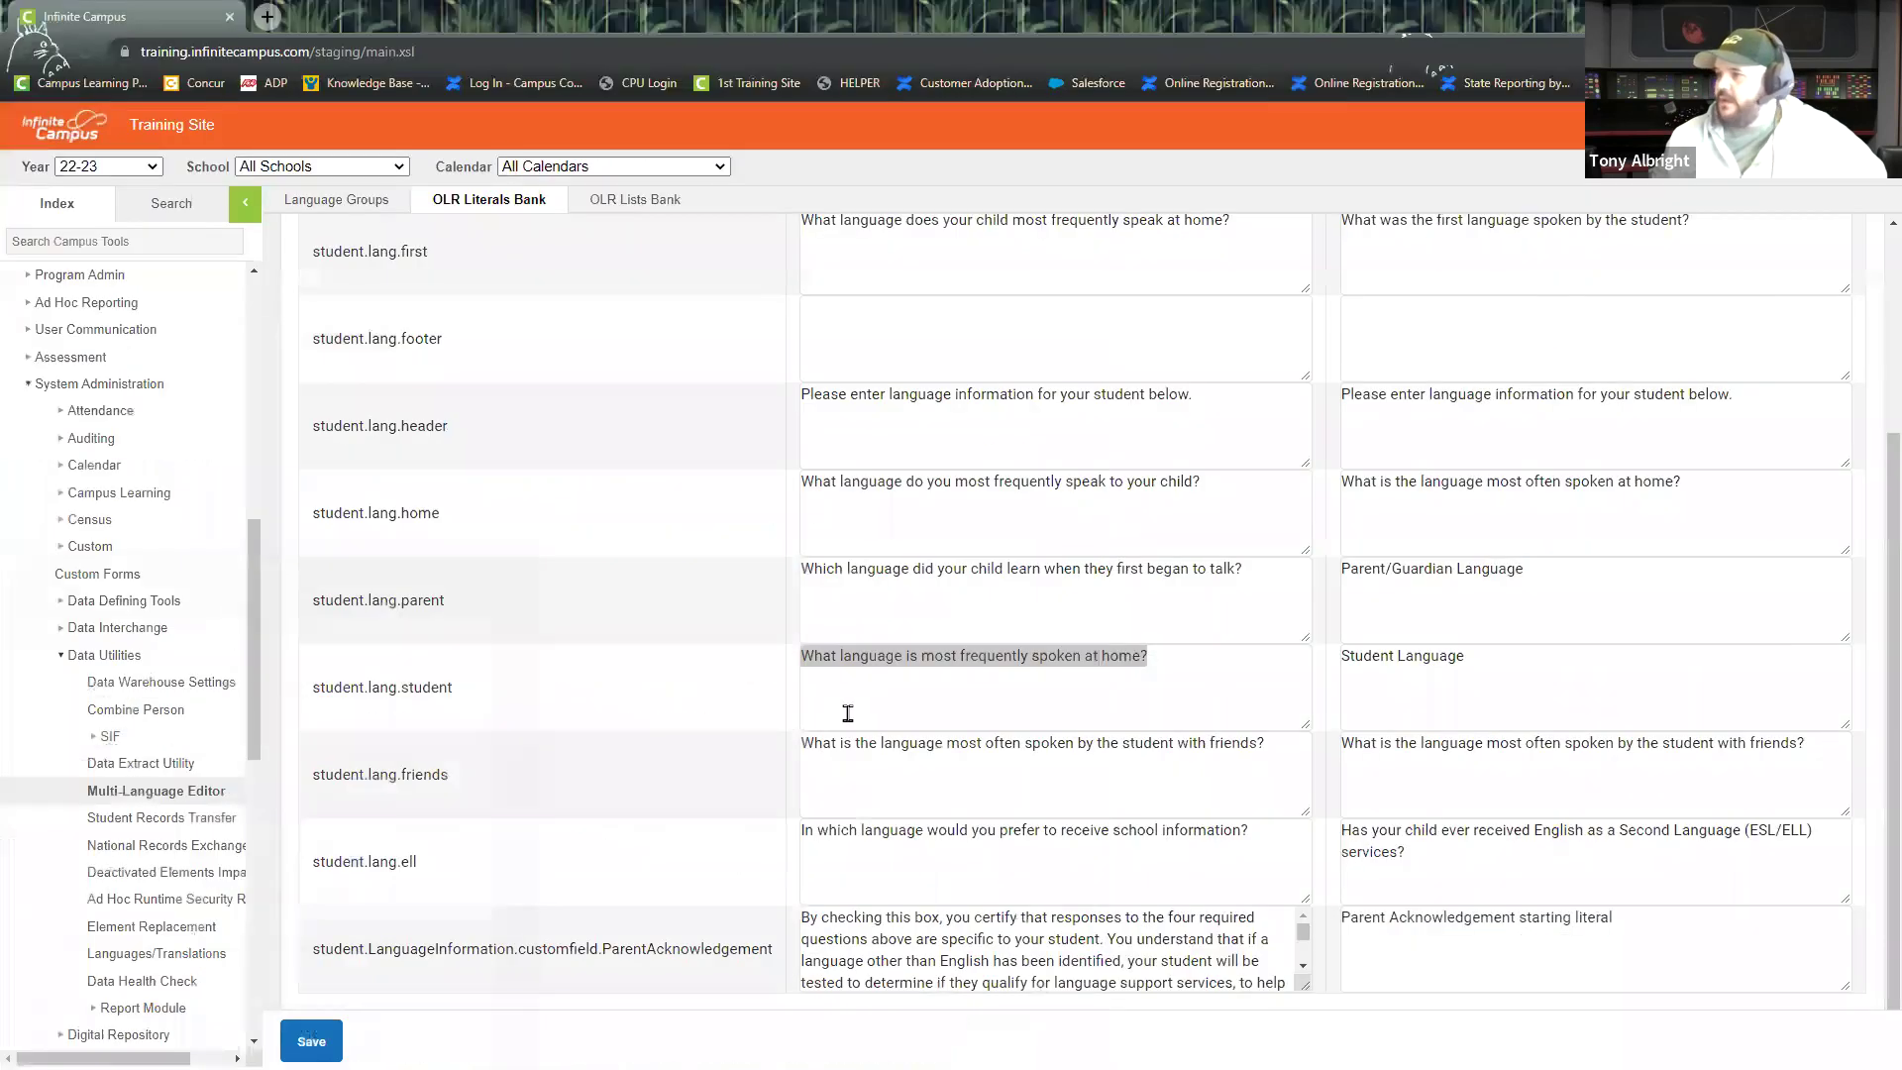
pyautogui.scroll(-1, 931, 787)
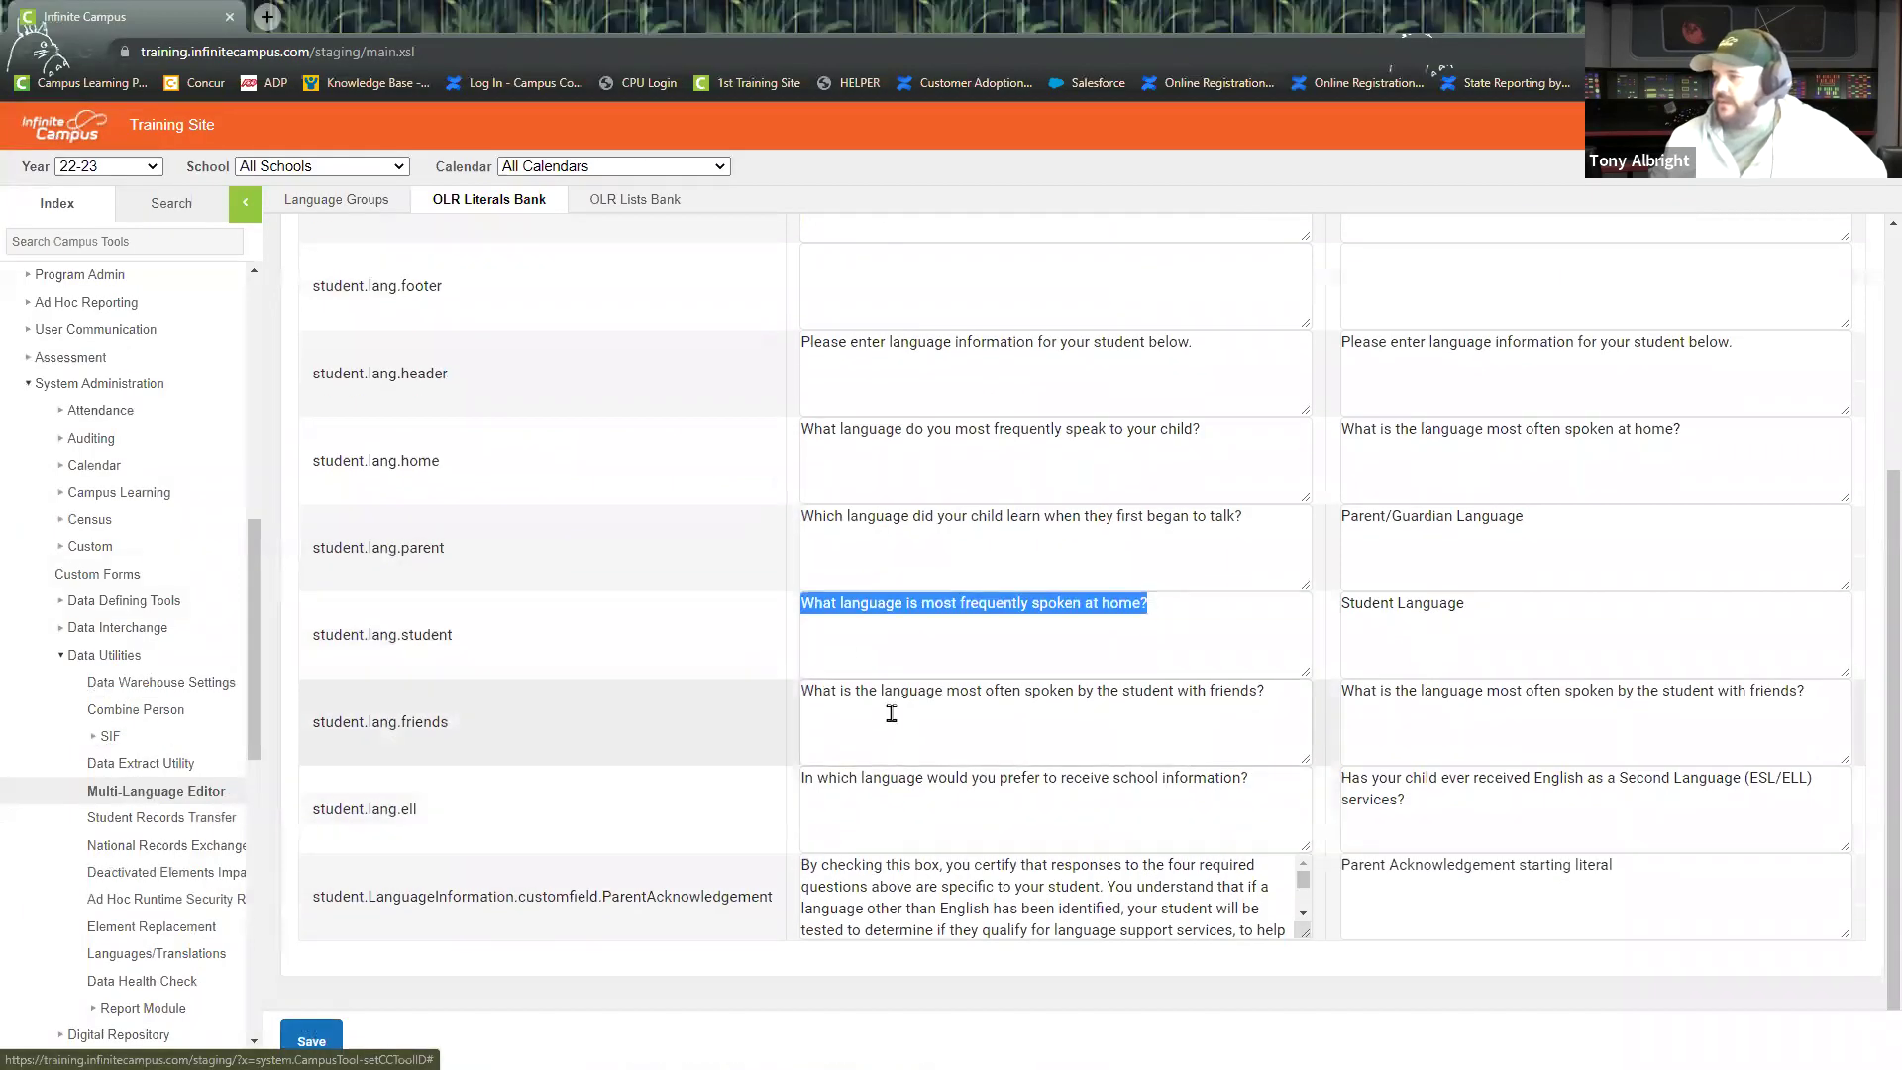
pyautogui.click(805, 777)
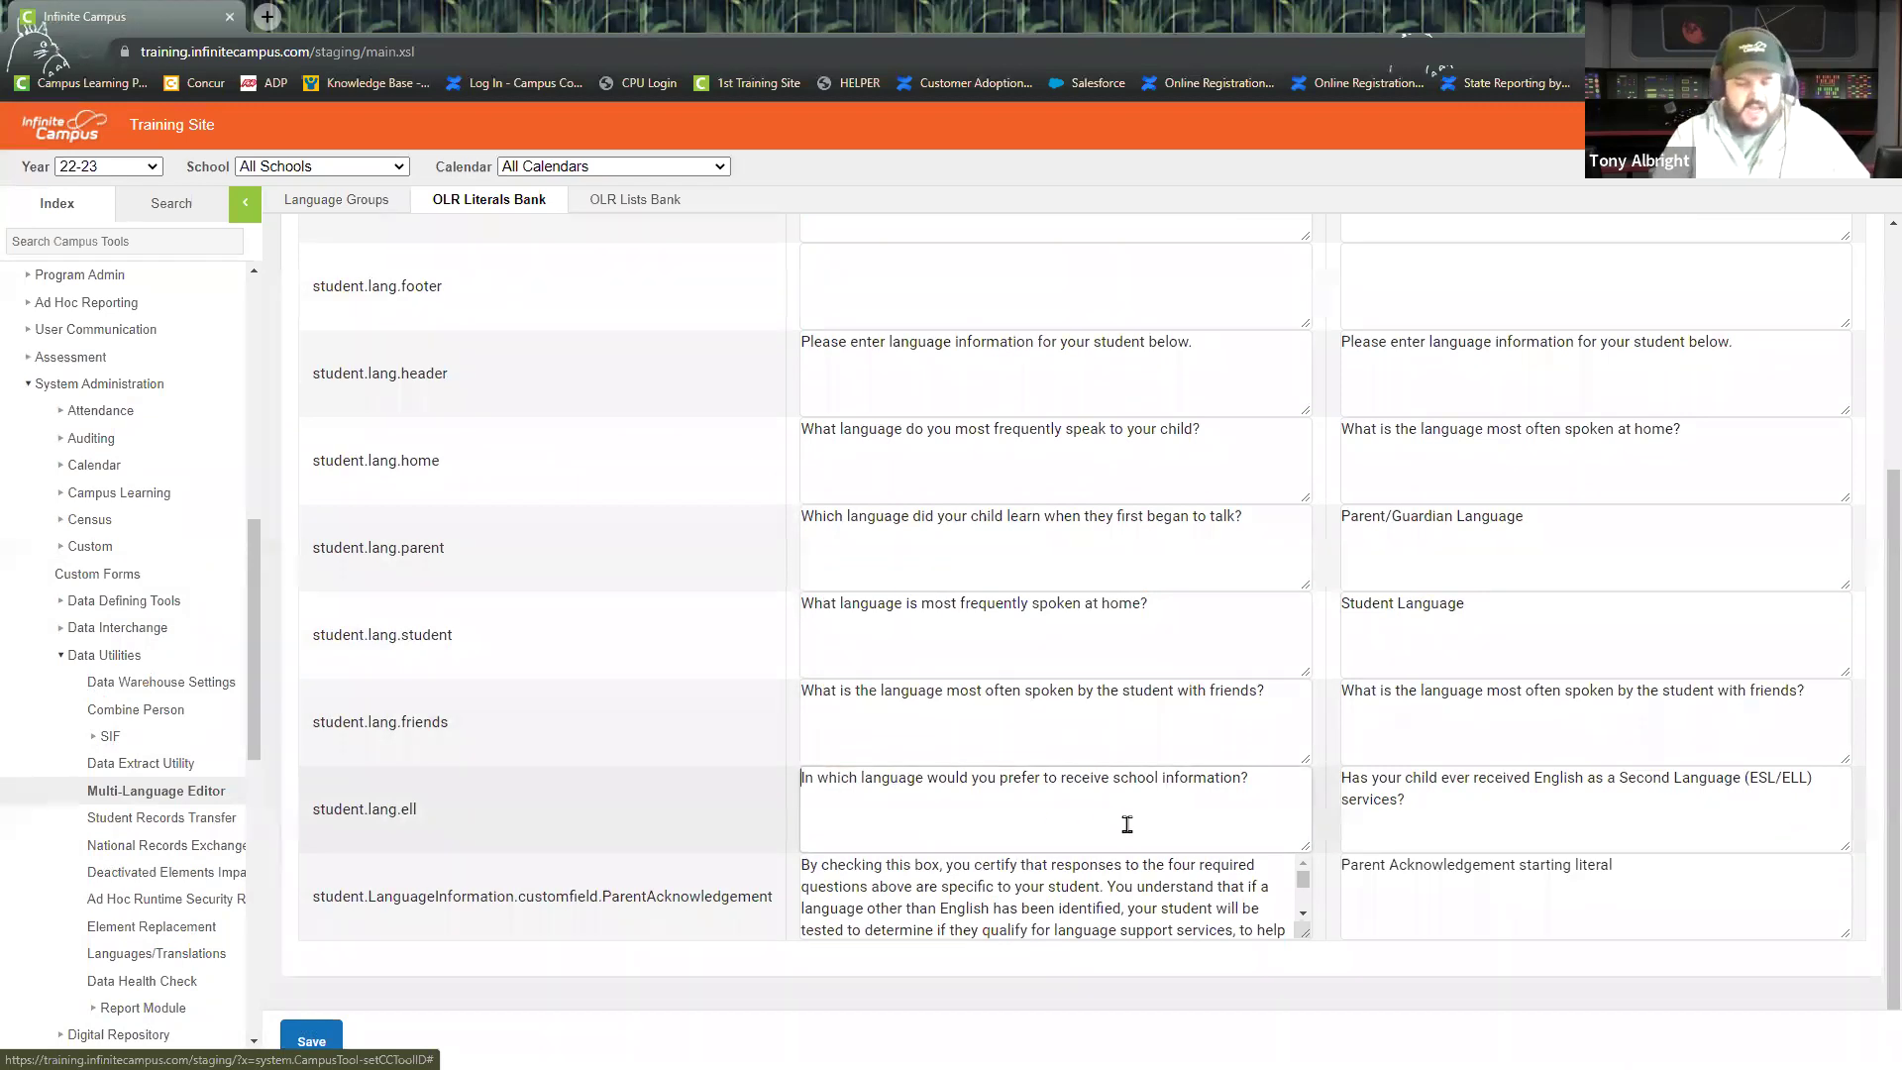
pyautogui.write('OPTIONAL')
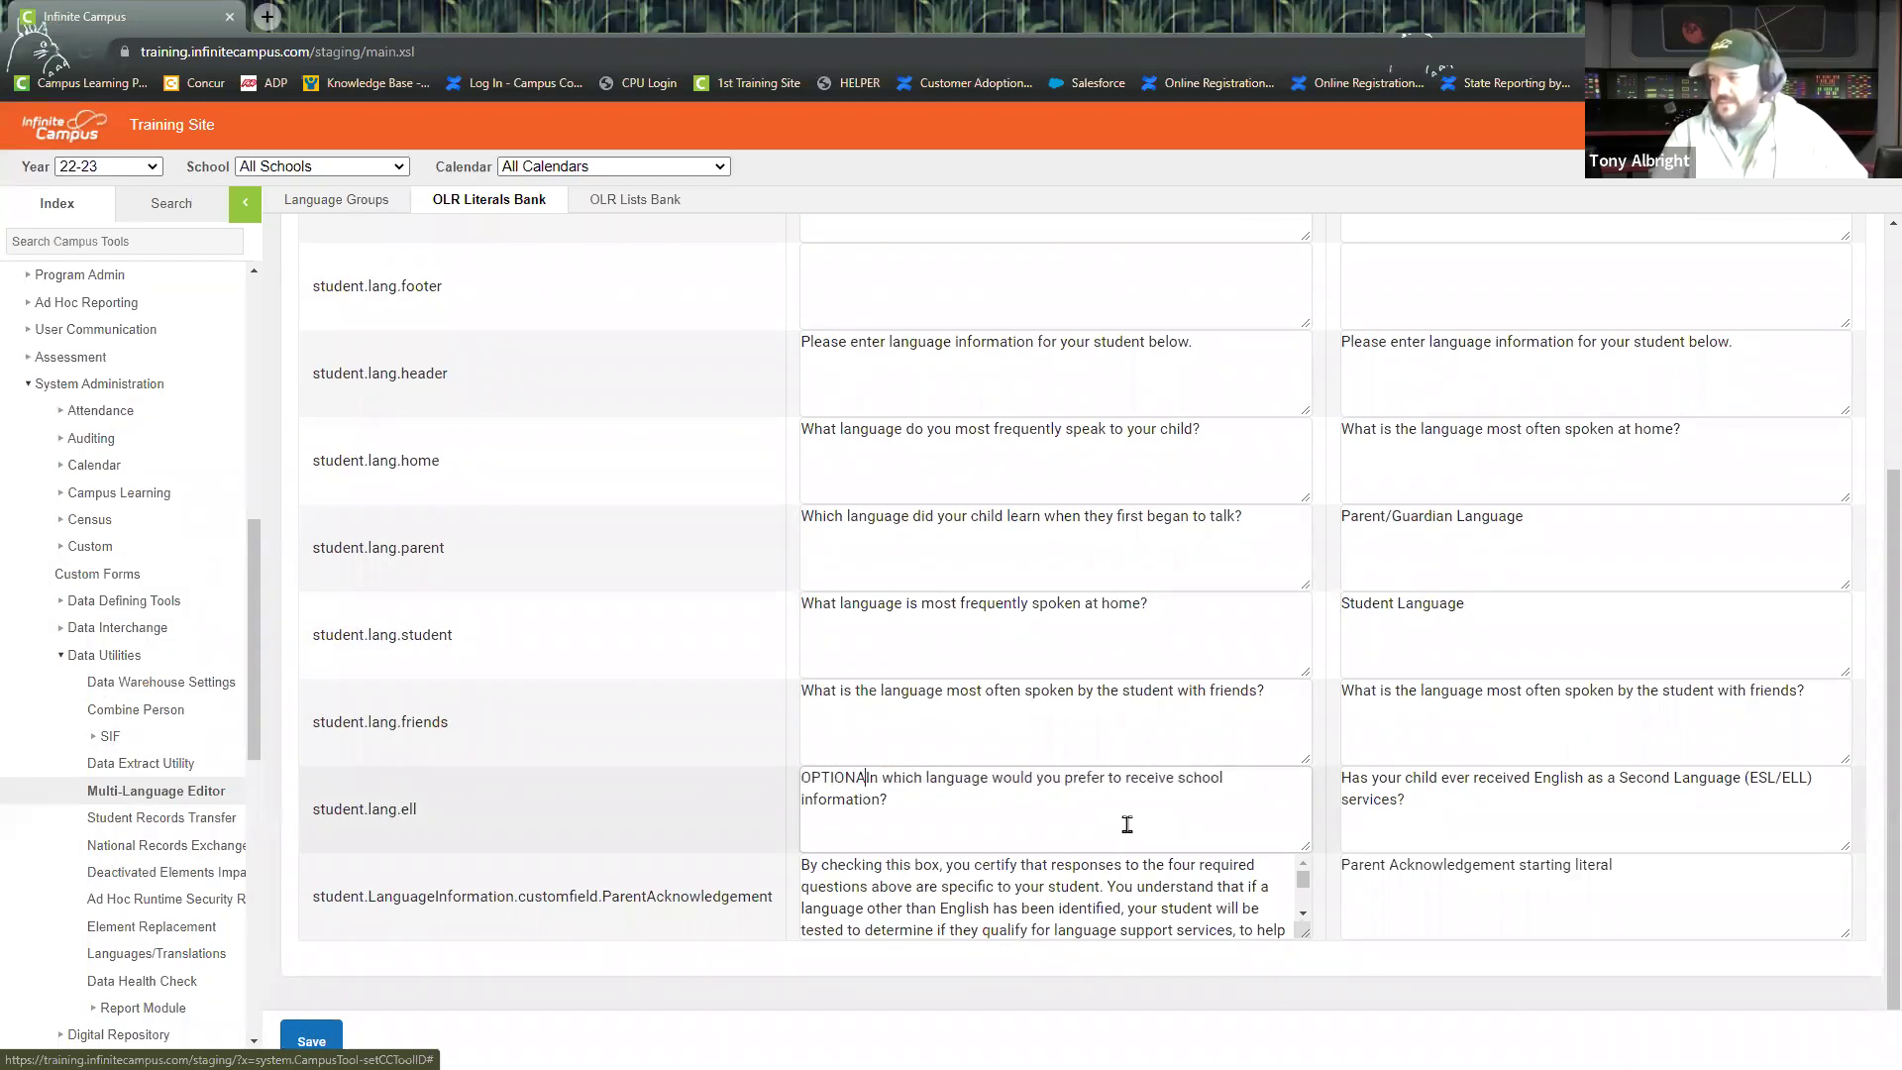
pyautogui.write(':')
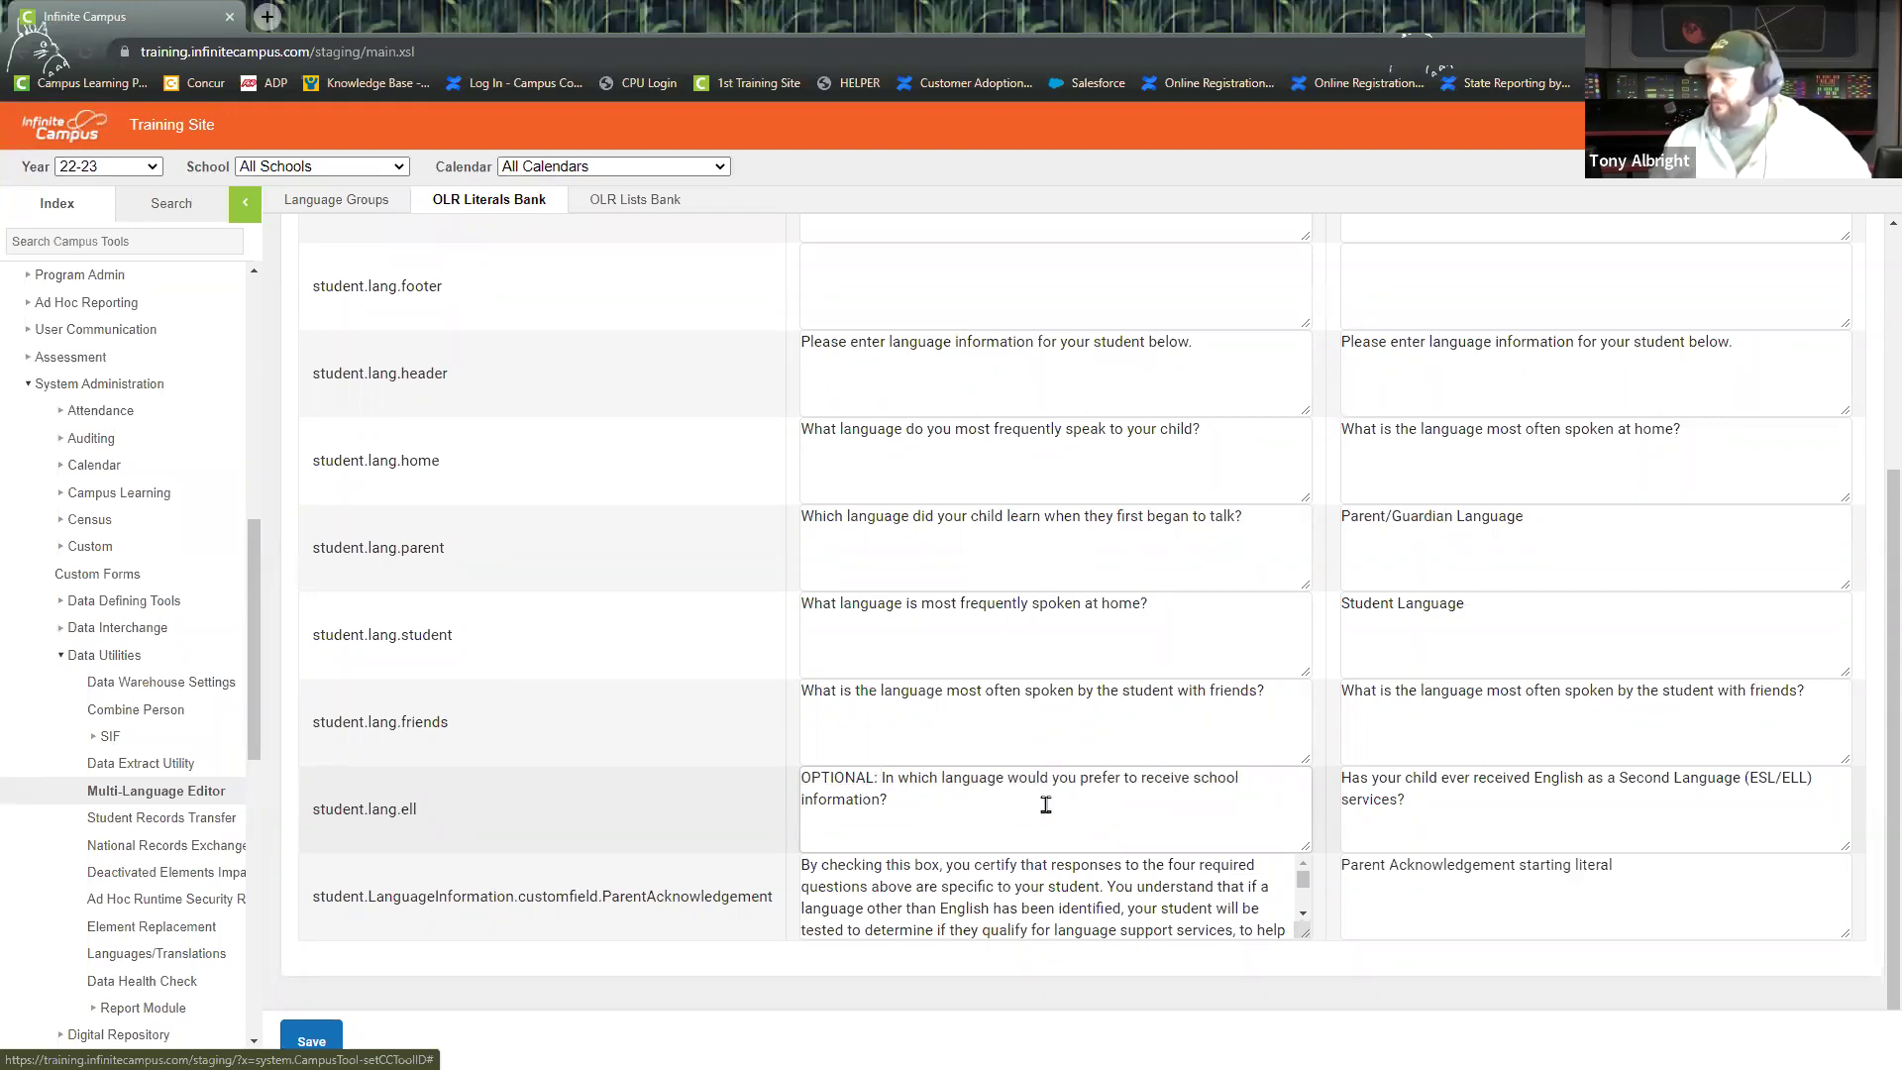
# Examine the translation and literal of the ParentAcknowledgement custom field along with the rows above it.
pyautogui.scroll(-5, 1112, 921)
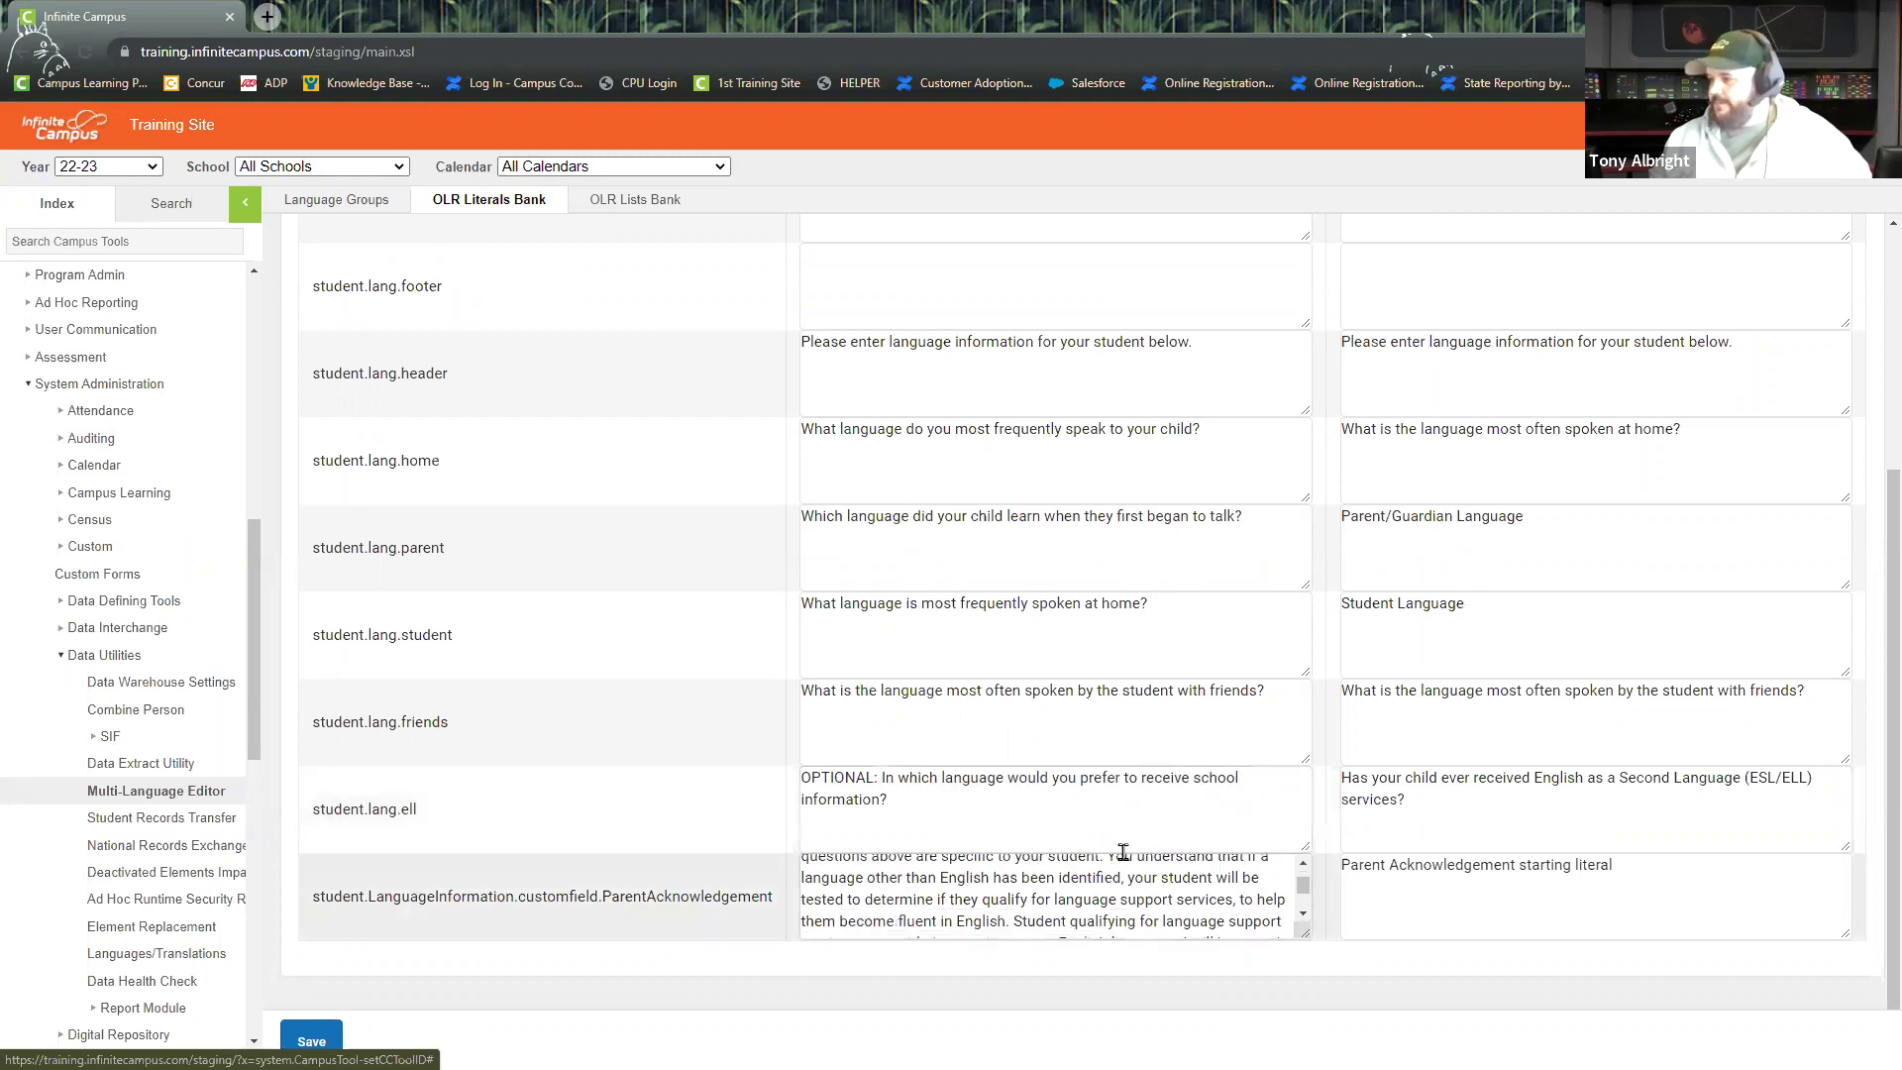
pyautogui.scroll(5, 1113, 929)
pyautogui.scroll(1, 1105, 909)
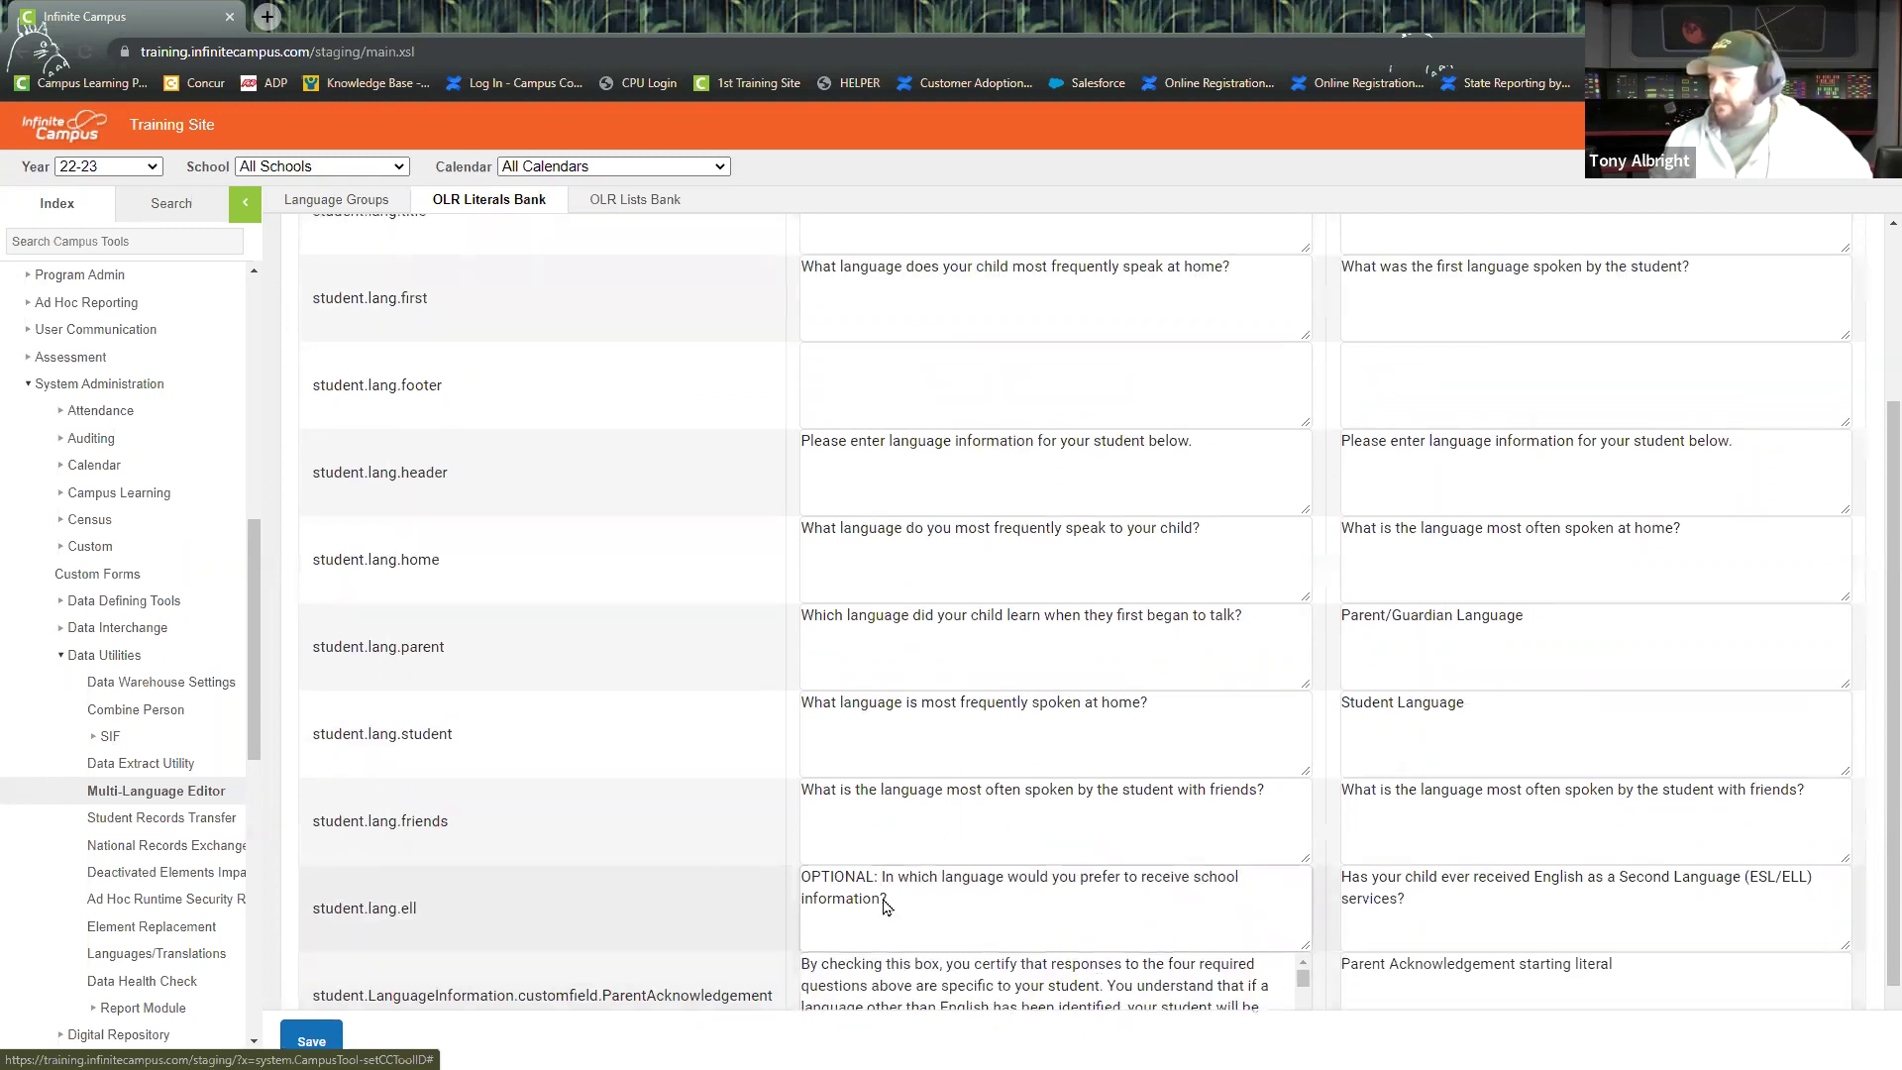
pyautogui.scroll(-1, 699, 876)
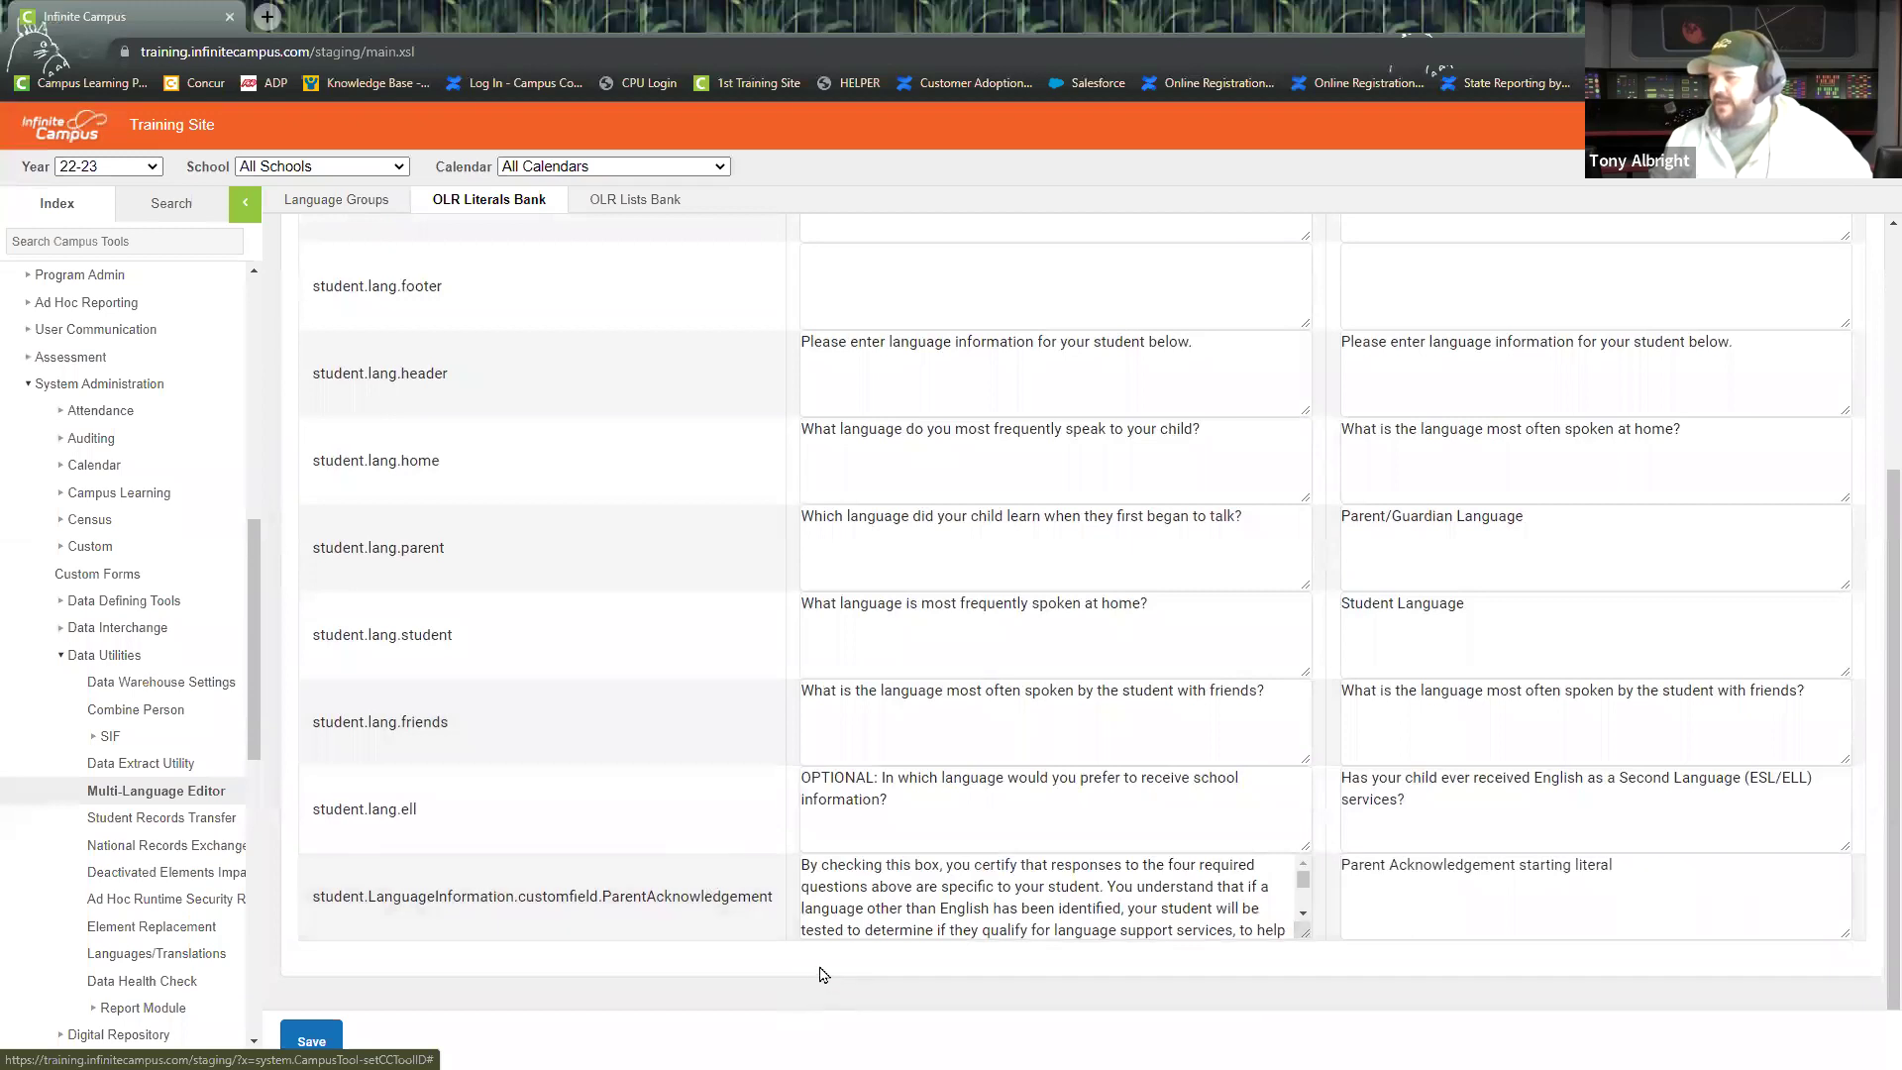
pyautogui.scroll(-3, 922, 890)
pyautogui.scroll(3, 925, 884)
pyautogui.scroll(1, 872, 901)
pyautogui.scroll(-1, 693, 886)
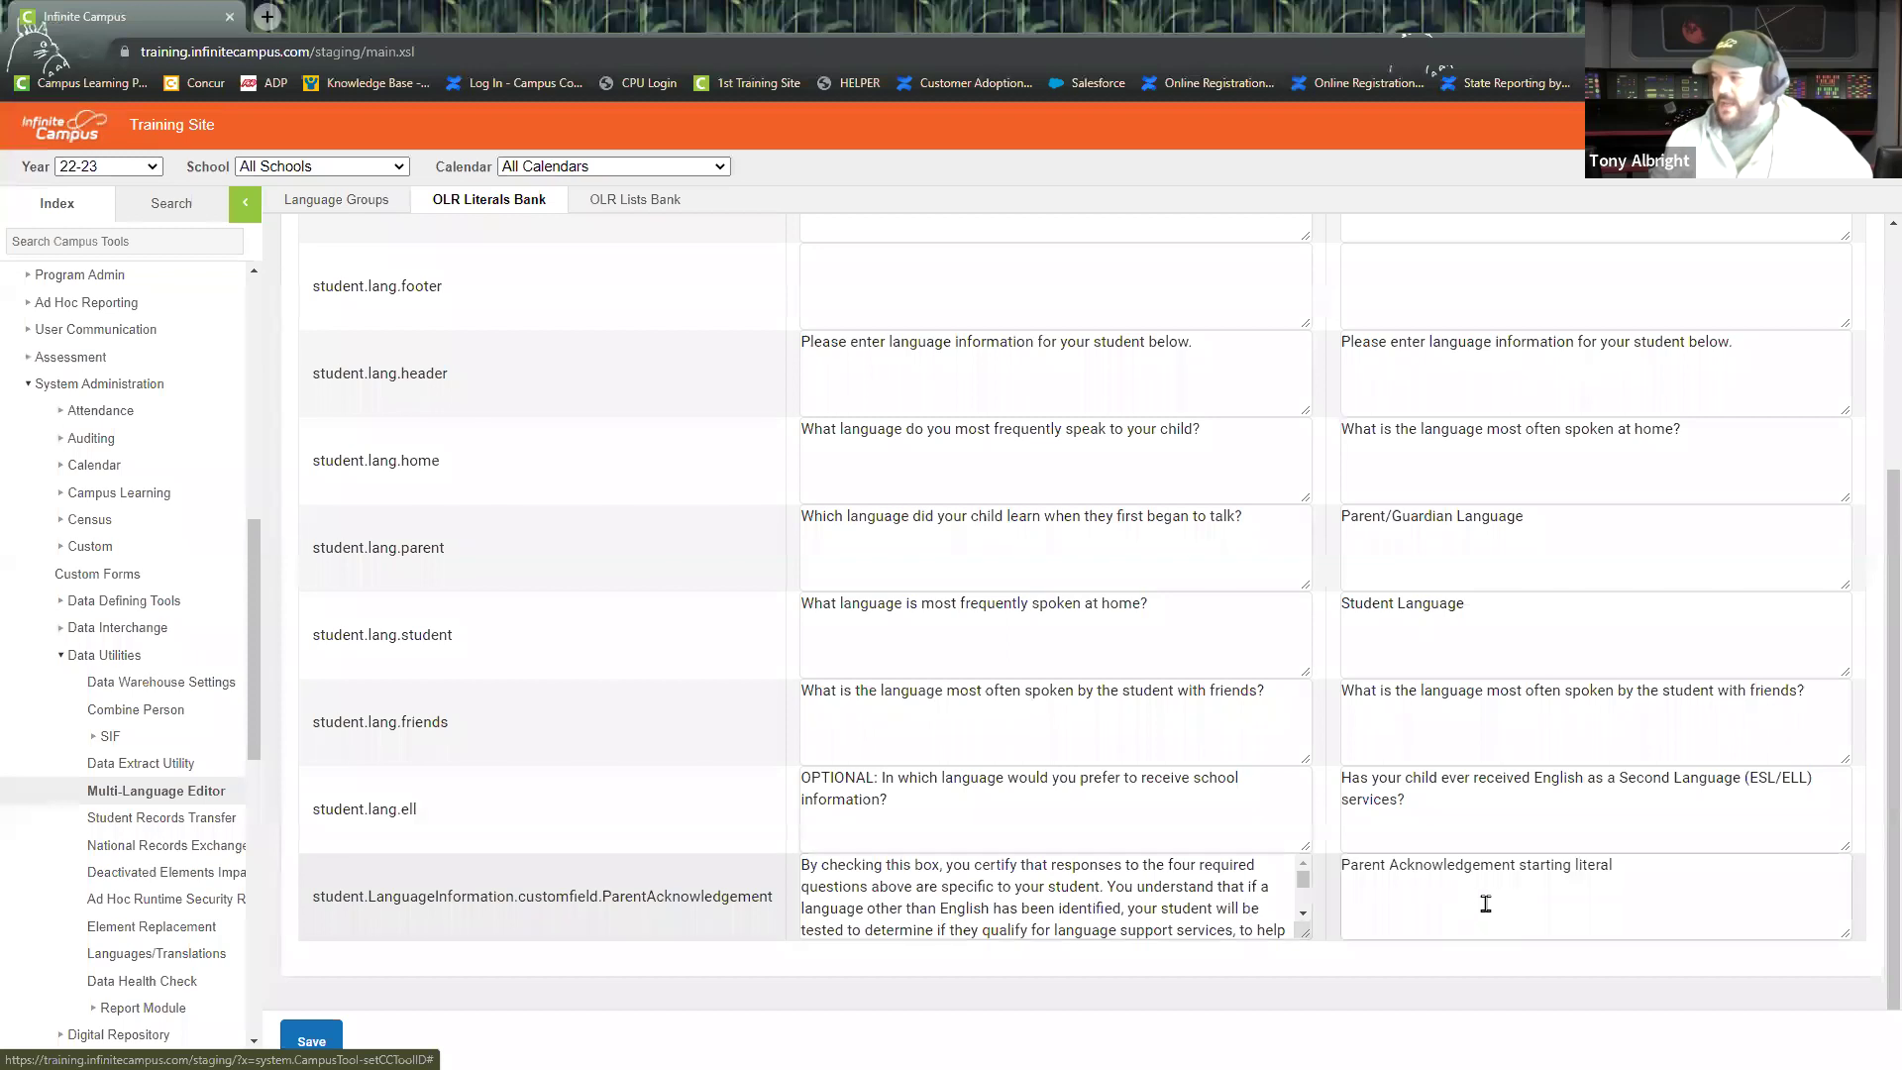
pyautogui.moveTo(1689, 874); pyautogui.dragTo(1177, 899)
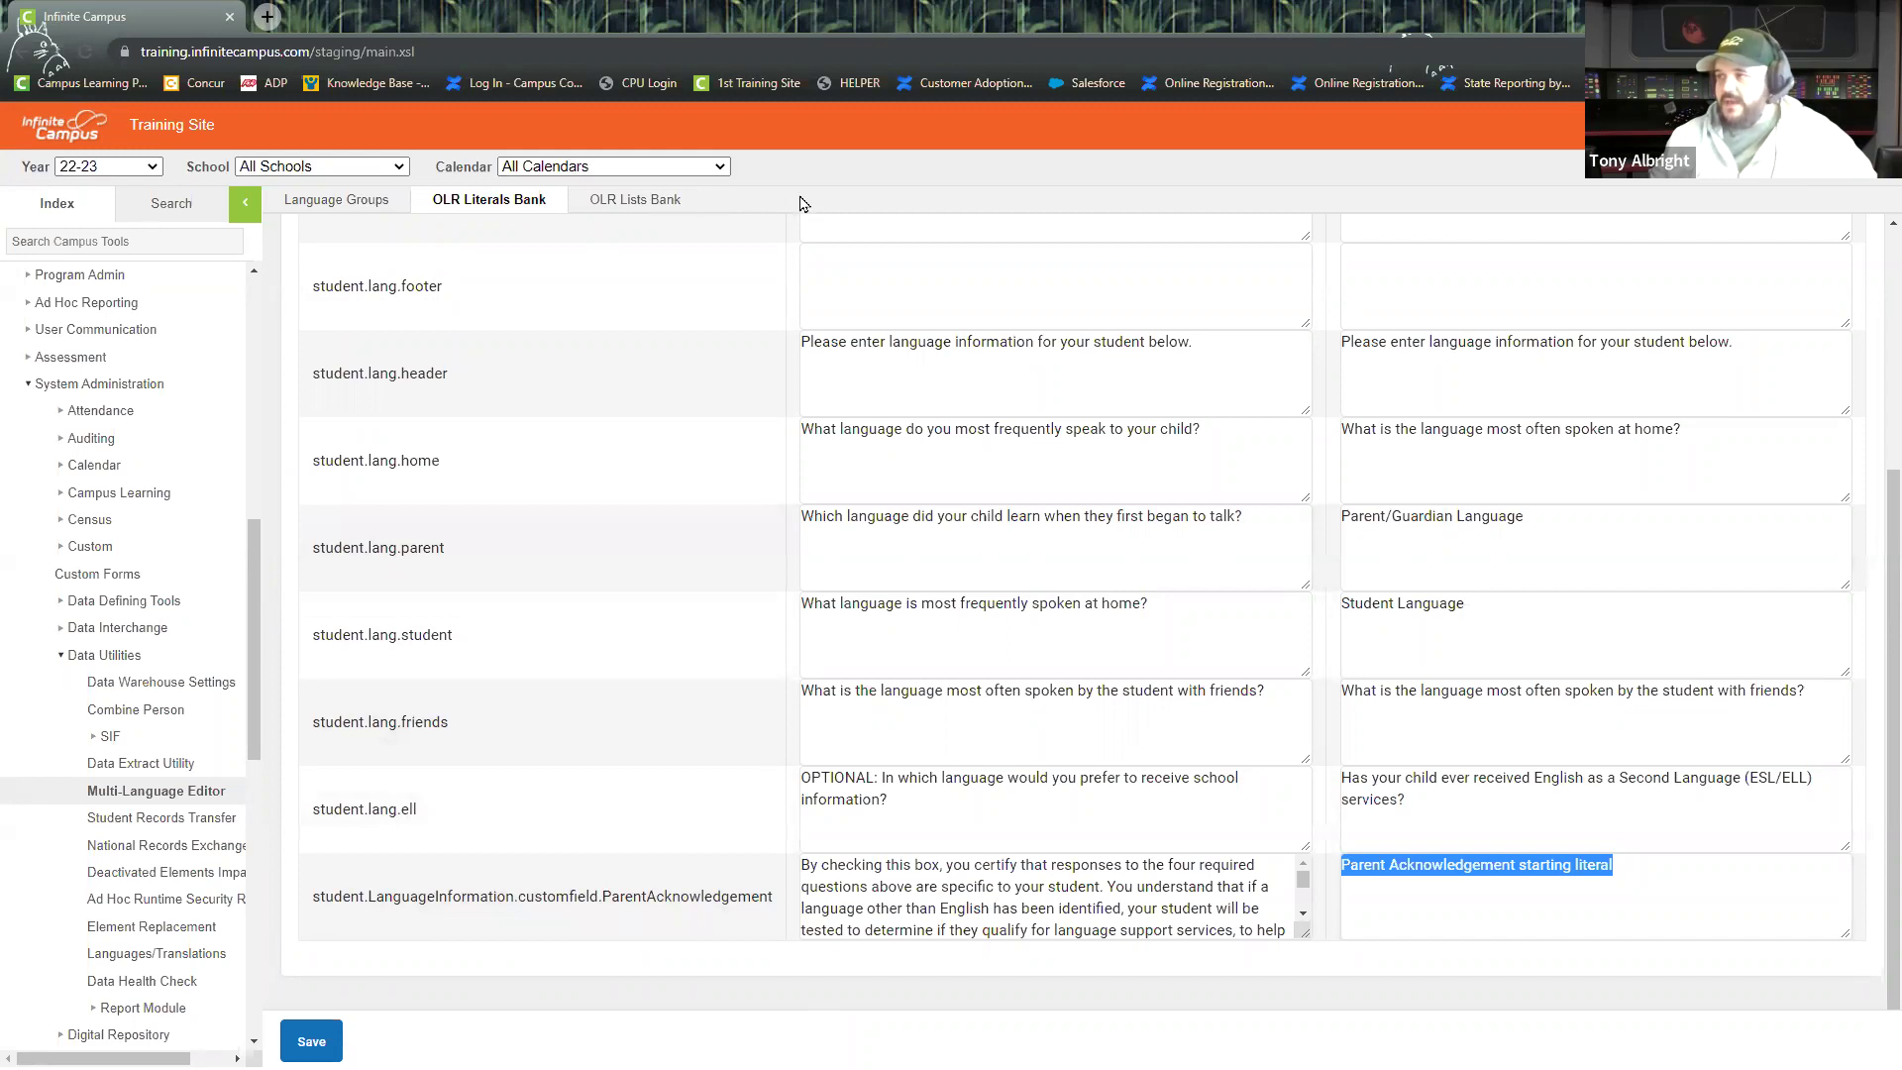
# Stay on the Language Information category to keep its unsaved changes, and save the translations.
pyautogui.scroll(4, 689, 921)
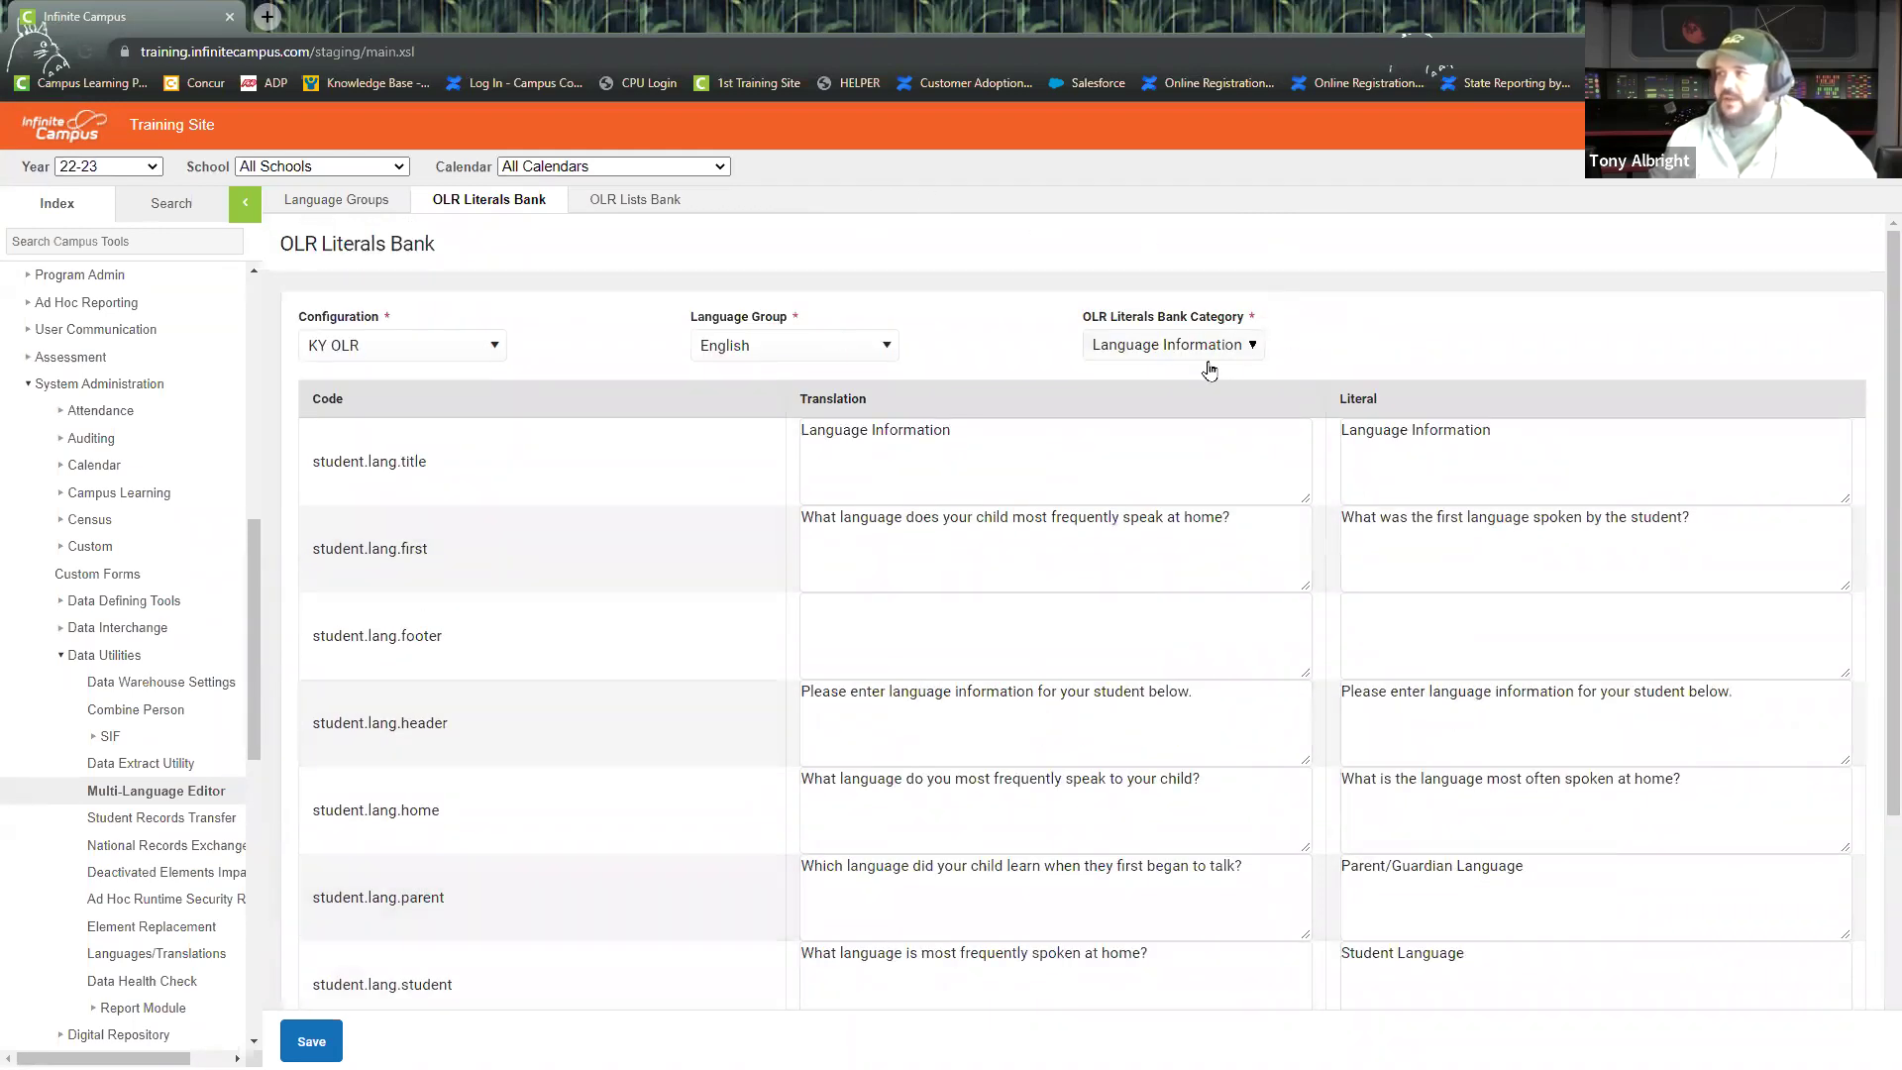
pyautogui.click(1138, 349)
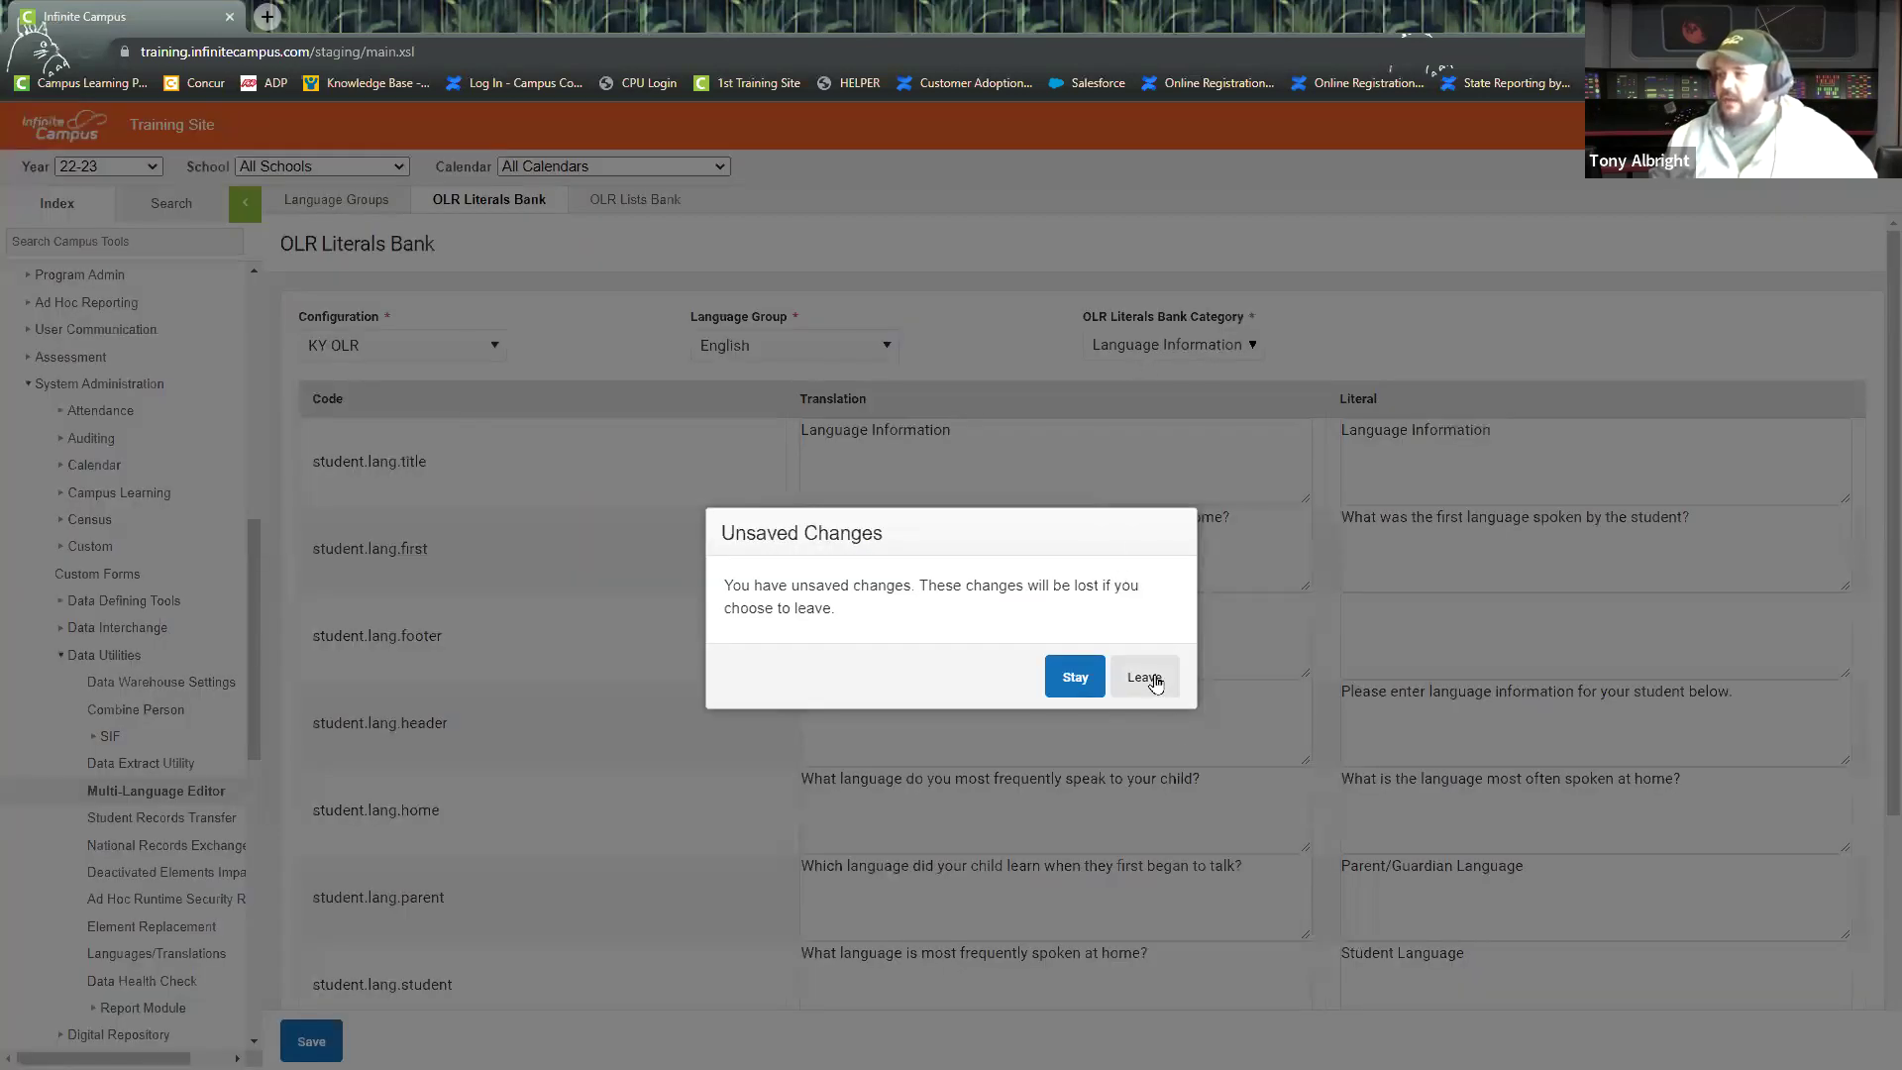
pyautogui.click(1089, 682)
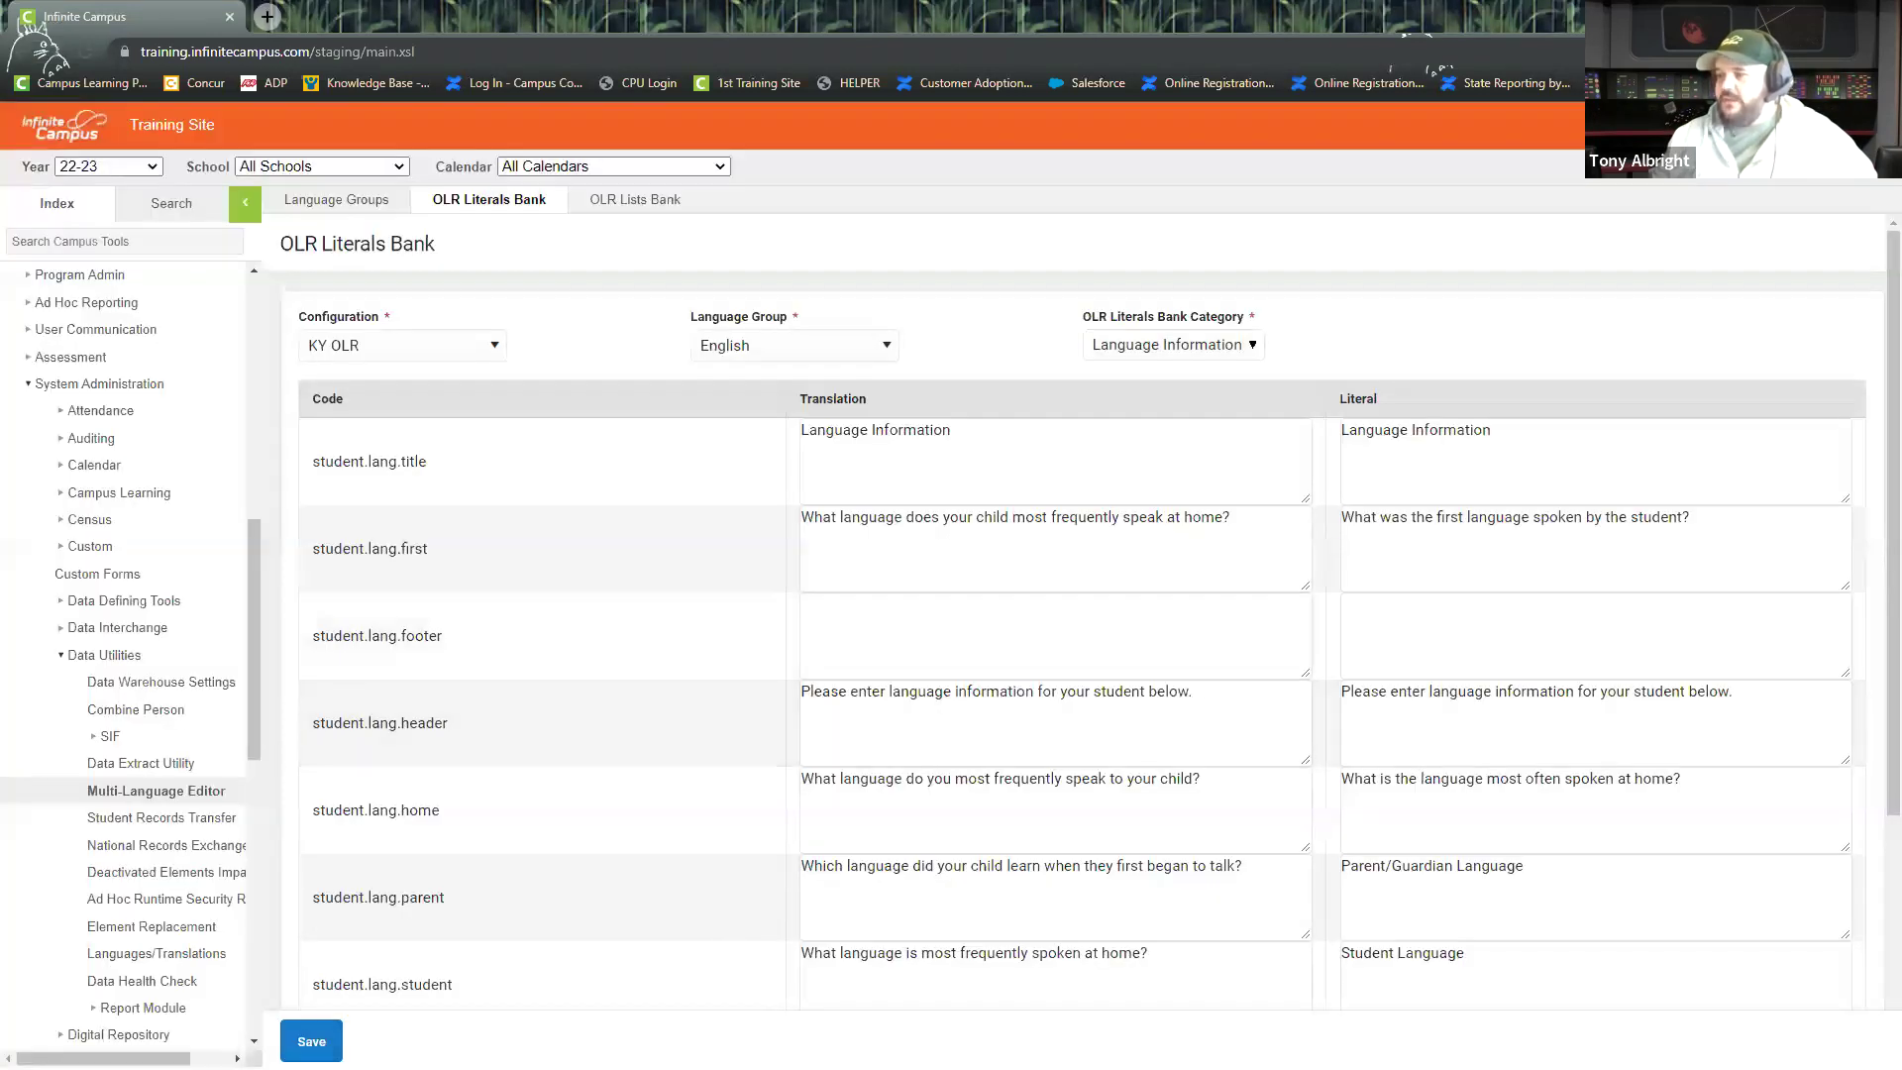
# Load the Receipt > Student > Language category in the OLR Literals Bank and review its translations through the ParentAcknowledgement row.
pyautogui.click(1214, 348)
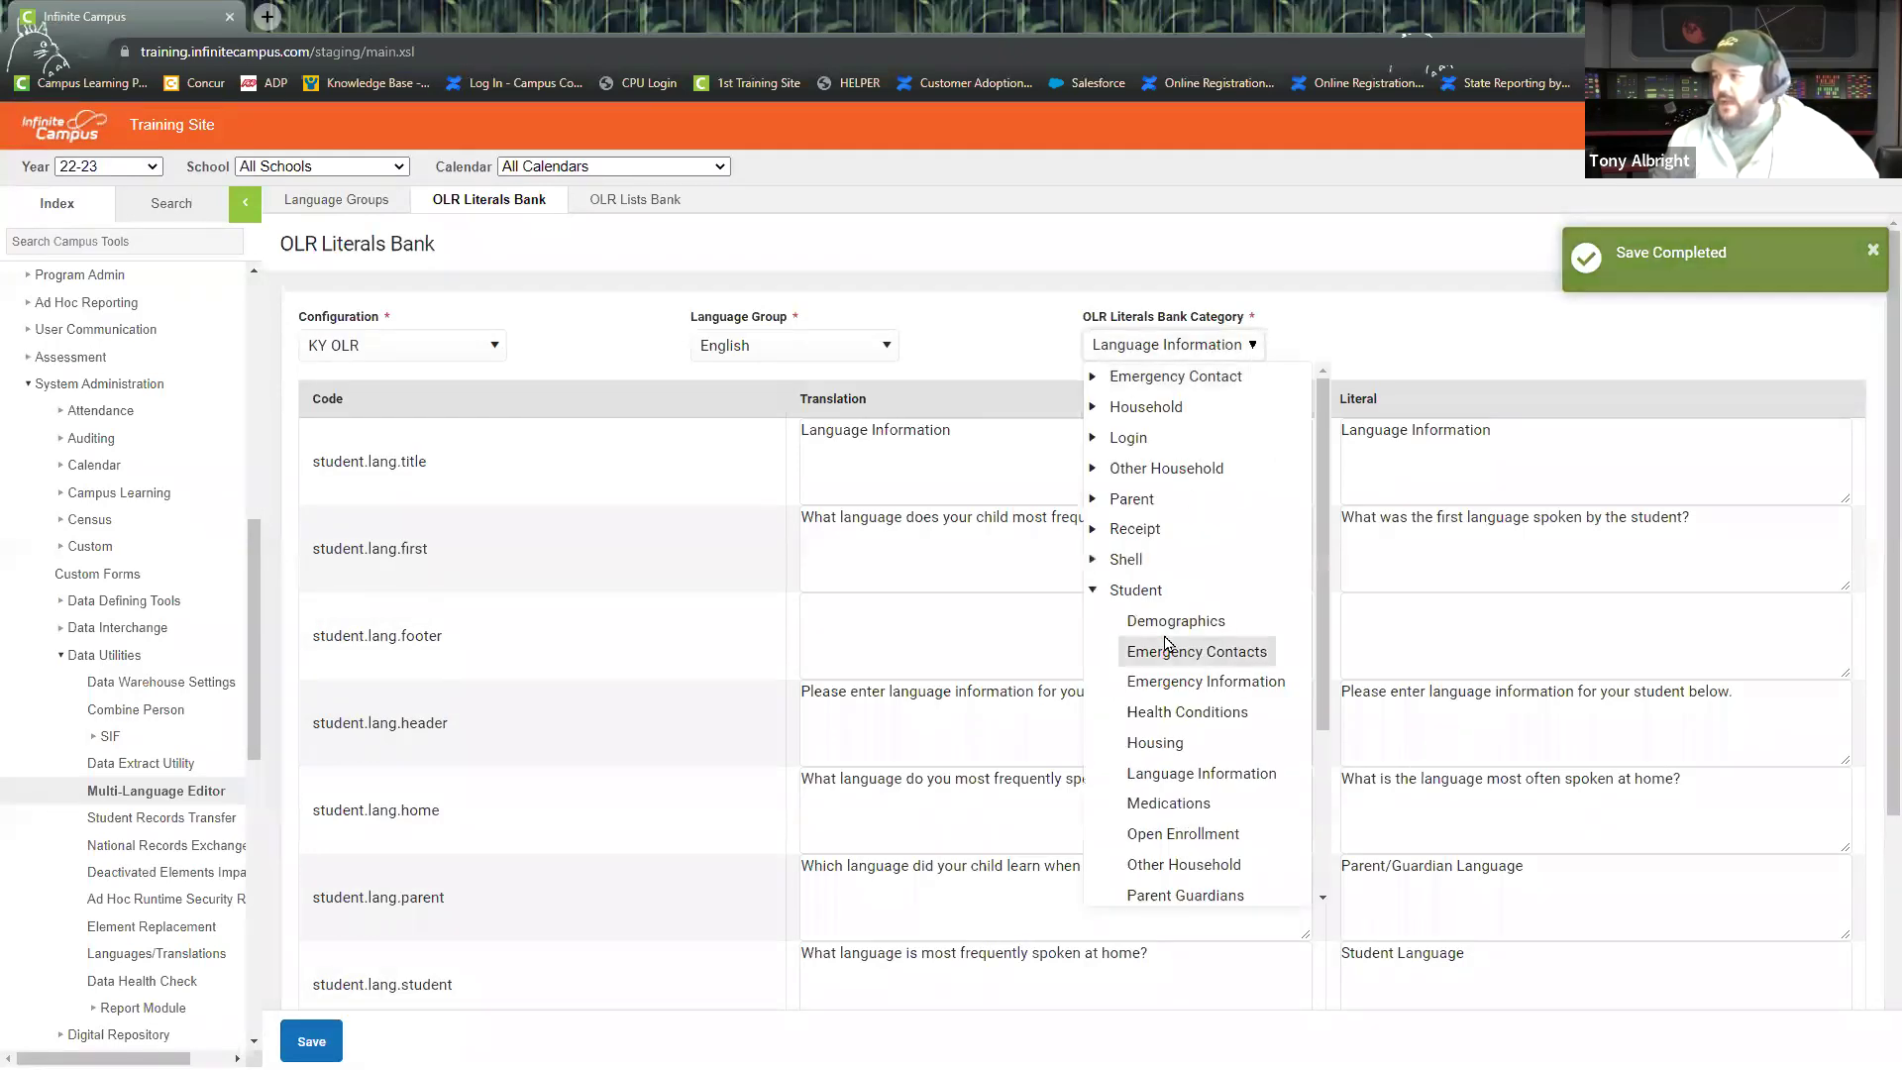
pyautogui.scroll(-3, 1189, 693)
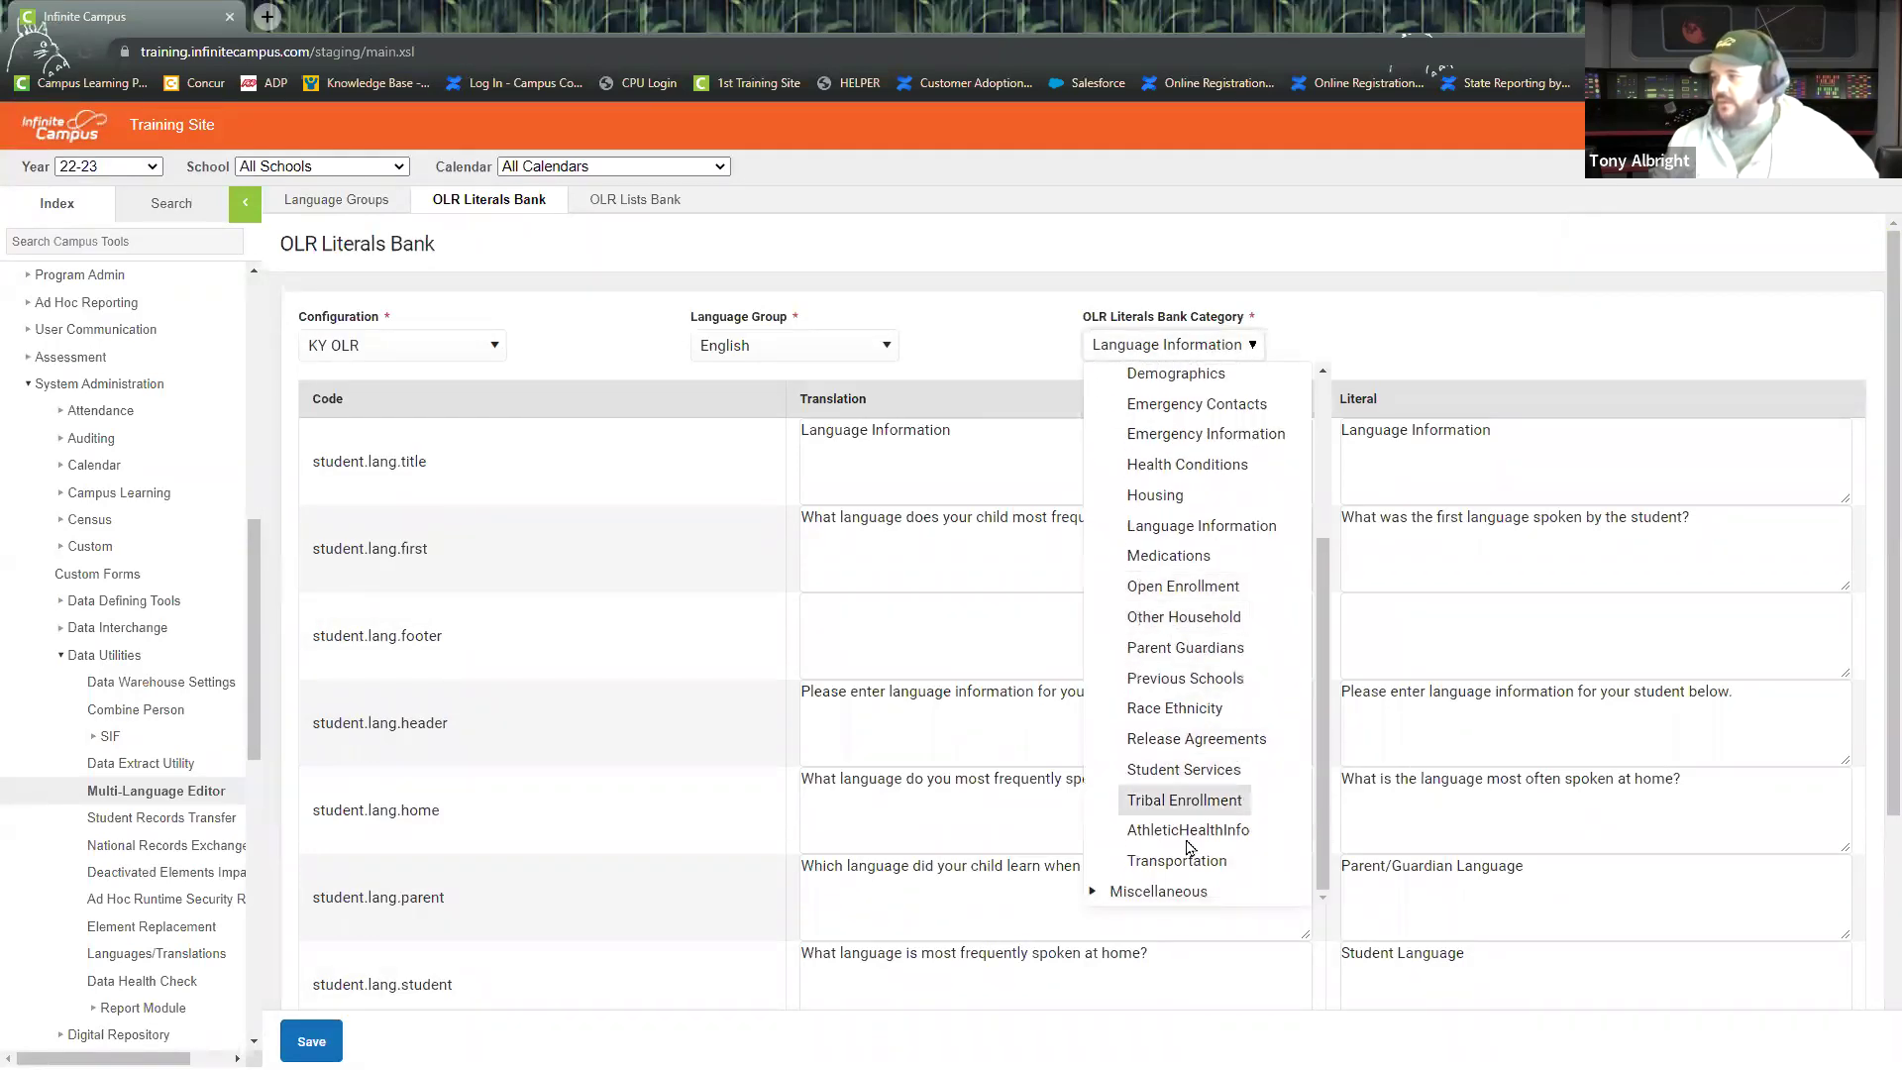
pyautogui.scroll(3, 1129, 540)
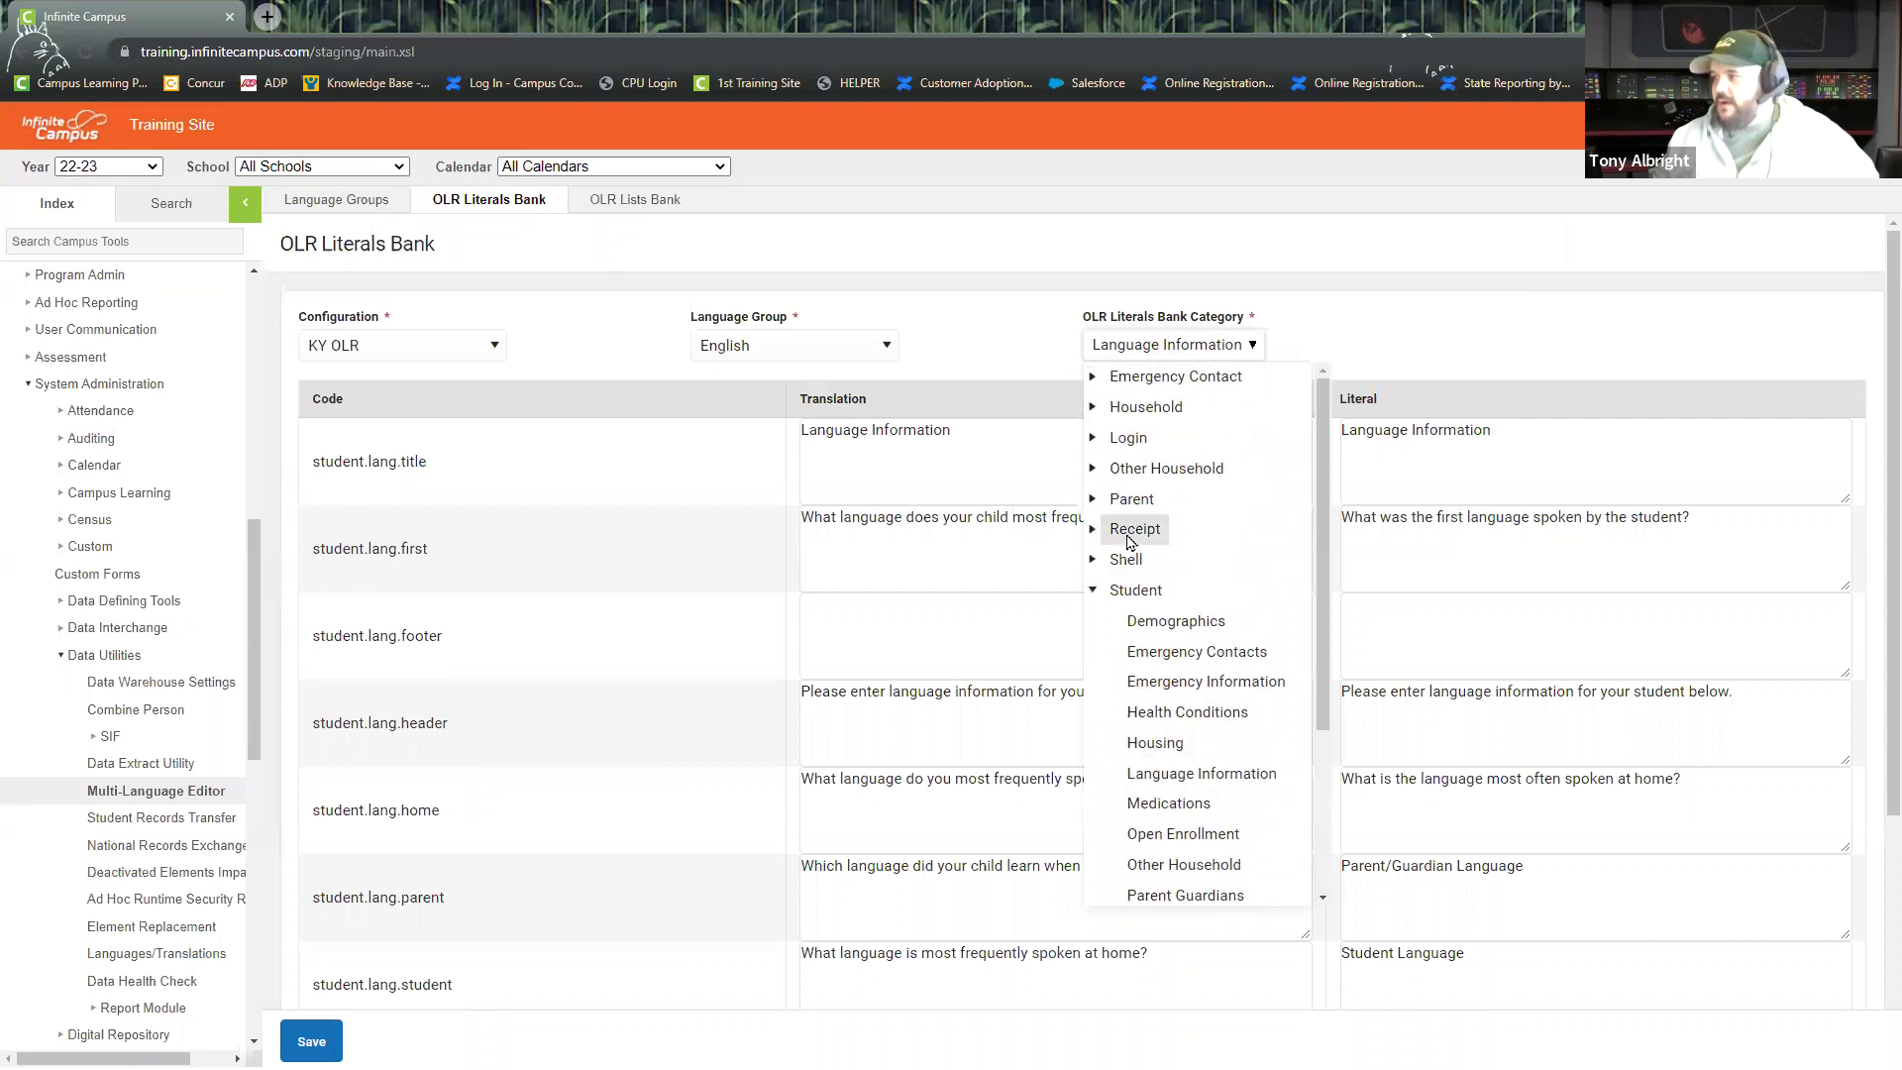
pyautogui.click(1093, 591)
pyautogui.click(1093, 529)
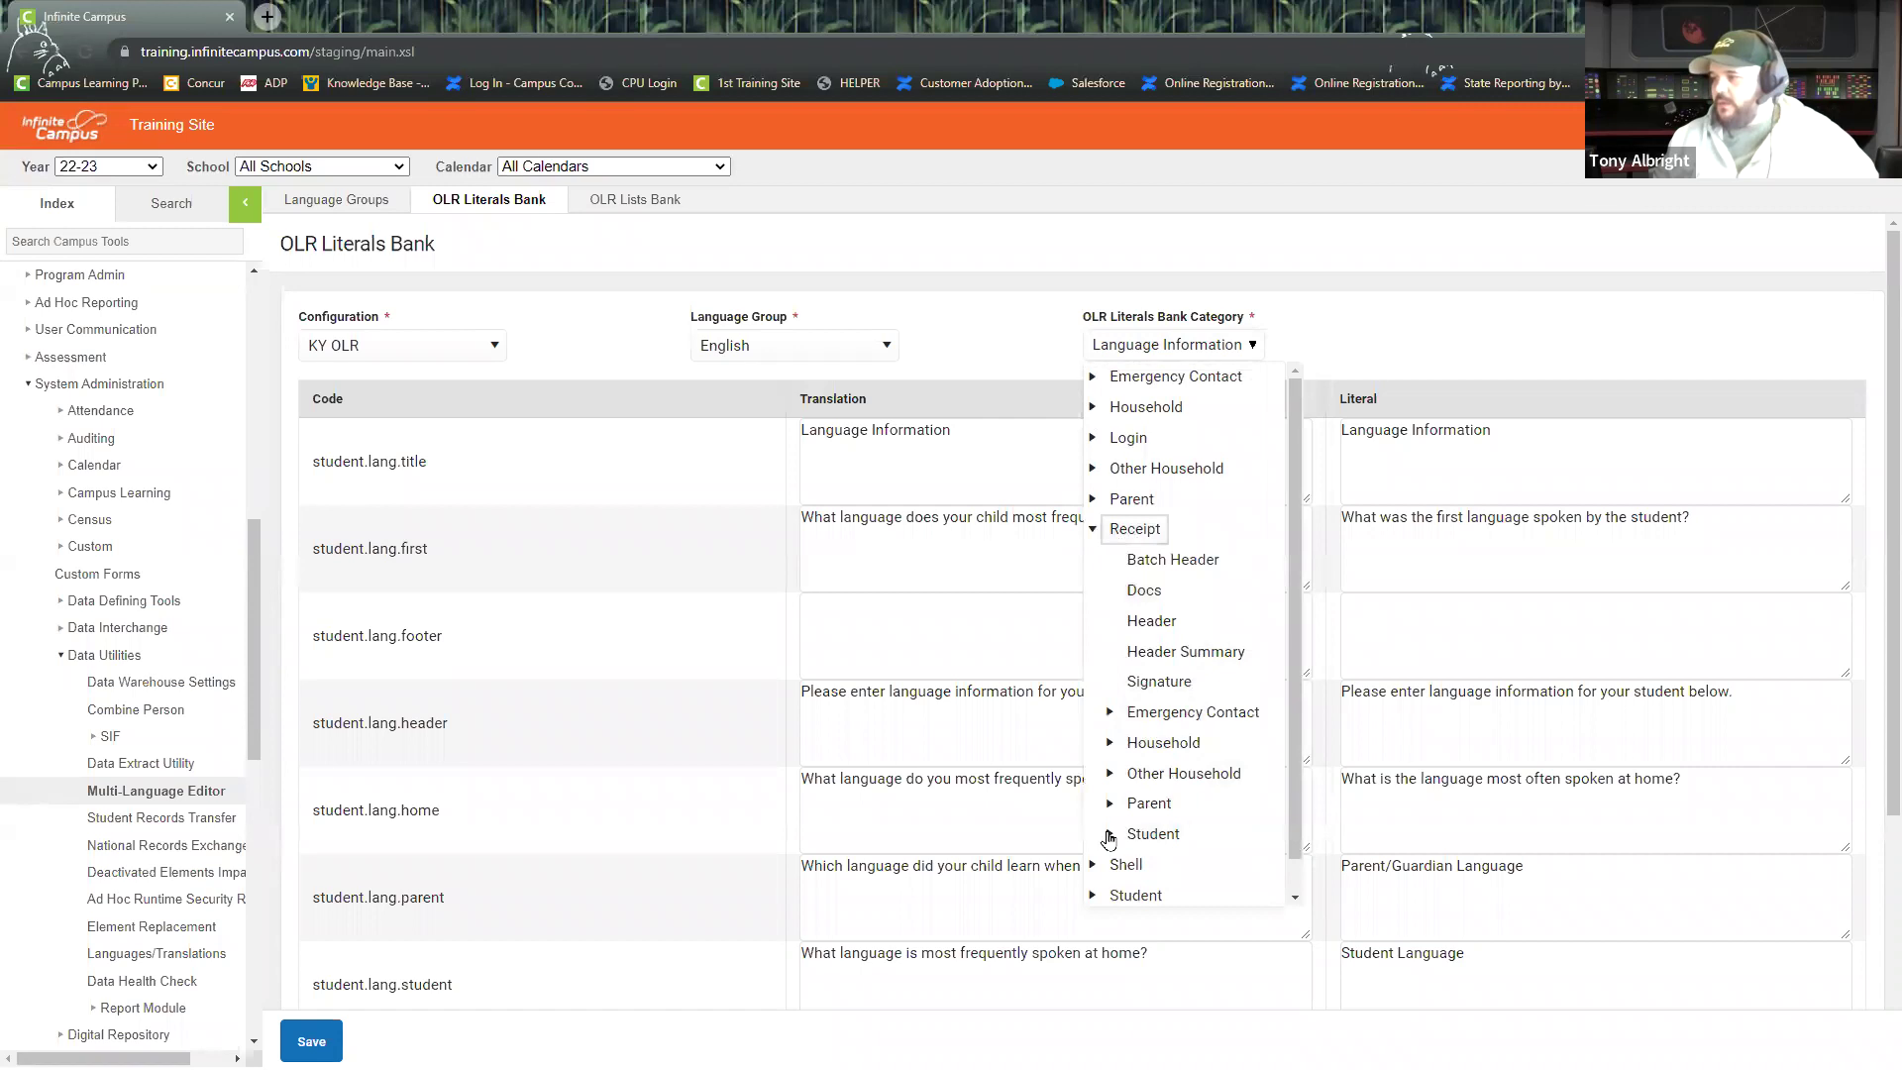
pyautogui.click(1111, 835)
pyautogui.scroll(-3, 1188, 812)
pyautogui.scroll(-2, 1236, 820)
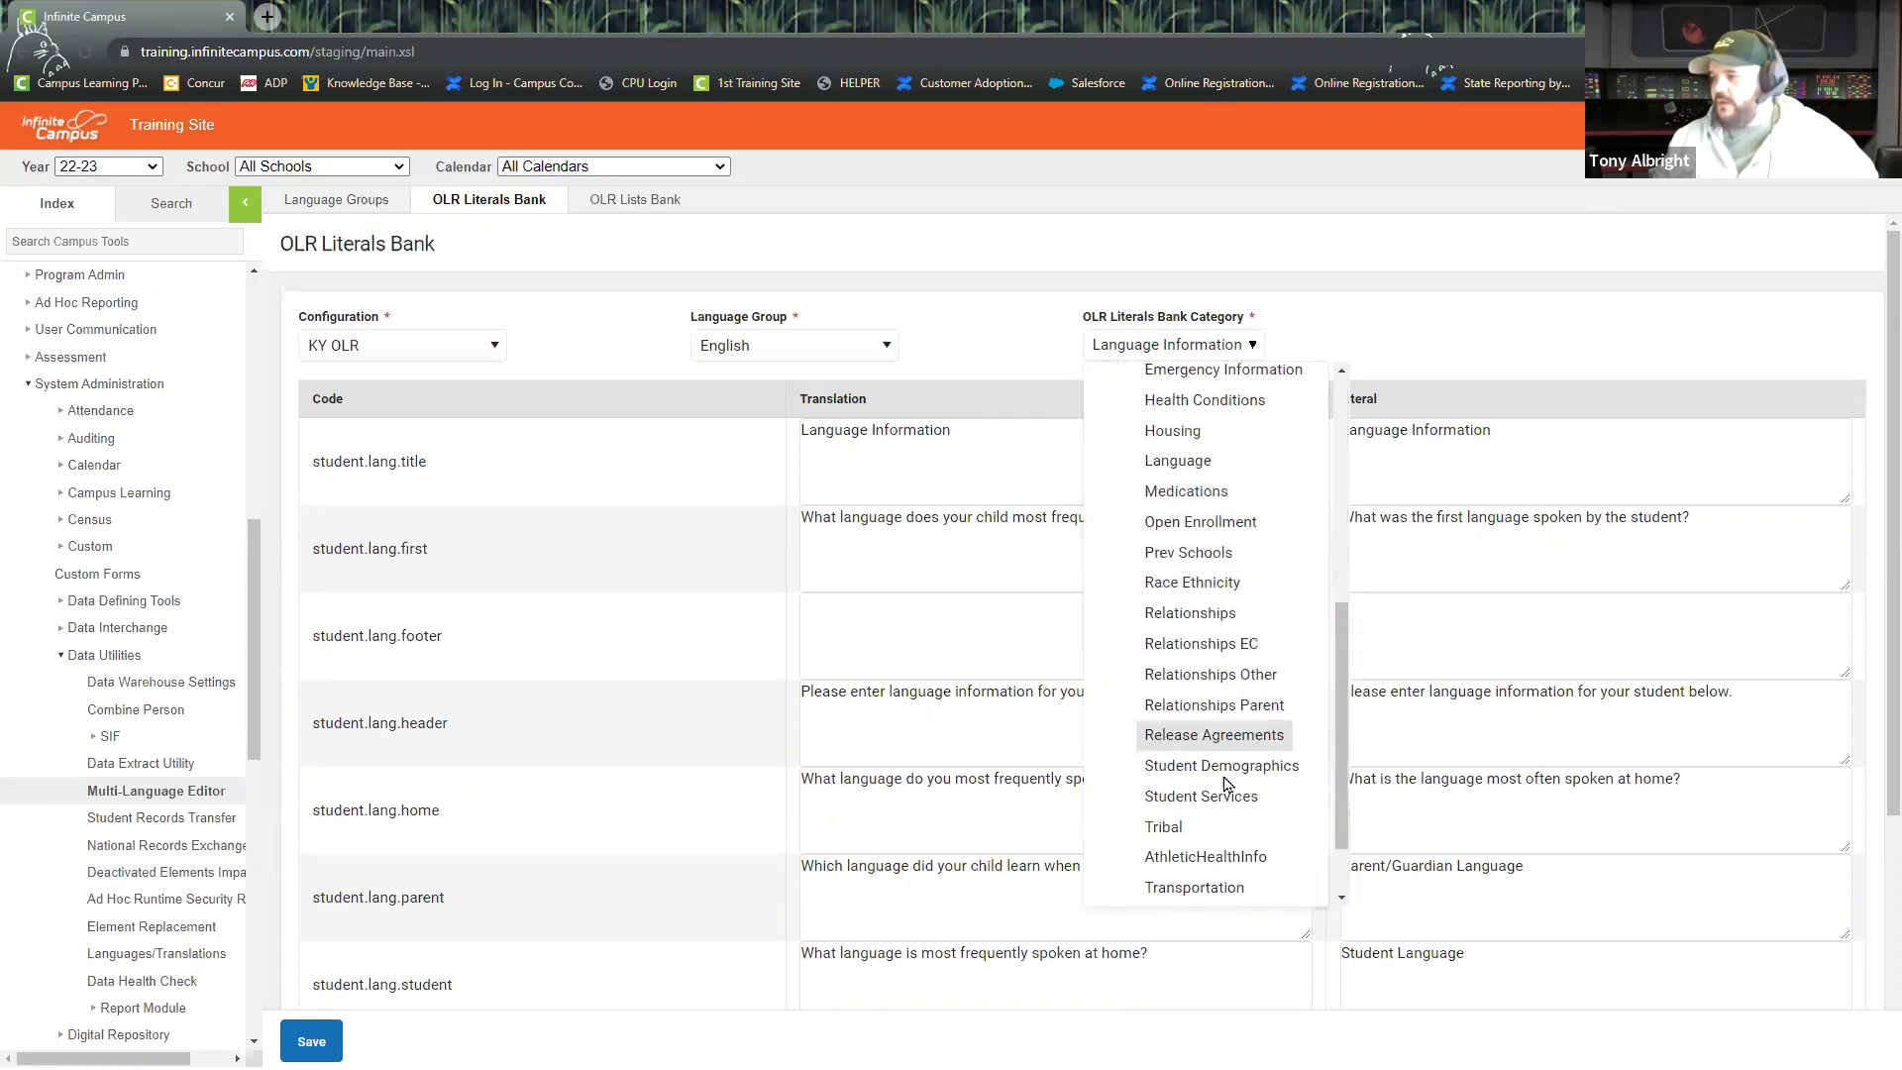
pyautogui.click(1219, 454)
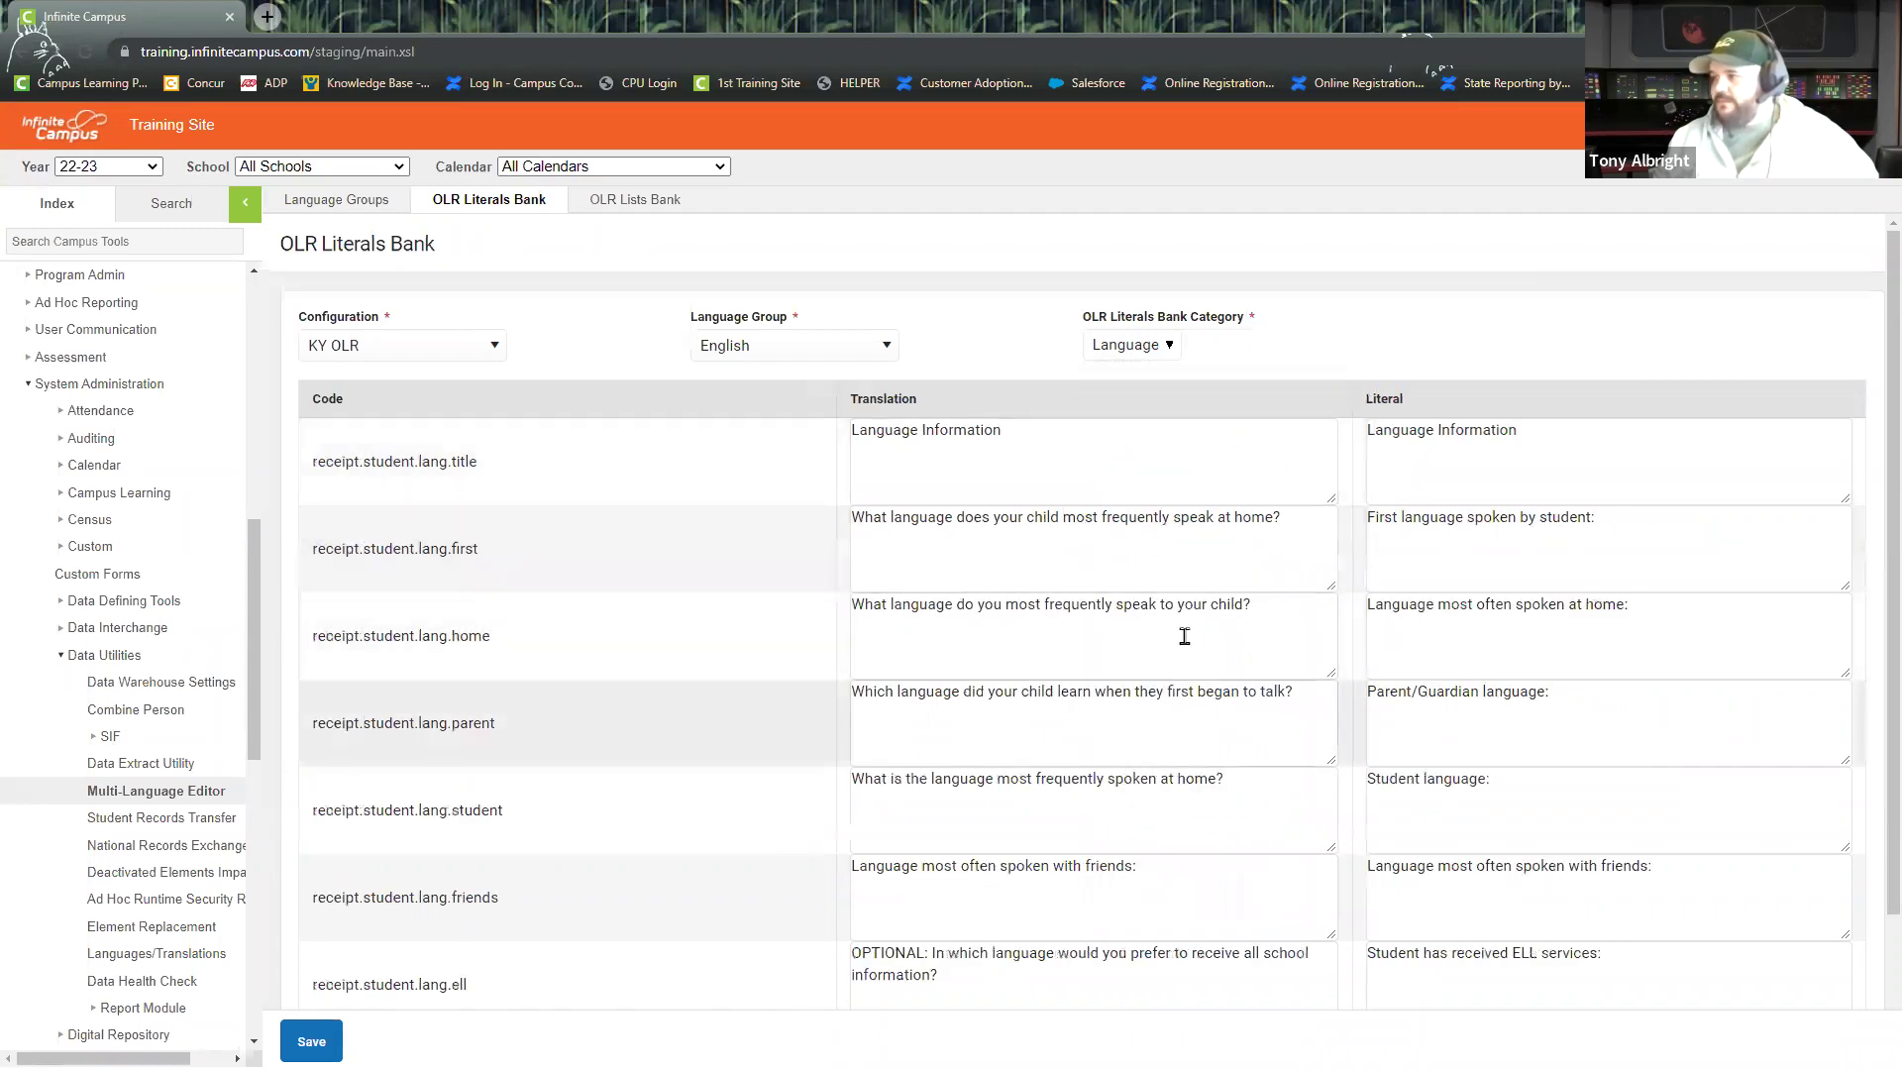
pyautogui.scroll(-1, 1192, 491)
pyautogui.scroll(-3, 1193, 490)
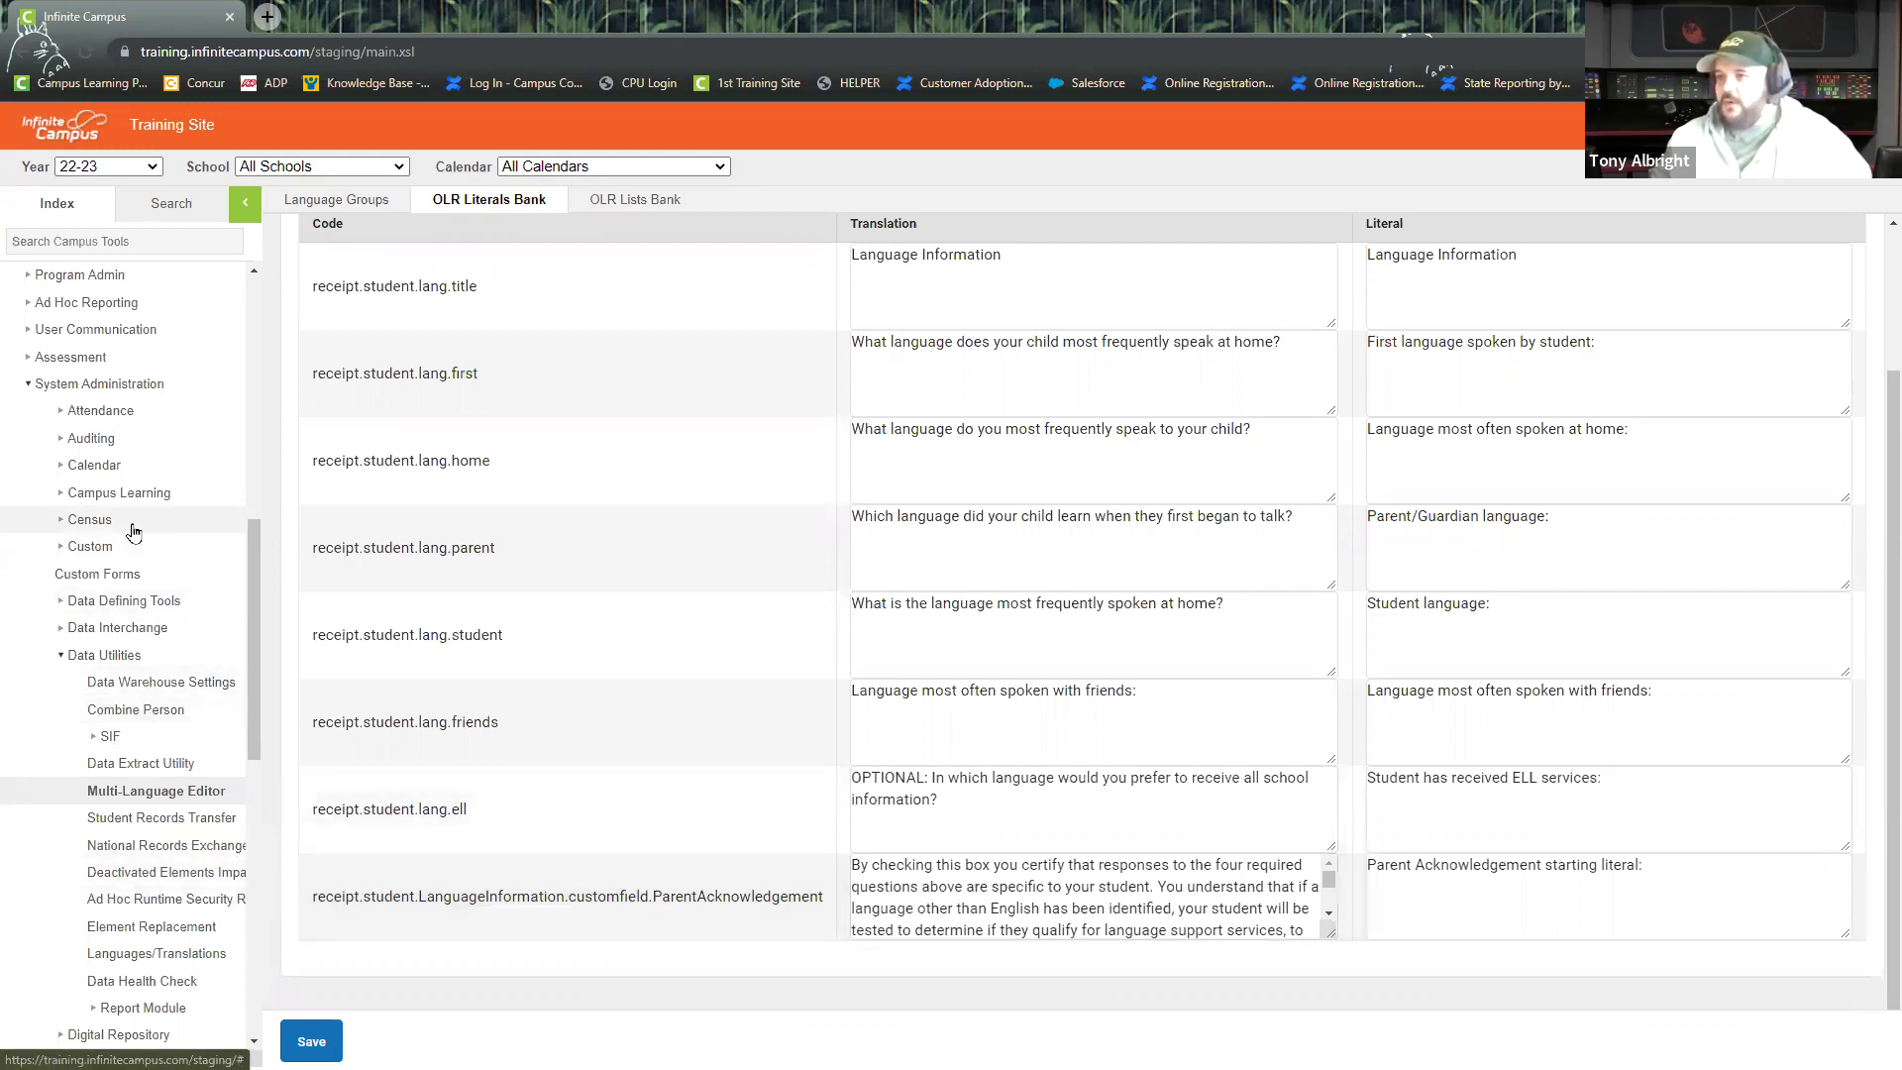
# Open Staff Processing under Census > Online Registration and search for the test application by its application number.
pyautogui.scroll(5, 133, 634)
pyautogui.scroll(5, 138, 624)
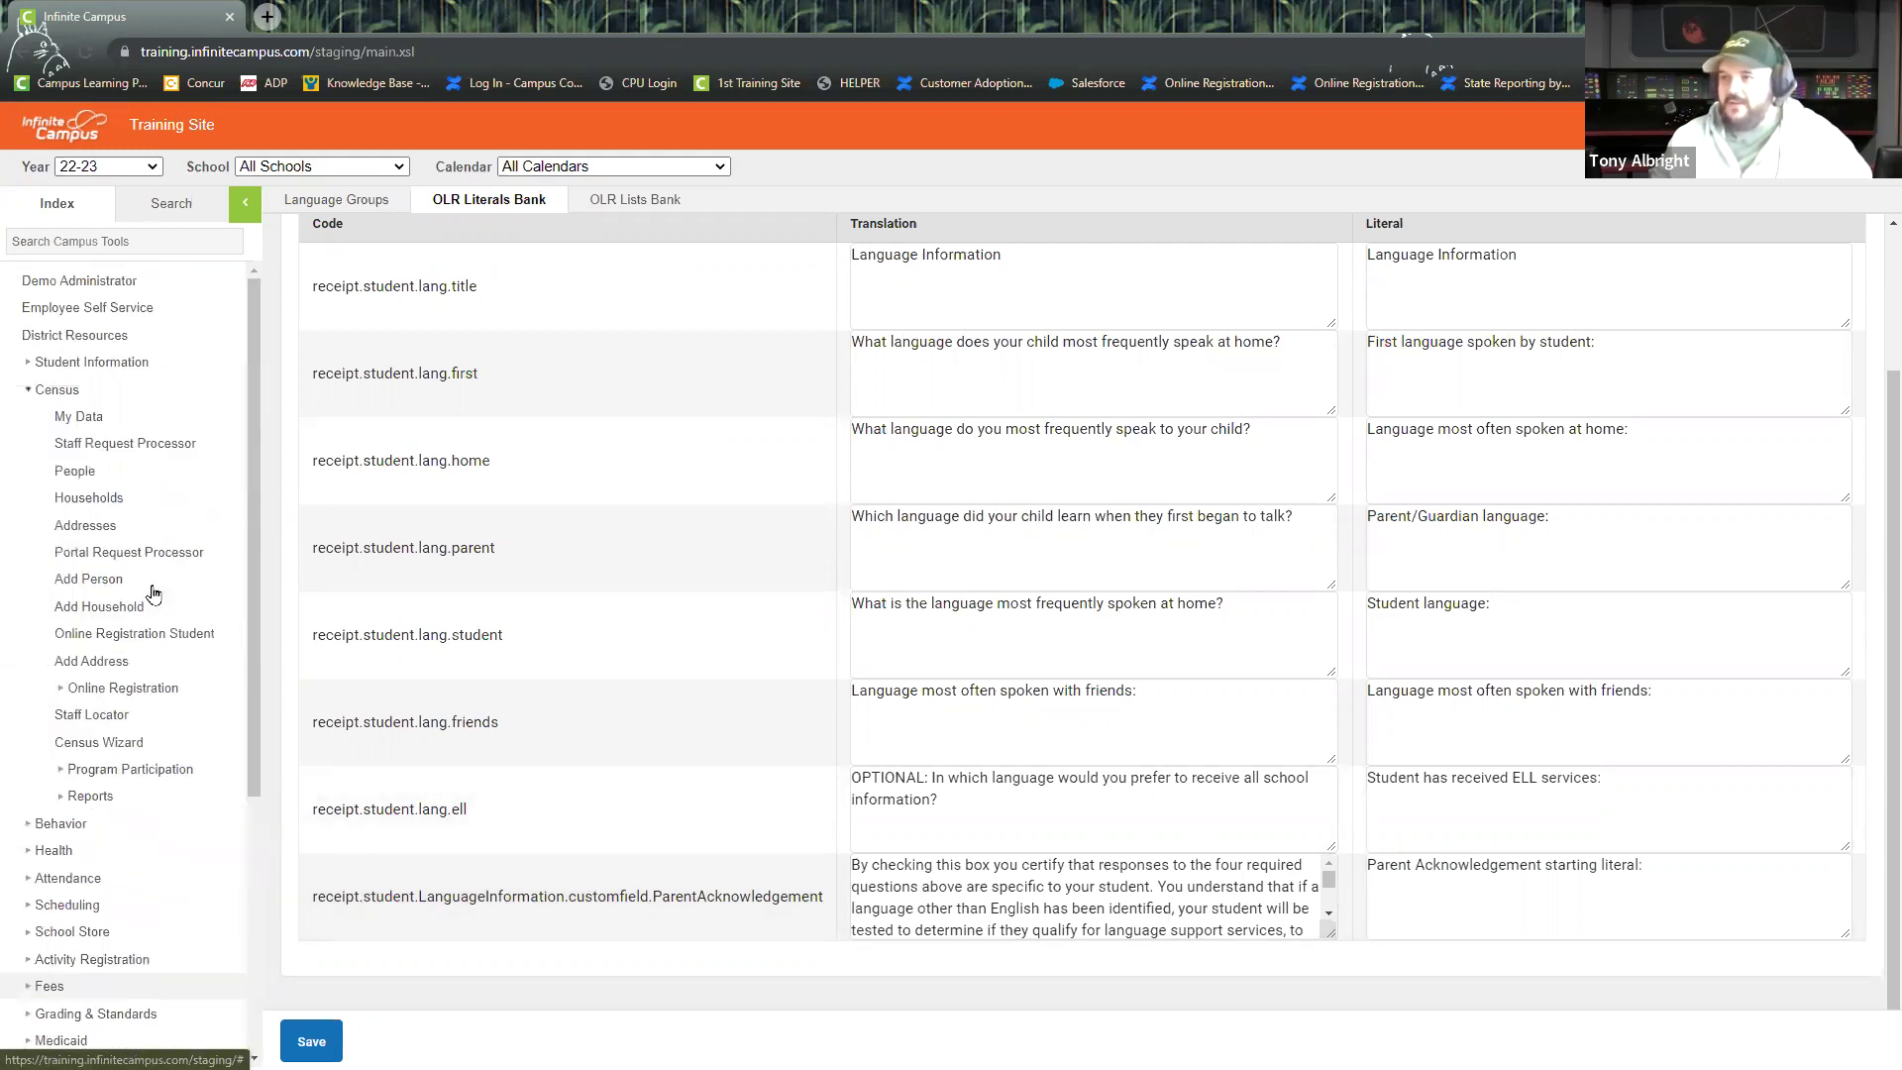
pyautogui.click(117, 688)
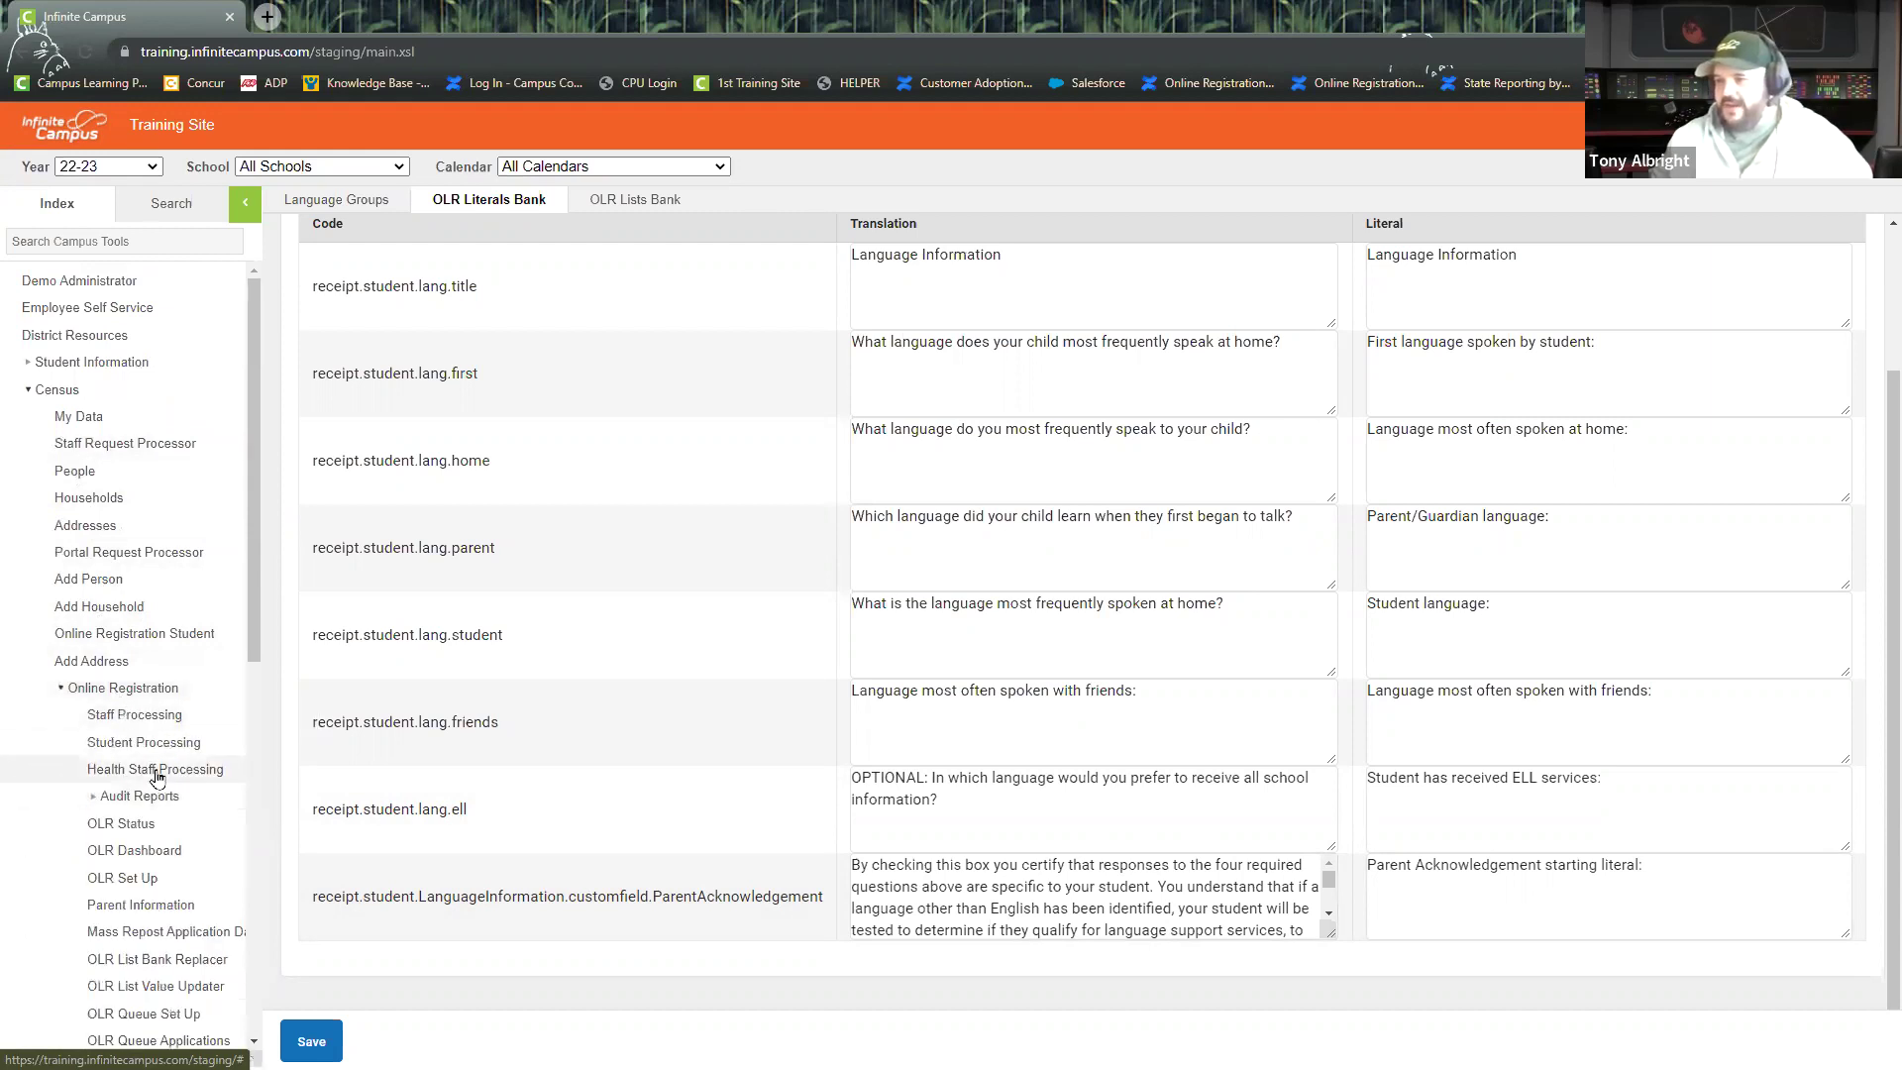
pyautogui.click(155, 717)
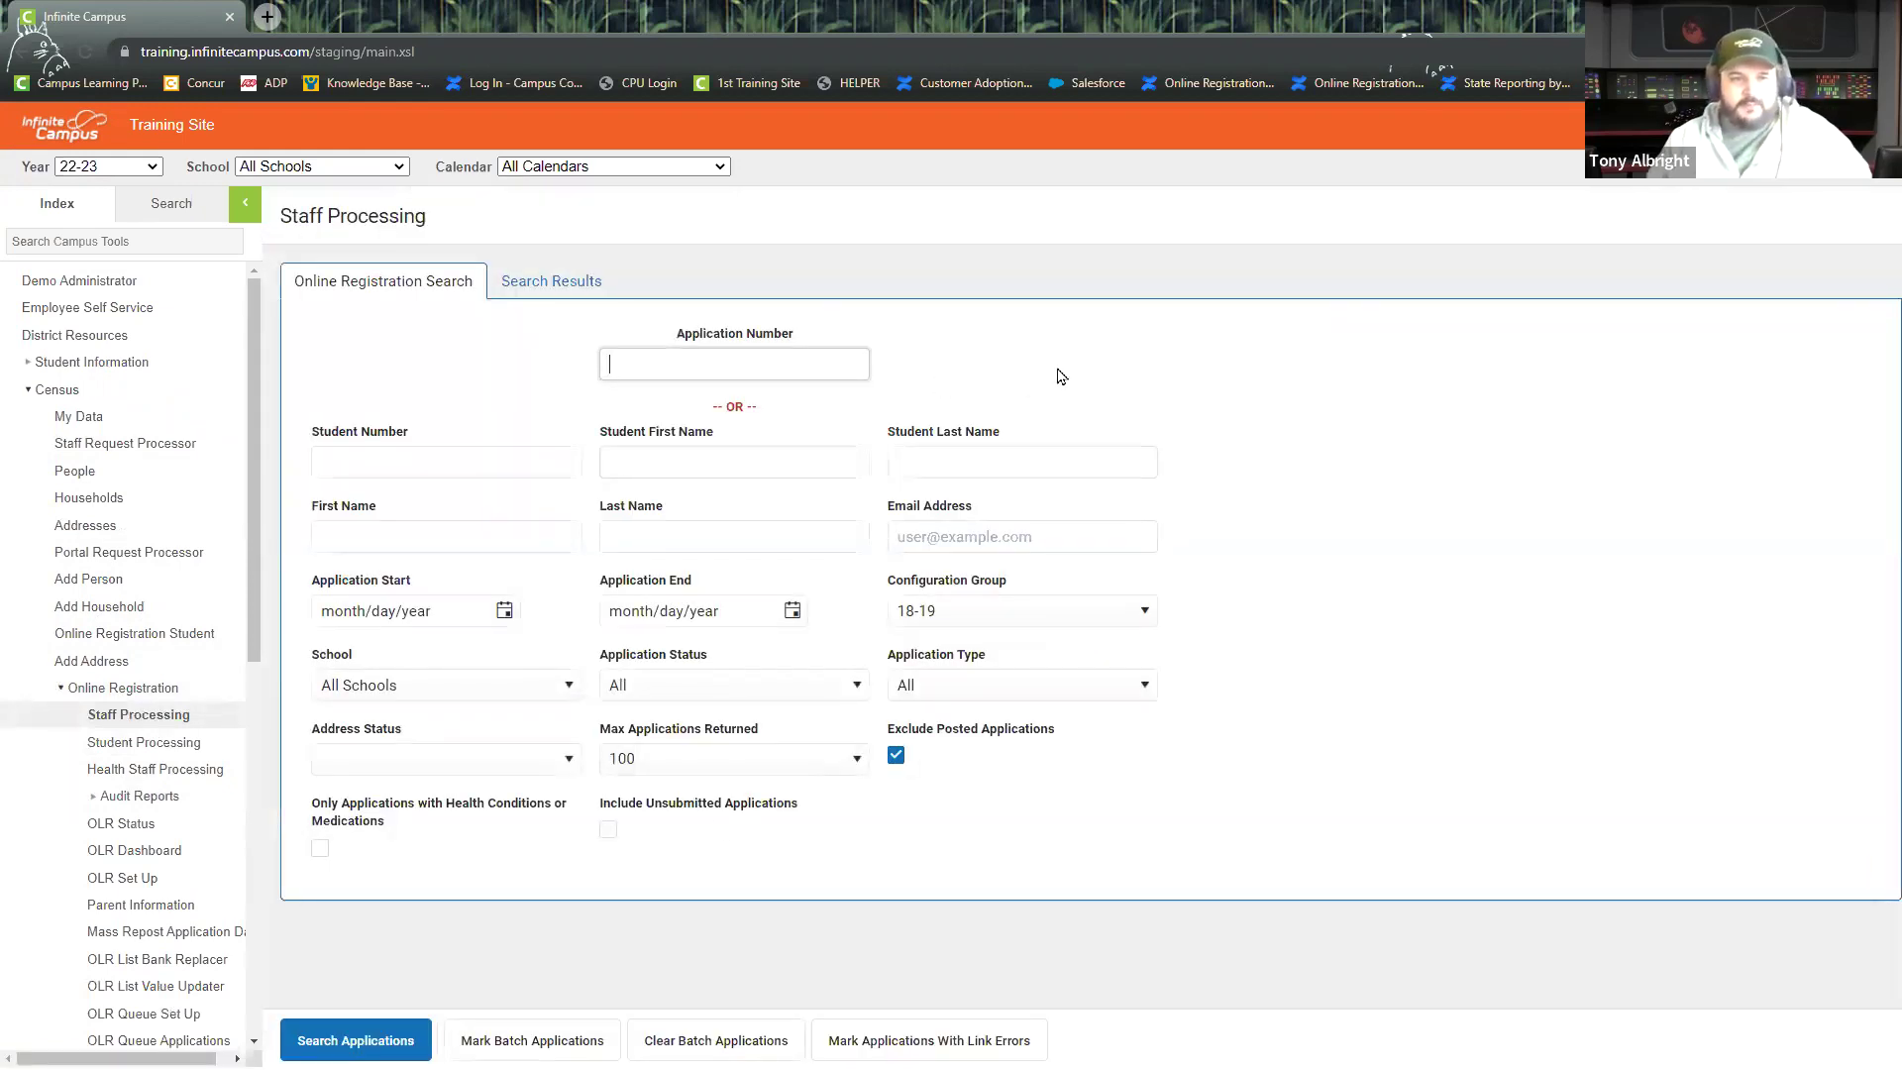
pyautogui.write('14')
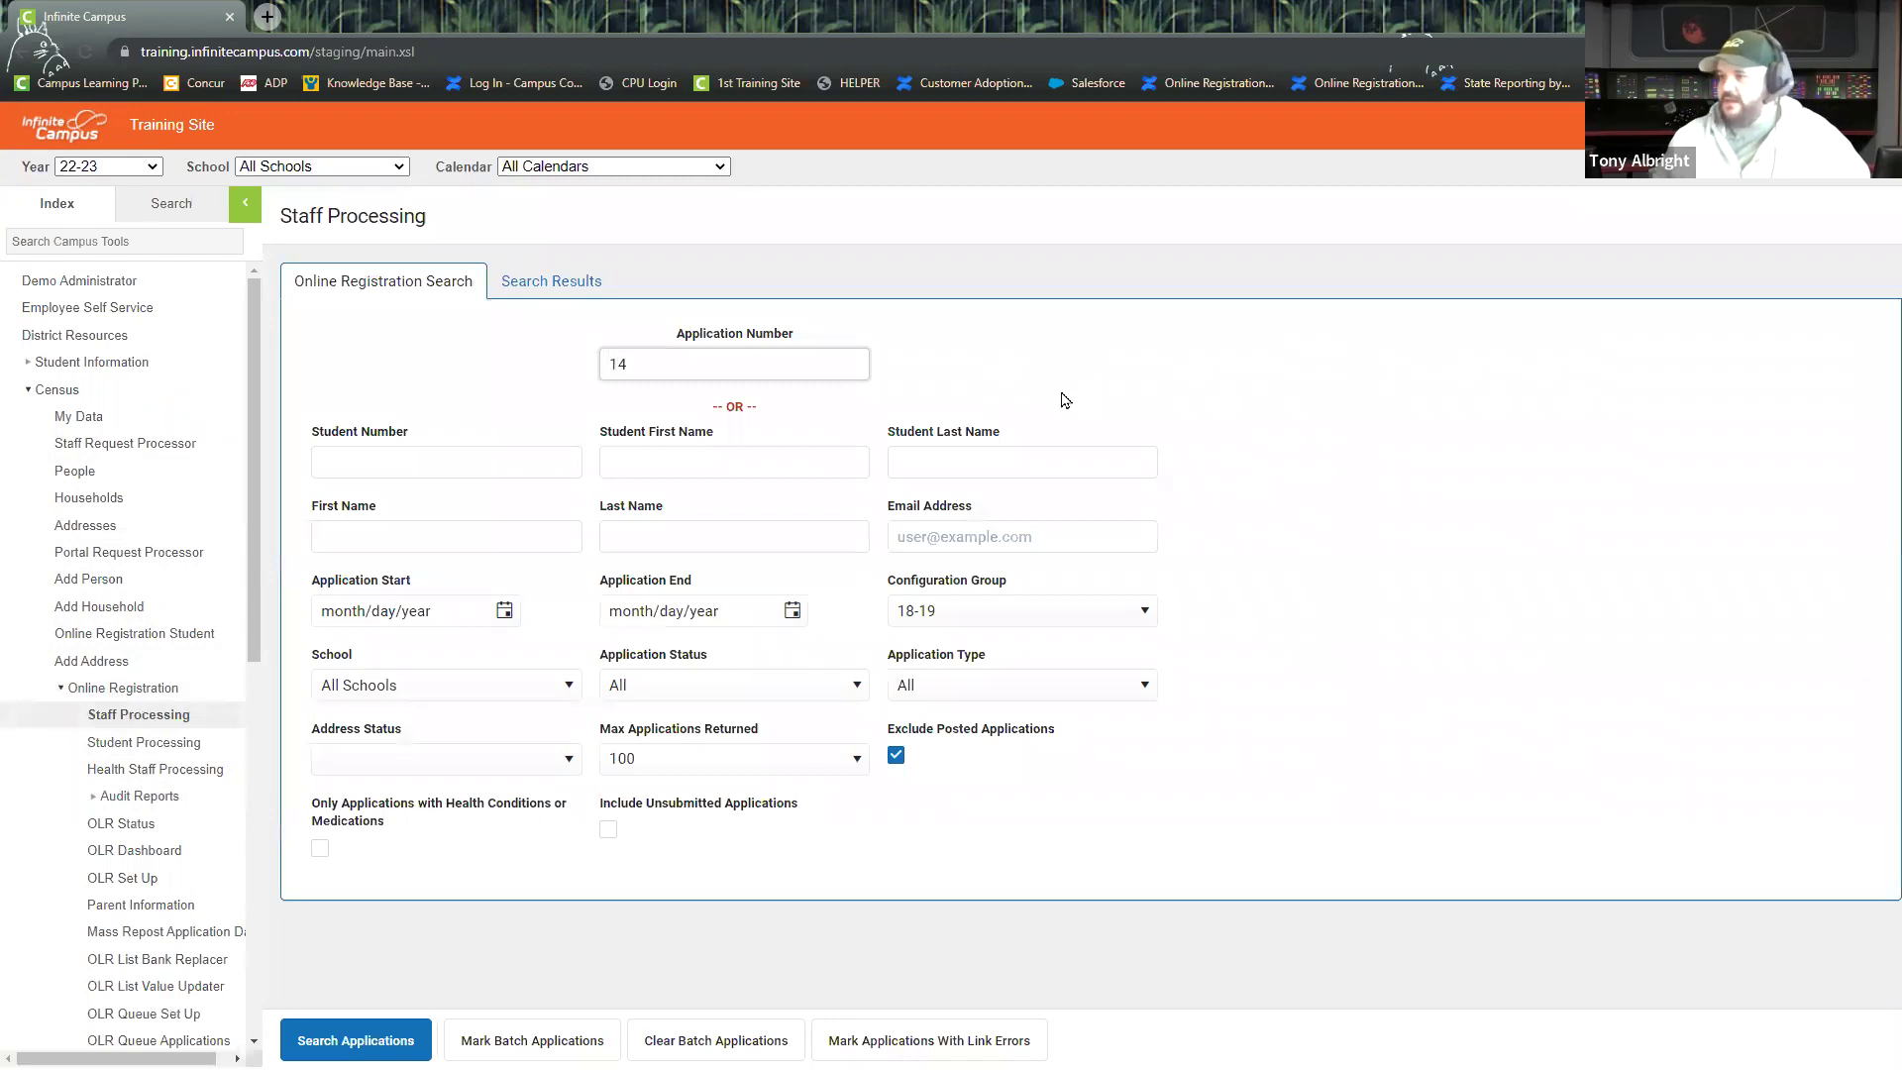
pyautogui.press('Return')
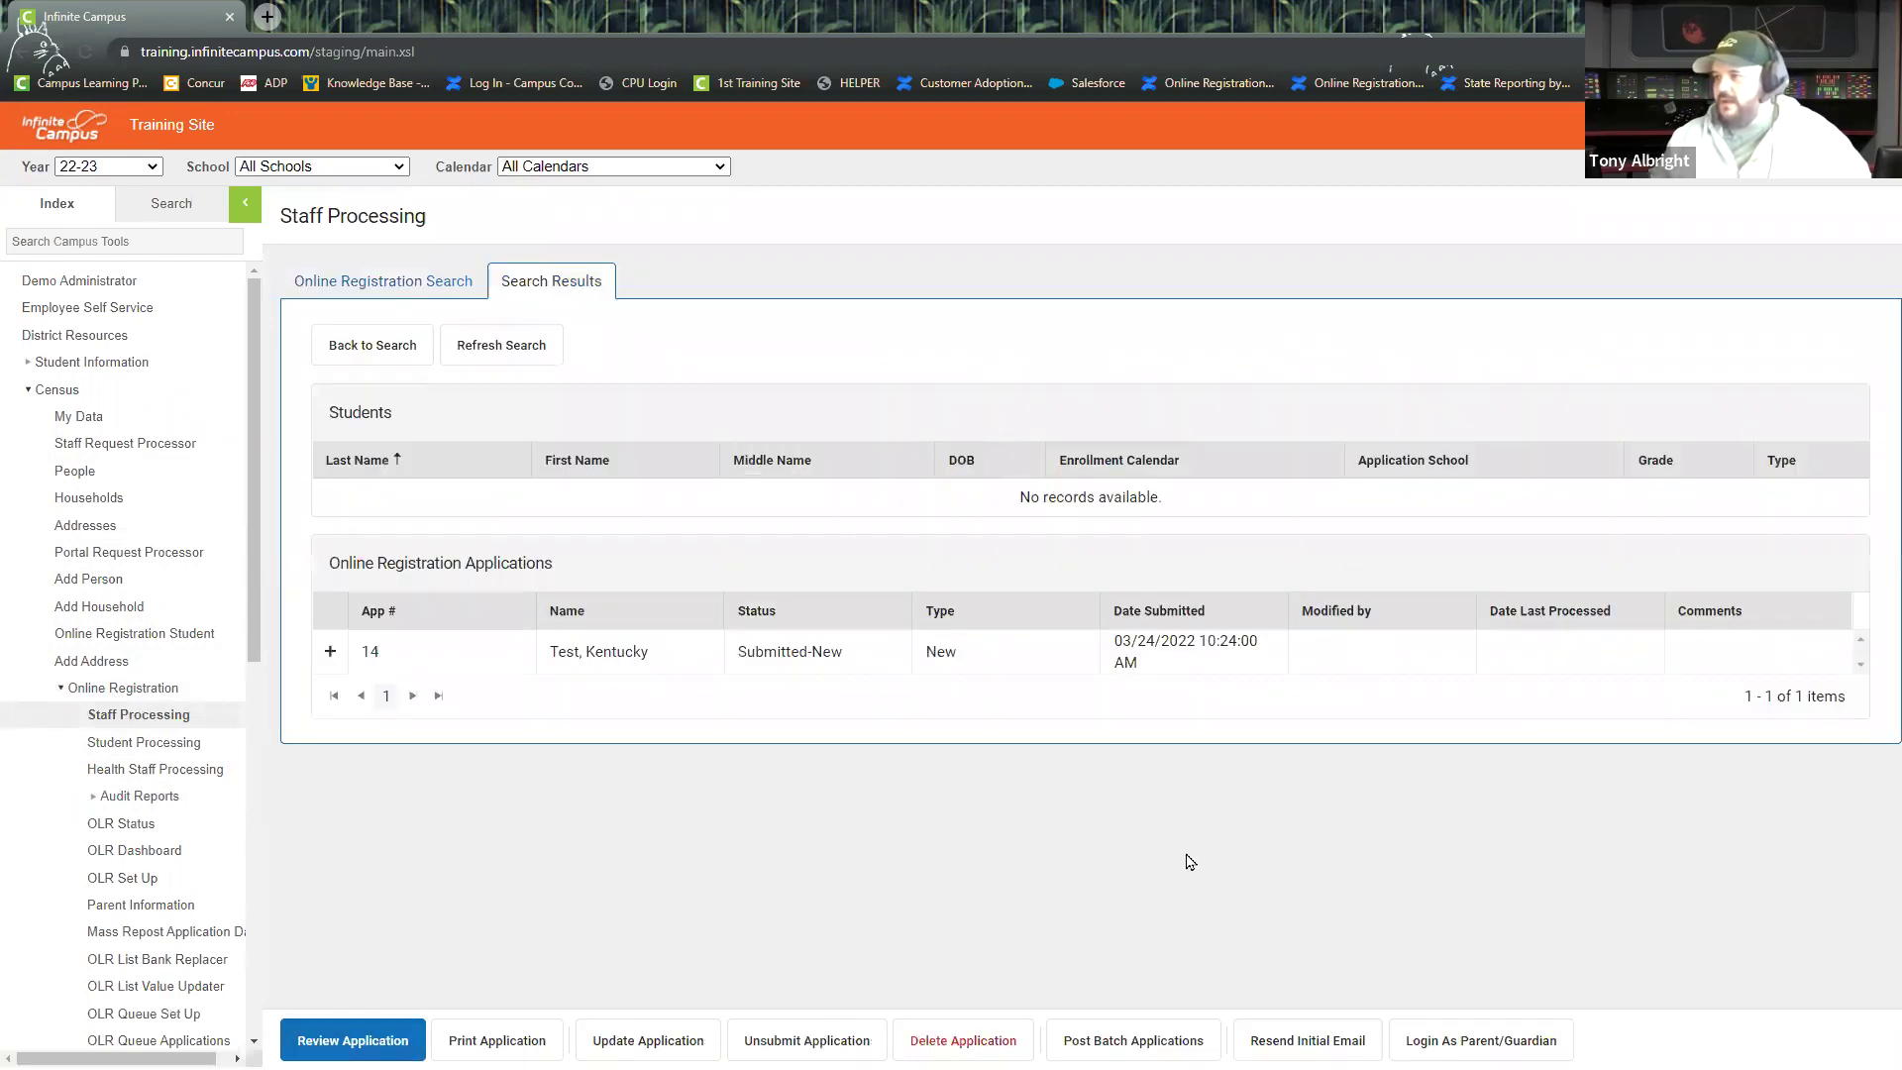
# Open the found application, review the Language Information section of its student record, and close the application window.
pyautogui.click(618, 659)
pyautogui.doubleClick(603, 658)
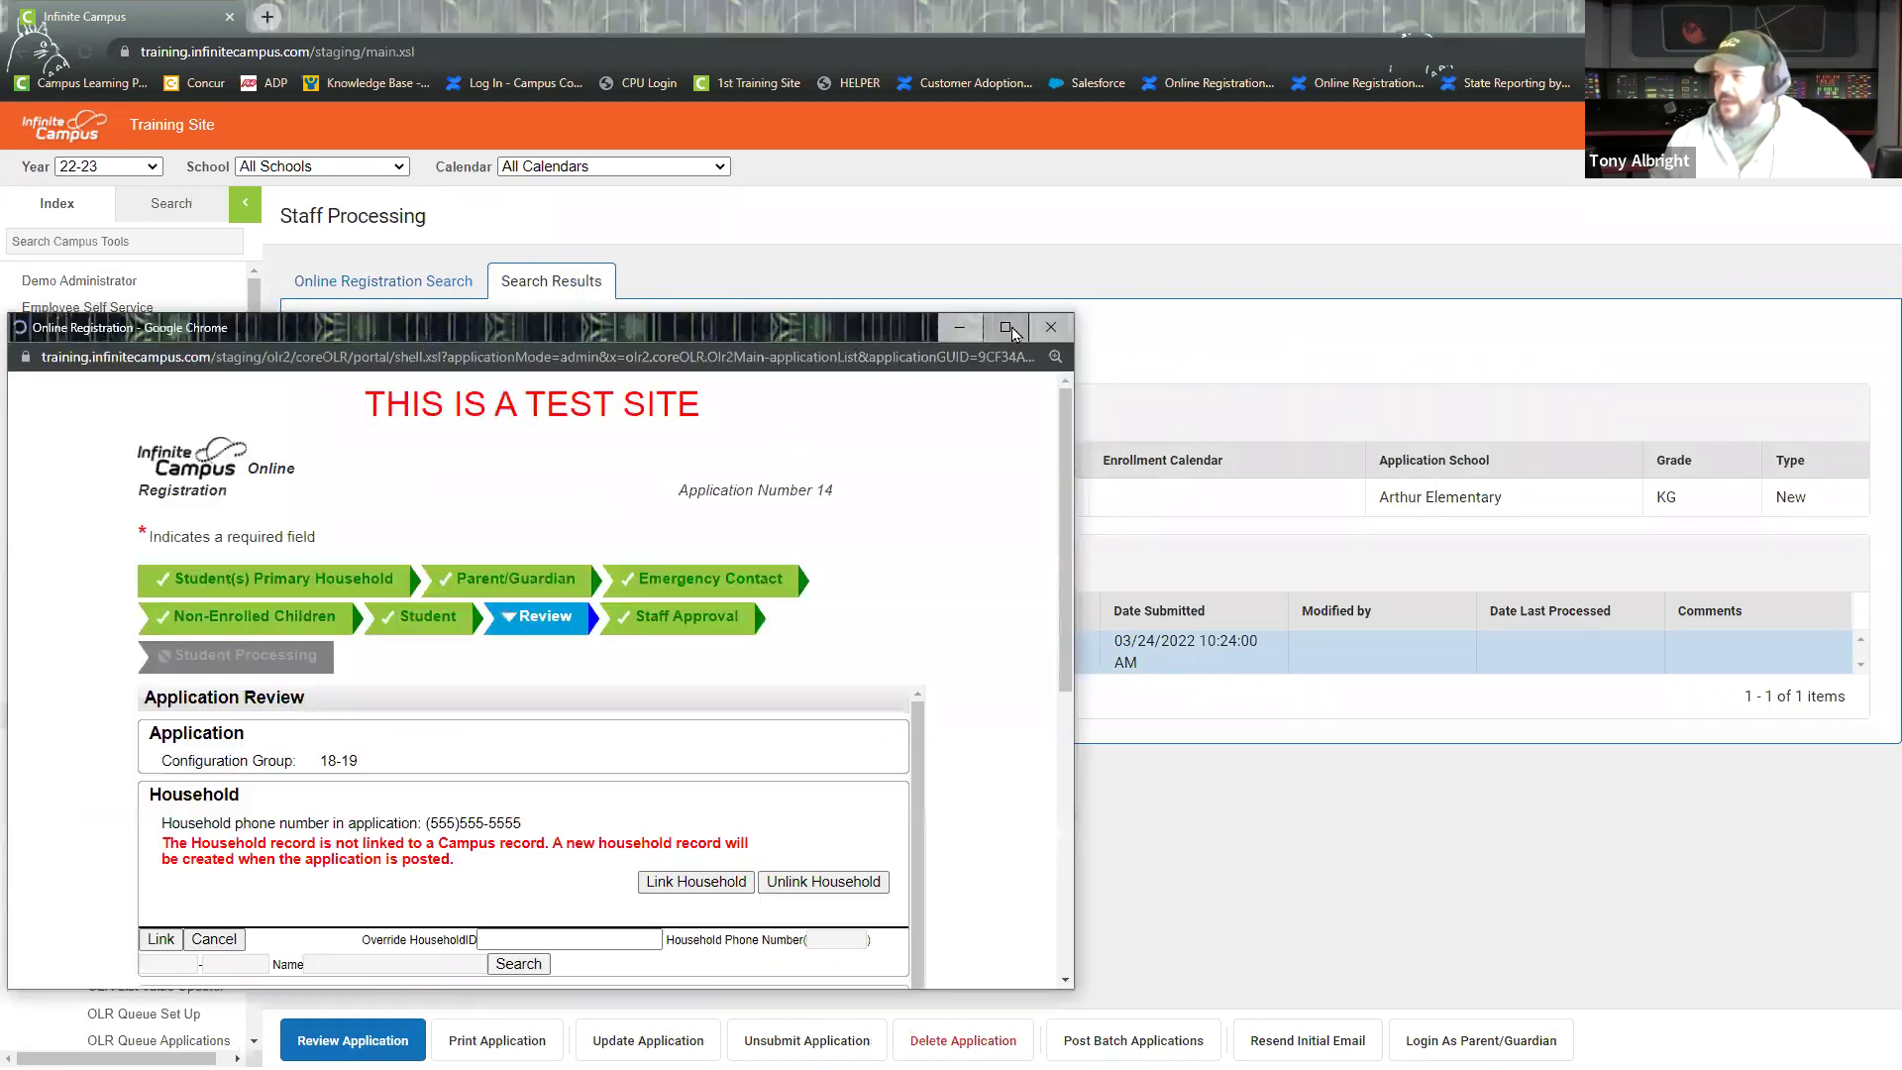
pyautogui.press('super+Up')
pyautogui.click(1258, 244)
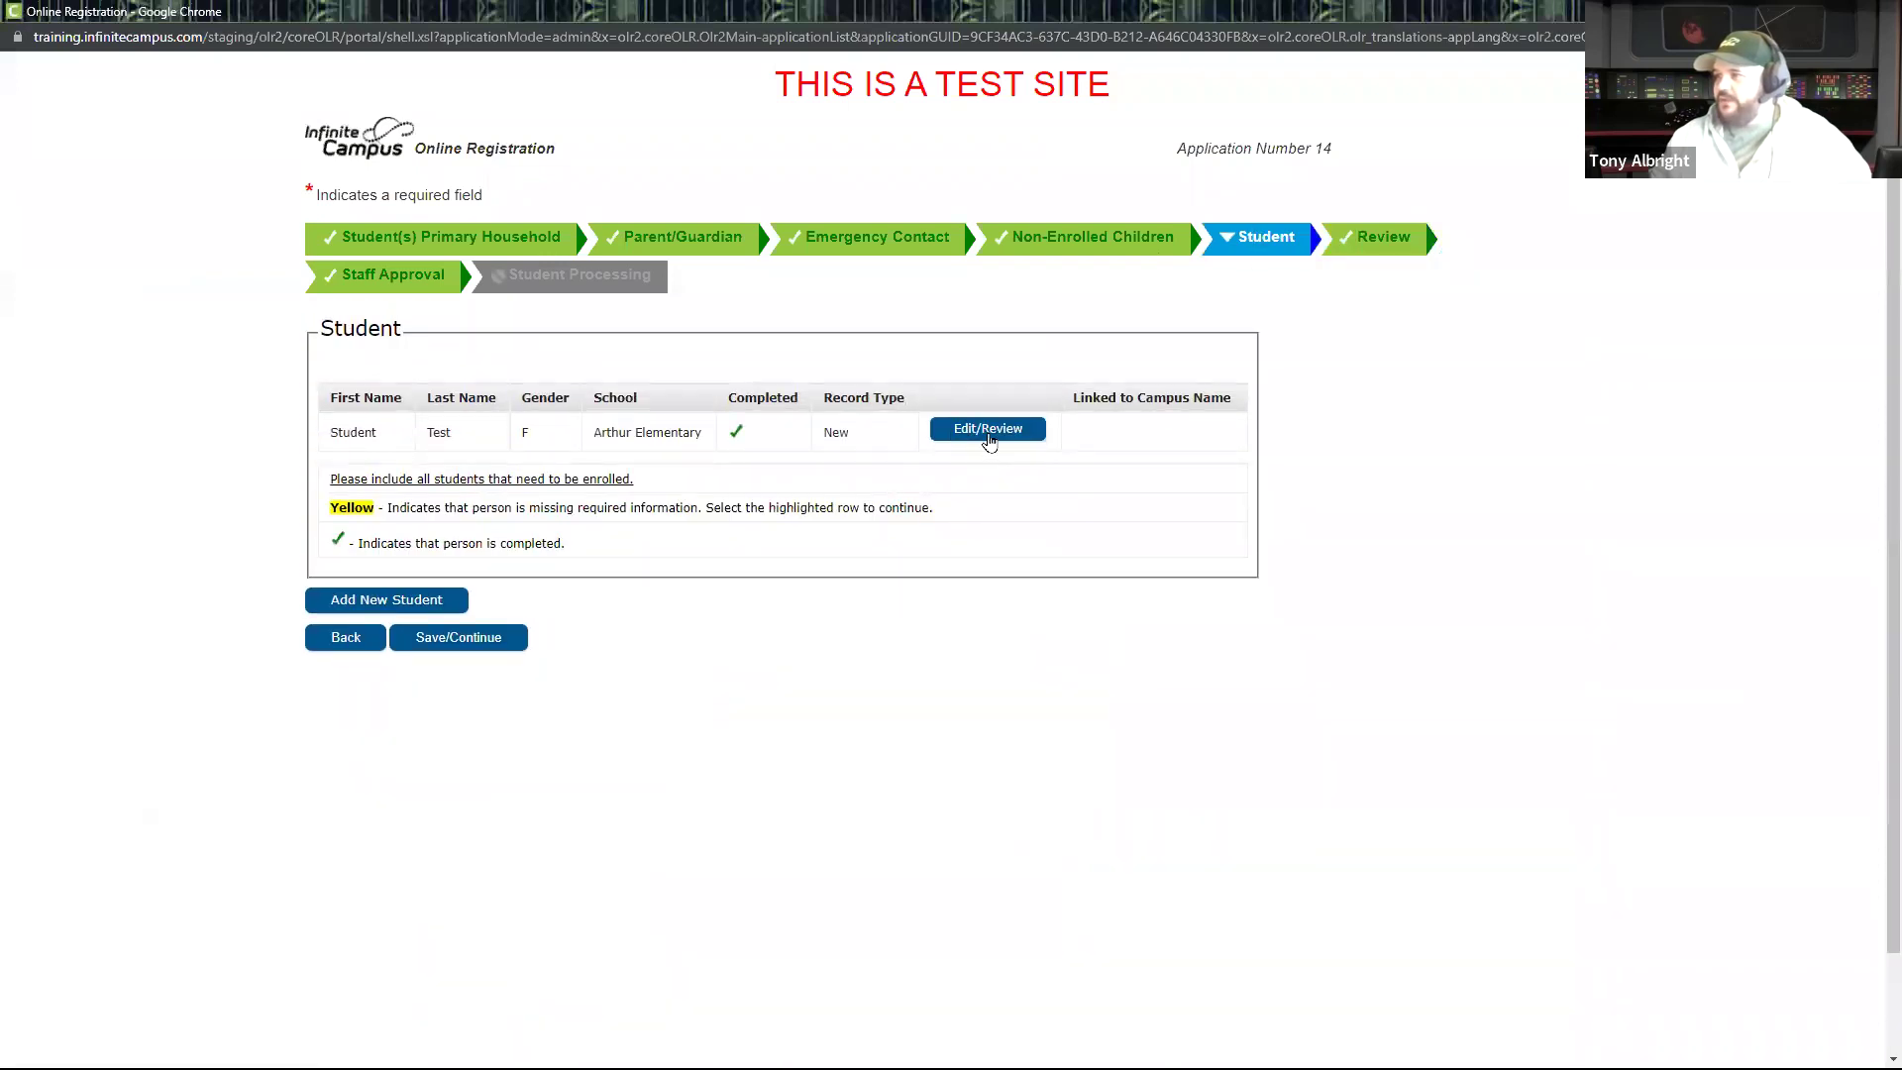
pyautogui.click(990, 432)
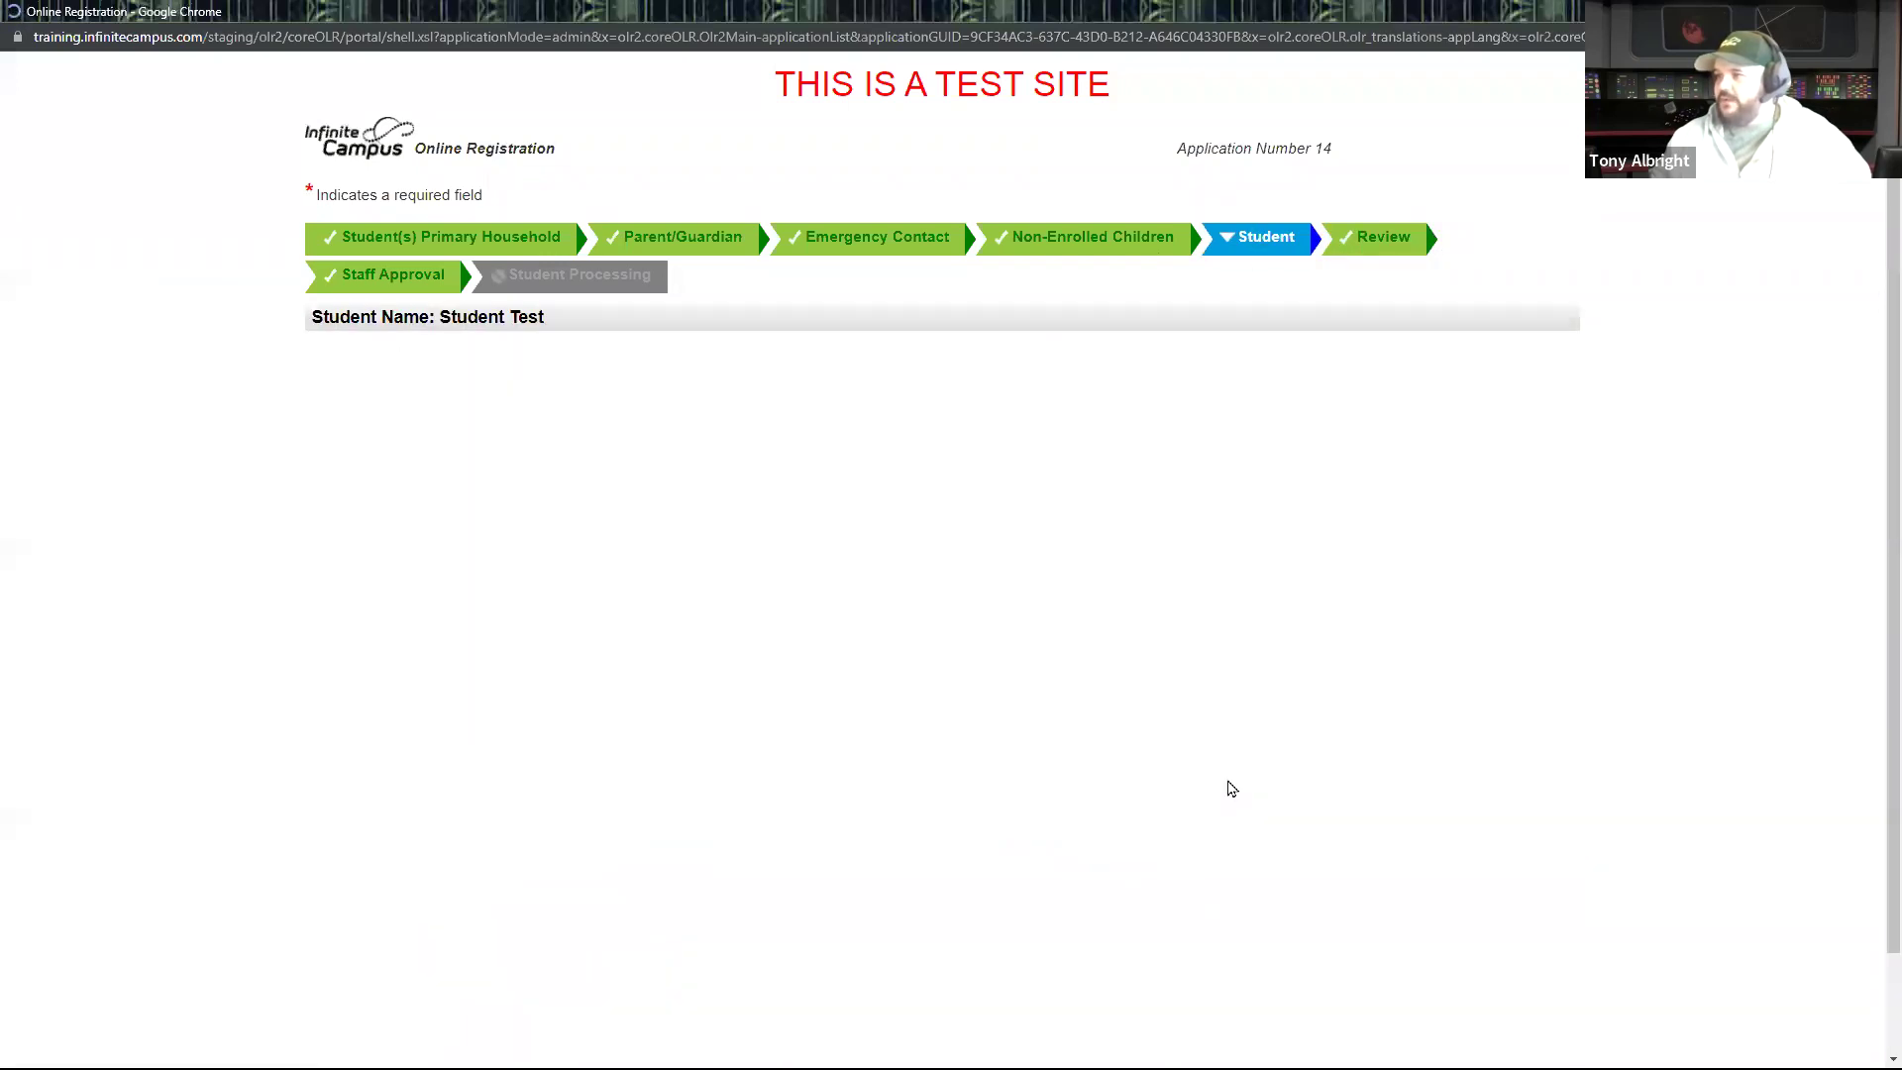
pyautogui.scroll(-4, 909, 624)
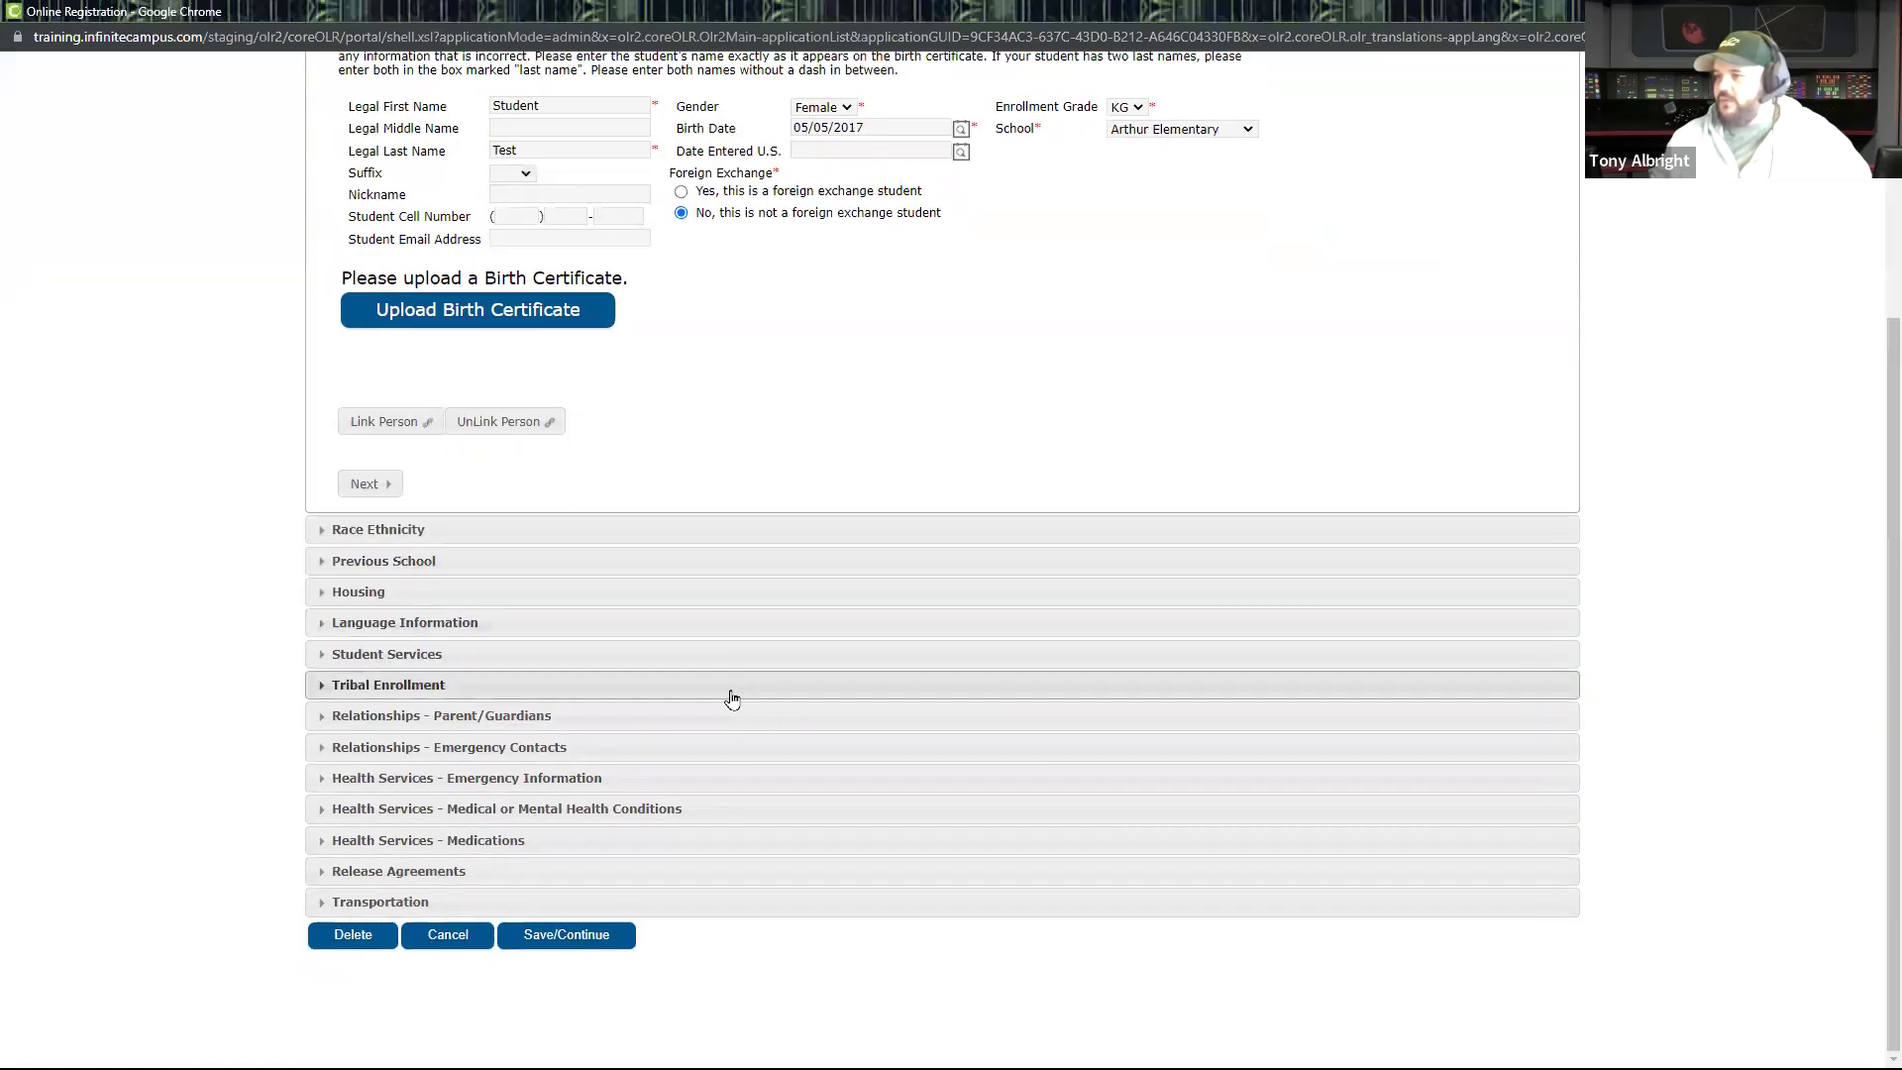
pyautogui.click(485, 624)
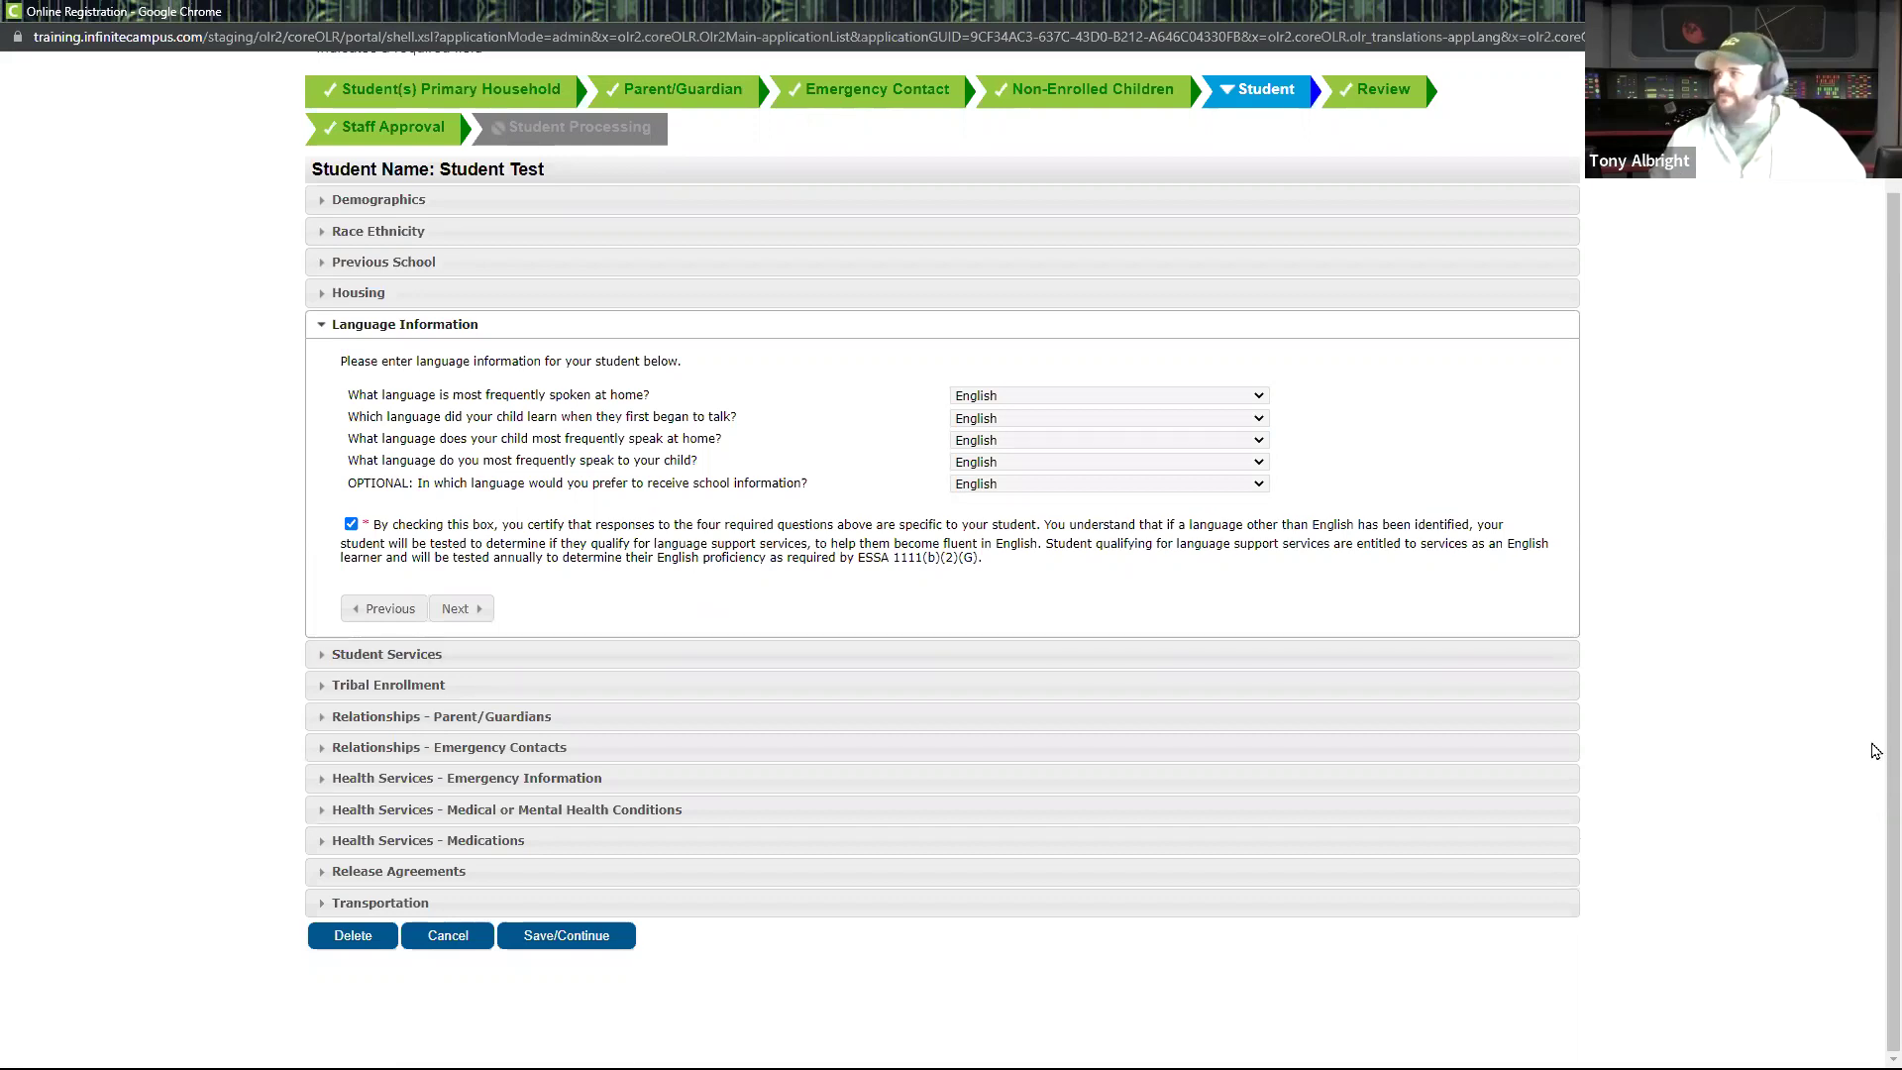
pyautogui.click(1879, 12)
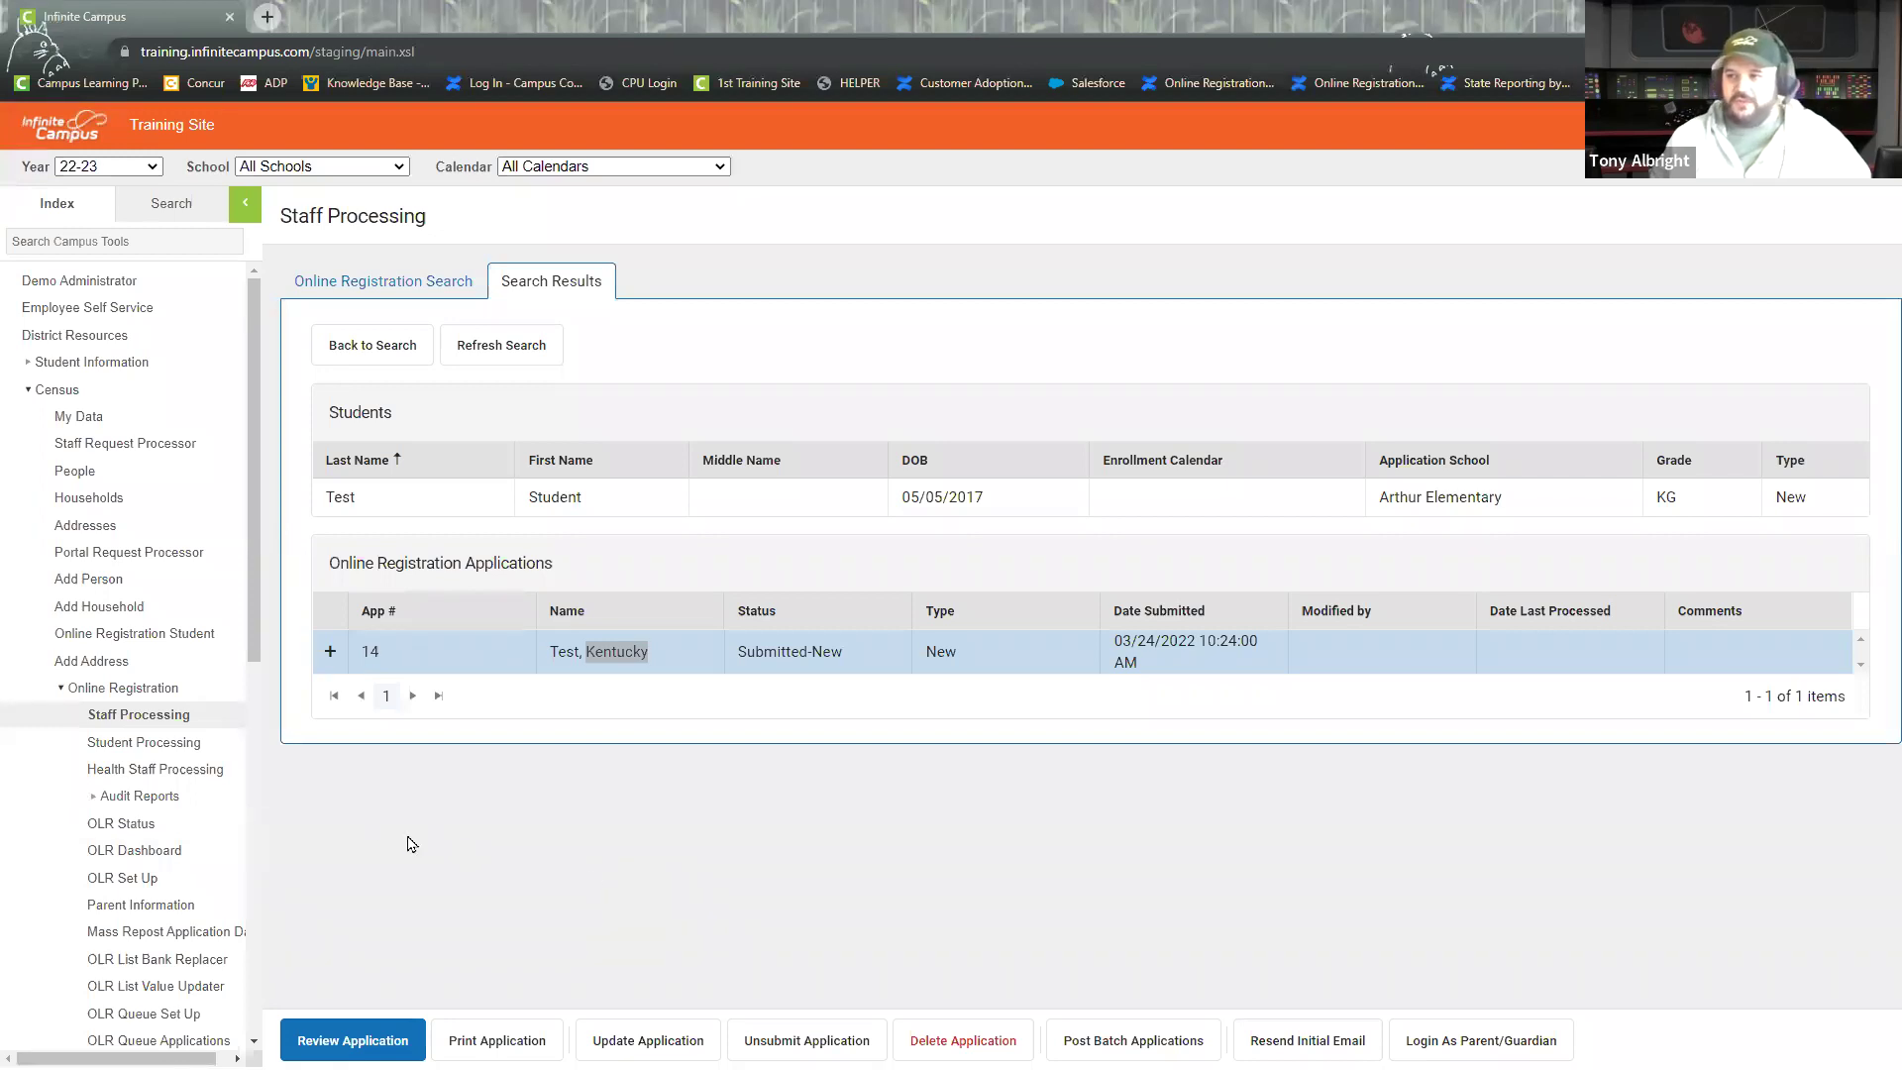
# Open the OLR Notification Editor in OLR Set Up and view the ELL notification of the KY OLR configuration.
pyautogui.scroll(-2, 145, 700)
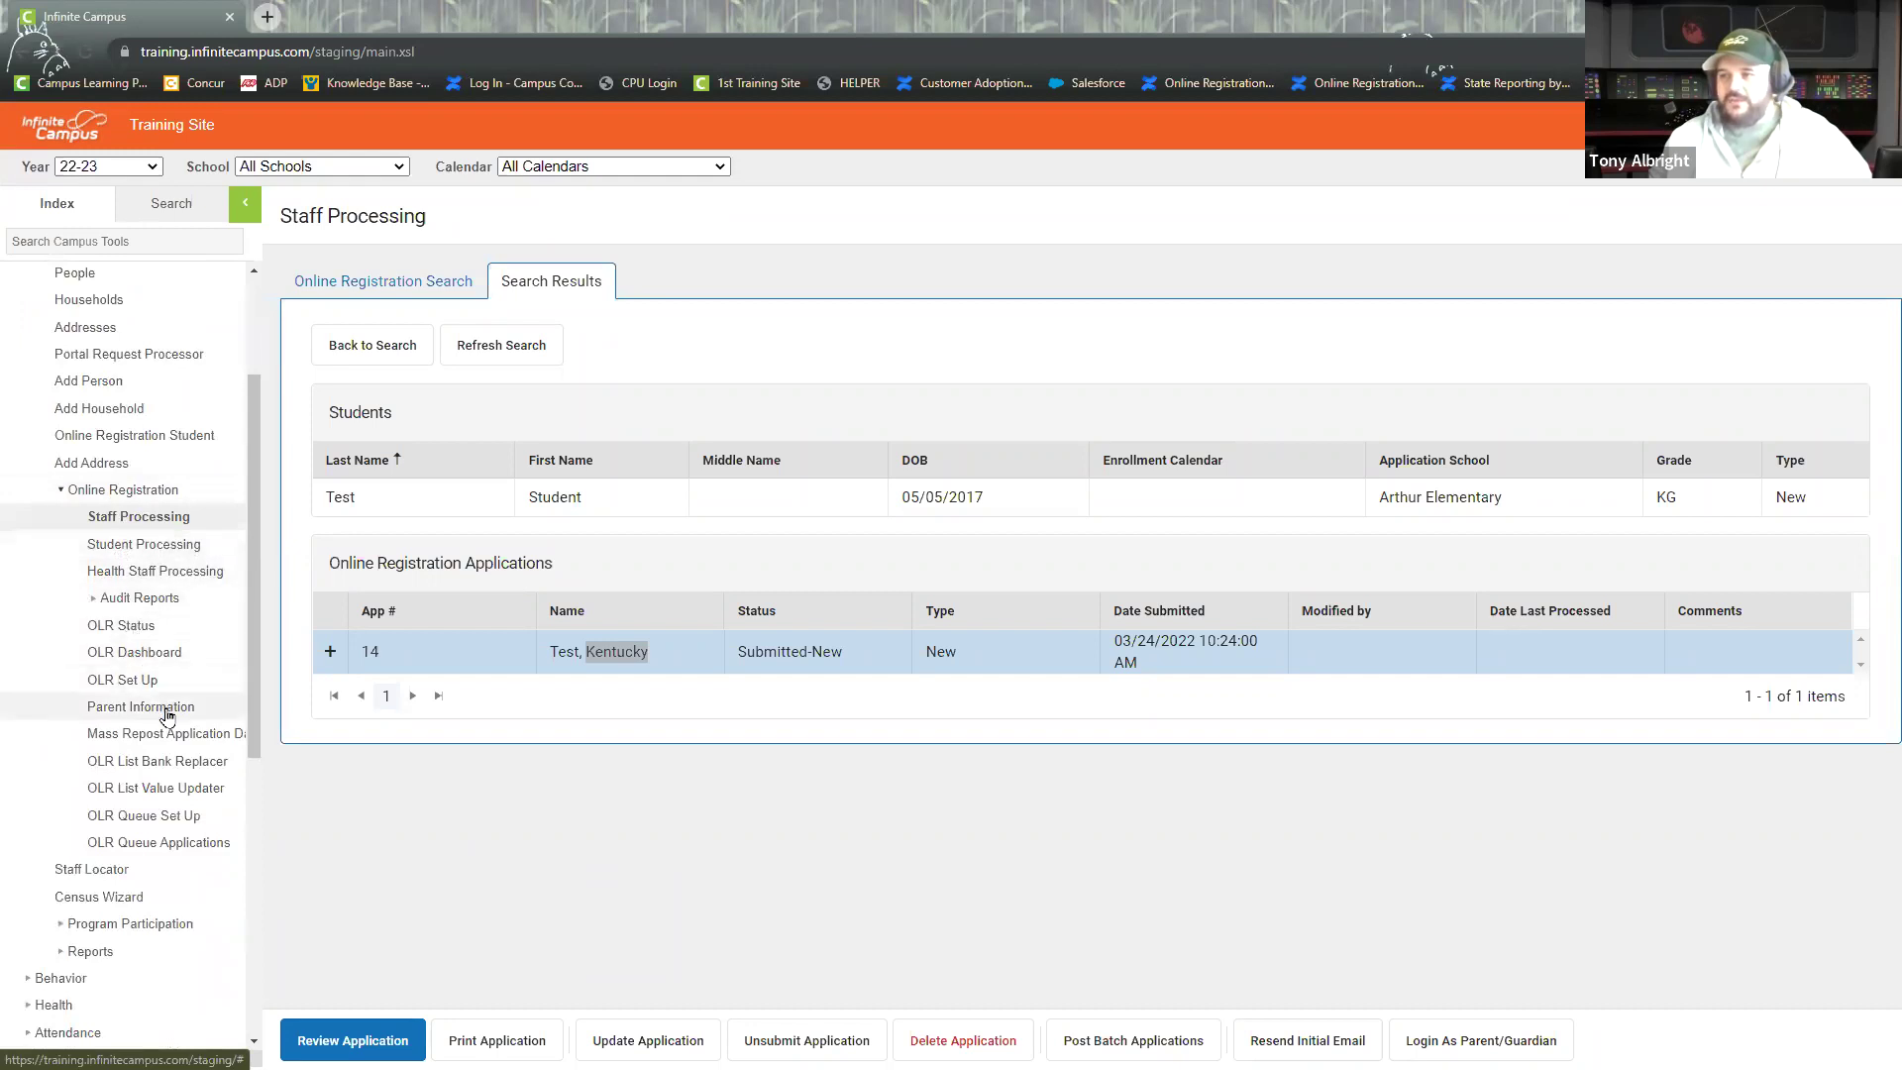
pyautogui.click(149, 681)
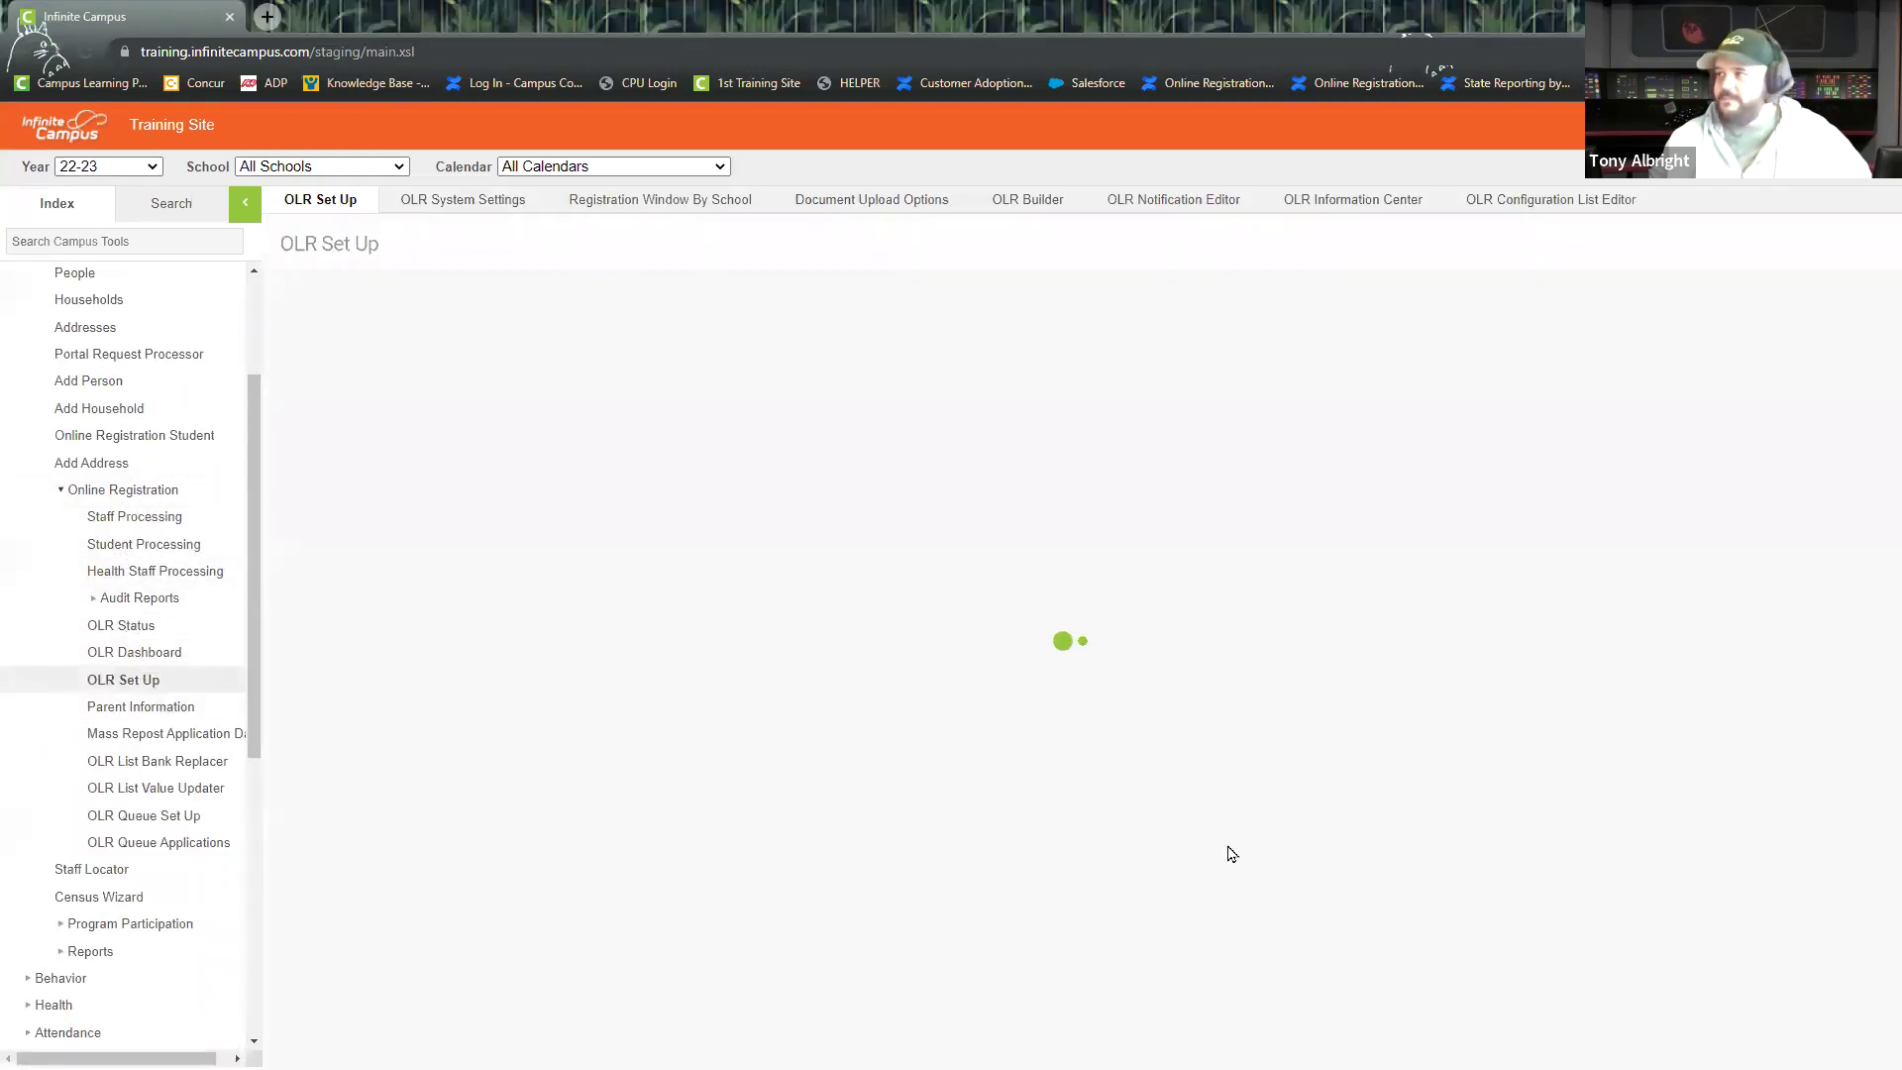
pyautogui.click(1189, 207)
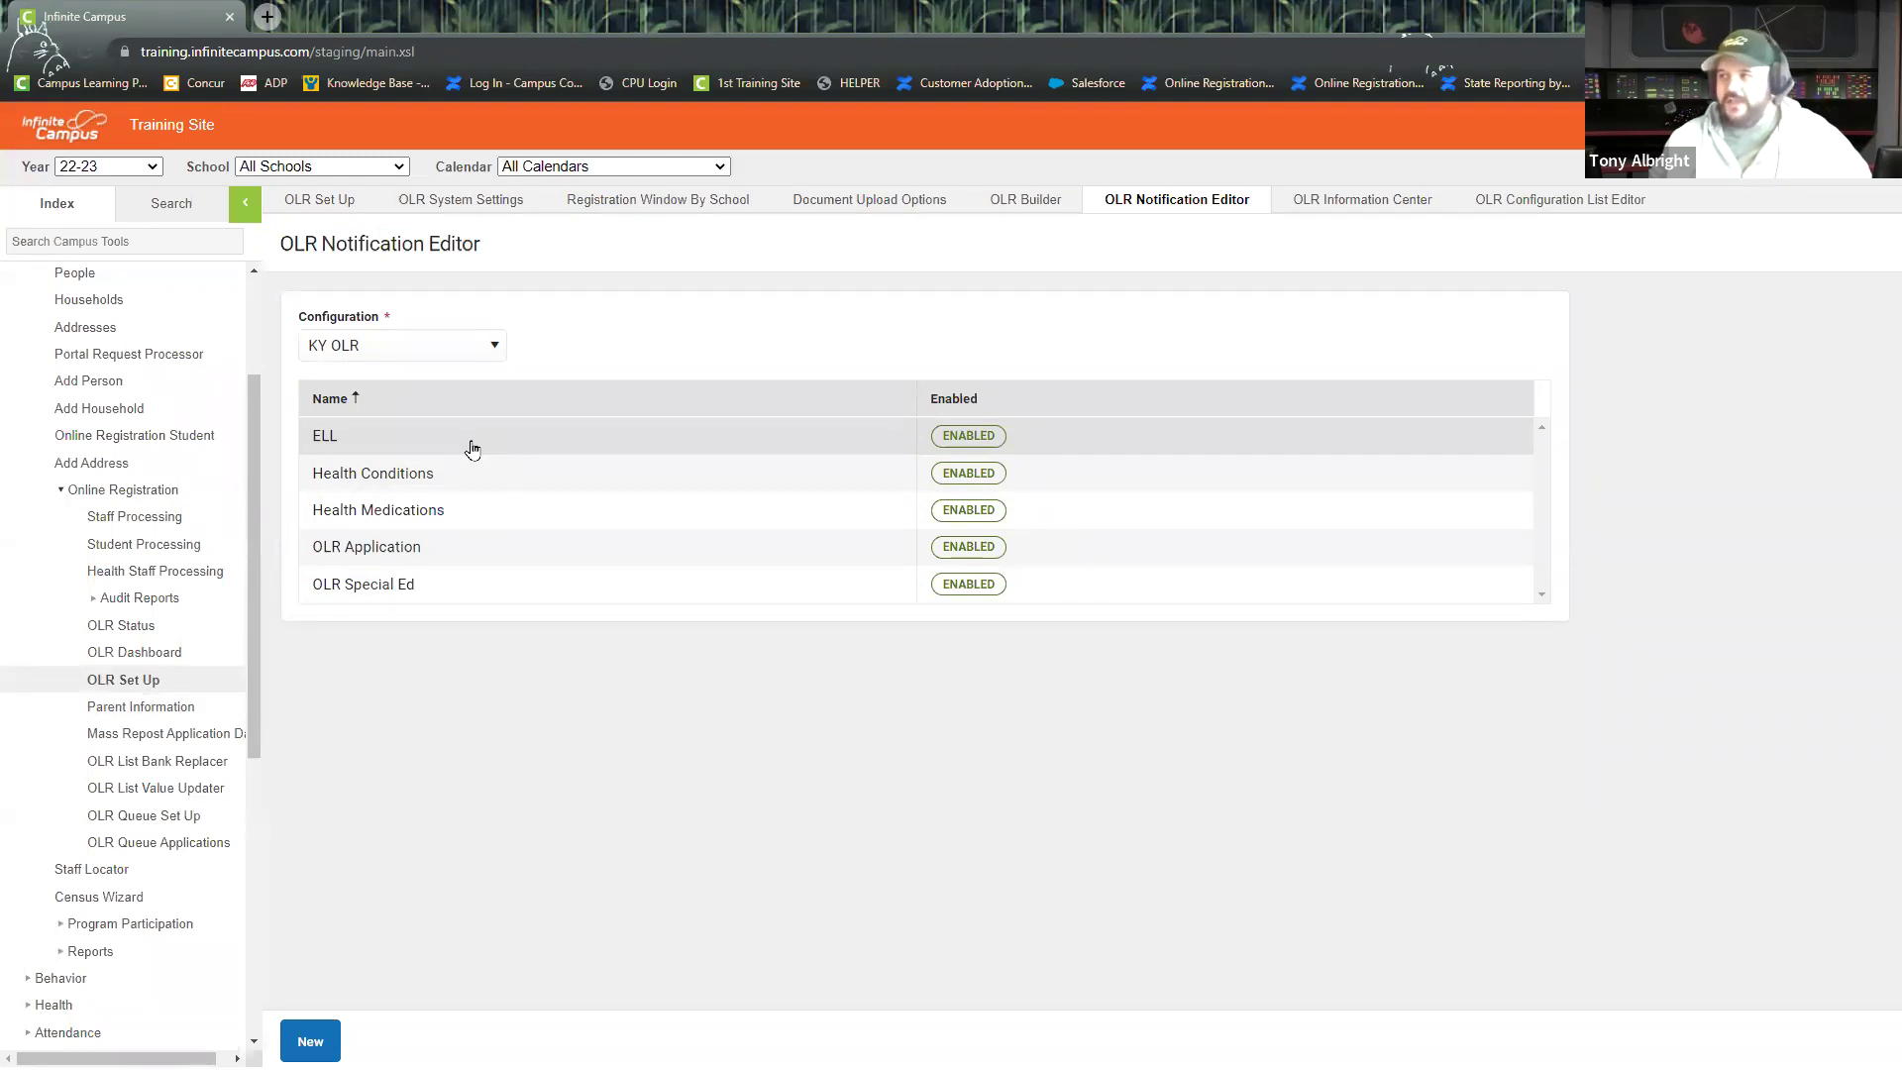
pyautogui.click(472, 449)
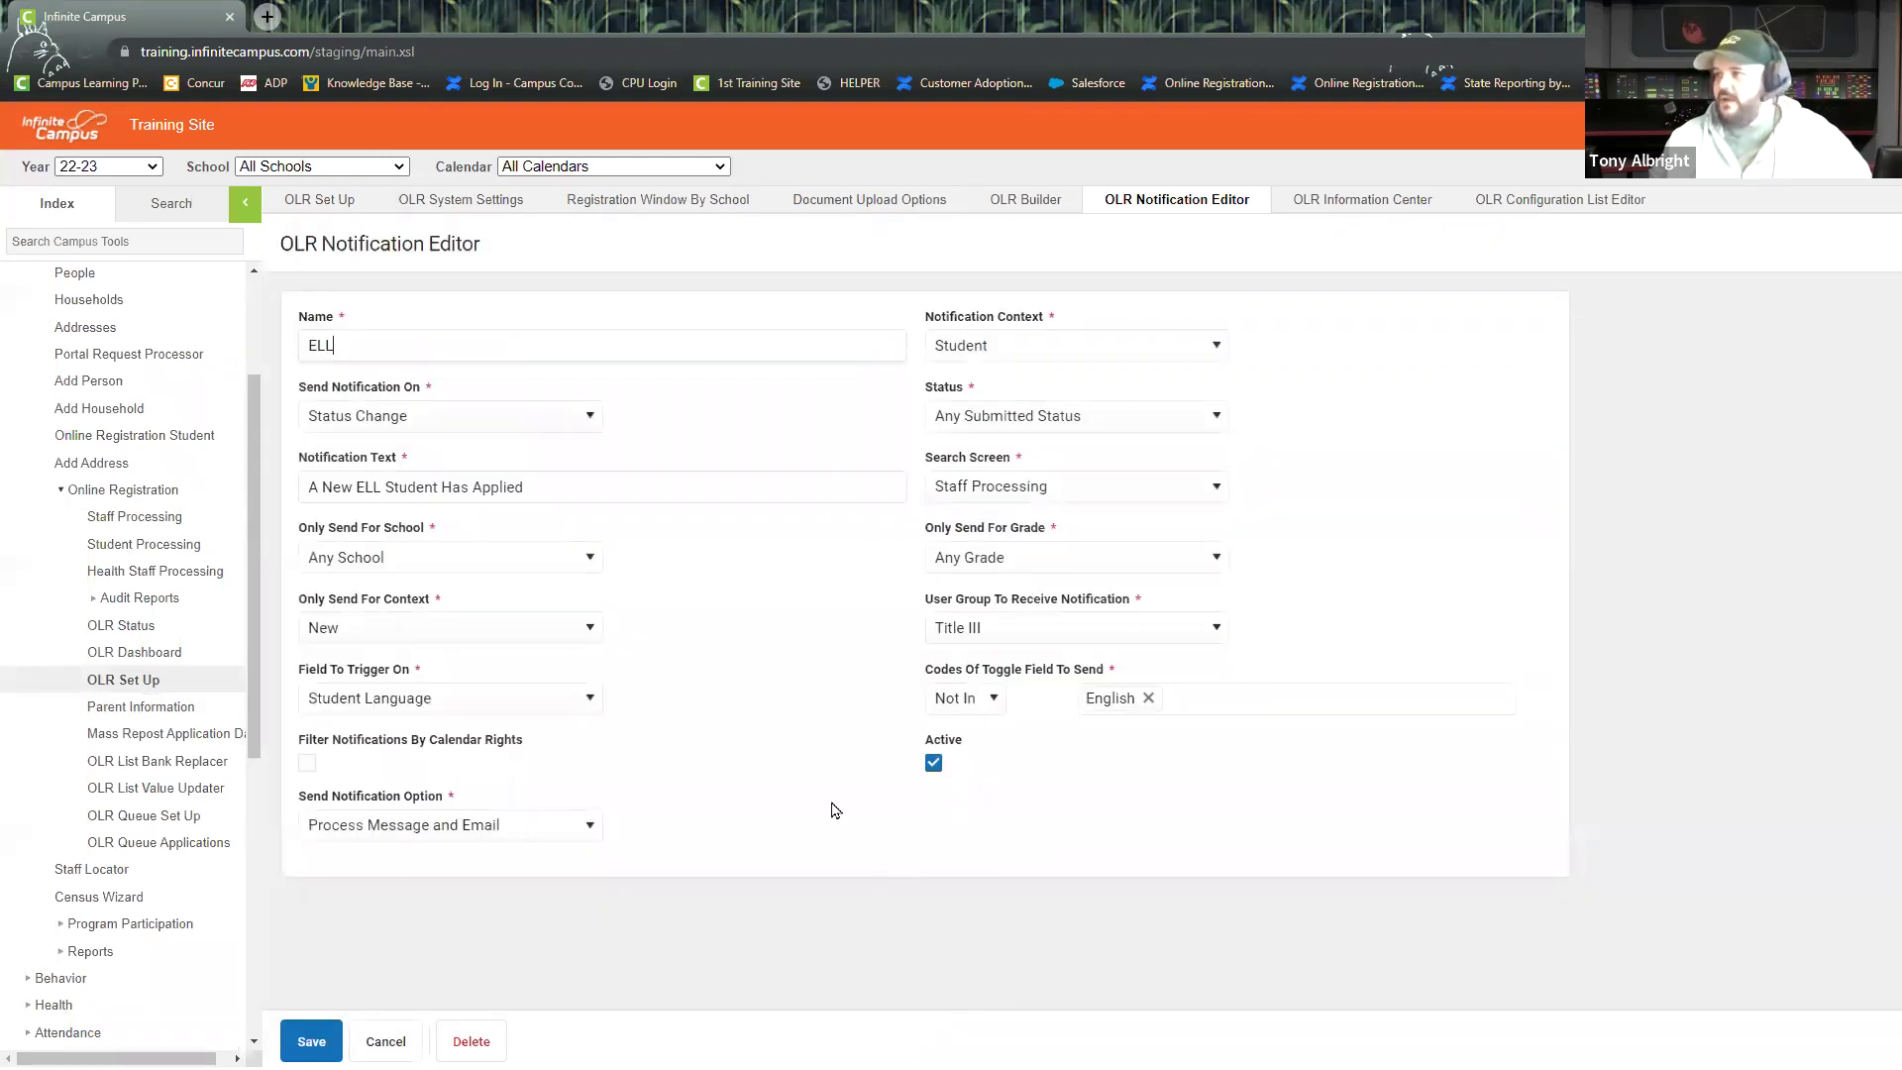
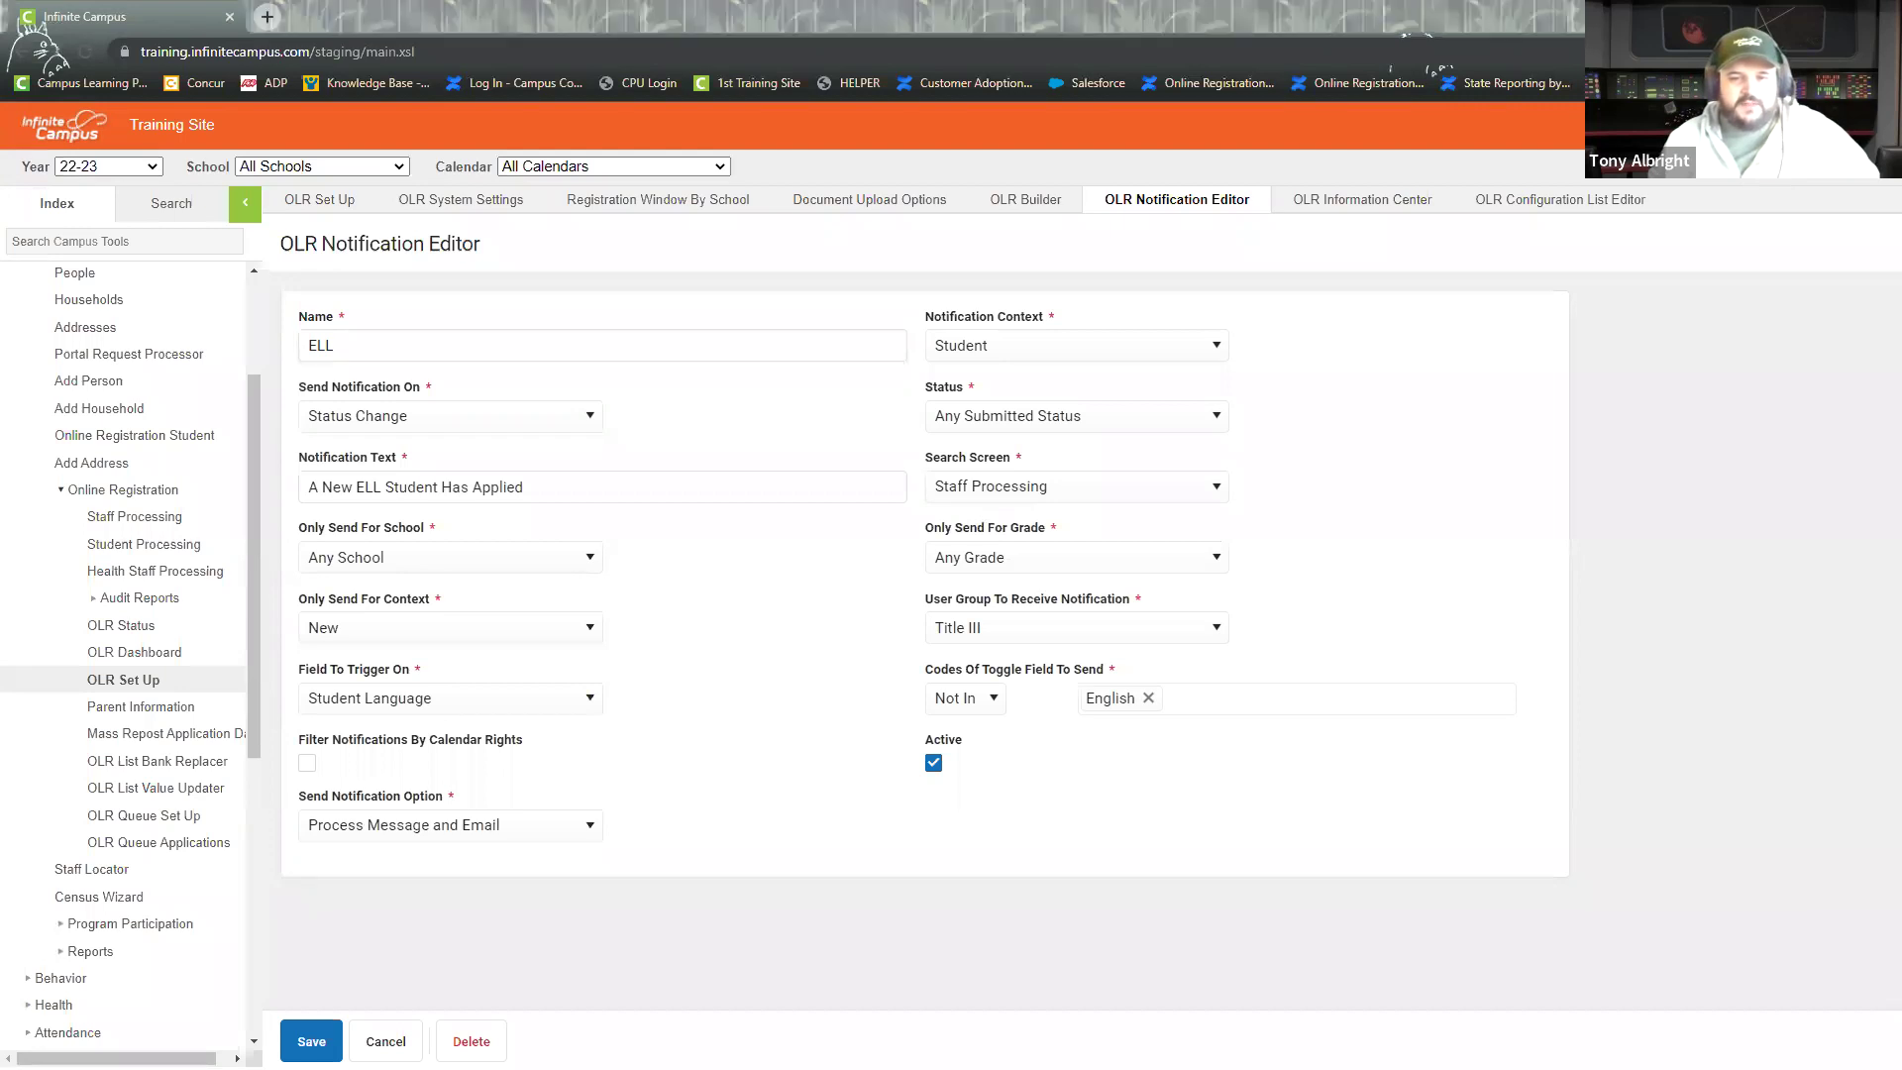
# Switch to the Housing Pleat (McKinney-Vento) PDF in Adobe Acrobat, review its introduction, and select the paragraph advising districts on the pleat setup.
pyautogui.hotkey('alt', 'Tab')
pyautogui.scroll(15, 960, 722)
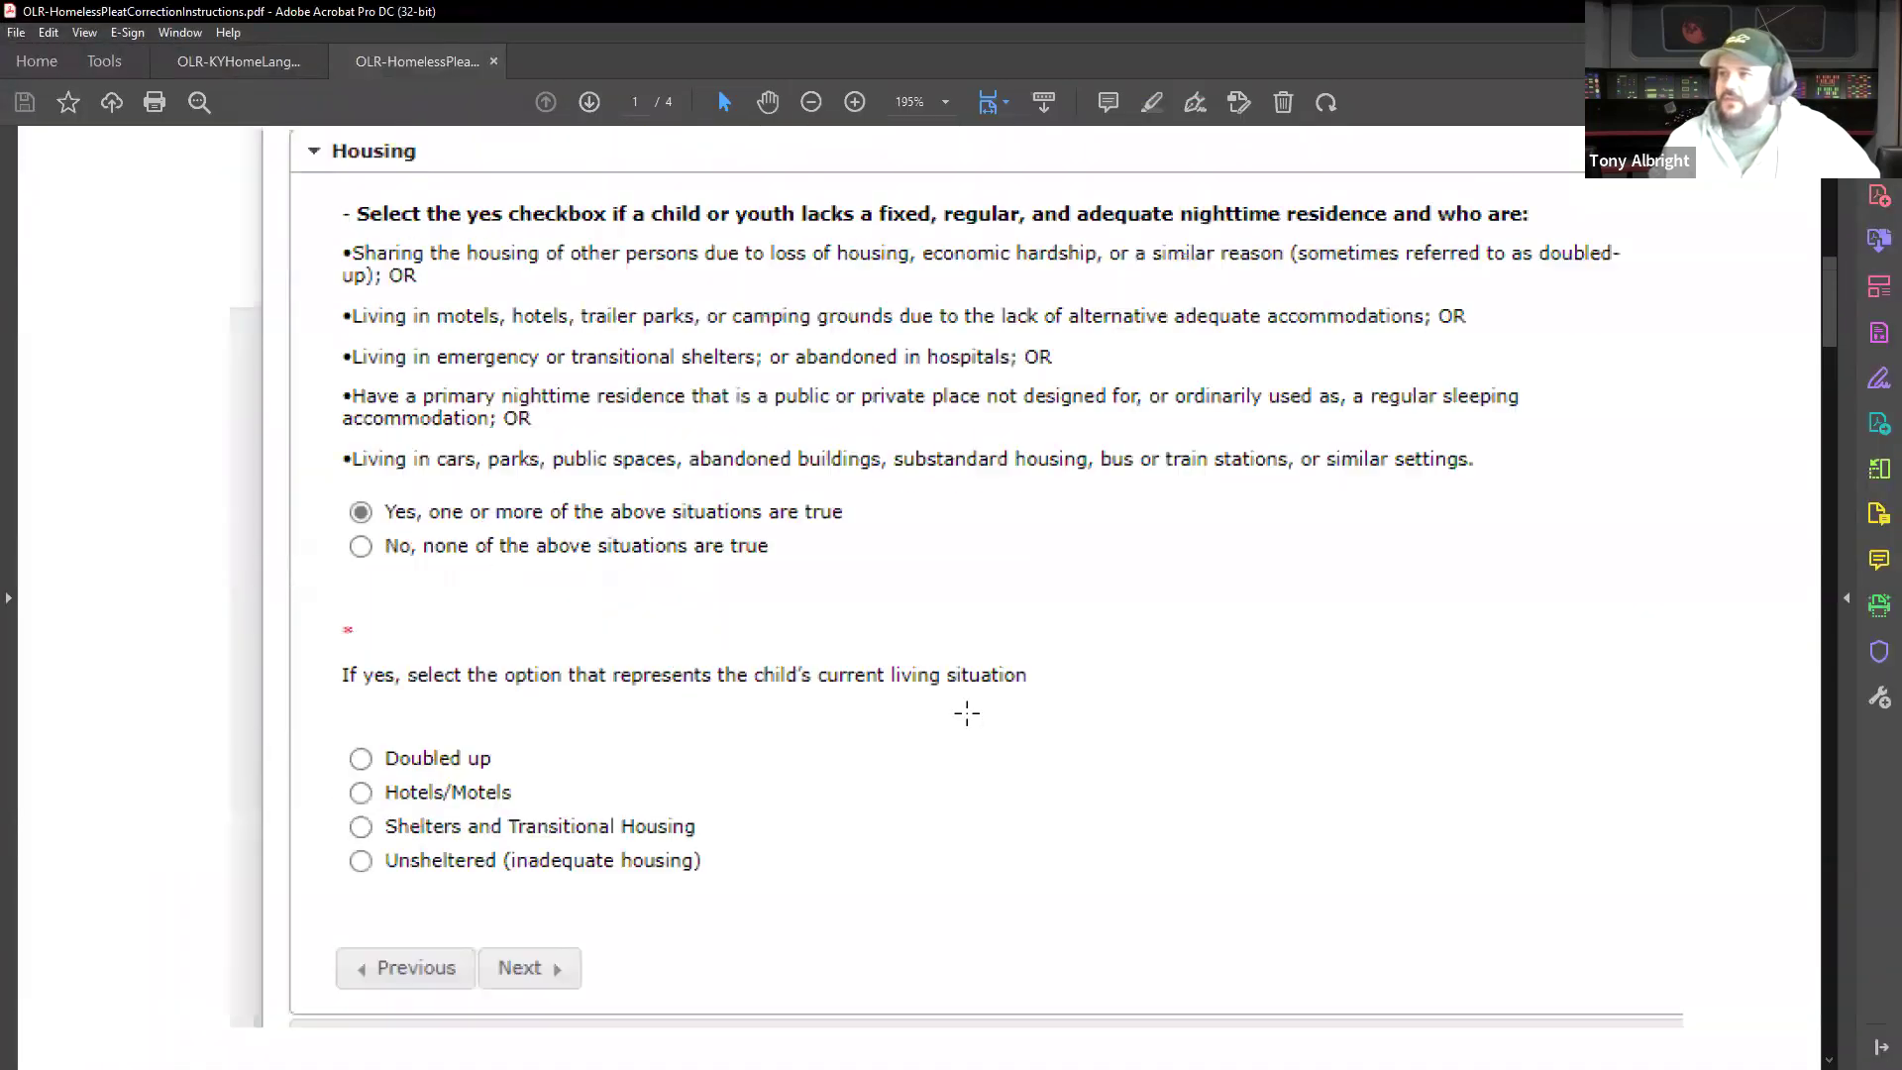
pyautogui.scroll(3, 983, 701)
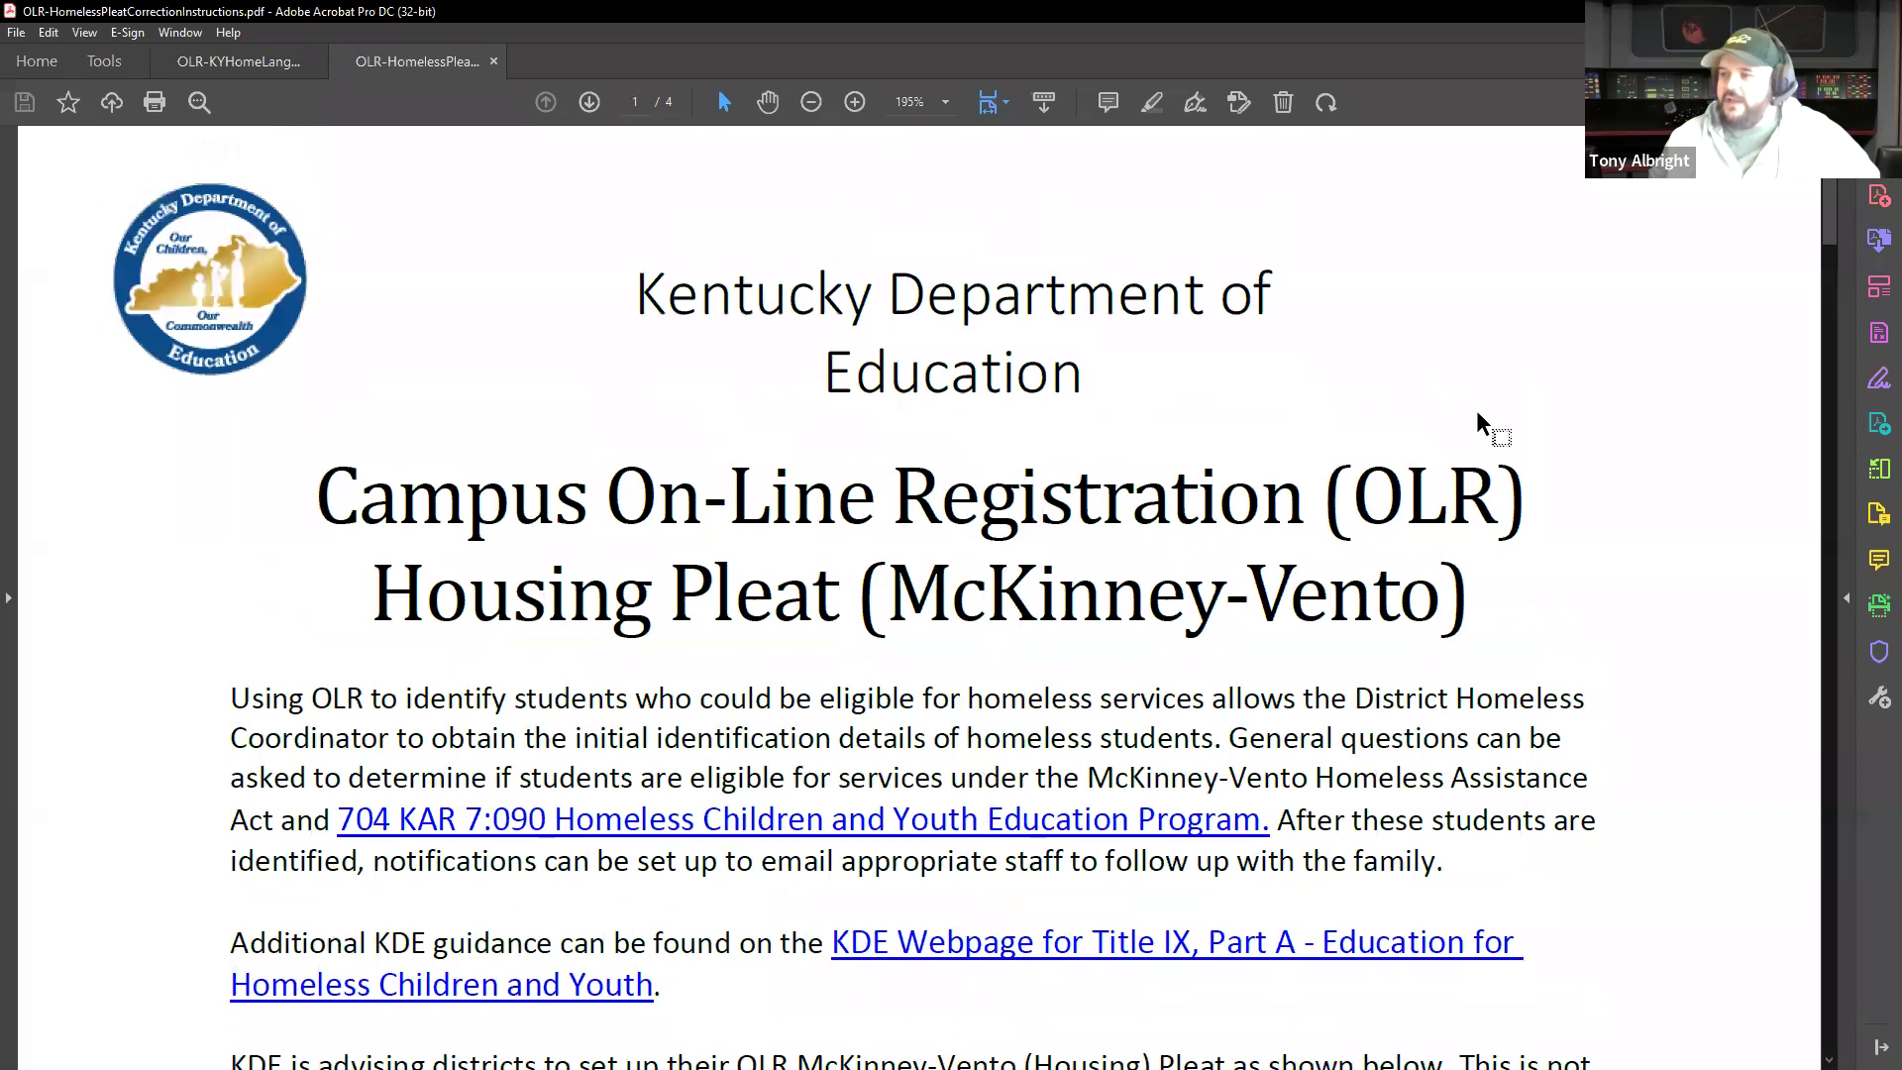
pyautogui.scroll(-1, 1626, 545)
pyautogui.scroll(-1, 1685, 565)
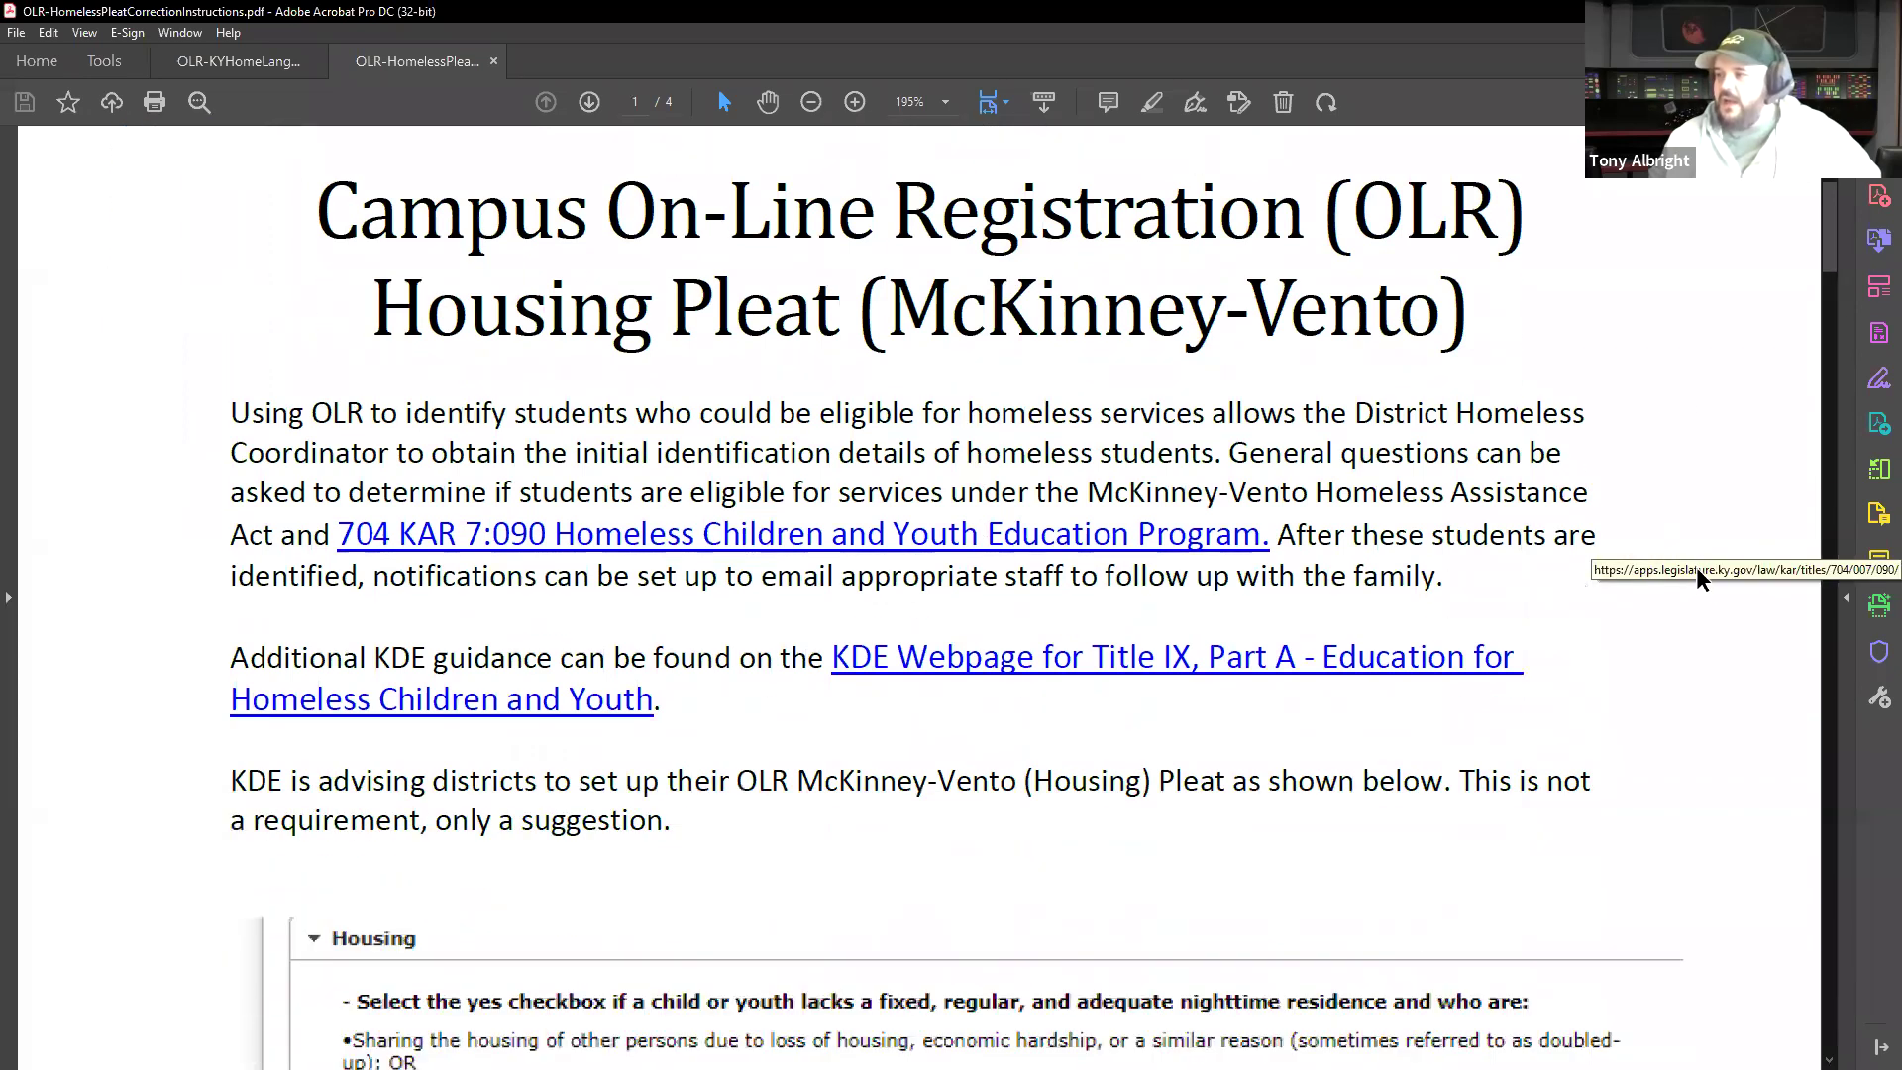
pyautogui.scroll(-1, 1248, 724)
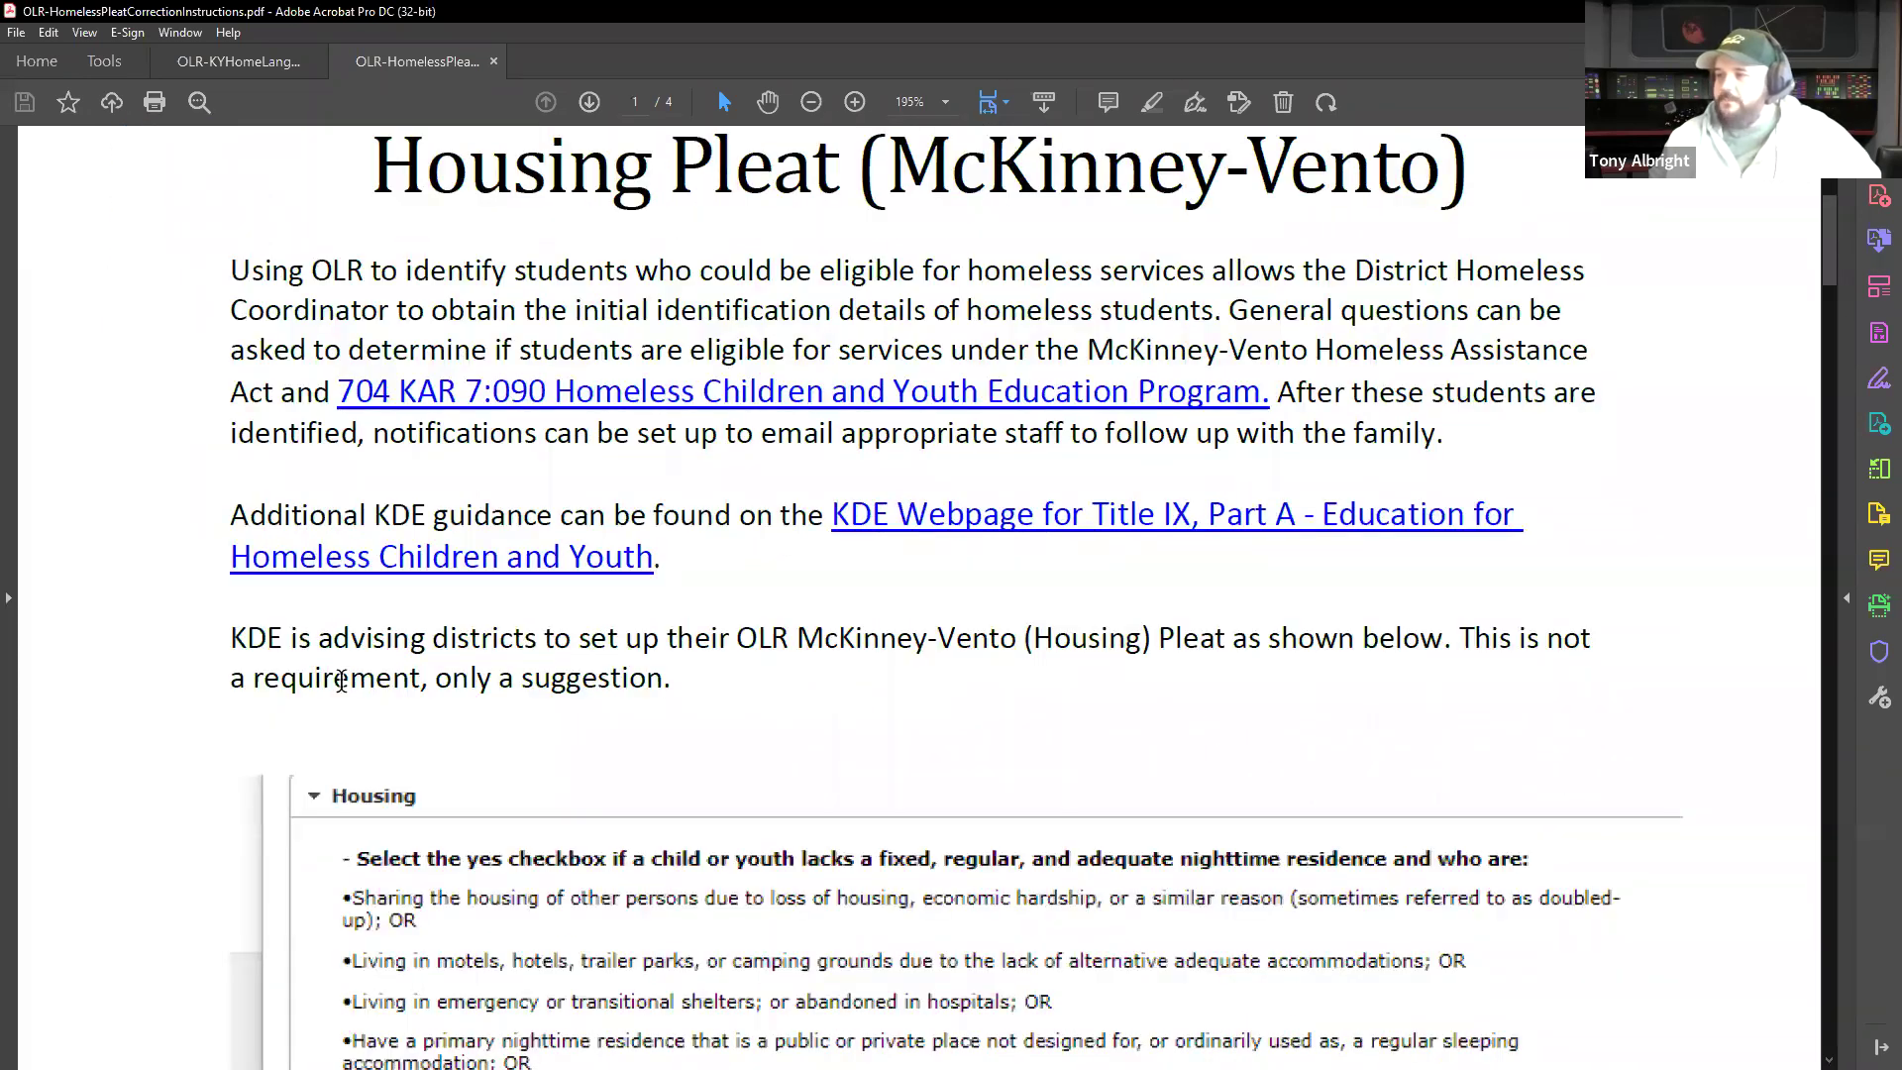
pyautogui.moveTo(252, 639); pyautogui.dragTo(741, 700)
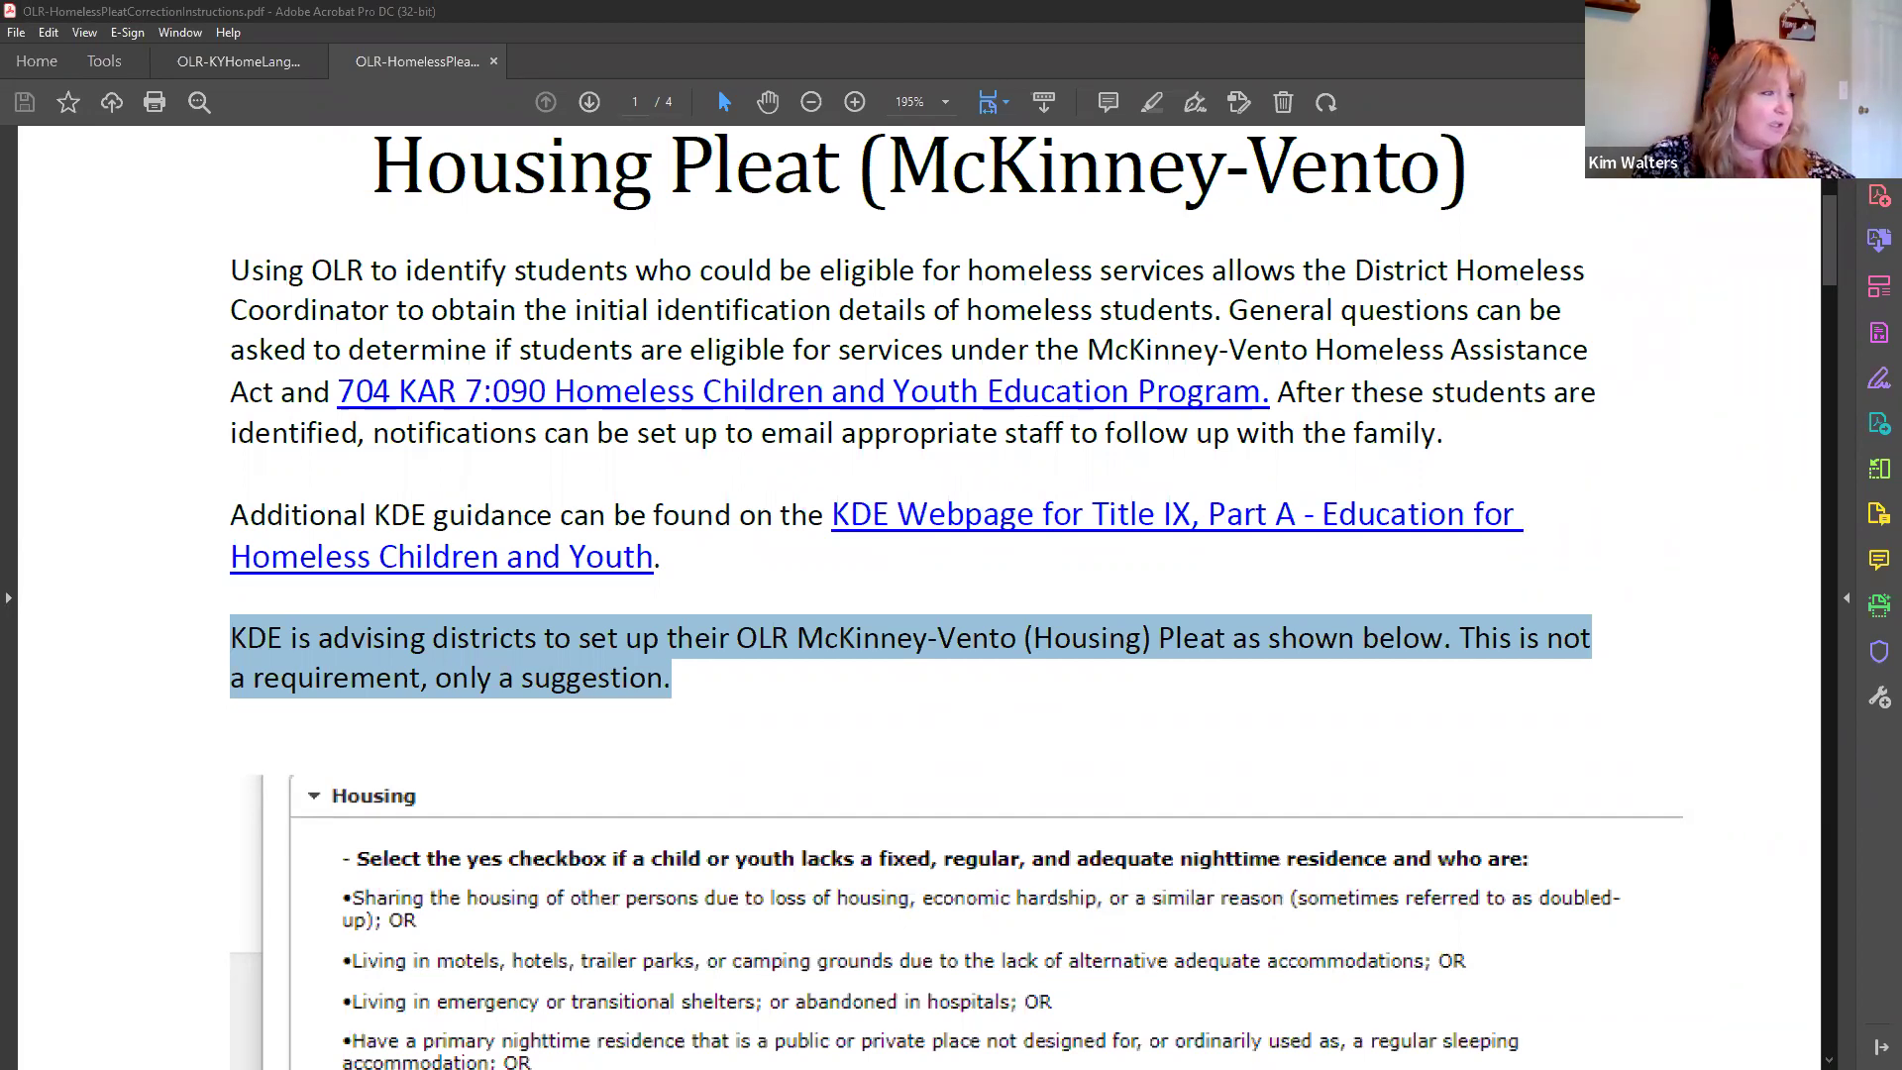
# Switch back to Infinite Campus, look at the OLR Builder, and reopen the ELL notification in the OLR Notification Editor.
pyautogui.hotkey('alt', 'Tab')
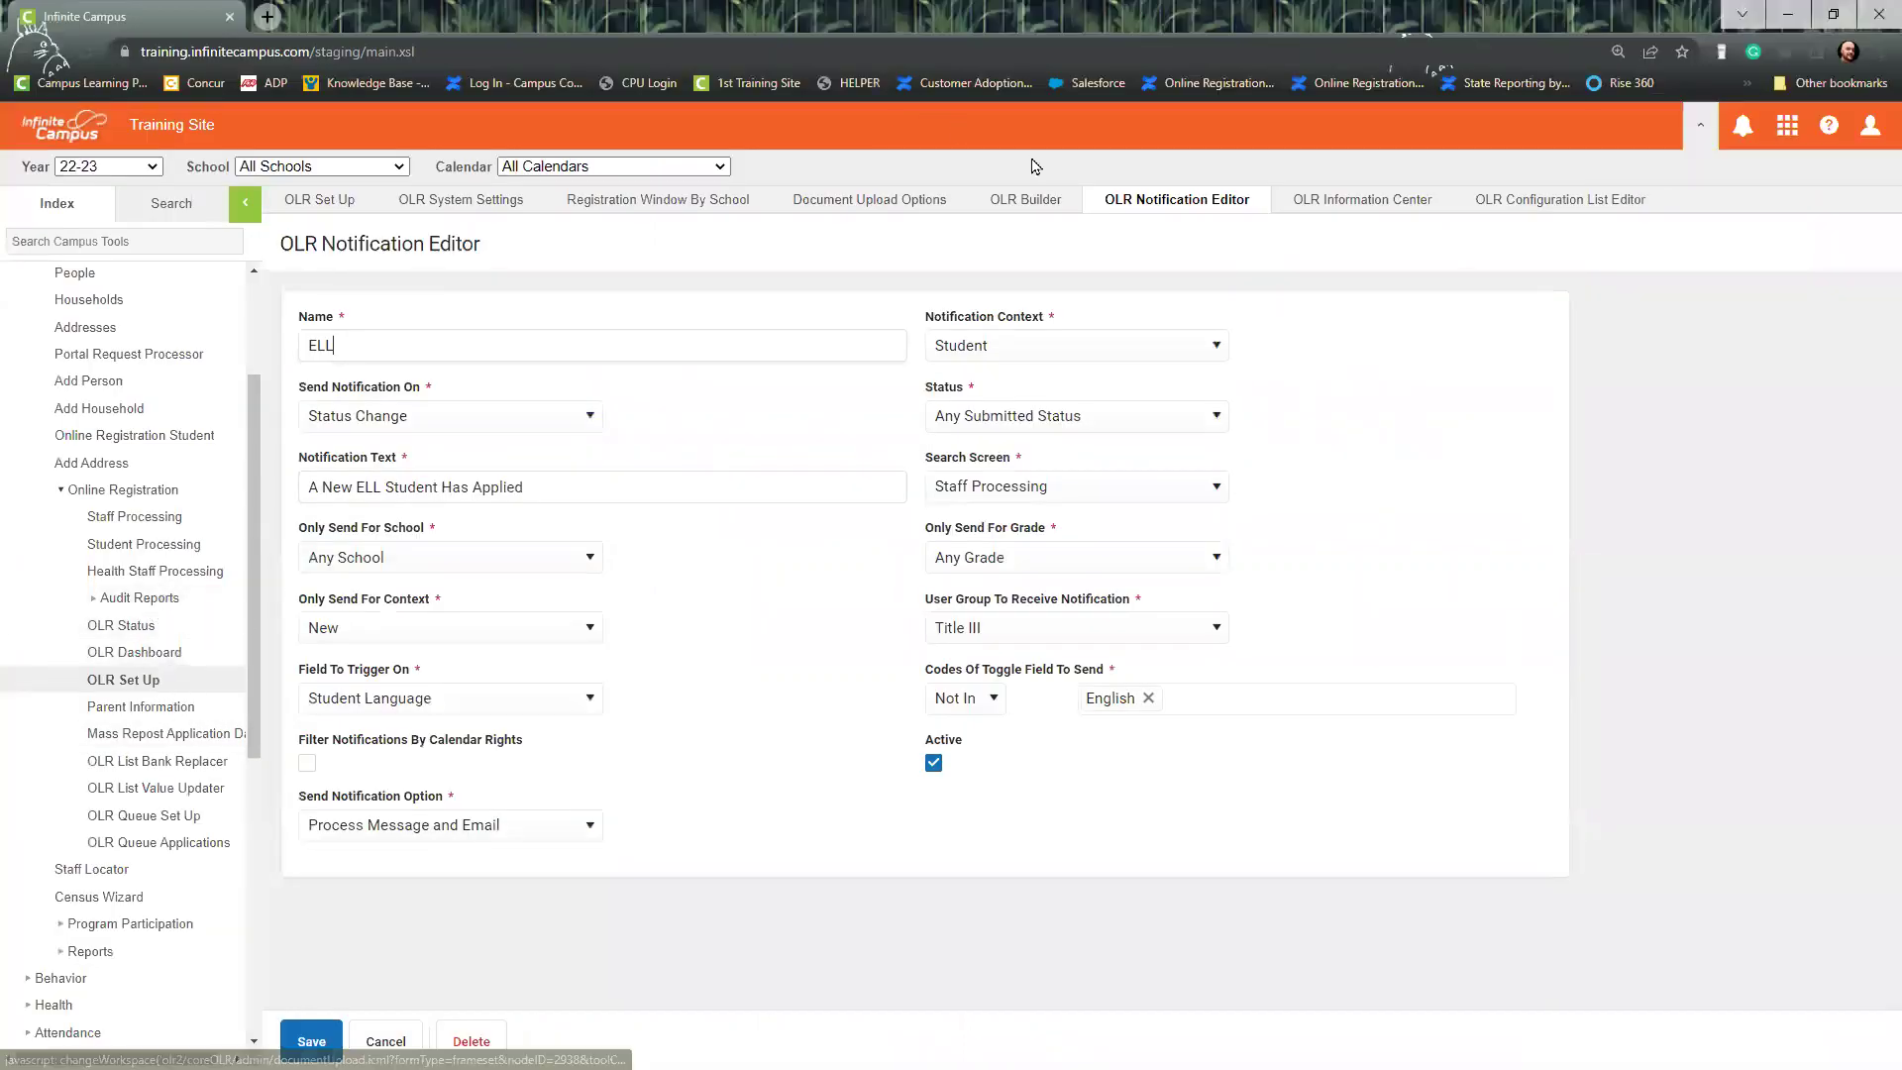
pyautogui.click(1033, 208)
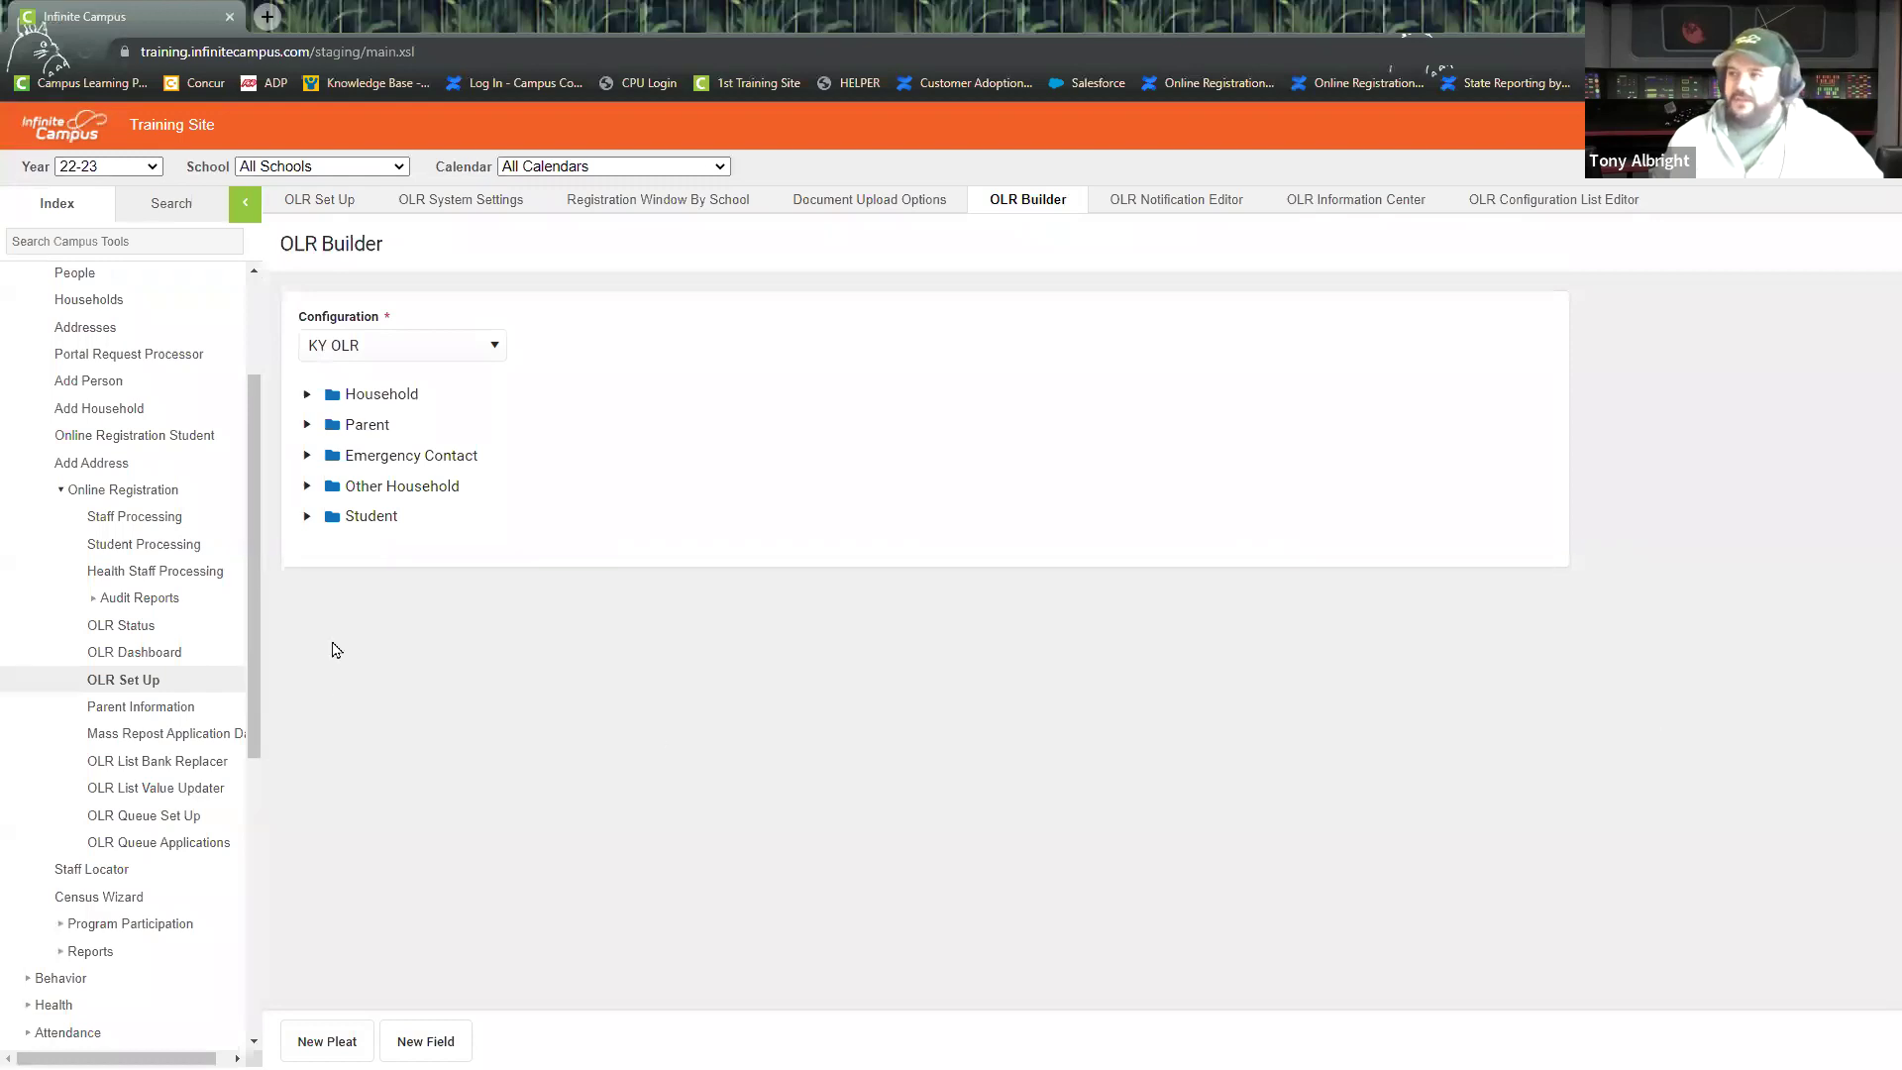
pyautogui.click(1183, 201)
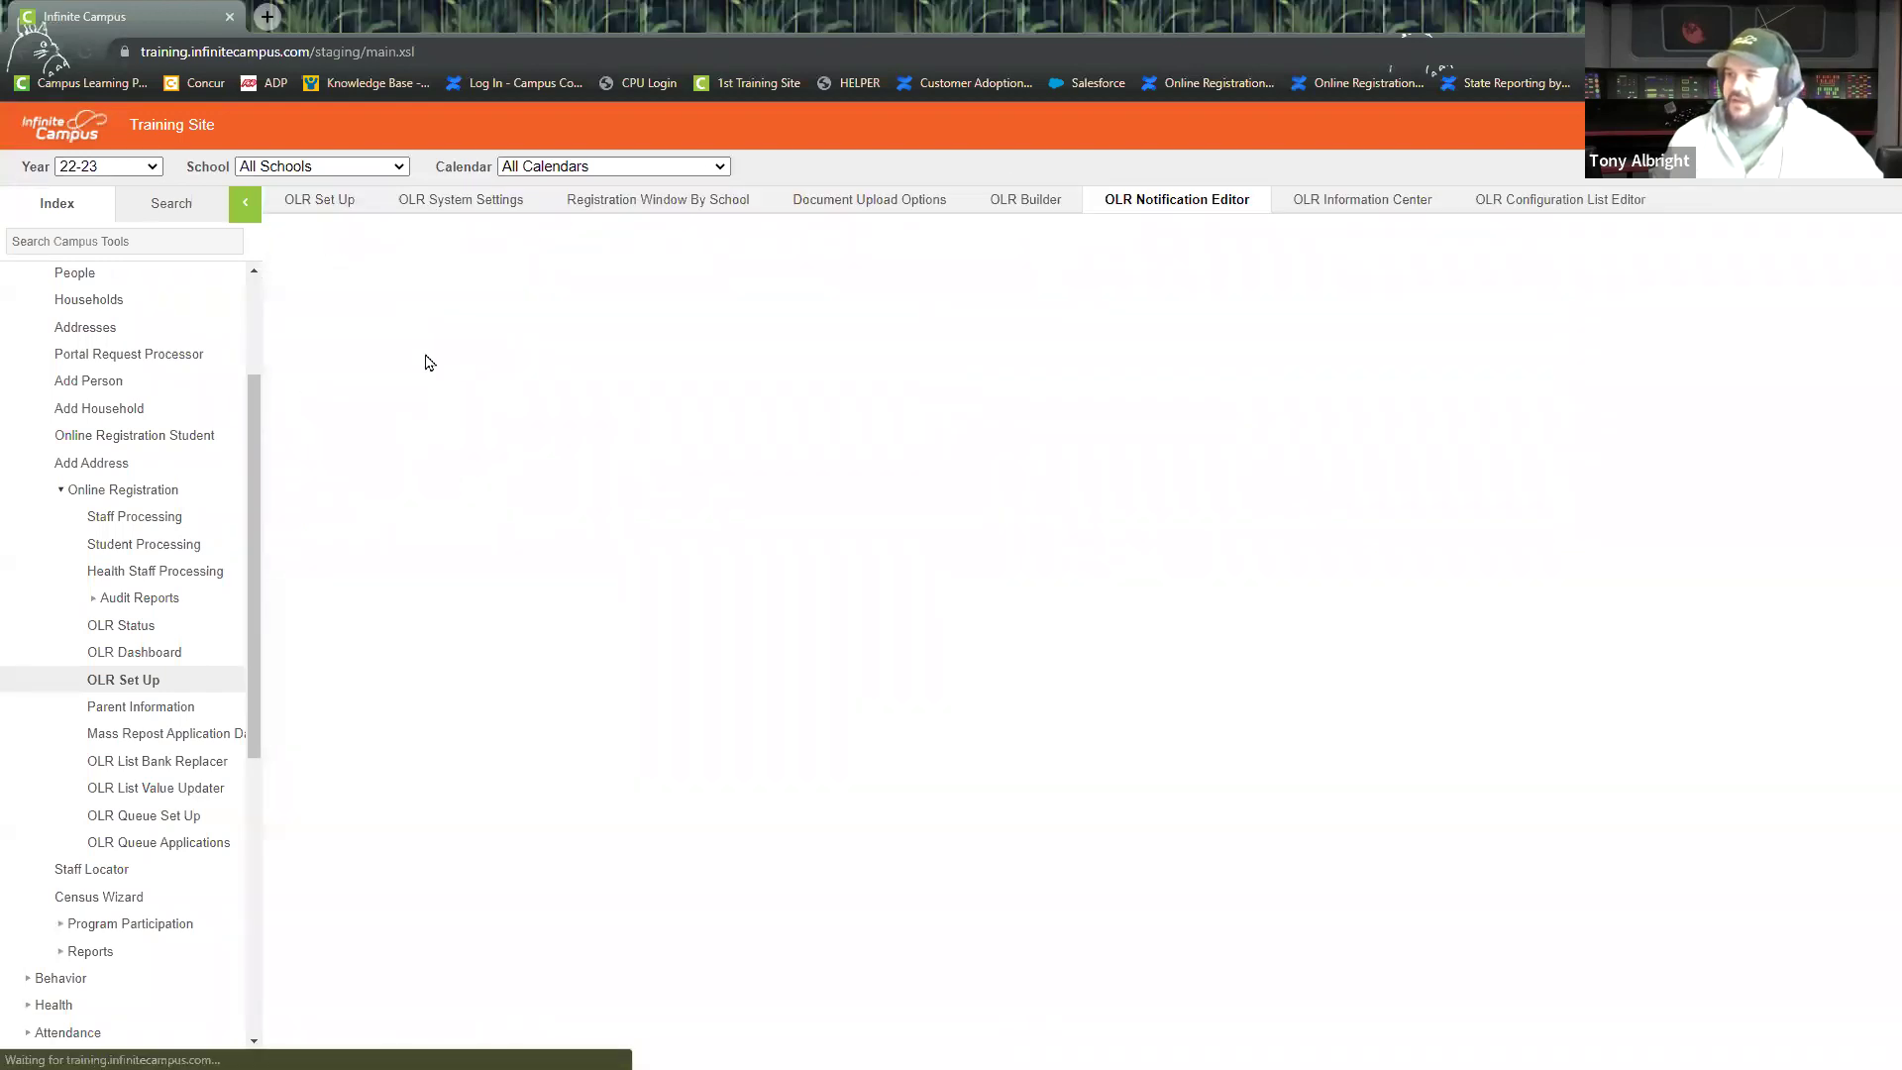
pyautogui.click(442, 434)
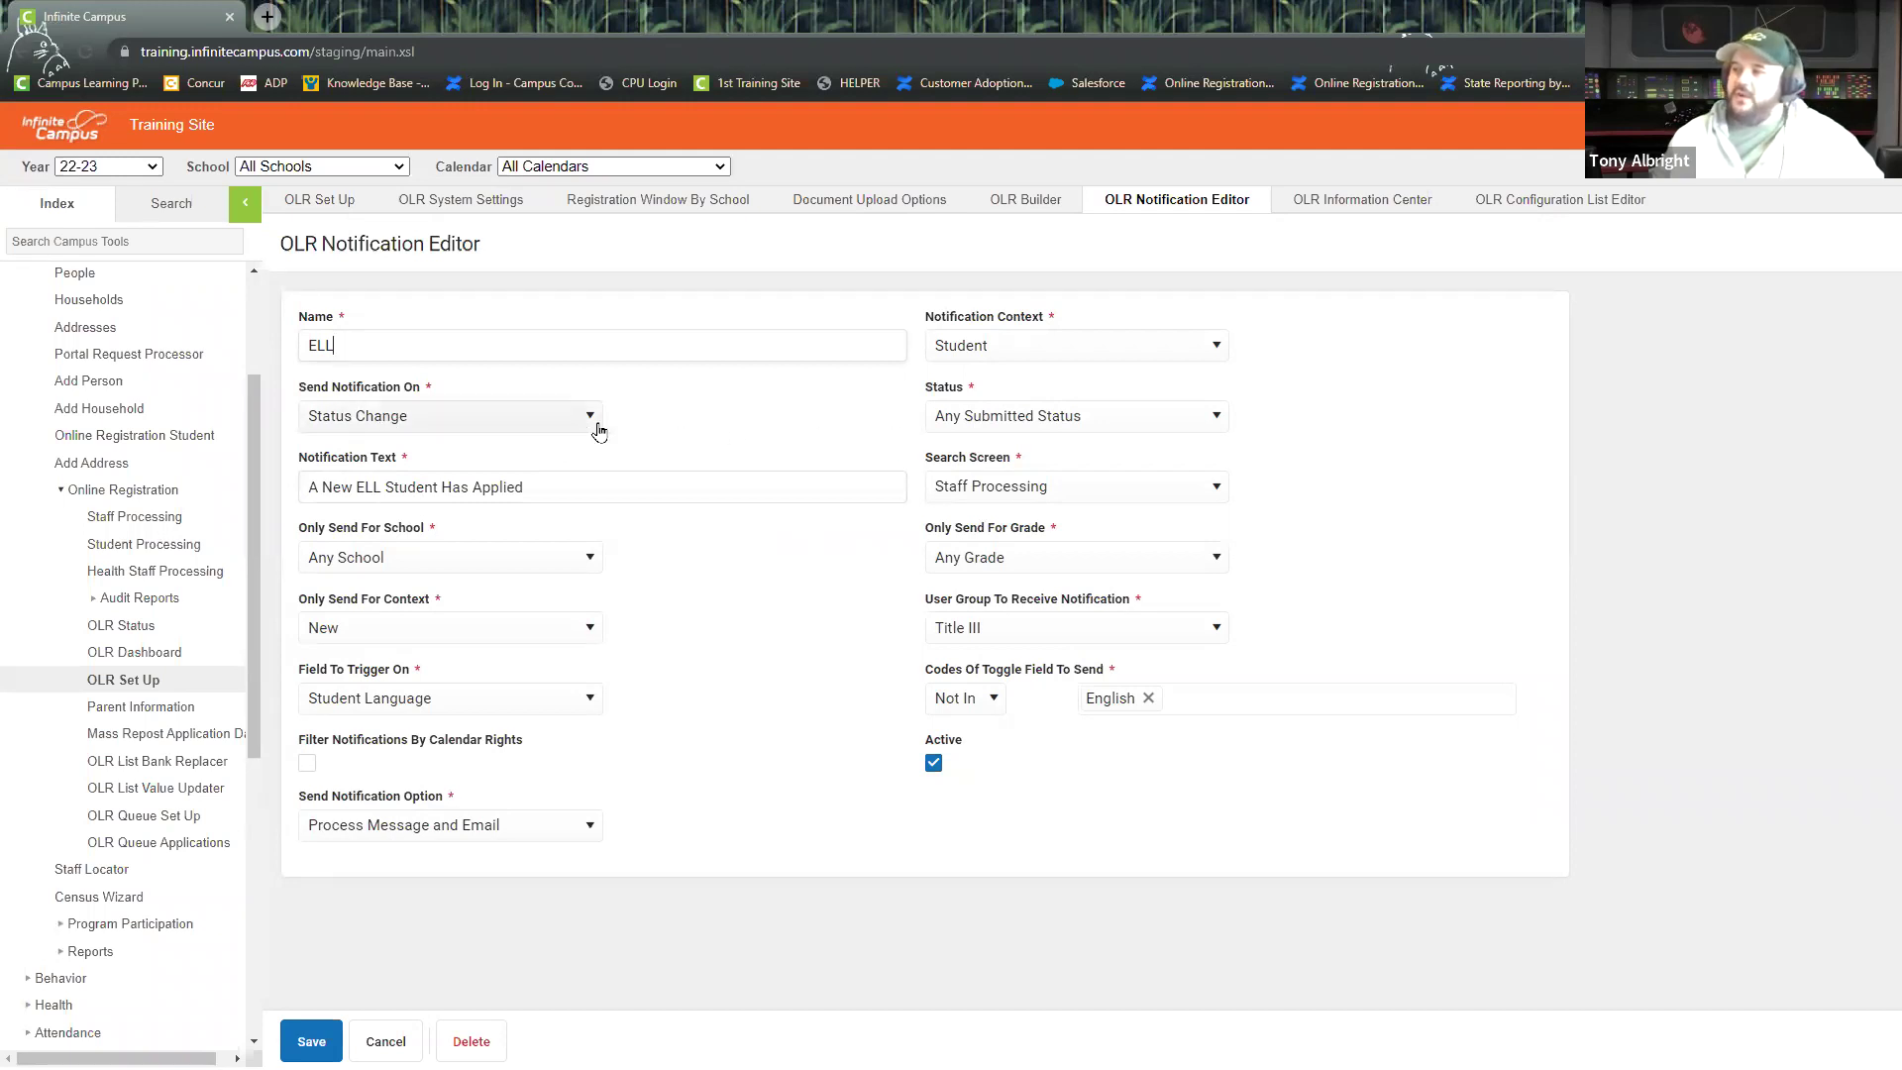
# Set the ELL notification's Status to Any Posted Status, and its Send Notification On option to Student Processing - Student Processed.
pyautogui.click(1100, 425)
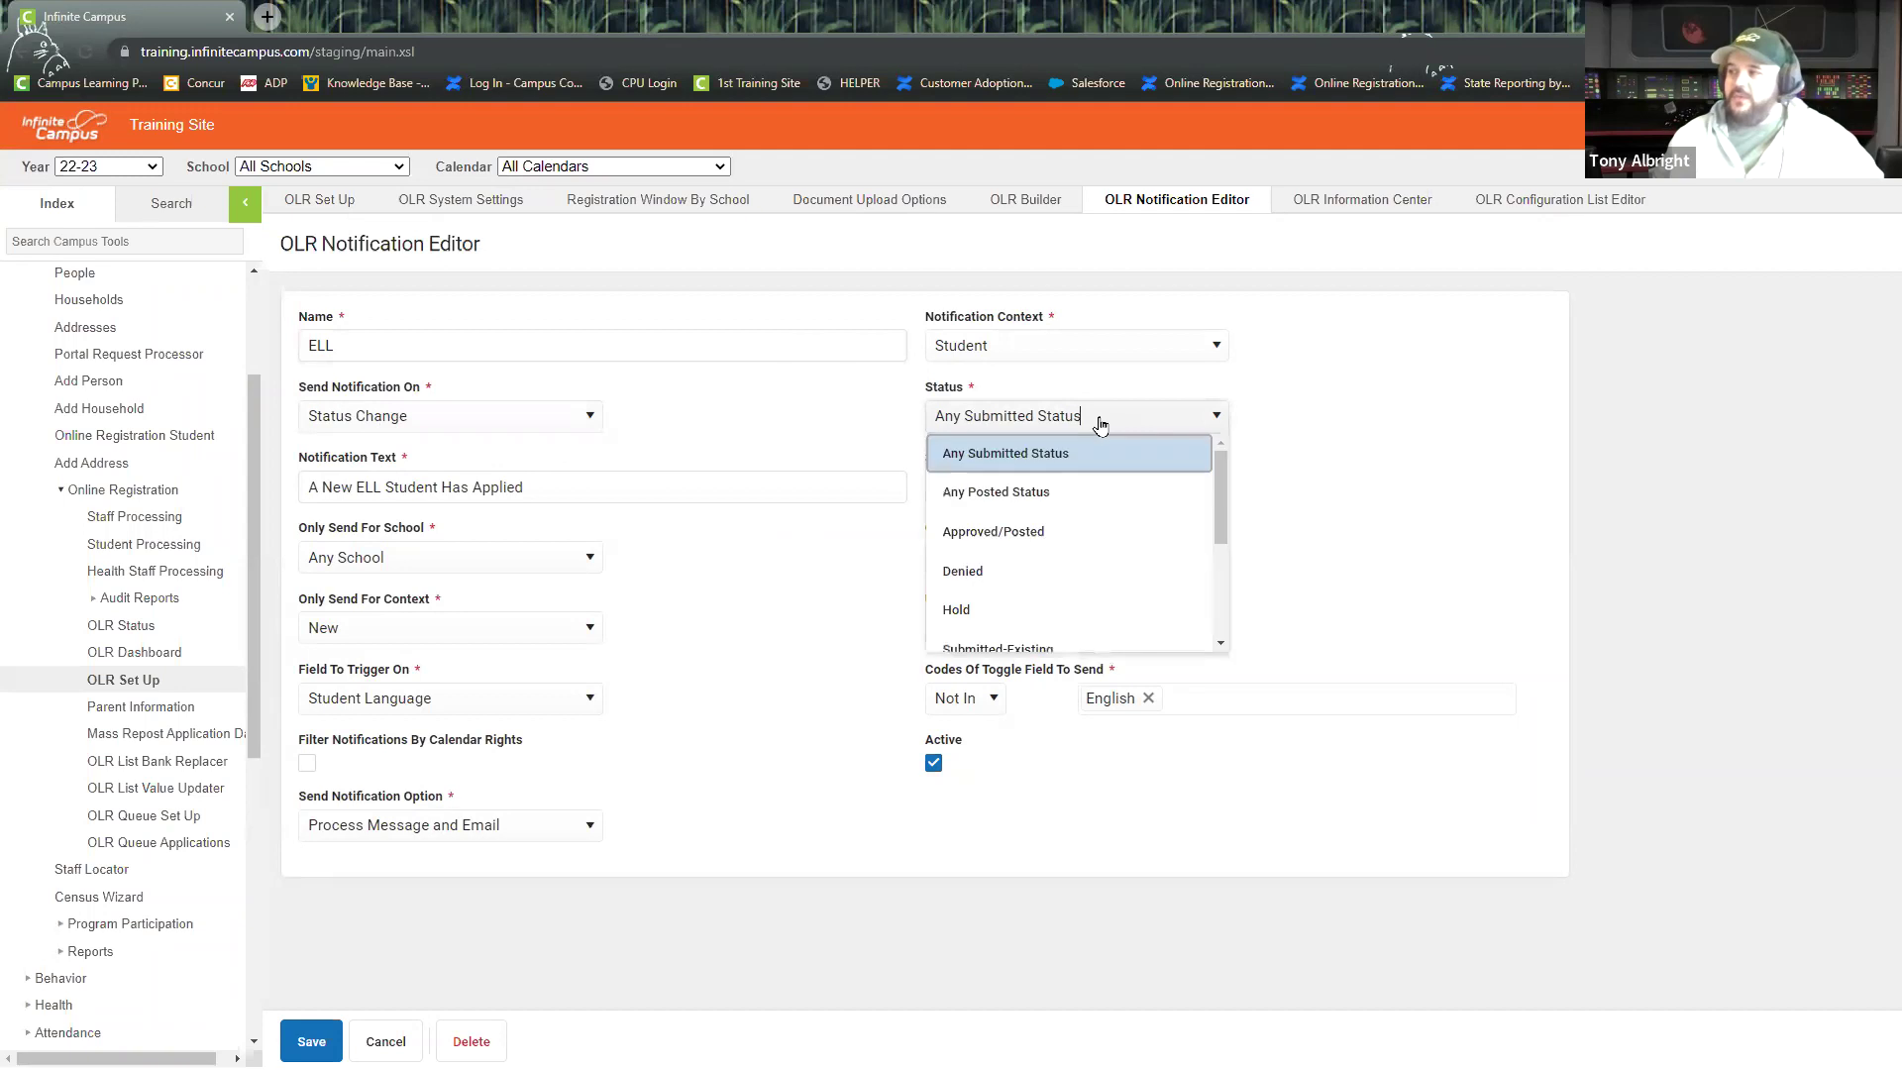
pyautogui.click(1081, 493)
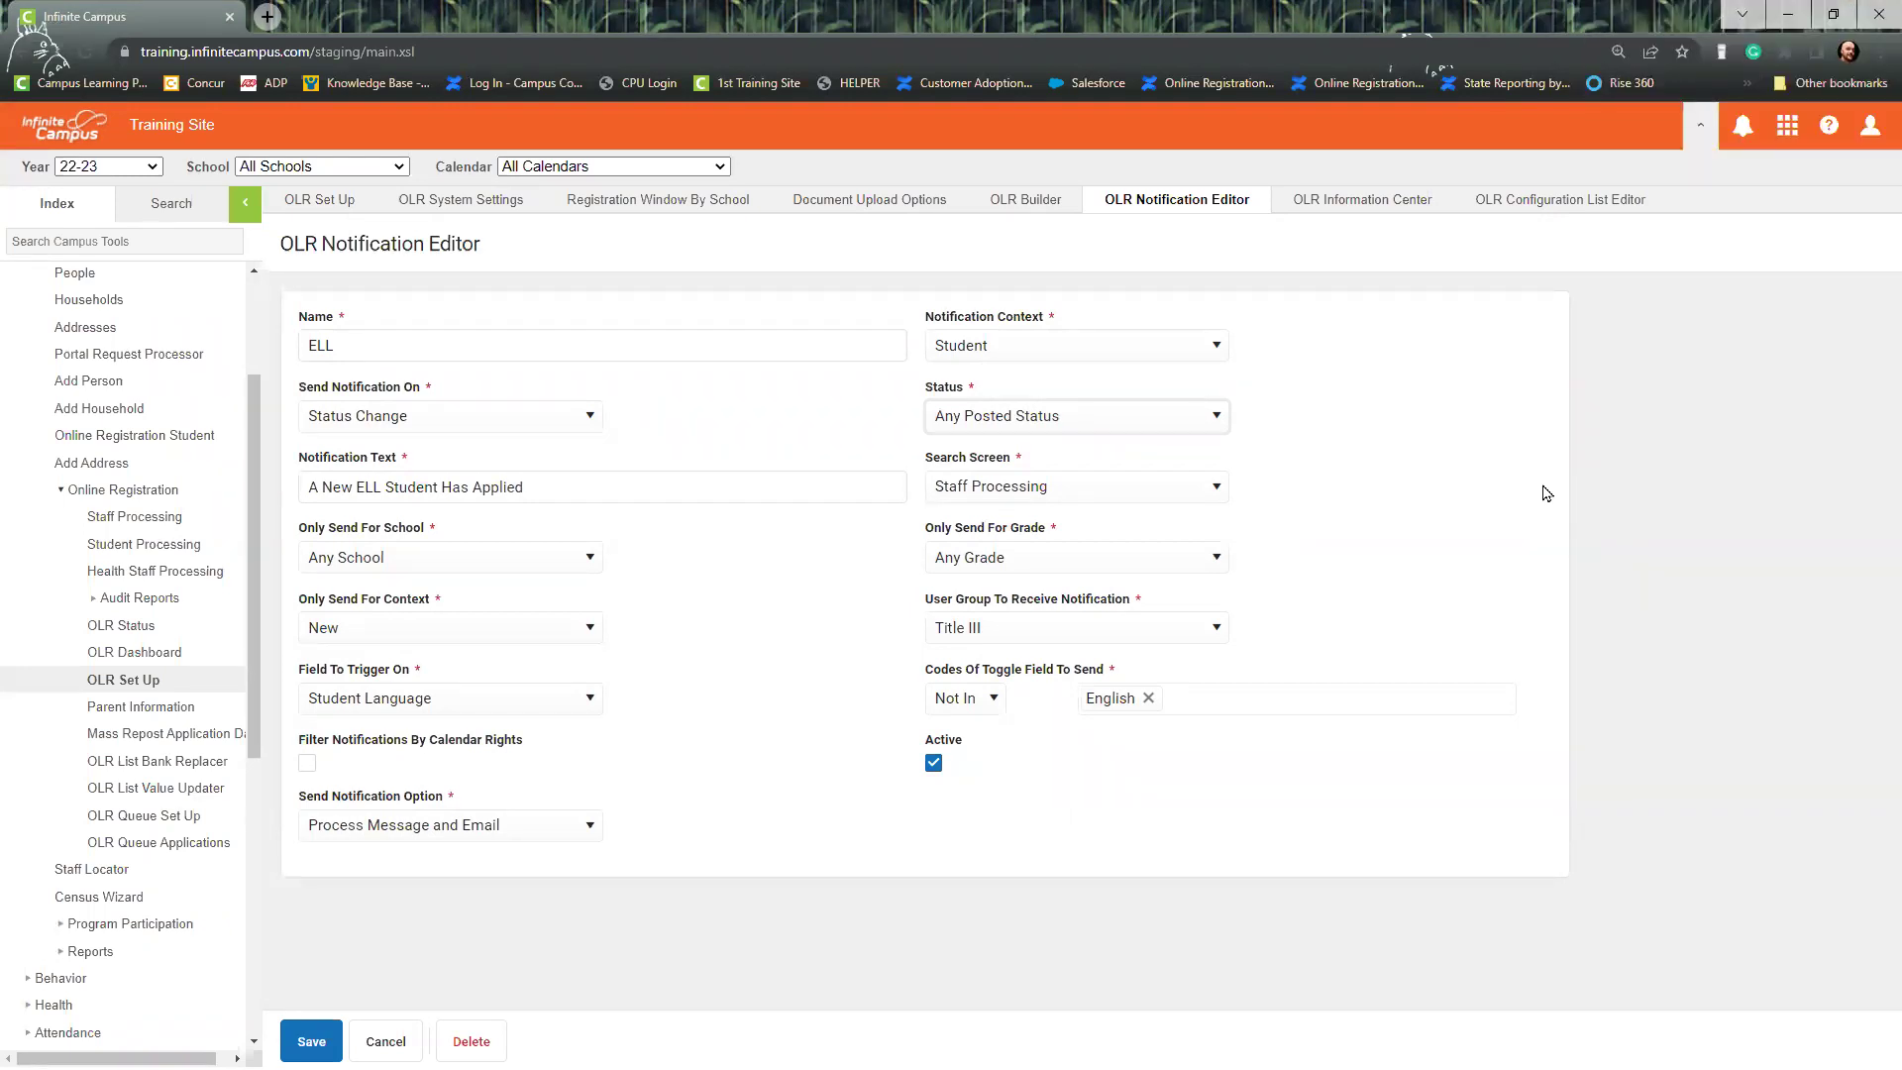
pyautogui.click(1217, 419)
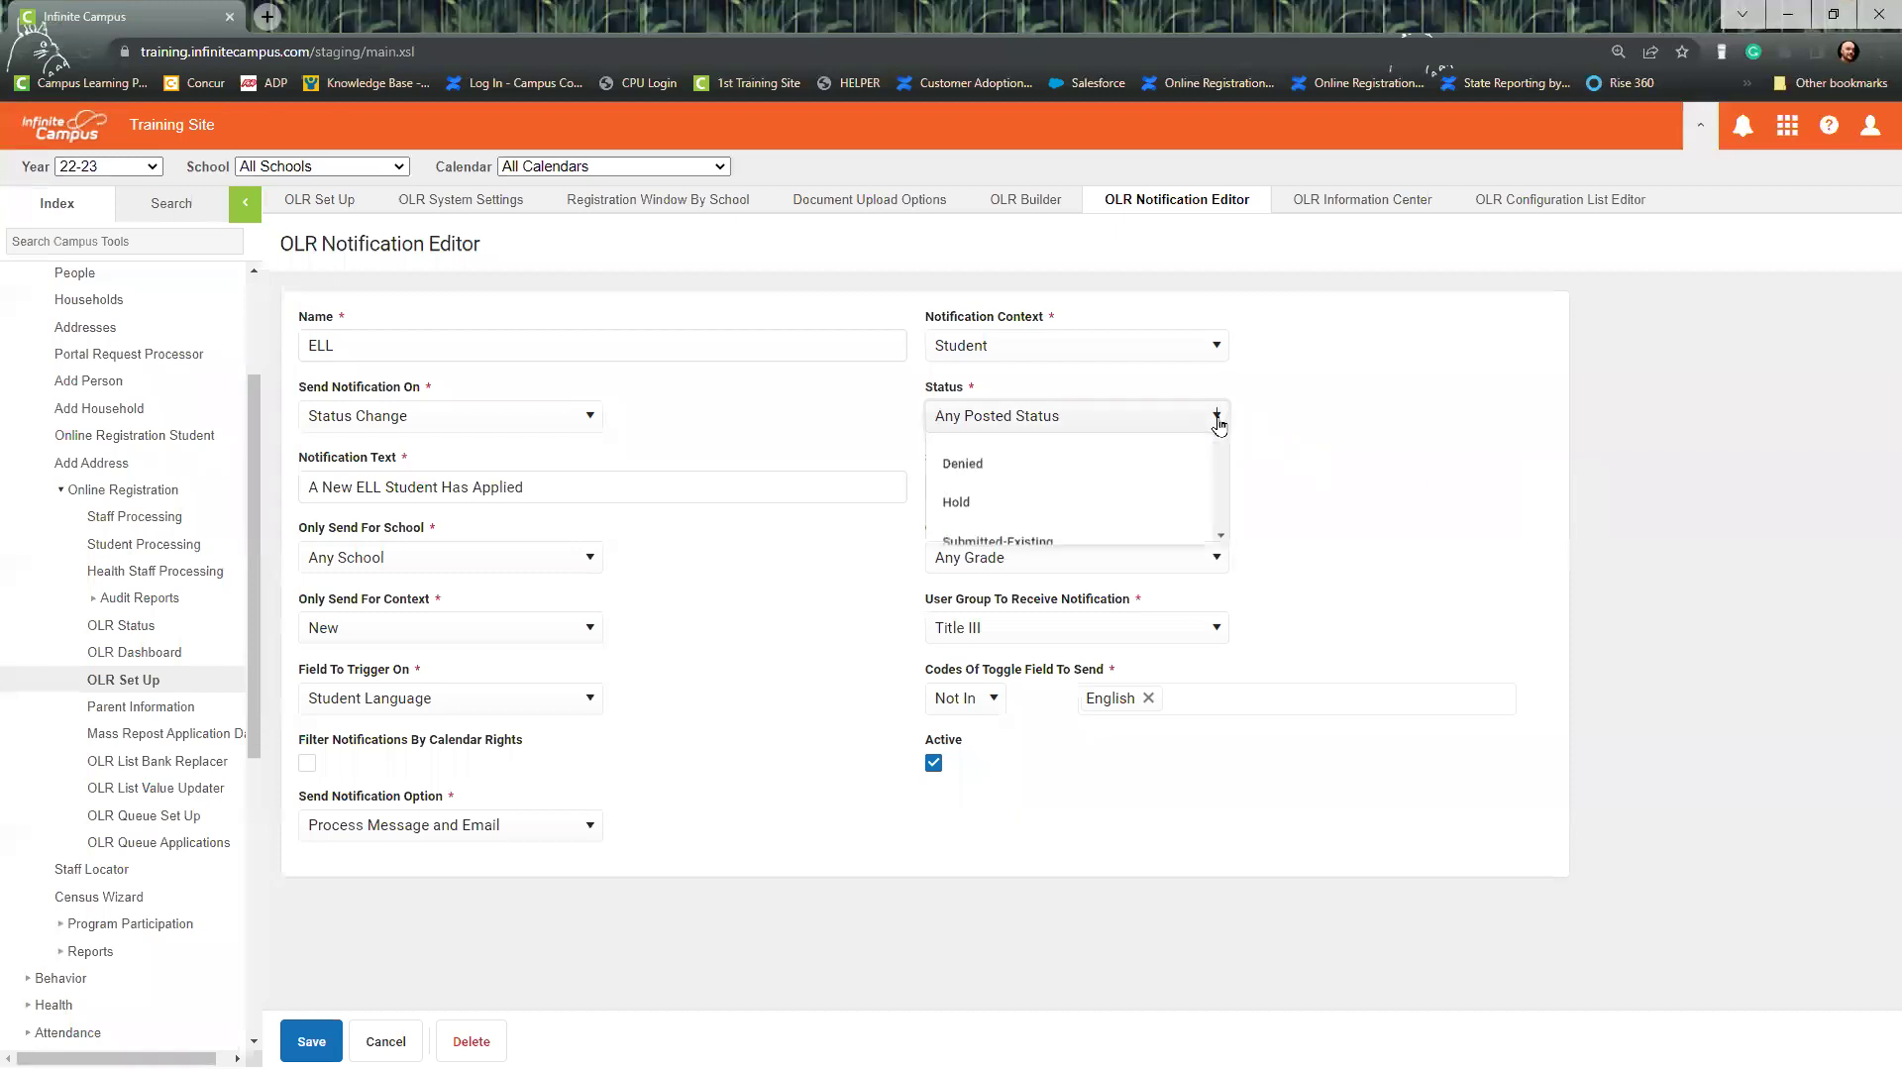
pyautogui.scroll(-1, 1164, 535)
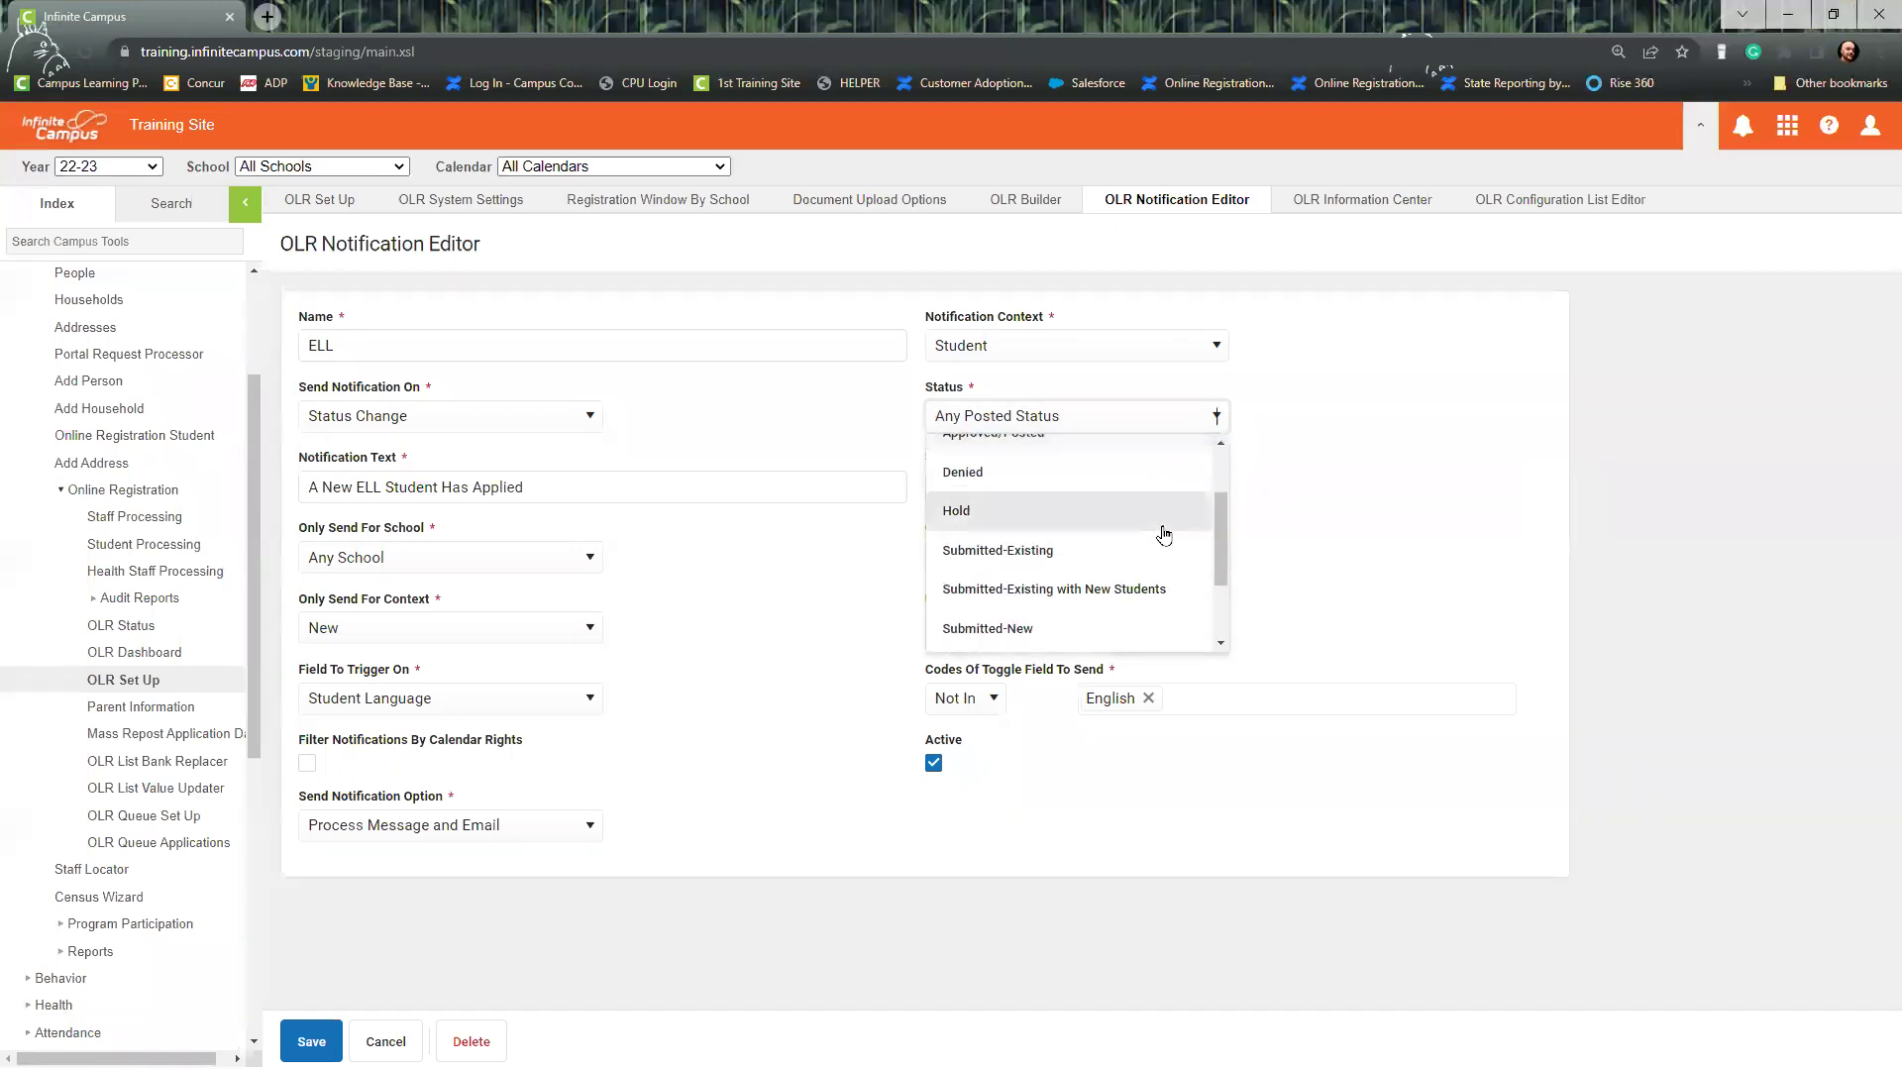
pyautogui.scroll(-1, 1164, 535)
pyautogui.scroll(2, 1164, 535)
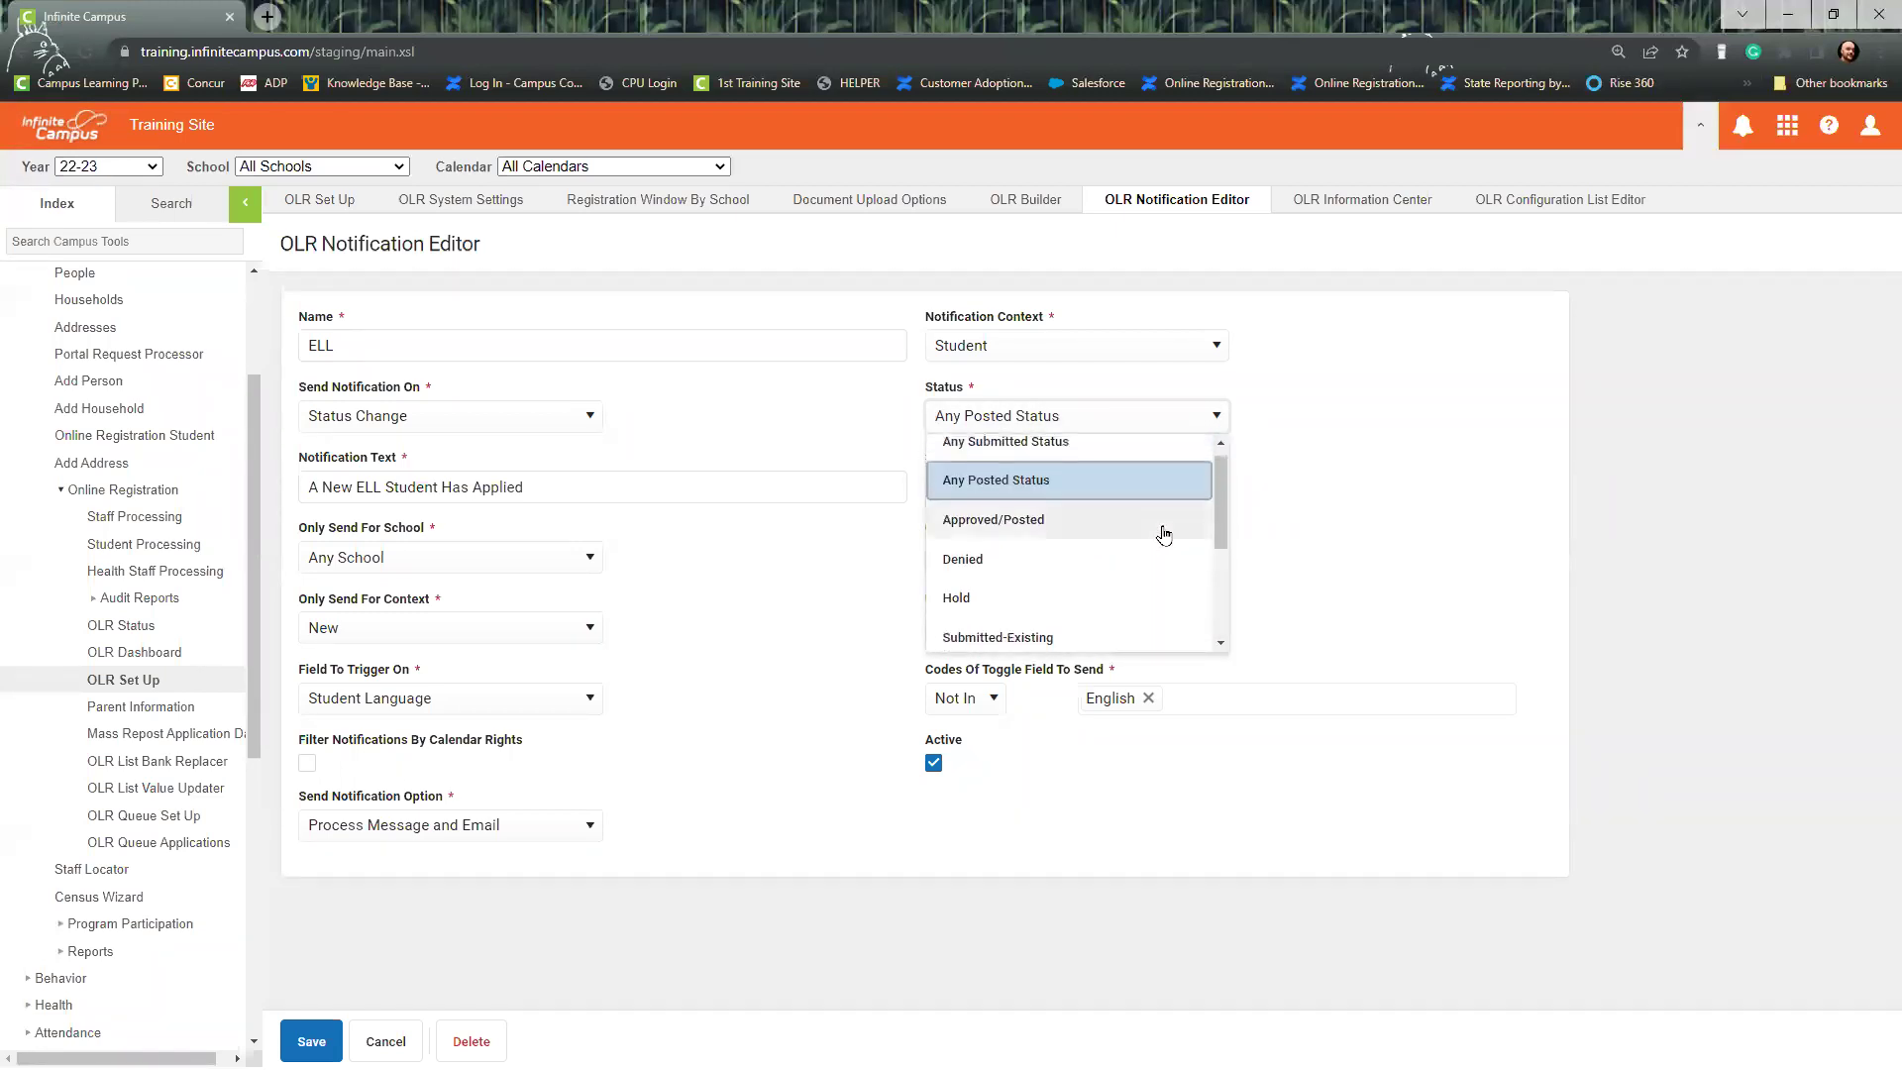
pyautogui.press('Tab')
pyautogui.click(535, 416)
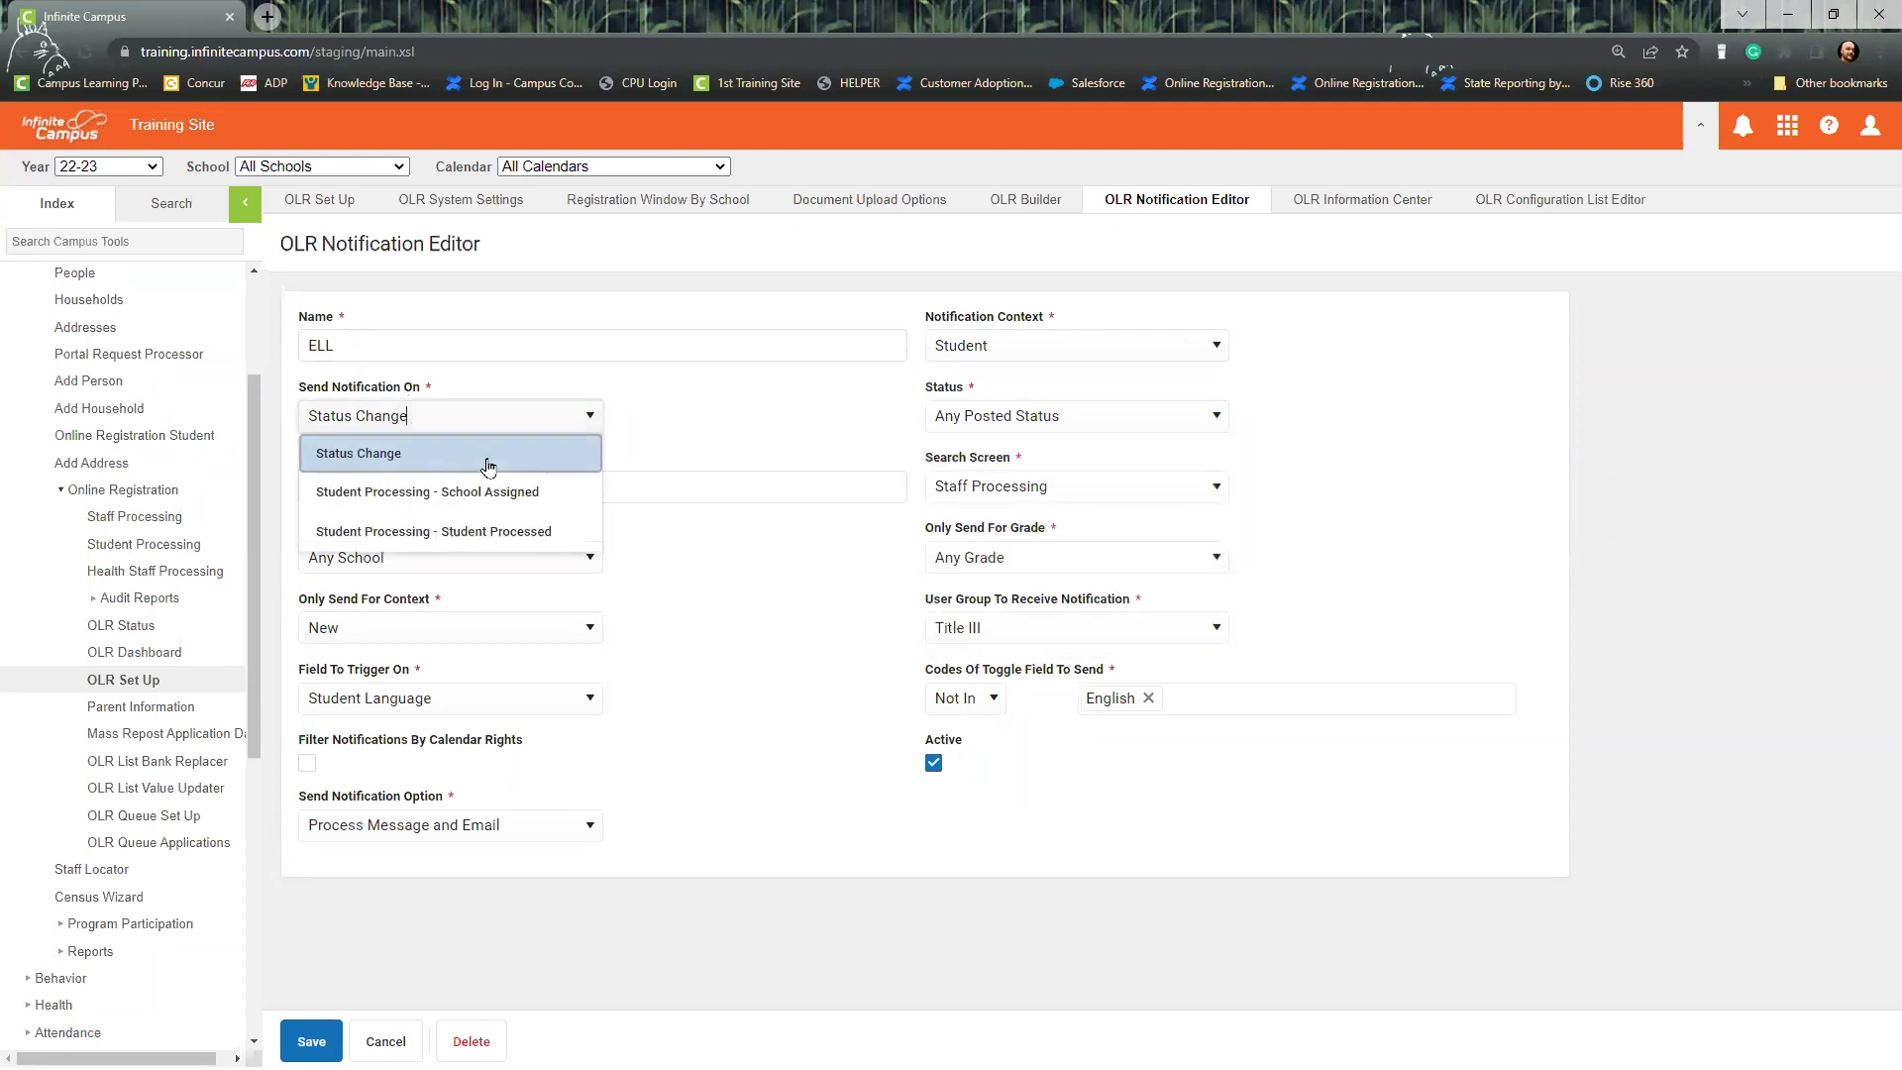
pyautogui.click(570, 532)
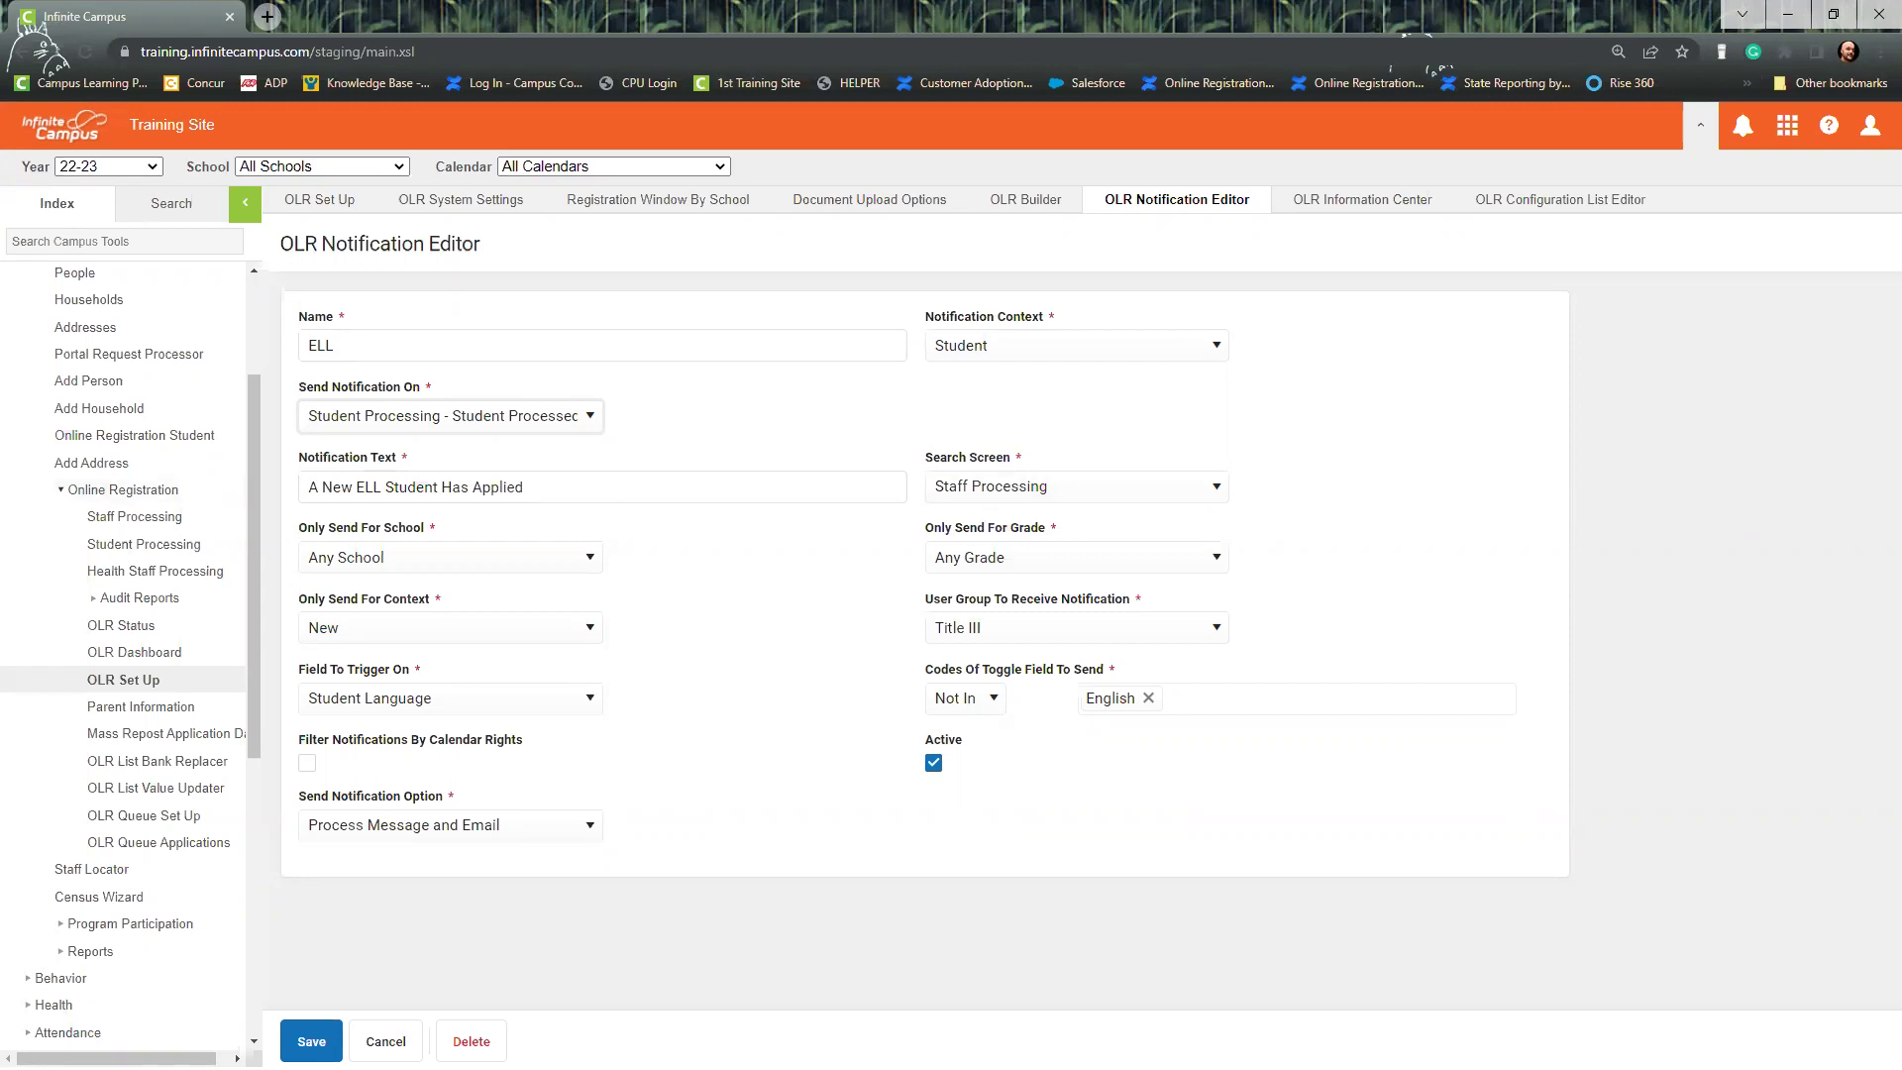
# Switch to the Housing Pleat PDF in Adobe Acrobat and review the sample Housing pleat and the Step 1 field settings.
pyautogui.hotkey('alt', 'Tab')
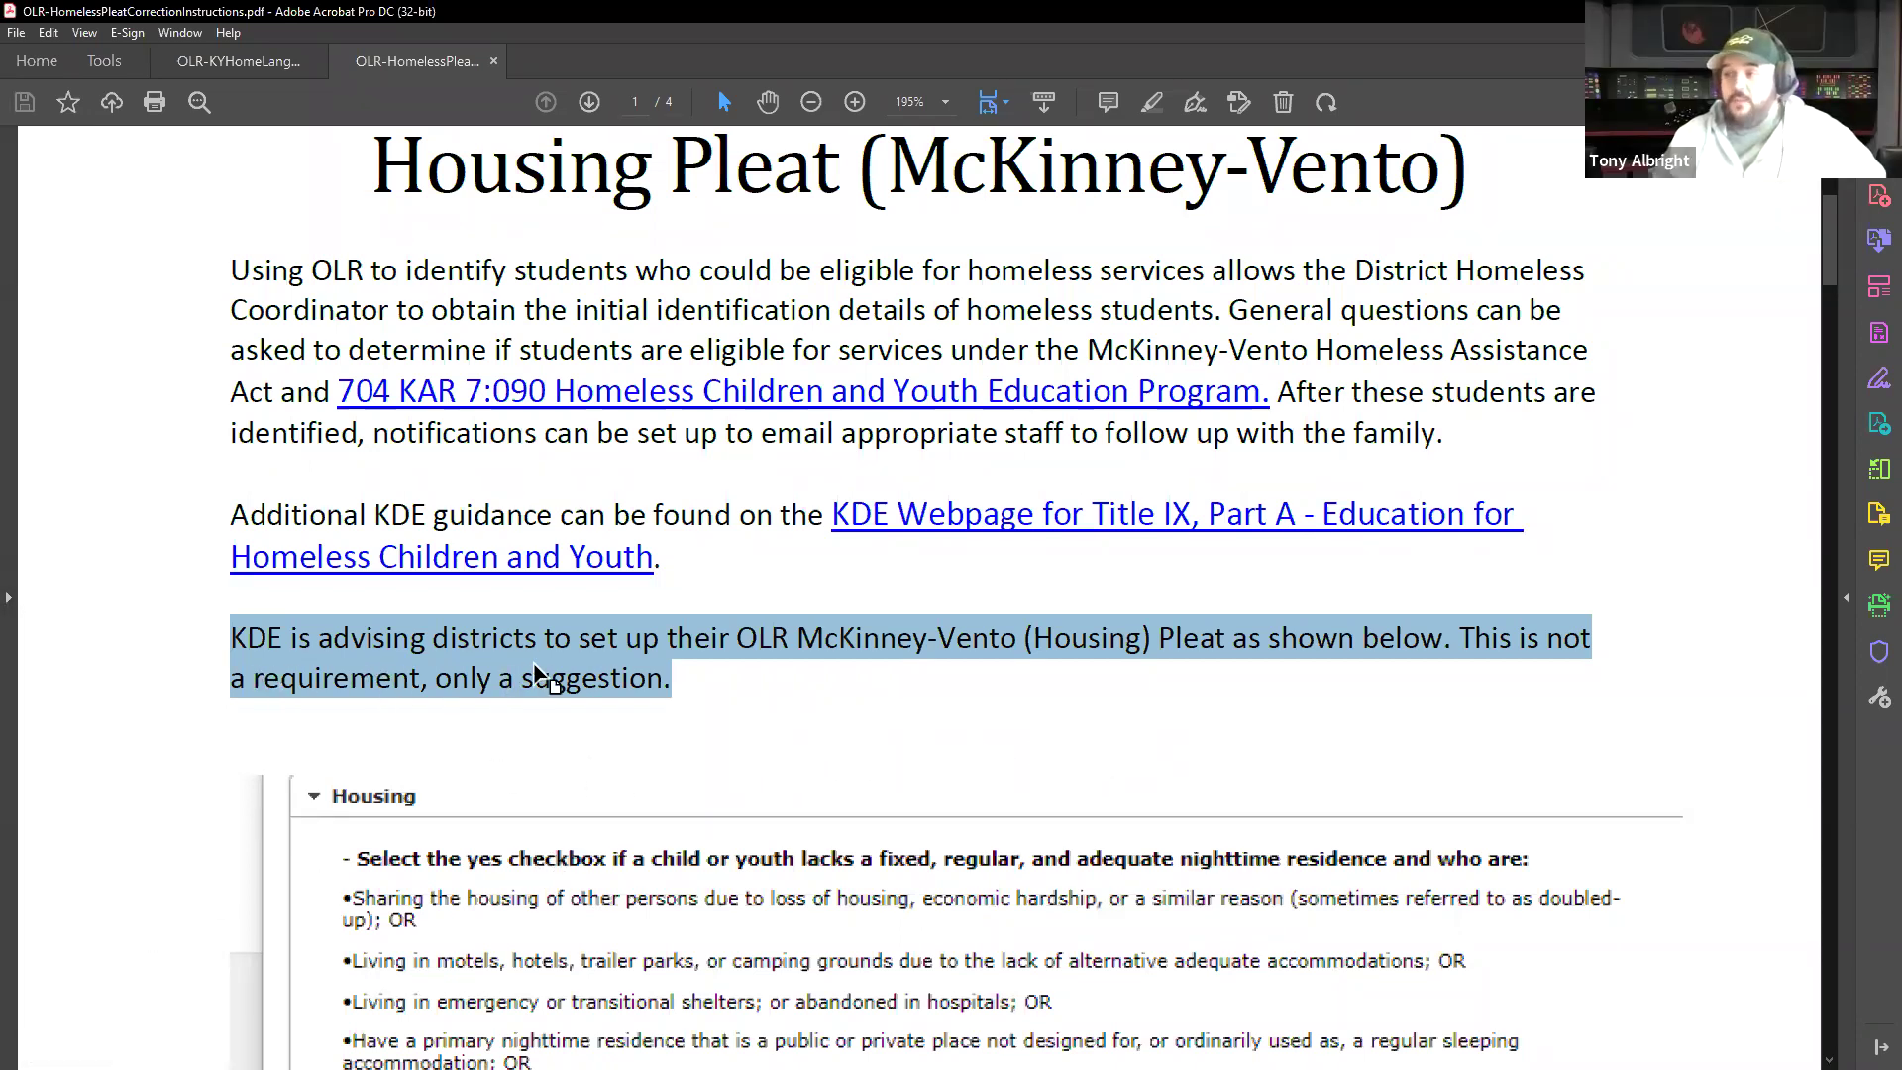
pyautogui.click(589, 679)
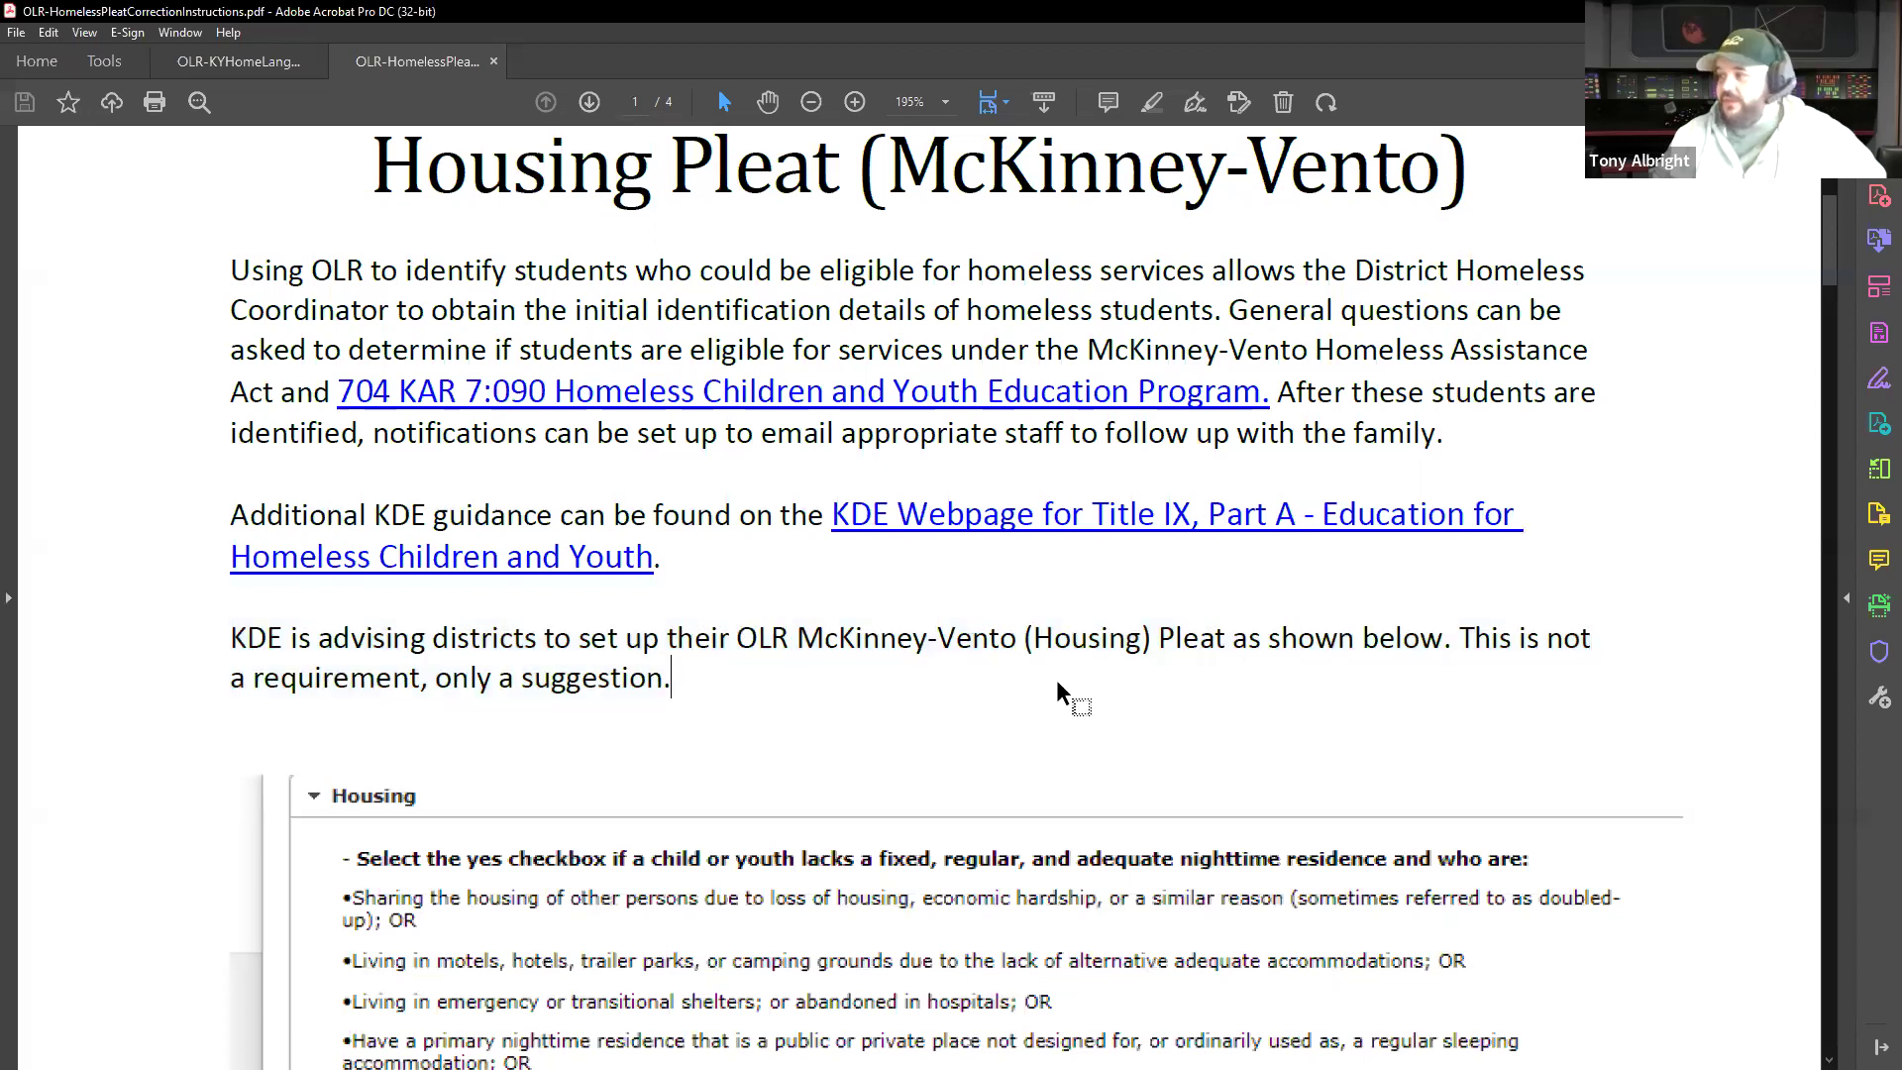
pyautogui.scroll(-3, 789, 675)
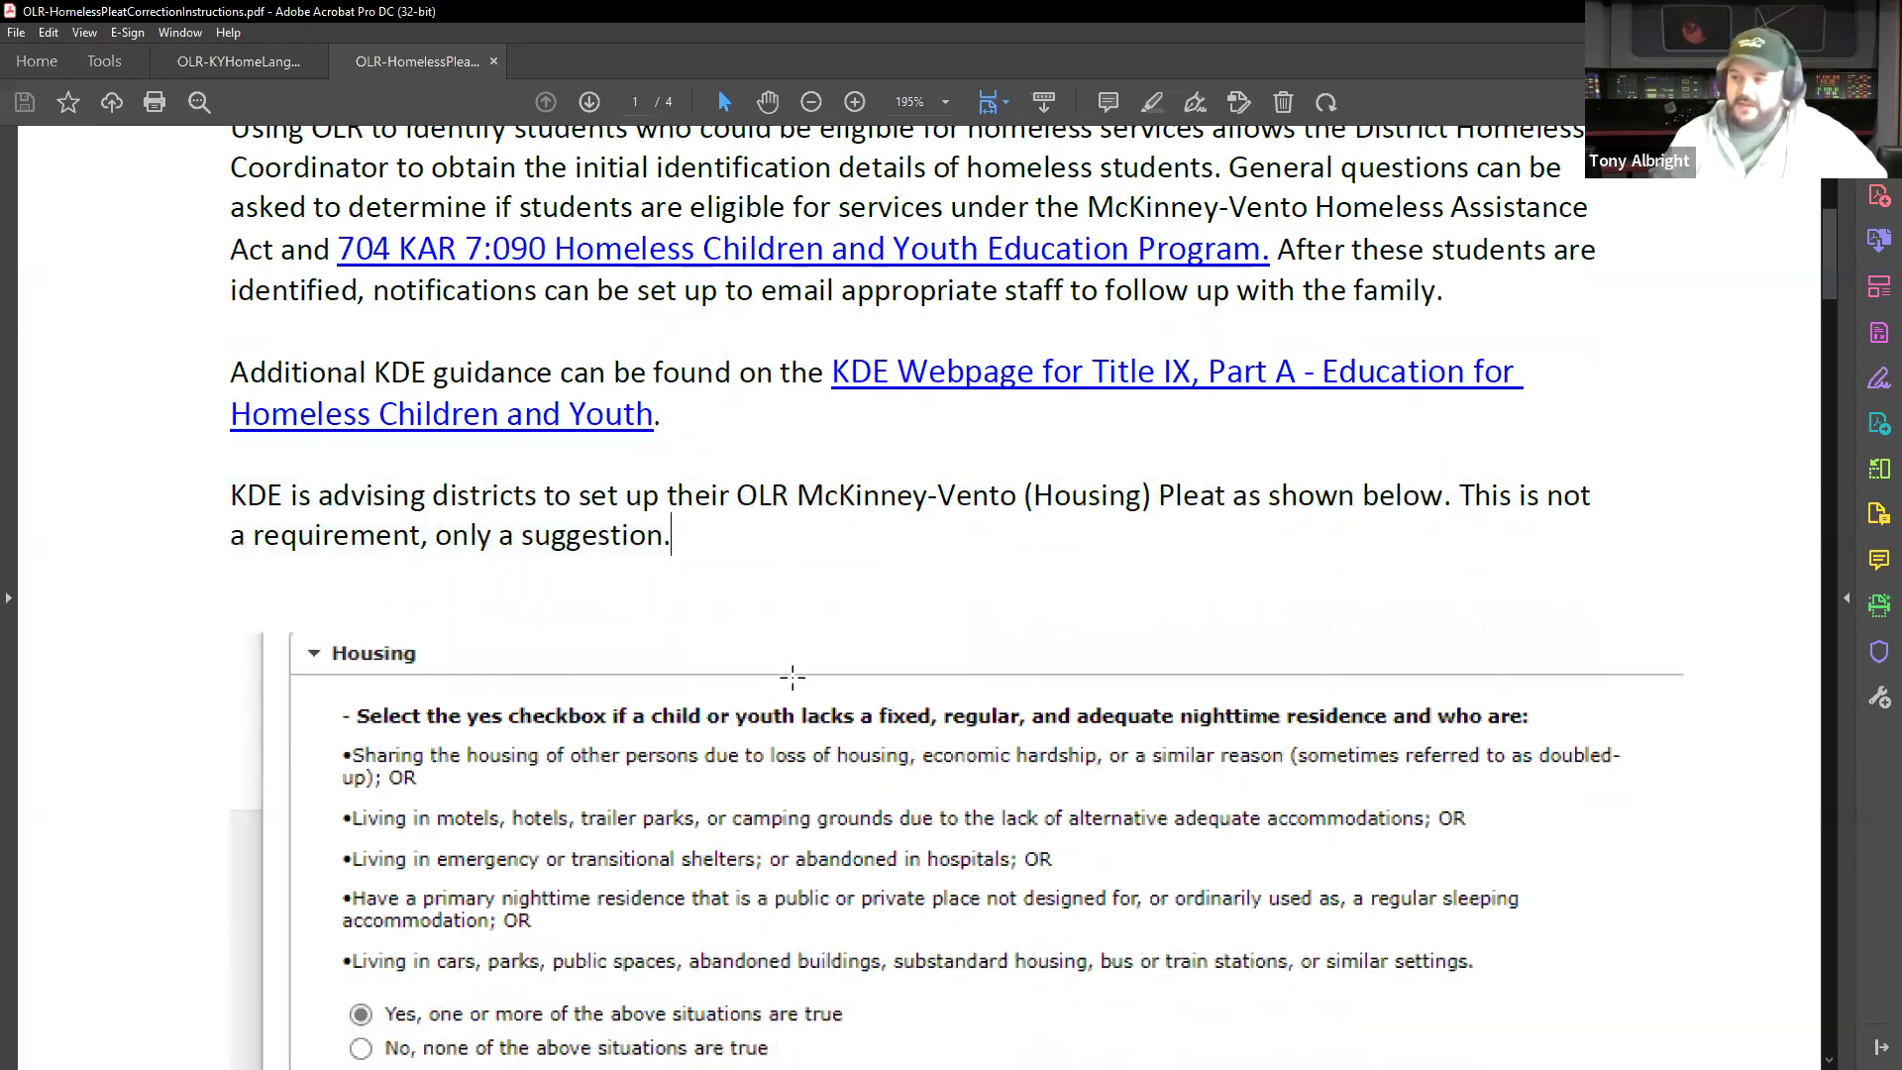
pyautogui.scroll(-2, 803, 655)
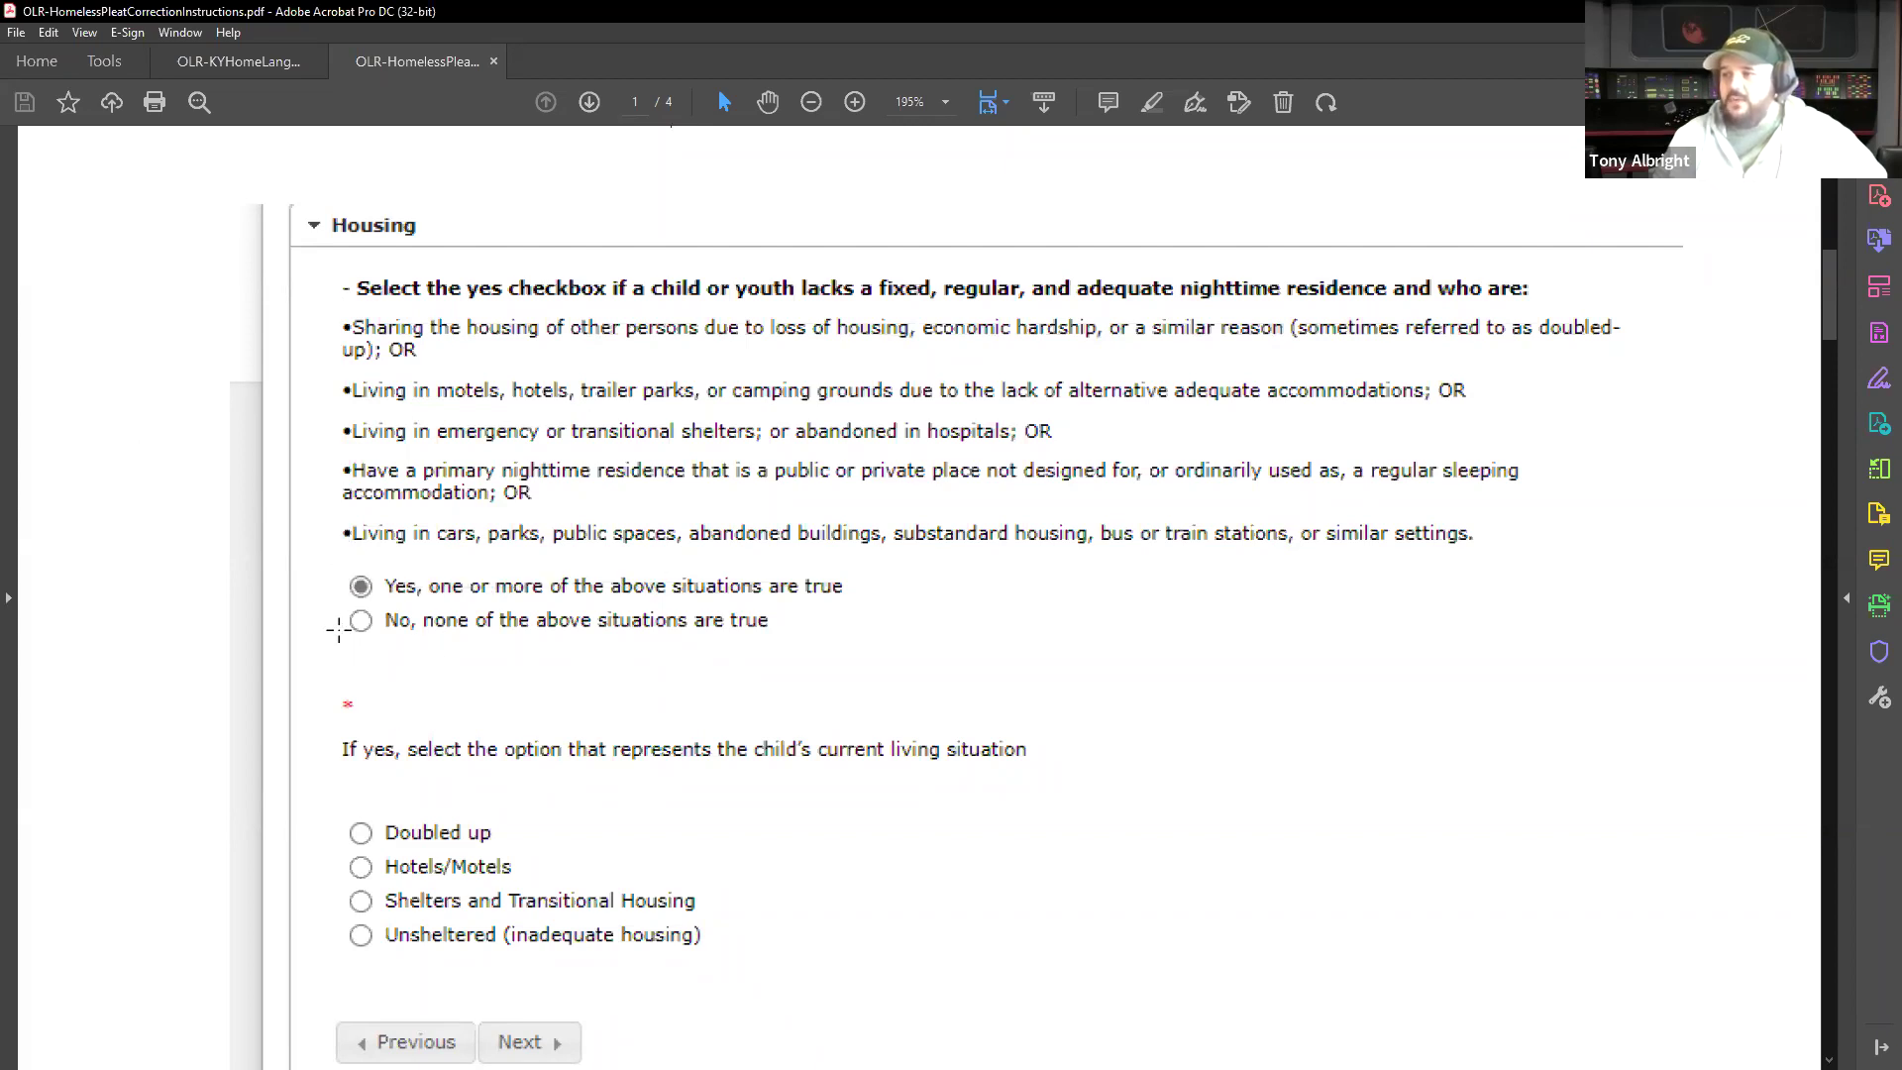
pyautogui.scroll(-3, 961, 785)
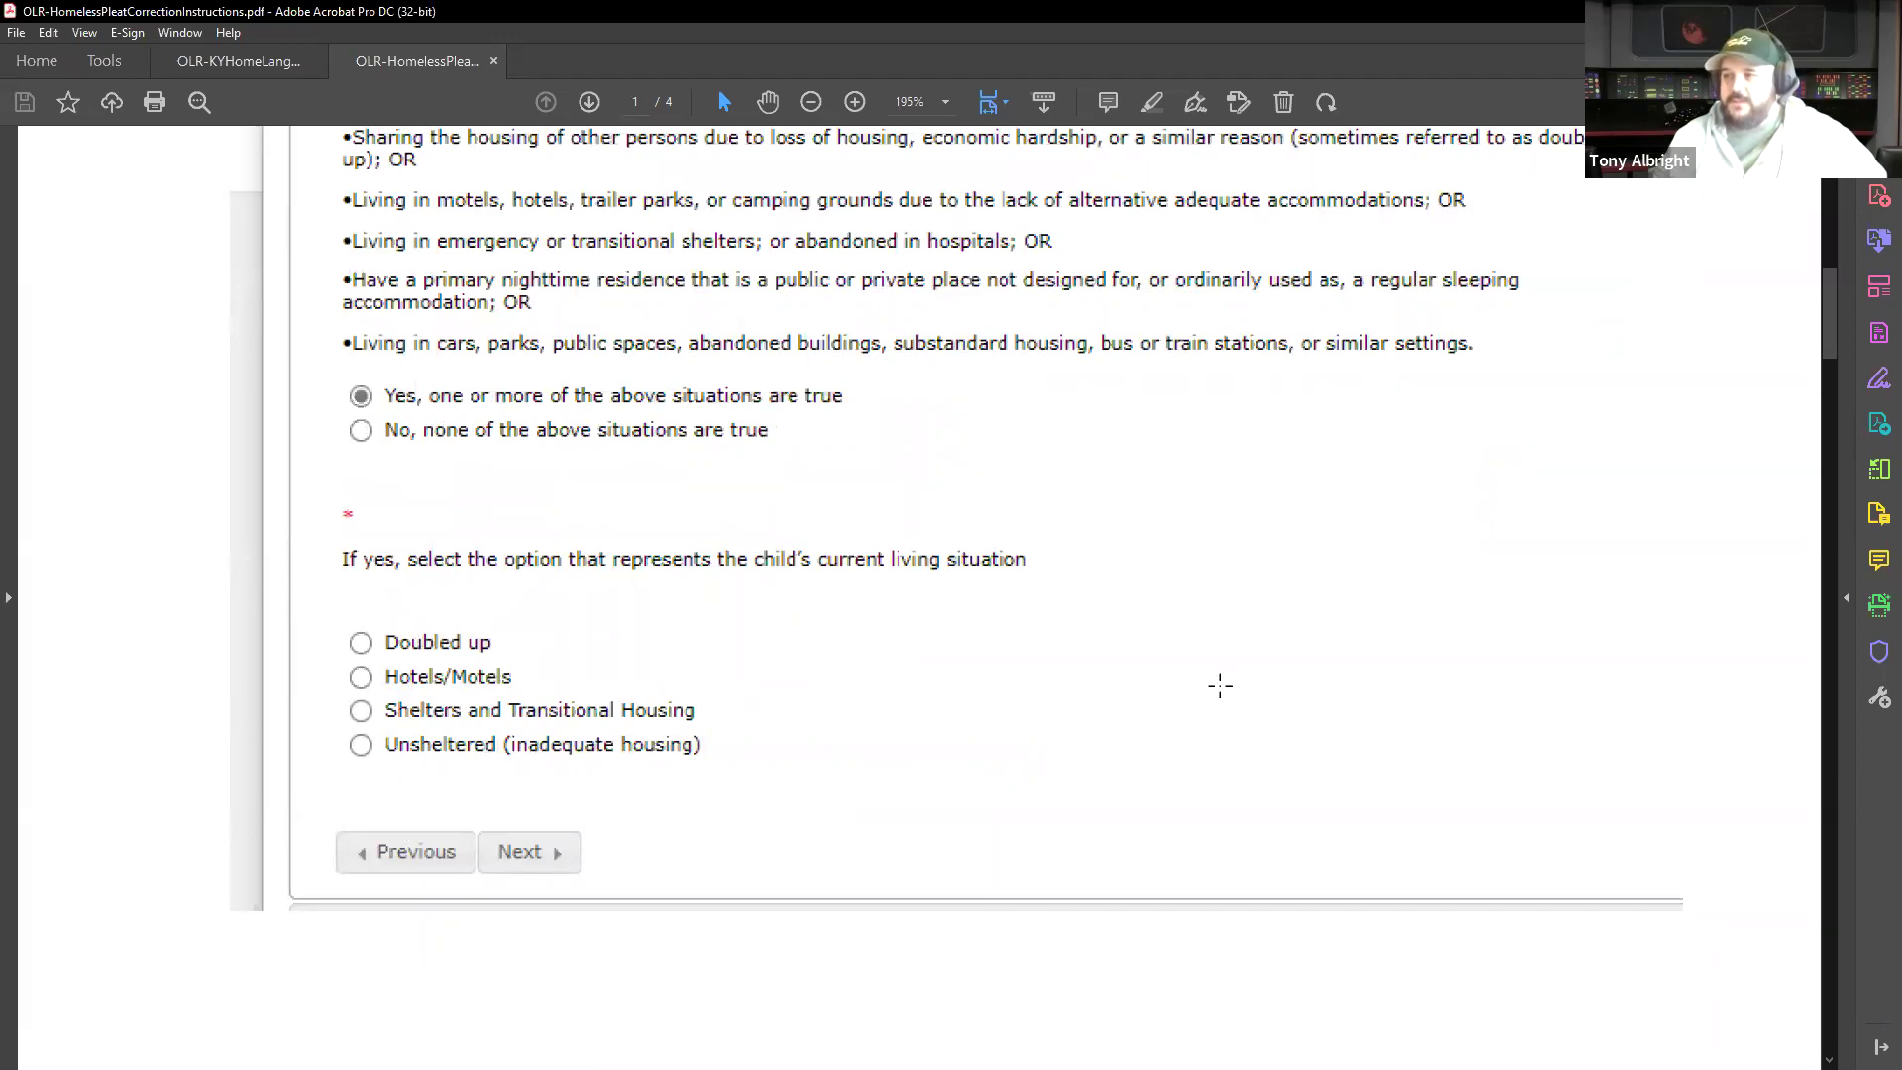
pyautogui.scroll(2, 1219, 679)
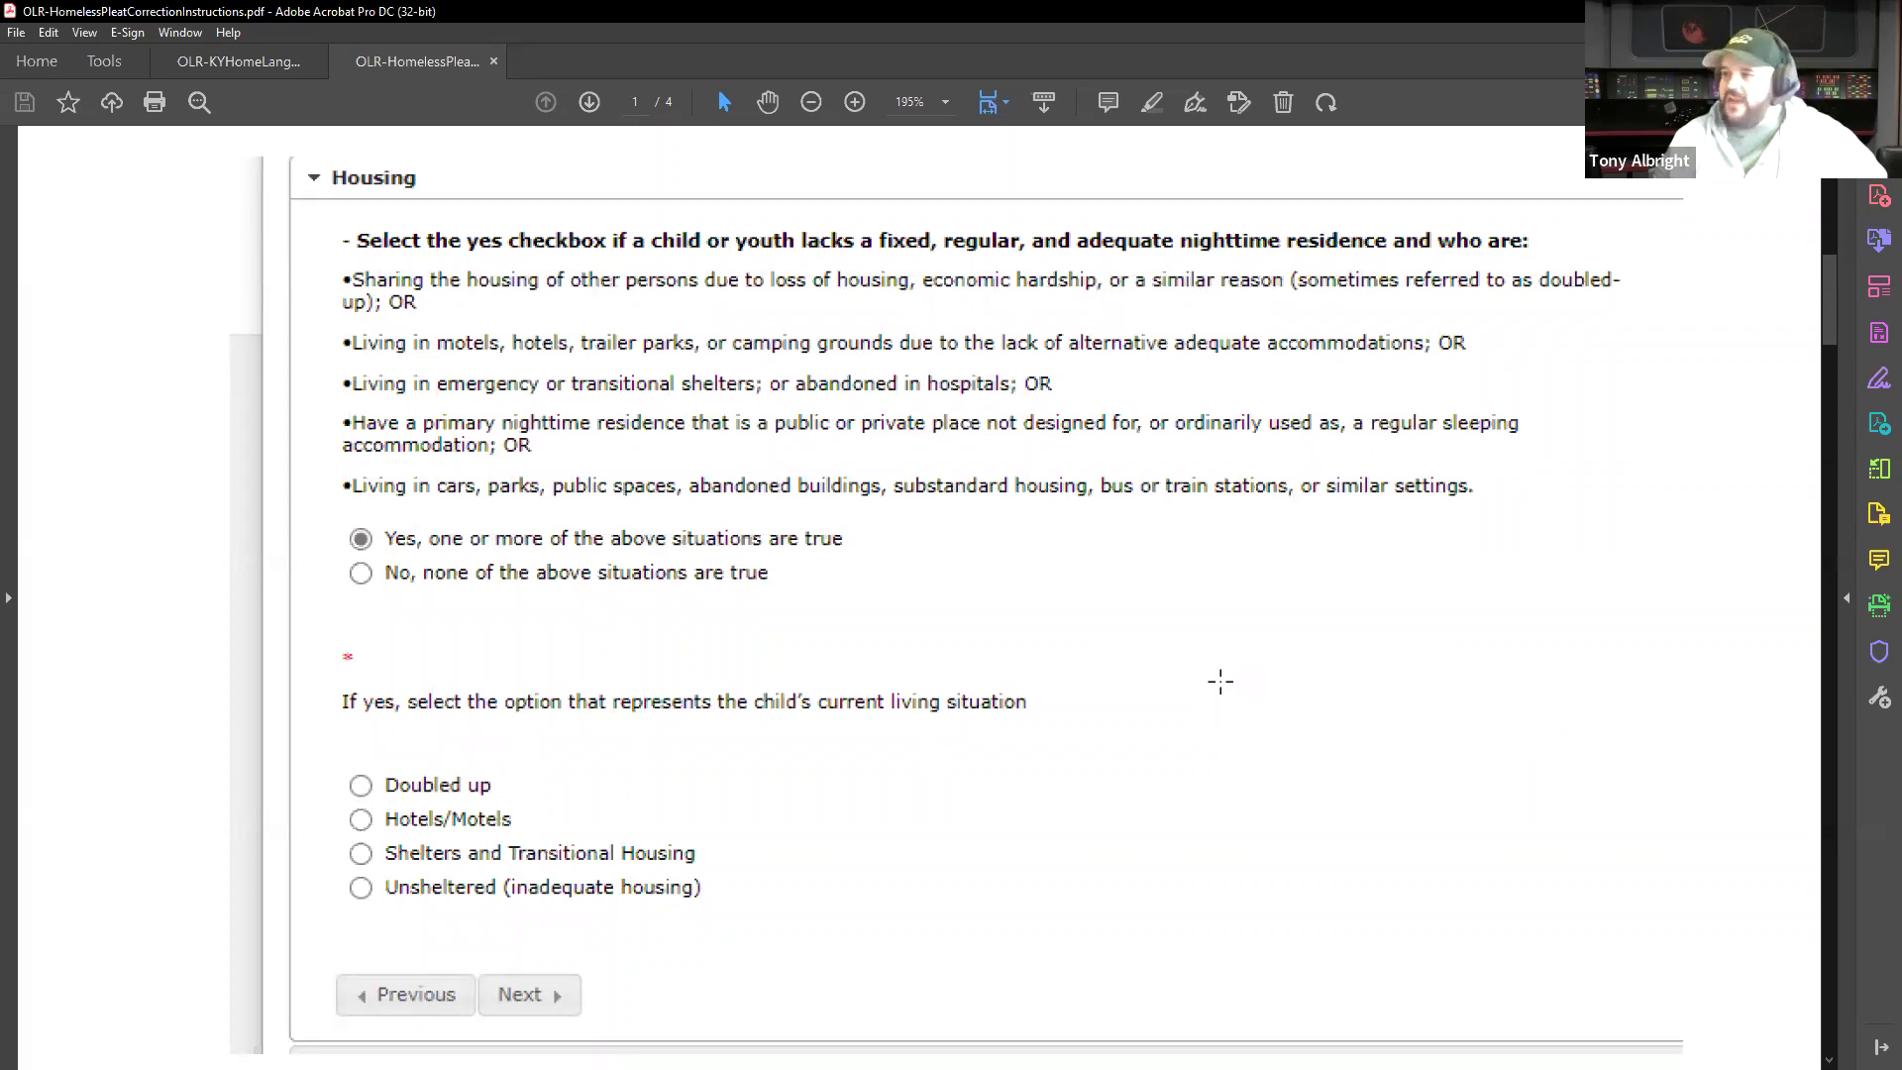
pyautogui.scroll(-5, 1220, 681)
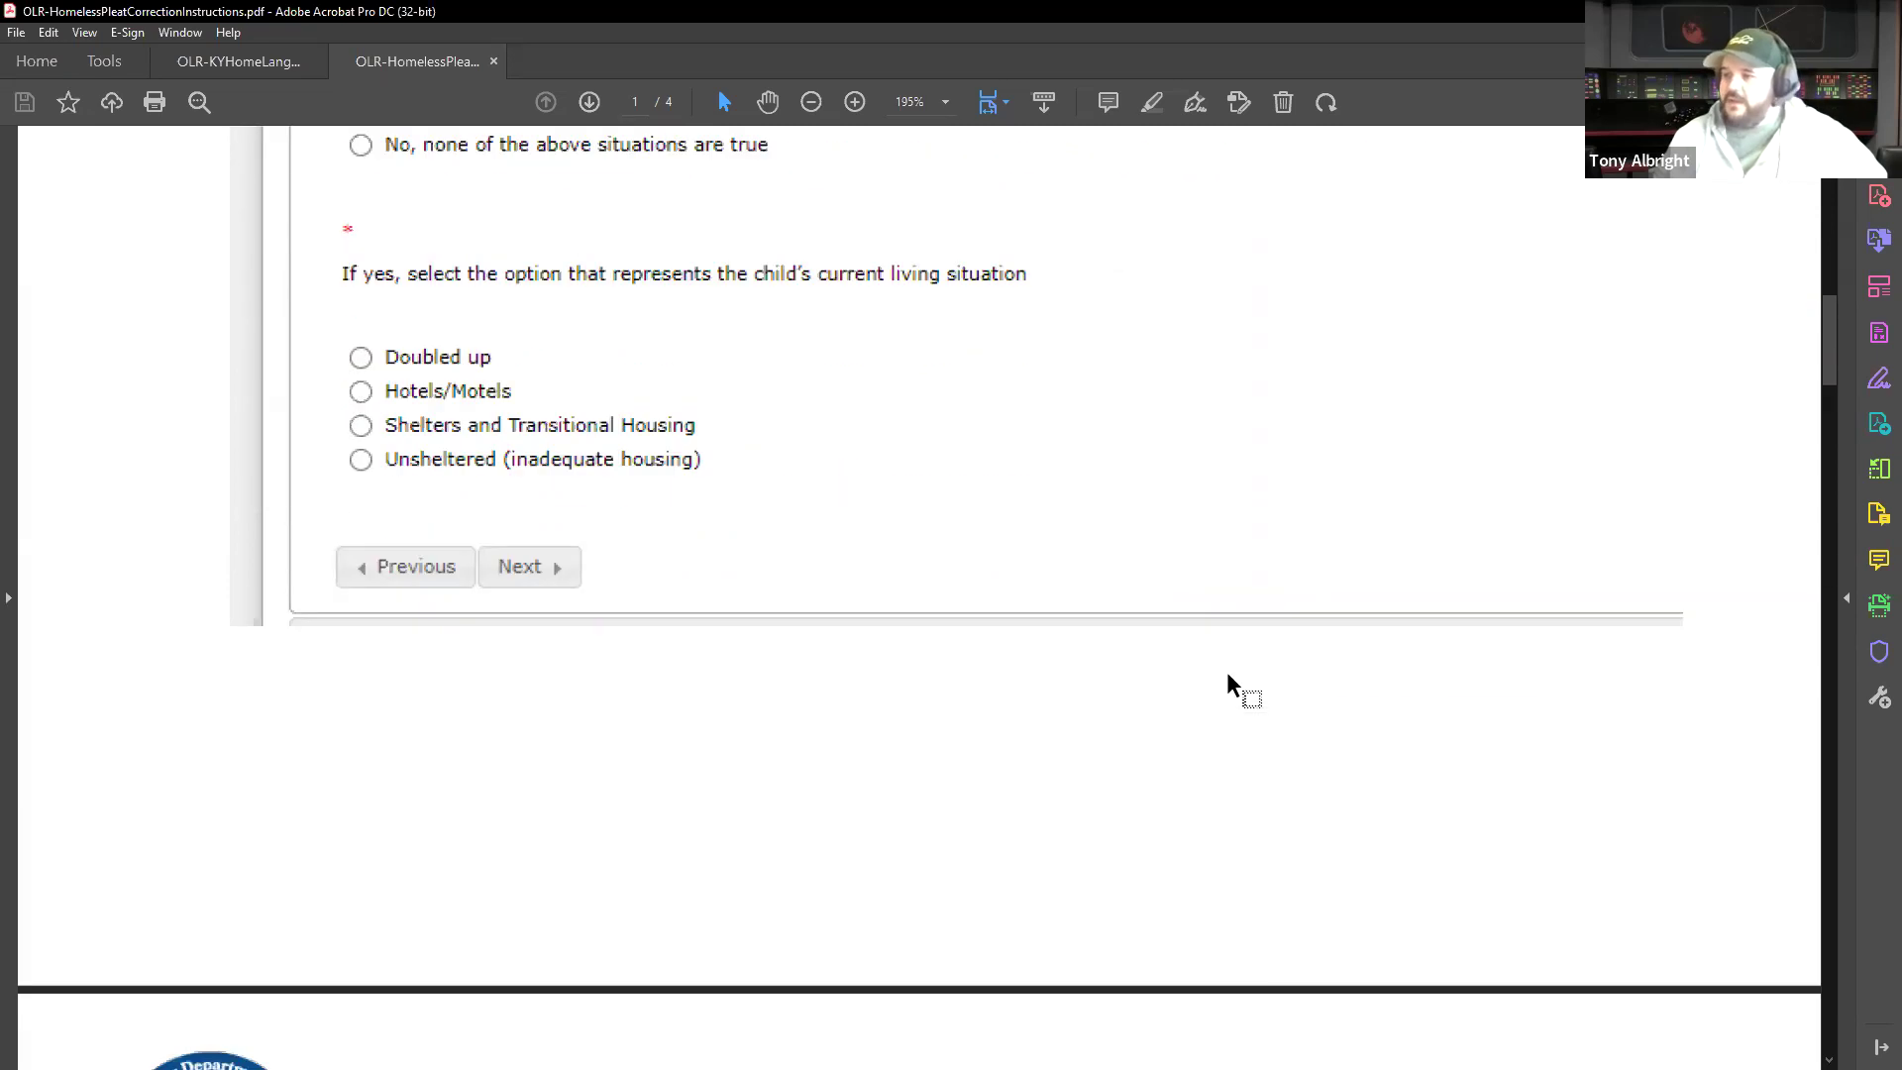
pyautogui.scroll(-7, 1226, 669)
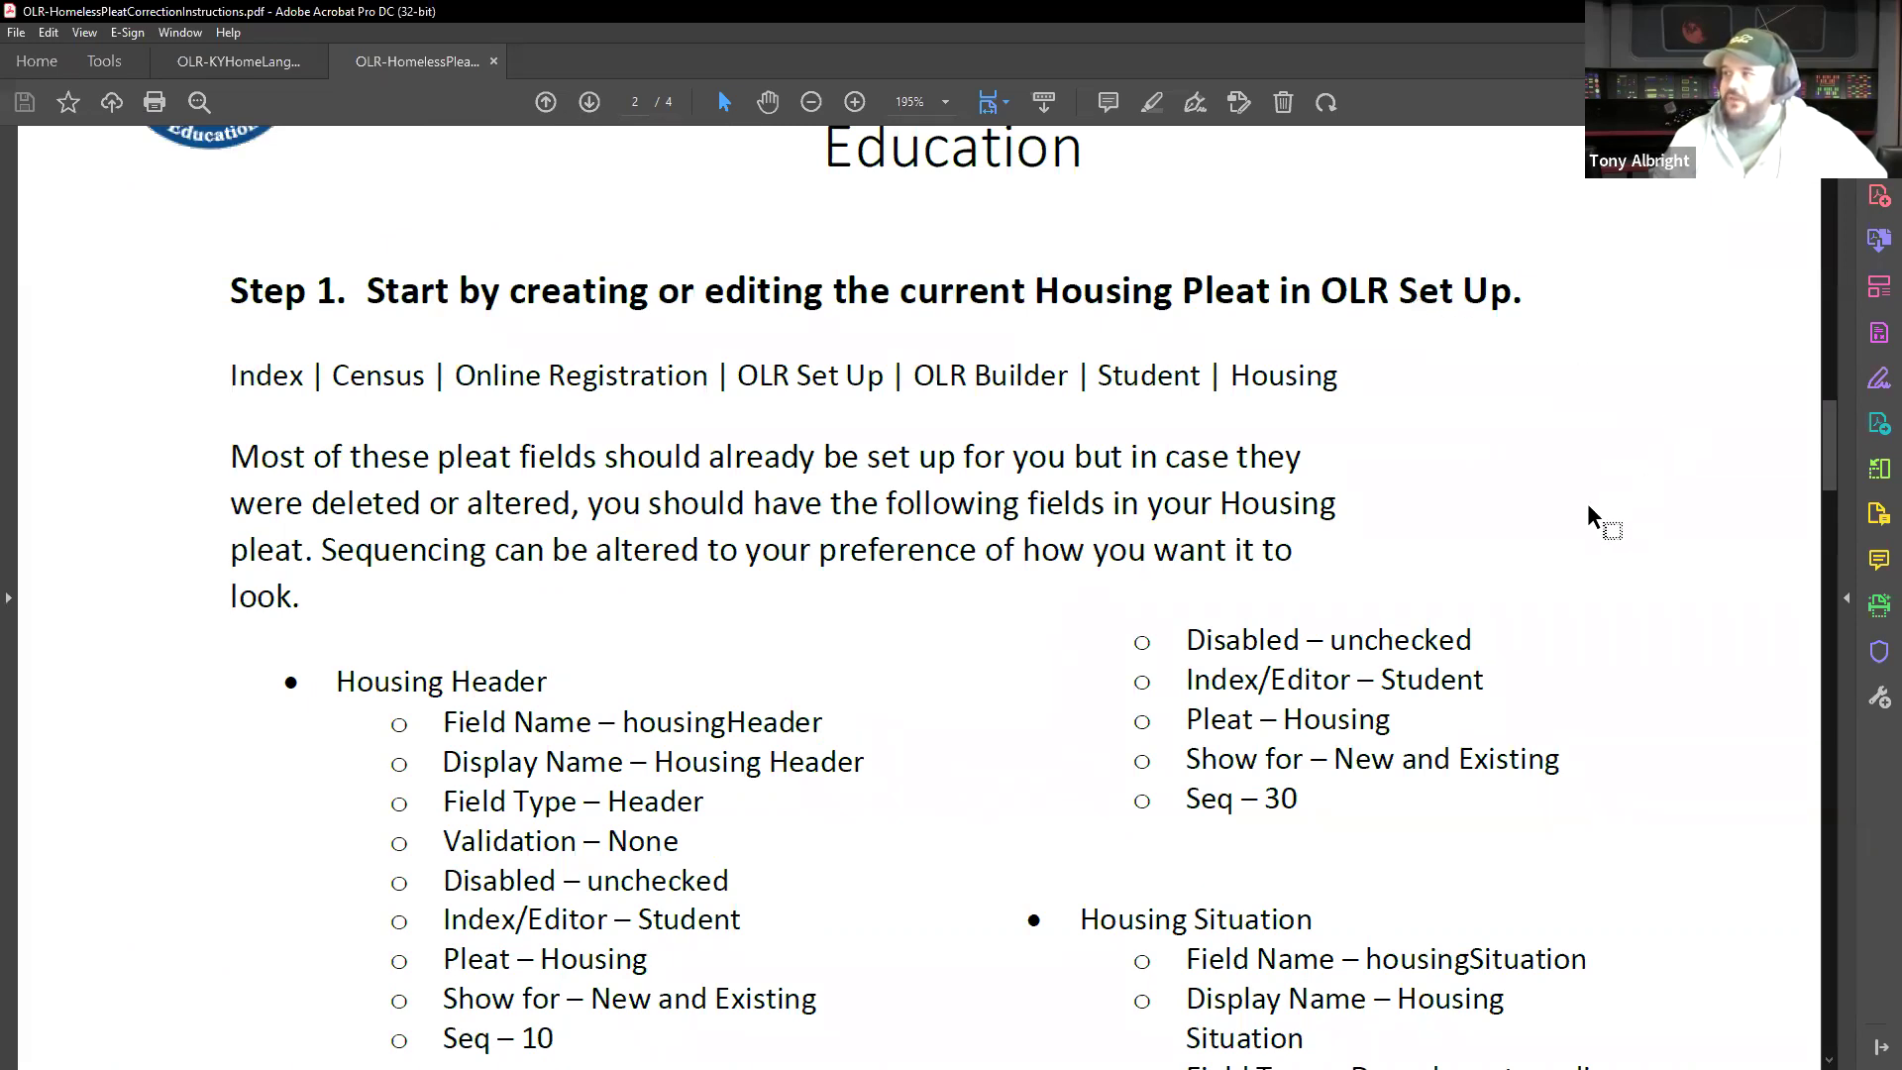
pyautogui.scroll(-2, 1585, 500)
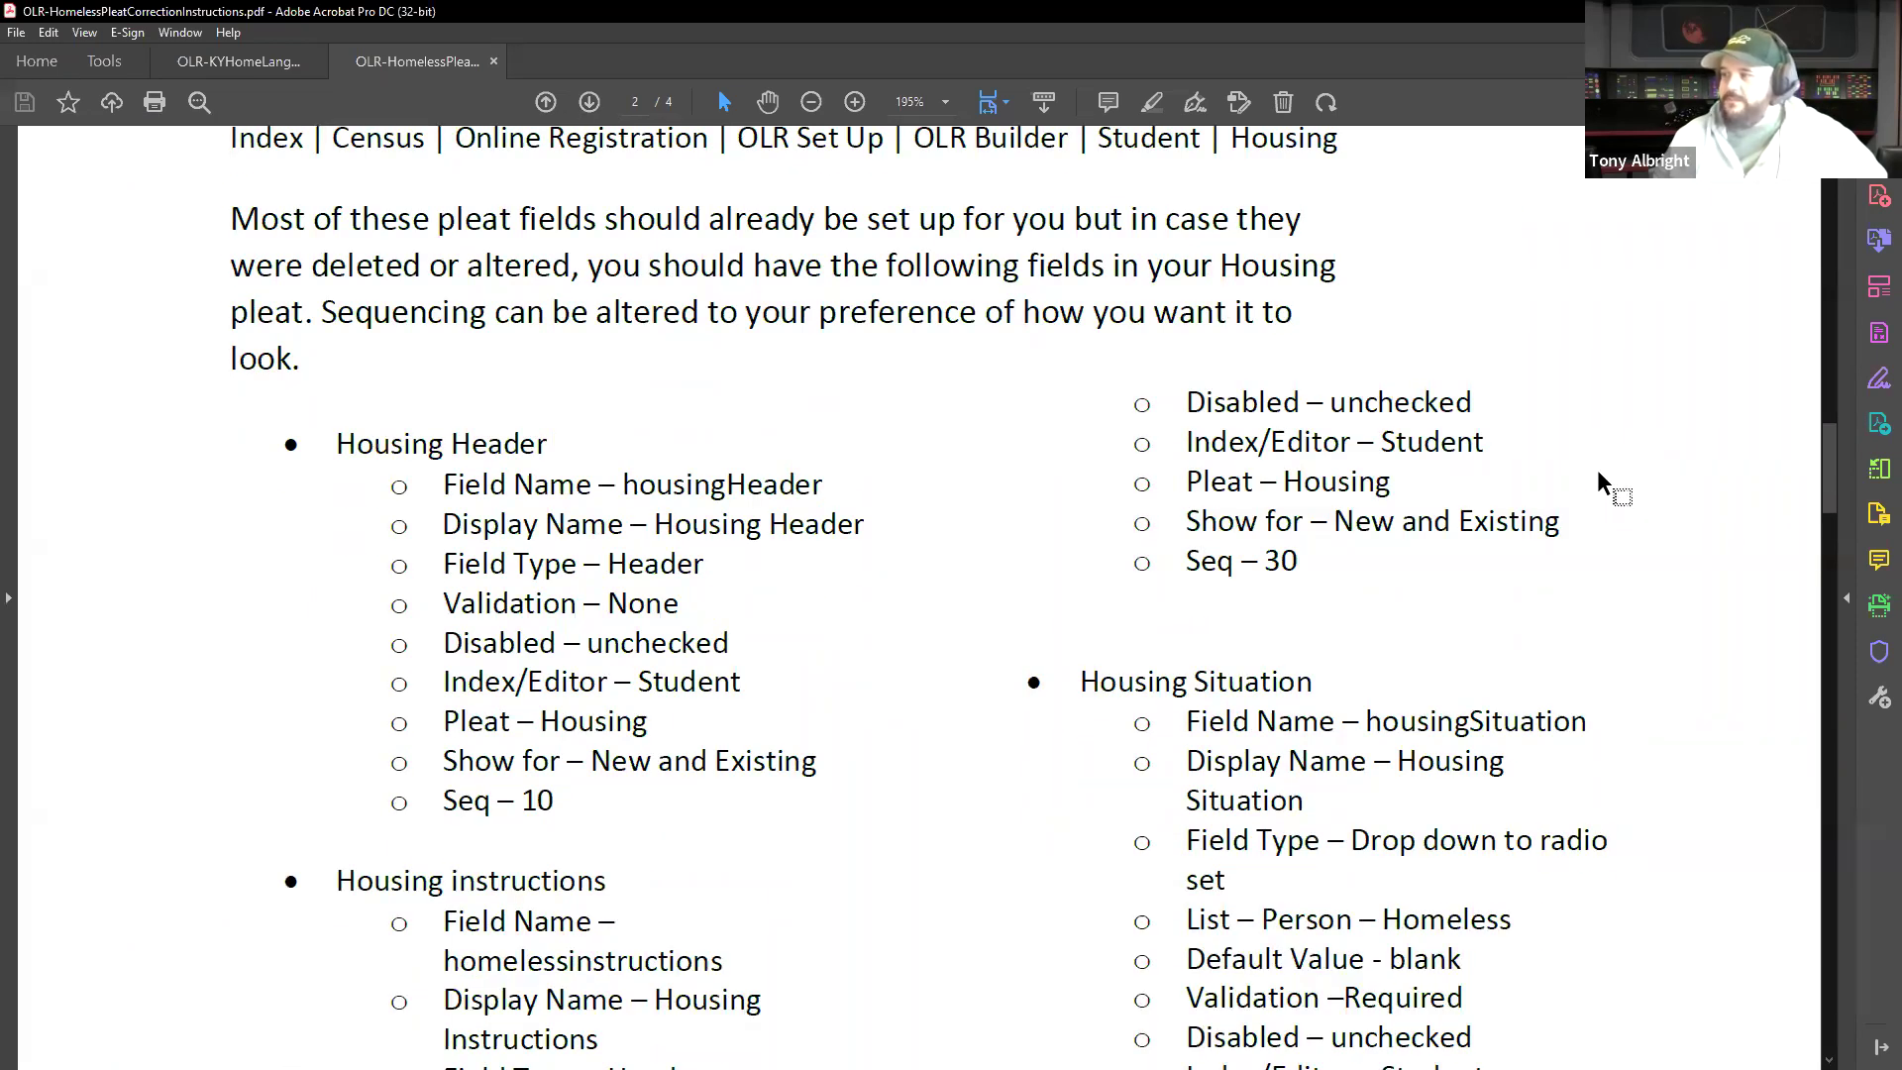
pyautogui.scroll(-1, 1597, 470)
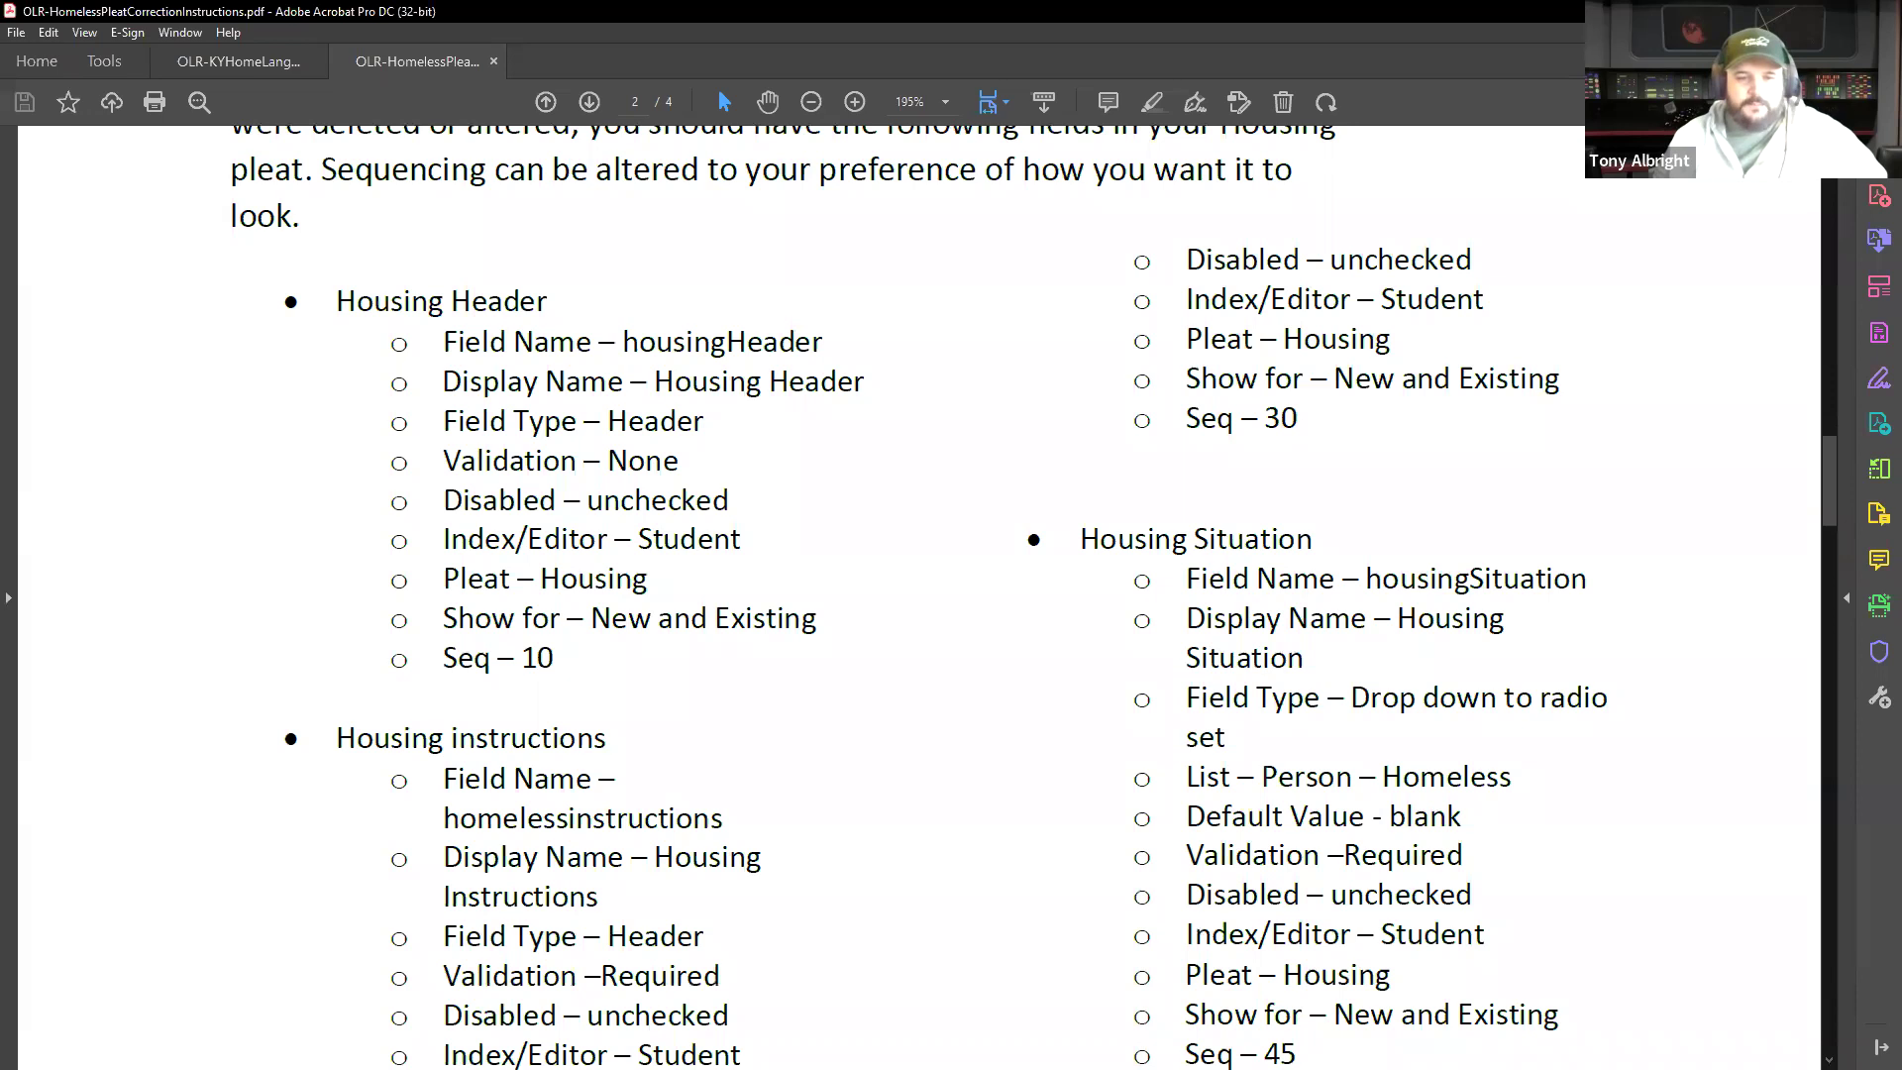
# Switch to Infinite Campus, discard the unsaved ELL notification changes by leaving for the OLR Builder, and expand its Student category.
pyautogui.hotkey('alt', 'Tab')
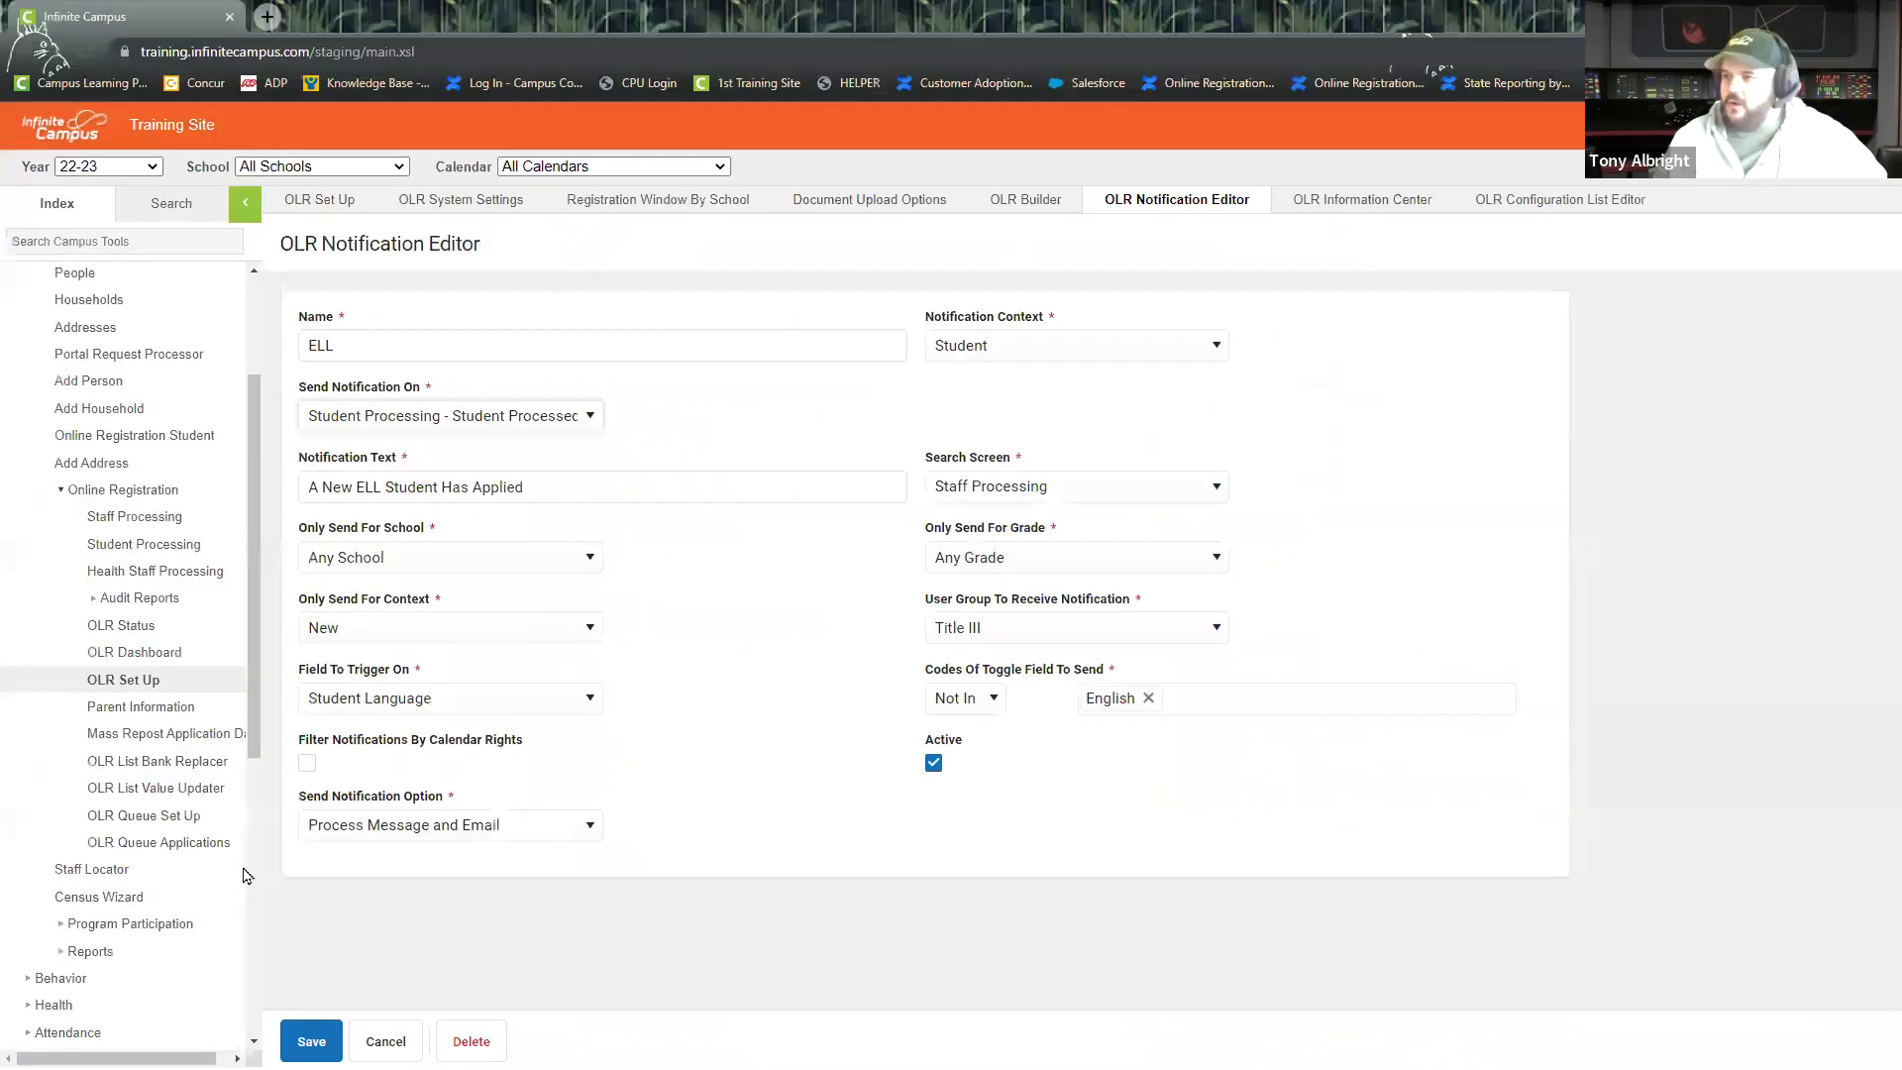
pyautogui.click(1020, 200)
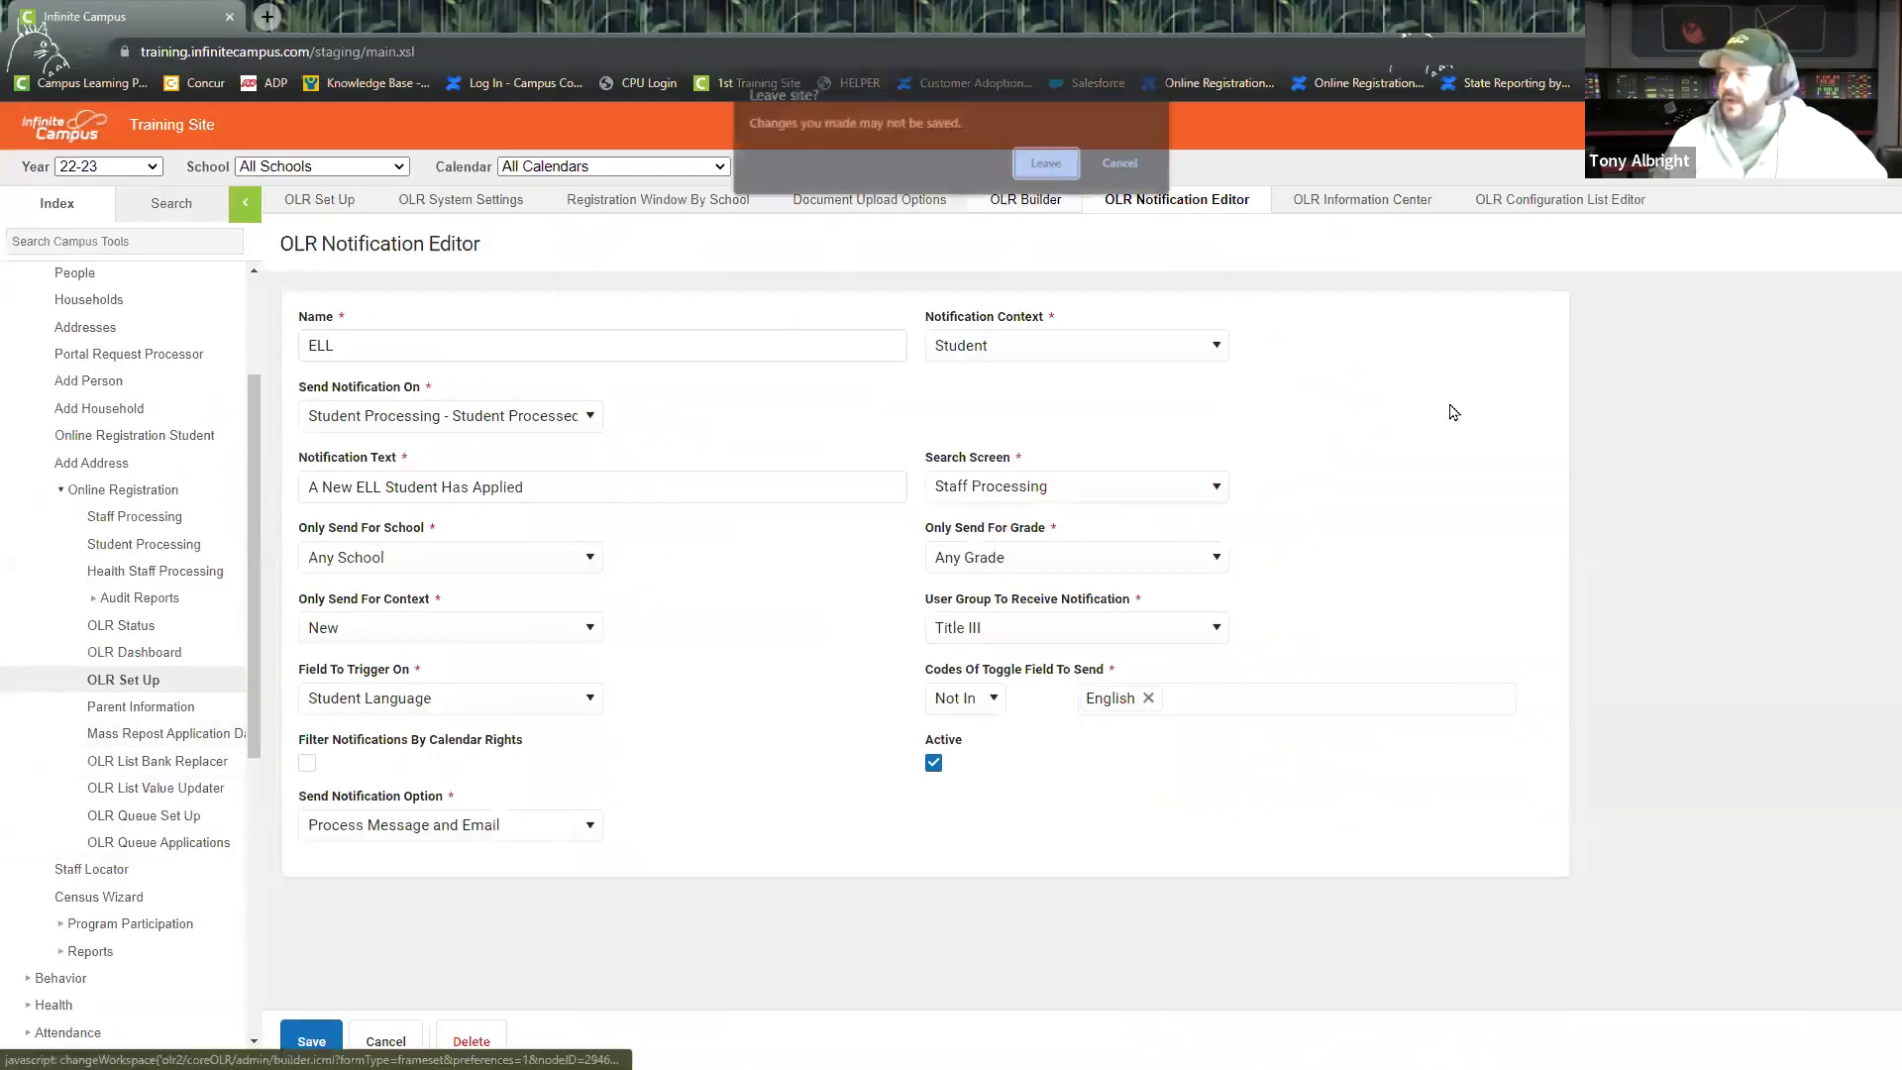
pyautogui.click(1065, 162)
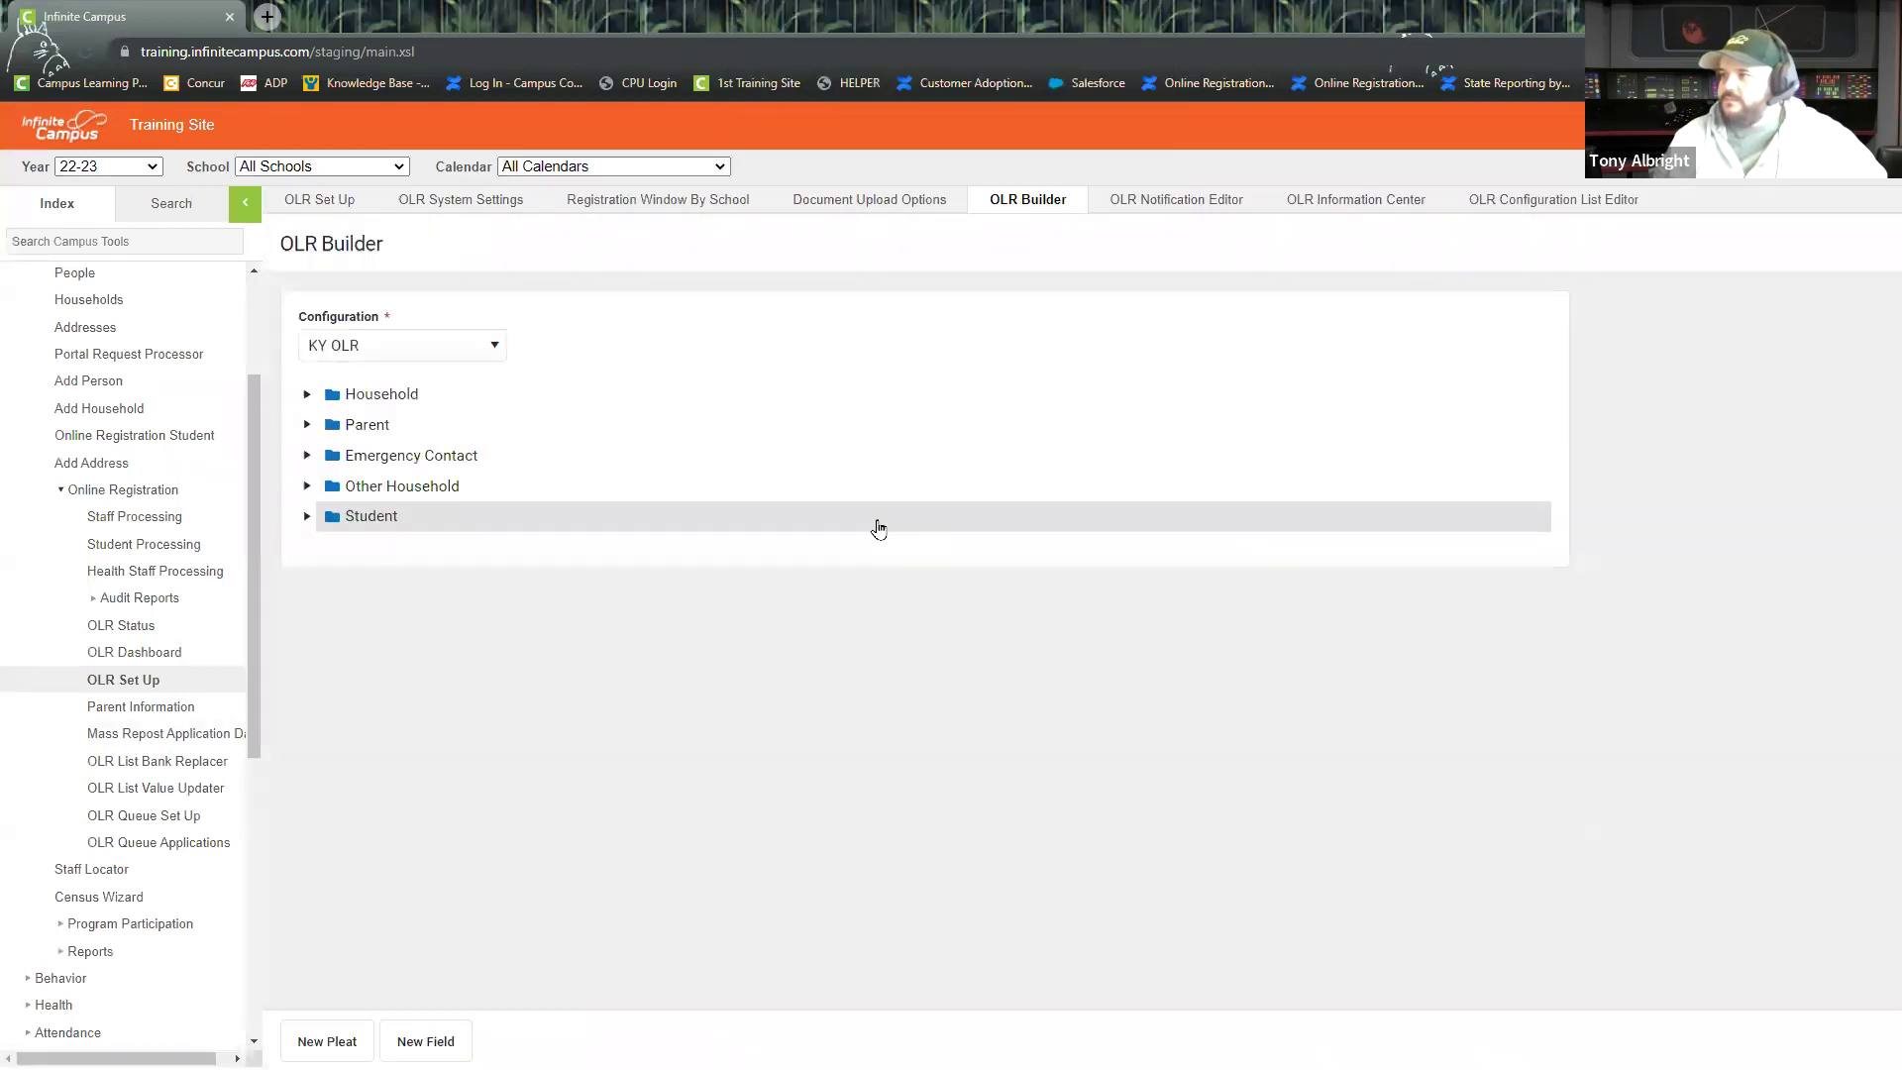
pyautogui.click(307, 518)
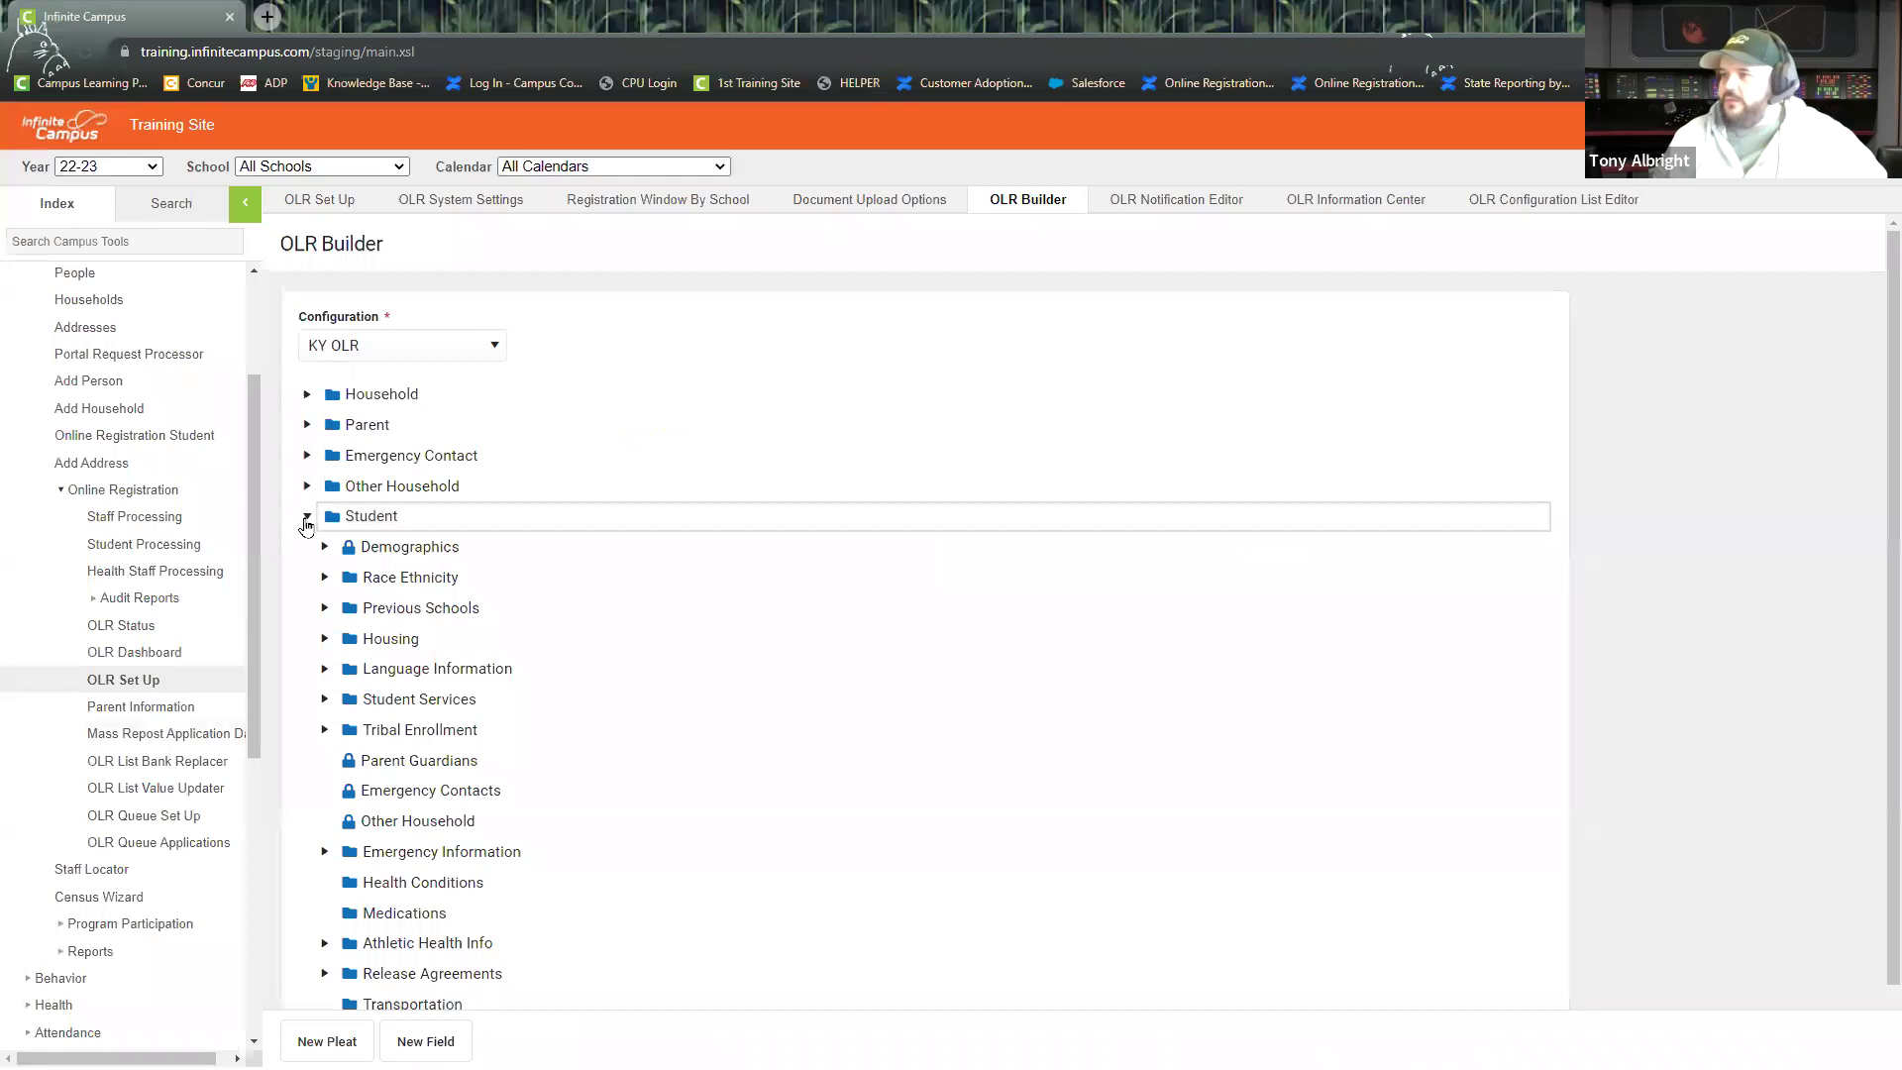
# Expand the Housing pleat to view its fields, and switch to the PDF in Adobe Acrobat to review the Housing Header settings.
pyautogui.click(324, 640)
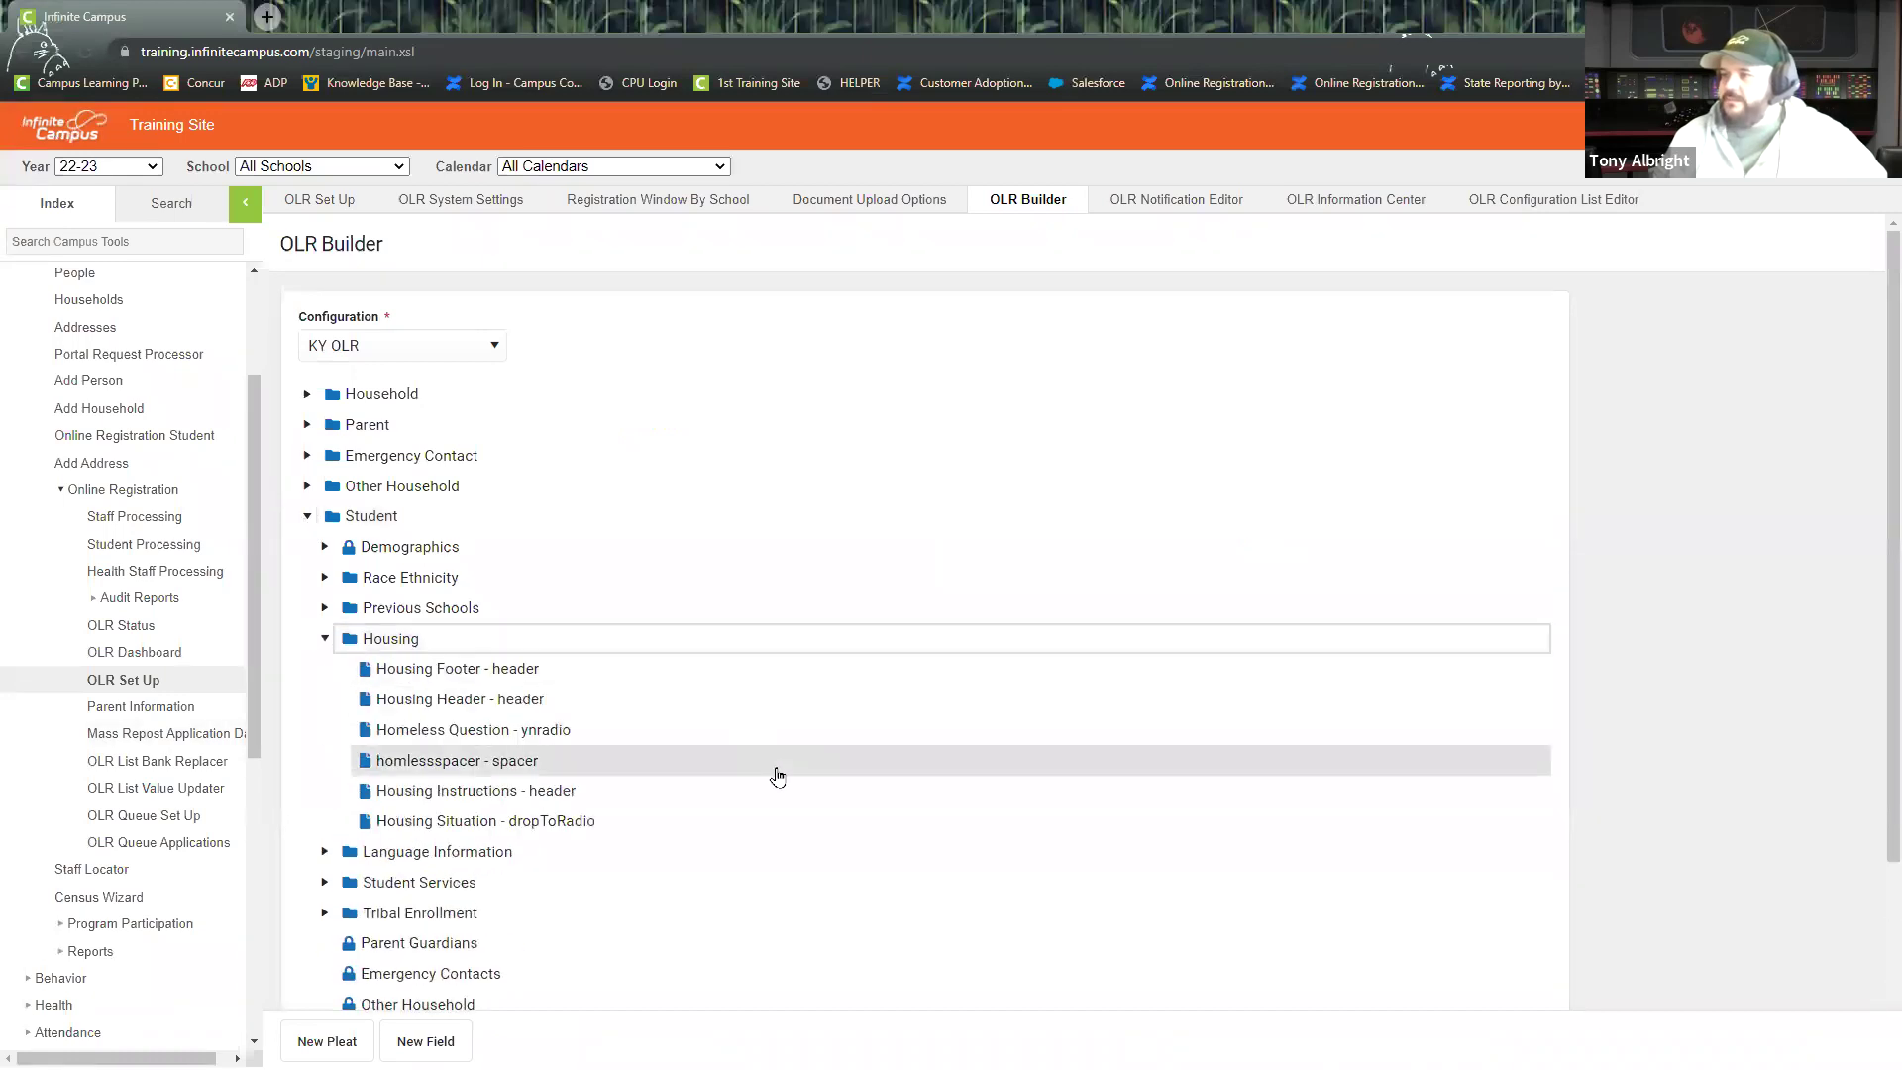
pyautogui.scroll(-3, 773, 771)
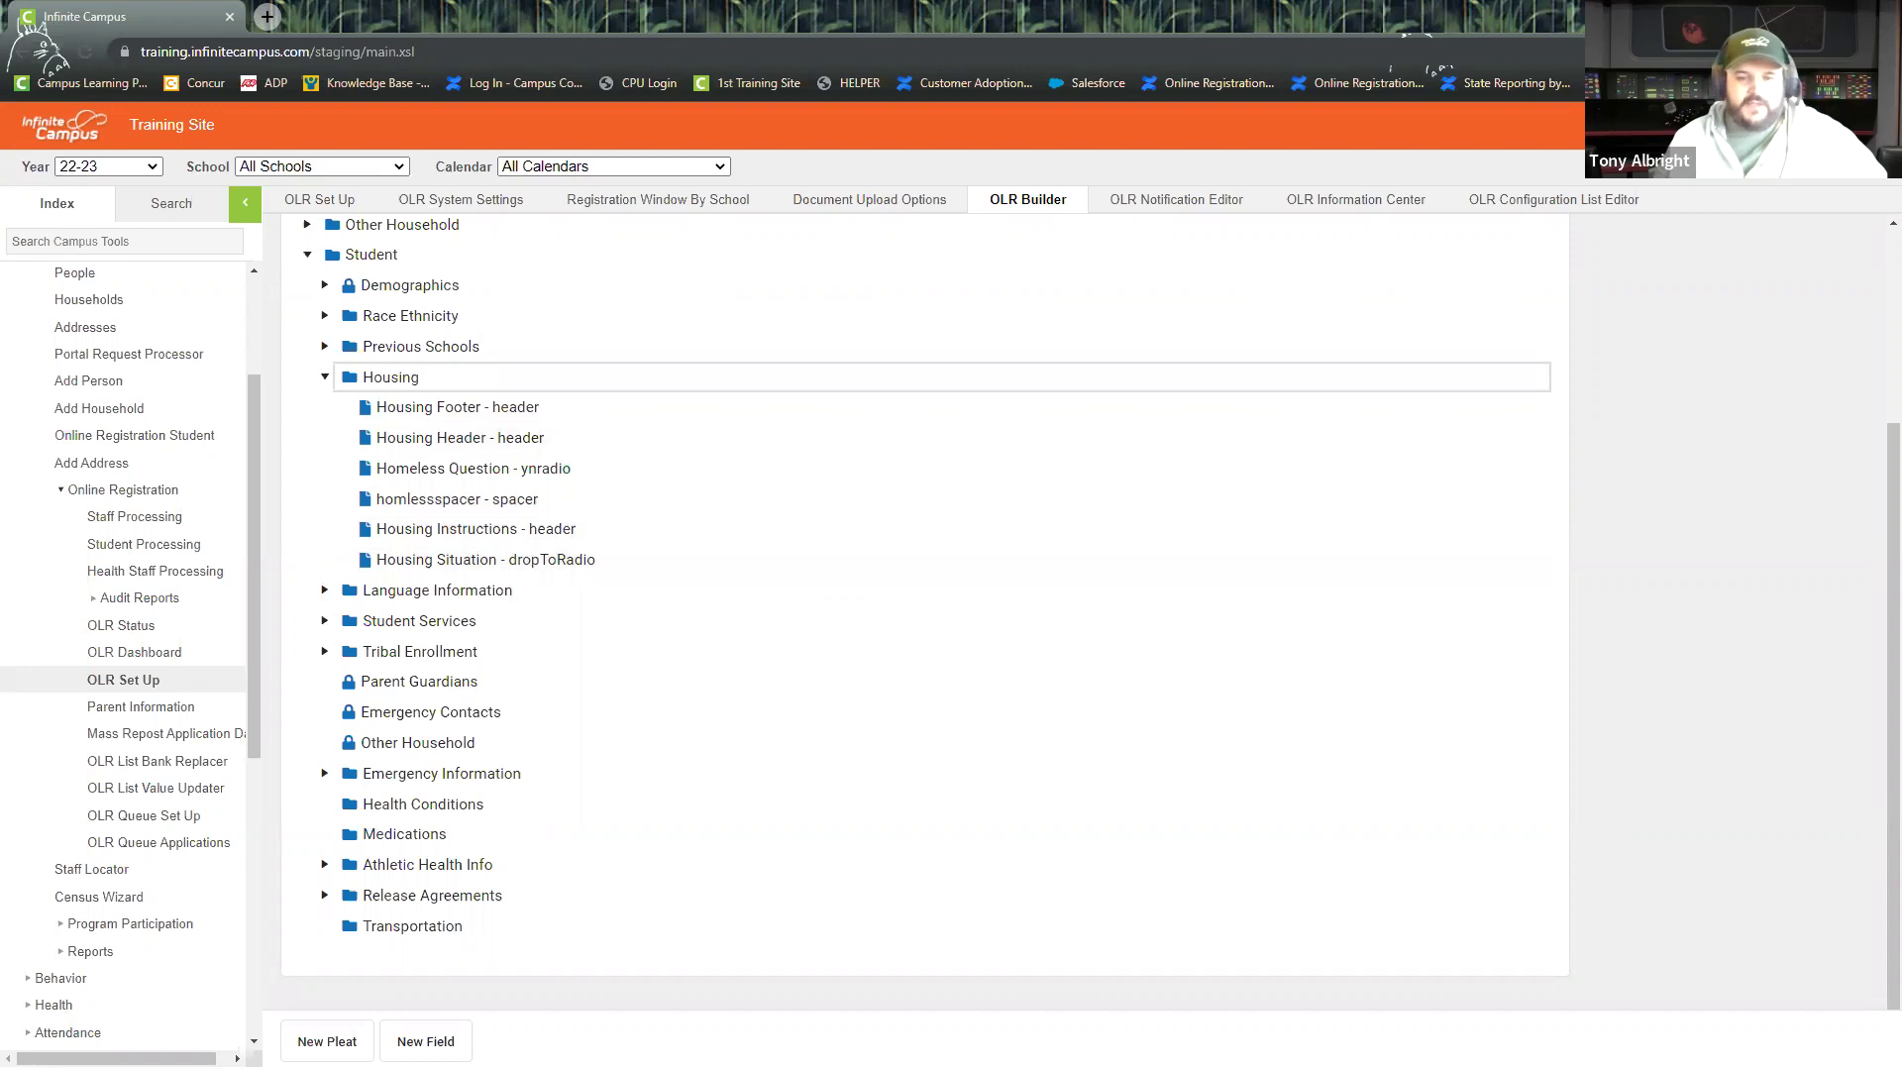
pyautogui.hotkey('alt', 'Tab')
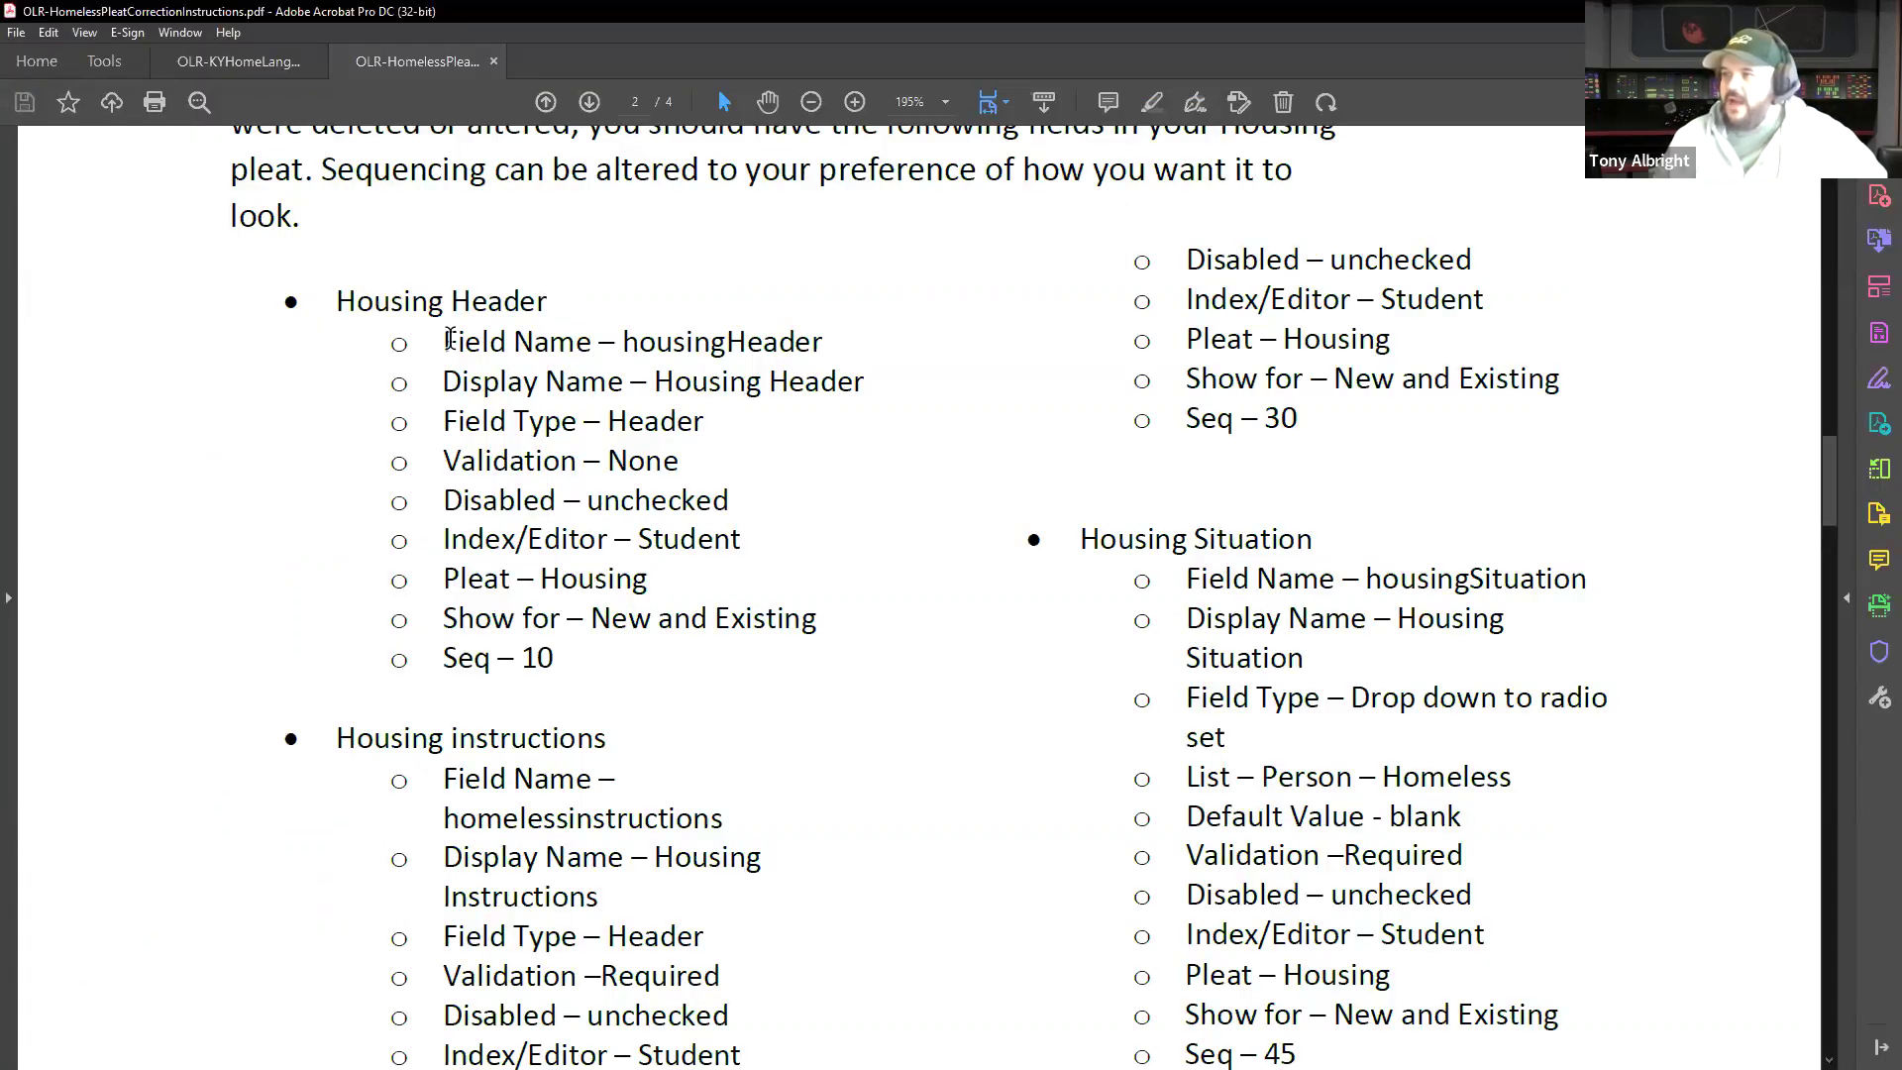
pyautogui.moveTo(441, 339); pyautogui.dragTo(626, 674)
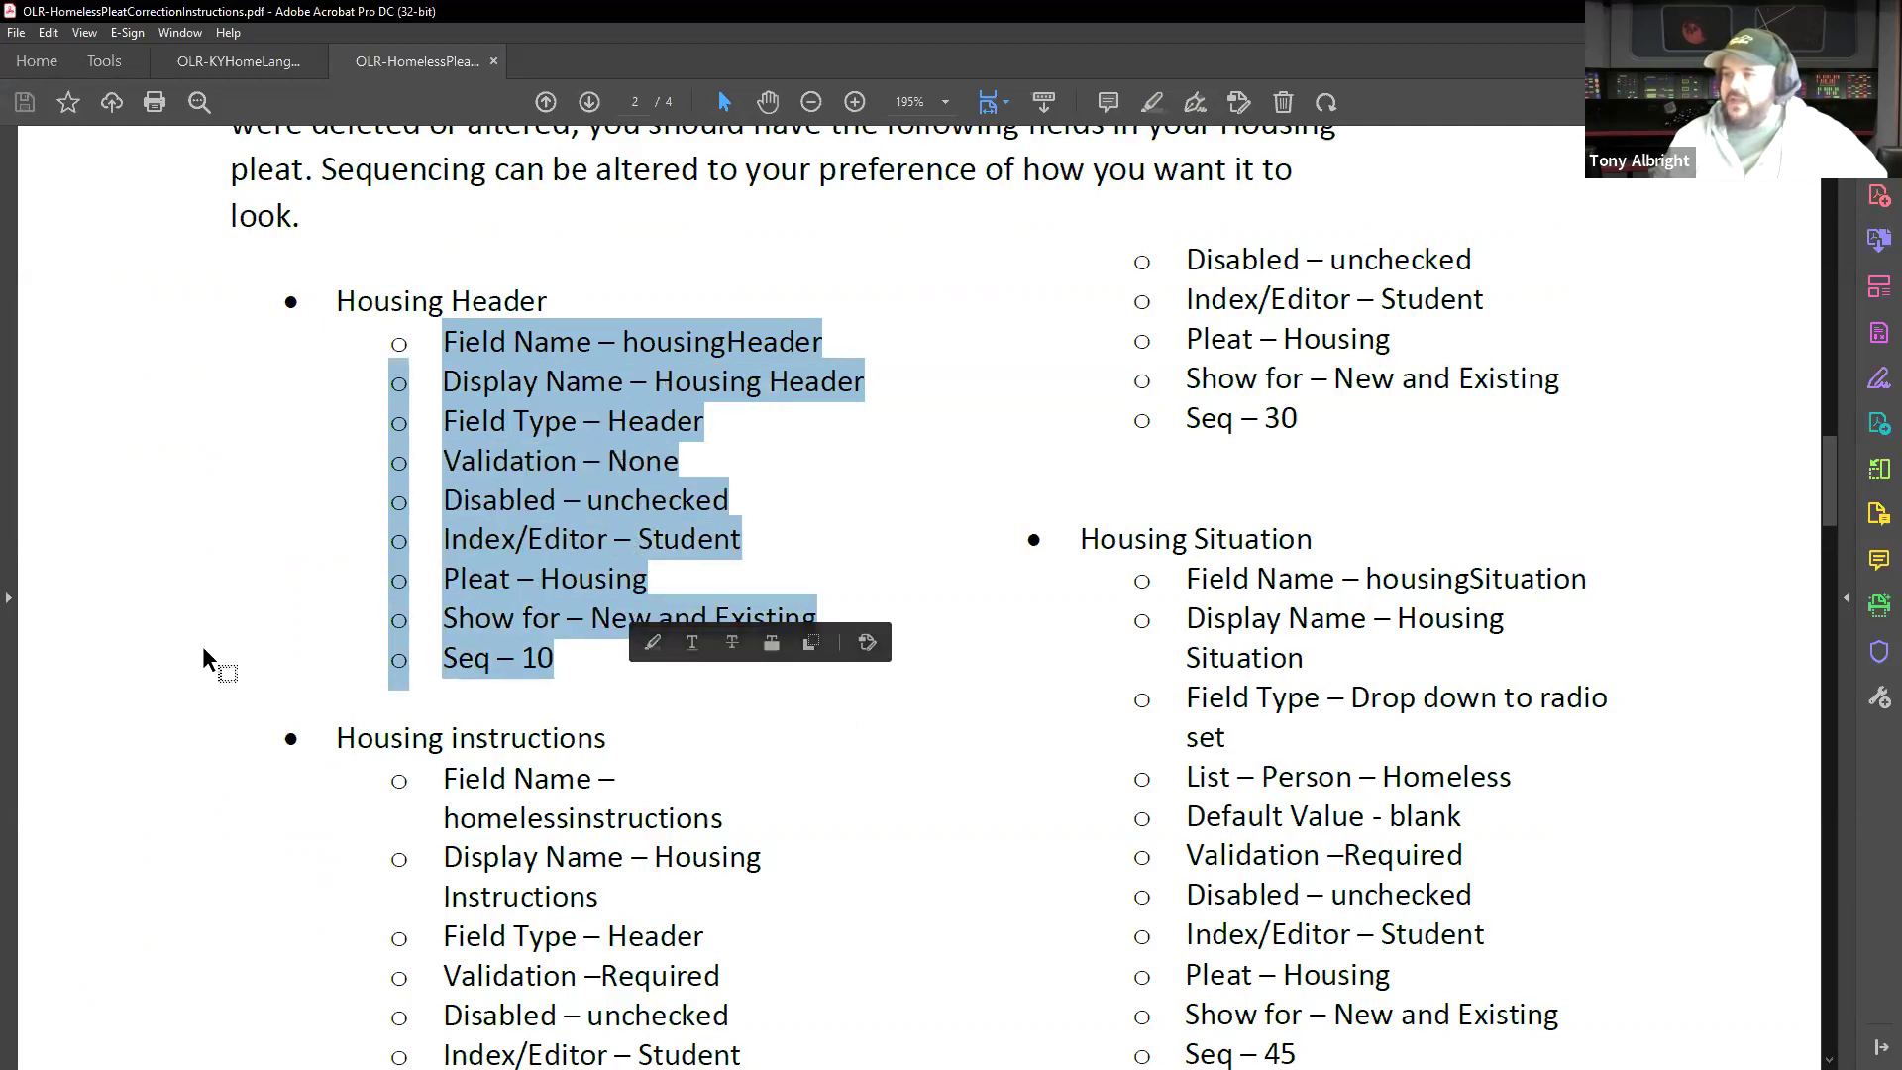
pyautogui.click(156, 594)
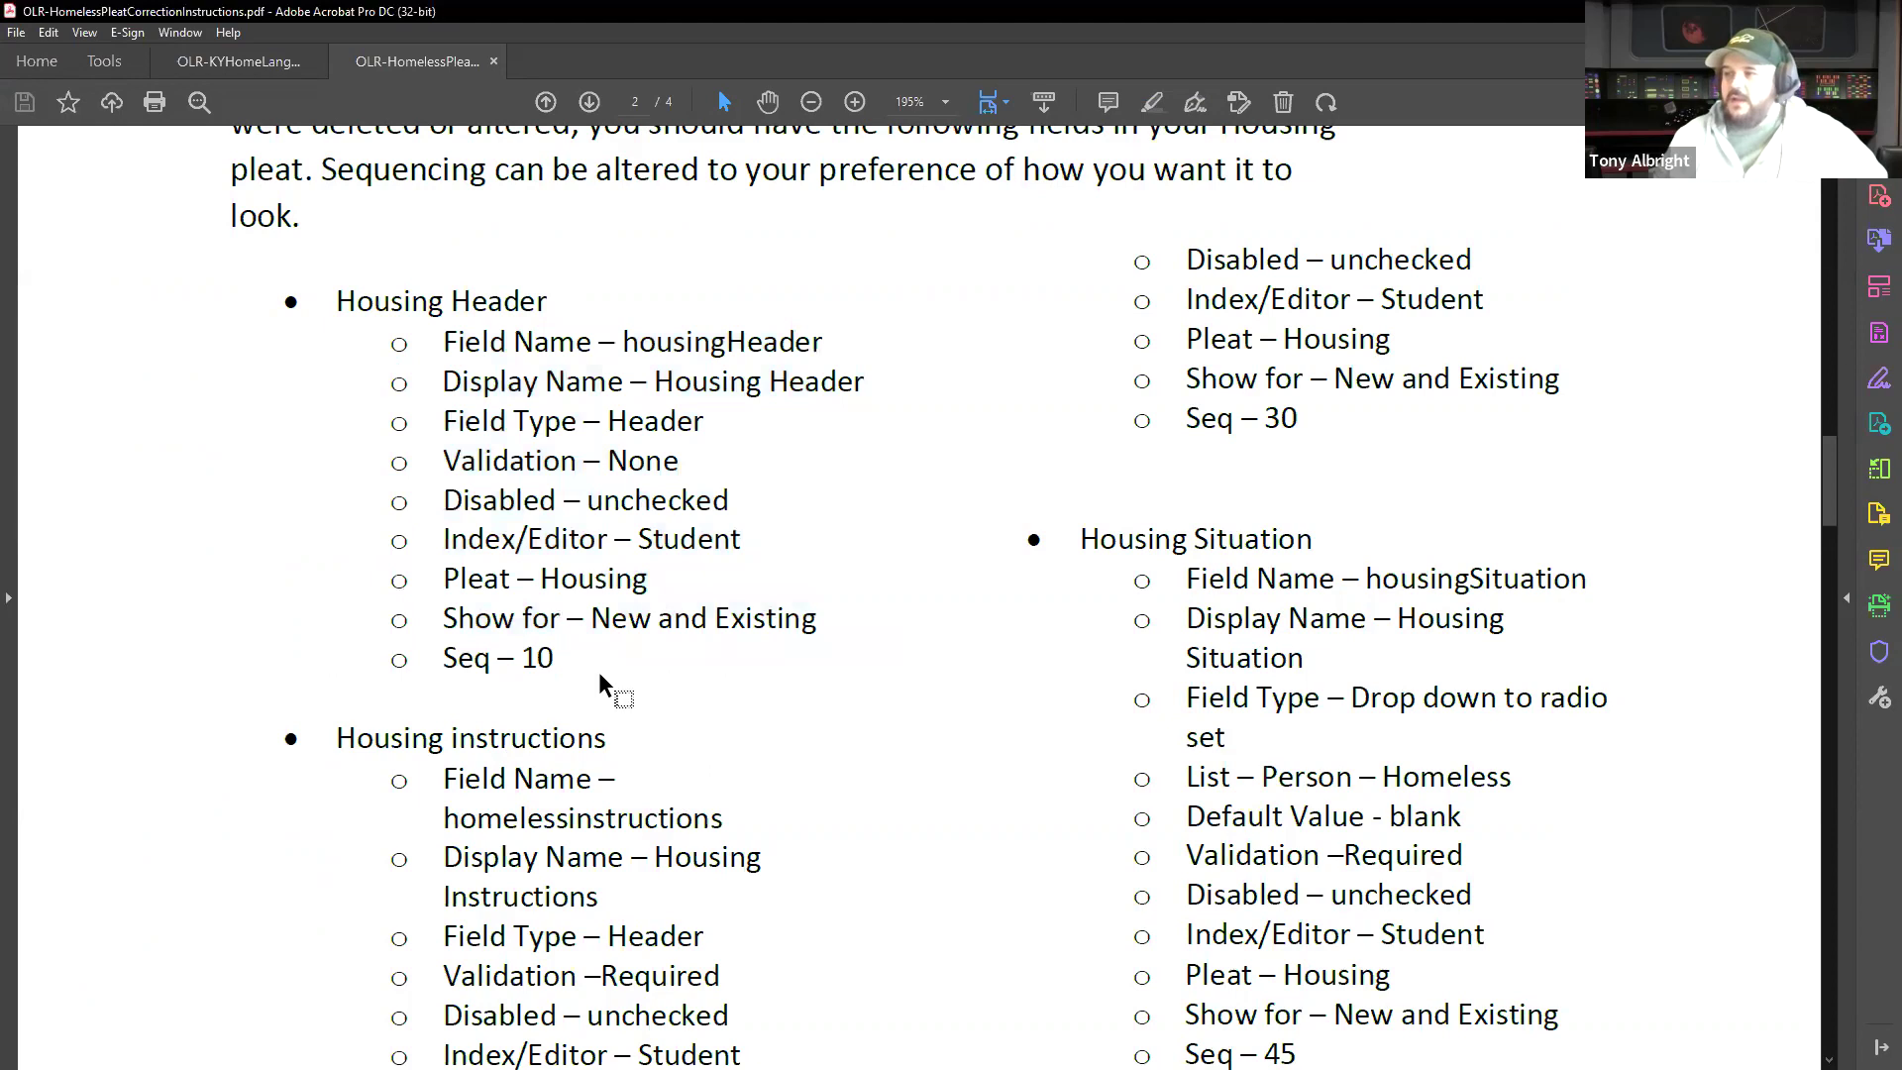
pyautogui.click(555, 658)
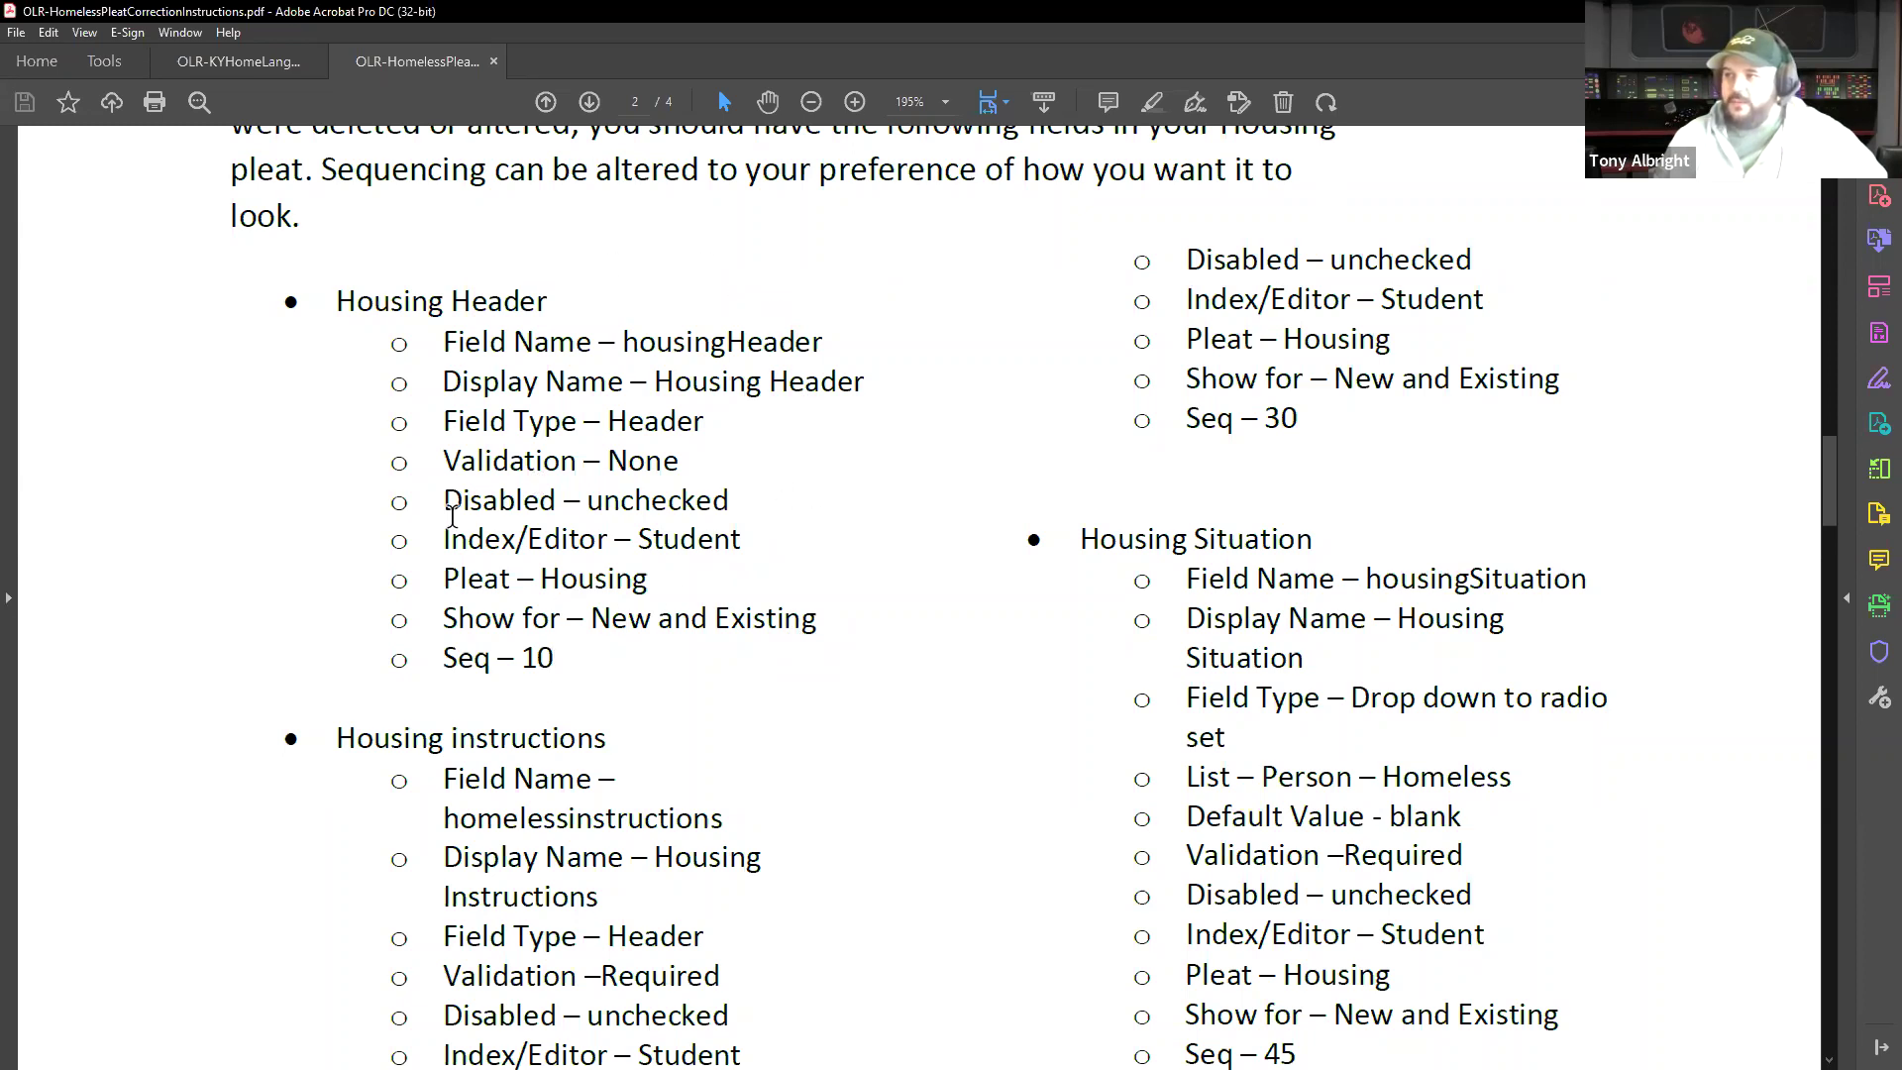
# Review the documented settings for the Housing Instructions, Homeless Question, Housing Situation and Housing Spacer fields.
pyautogui.scroll(-2, 893, 565)
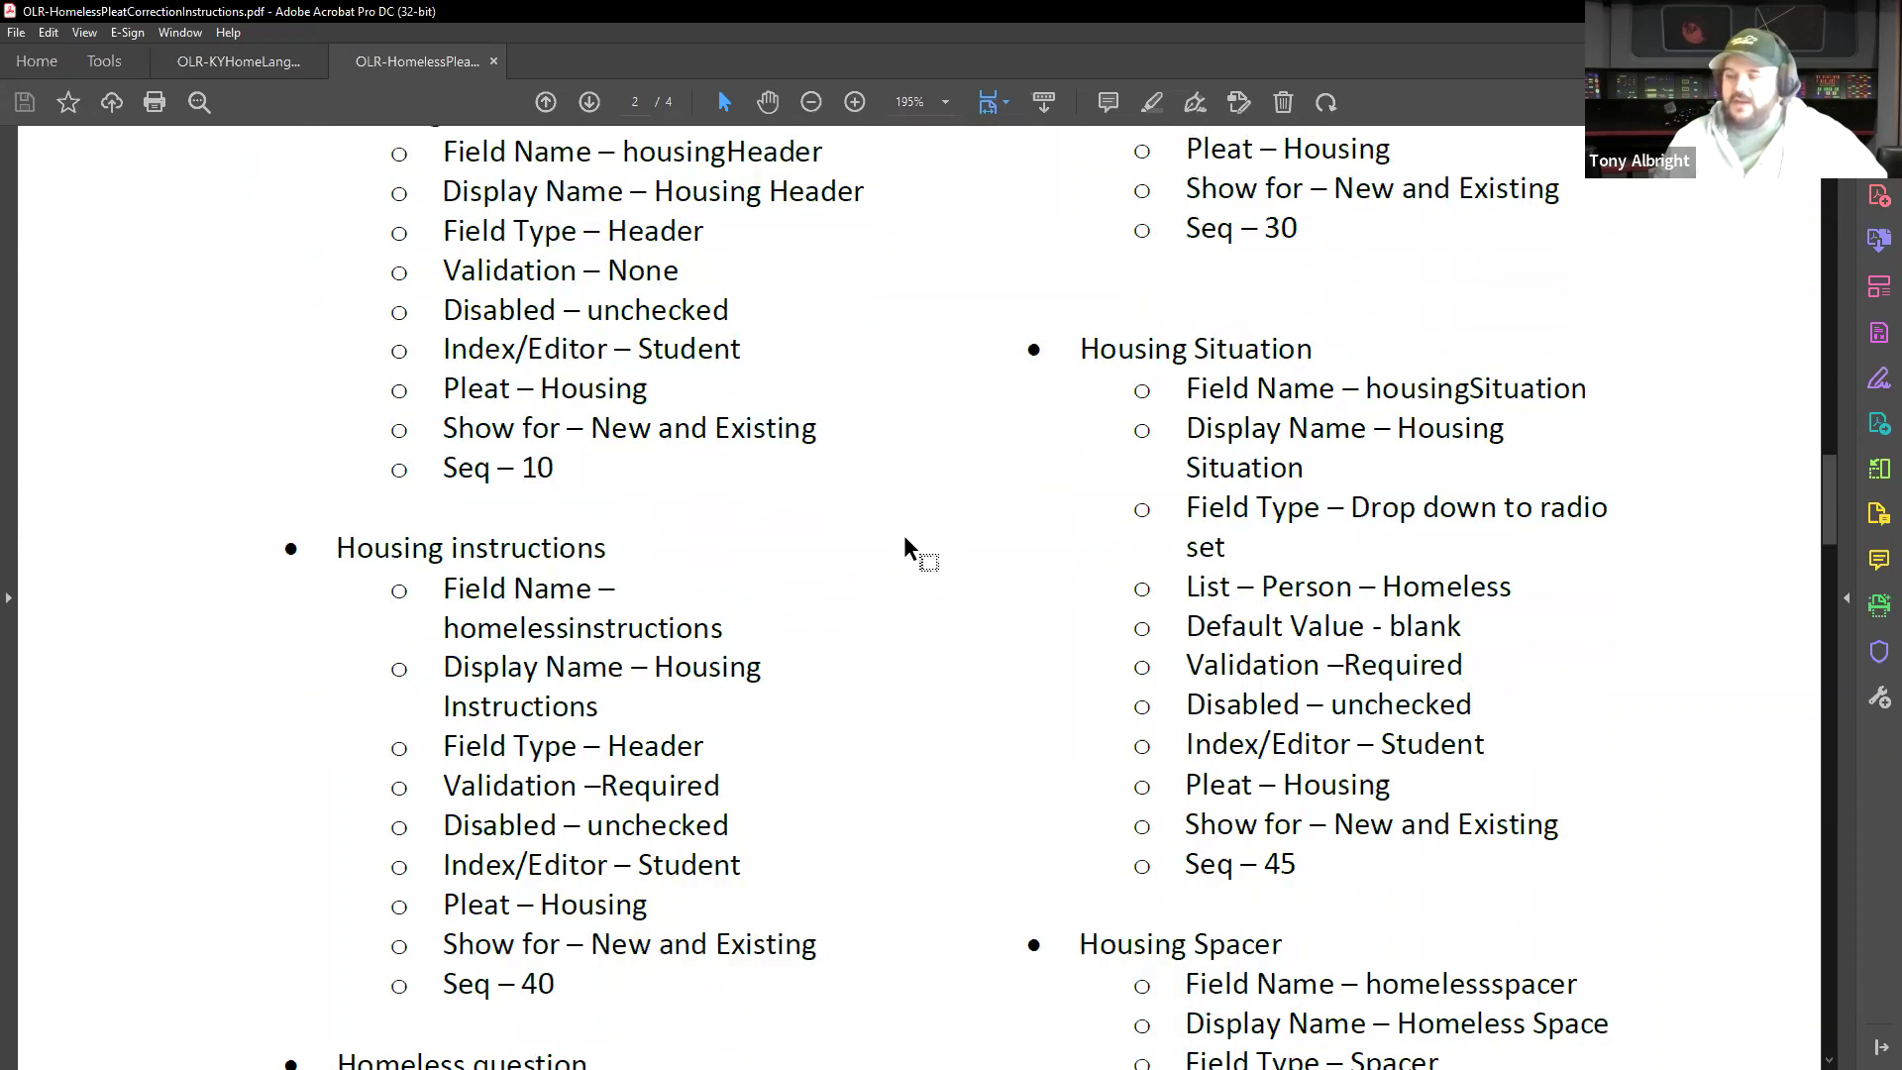
pyautogui.scroll(-1, 904, 533)
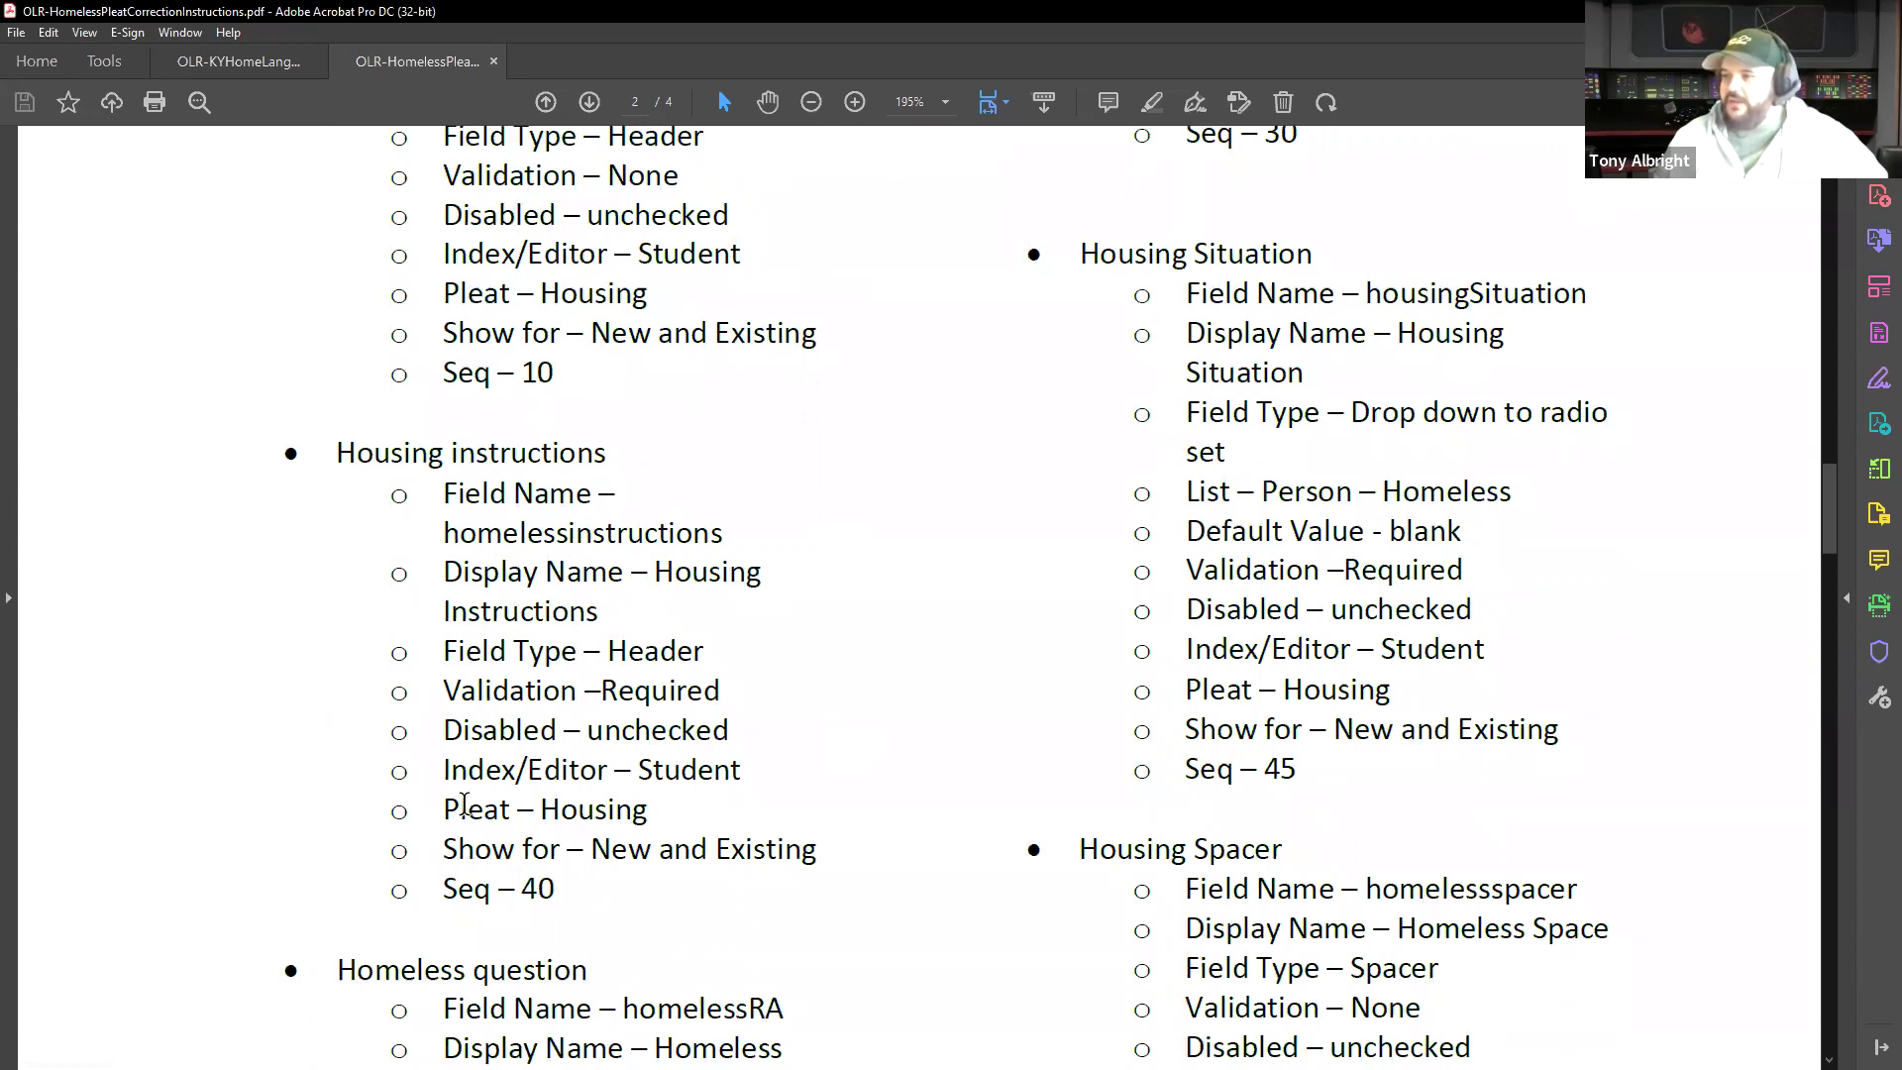
pyautogui.scroll(-3, 1080, 763)
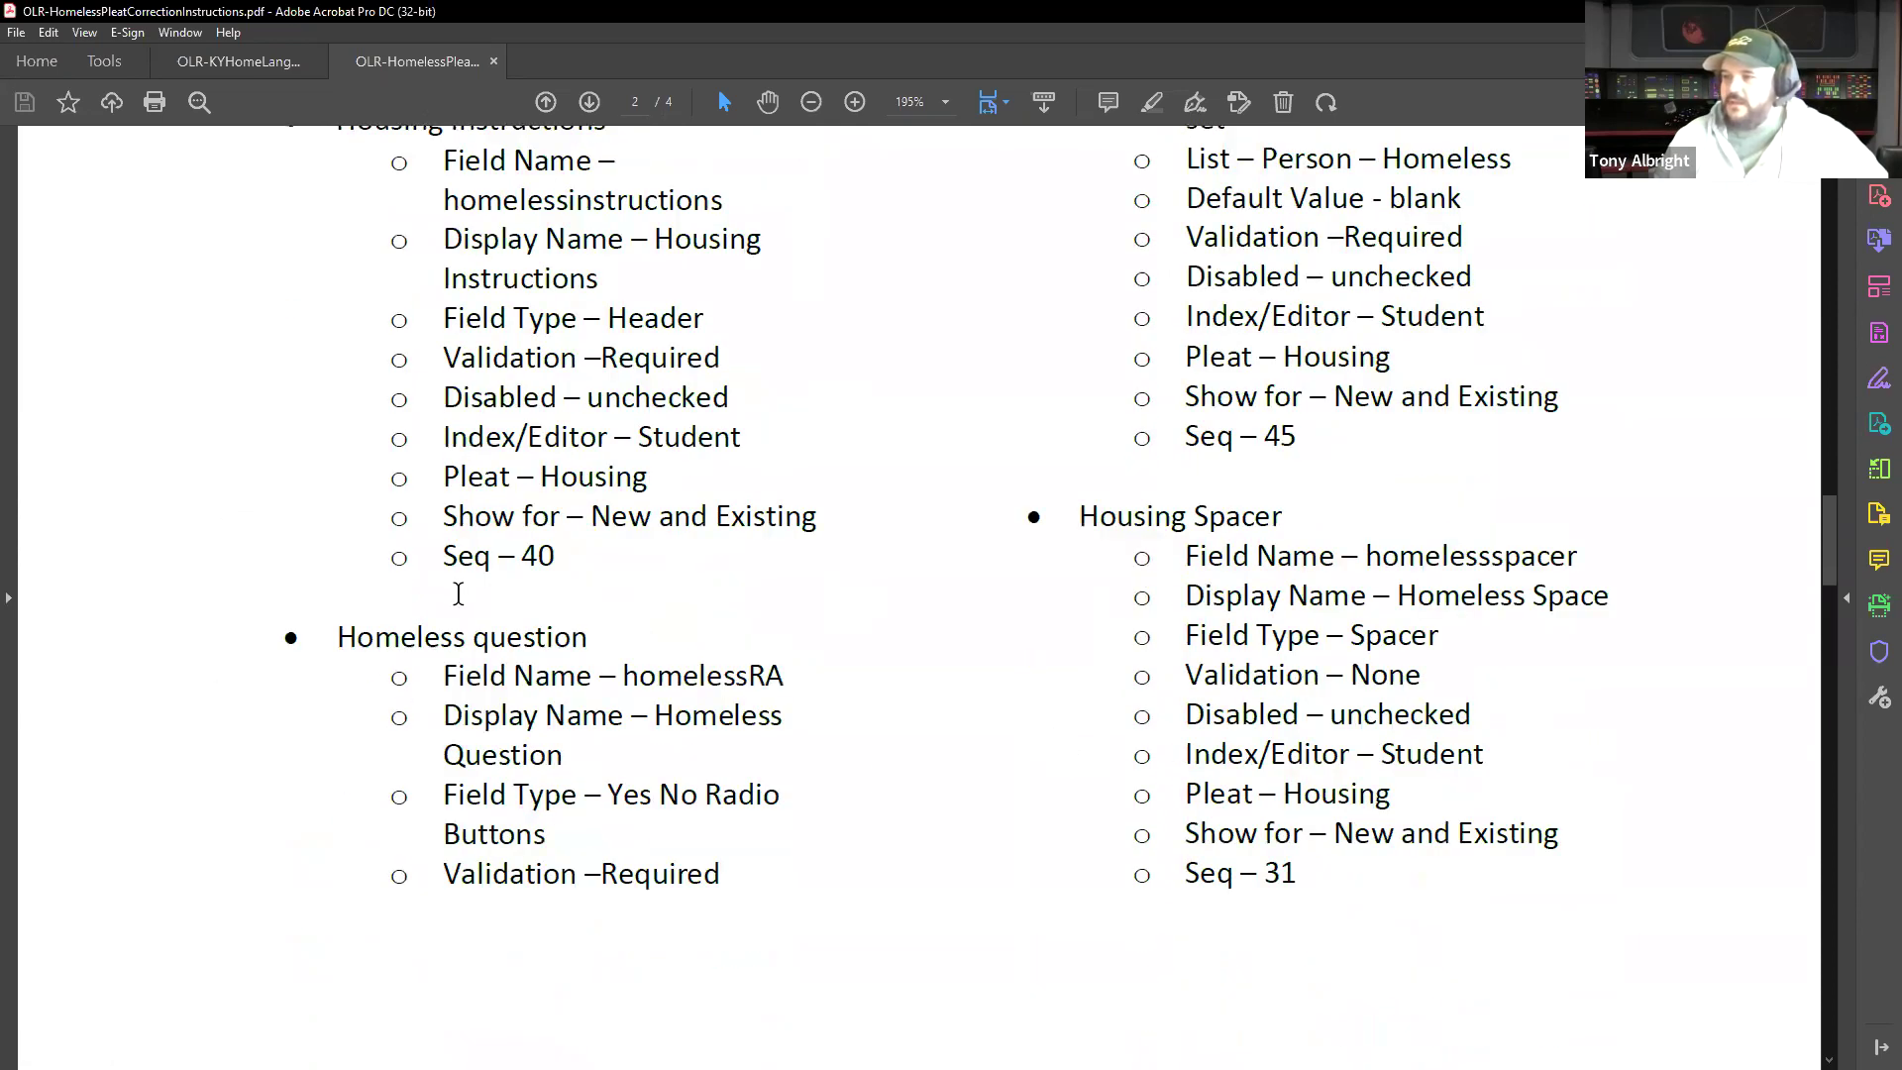
pyautogui.scroll(1, 912, 705)
pyautogui.scroll(6, 903, 644)
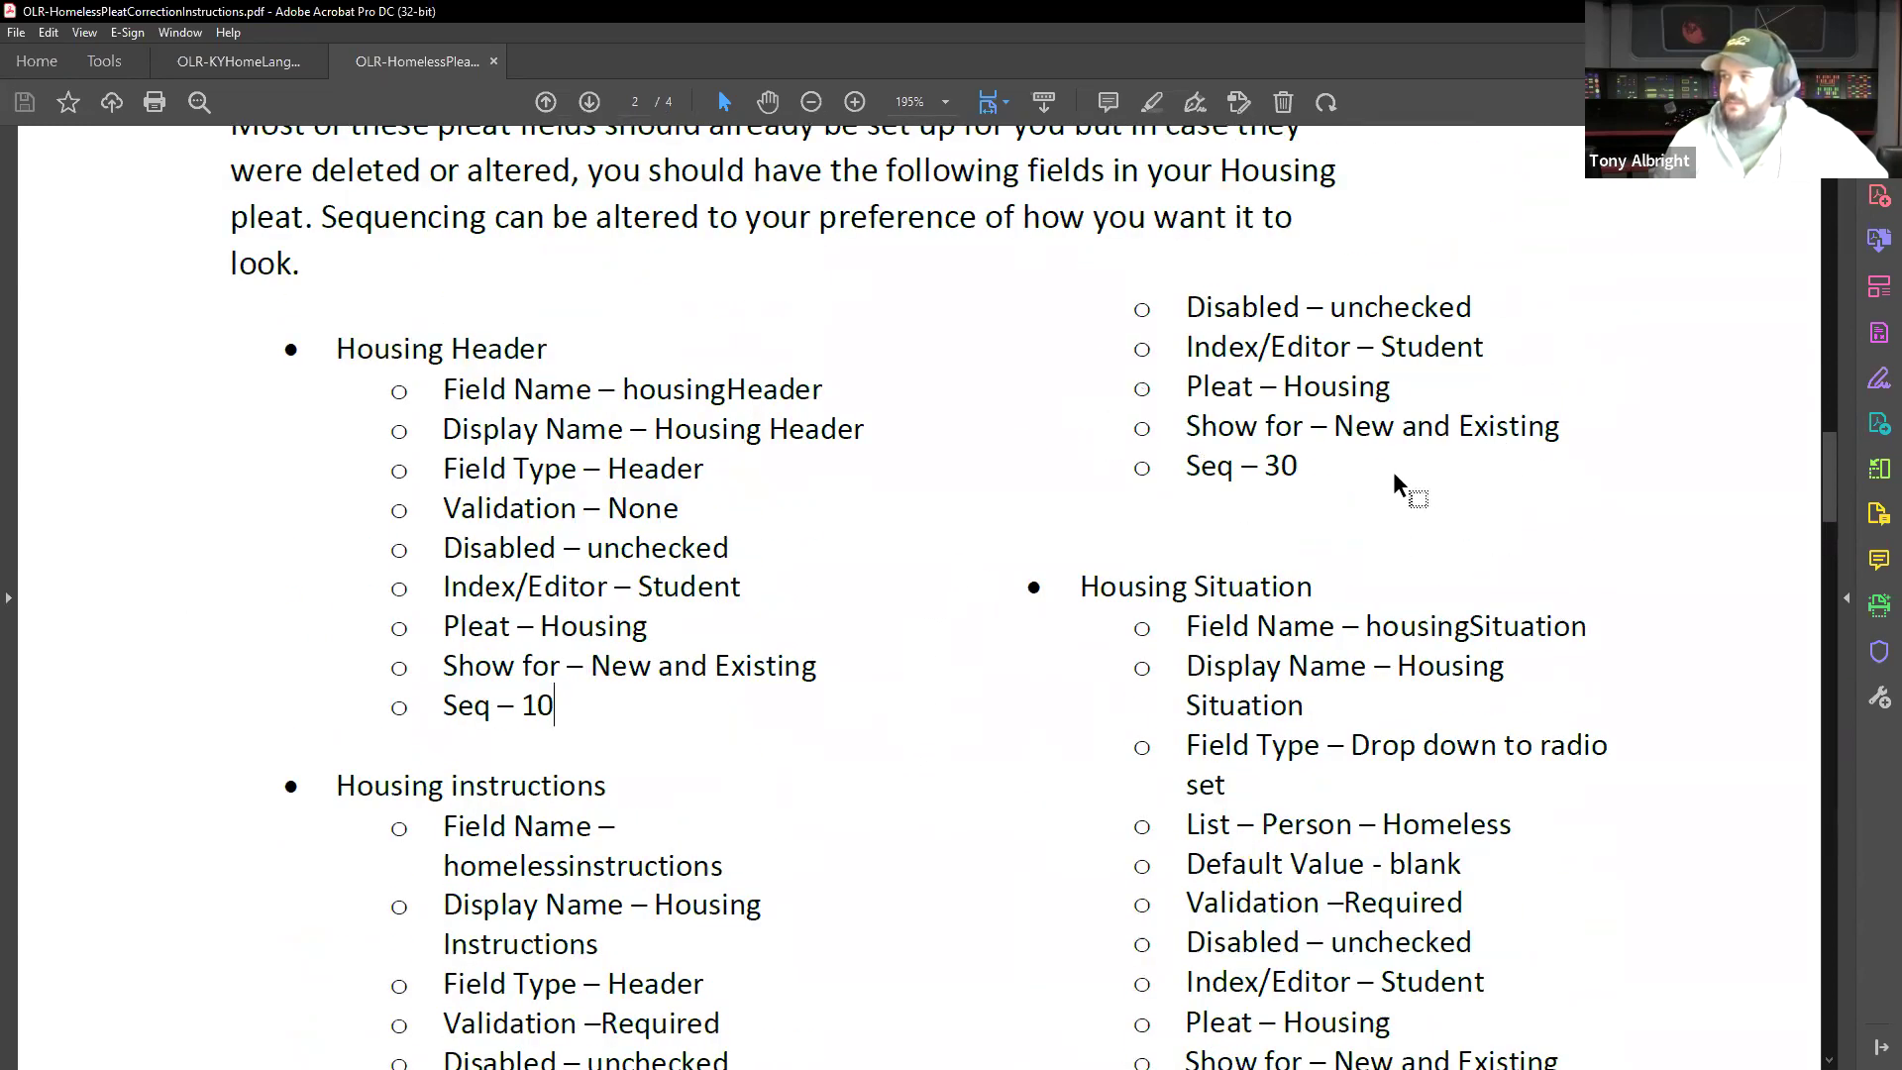
pyautogui.scroll(-2, 1402, 466)
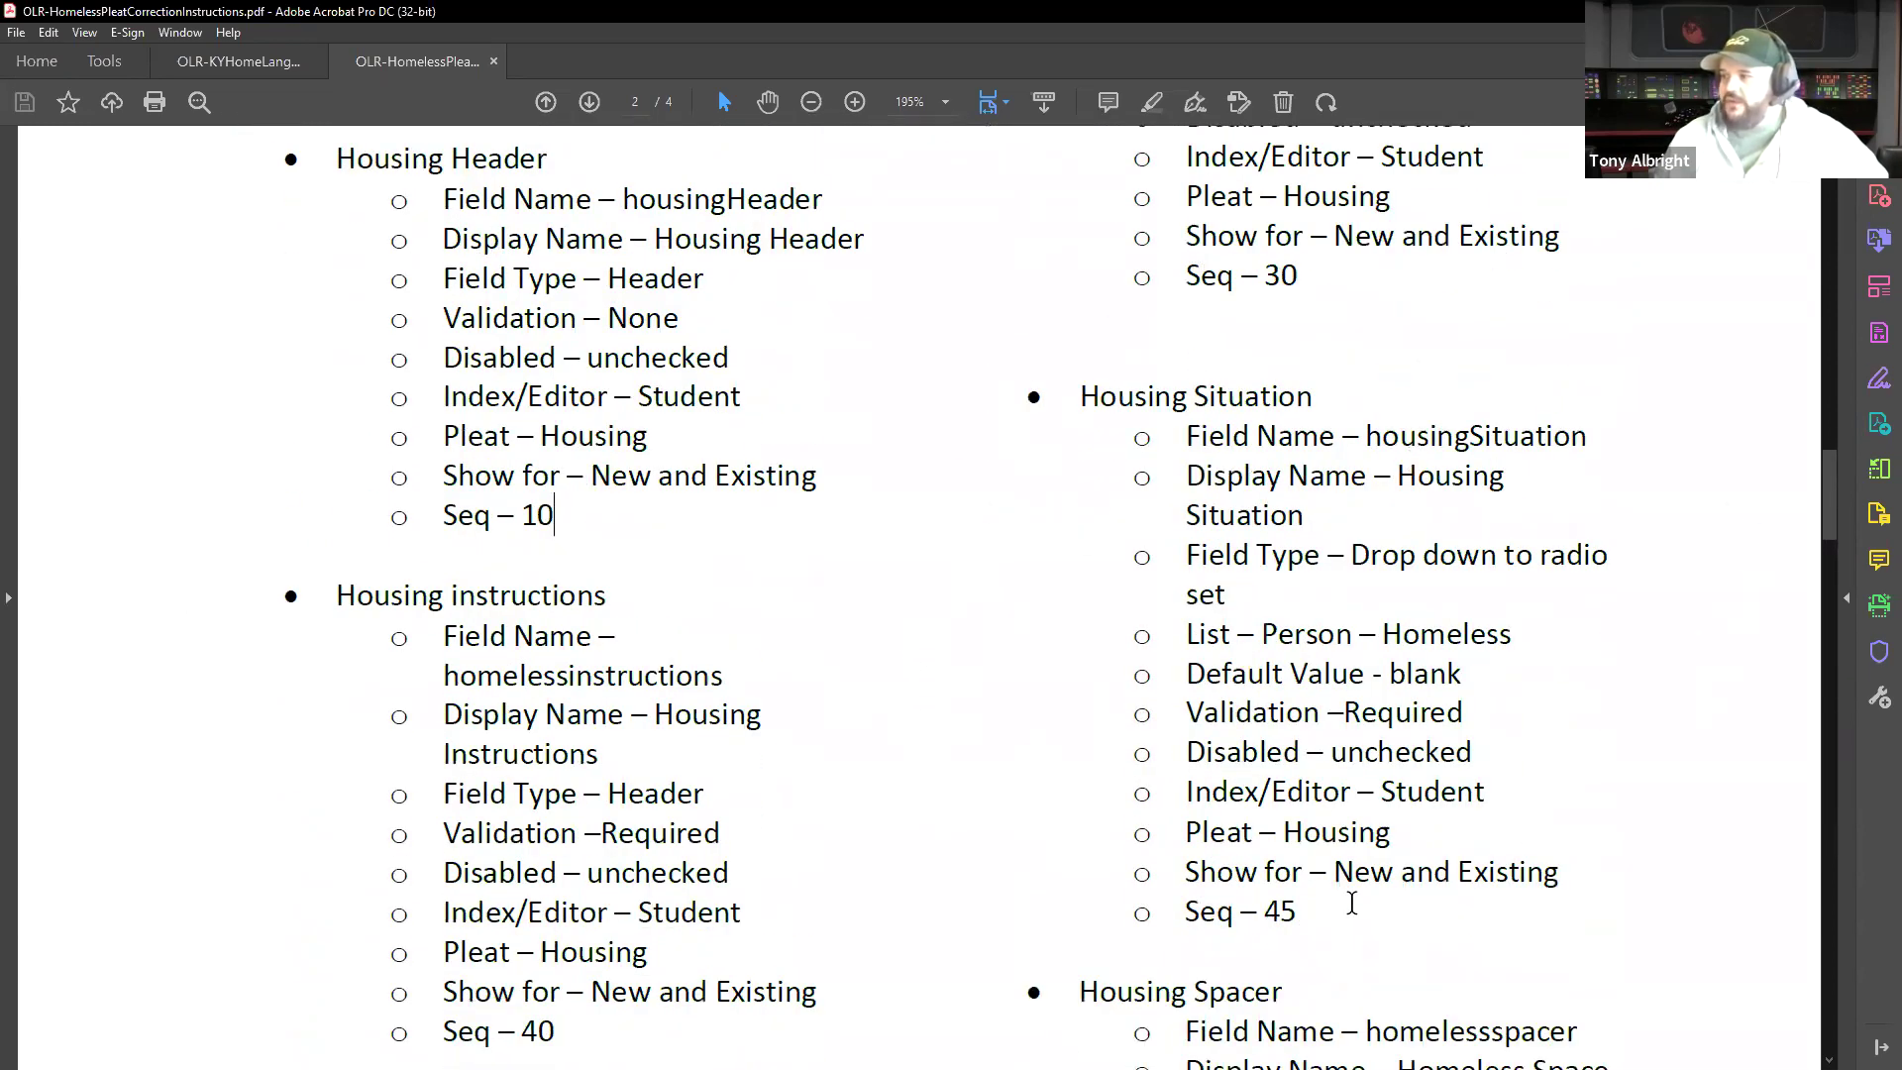
pyautogui.scroll(-2, 1184, 436)
pyautogui.scroll(-4, 1179, 438)
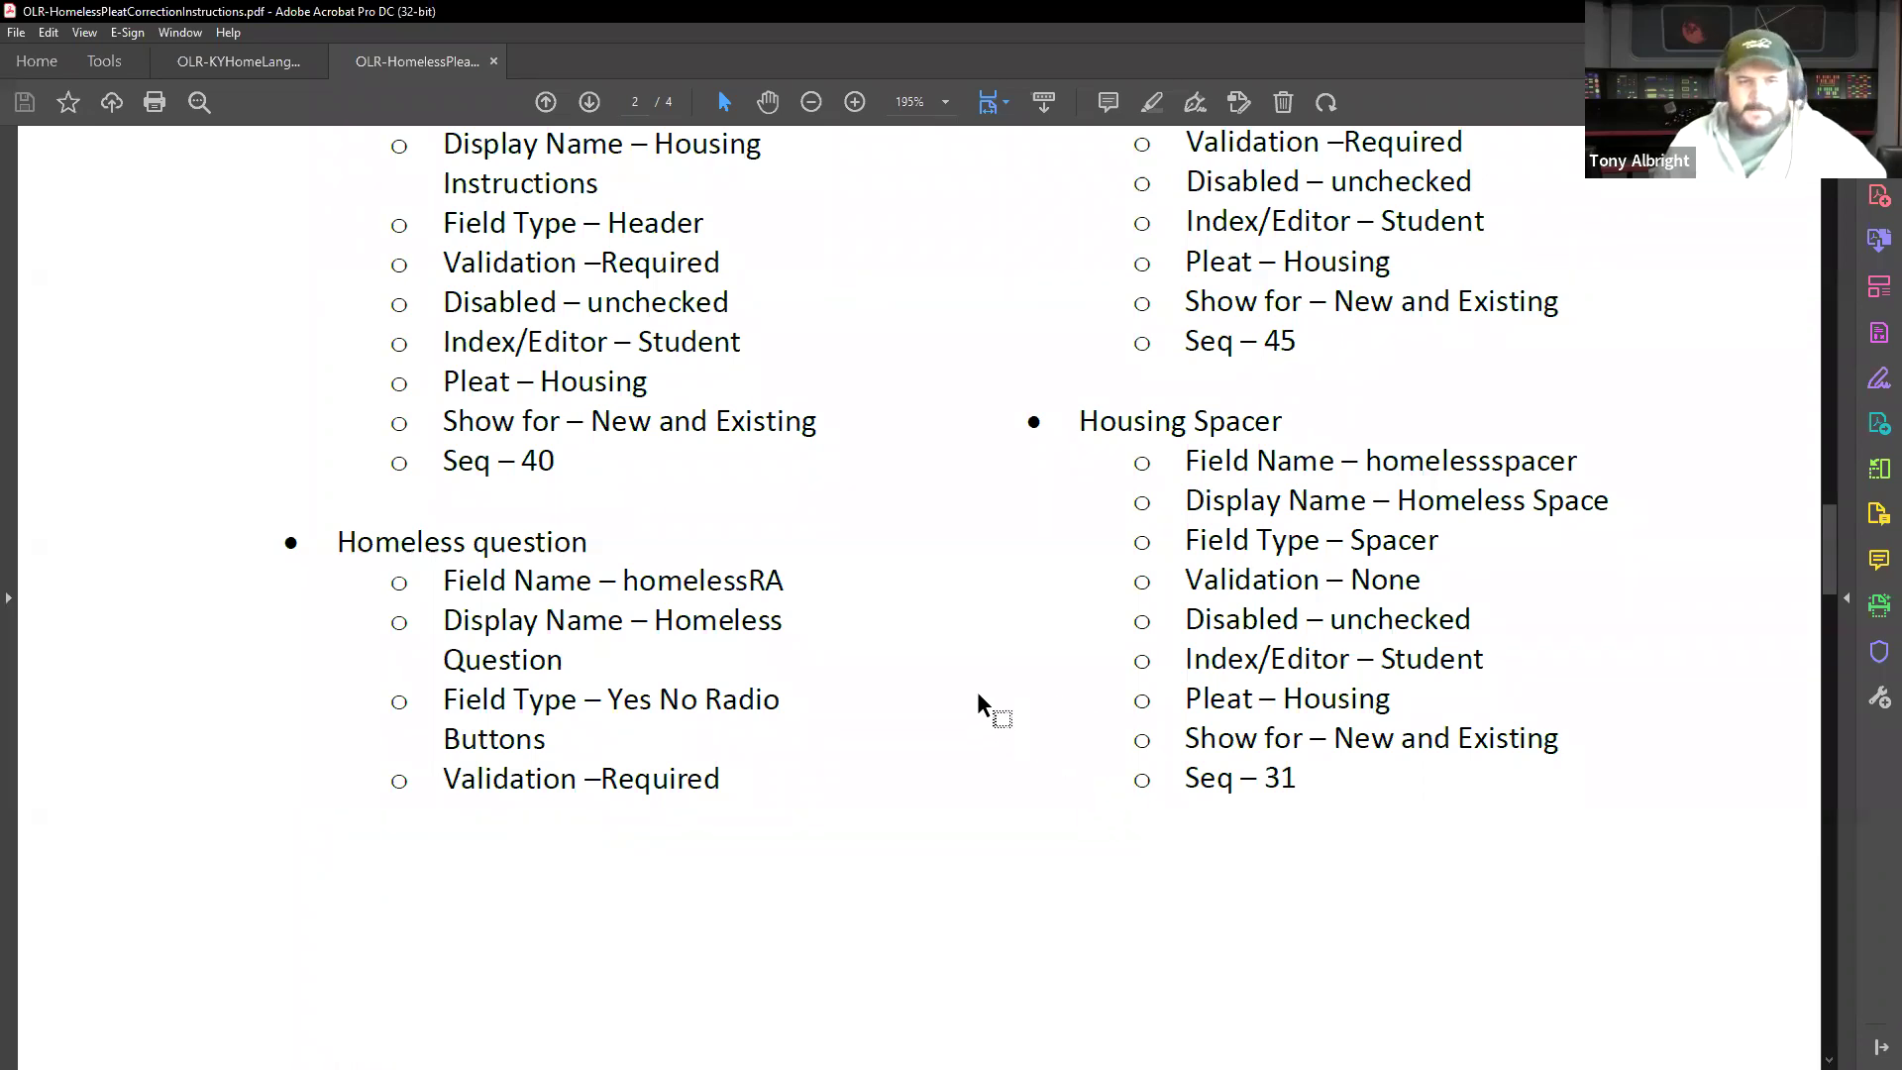
# Read the Step 2 instructions for creating or editing the Student > Housing fields in the Literals Bank.
pyautogui.scroll(-6, 977, 694)
pyautogui.scroll(-6, 1359, 685)
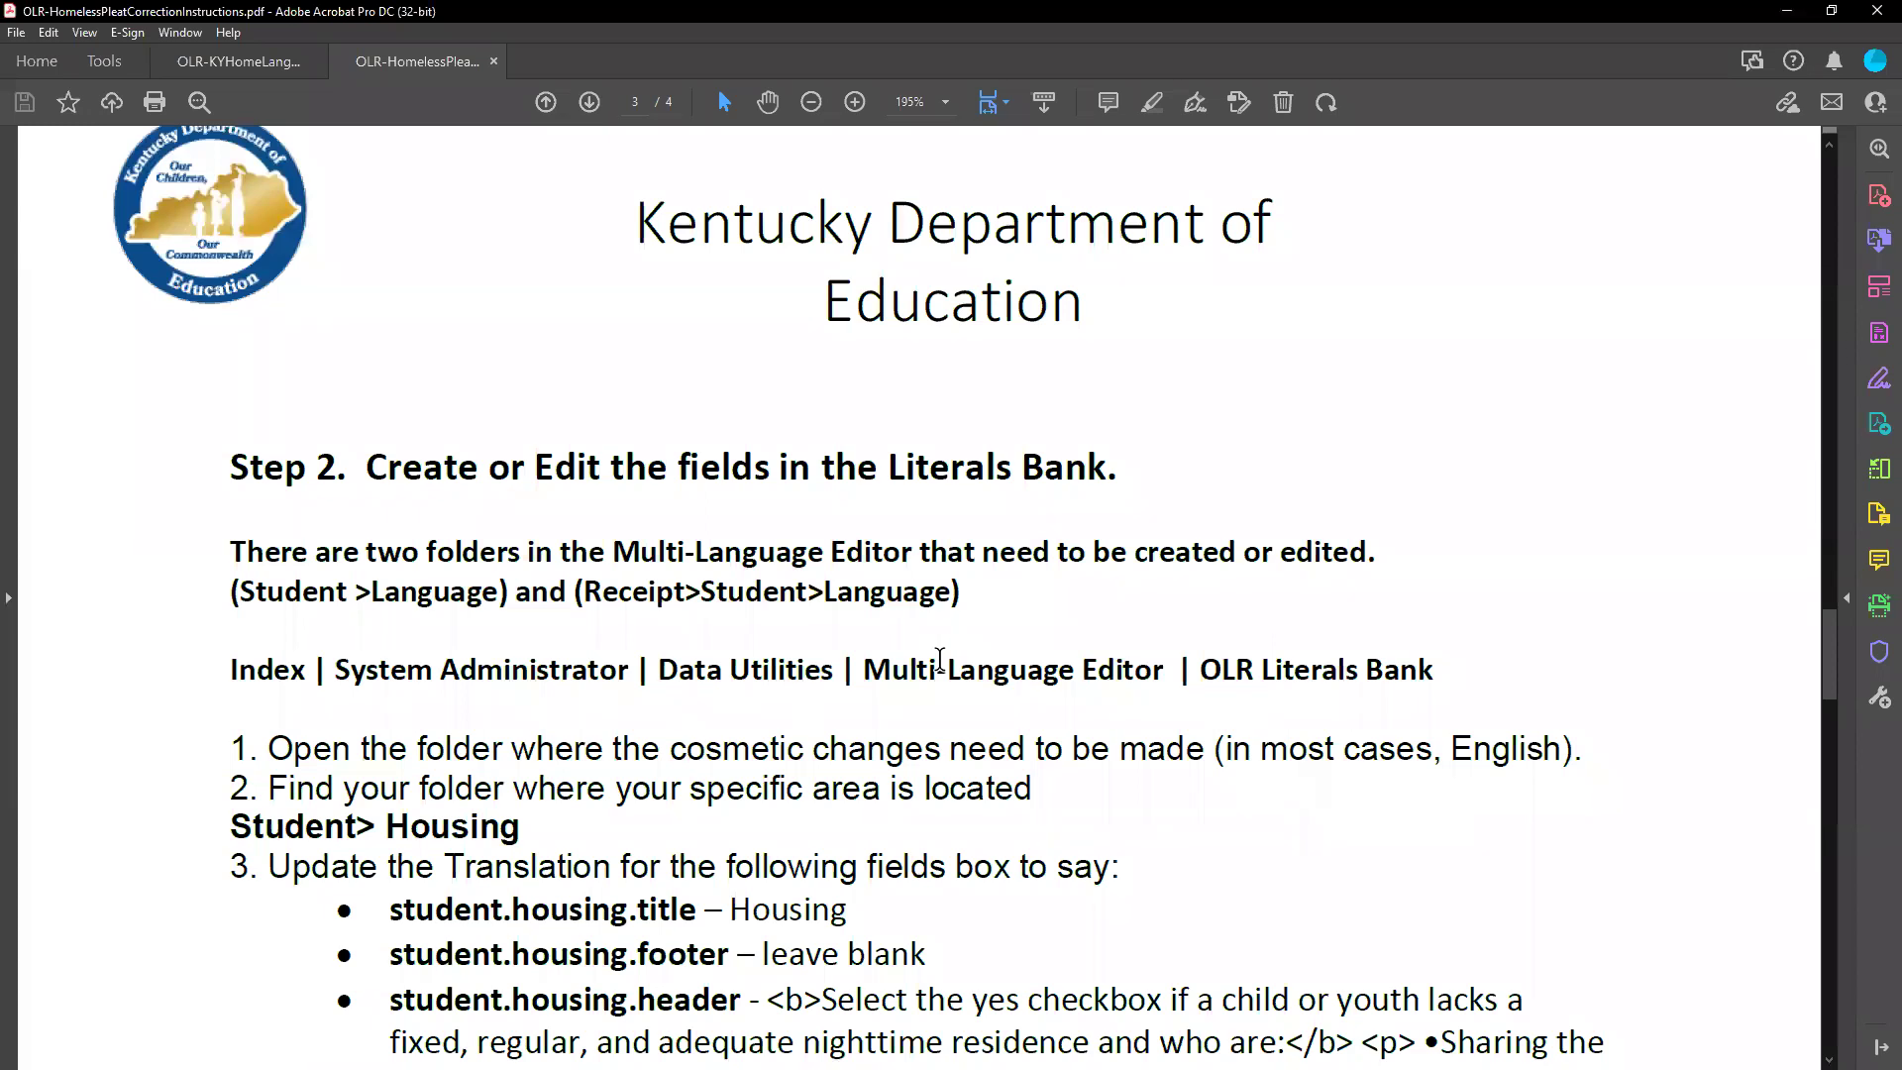
pyautogui.scroll(-1, 939, 660)
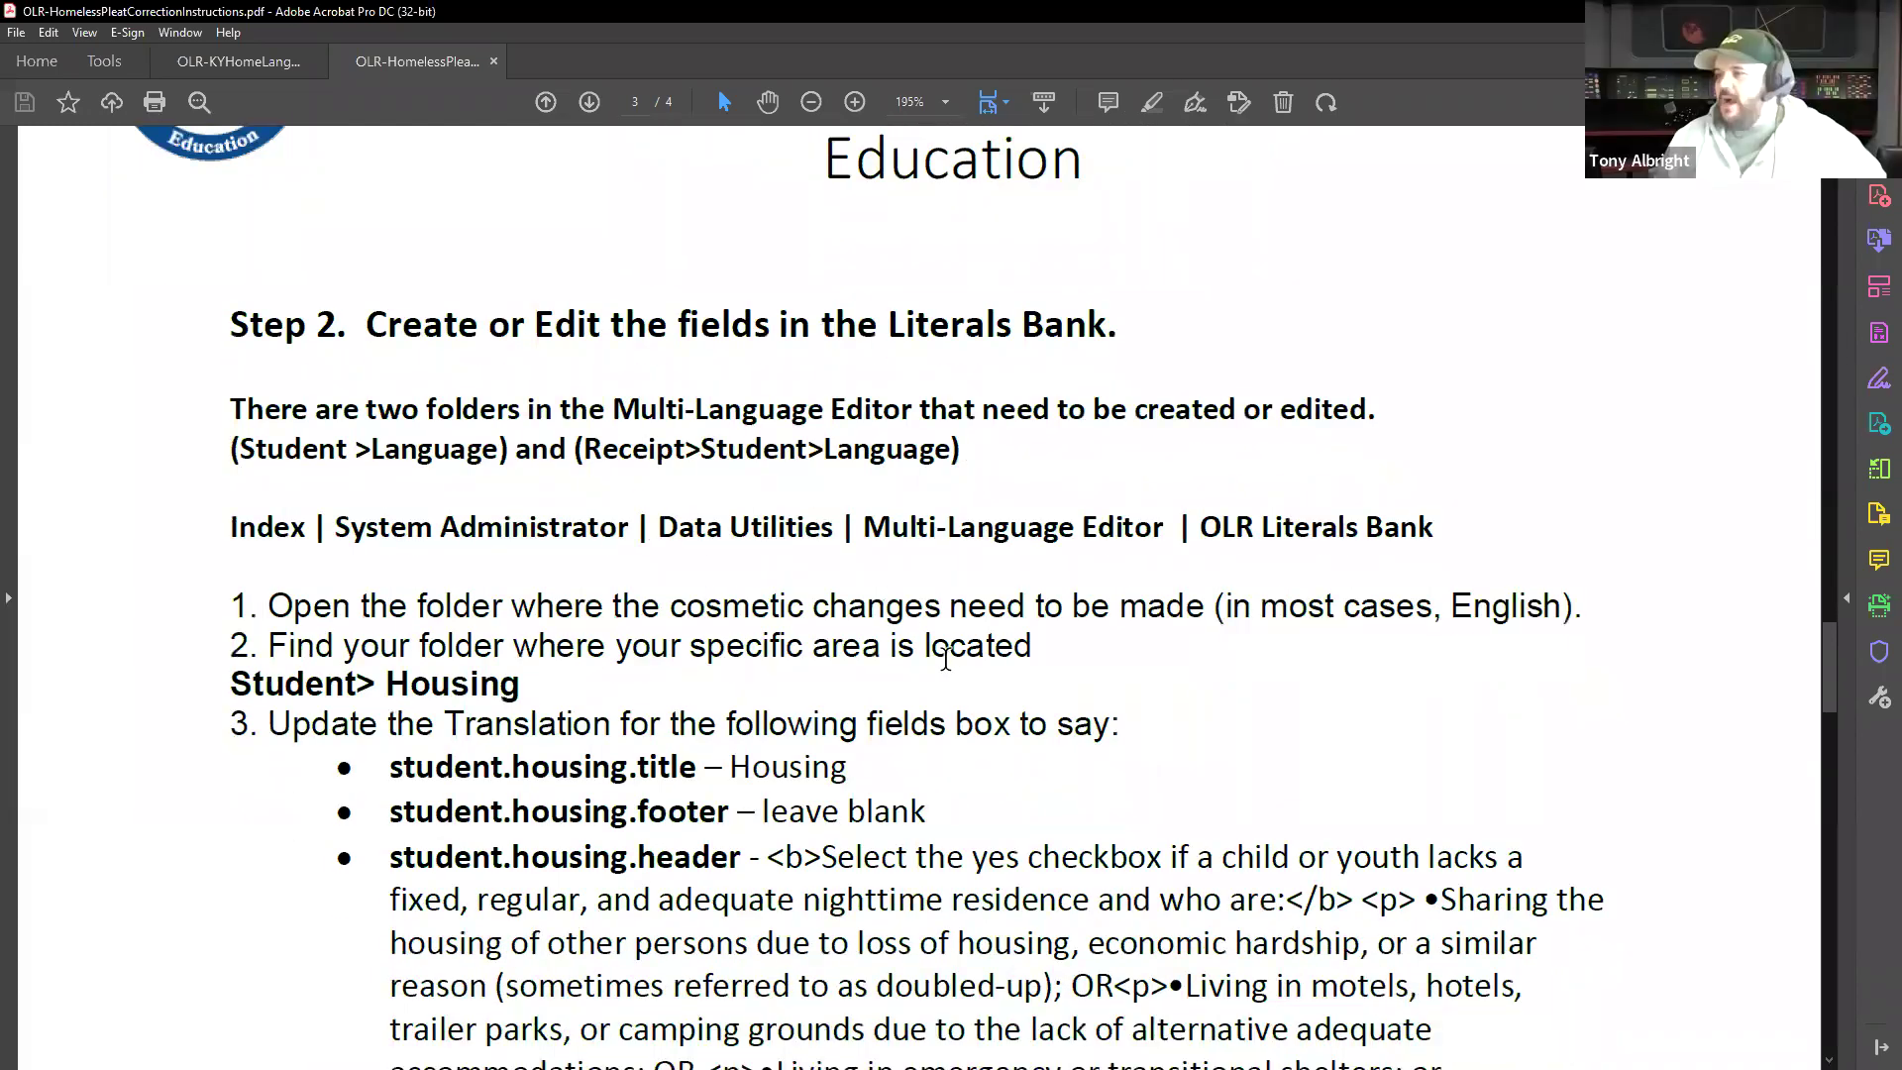
pyautogui.scroll(-1, 946, 659)
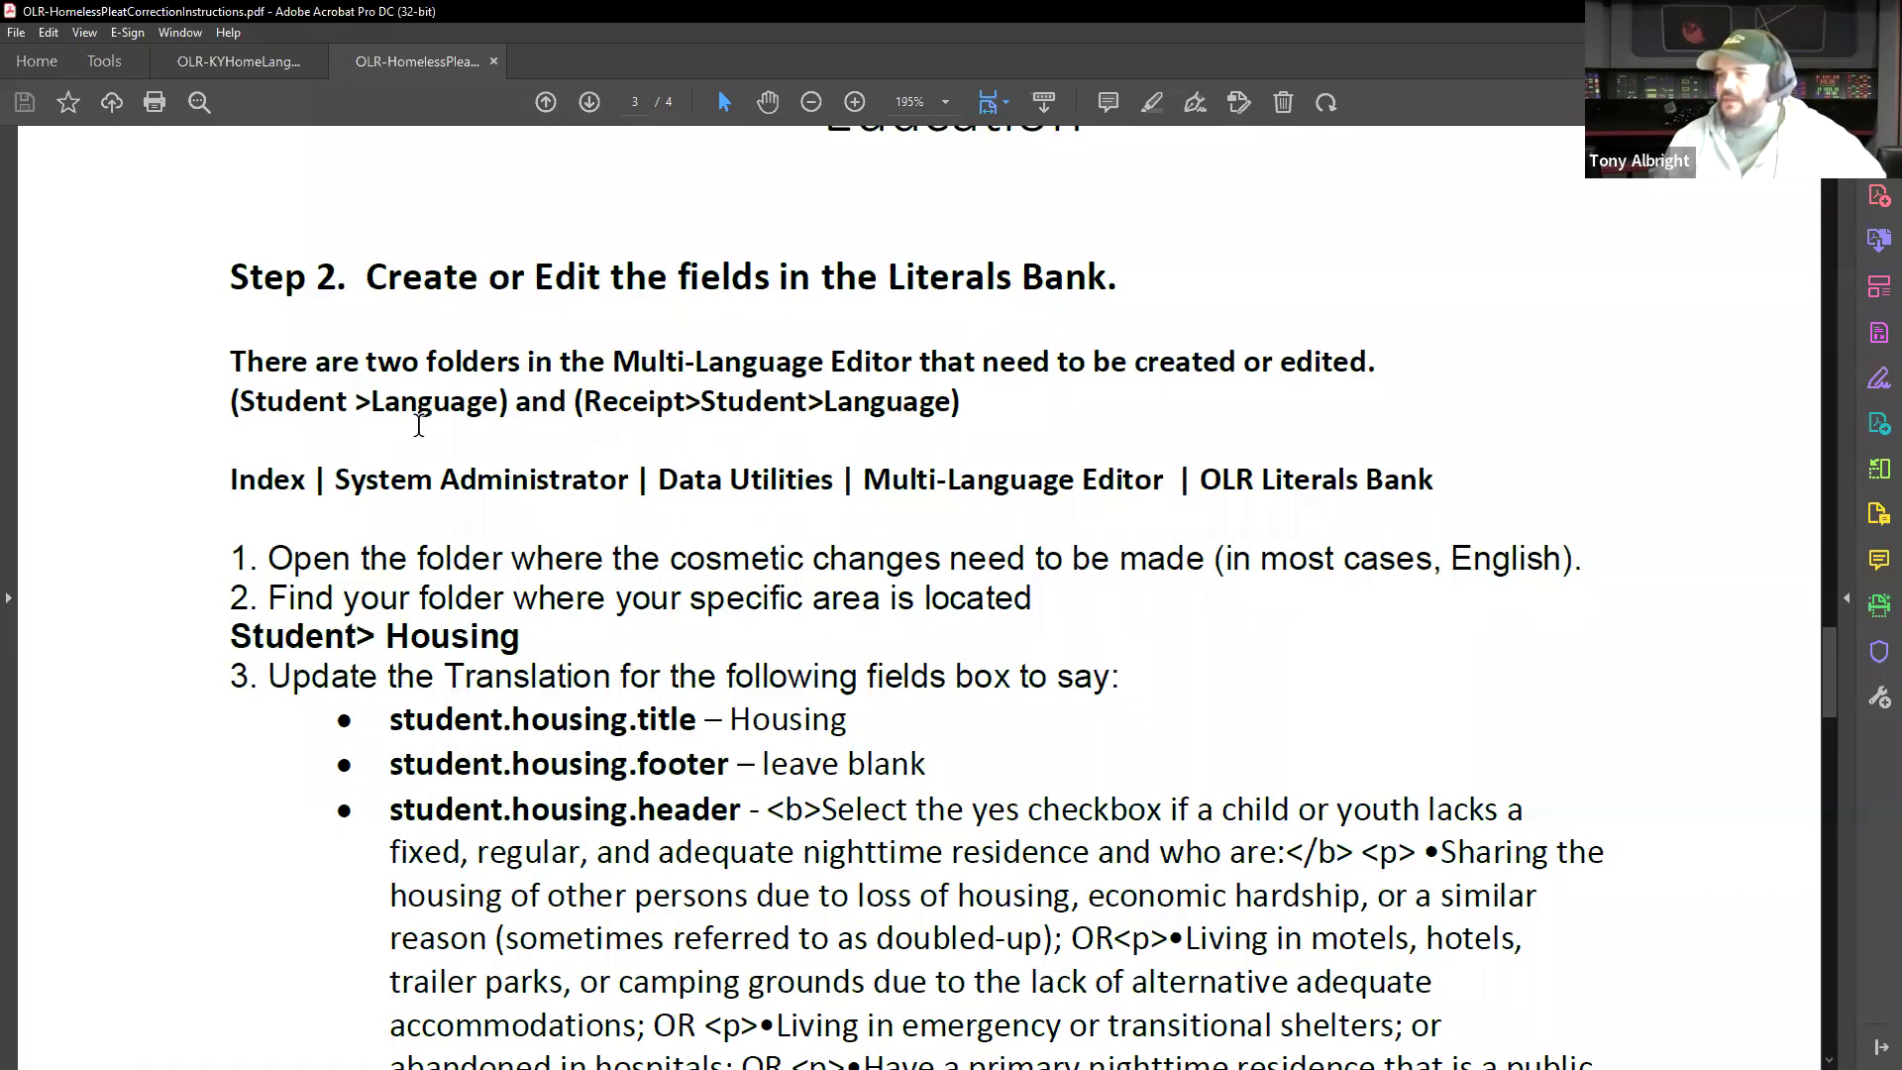
pyautogui.scroll(-4, 614, 416)
pyautogui.scroll(3, 614, 417)
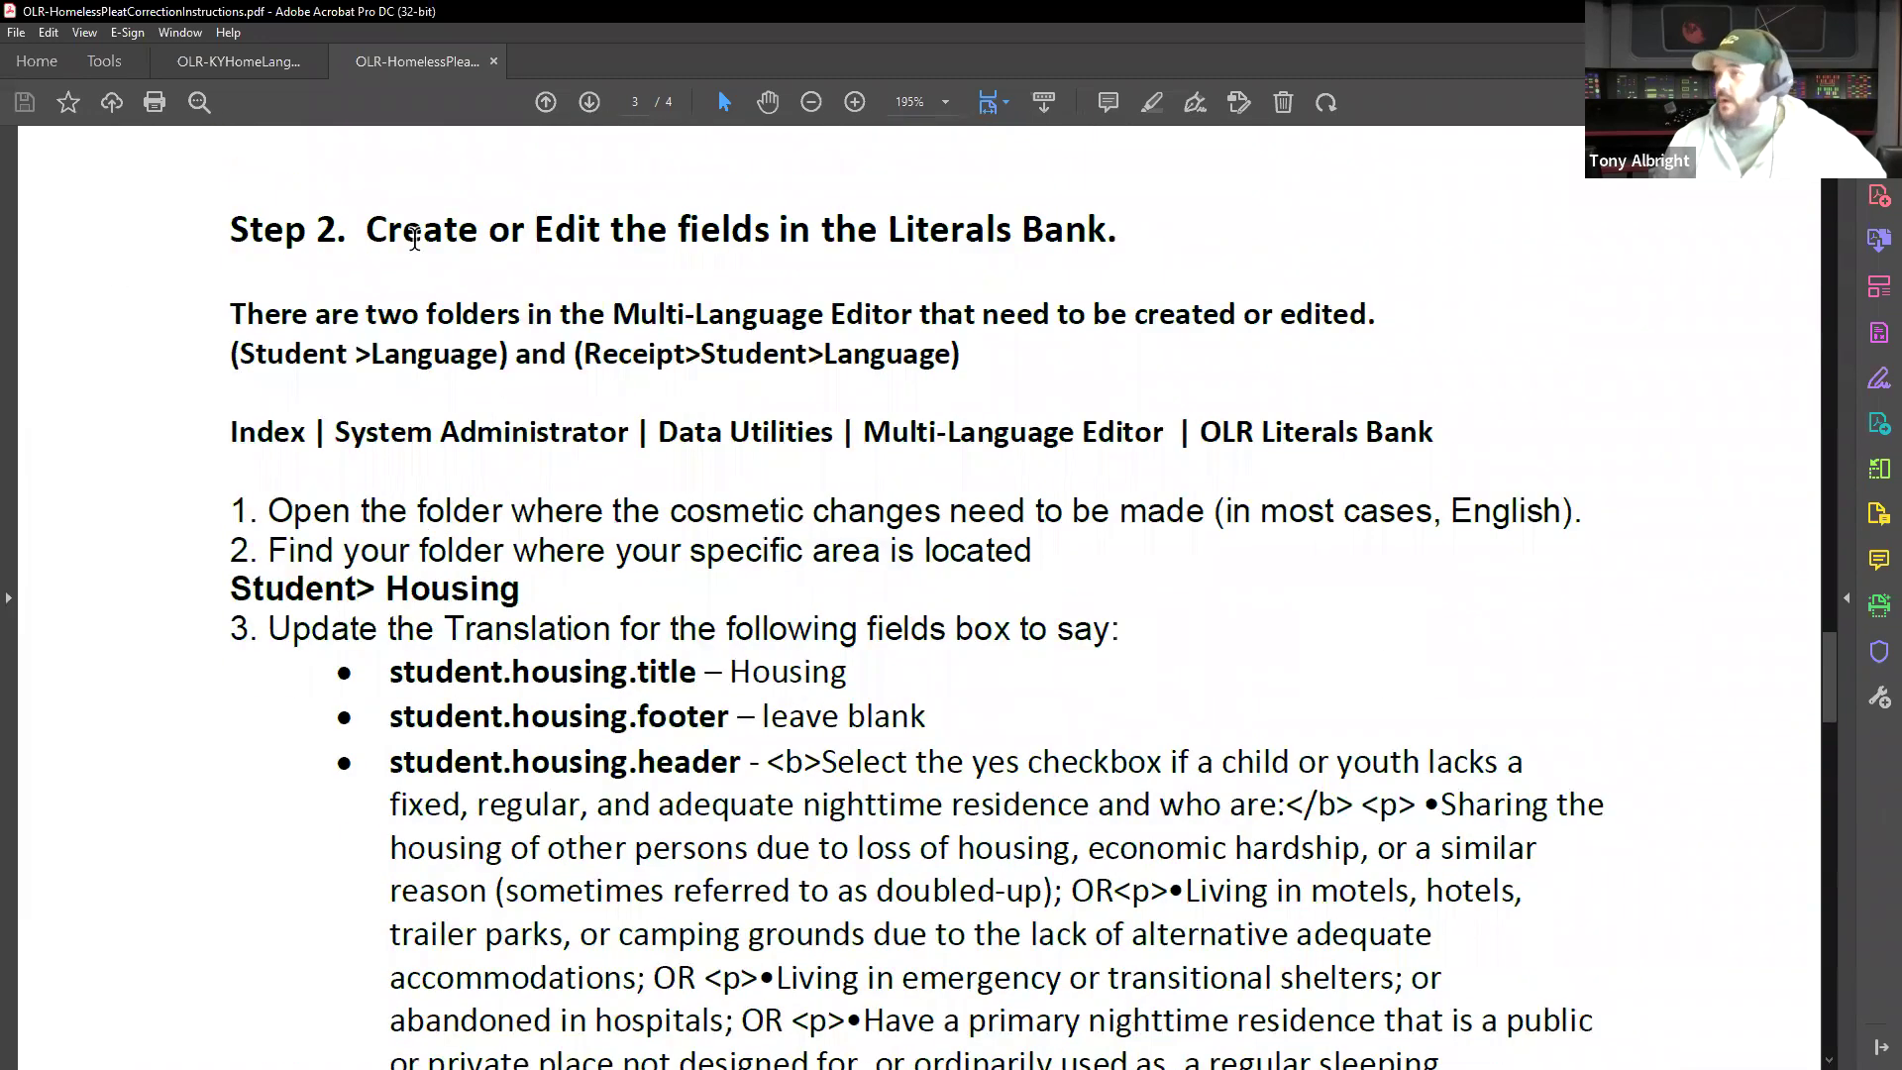
pyautogui.scroll(-2, 990, 466)
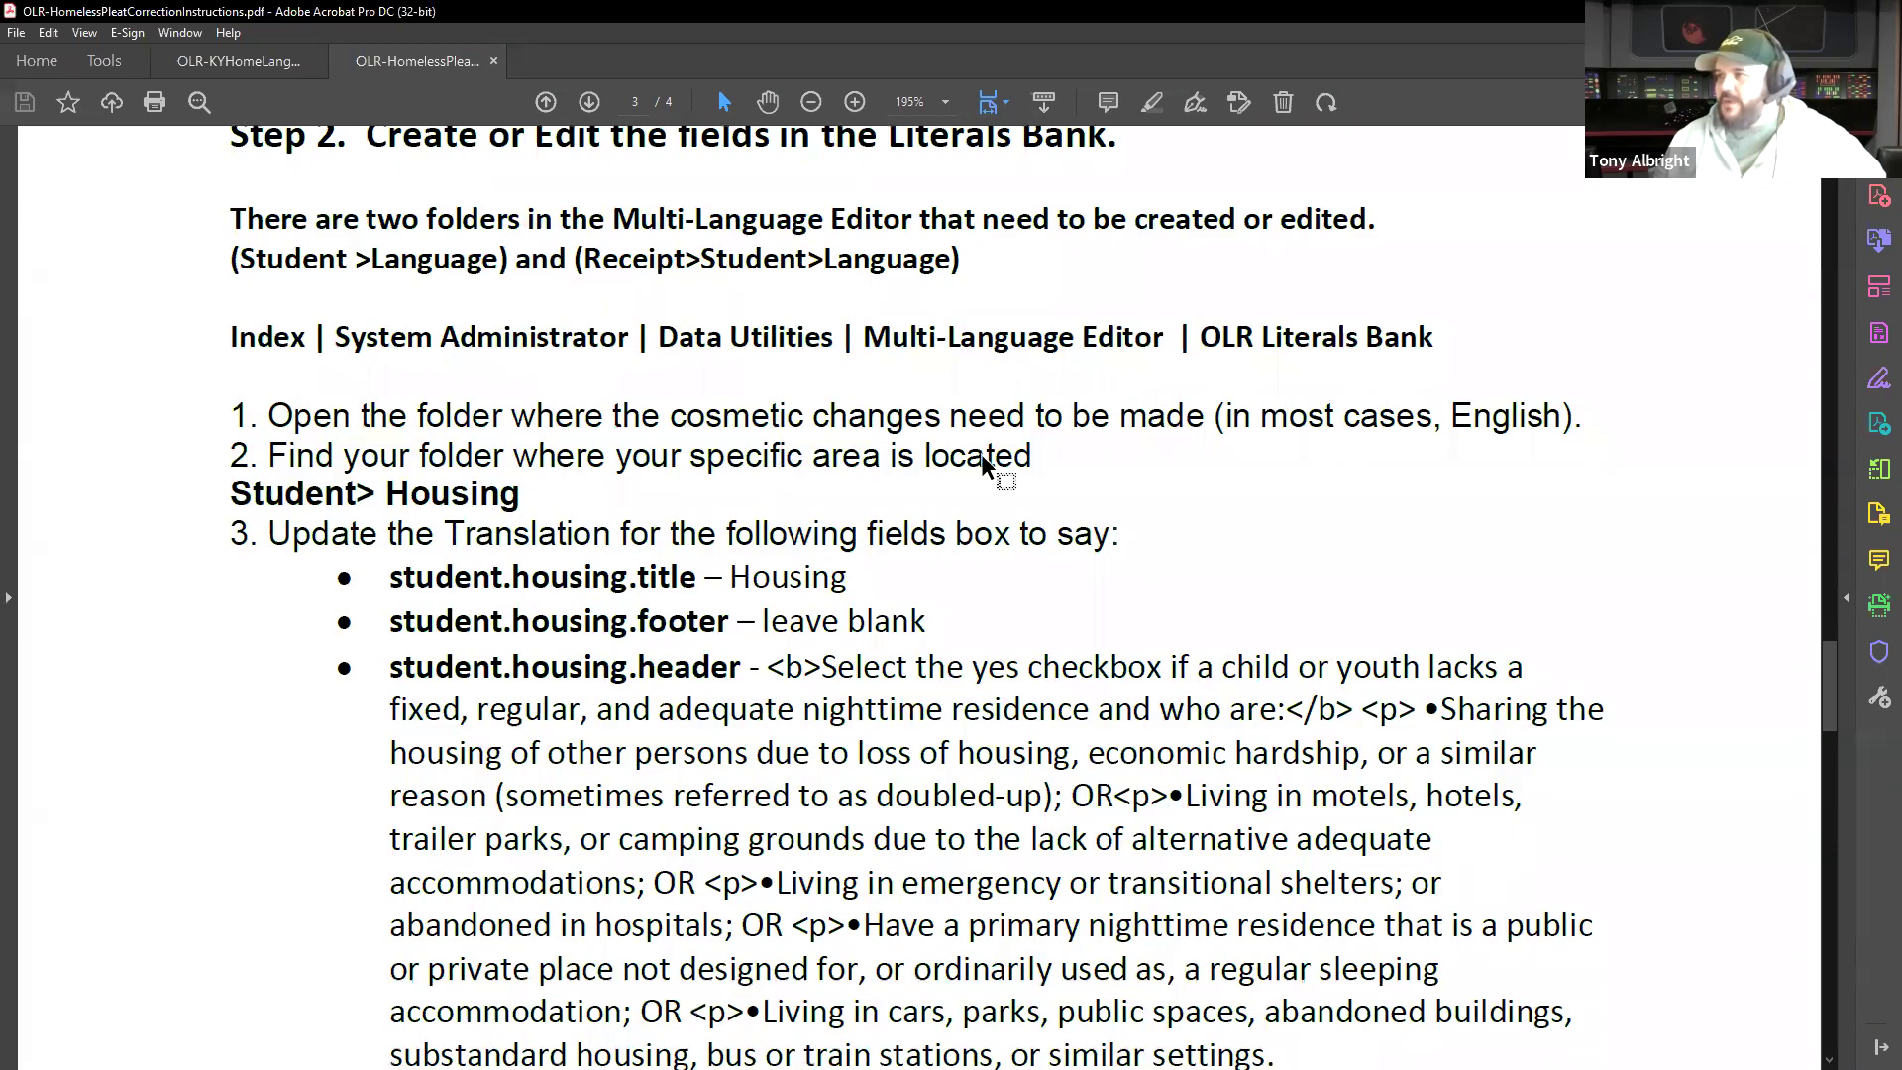
pyautogui.scroll(-2, 1268, 545)
pyautogui.scroll(-3, 1263, 536)
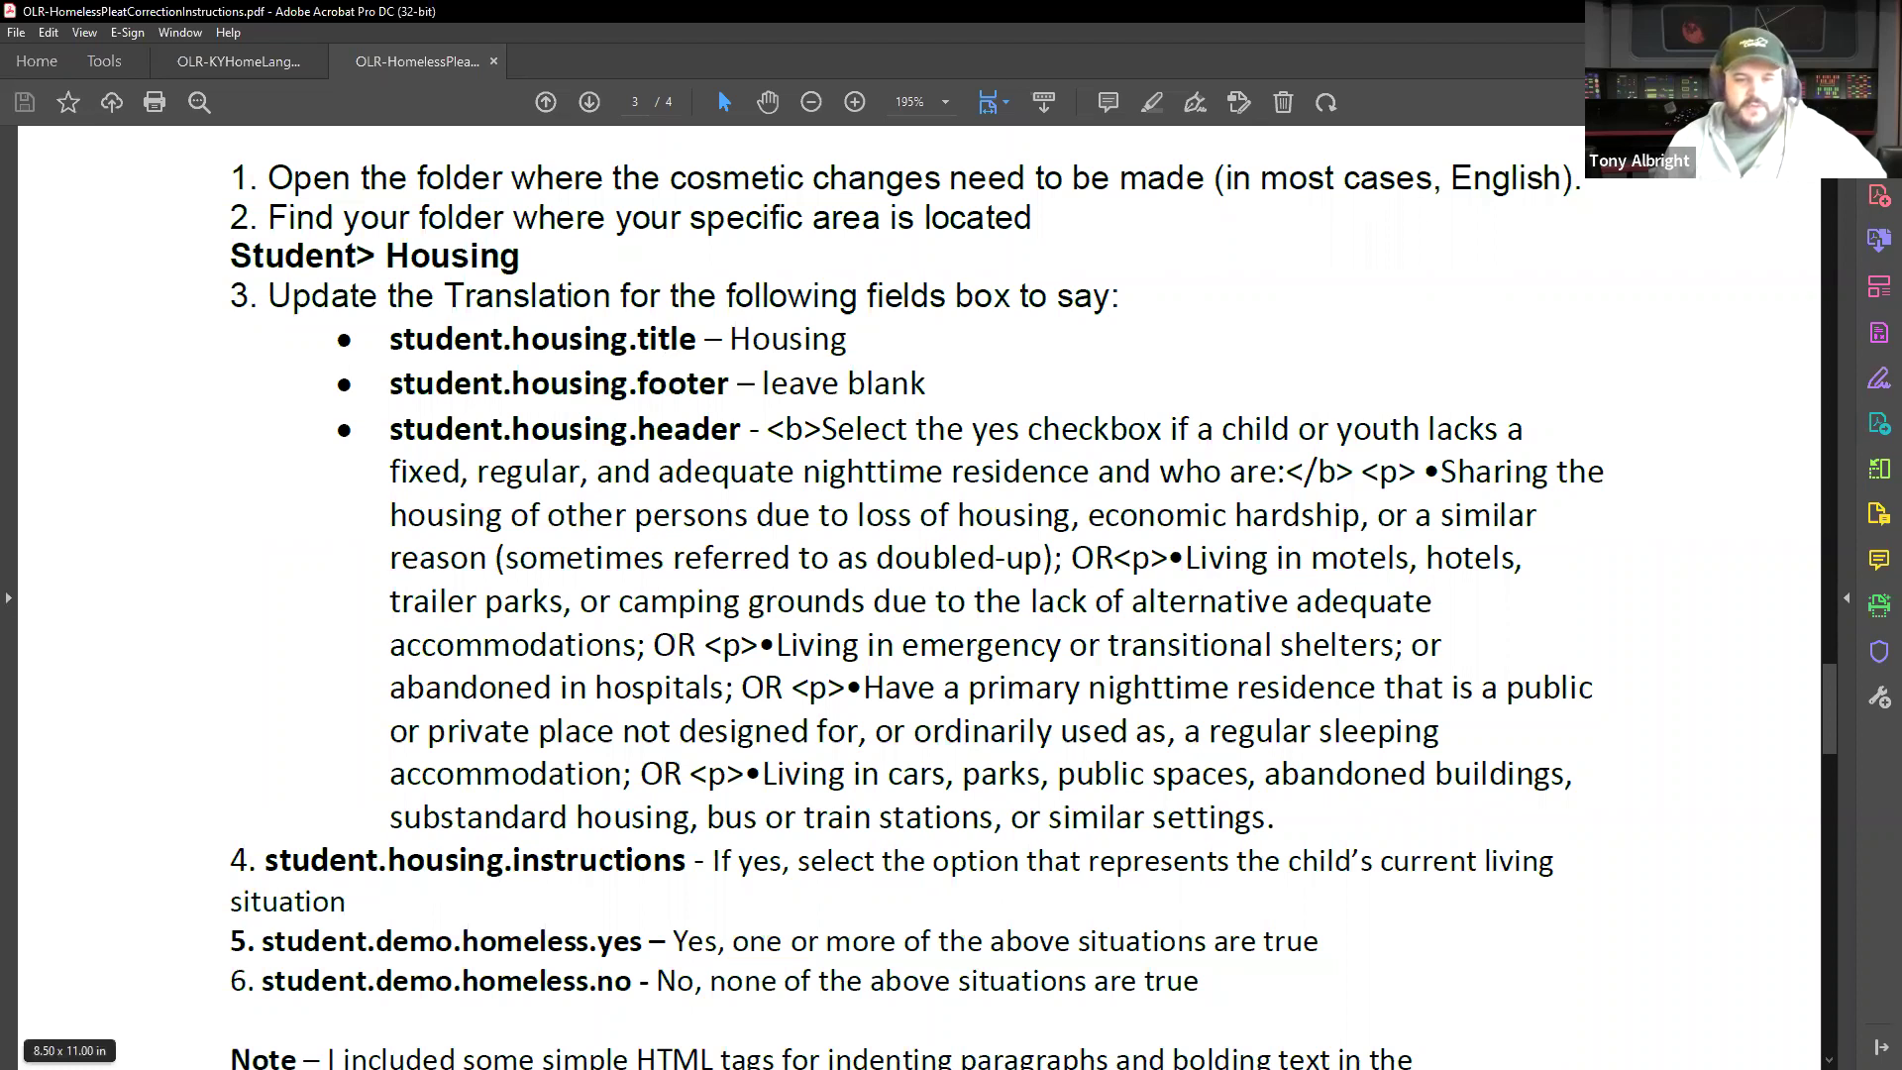
# Switch to Infinite Campus and open the OLR Literals Bank of the Multi-Language Editor under System Administration's Data Utilities.
pyautogui.hotkey('alt', 'Tab')
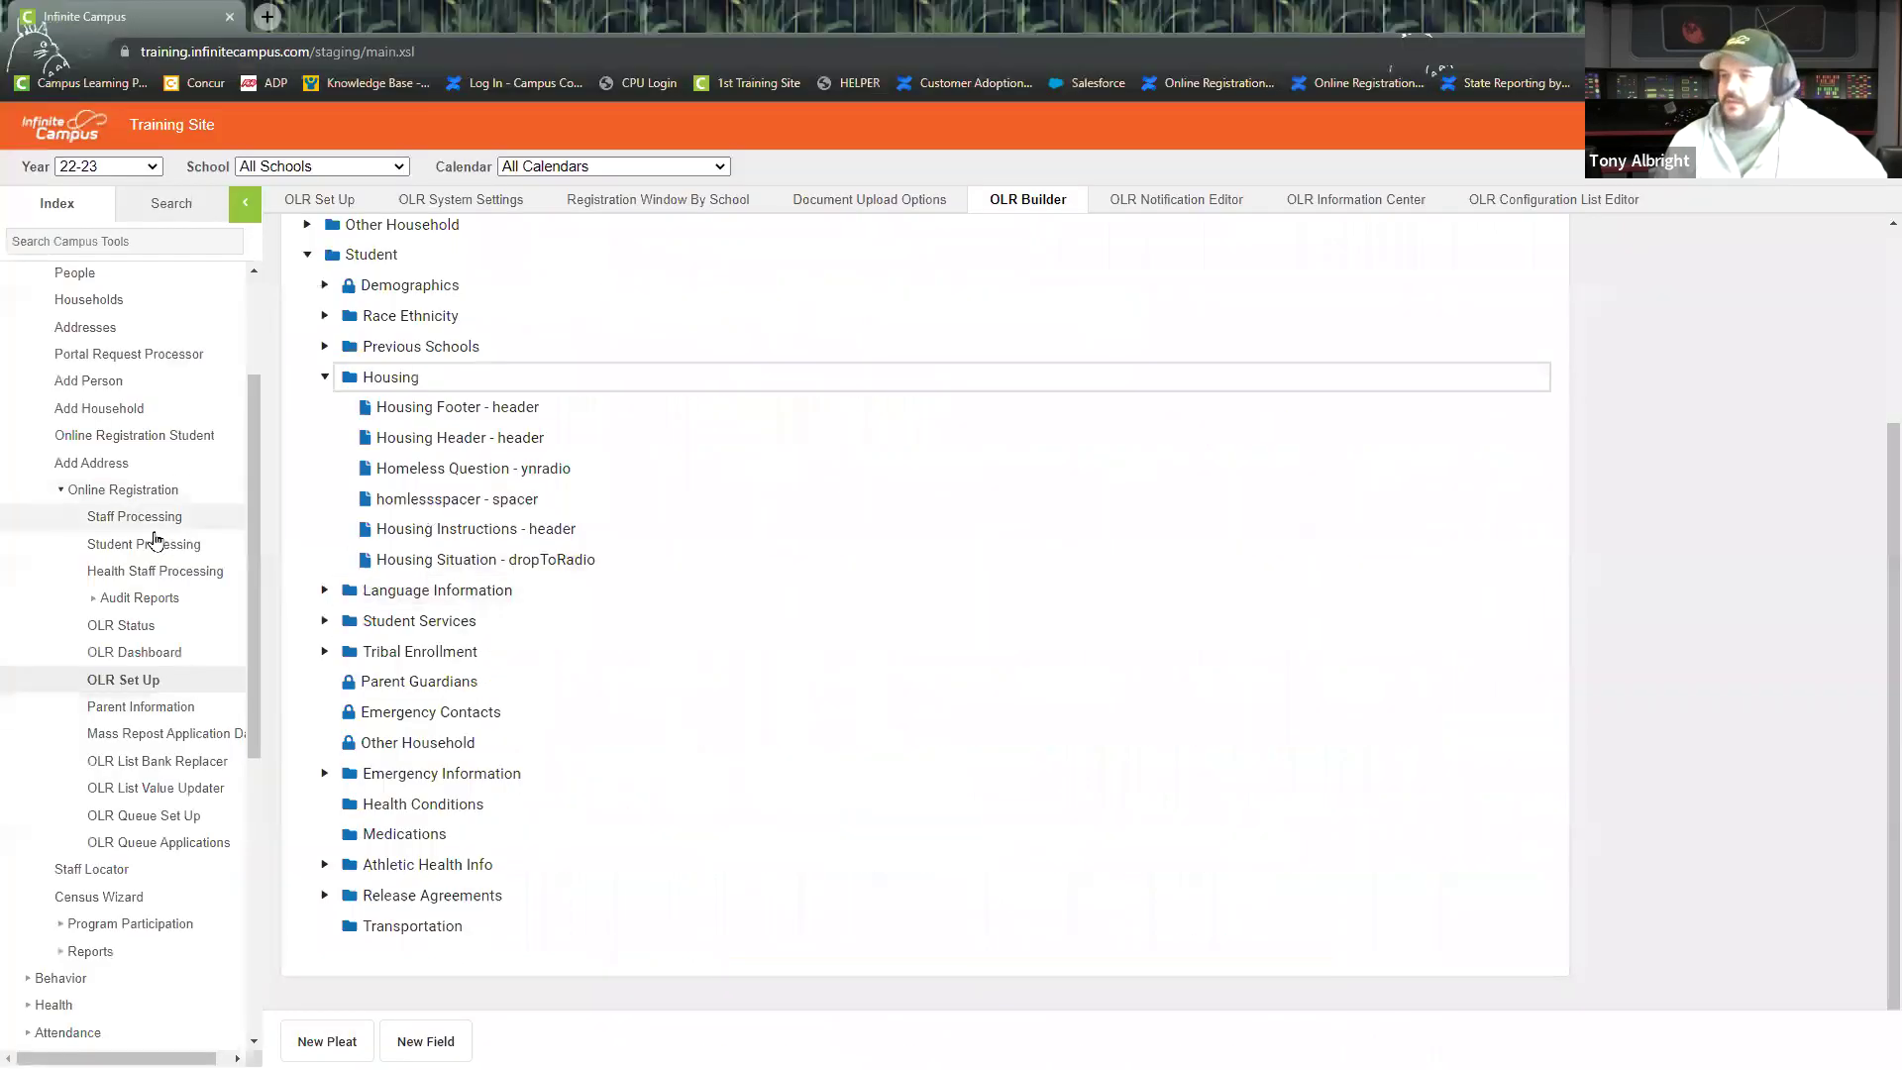
pyautogui.scroll(-4, 152, 512)
pyautogui.scroll(-2, 152, 513)
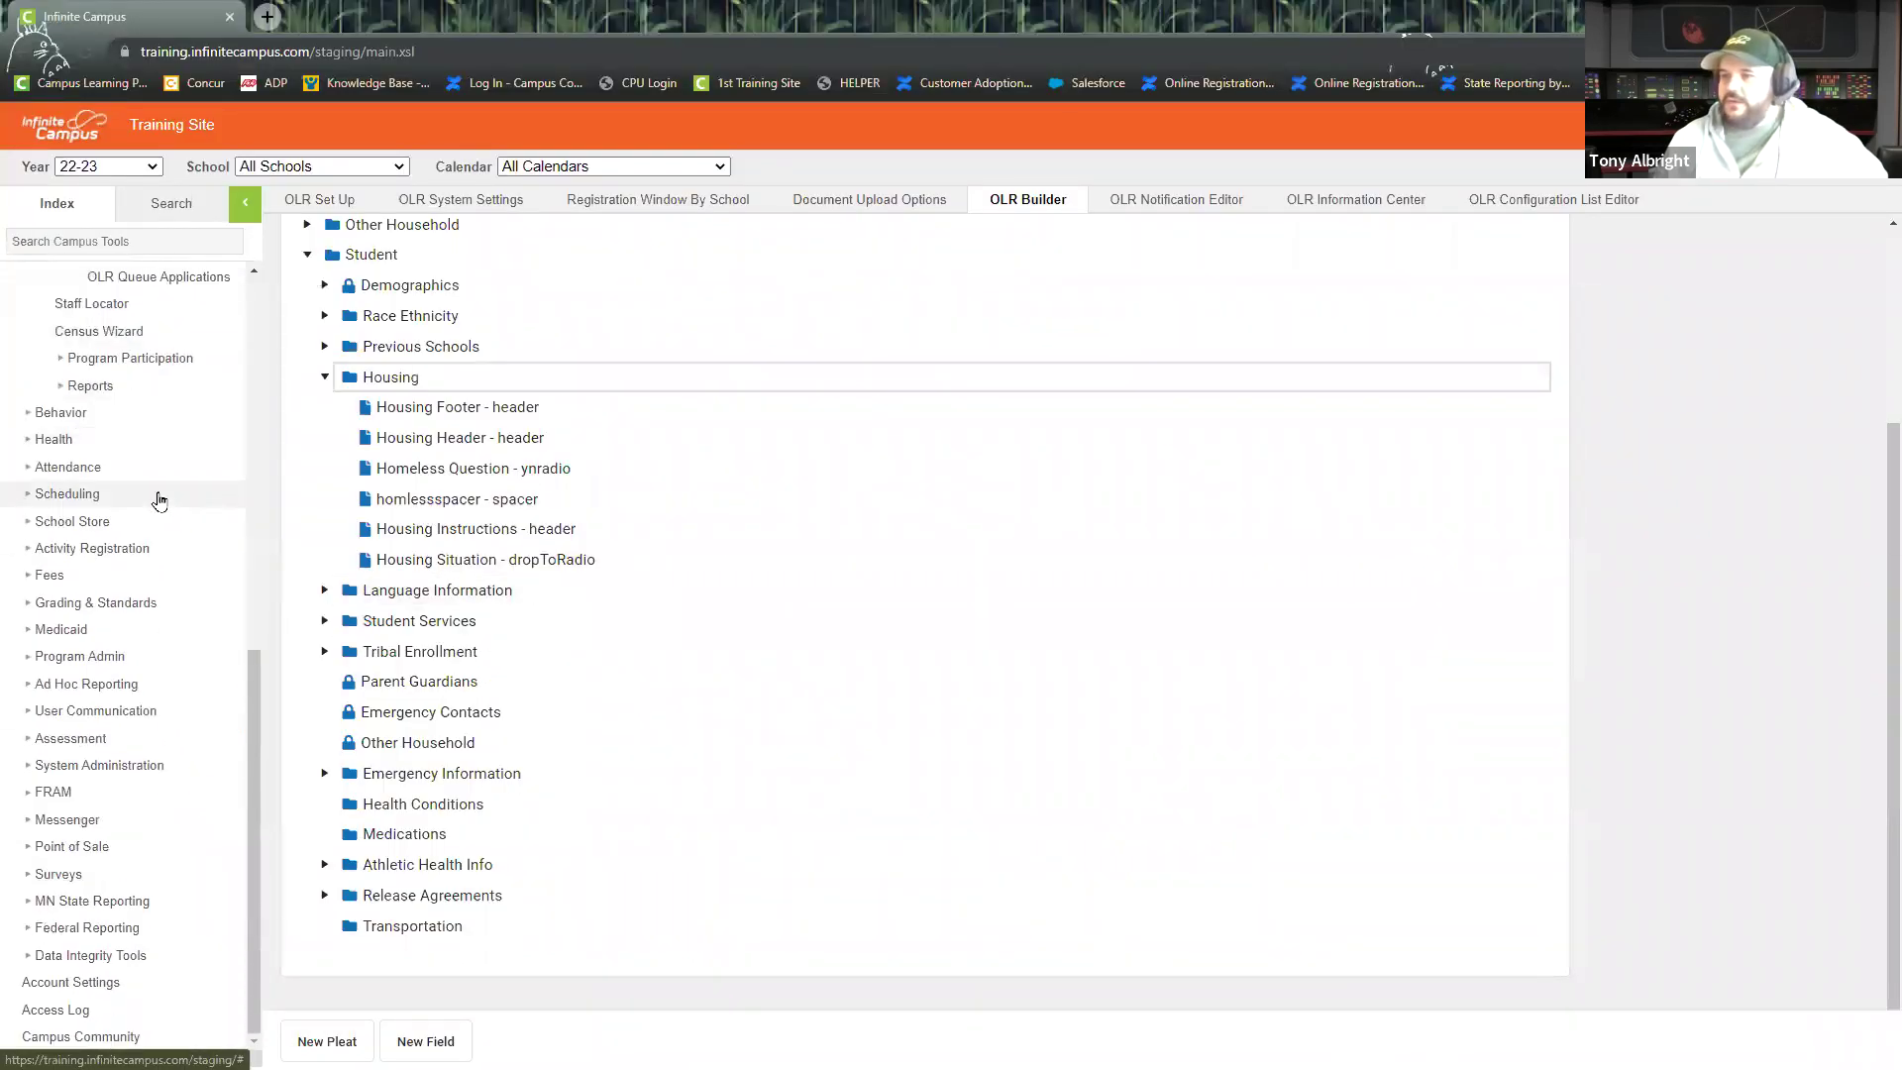
pyautogui.click(94, 764)
pyautogui.scroll(-4, 121, 745)
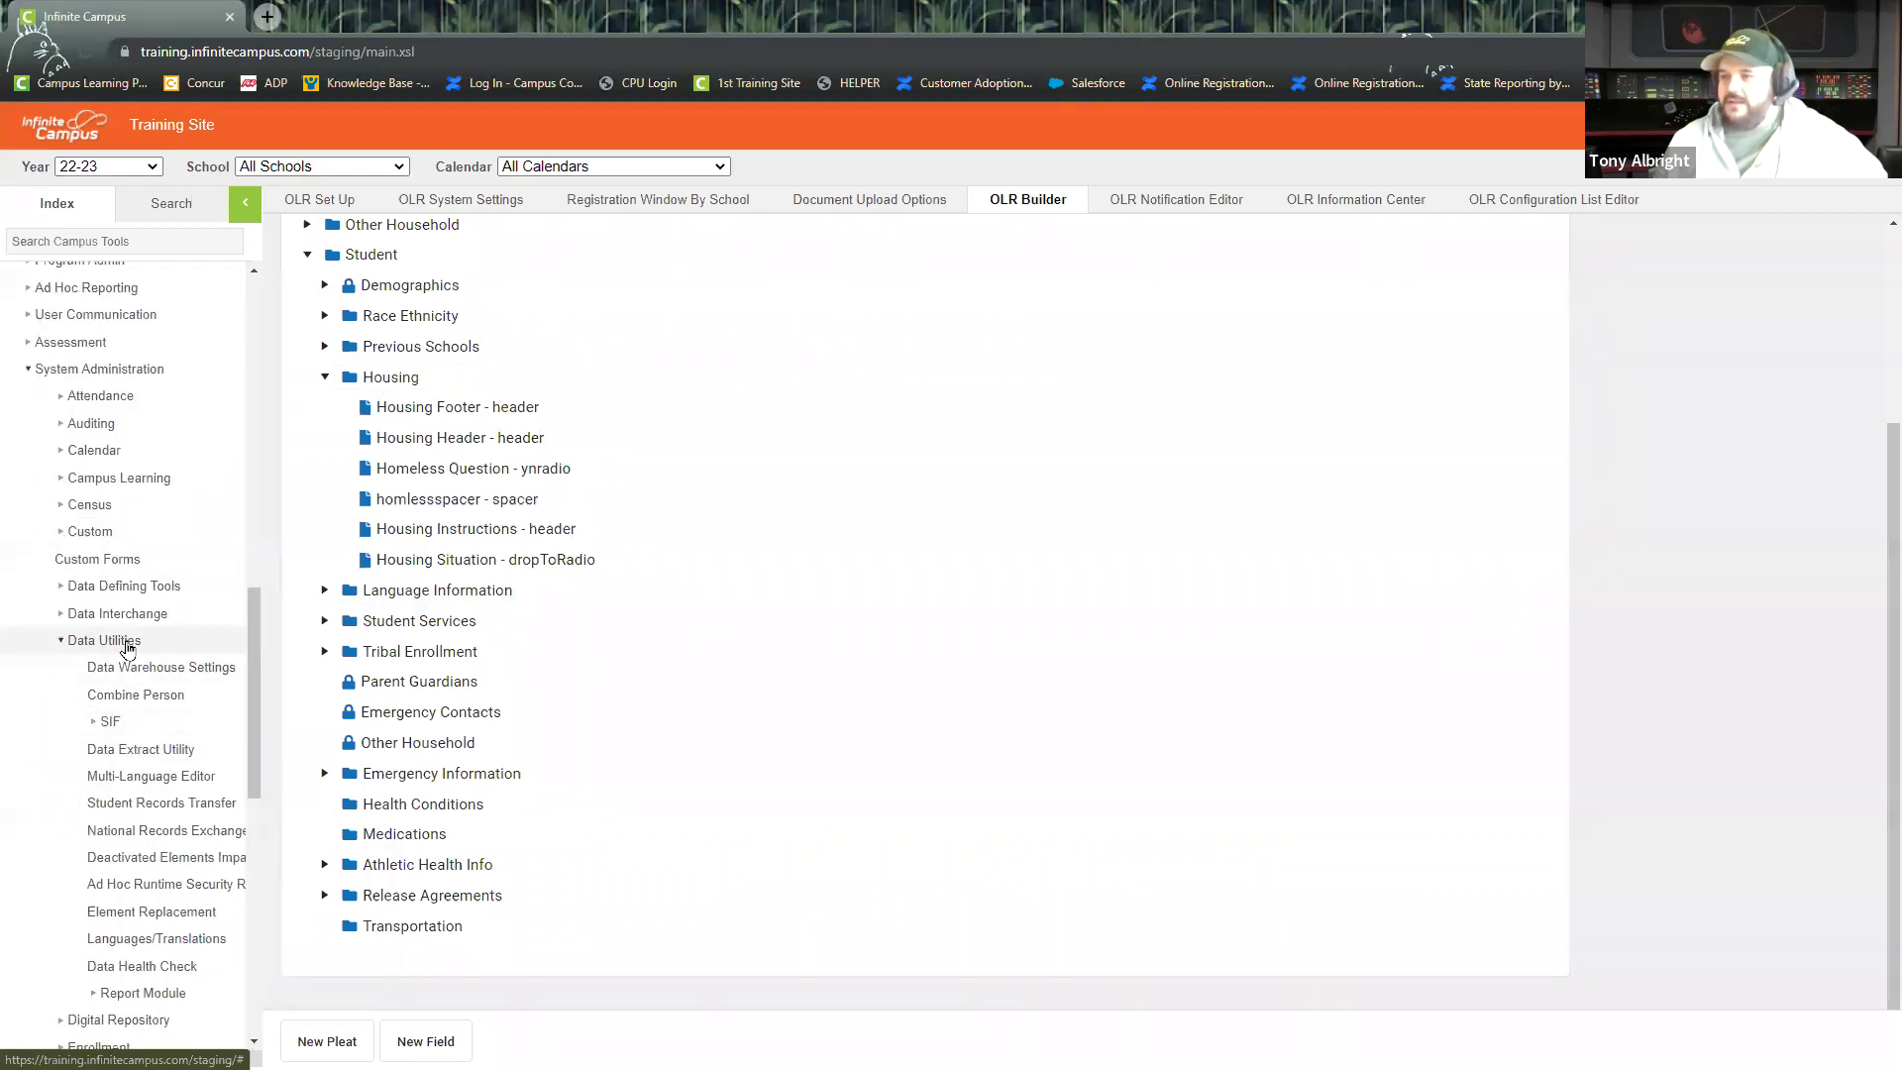
pyautogui.click(151, 776)
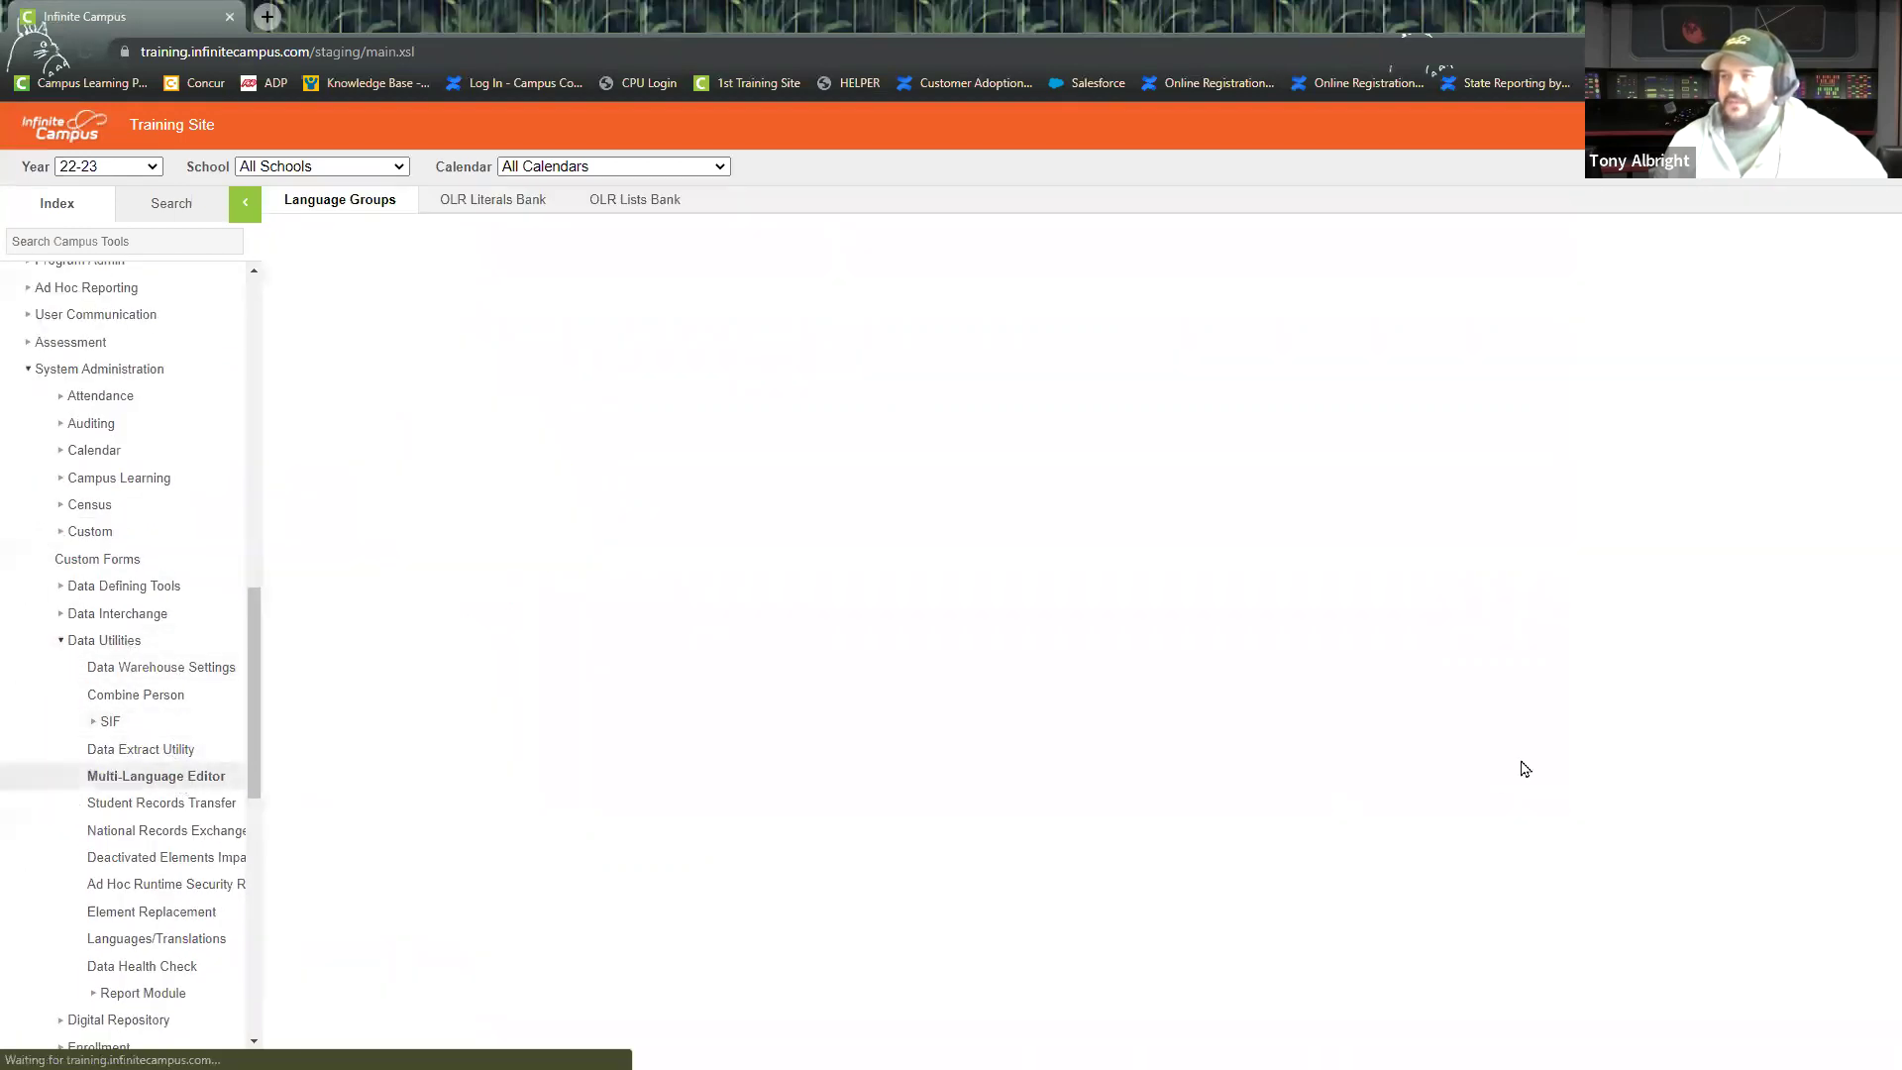
pyautogui.click(536, 203)
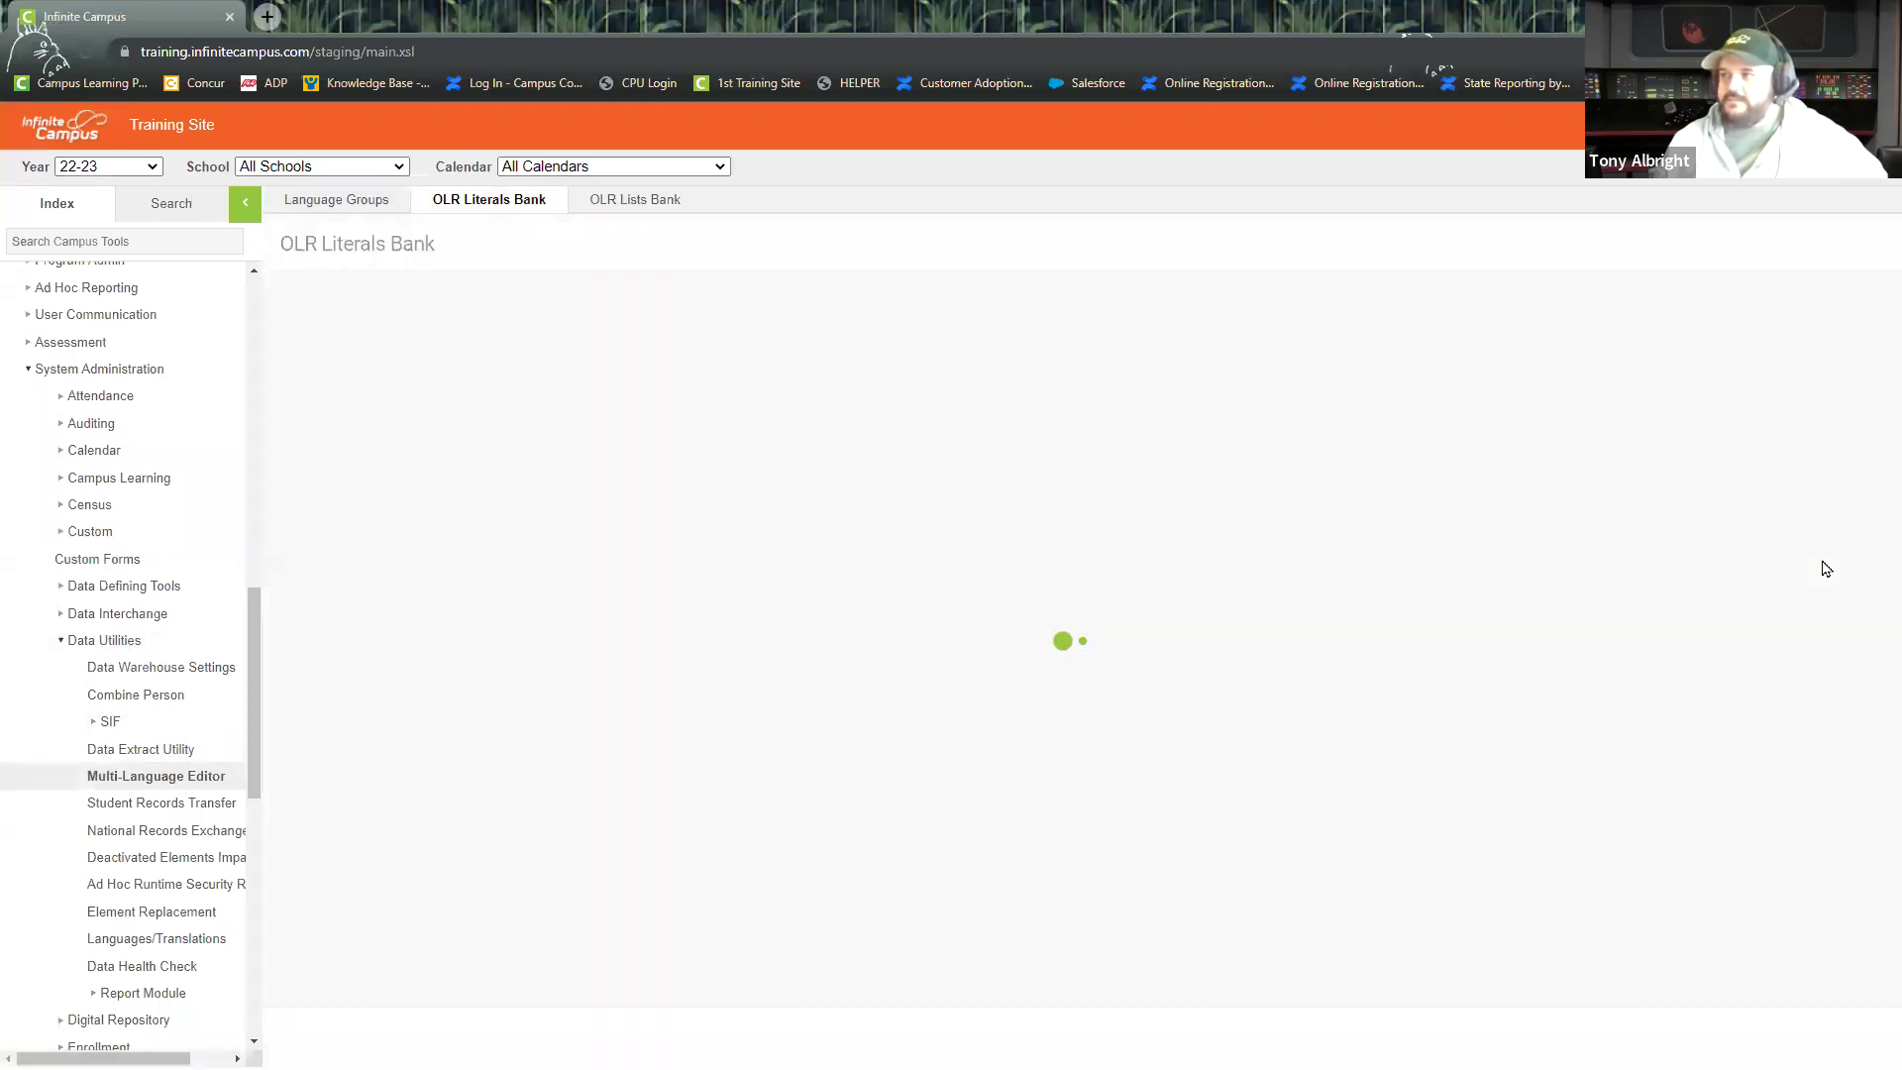
# Load the Student > Housing category of the OLR Literals Bank and review its translations, including the full student.housing.header text.
pyautogui.click(1170, 353)
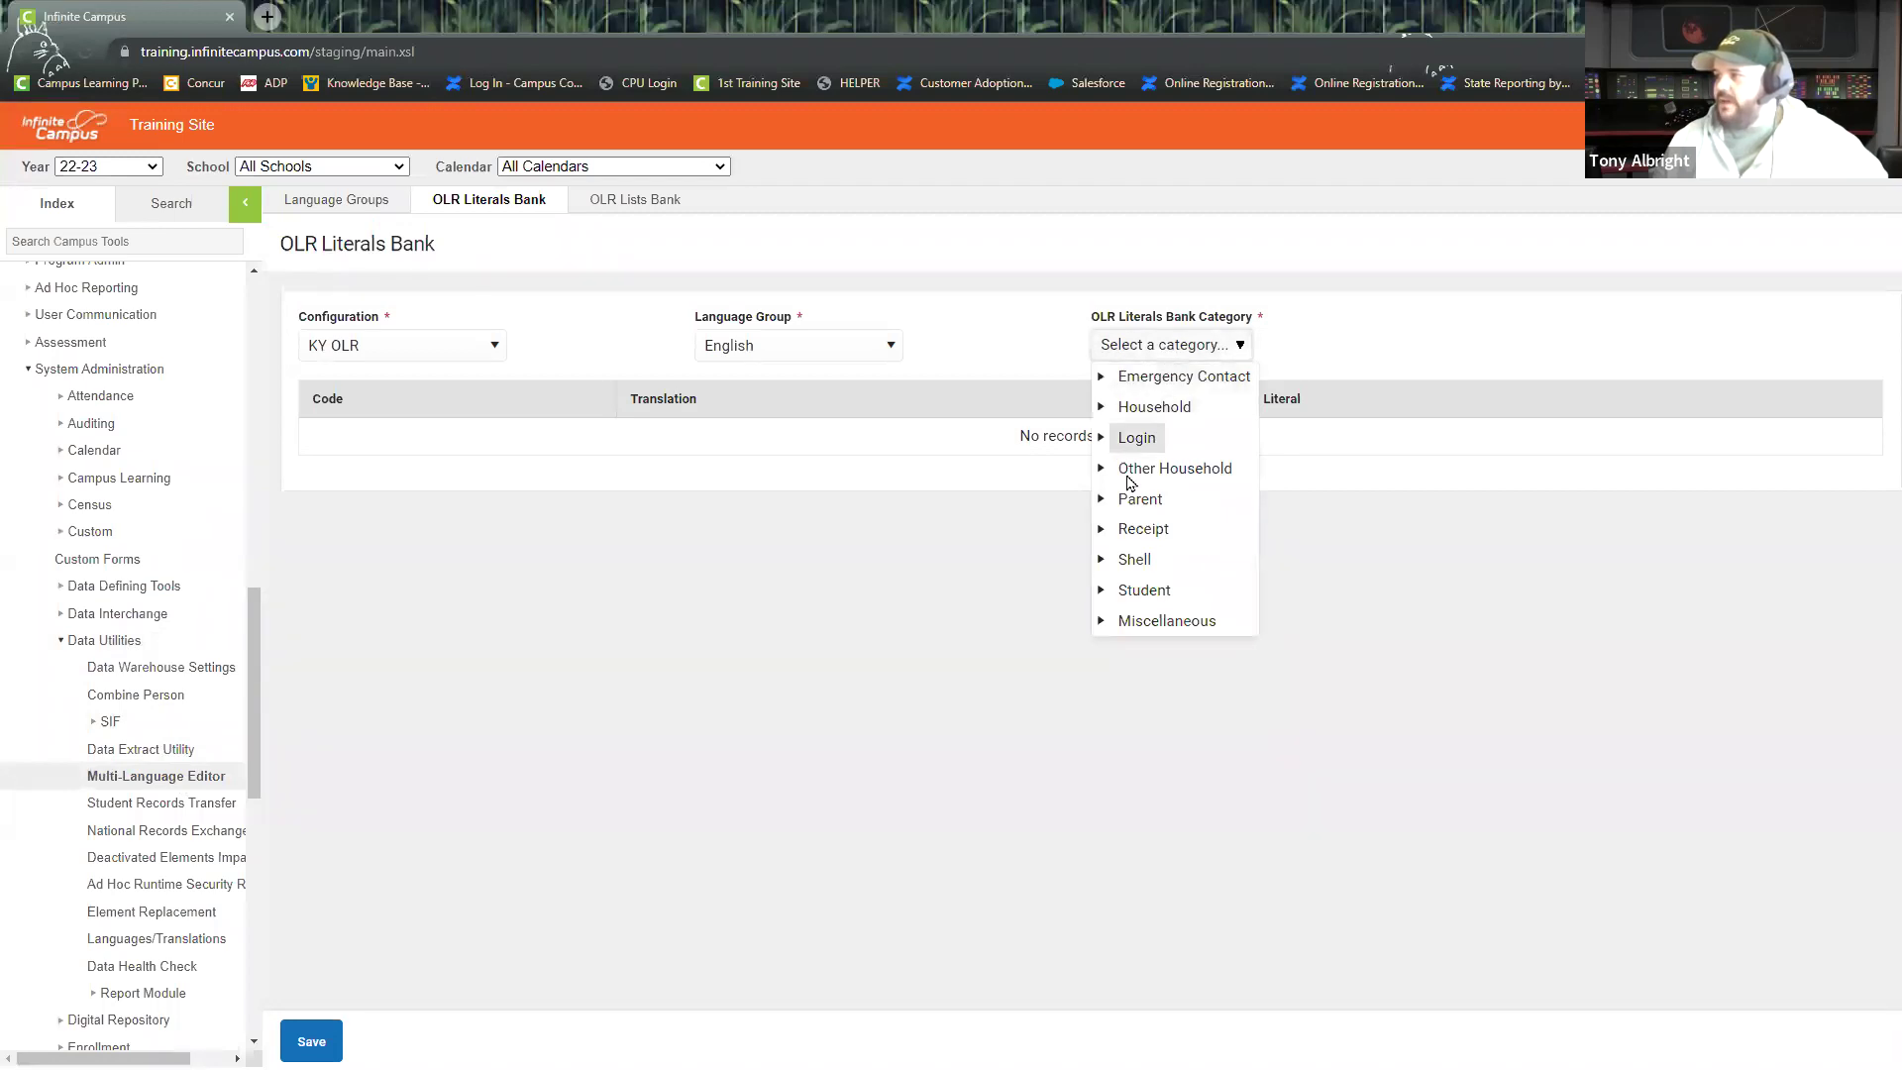
pyautogui.click(1100, 593)
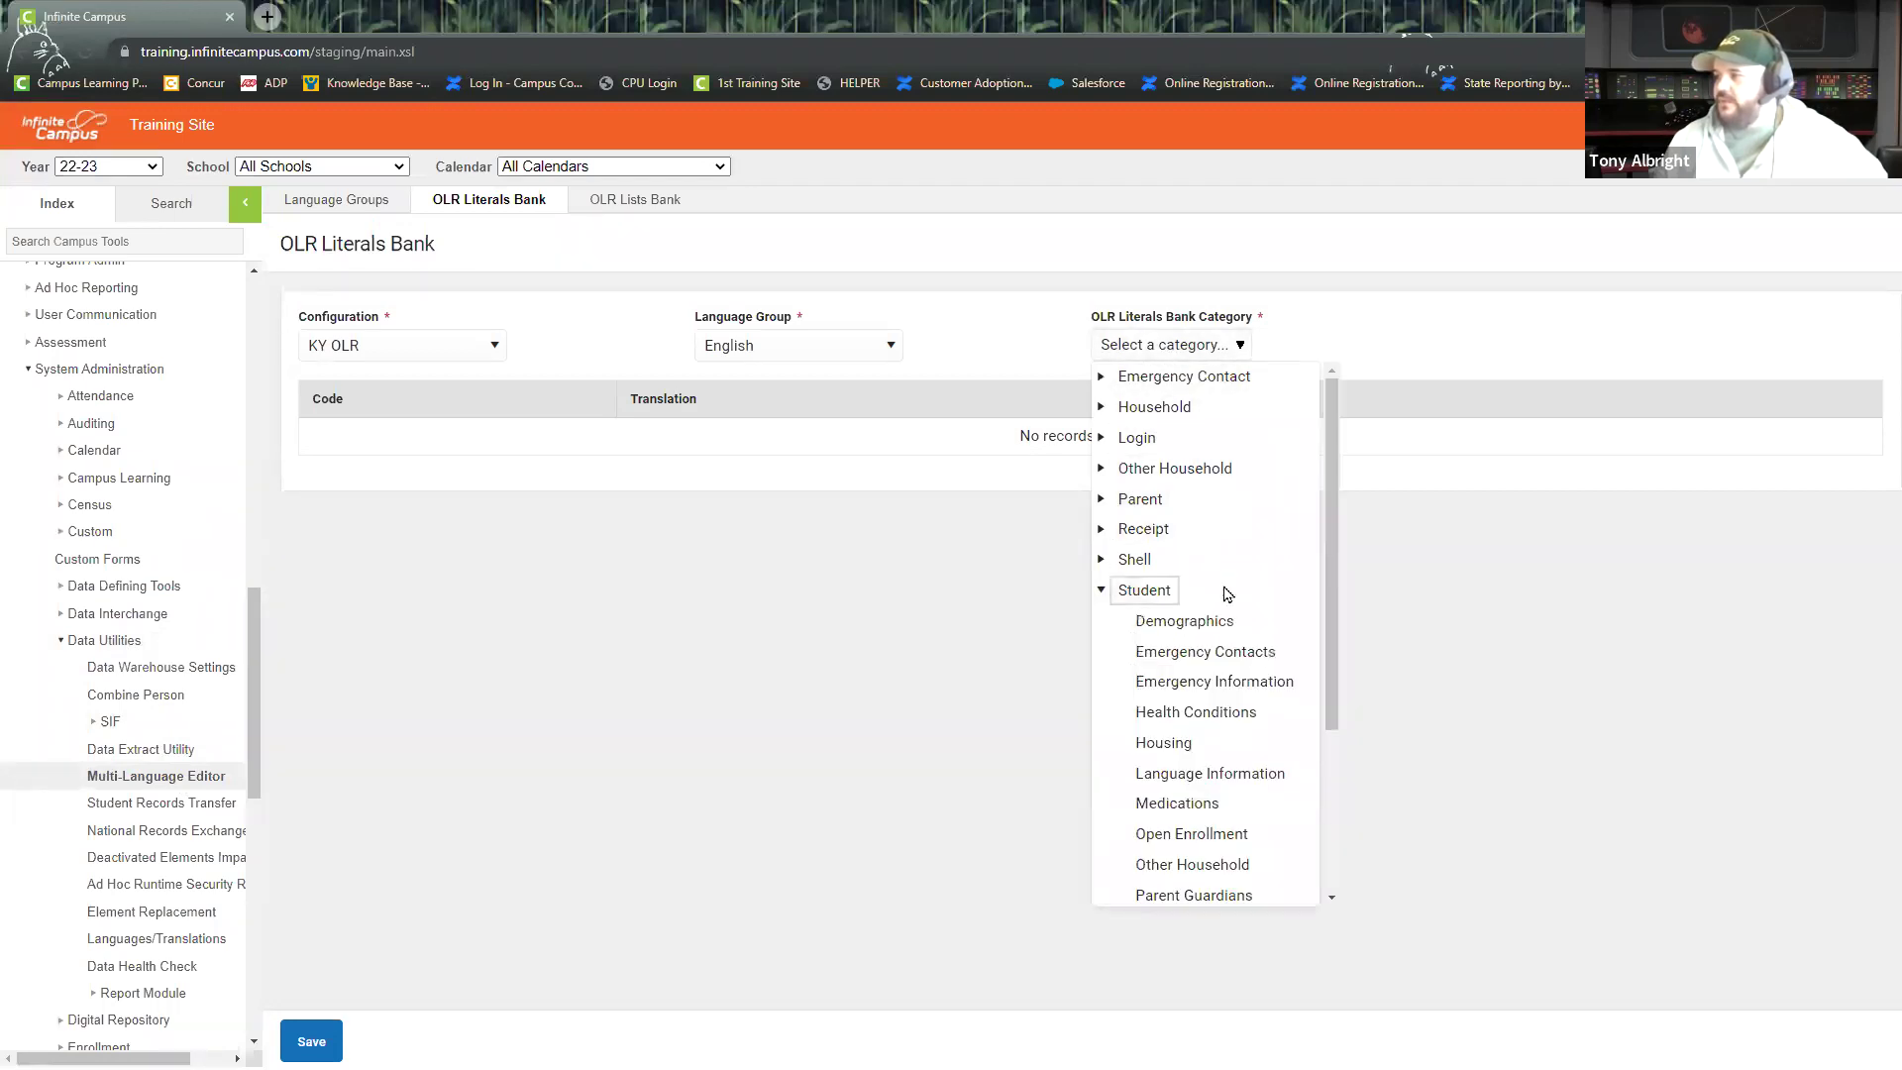
pyautogui.click(1165, 744)
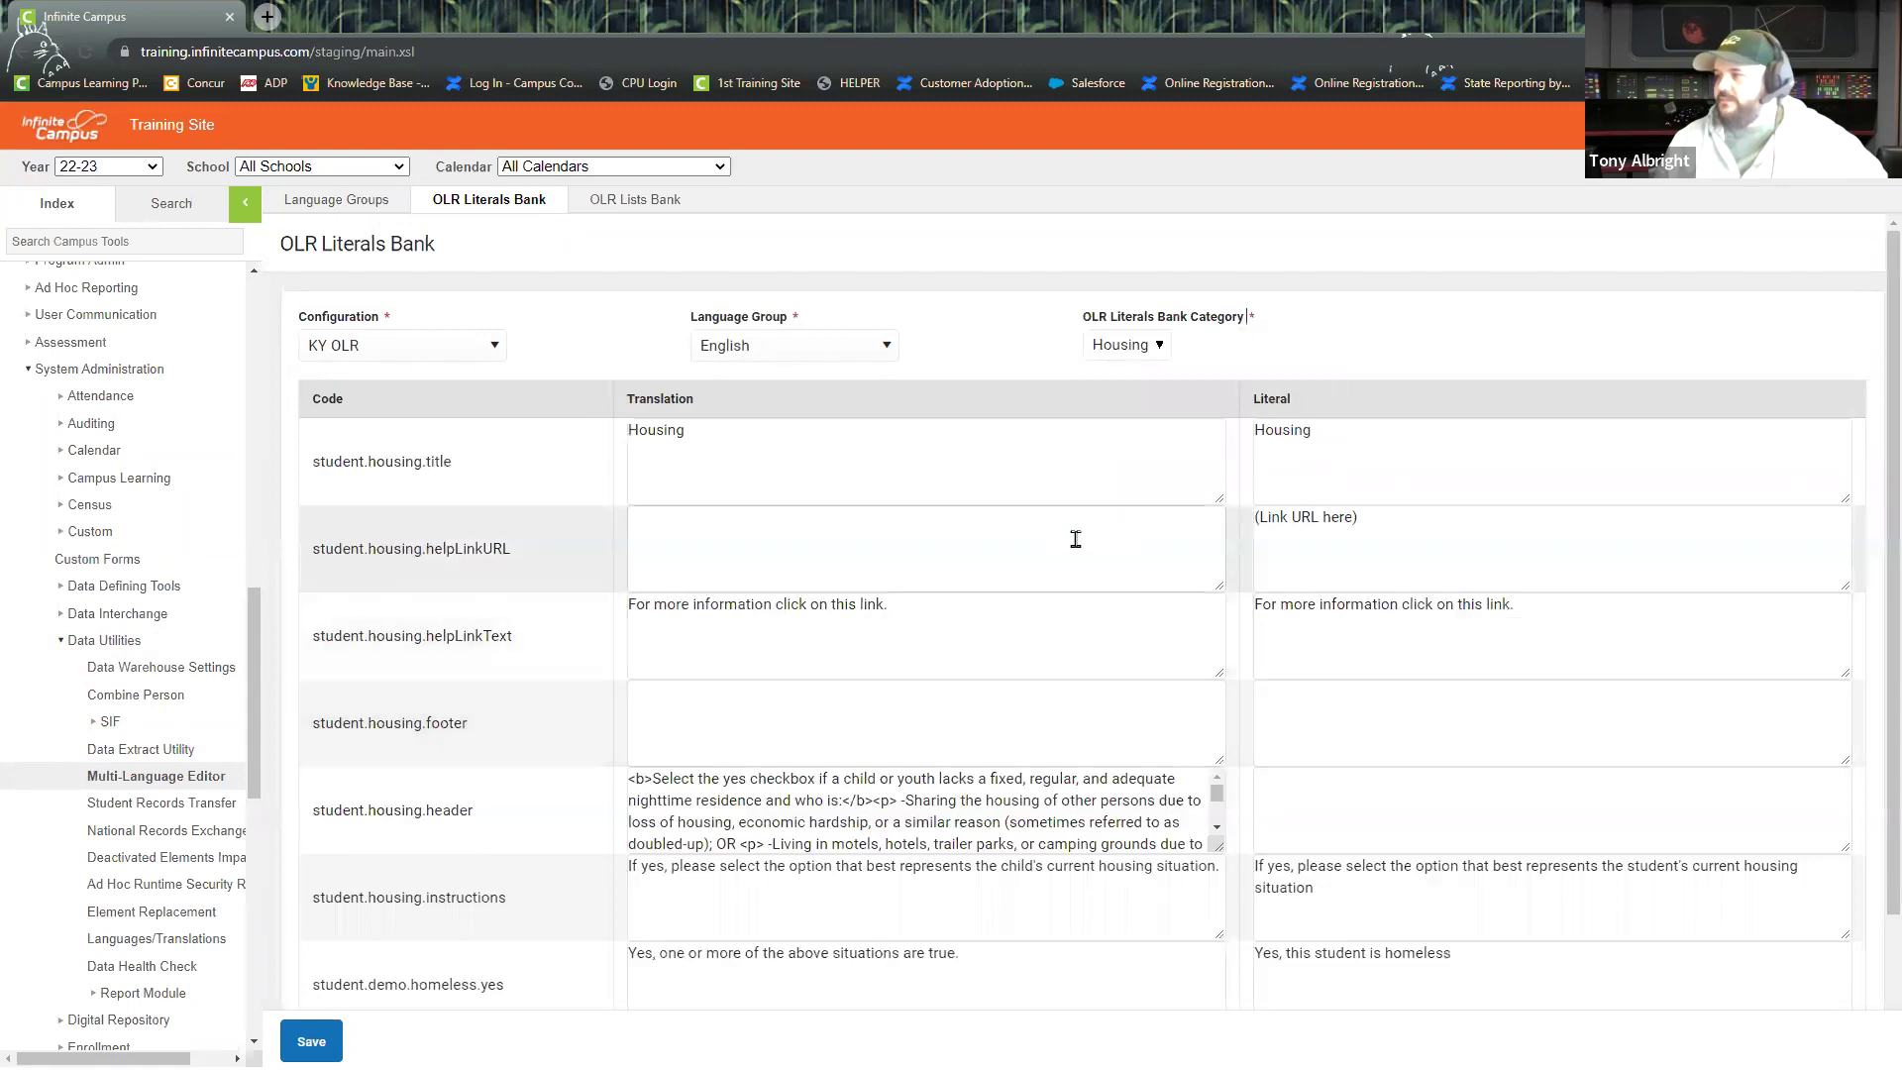
pyautogui.scroll(-3, 1075, 535)
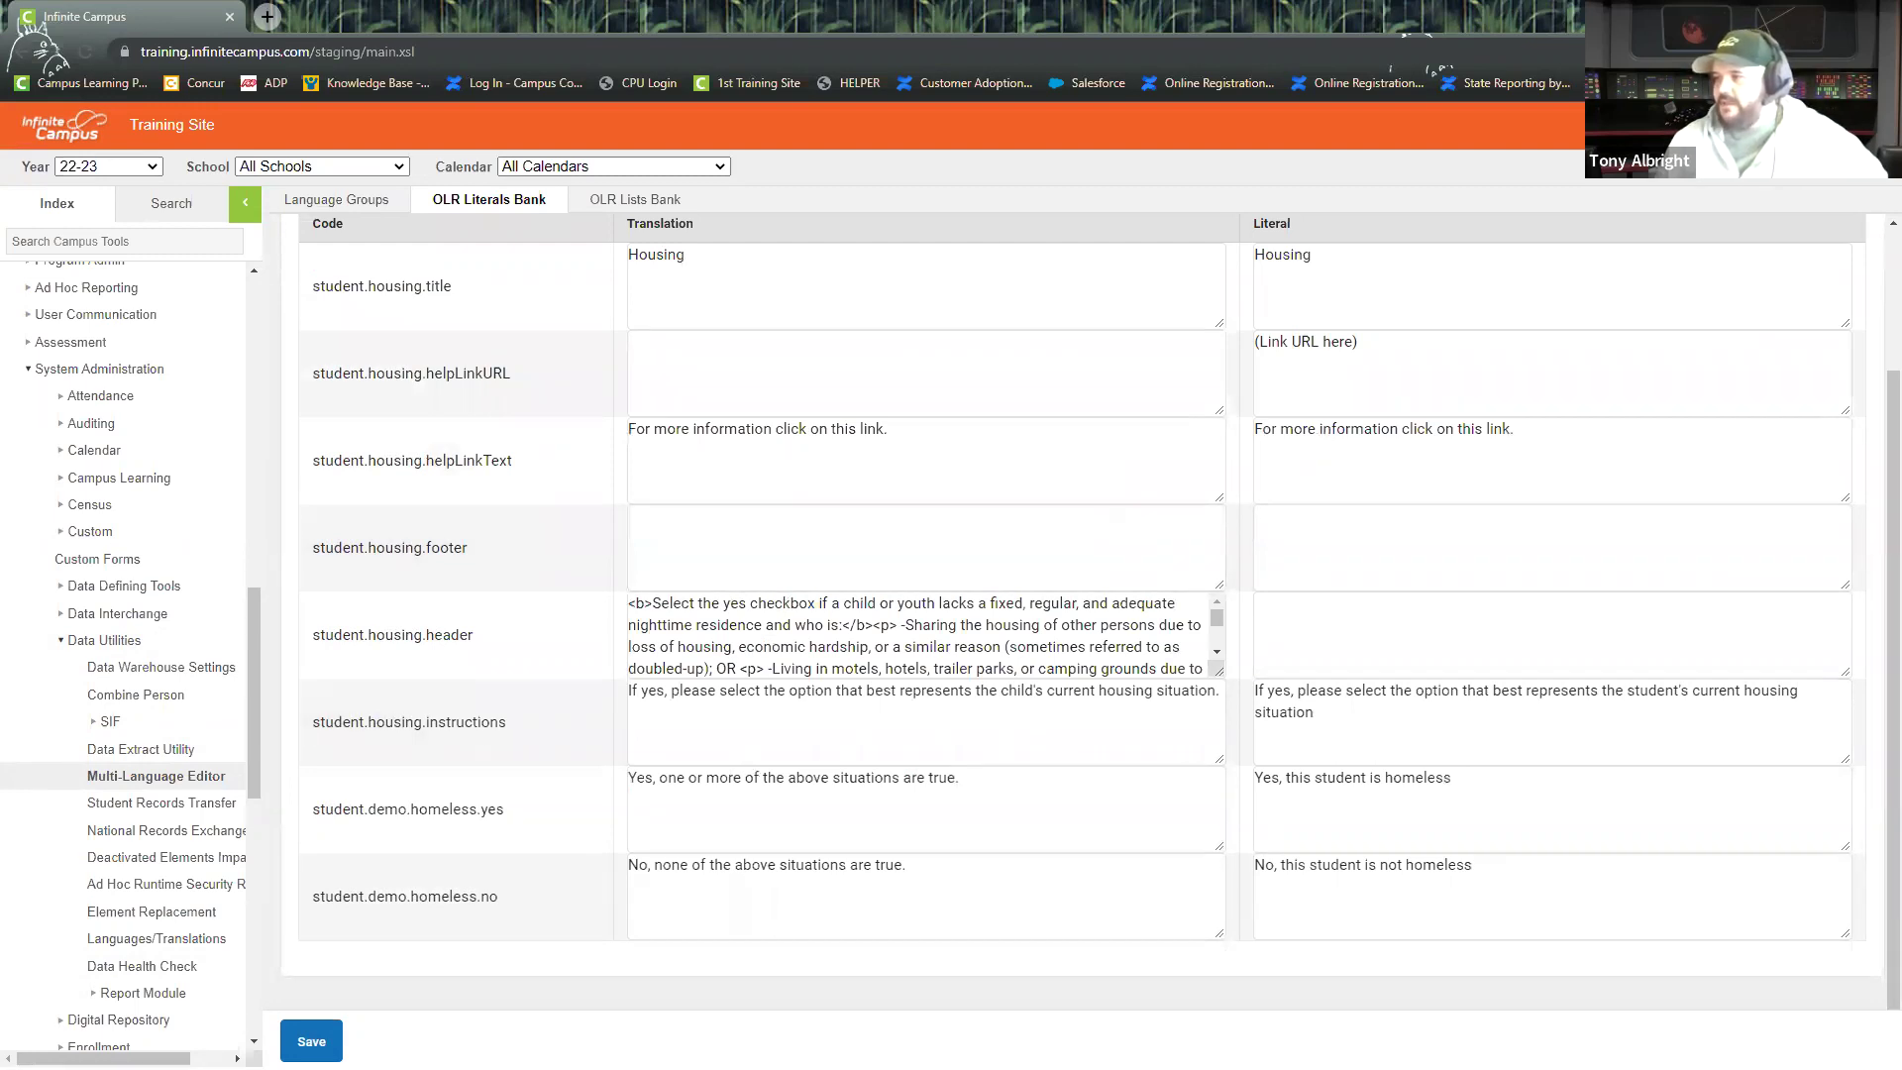
pyautogui.scroll(-2, 868, 645)
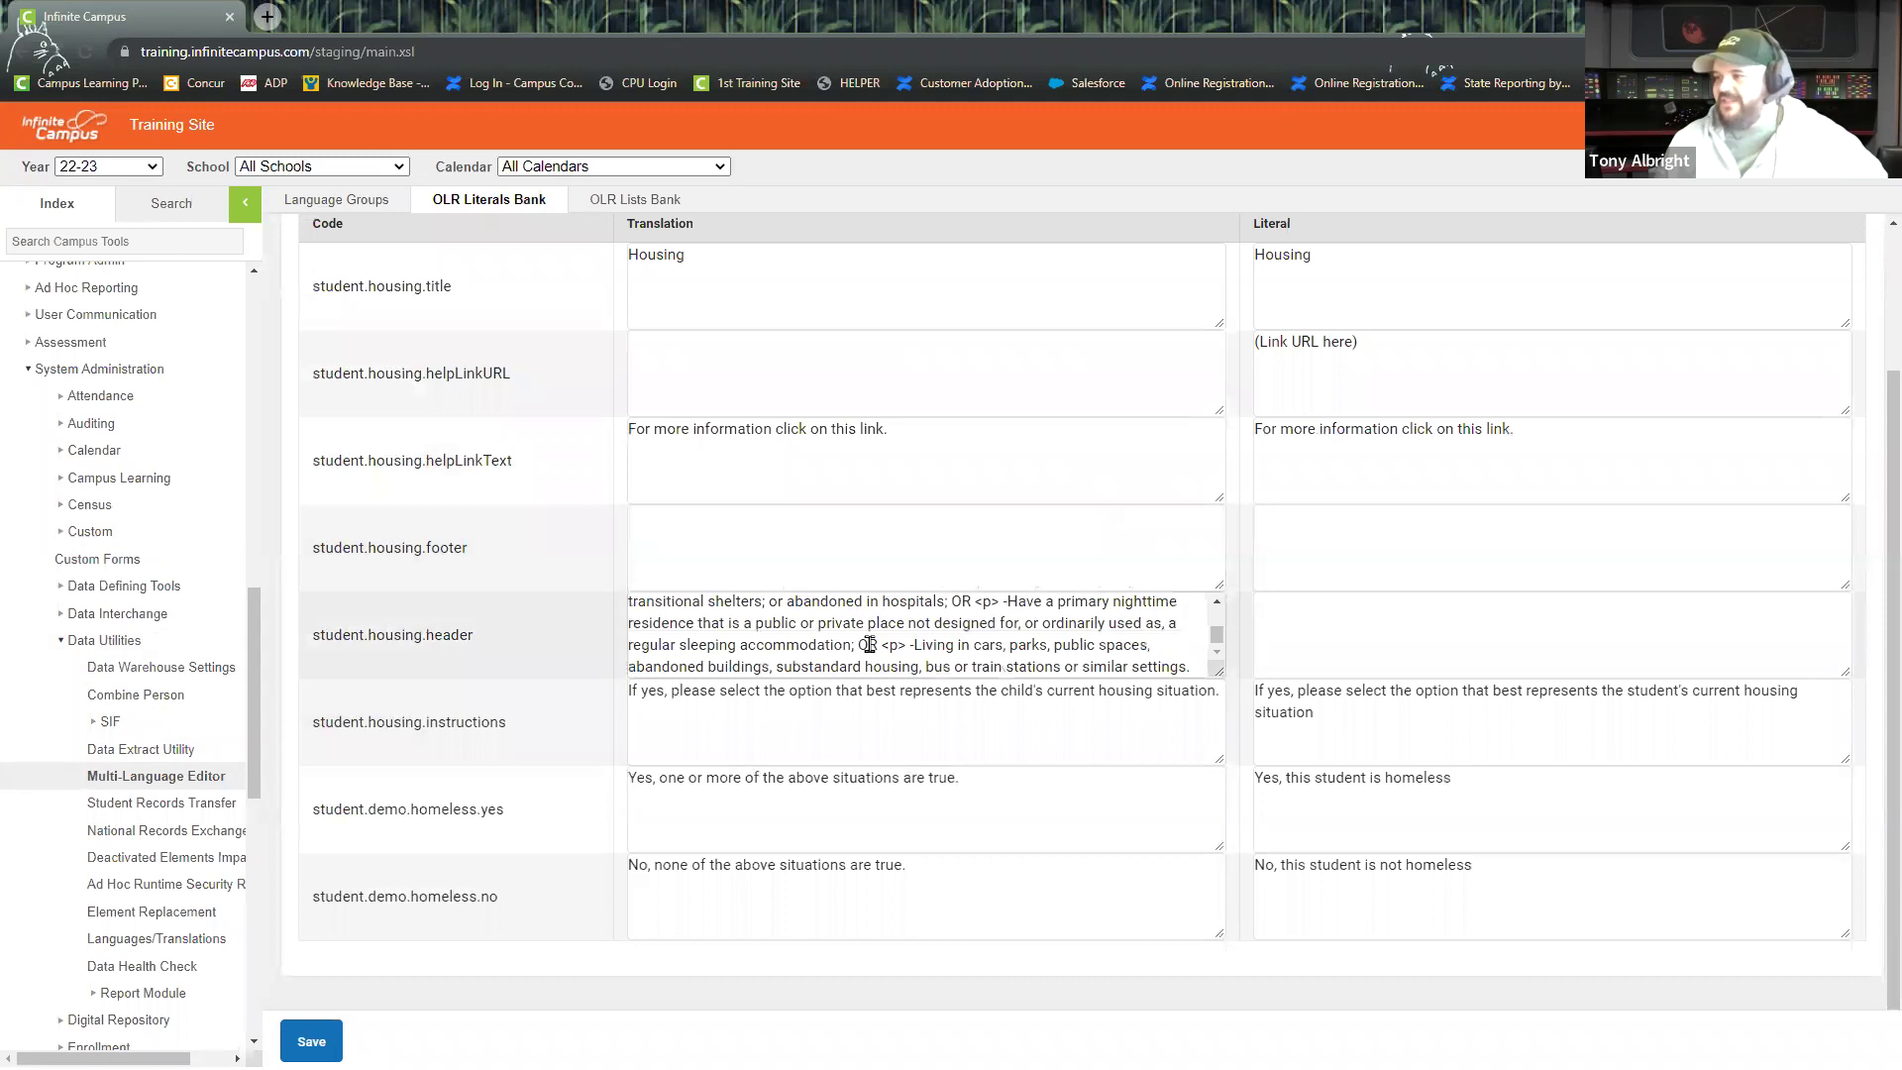
pyautogui.scroll(3, 868, 644)
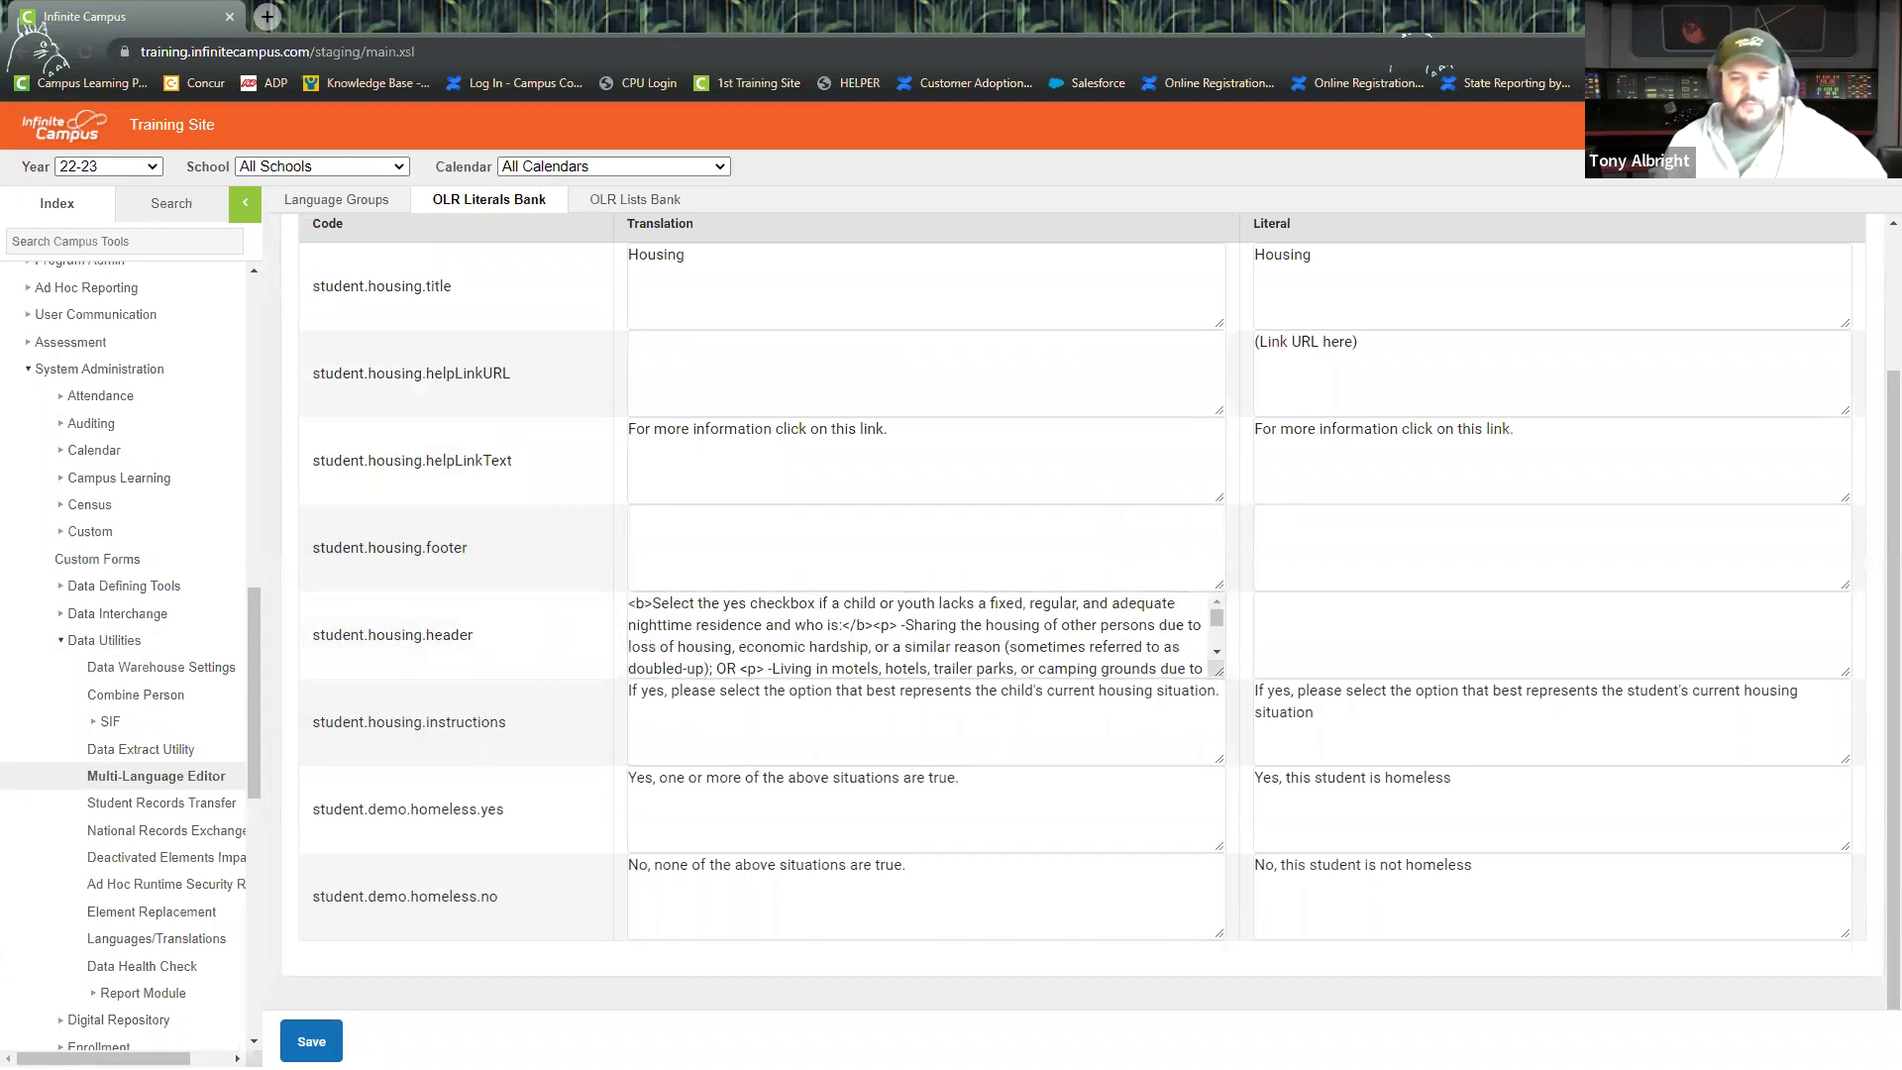
# Switch to the PDF in Adobe Acrobat and examine the HTML-tagged text given for student.housing.header.
pyautogui.hotkey('alt', 'Tab')
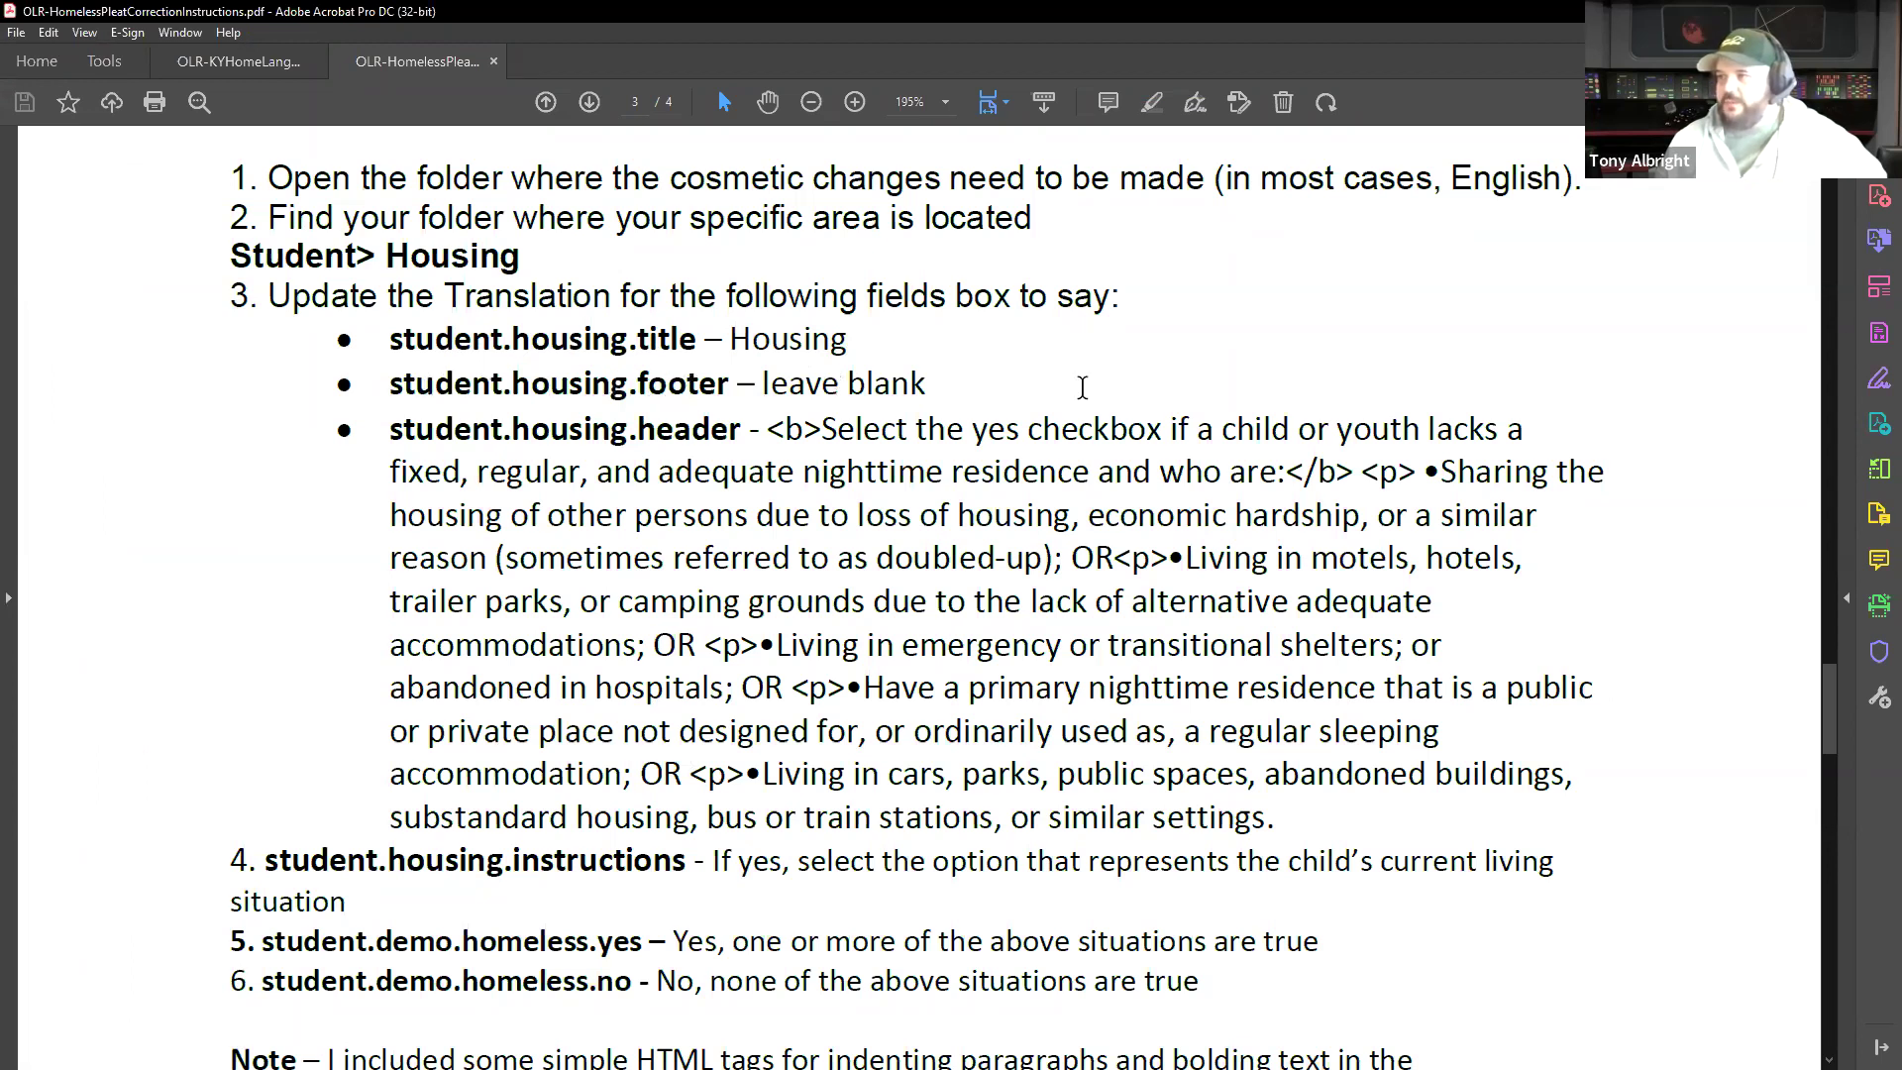
pyautogui.moveTo(765, 428); pyautogui.dragTo(1285, 814)
pyautogui.scroll(-2, 936, 854)
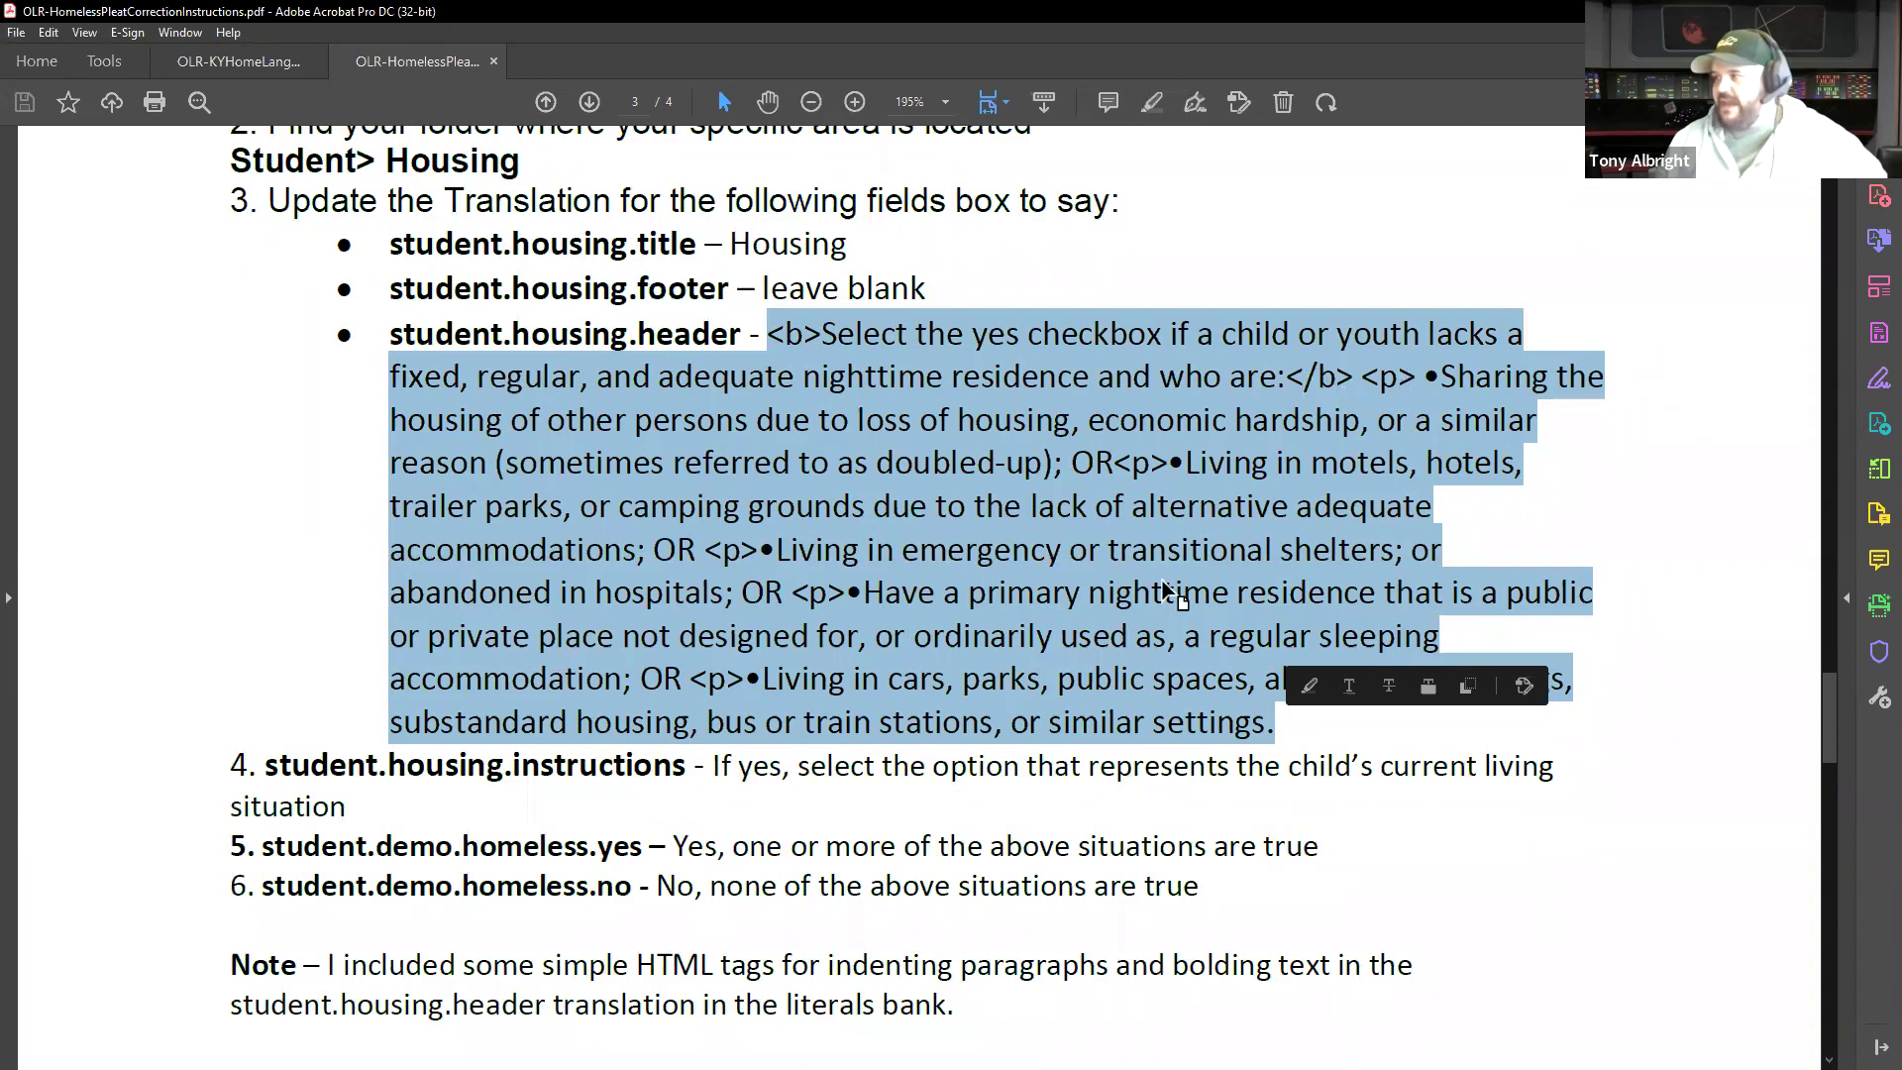
pyautogui.click(1301, 752)
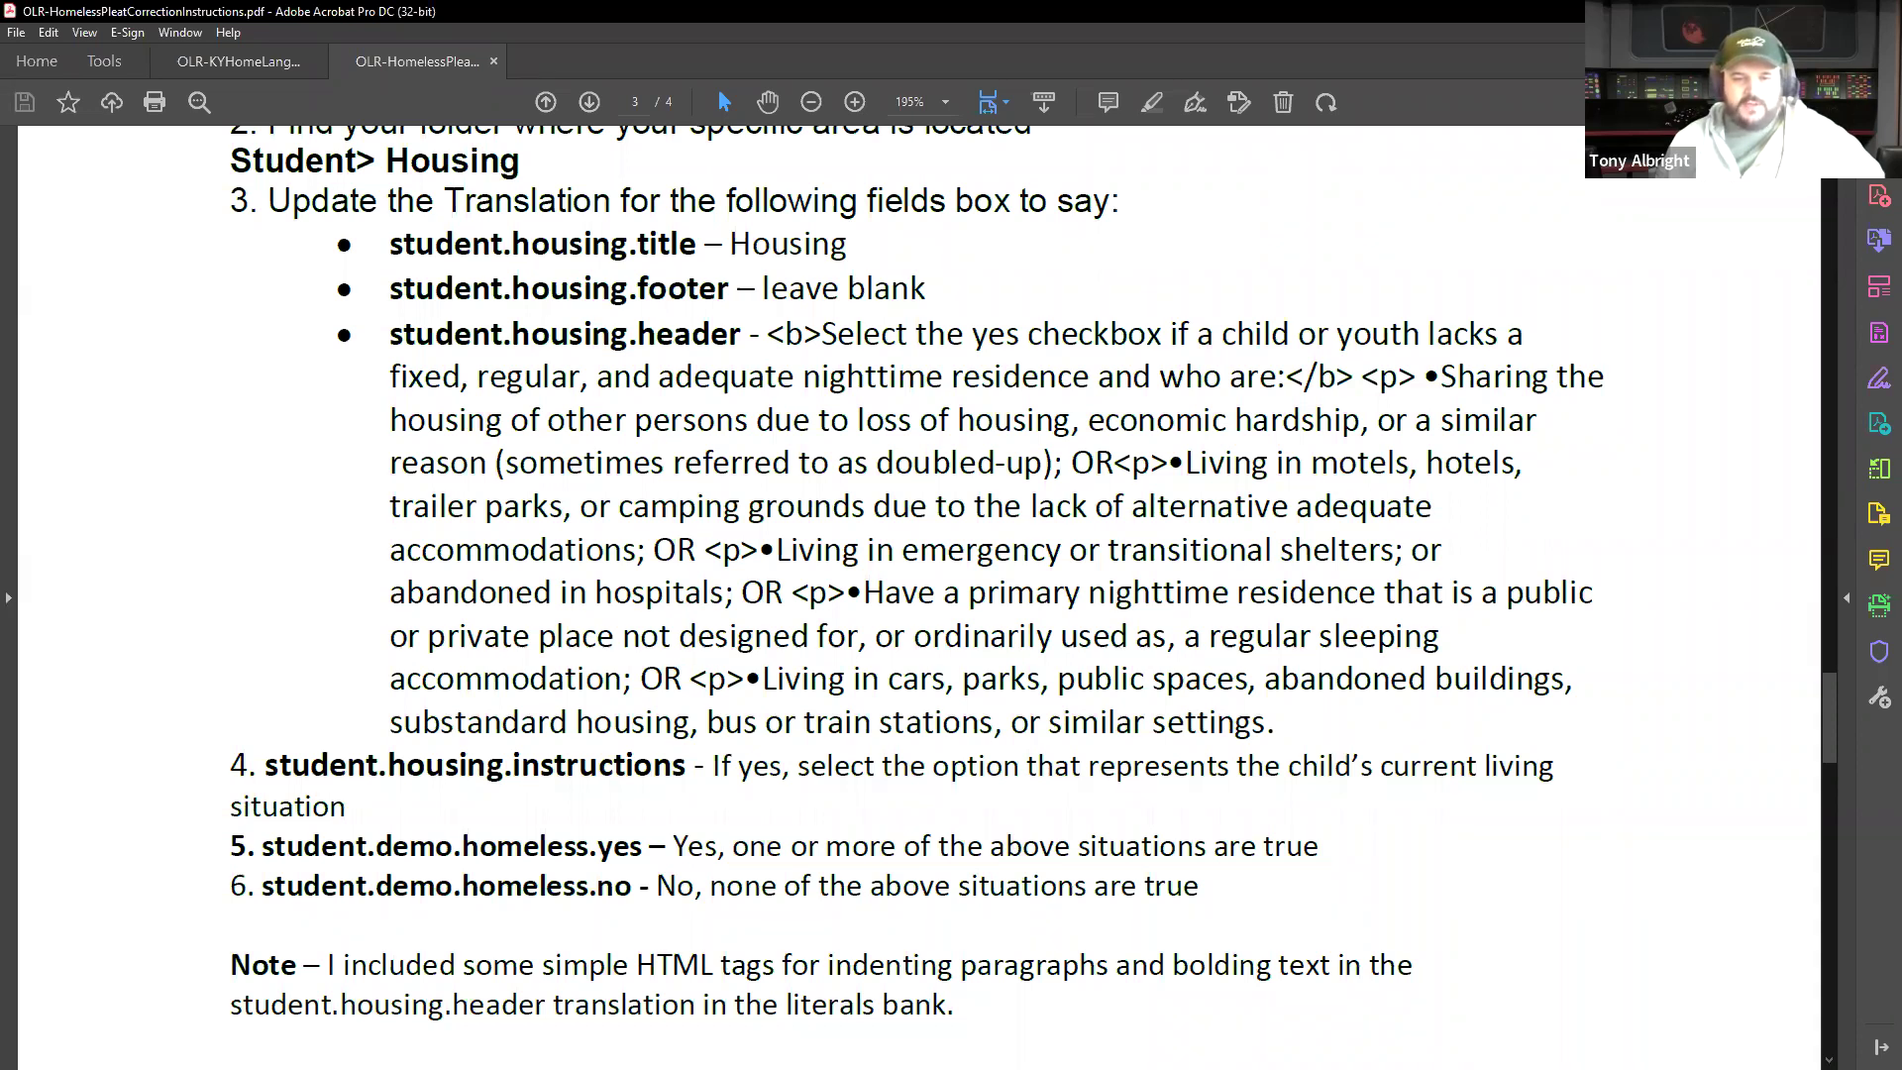
# Switch to the Online Registration window to view the student's Housing section, and return to the PDF's notes on HTML formatting.
pyautogui.hotkey('alt', 'Tab')
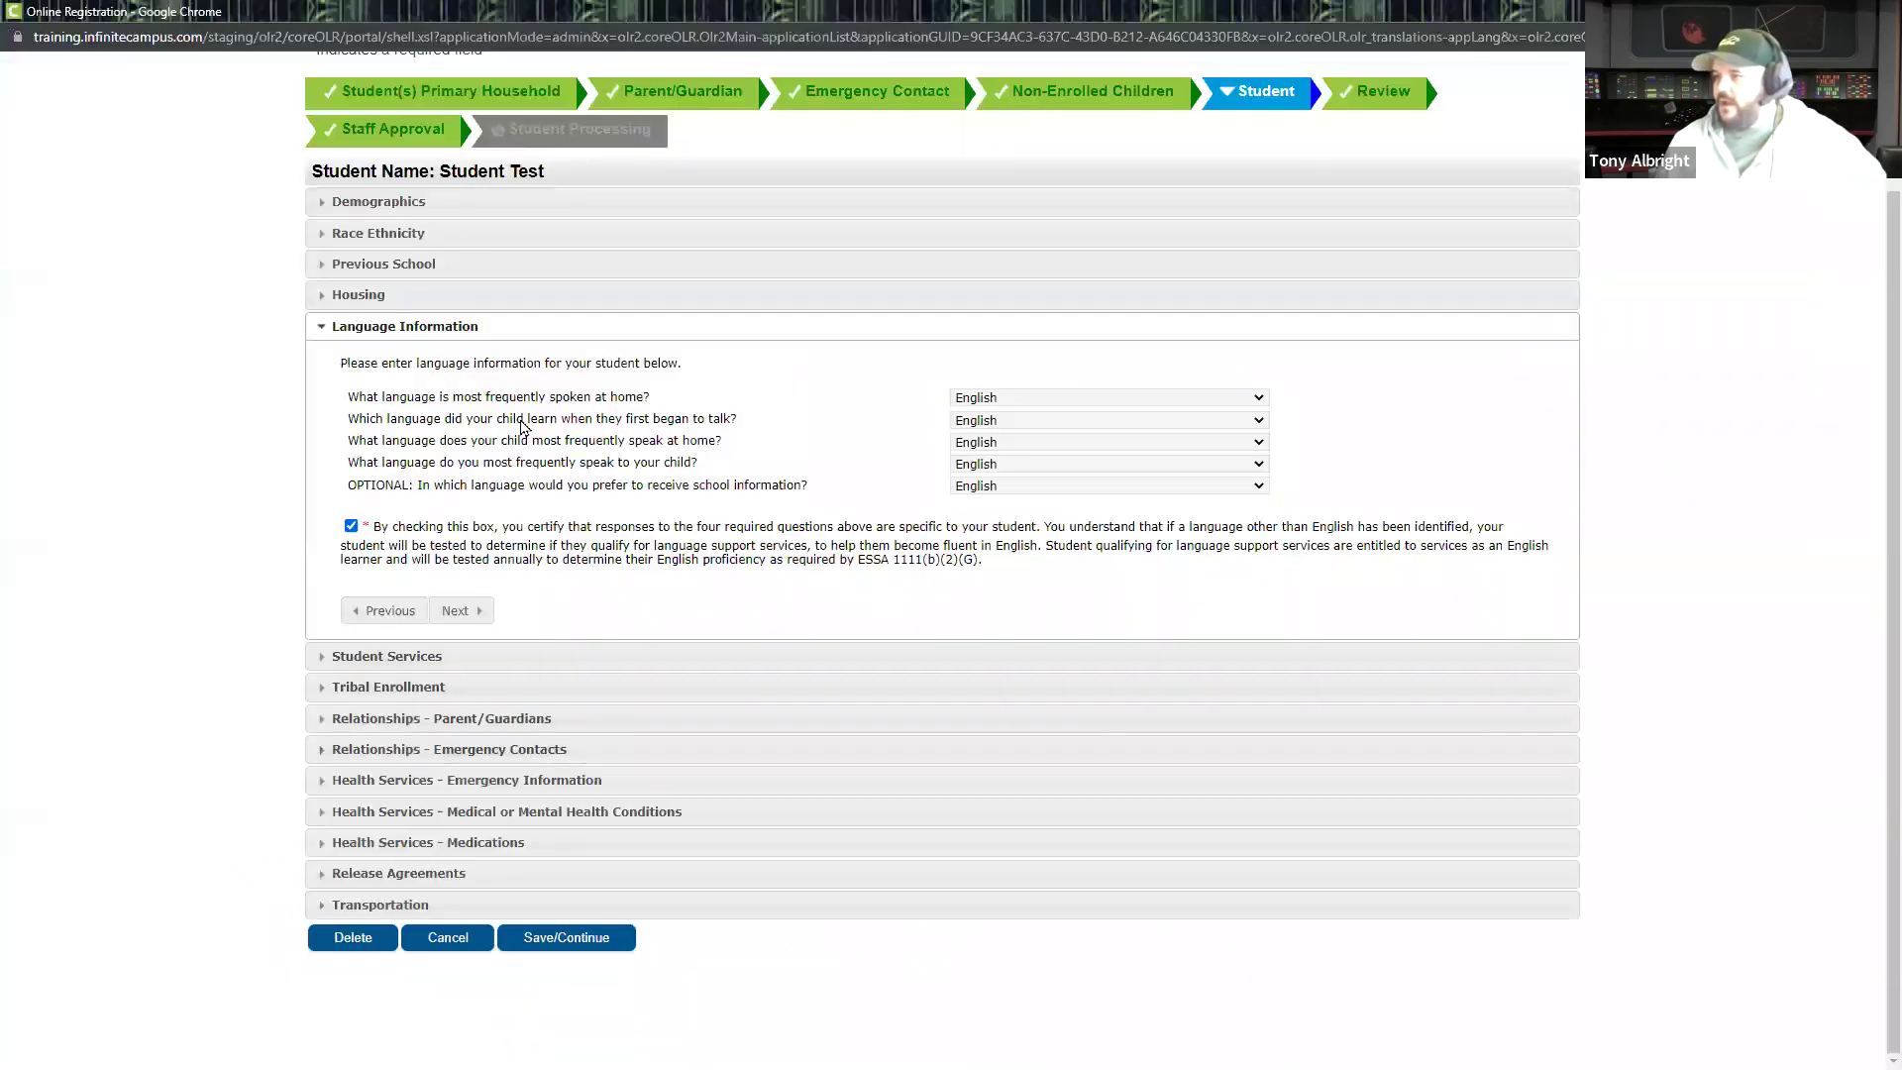
pyautogui.click(515, 295)
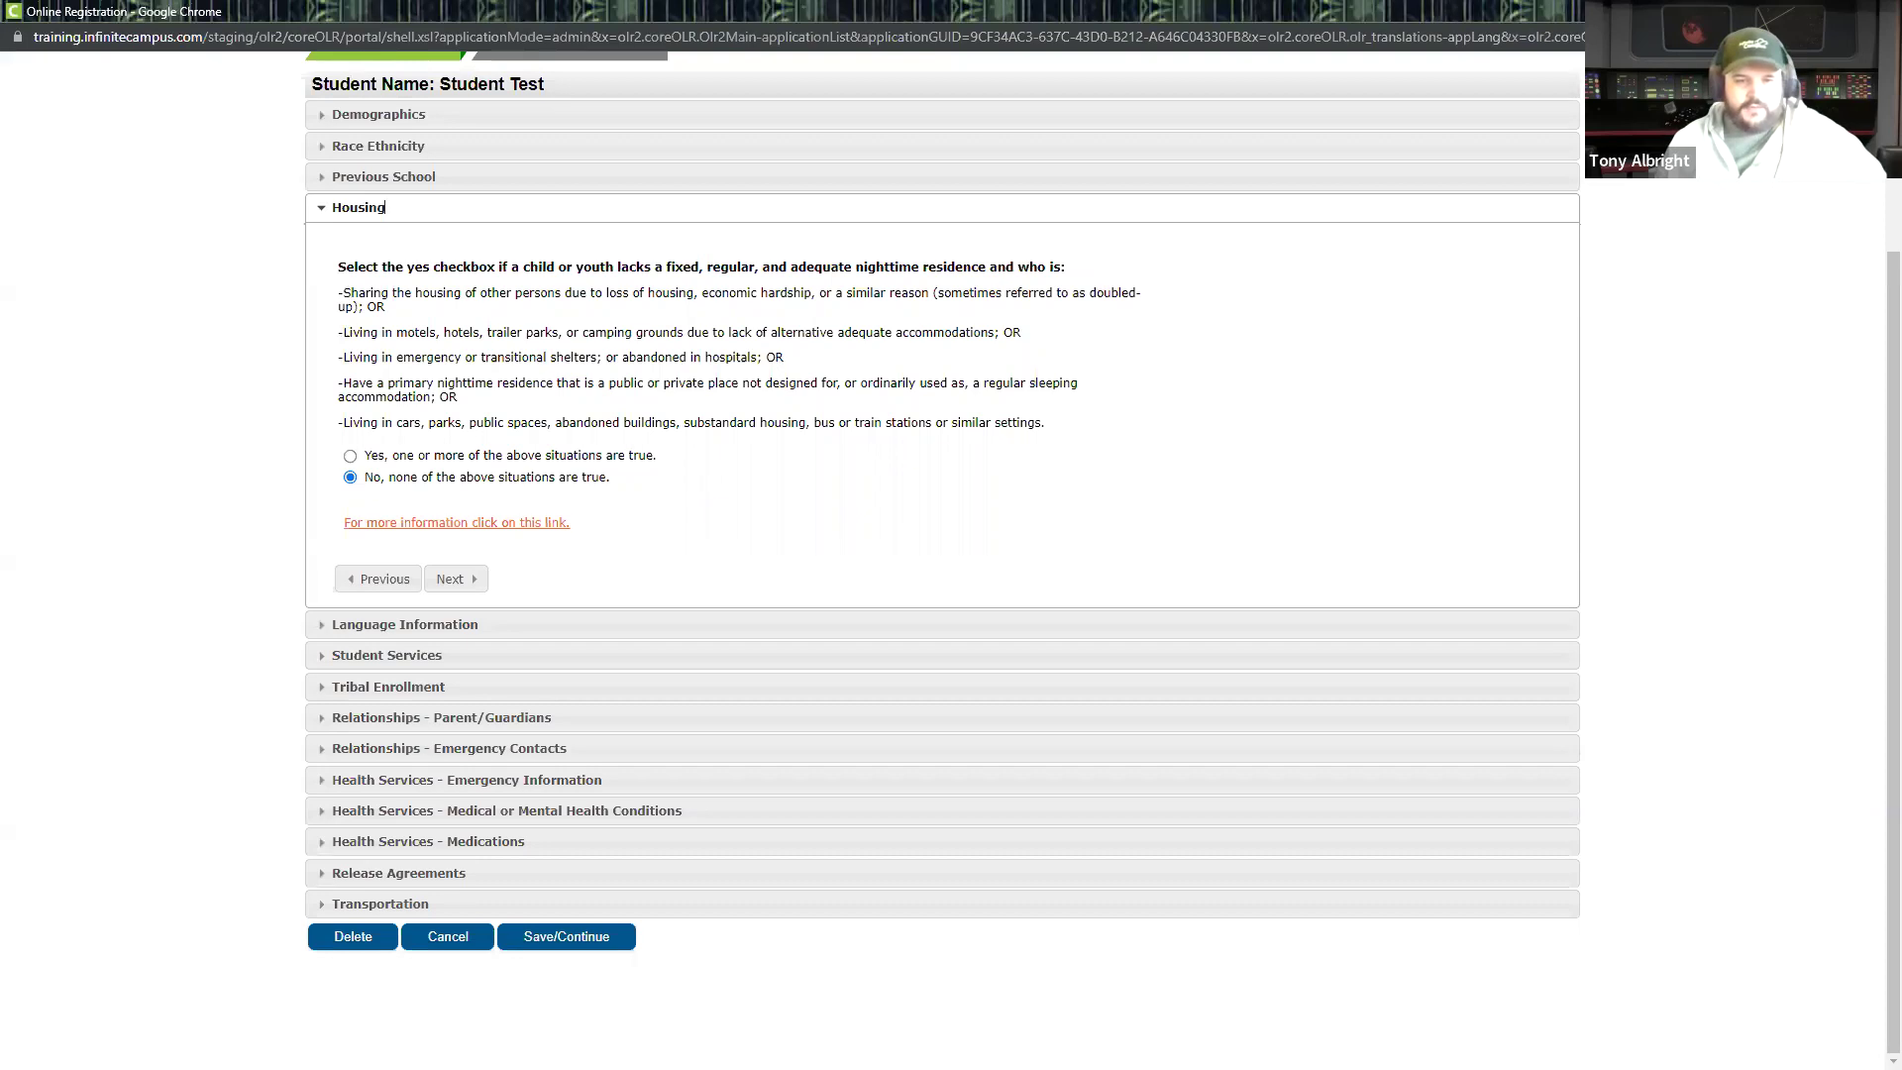
pyautogui.hotkey('alt', 'Tab')
pyautogui.scroll(-2, 584, 665)
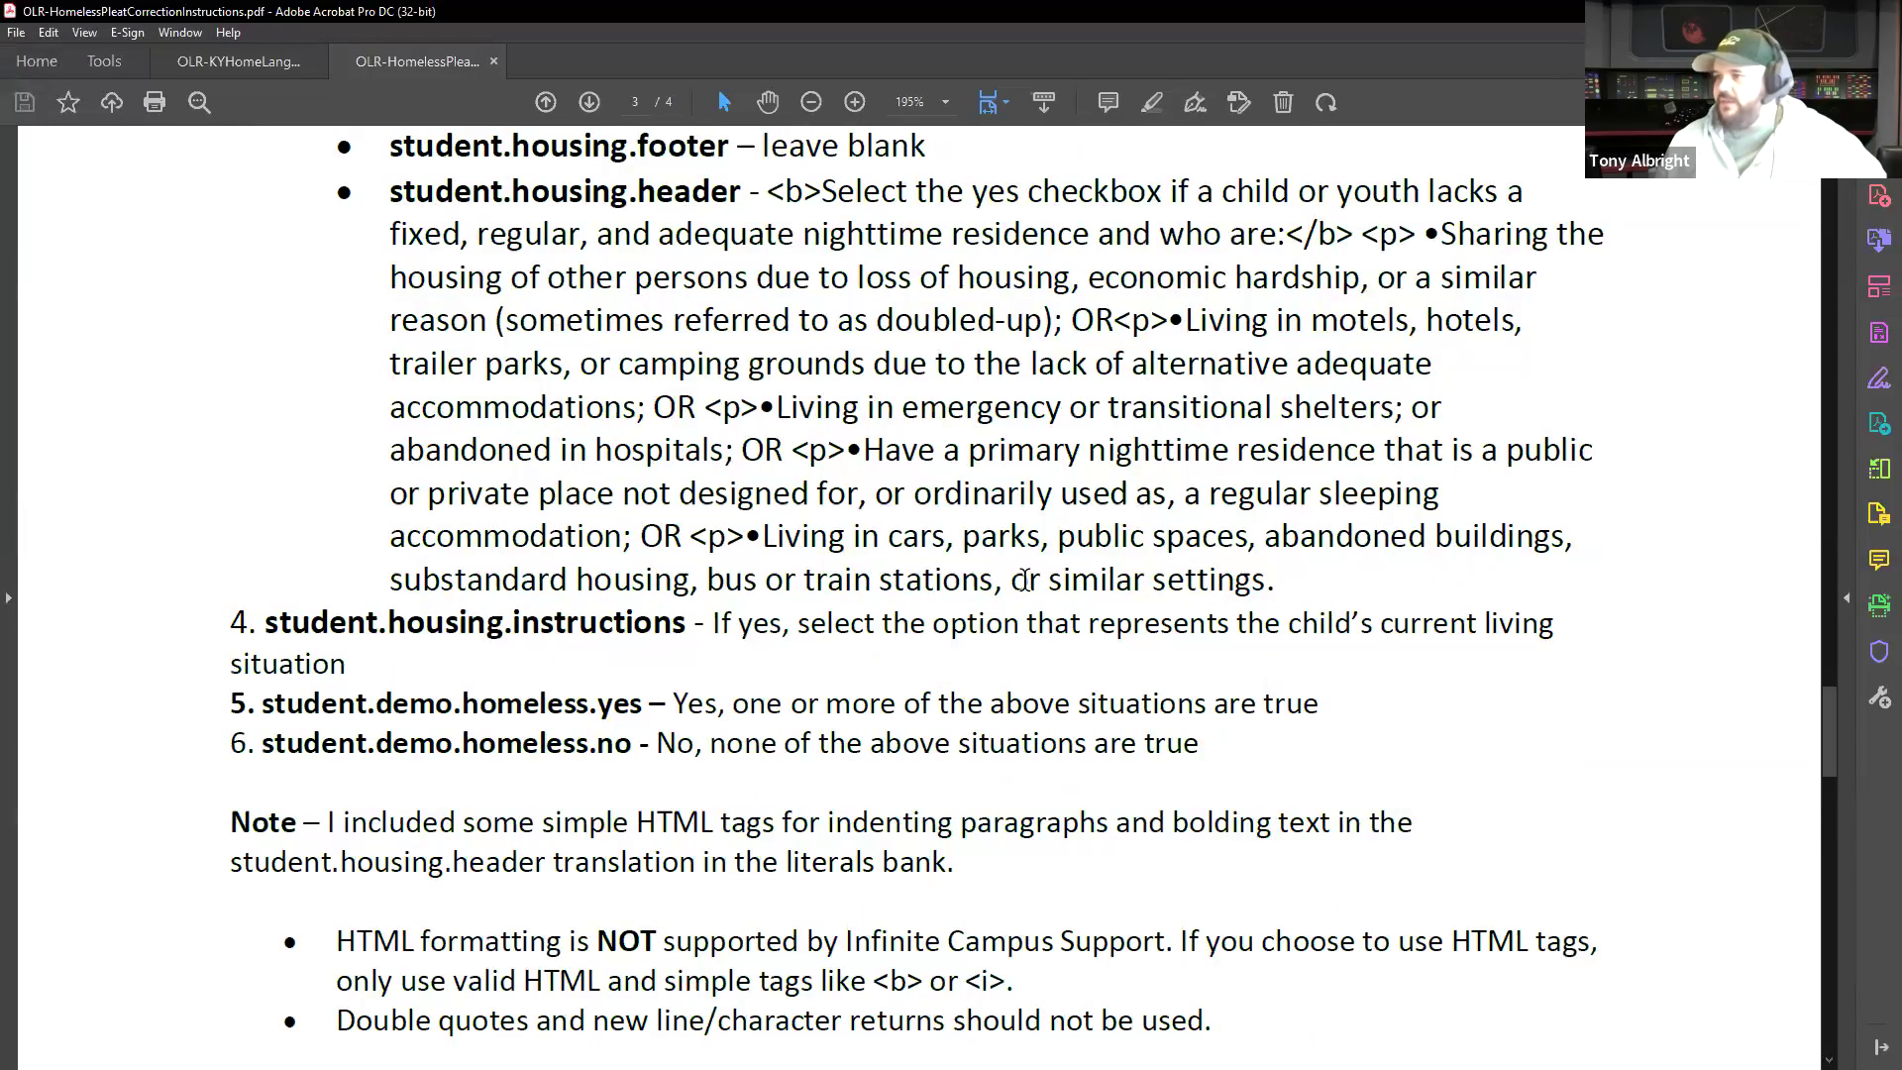
# Examine the PDF's remaining Housing literals and its Step 3 instructions for the OLR Lists Bank.
pyautogui.scroll(-4, 584, 665)
pyautogui.scroll(-8, 1020, 515)
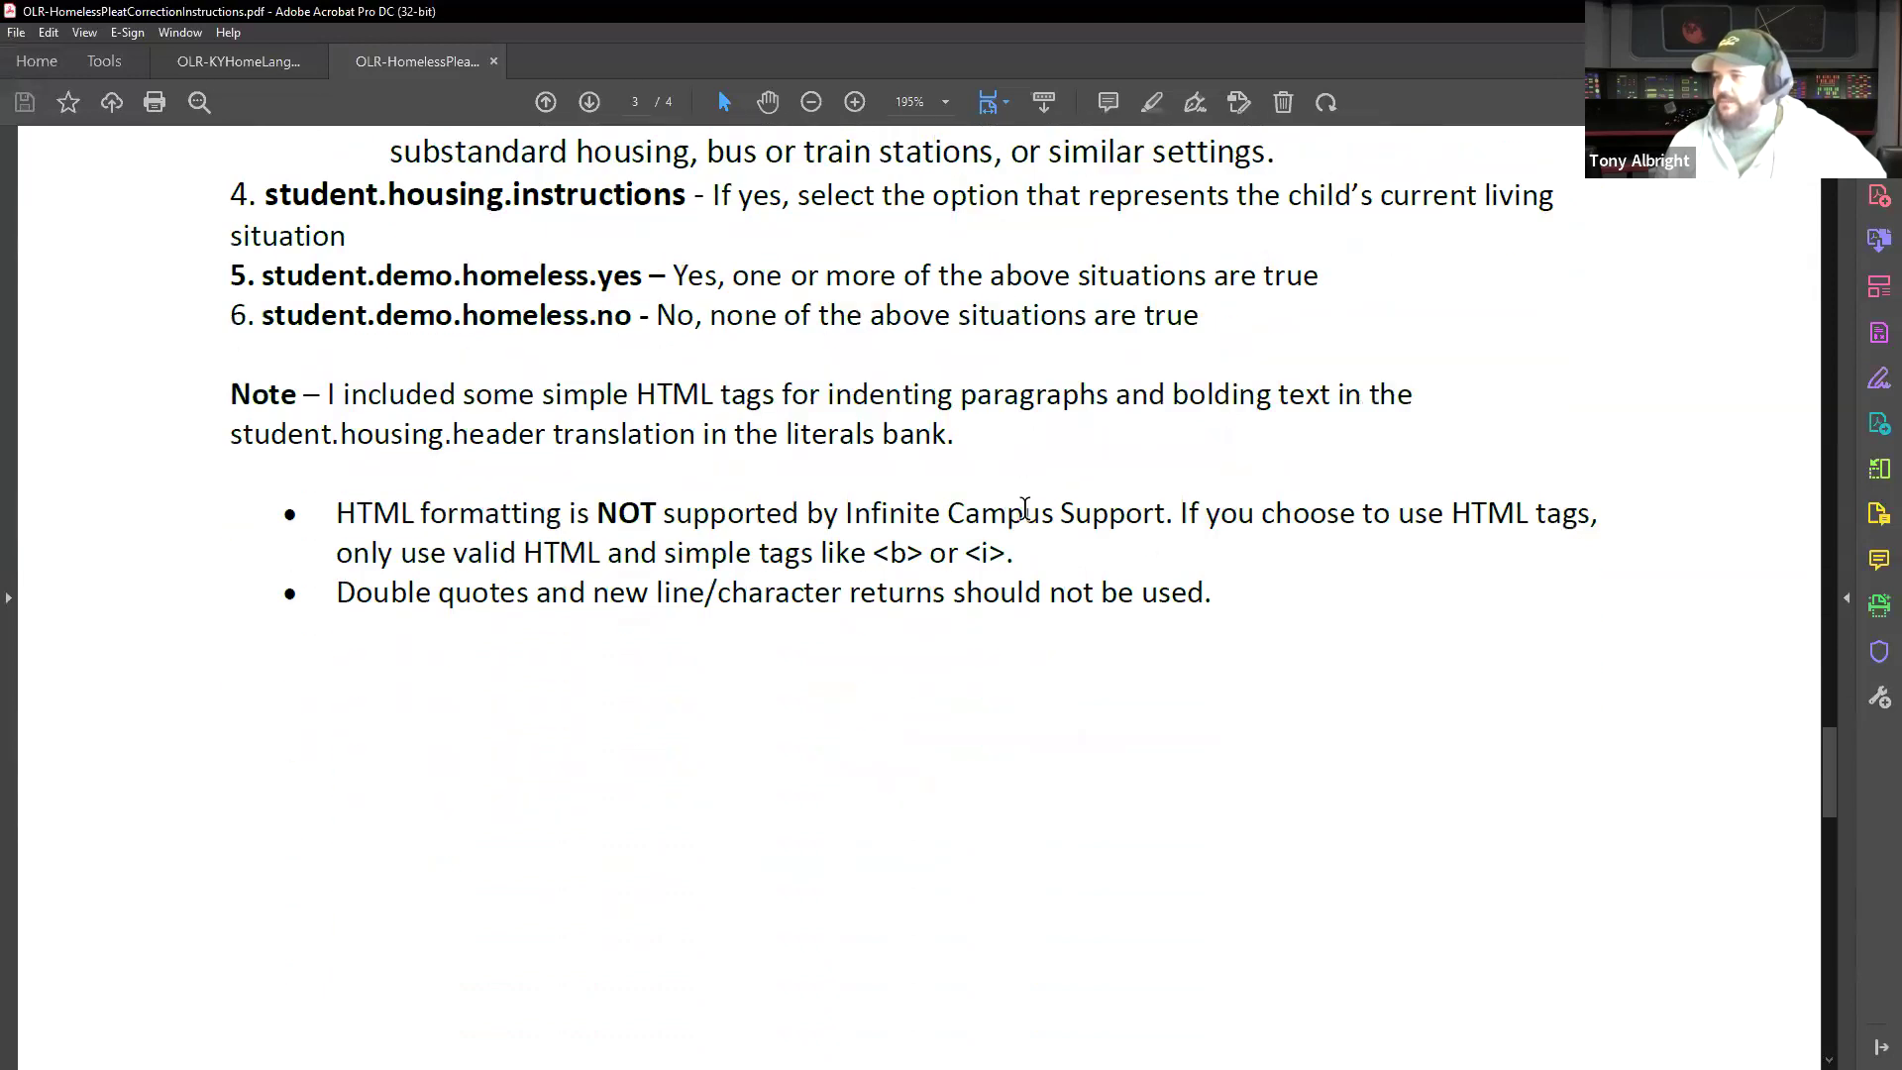
pyautogui.scroll(-8, 1027, 502)
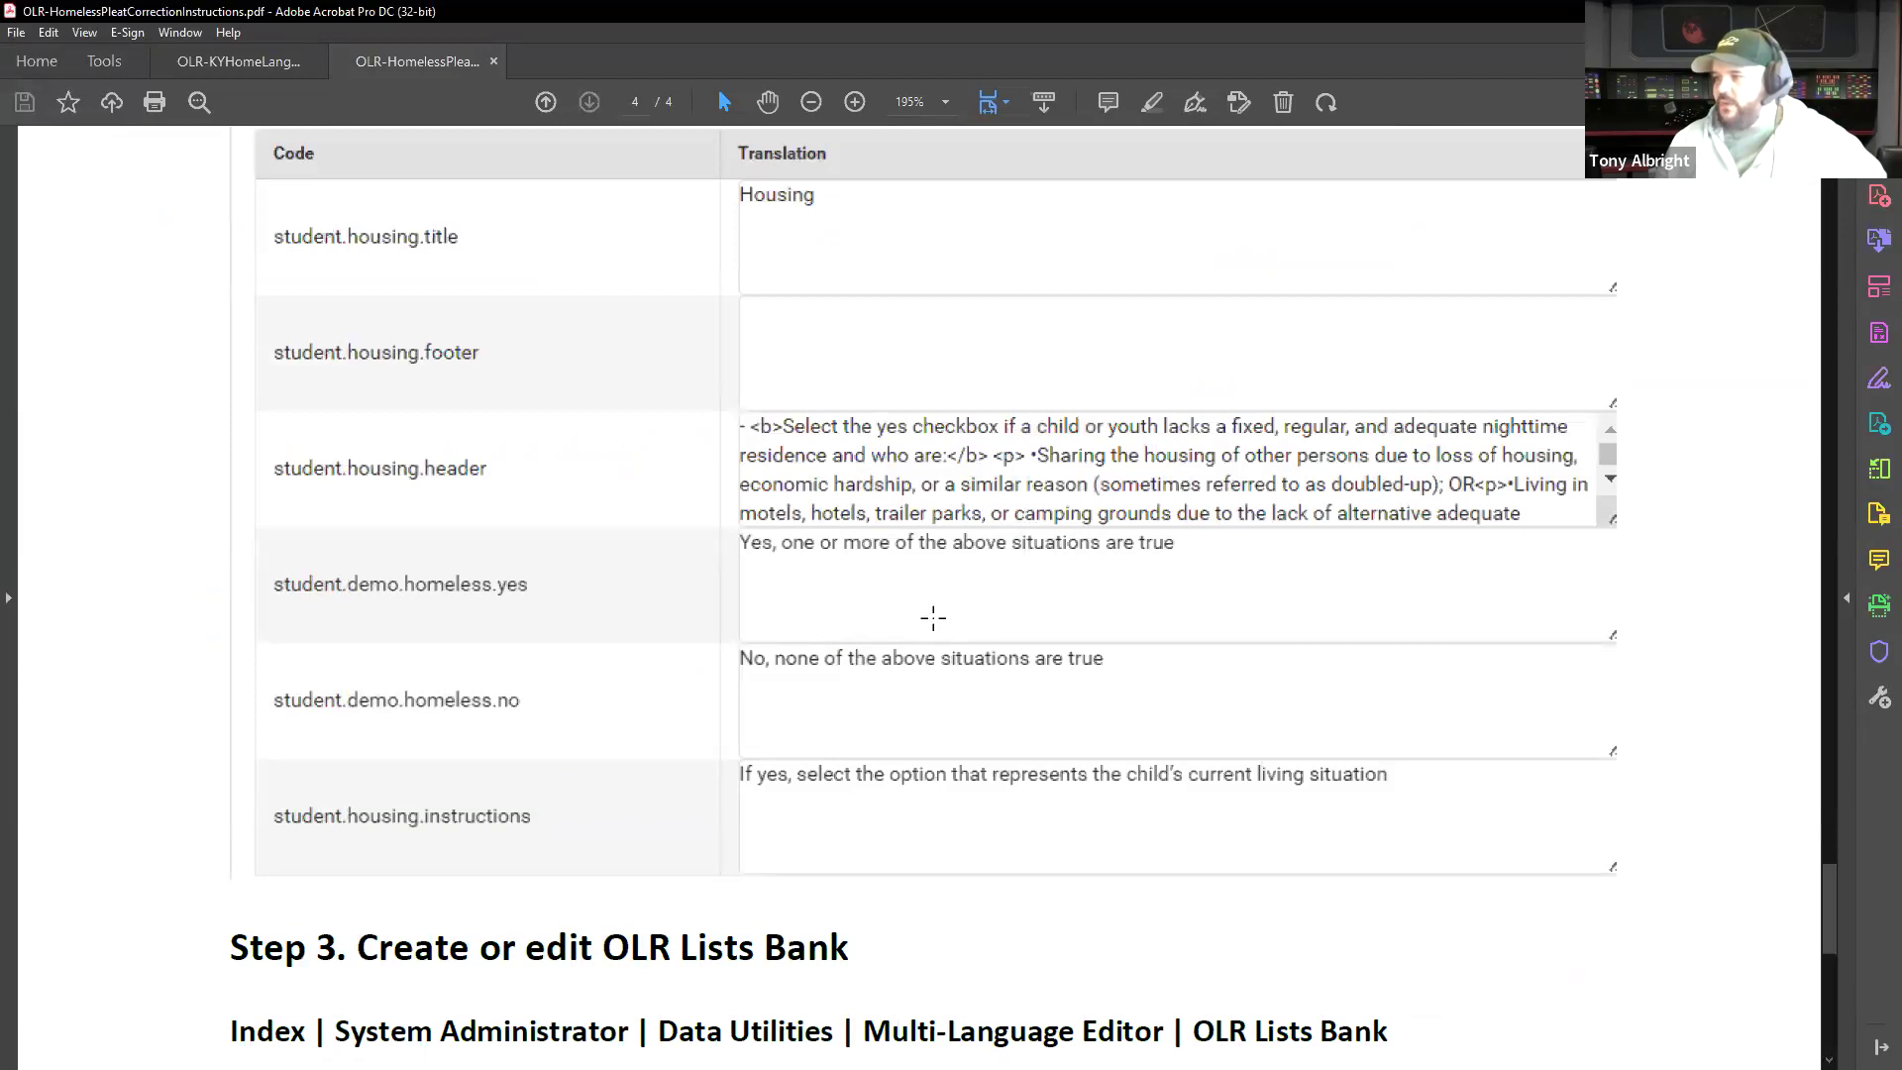
pyautogui.scroll(-6, 935, 599)
pyautogui.scroll(-1, 971, 592)
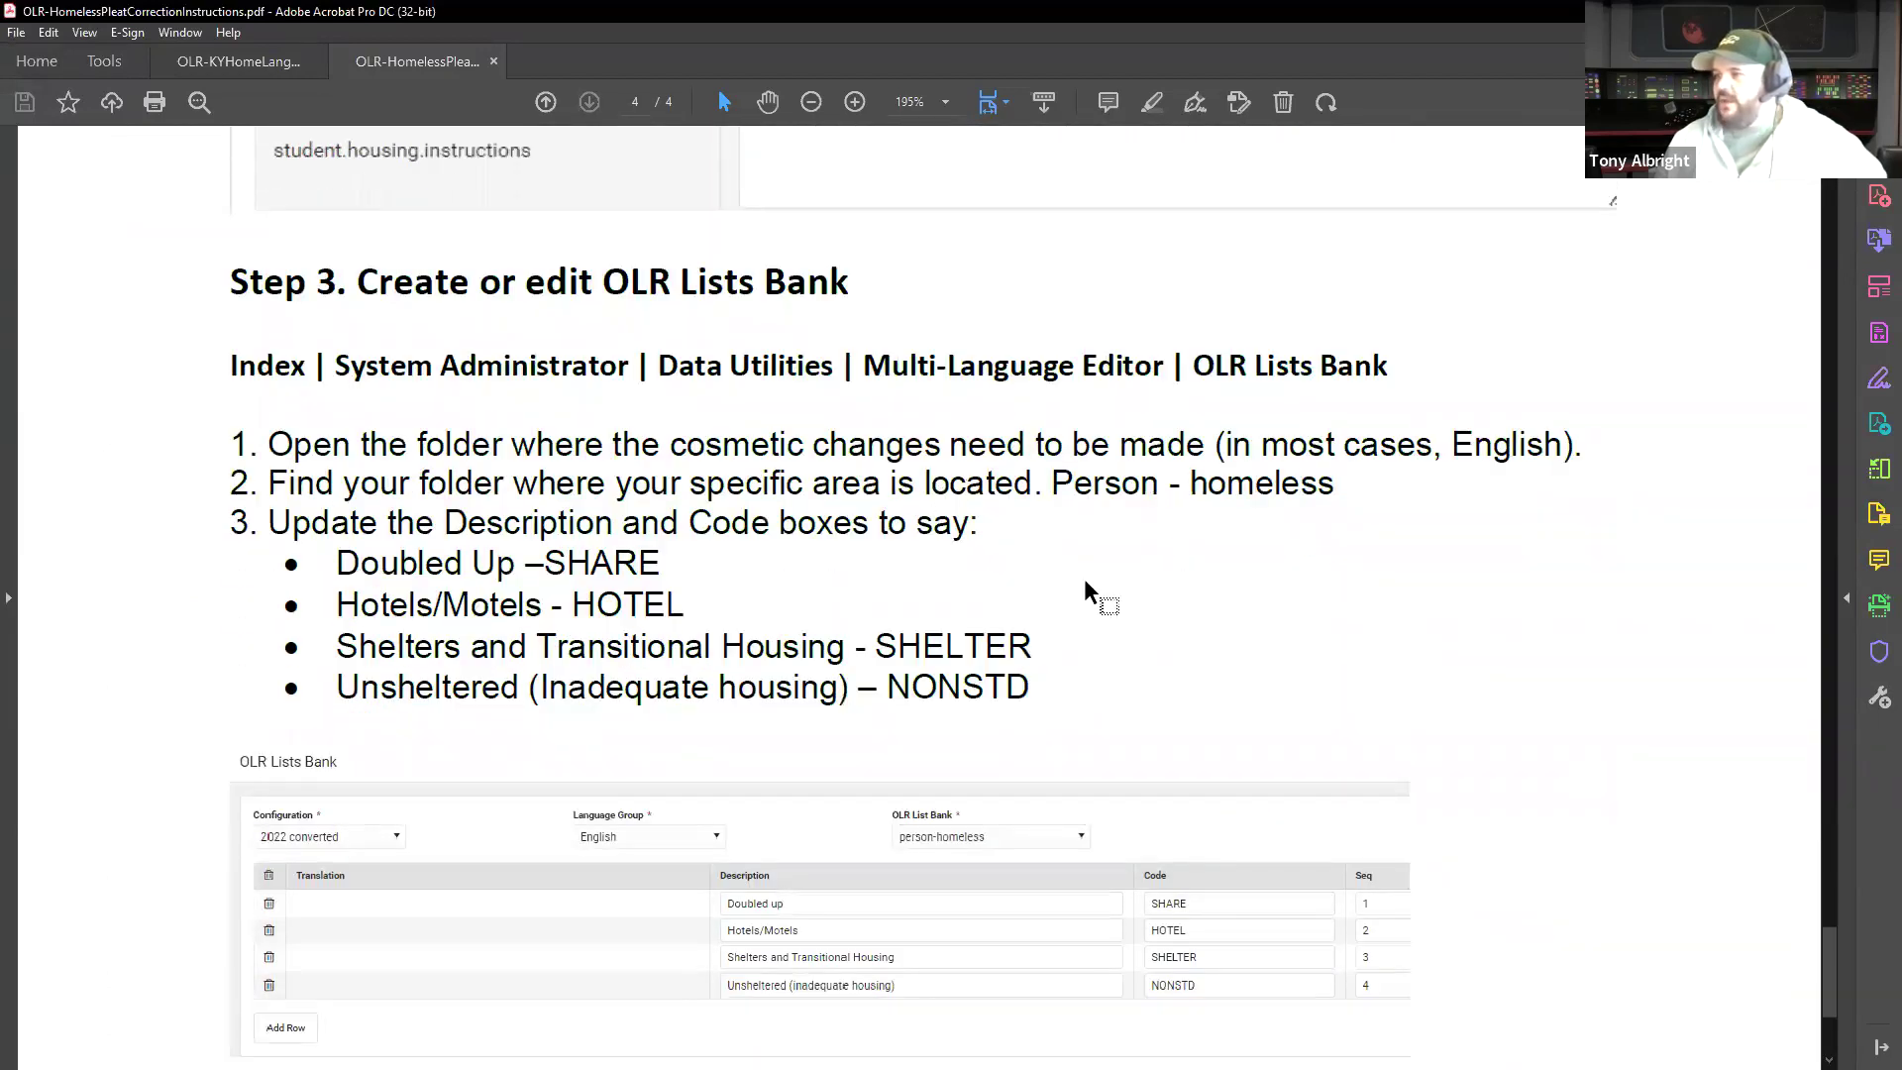
pyautogui.scroll(-1, 1086, 585)
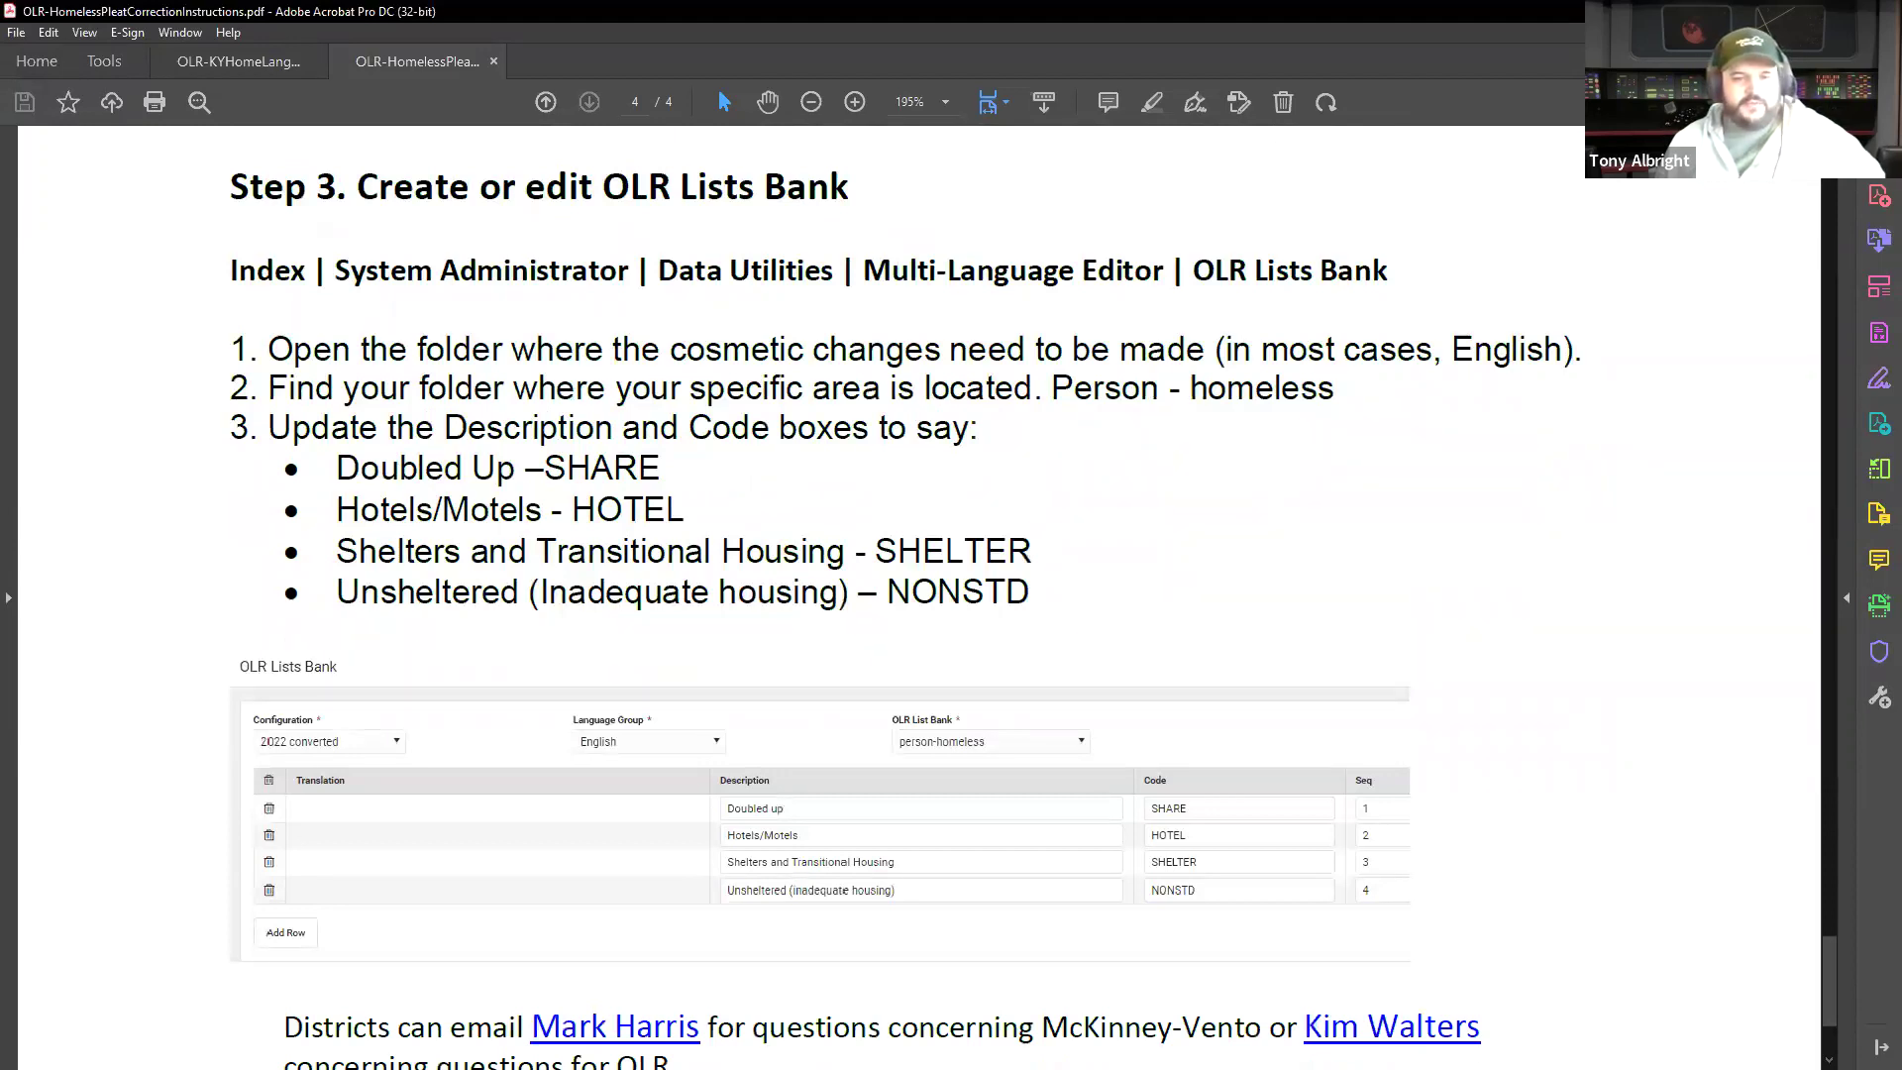
# Switch to Infinite Campus and load the person-homeless list in the OLR Lists Bank to review its descriptions and codes.
pyautogui.hotkey('alt', 'Tab')
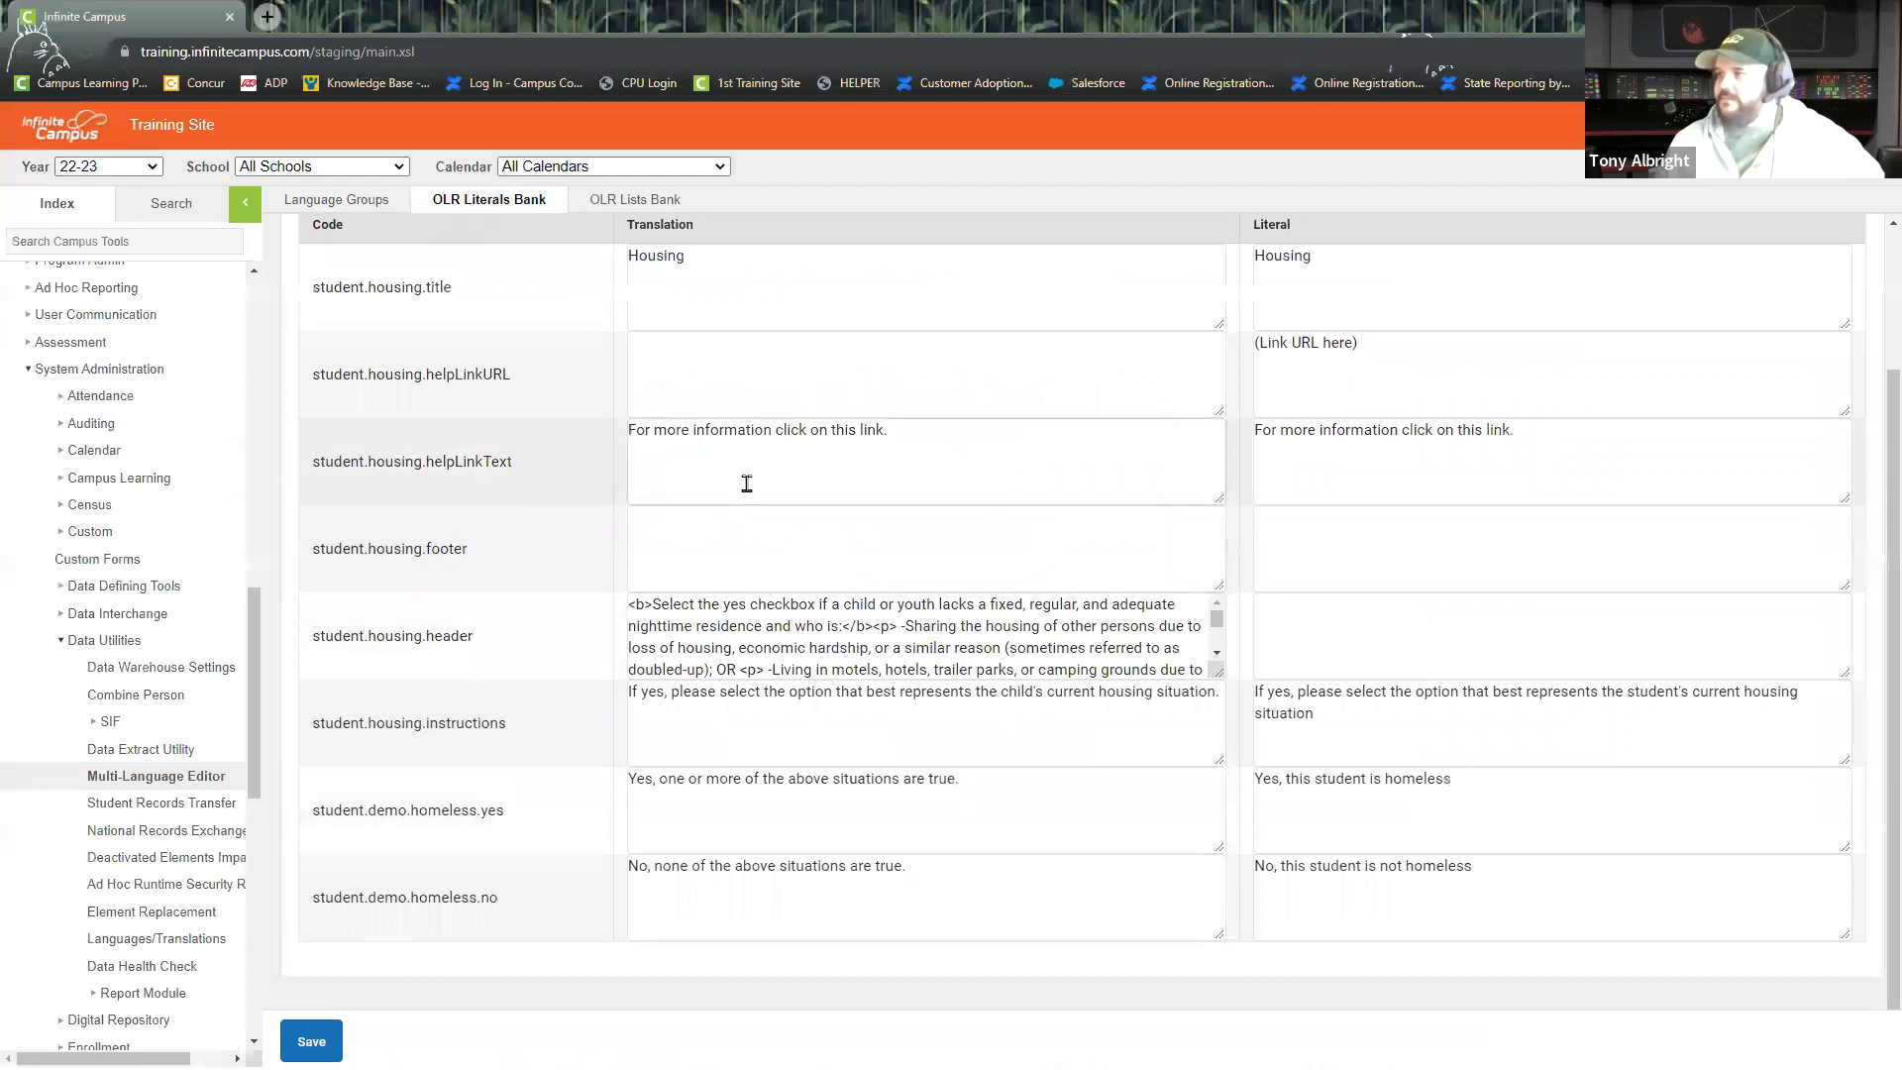
pyautogui.scroll(2, 747, 483)
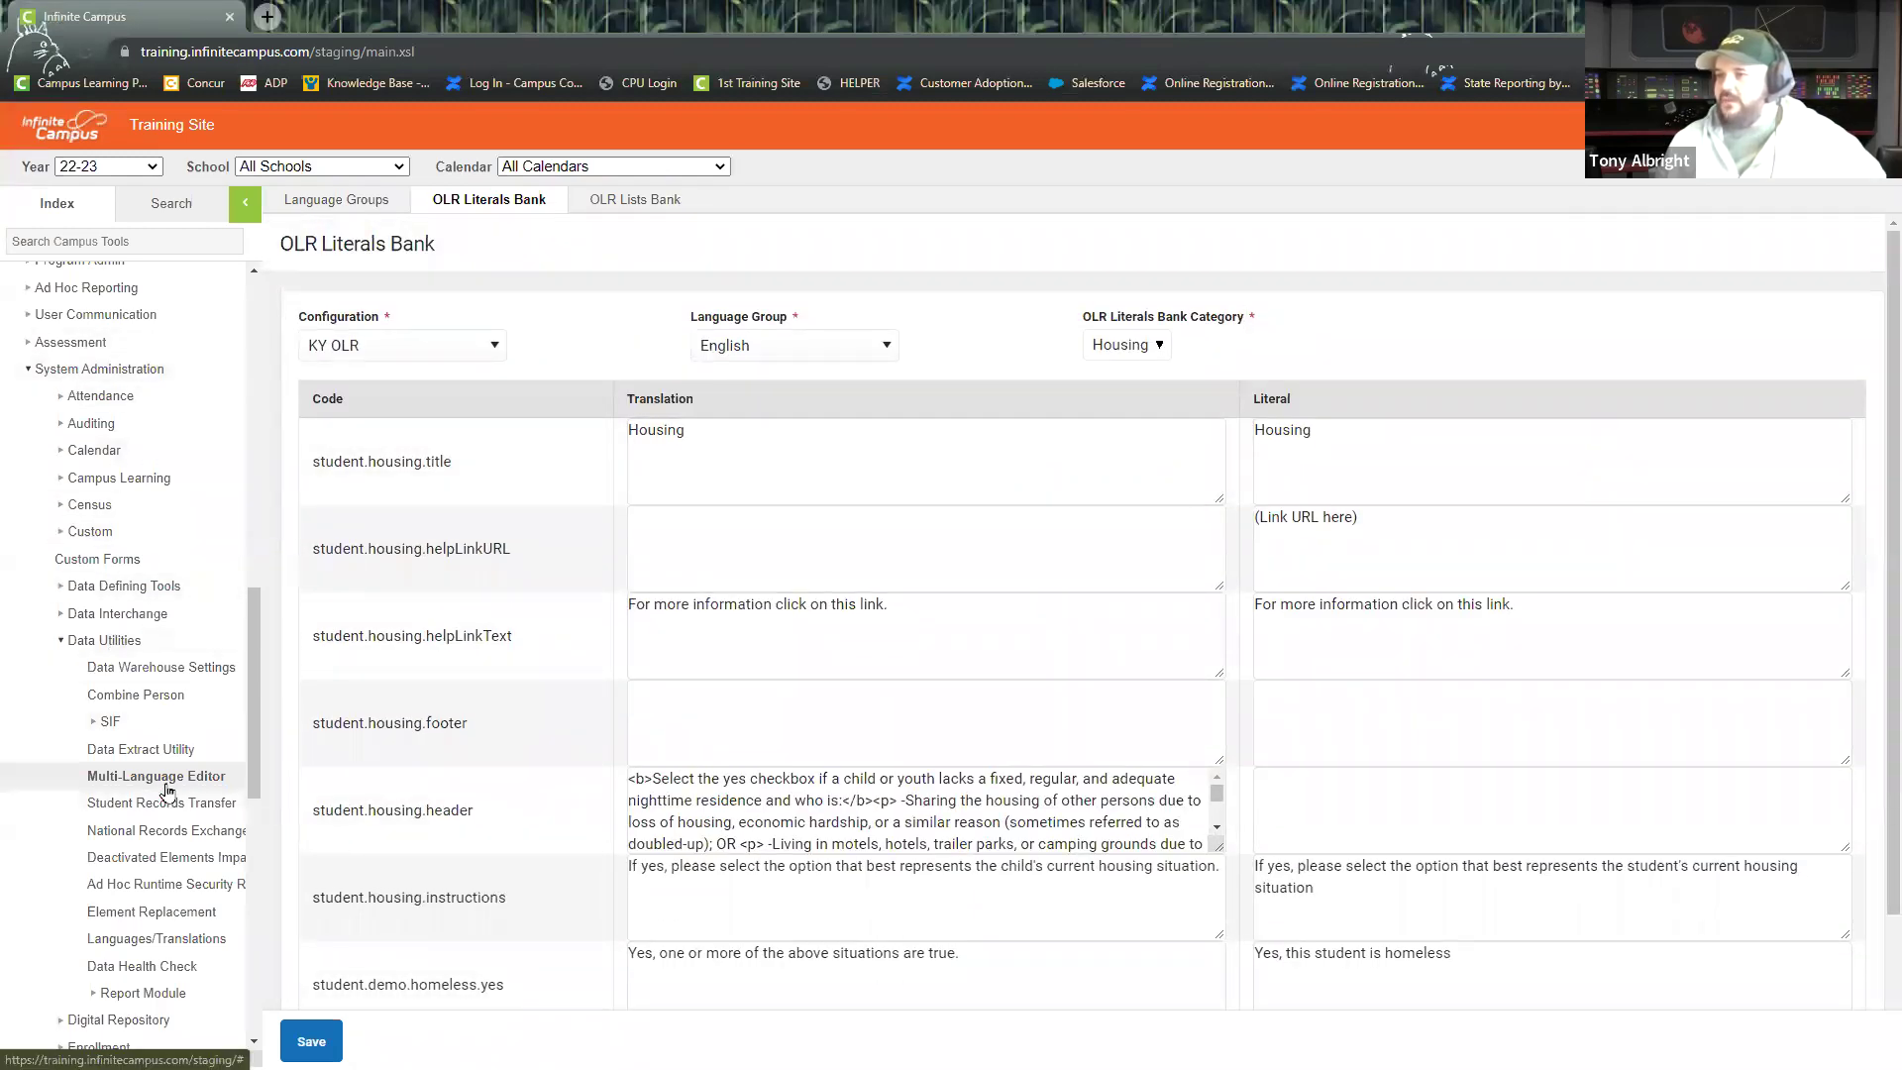
pyautogui.click(637, 205)
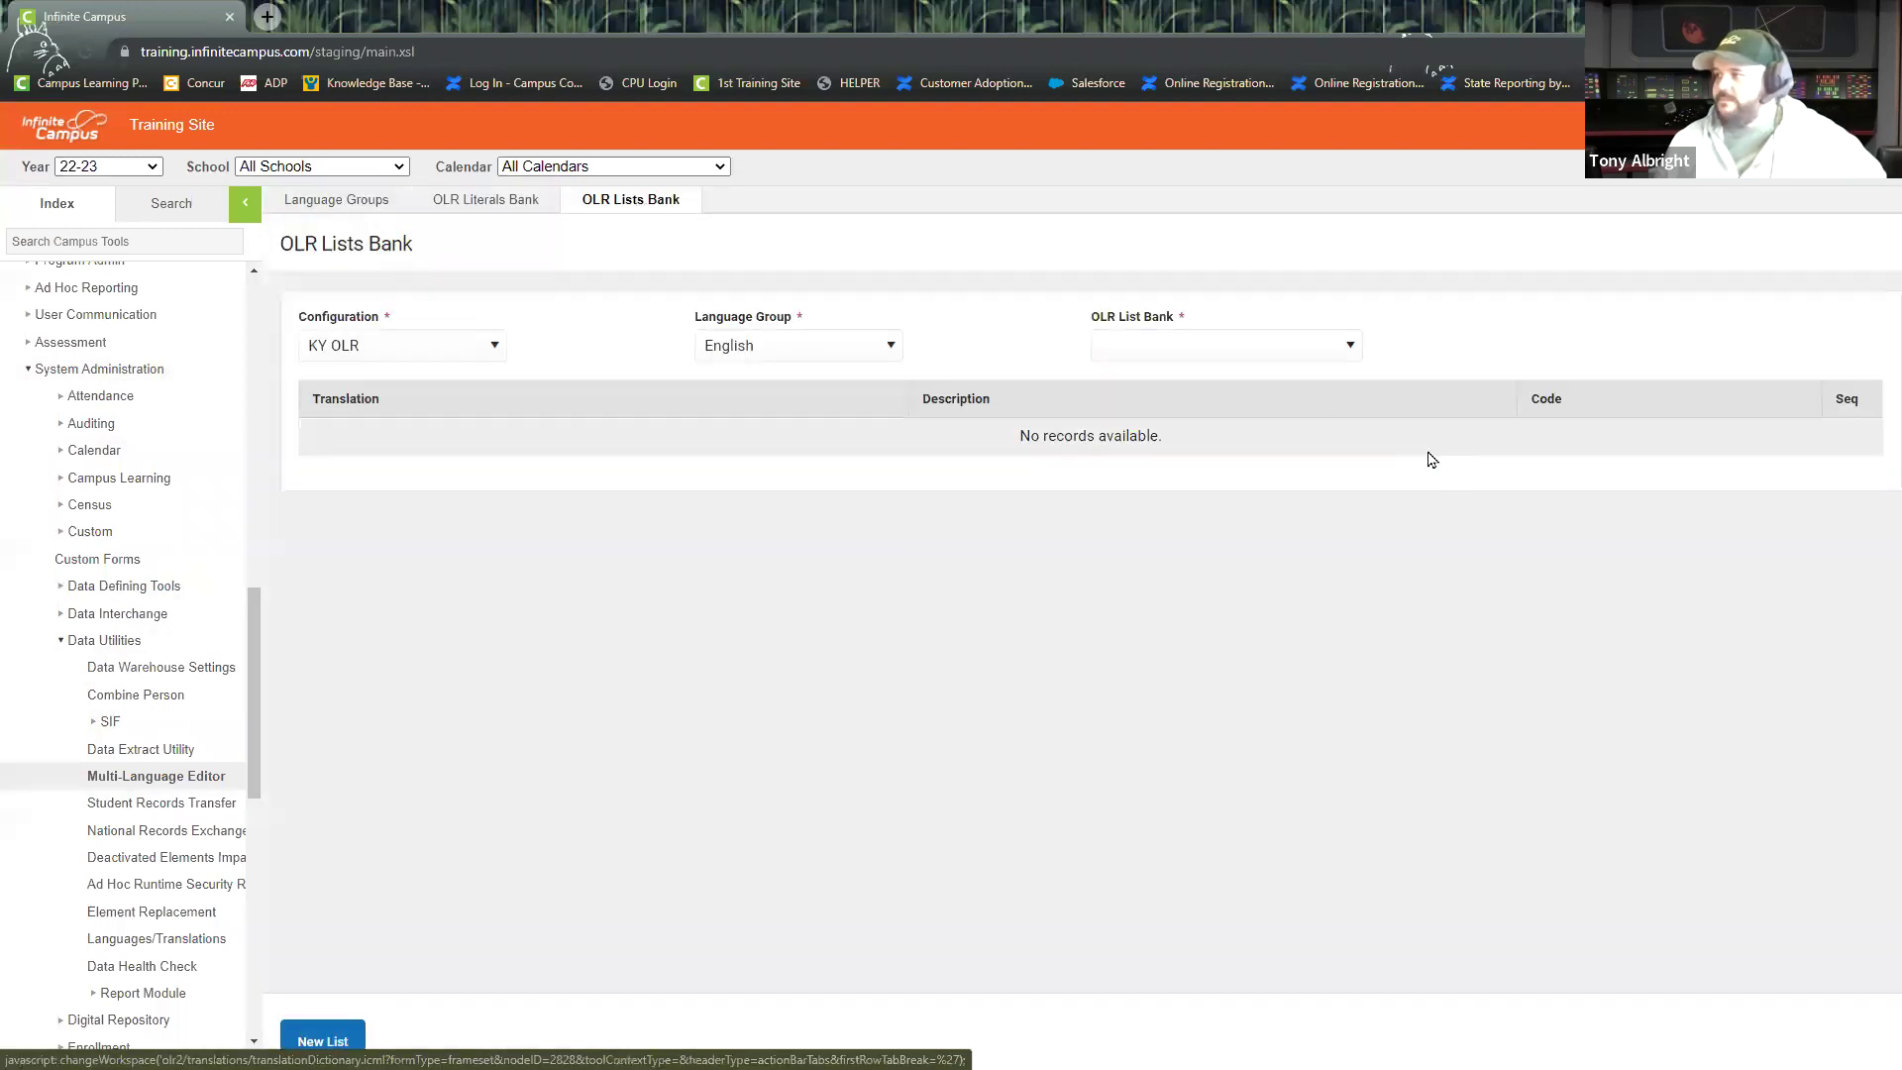
pyautogui.click(1347, 346)
pyautogui.scroll(-5, 1282, 416)
pyautogui.scroll(-1, 1282, 416)
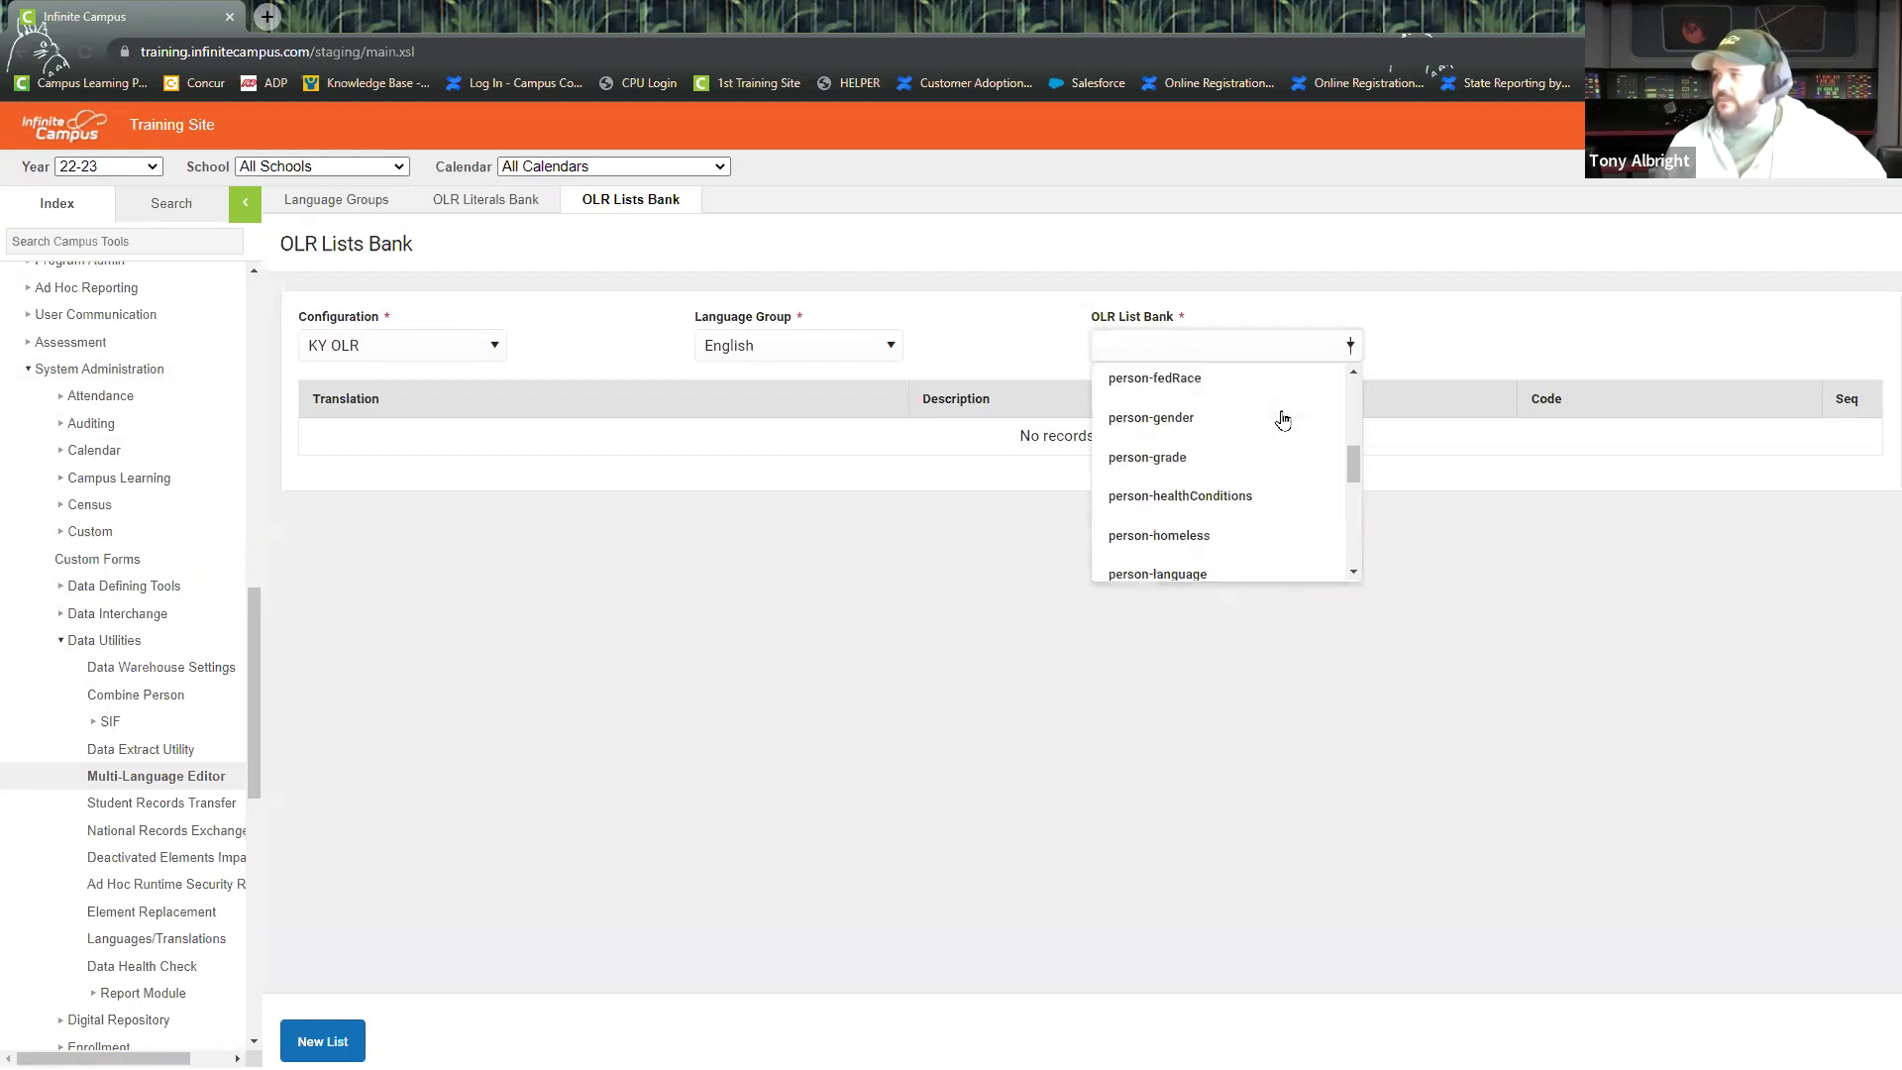
pyautogui.click(1195, 550)
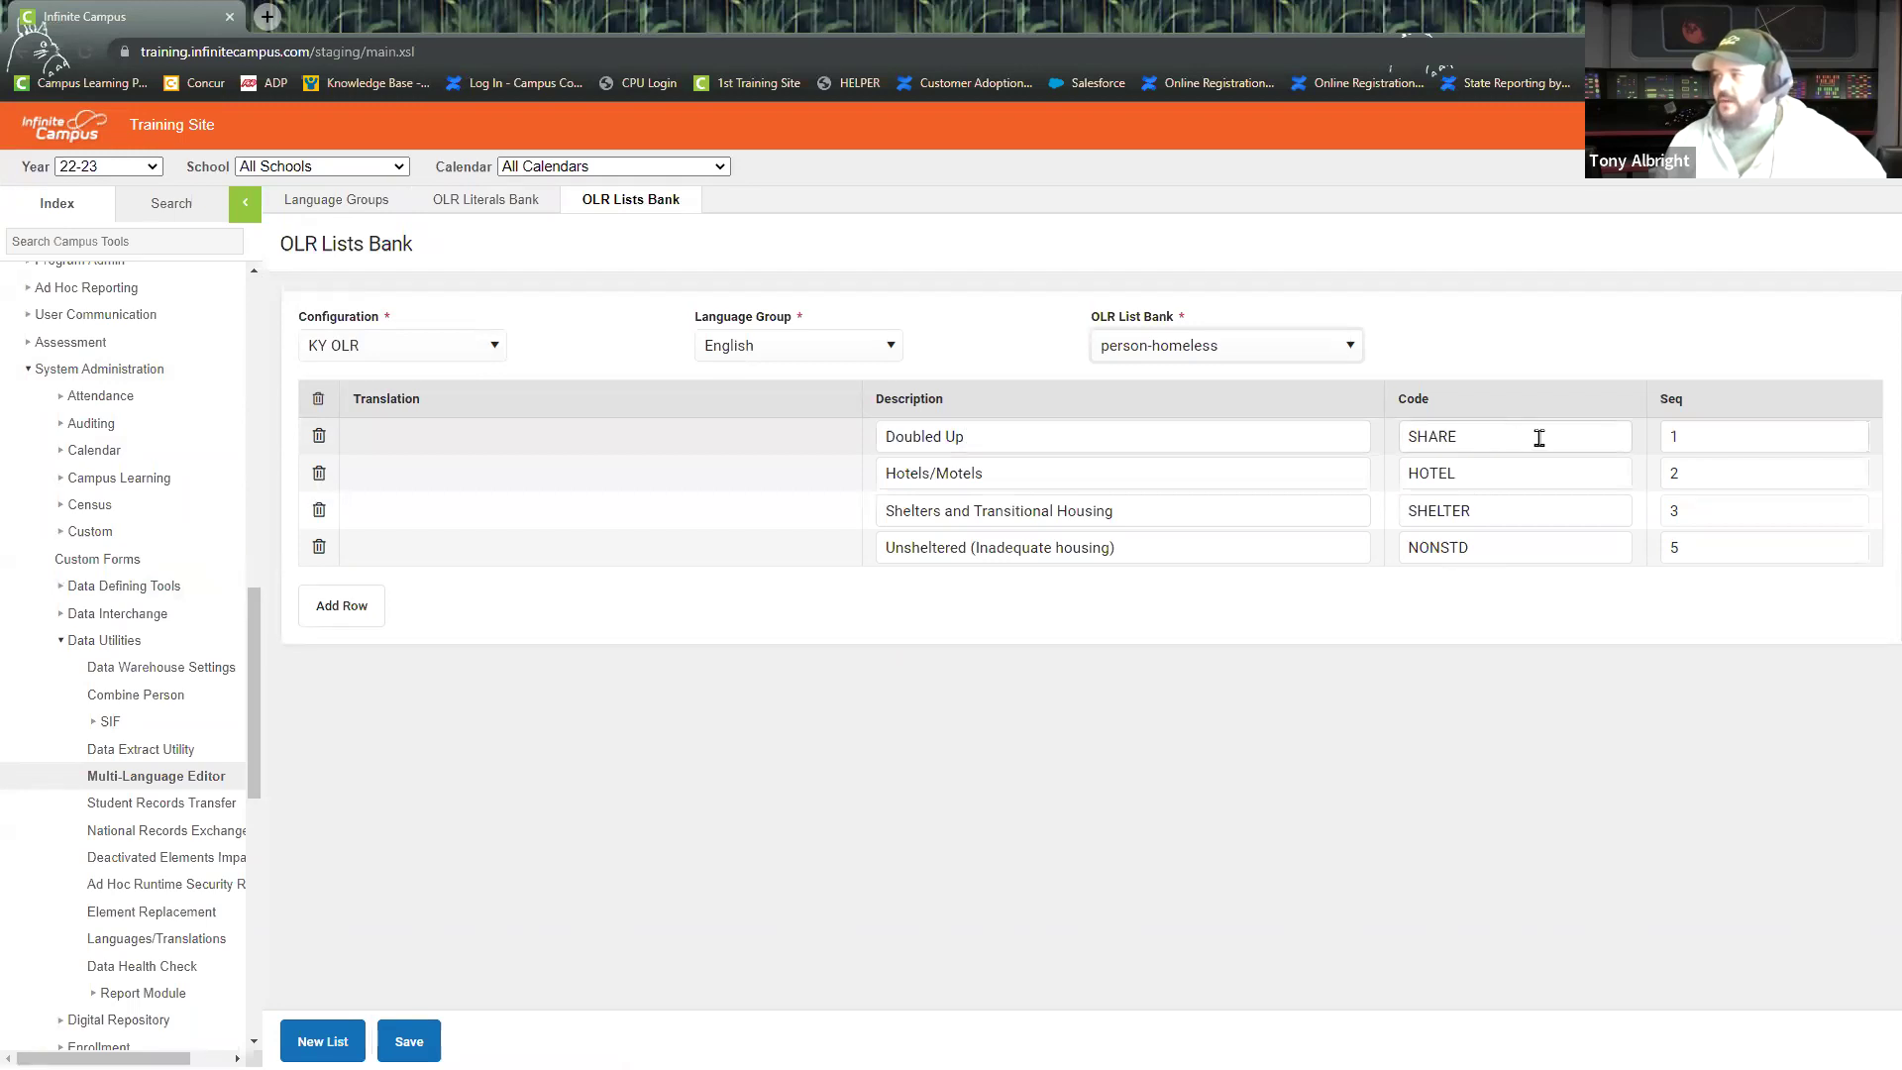
pyautogui.click(988, 474)
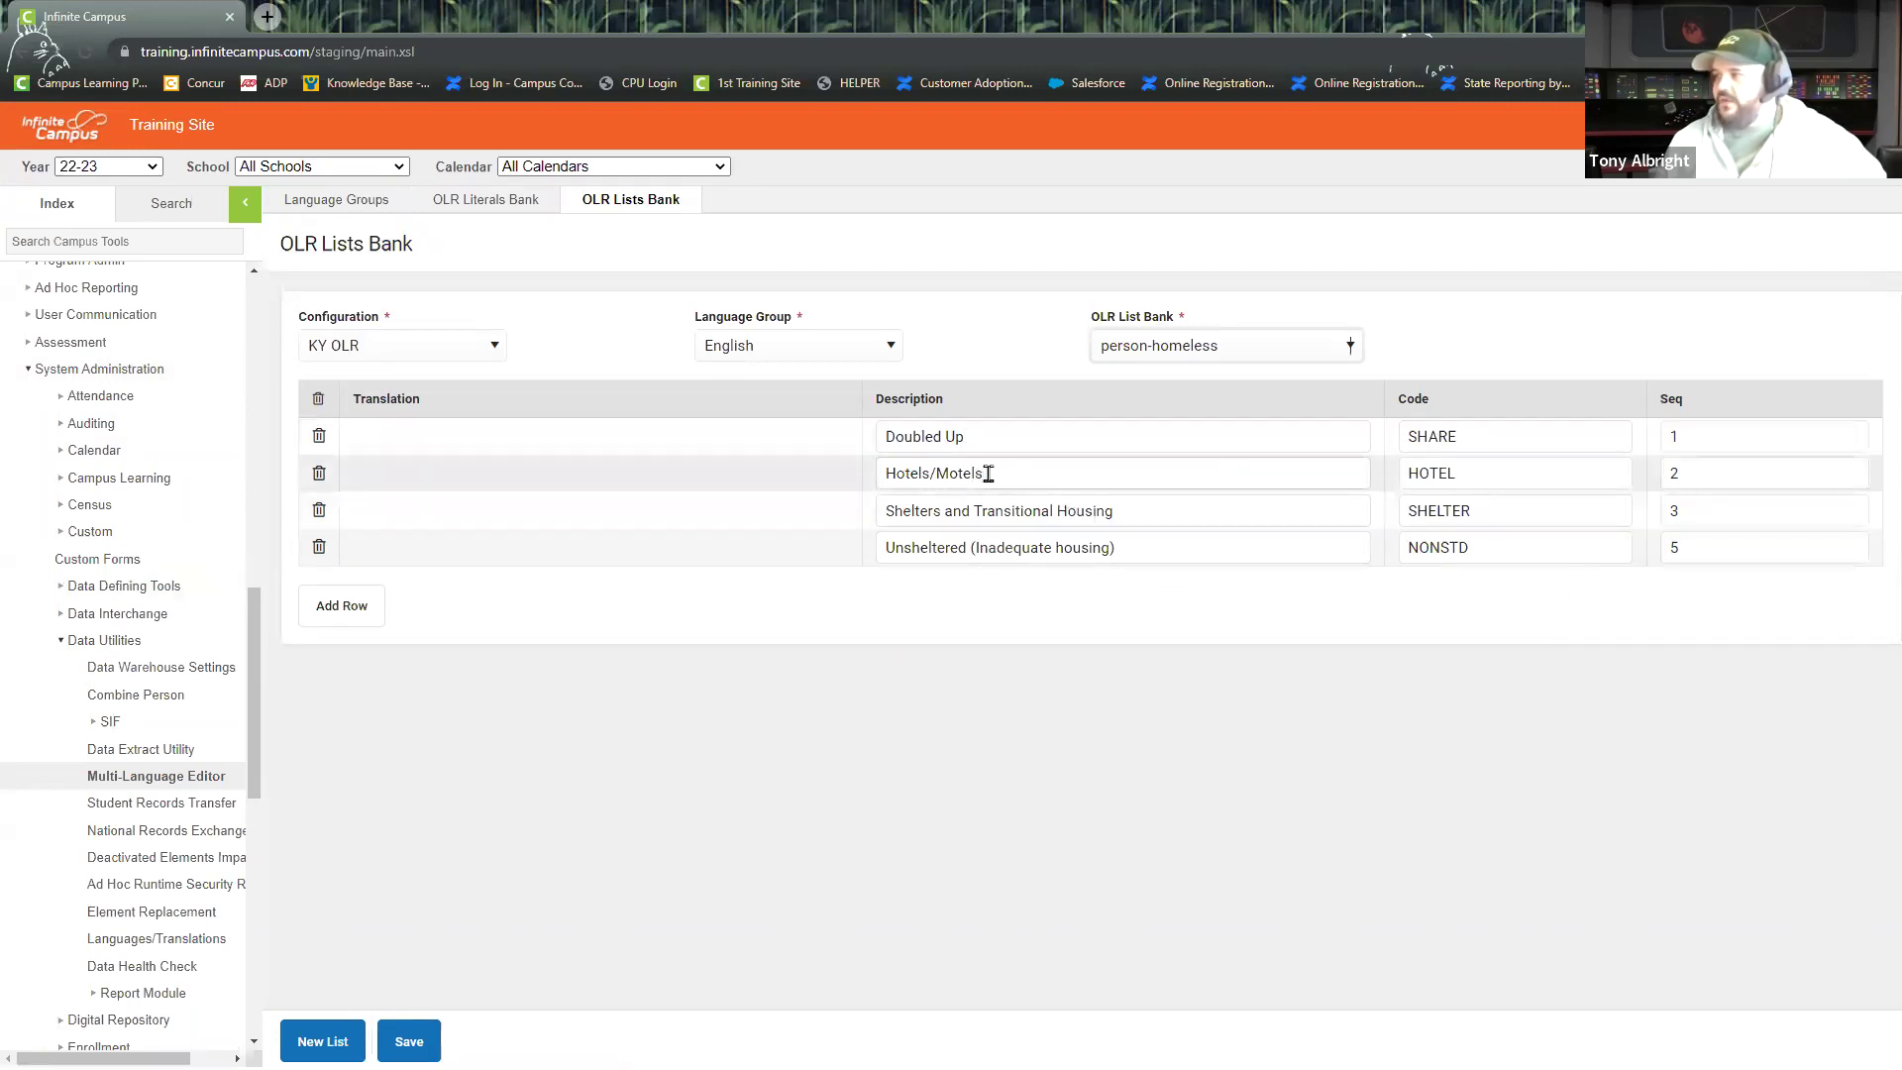
pyautogui.click(1453, 472)
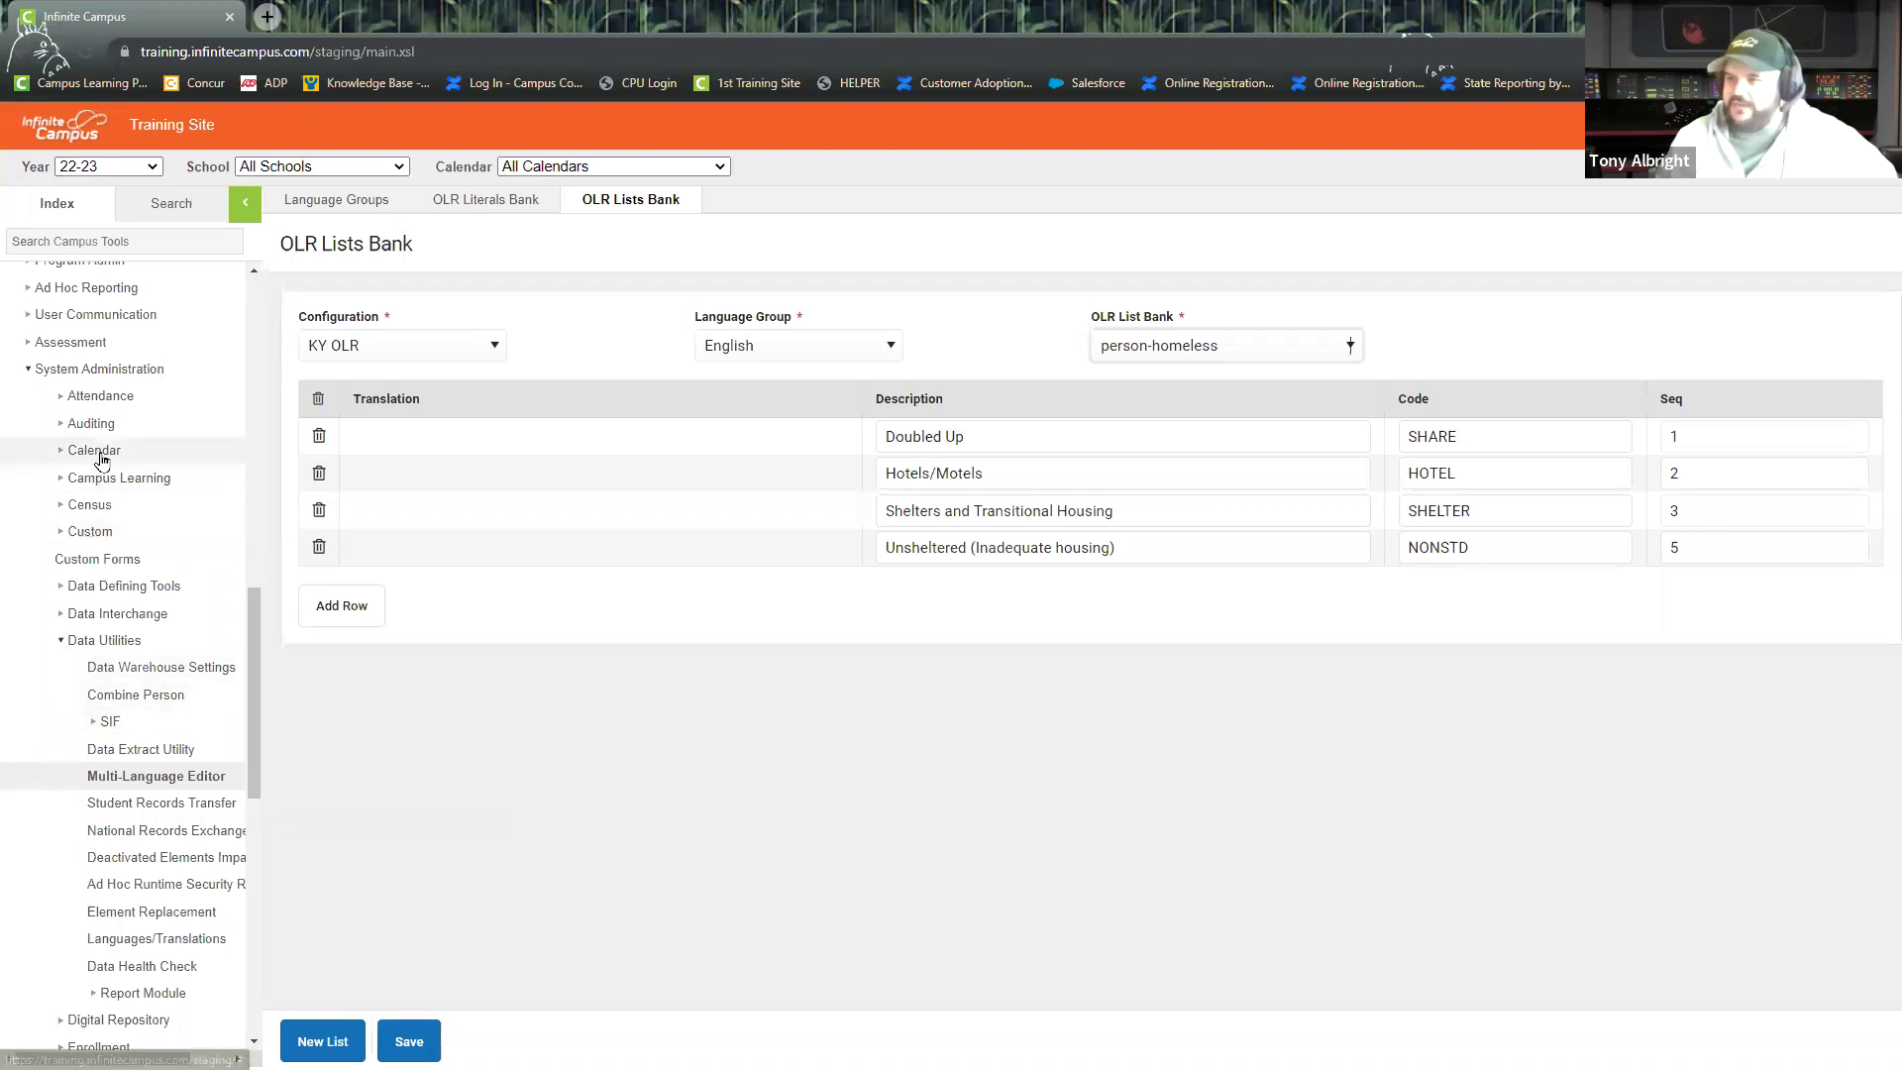
# Open the Housing Situation field from the Student > Housing pleat in OLR Set Up's OLR Builder and review its settings.
pyautogui.scroll(2, 104, 454)
pyautogui.scroll(8, 109, 460)
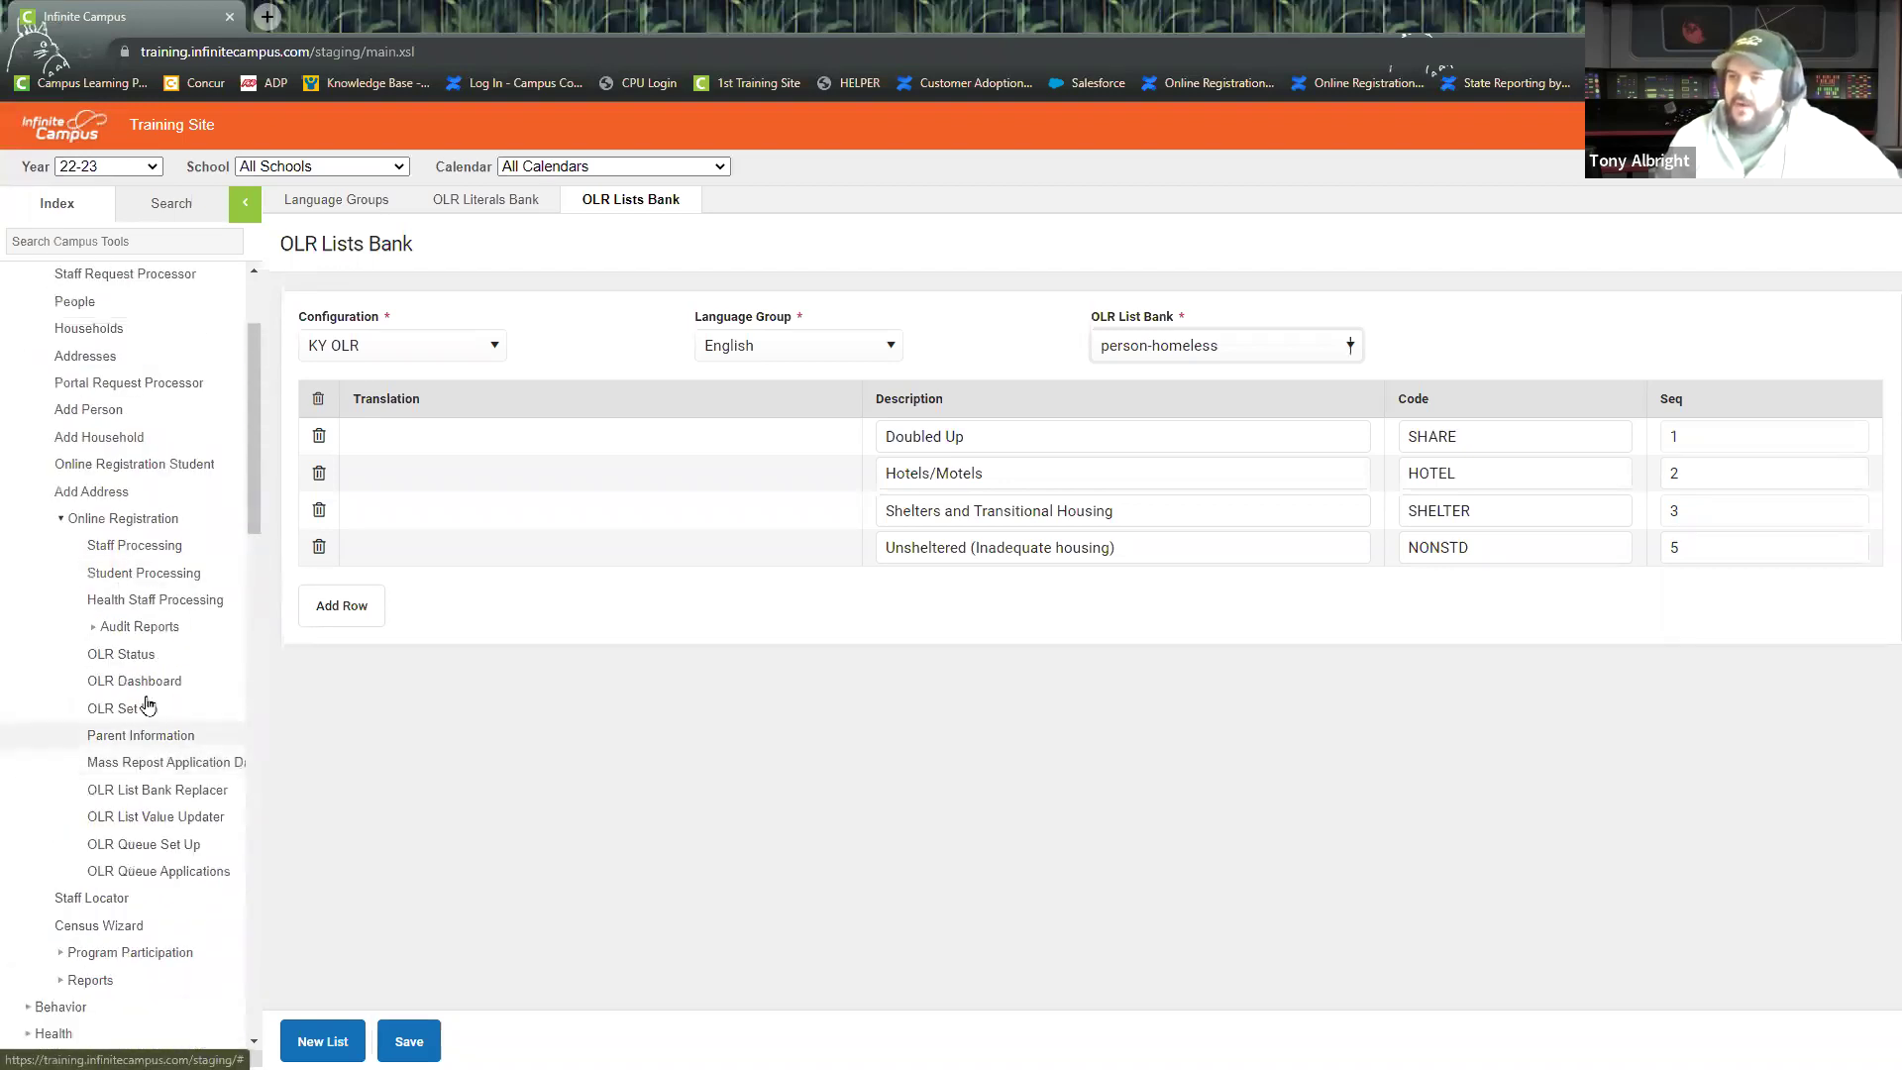
pyautogui.click(146, 710)
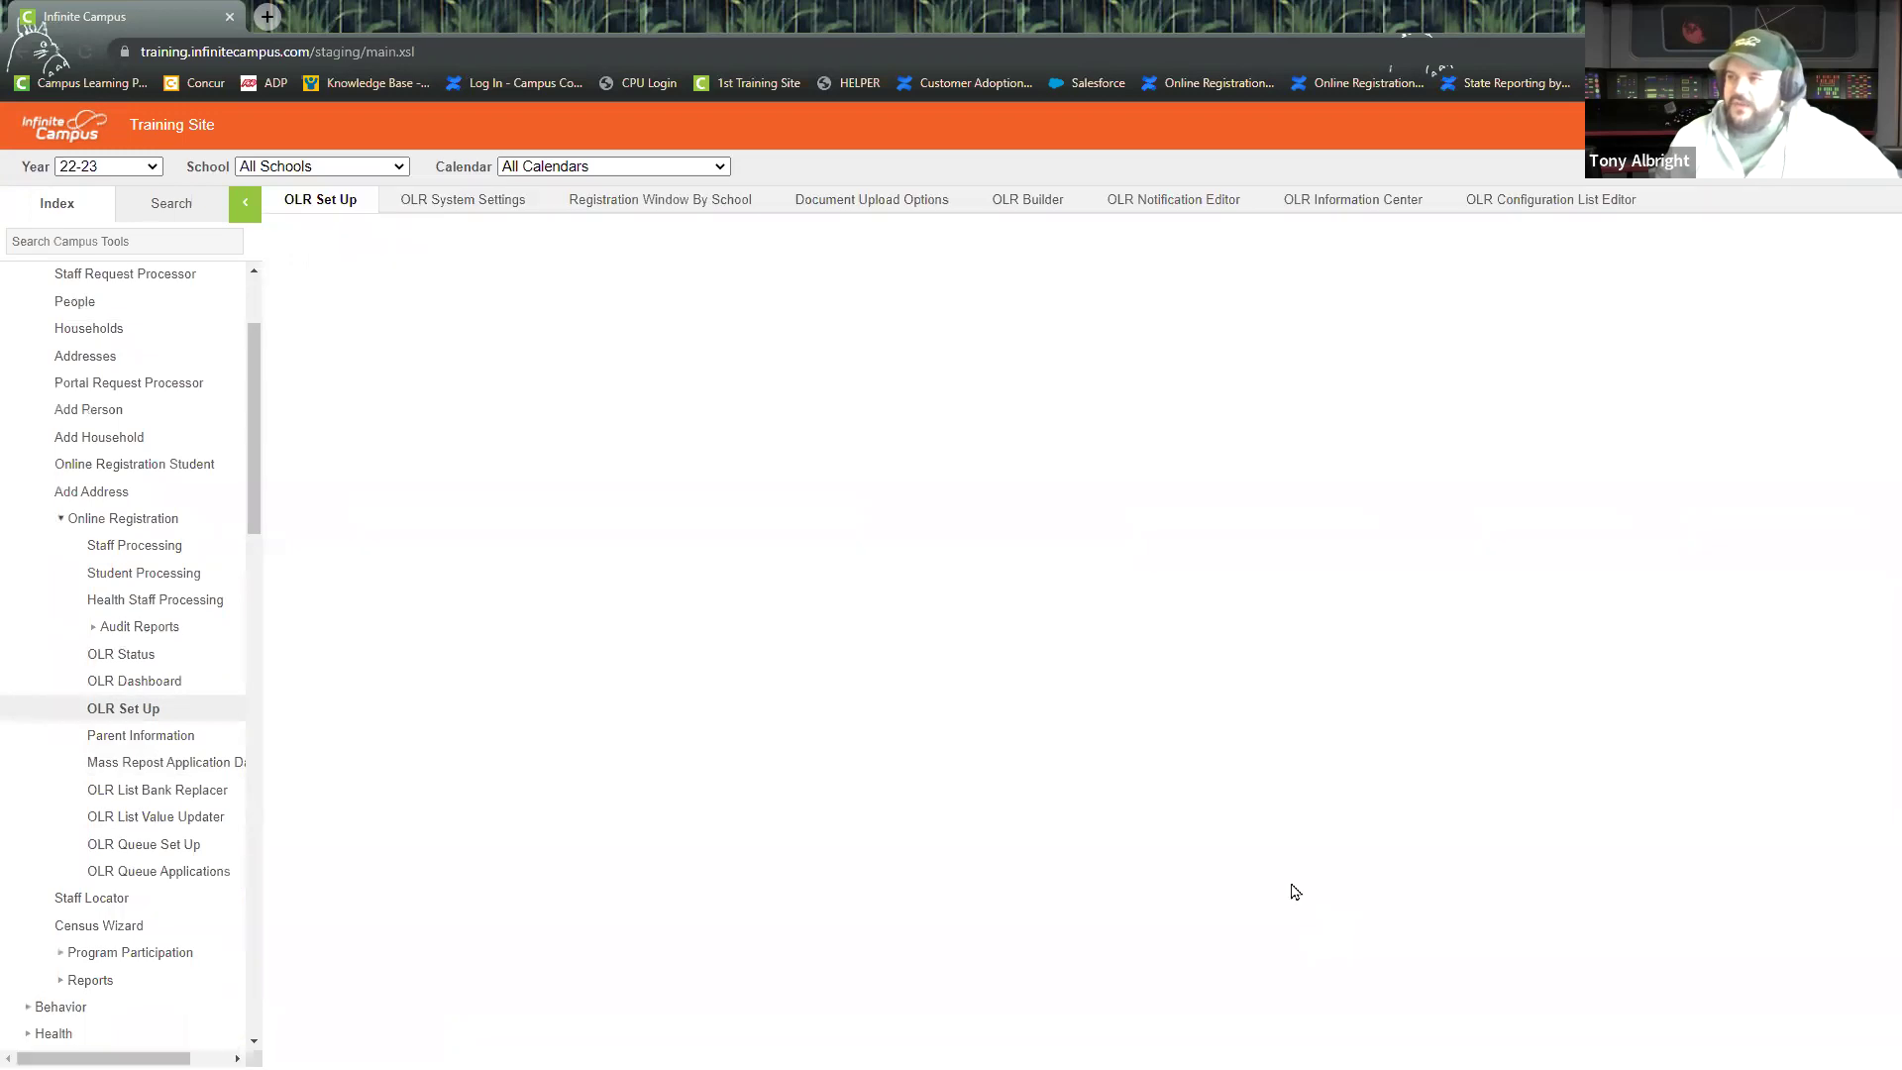
pyautogui.click(1026, 199)
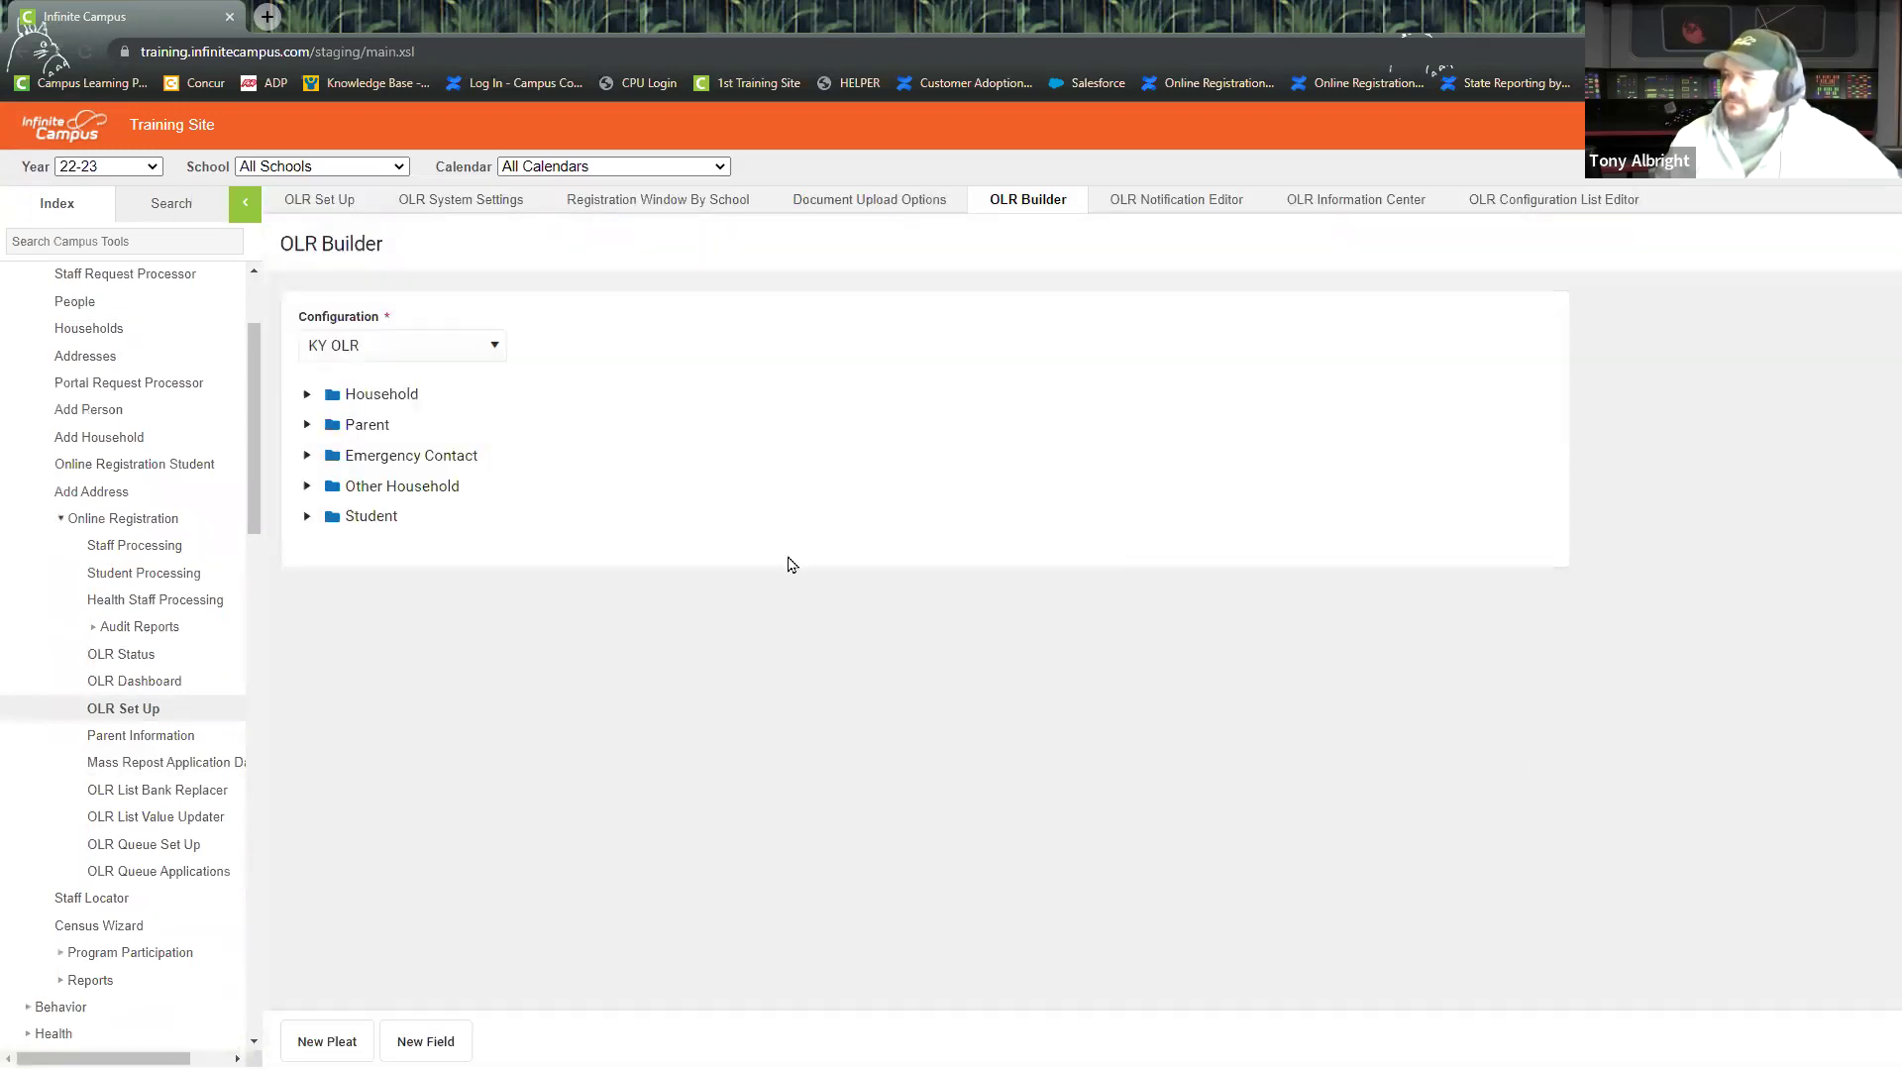
pyautogui.click(307, 516)
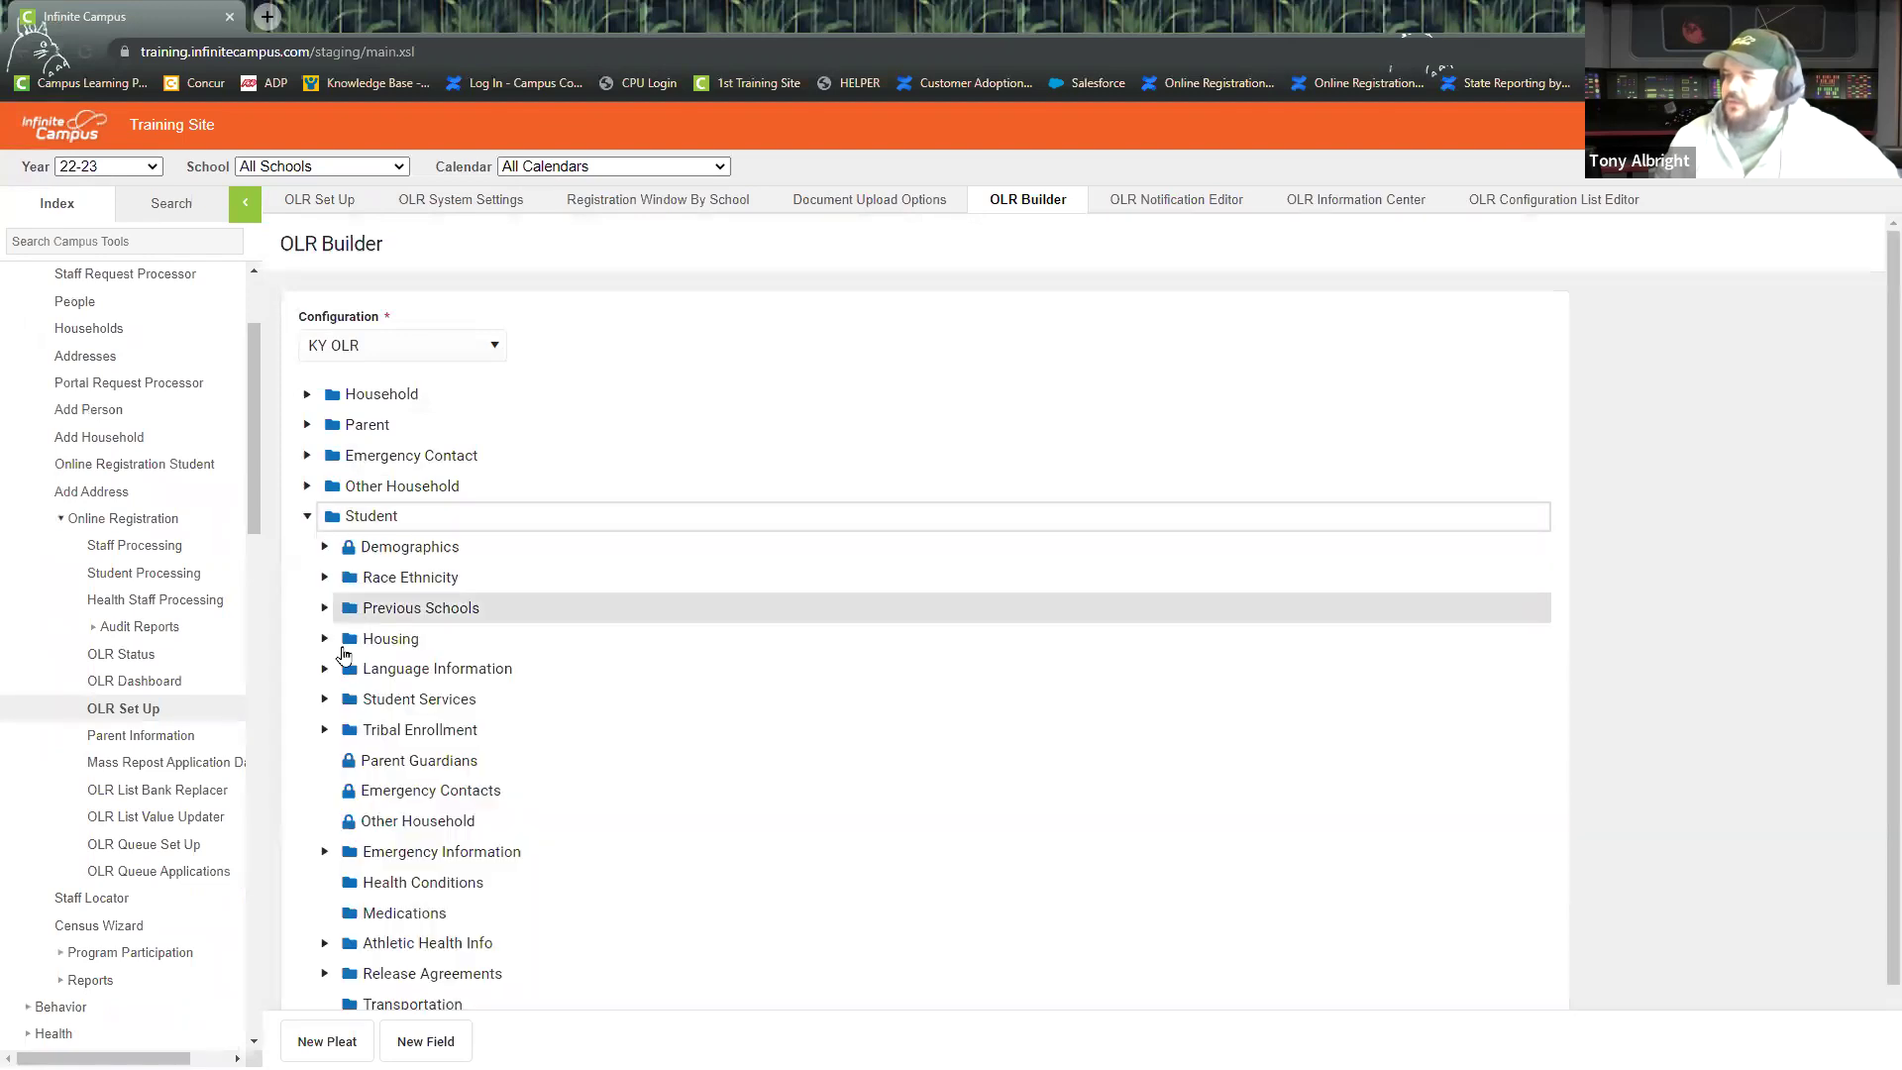
pyautogui.click(324, 639)
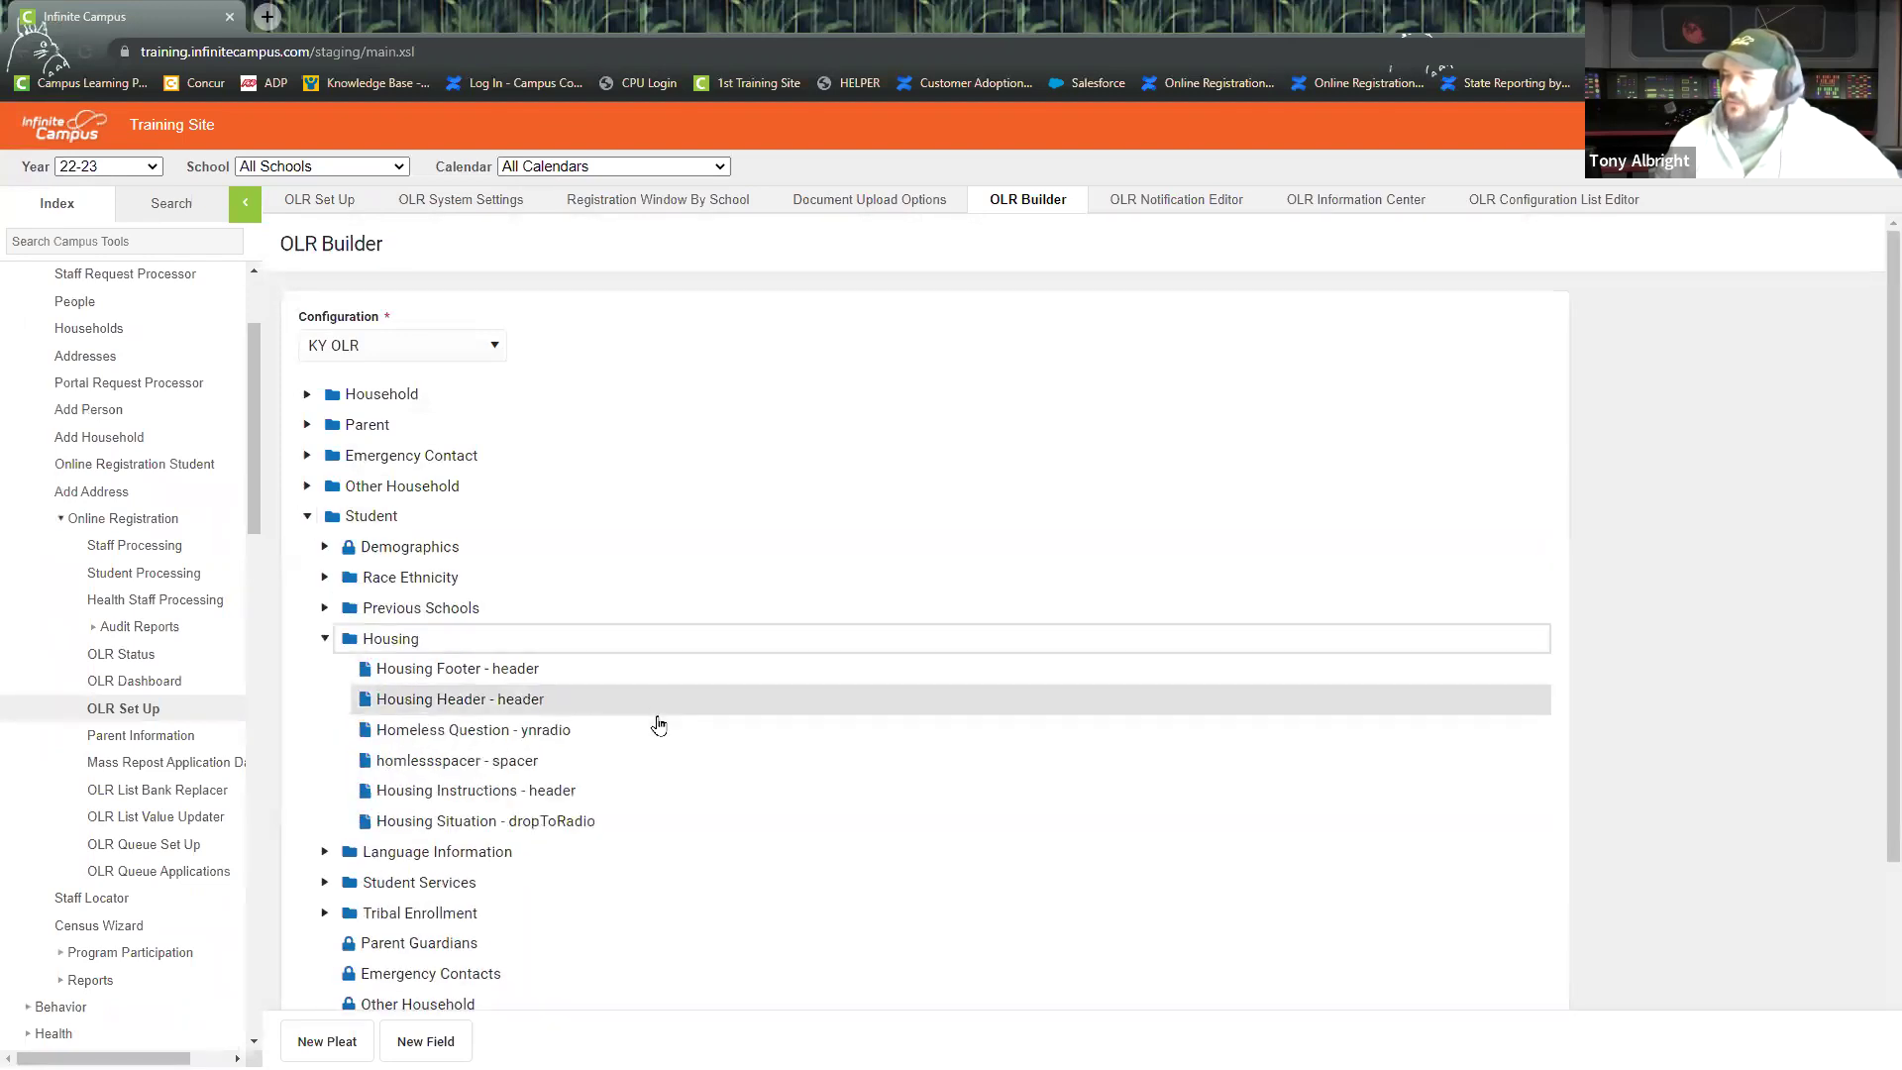
pyautogui.click(455, 830)
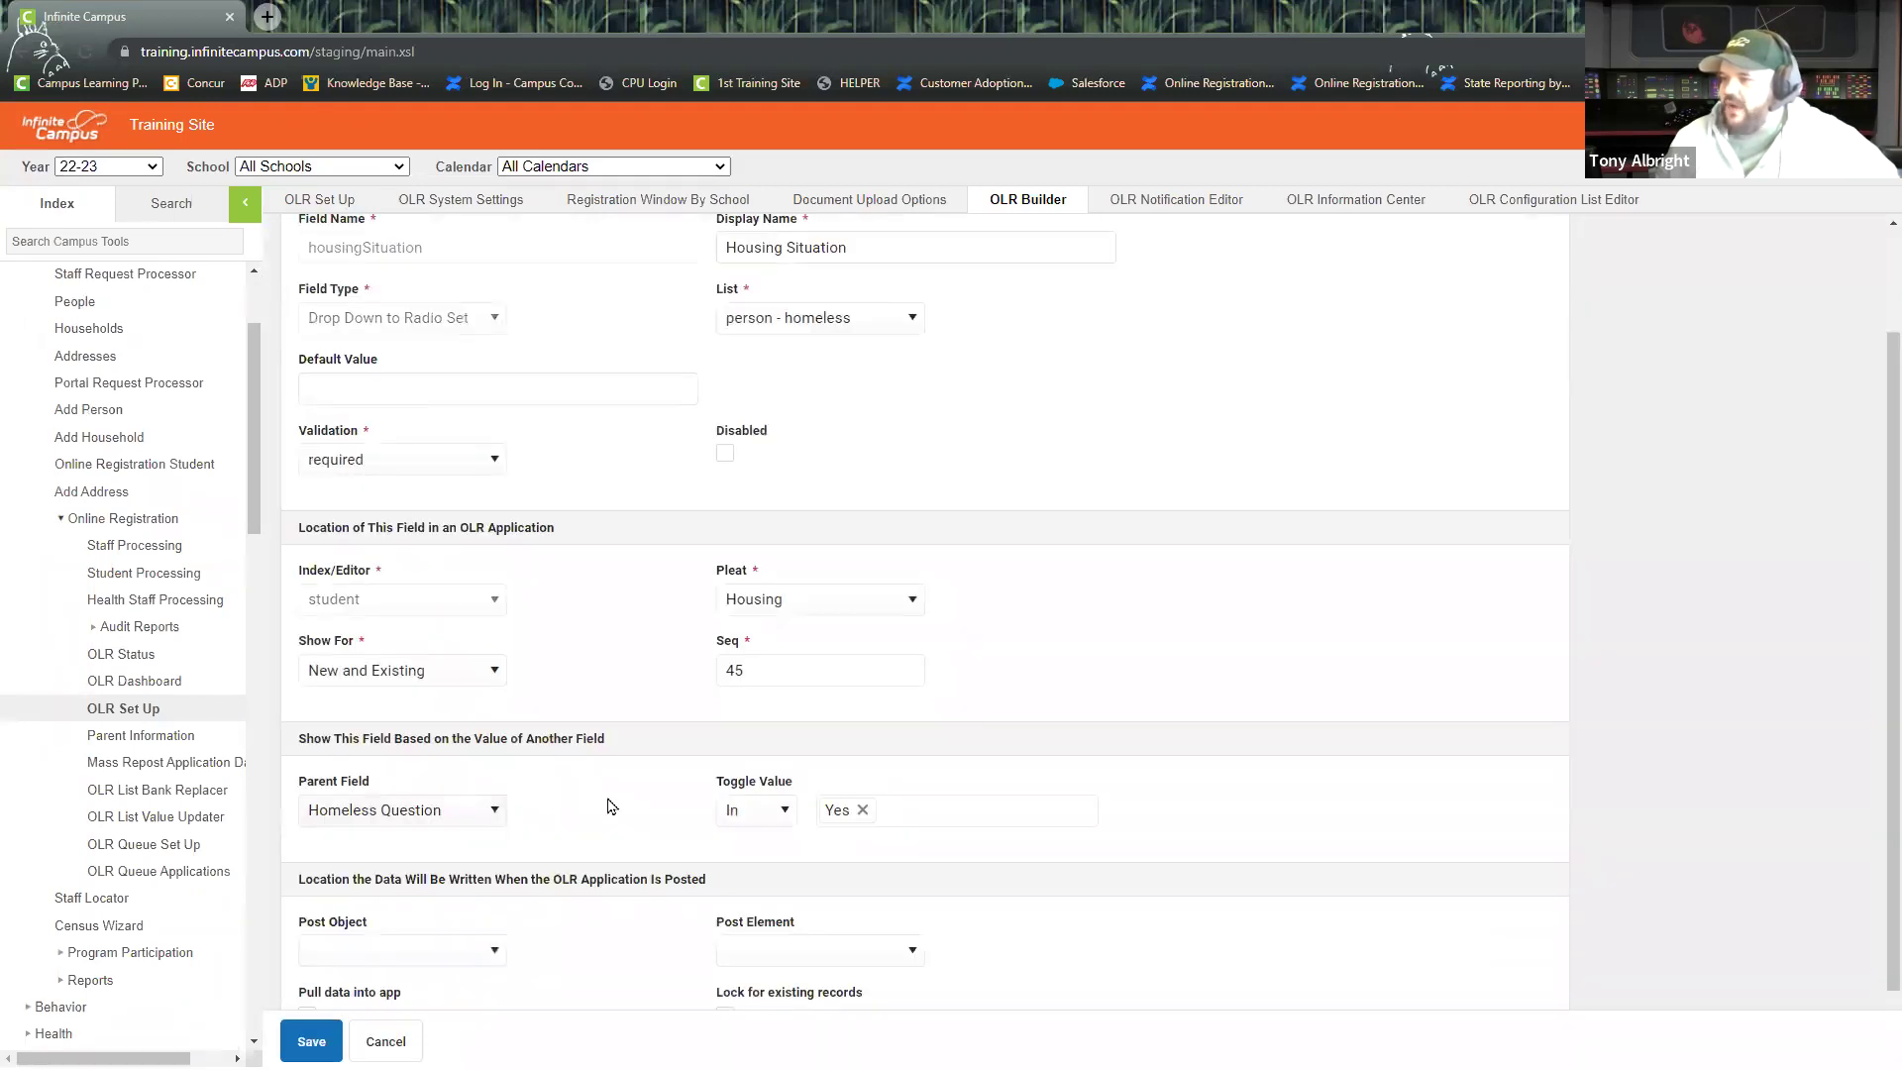
pyautogui.scroll(-2, 606, 808)
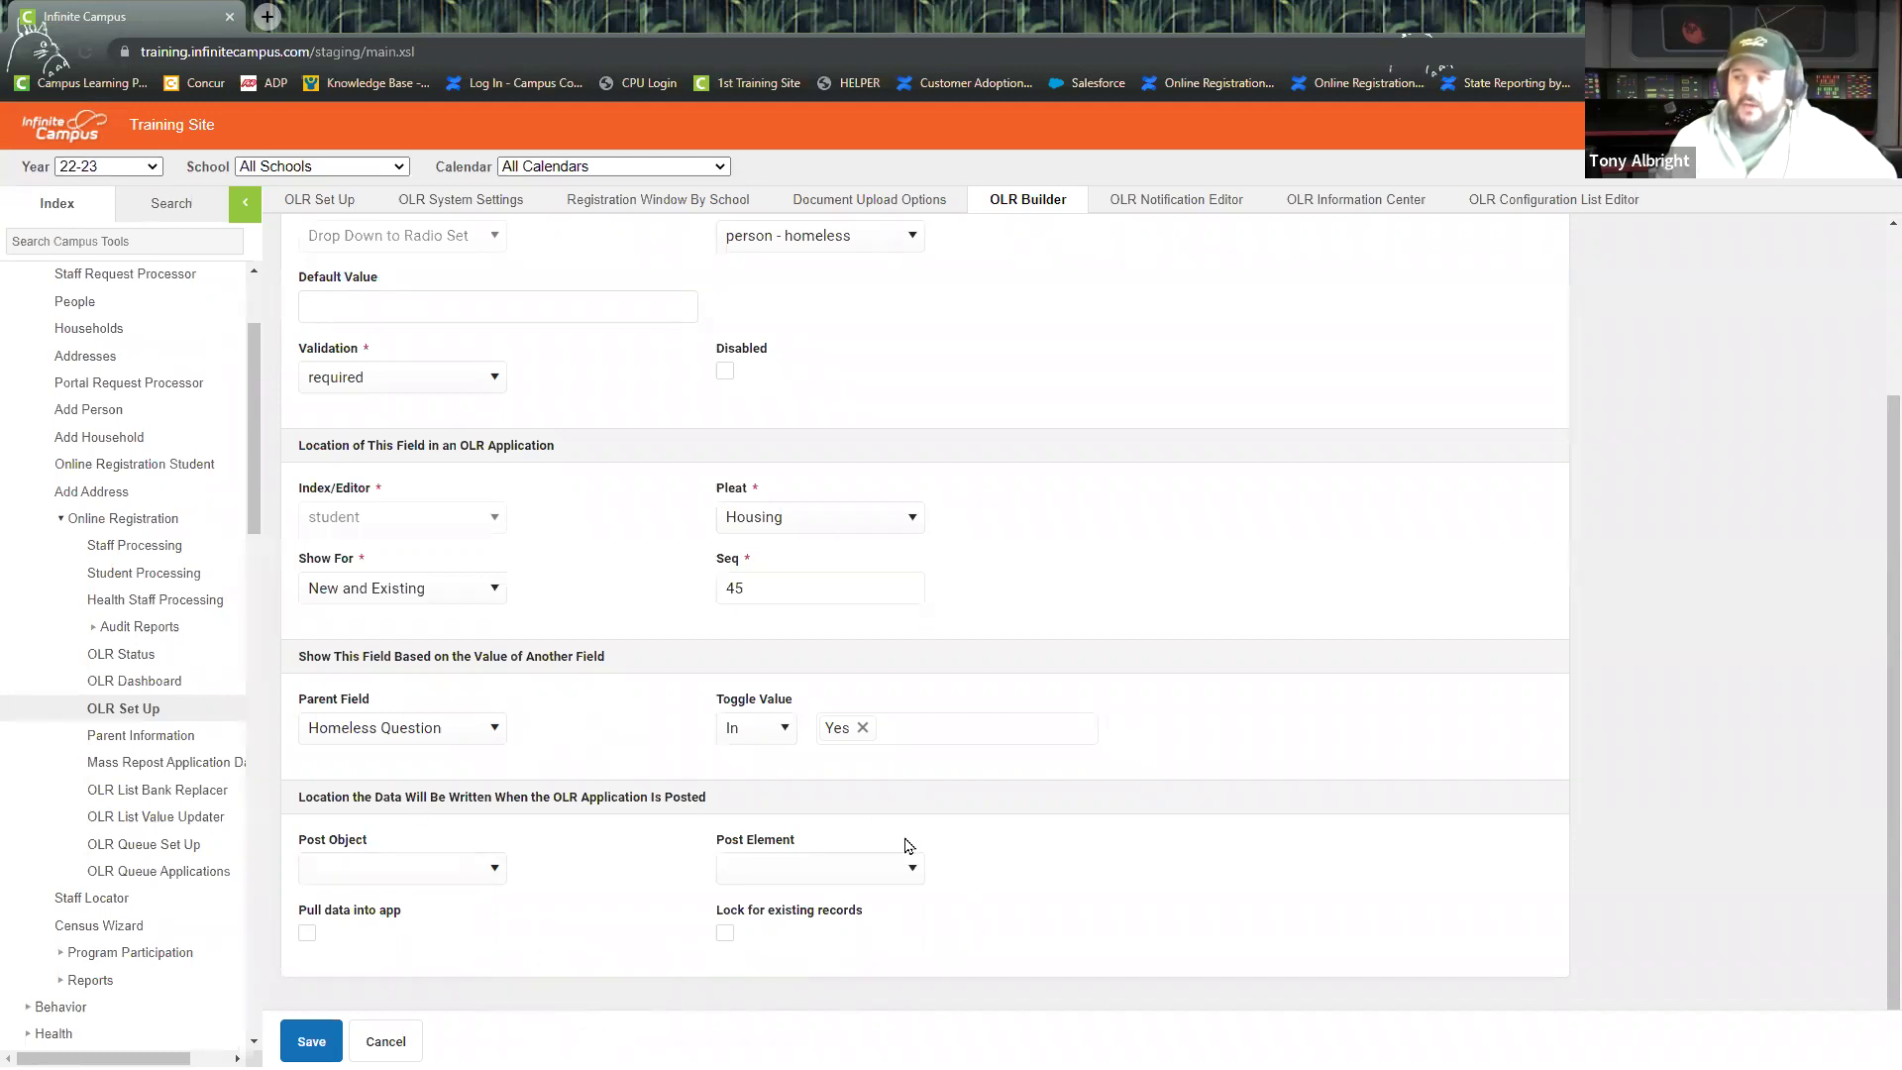
pyautogui.scroll(3, 594, 812)
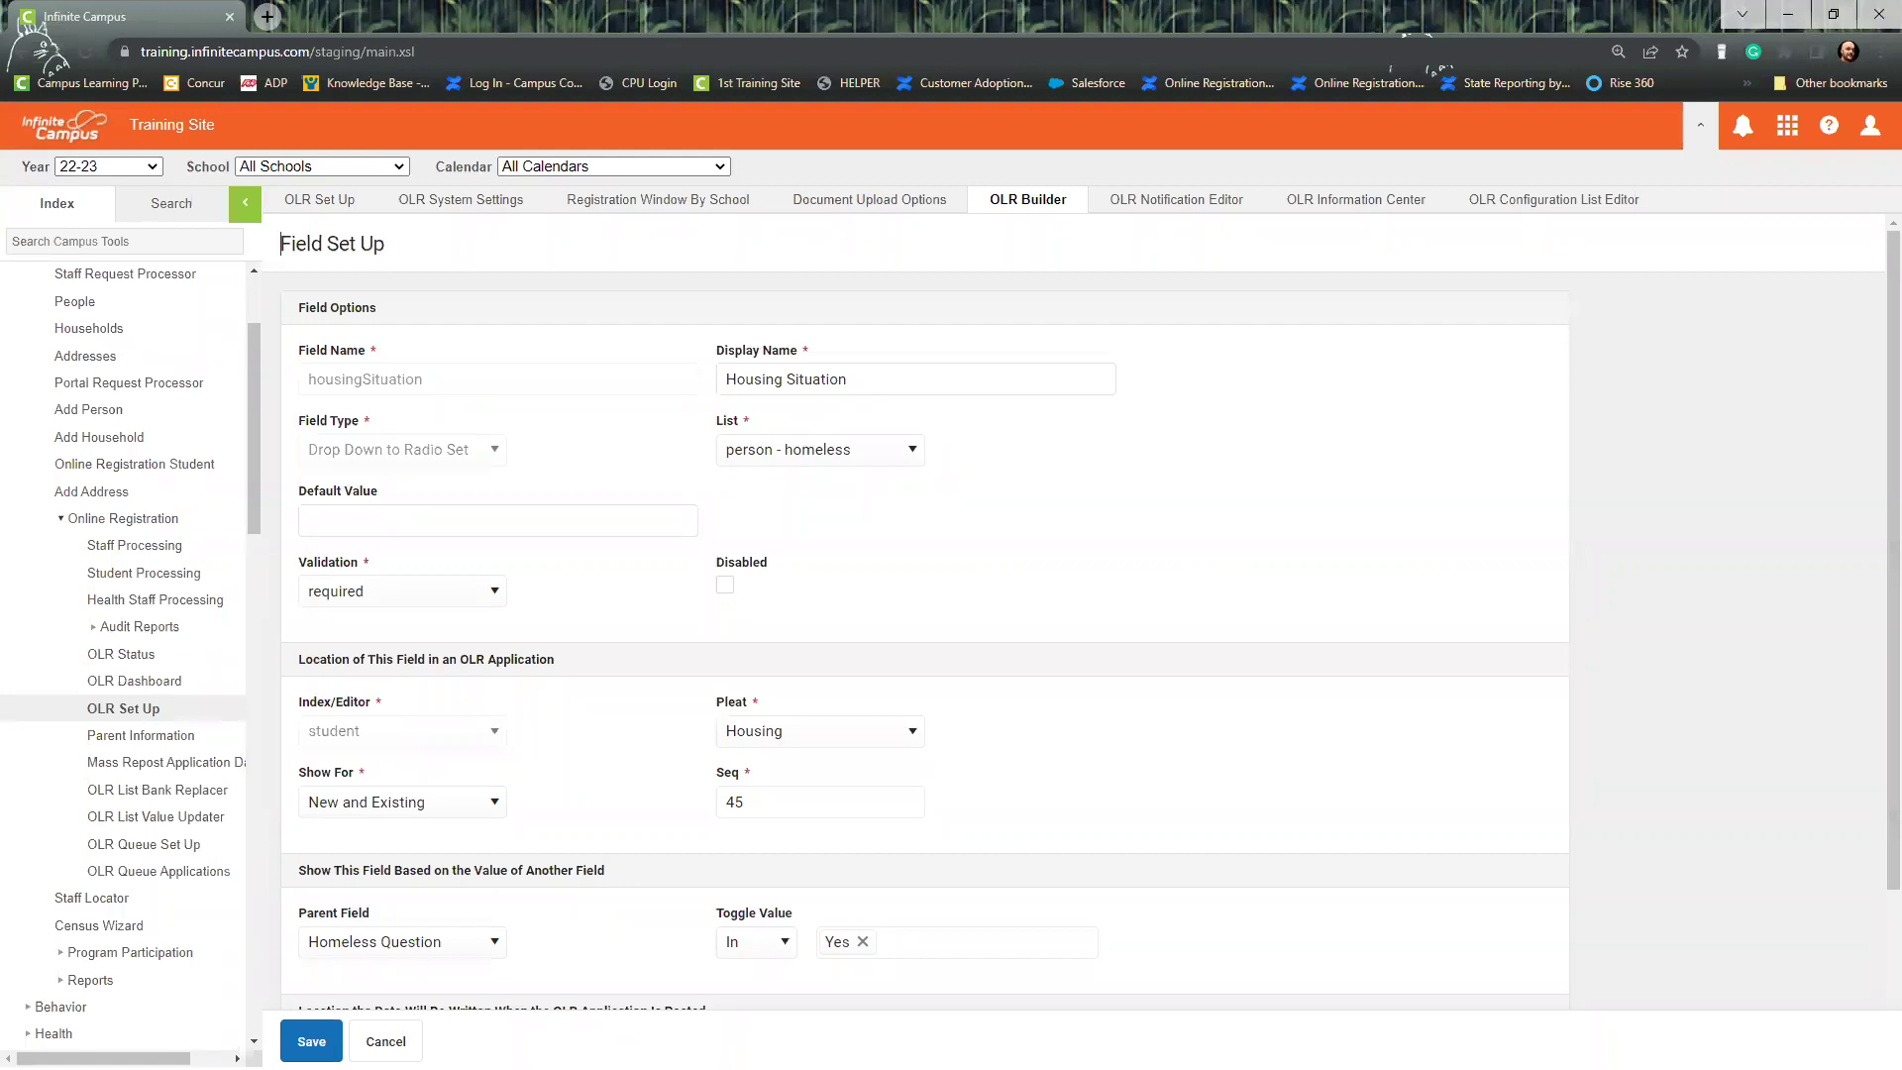
# Switch to the PDF in Adobe Acrobat, review the end of the Housing pleat instructions, and return to the introduction.
pyautogui.hotkey('alt', 'Tab')
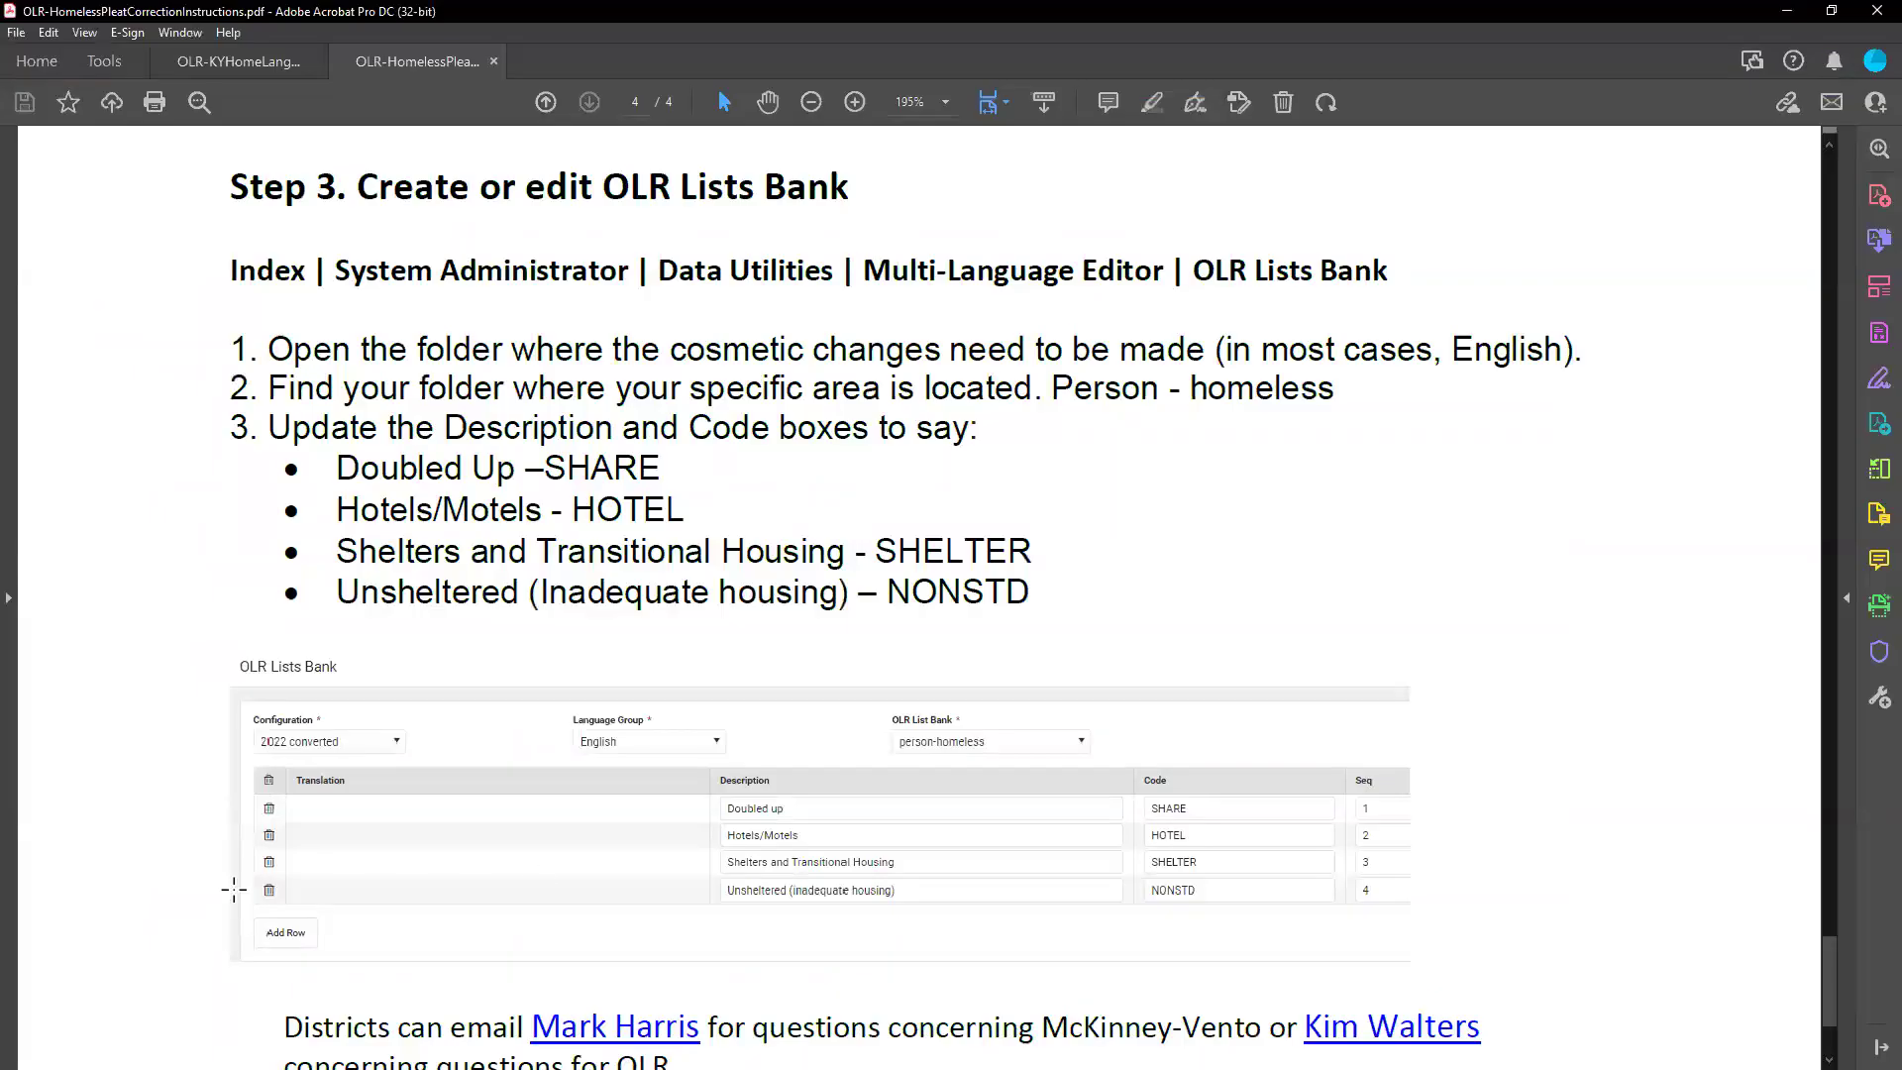
pyautogui.scroll(-4, 951, 785)
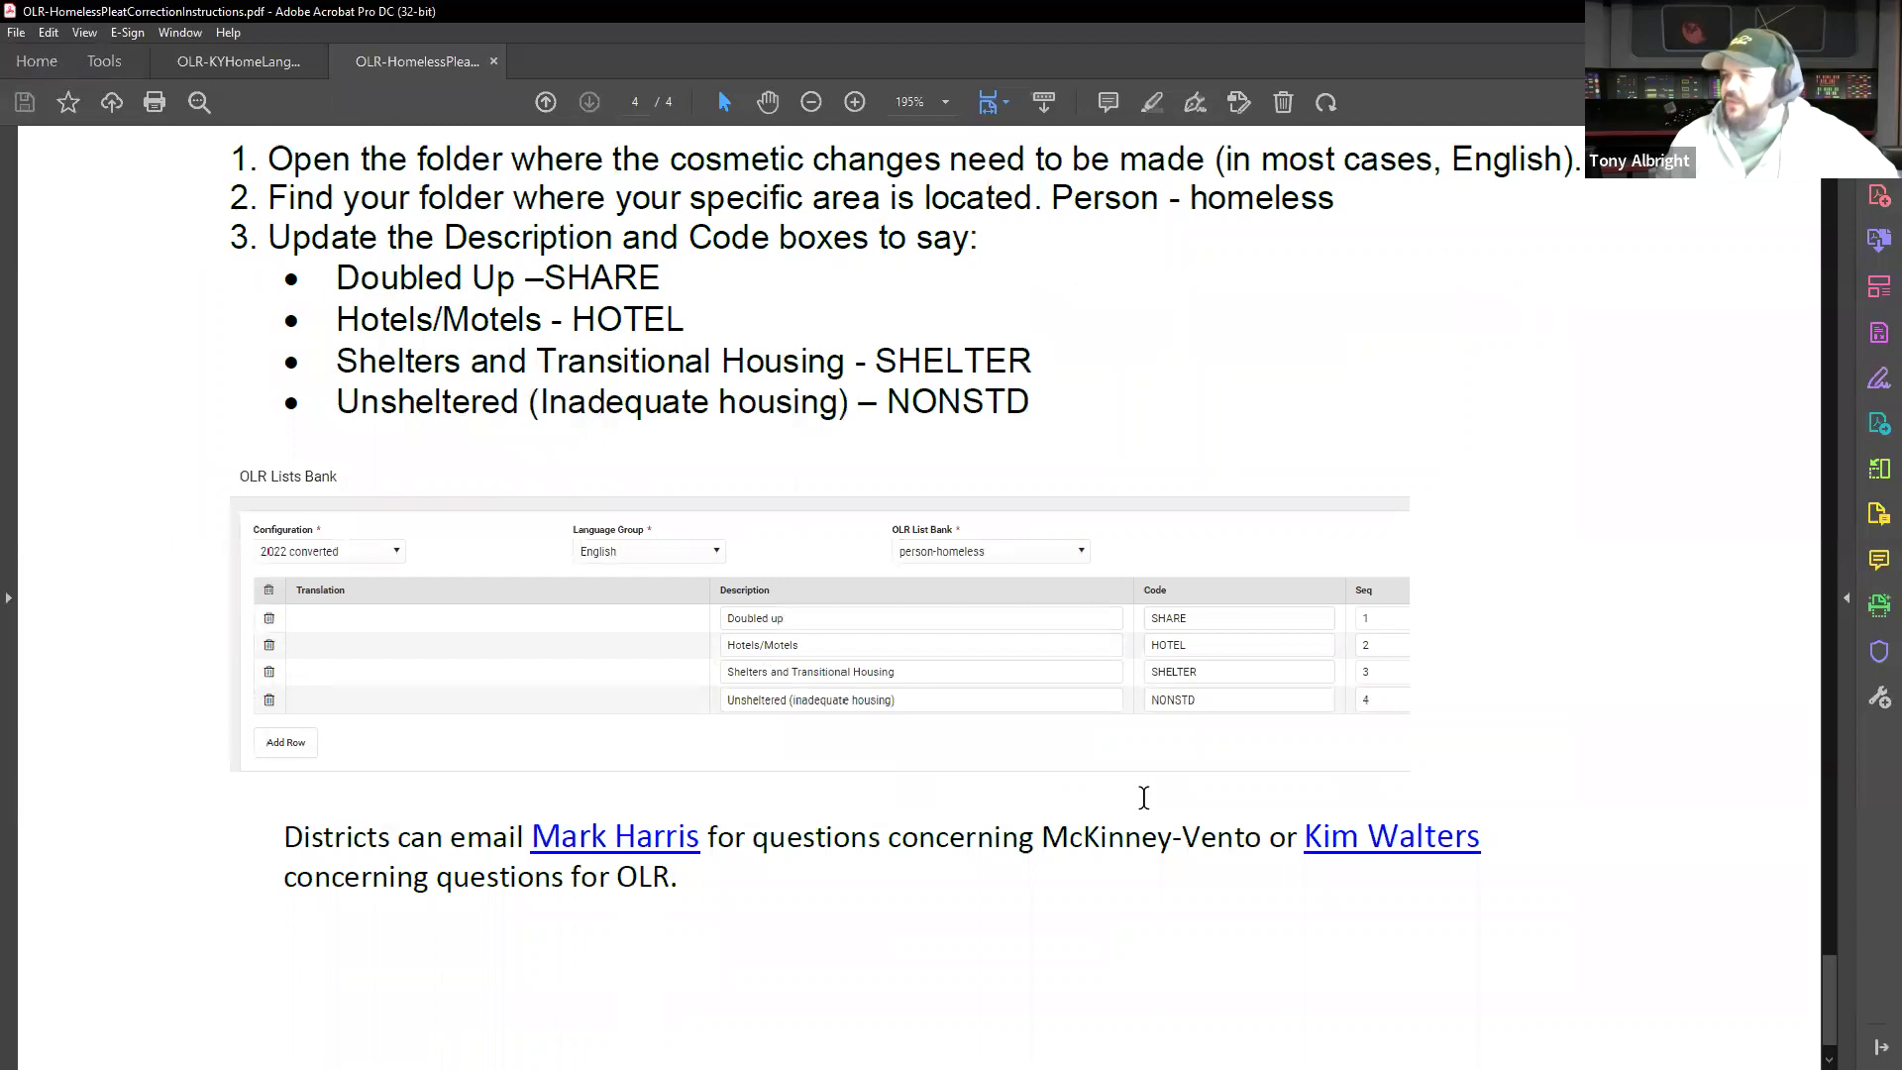
pyautogui.scroll(-1, 1139, 795)
pyautogui.scroll(6, 1447, 824)
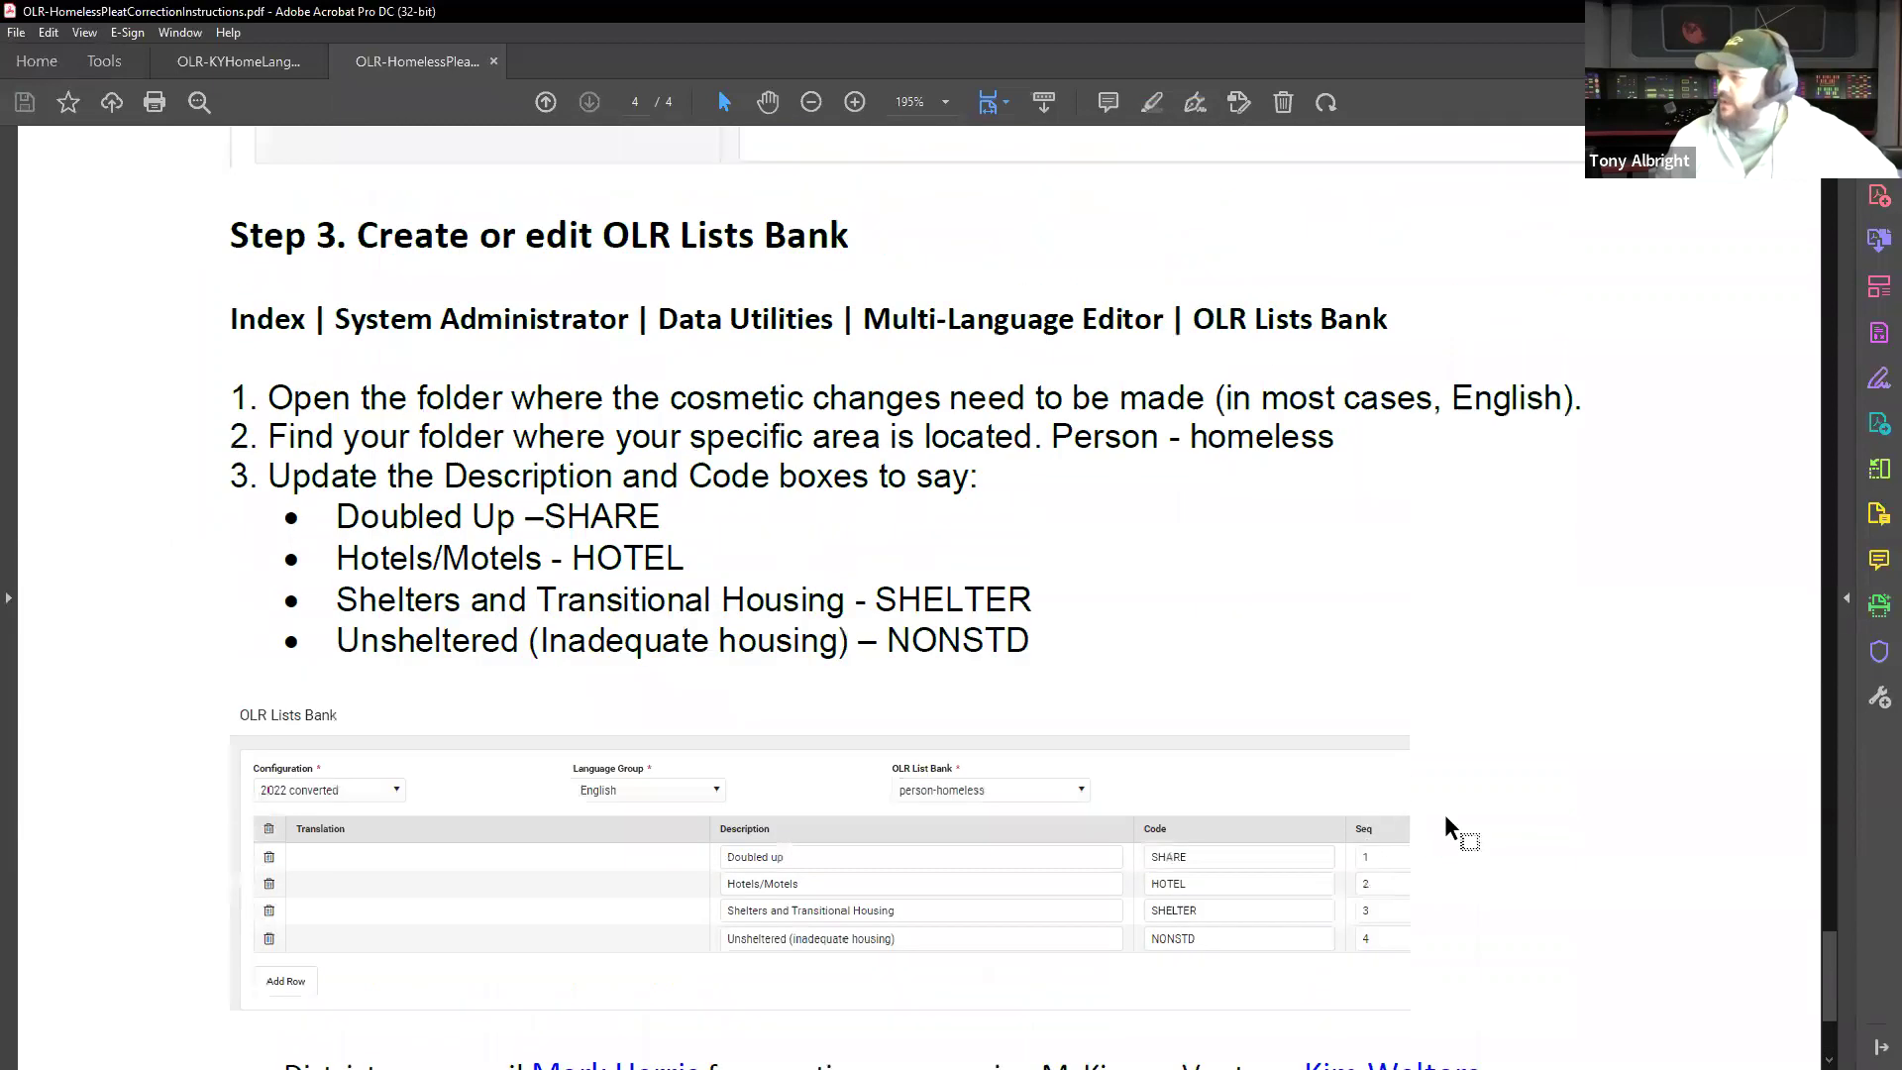
pyautogui.scroll(1, 1445, 825)
pyautogui.moveTo(1829, 951); pyautogui.dragTo(1859, 205)
pyautogui.scroll(-3, 661, 540)
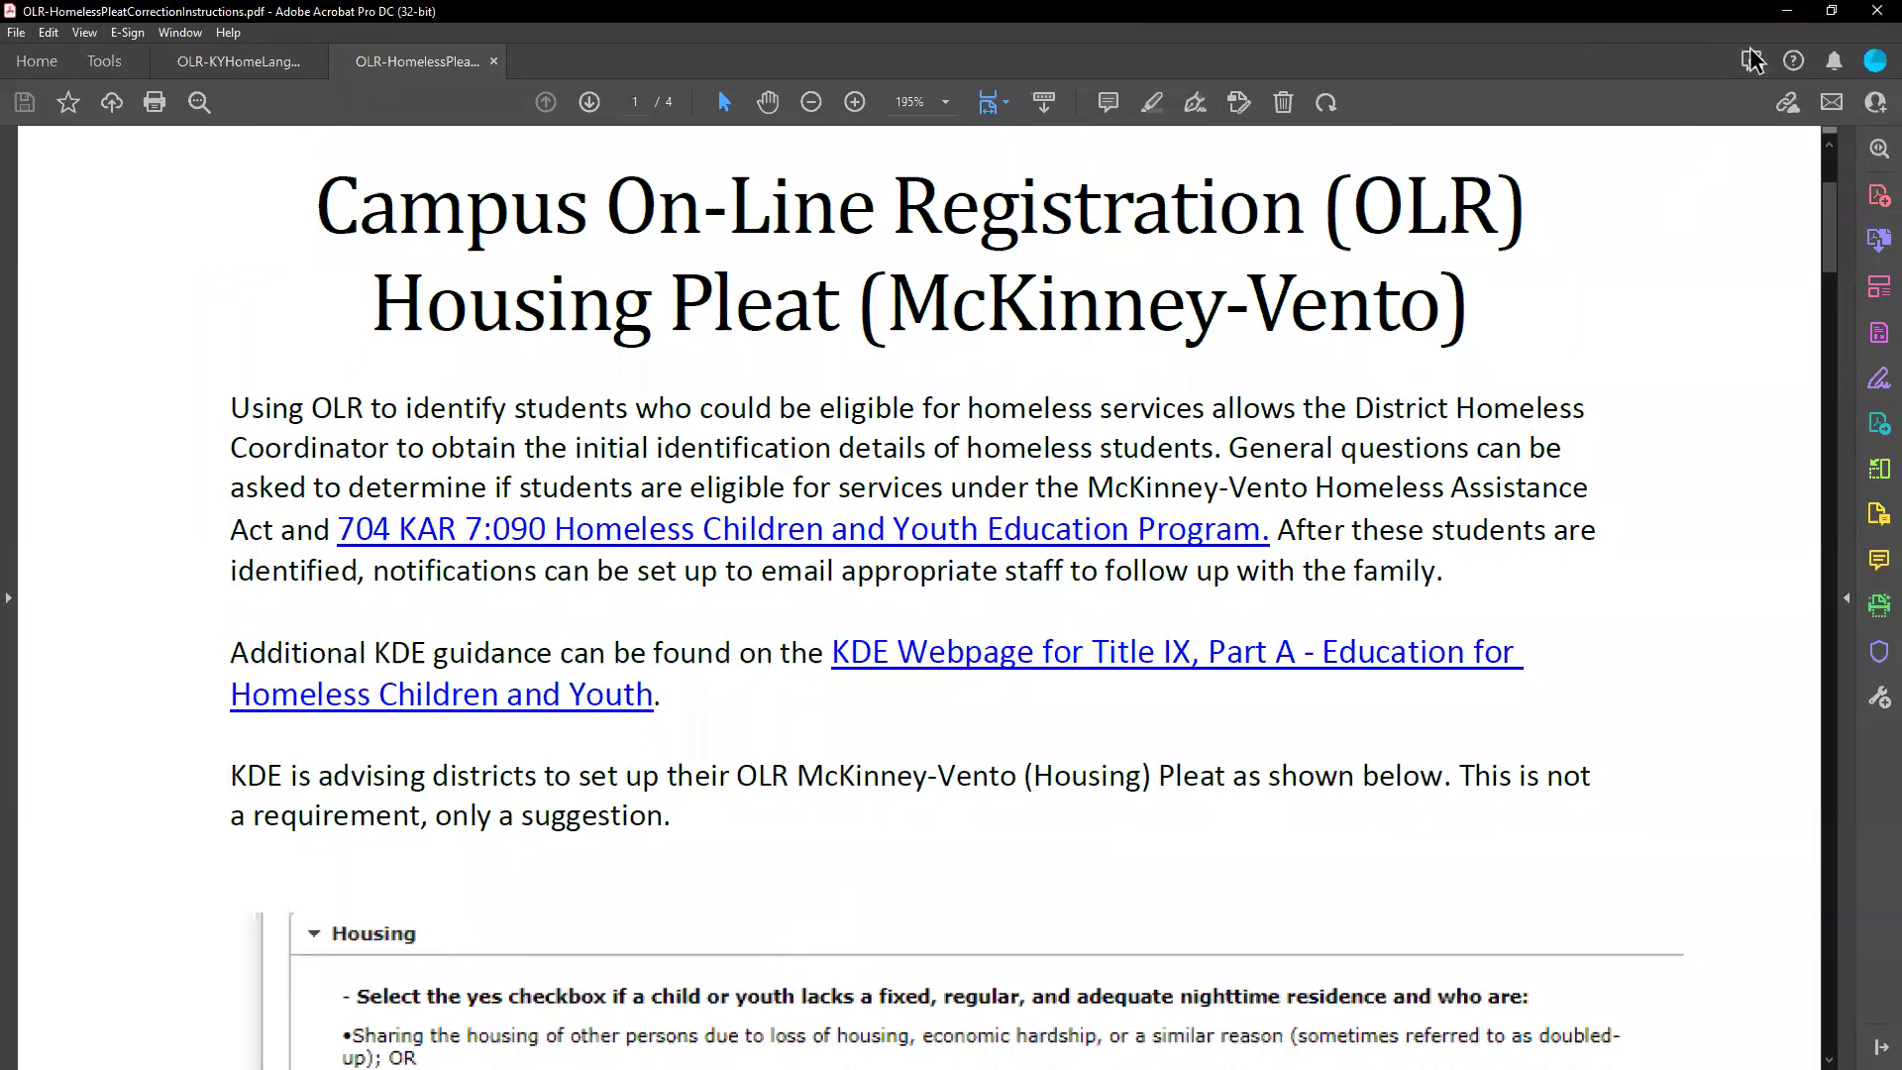
# Minimize the PDF, view the student's Housing section in the Online Registration window, and return to the field setup in Infinite Campus.
pyautogui.click(1786, 11)
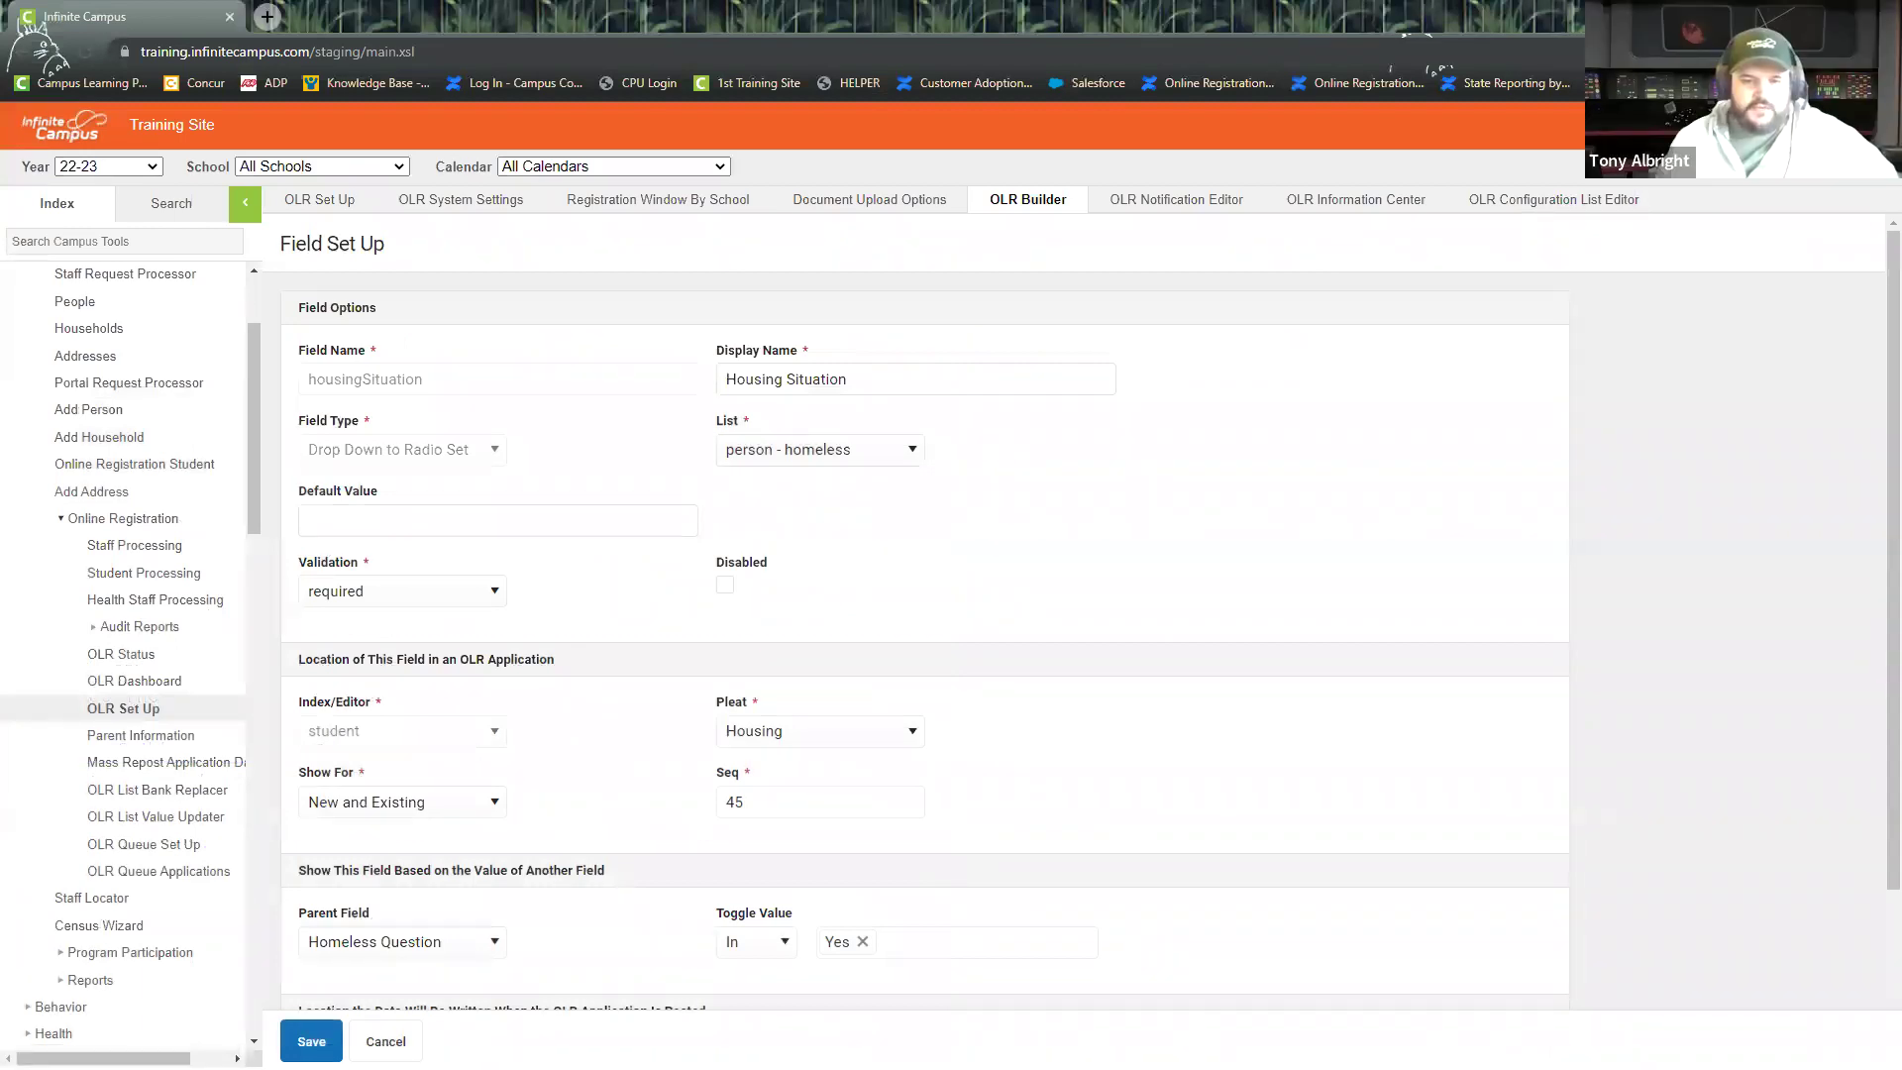
pyautogui.click(977, 991)
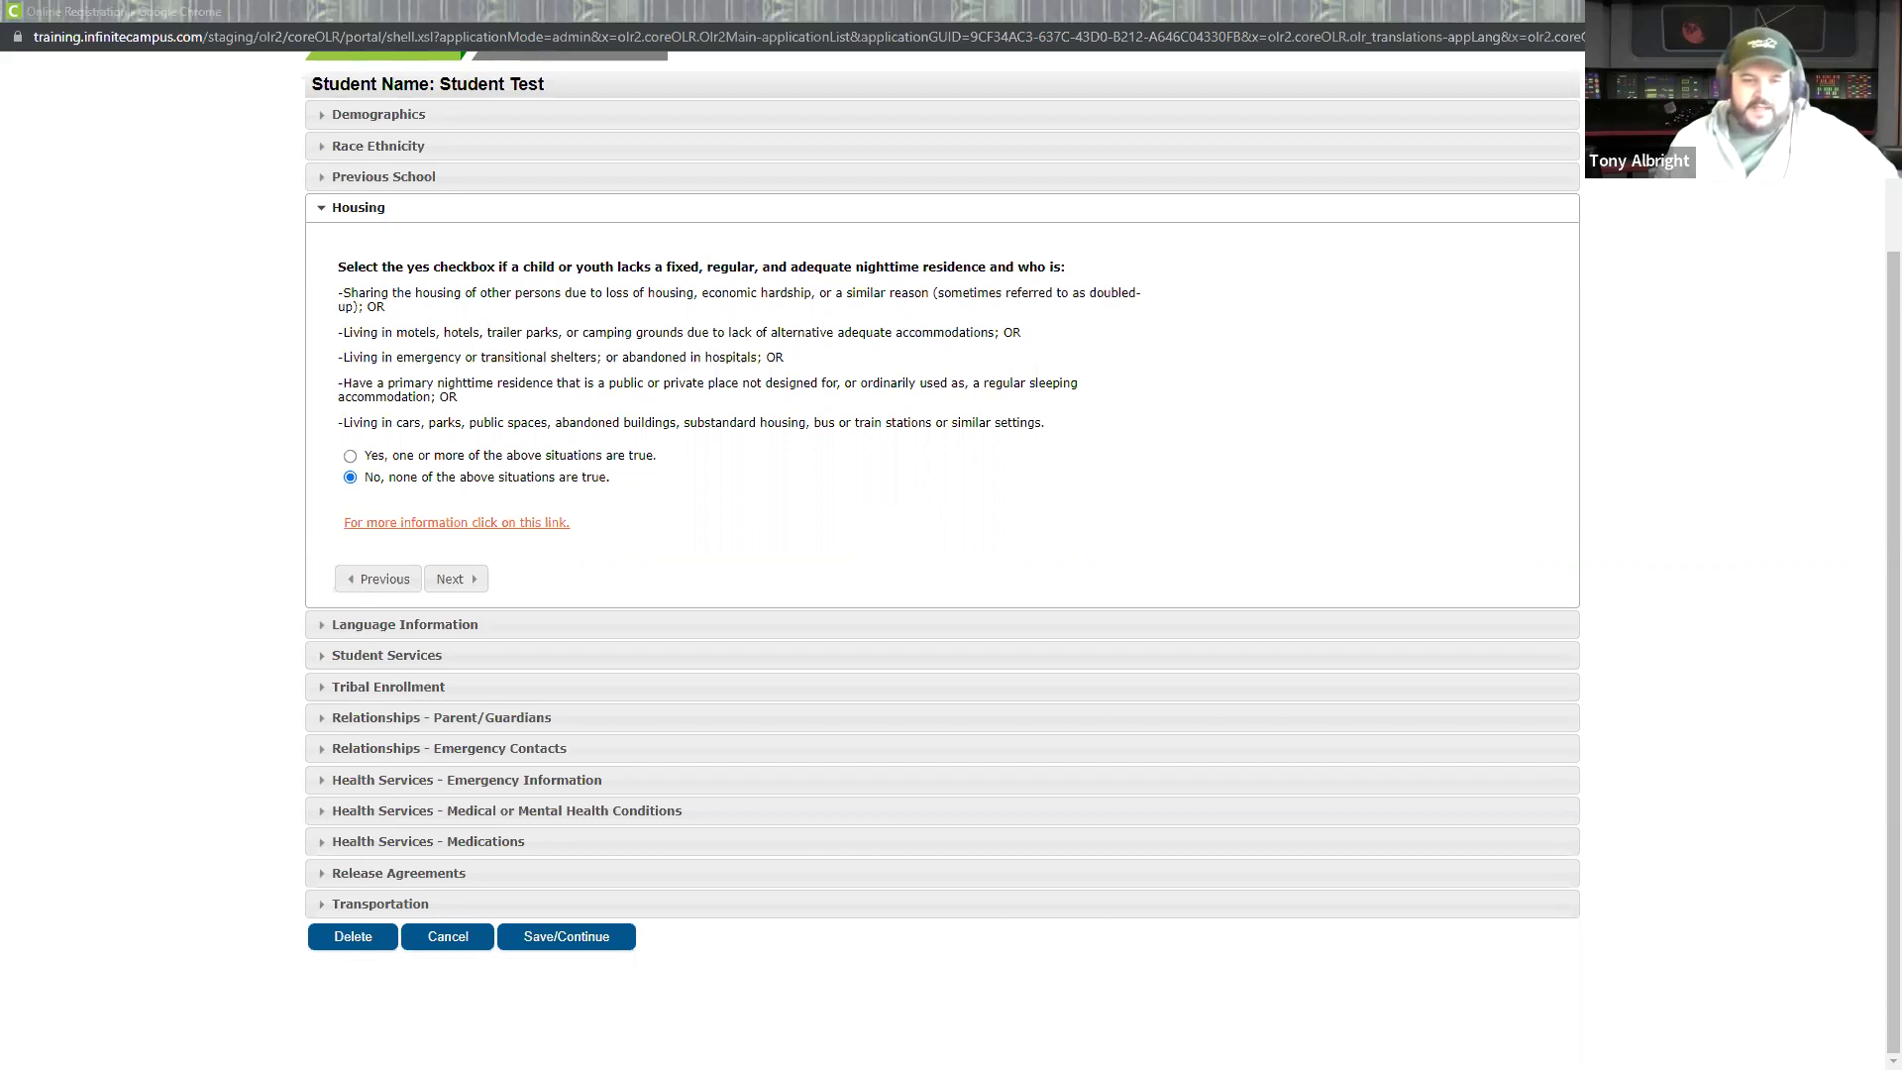
pyautogui.hotkey('alt', 'Tab')
# Choose student.homeless as the Housing Situation field's Post Object and look at the available Post Element options.
pyautogui.scroll(-3, 601, 796)
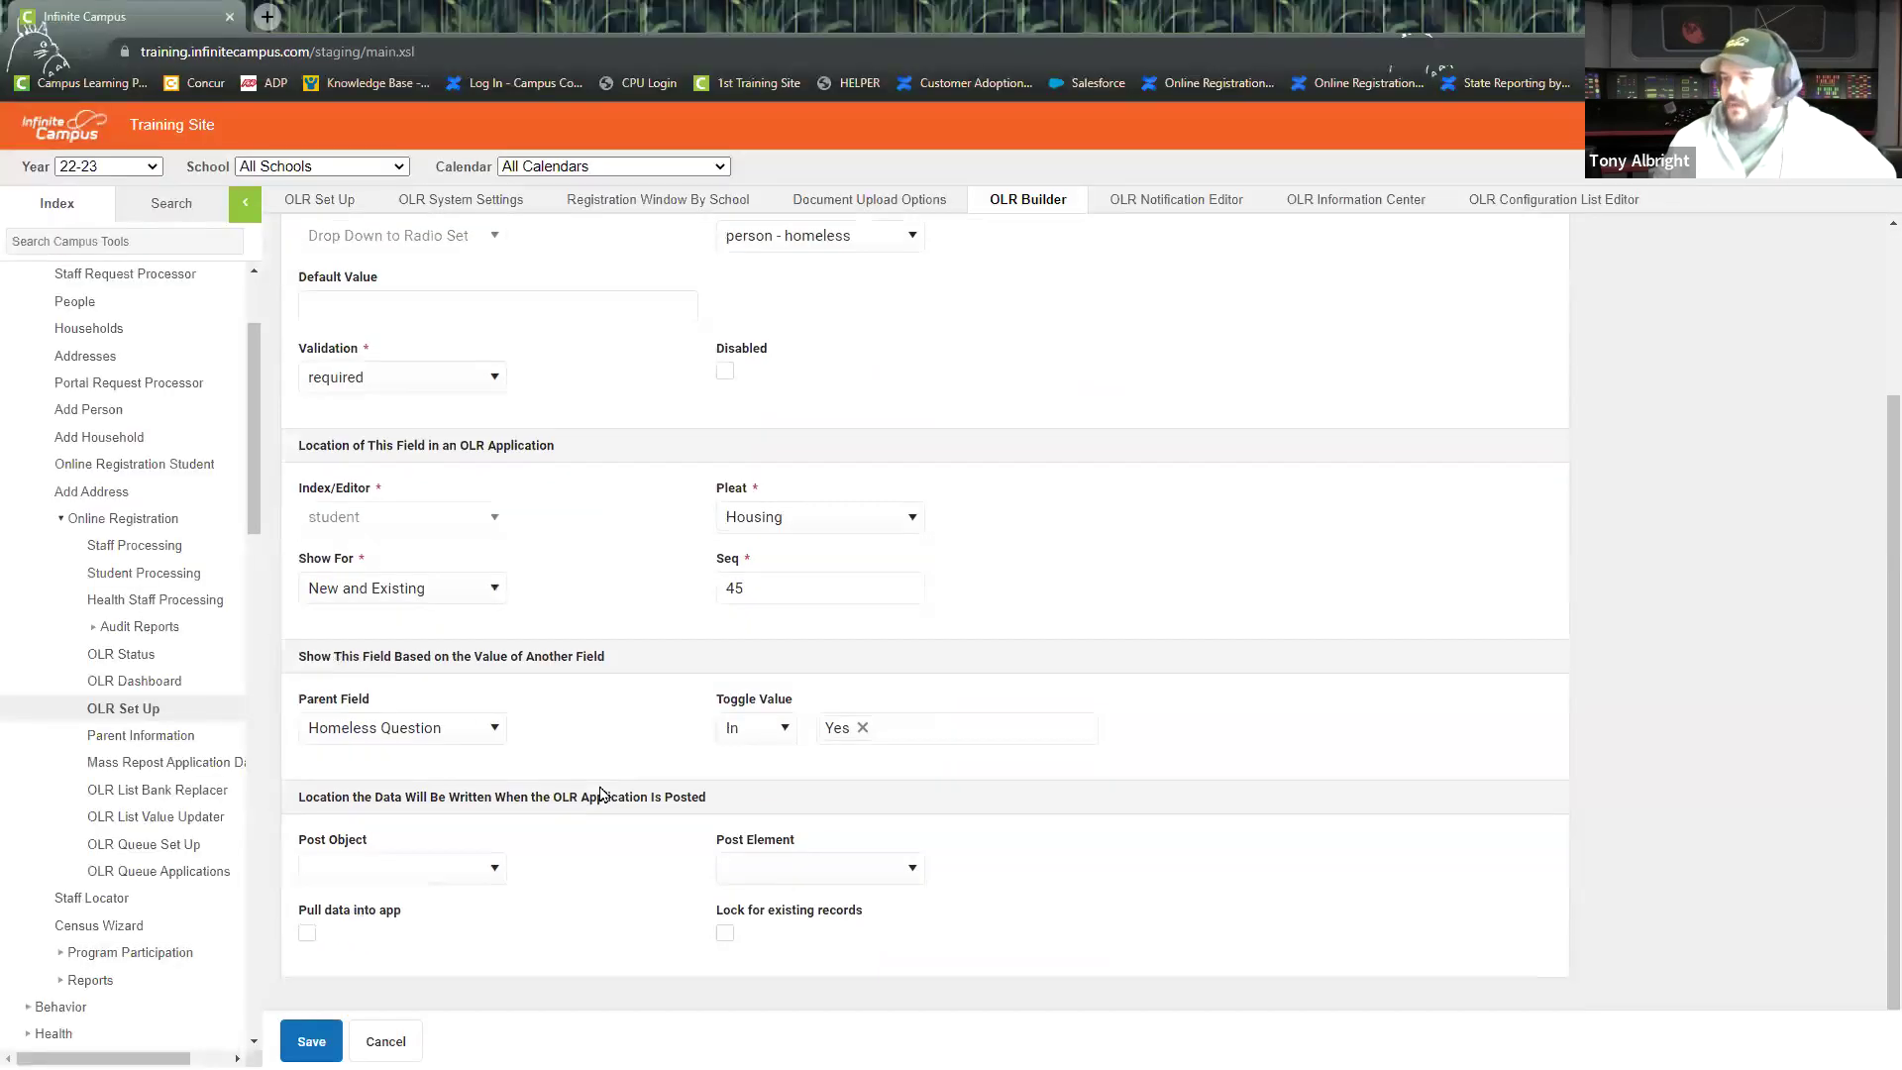
pyautogui.click(446, 867)
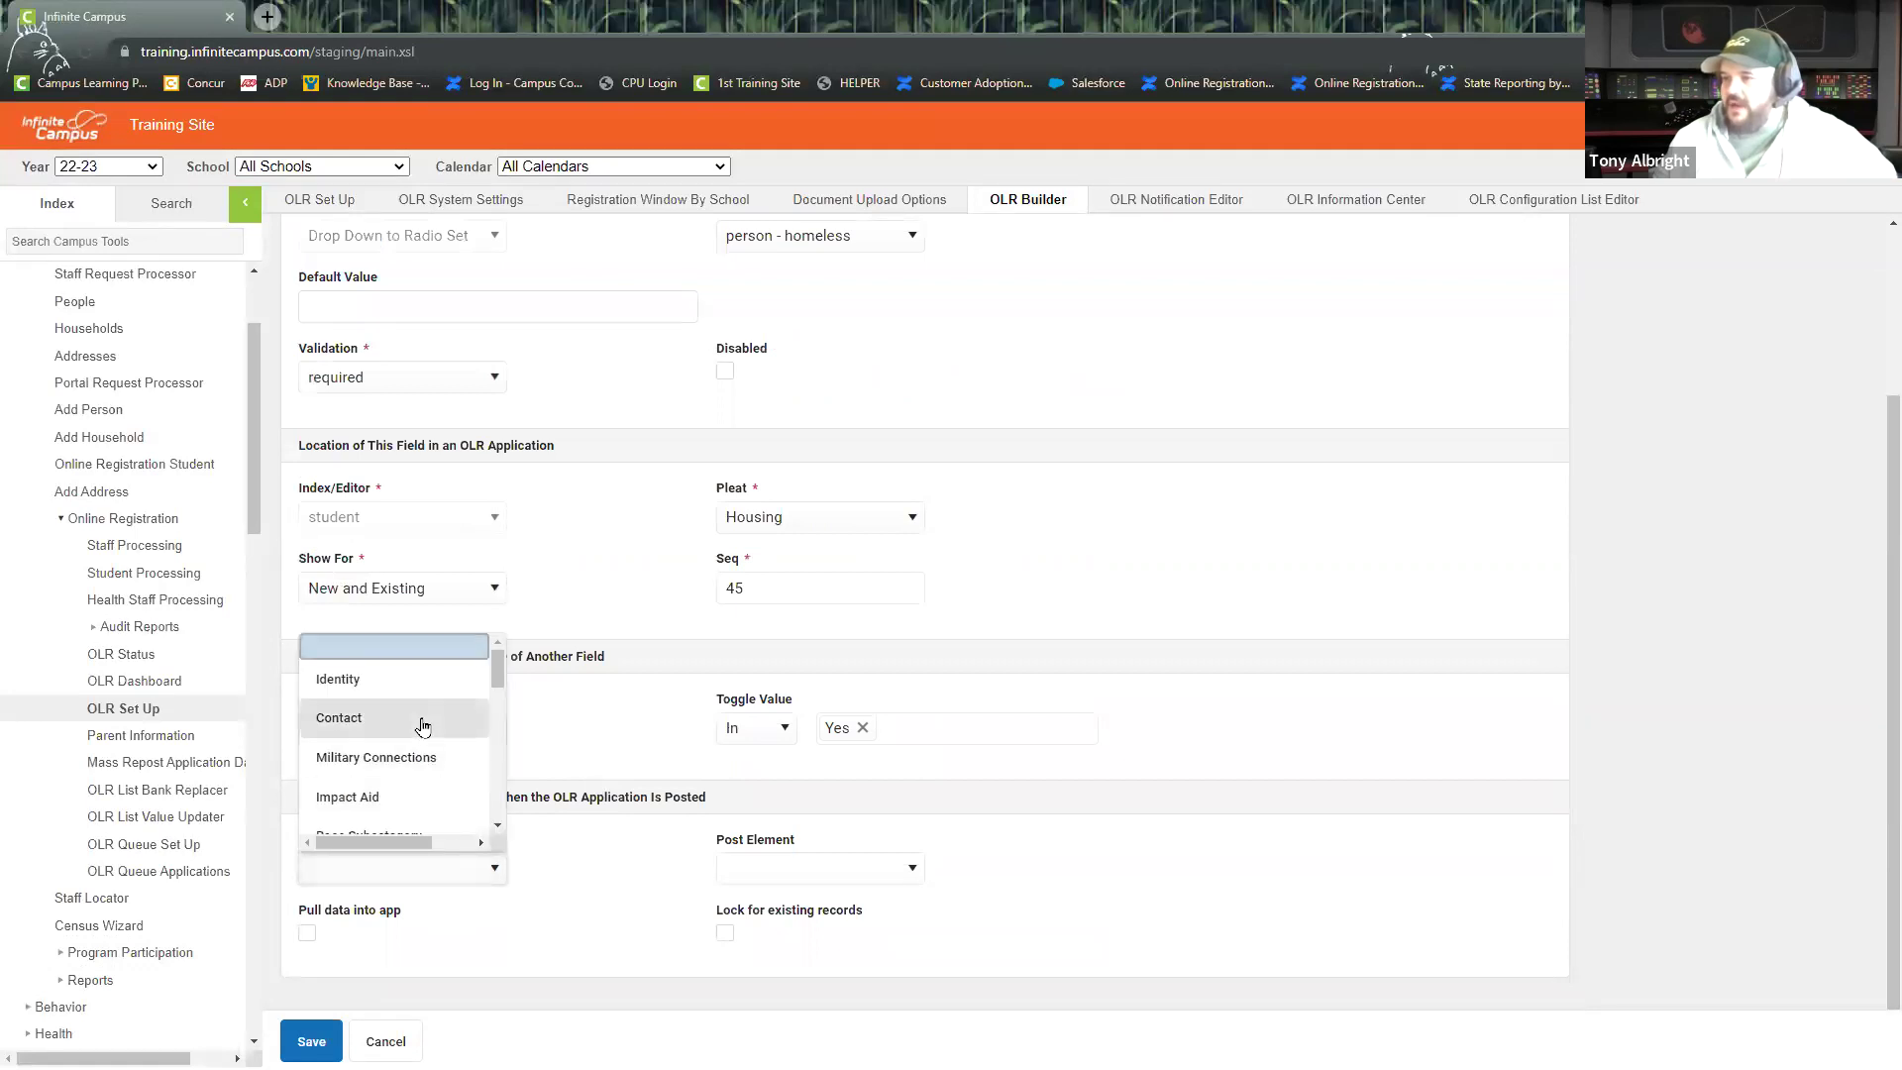
pyautogui.scroll(-15, 422, 727)
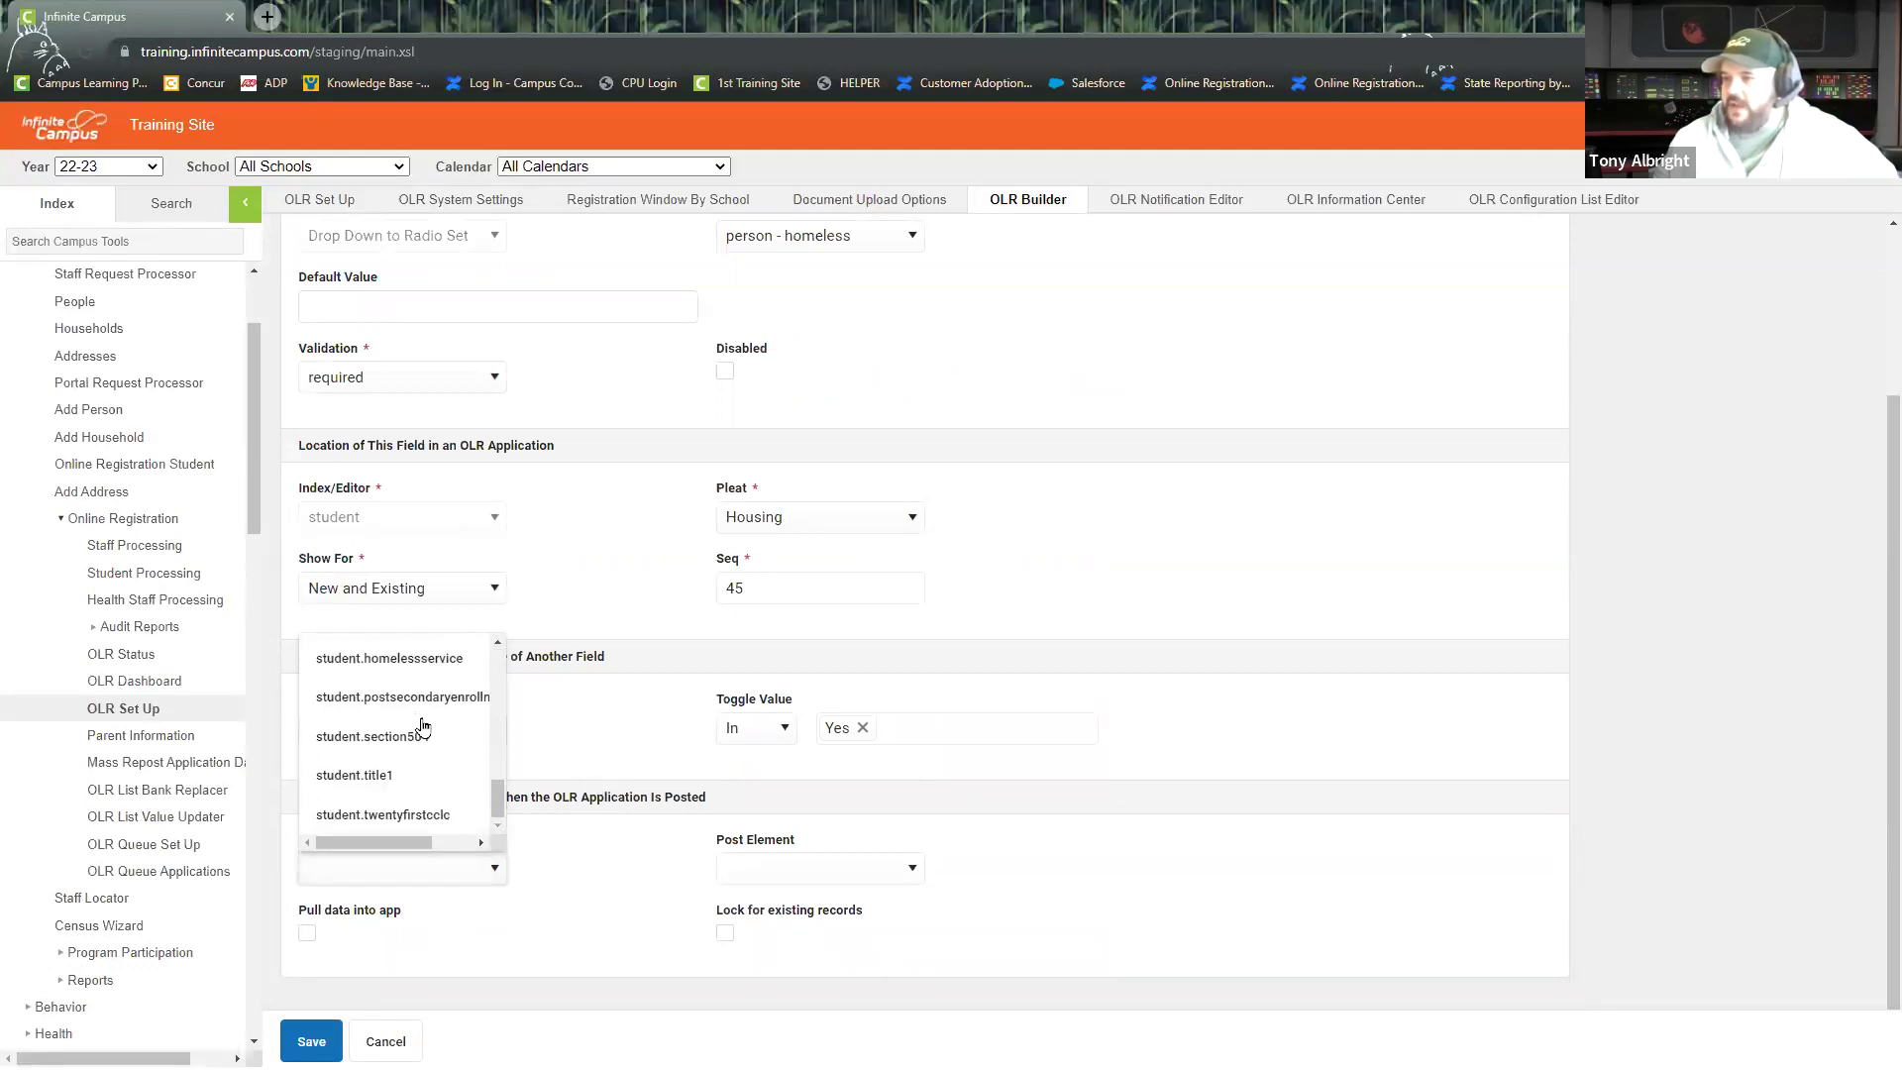
pyautogui.scroll(15, 424, 729)
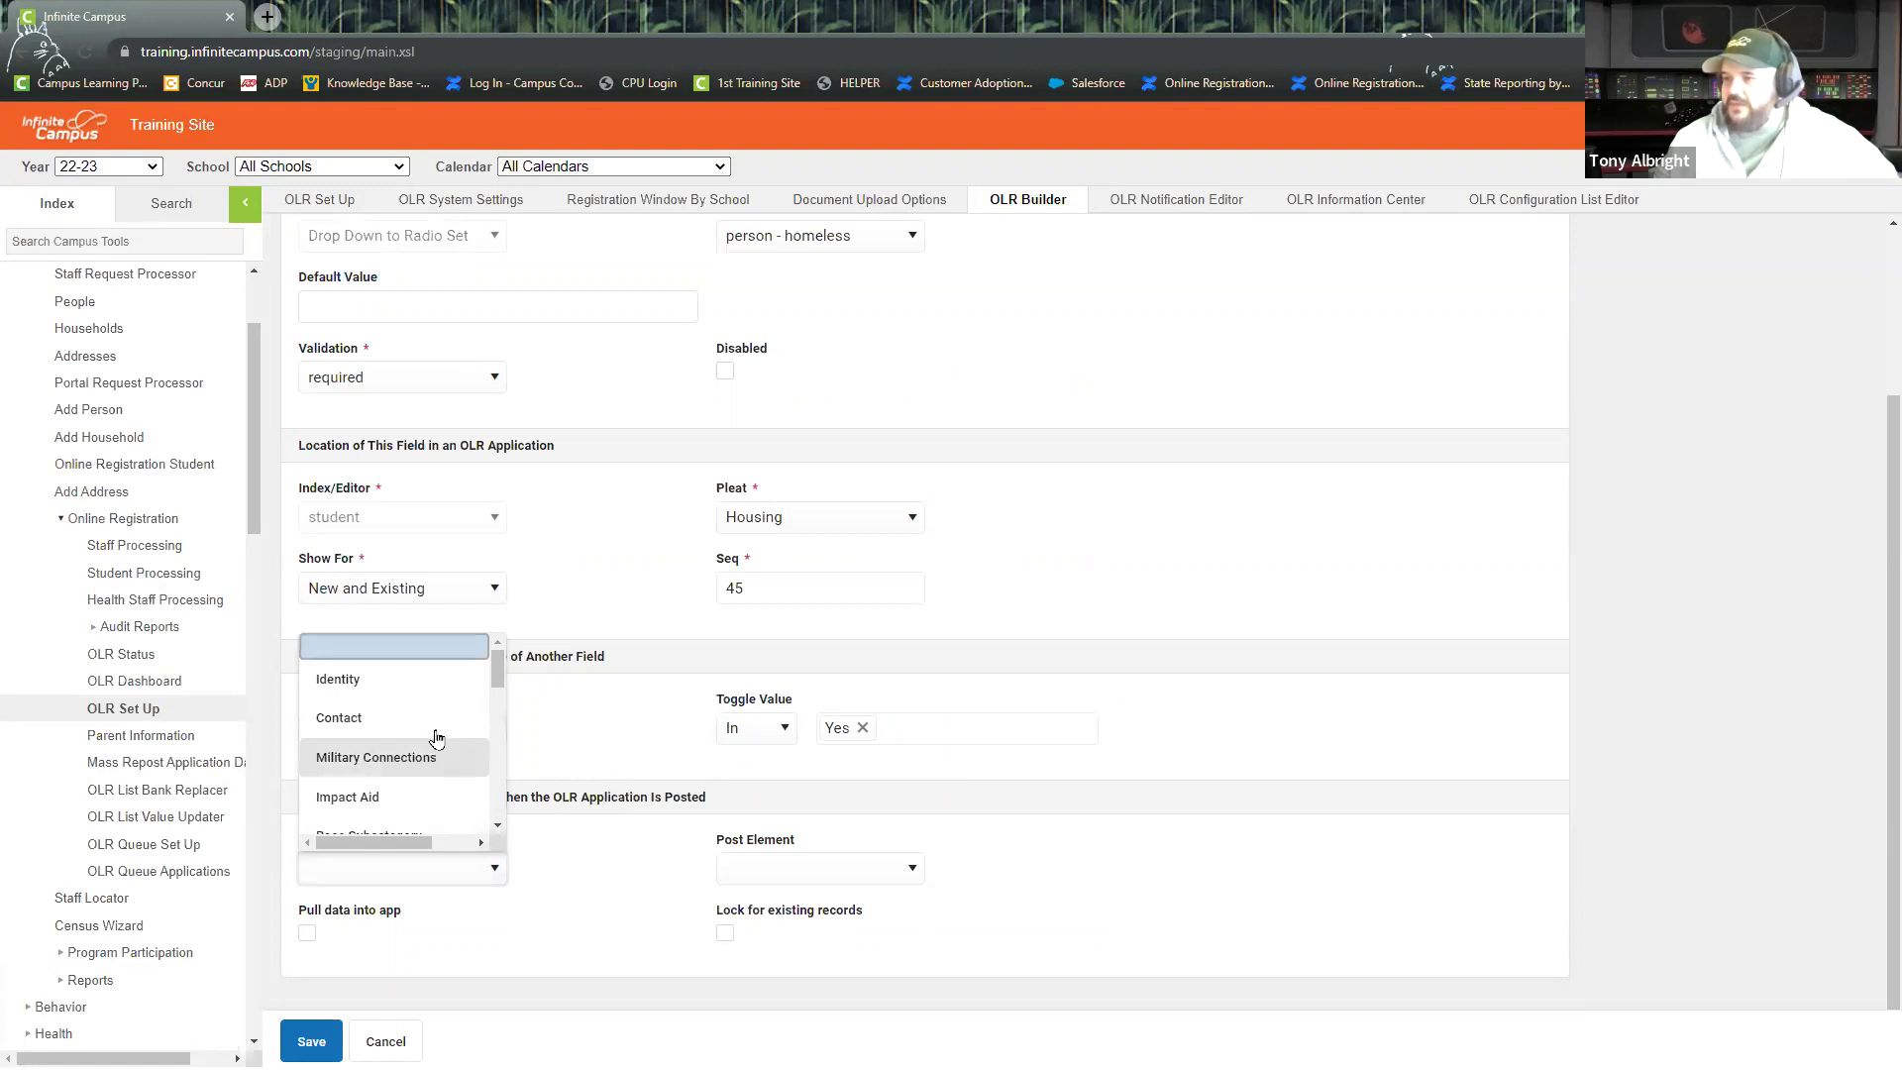
pyautogui.scroll(-3, 436, 738)
pyautogui.scroll(-3, 403, 764)
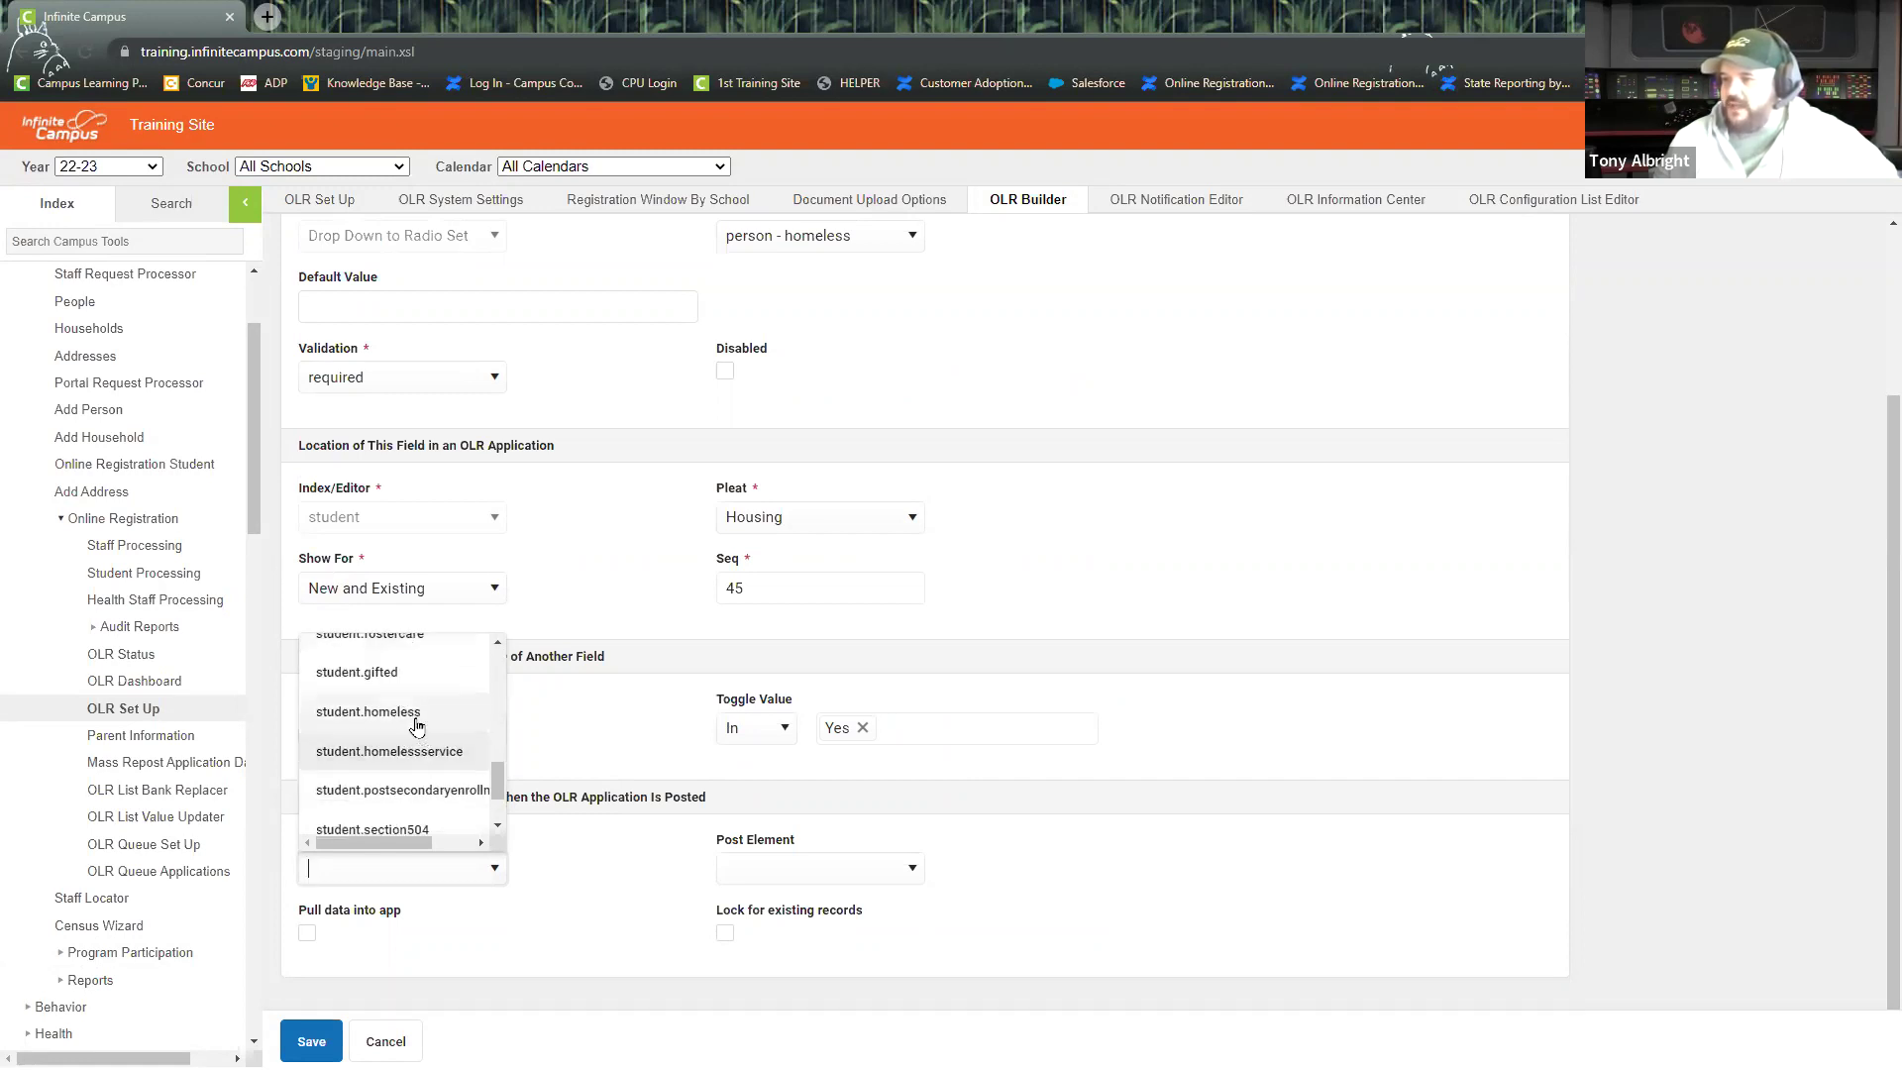
pyautogui.click(416, 714)
pyautogui.click(823, 869)
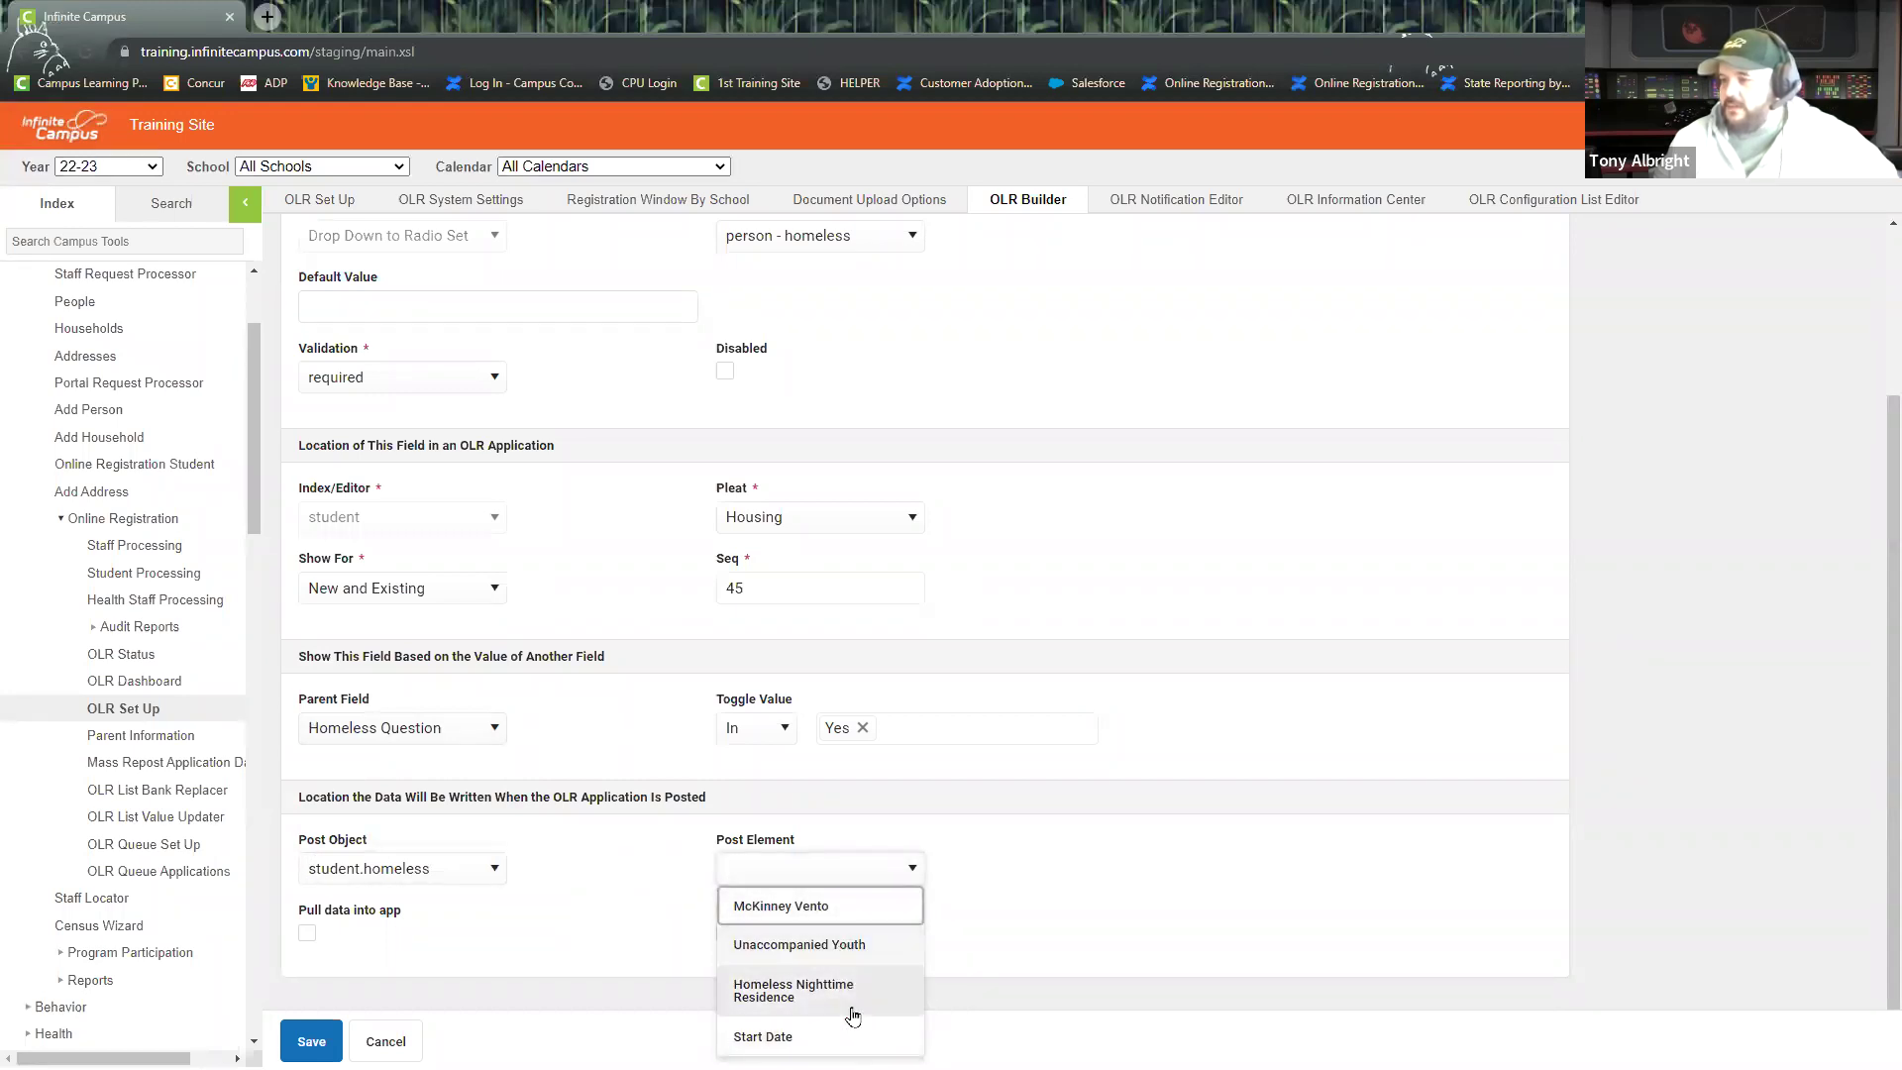
pyautogui.click(1123, 896)
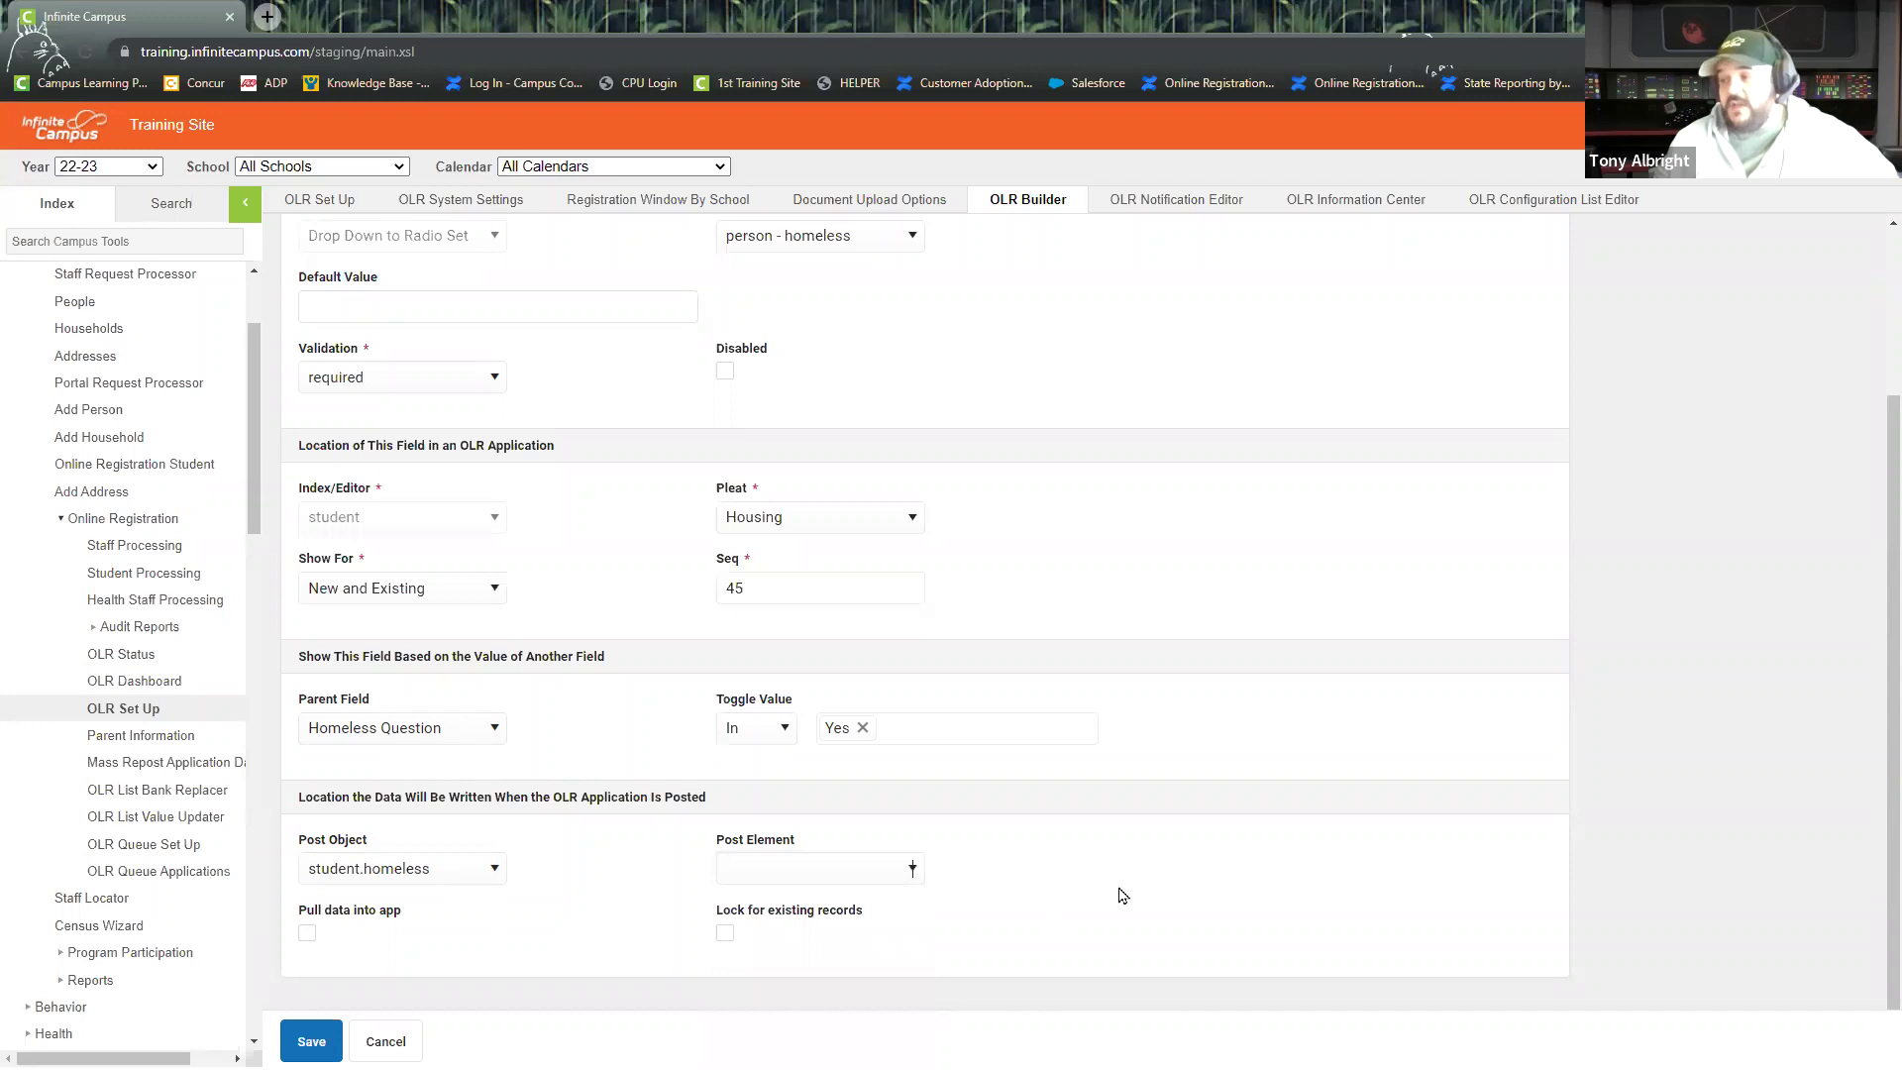
# Reset the Housing Situation field's Post Object to blank.
pyautogui.click(490, 867)
pyautogui.scroll(3, 449, 743)
pyautogui.scroll(3, 449, 743)
pyautogui.click(374, 649)
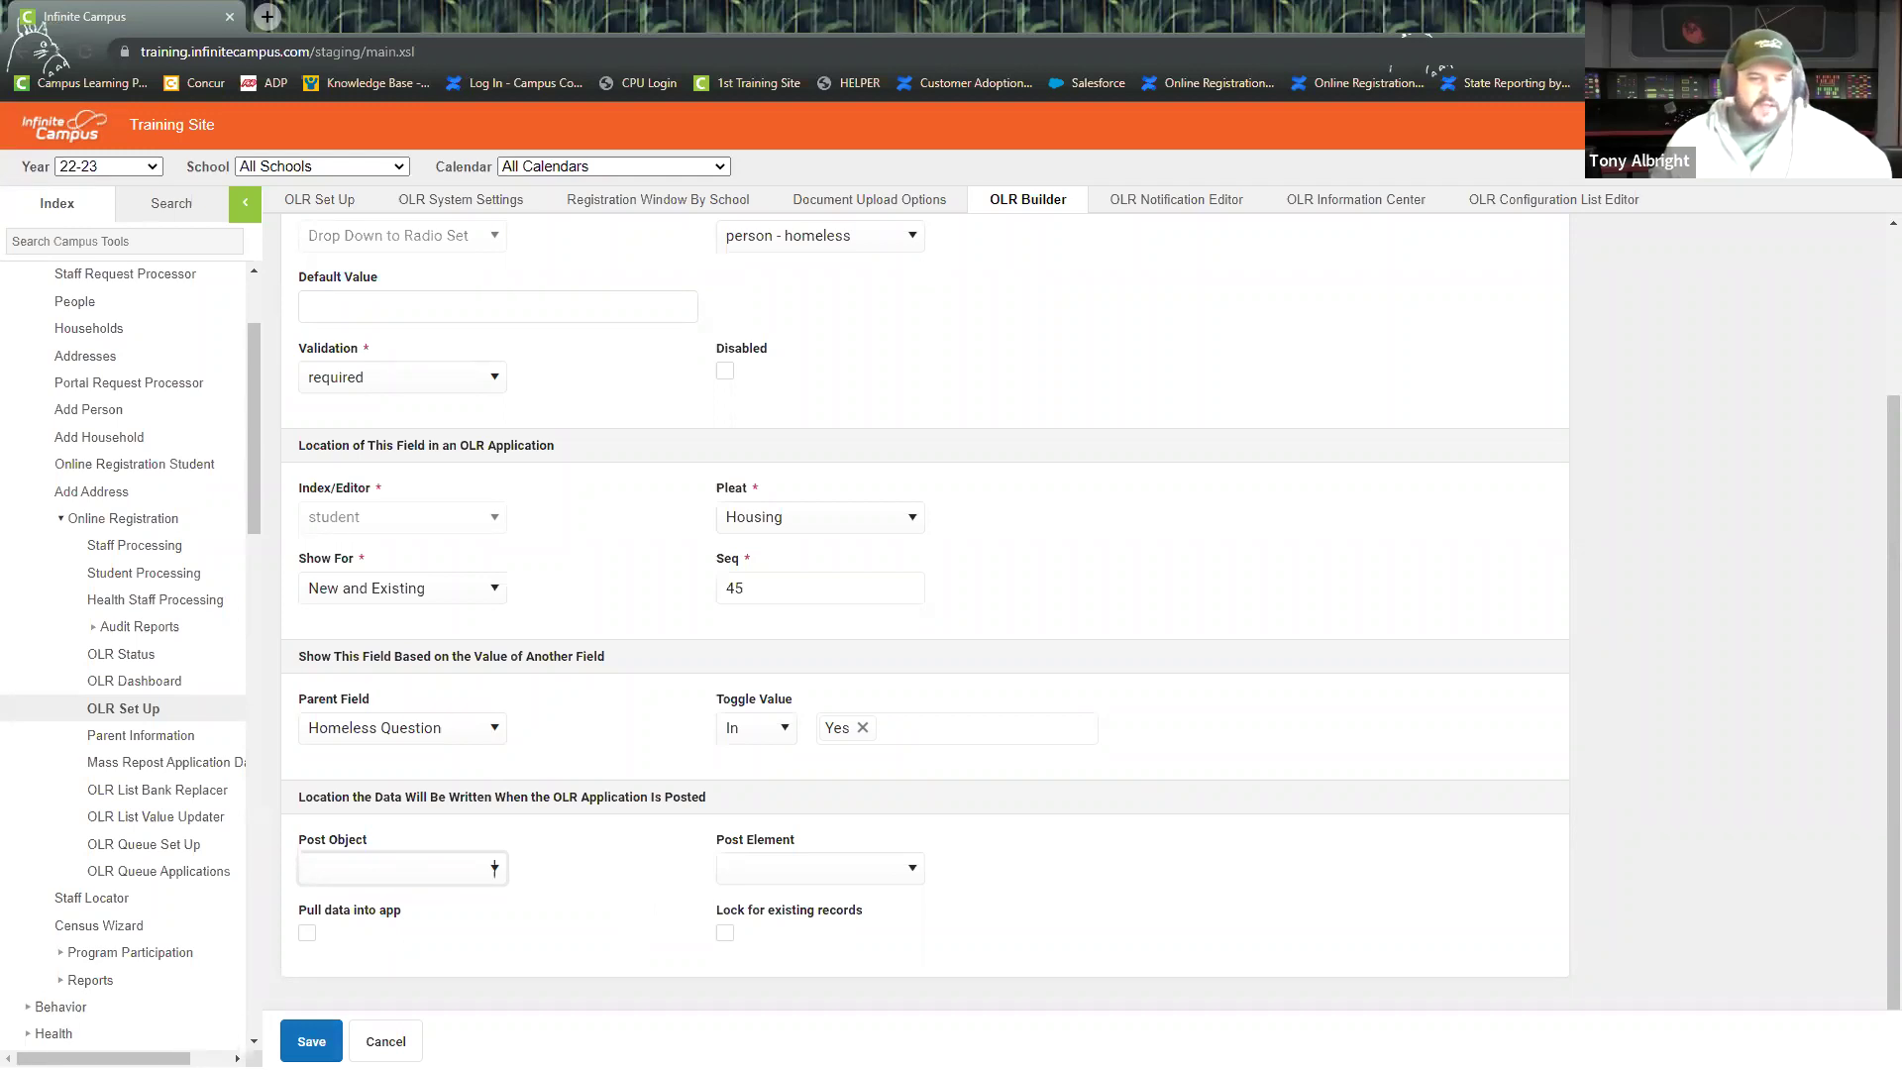
# Switch to the Online Registration window and view the student's Language Information section, including the languages offered for home language.
pyautogui.hotkey('alt', 'Tab')
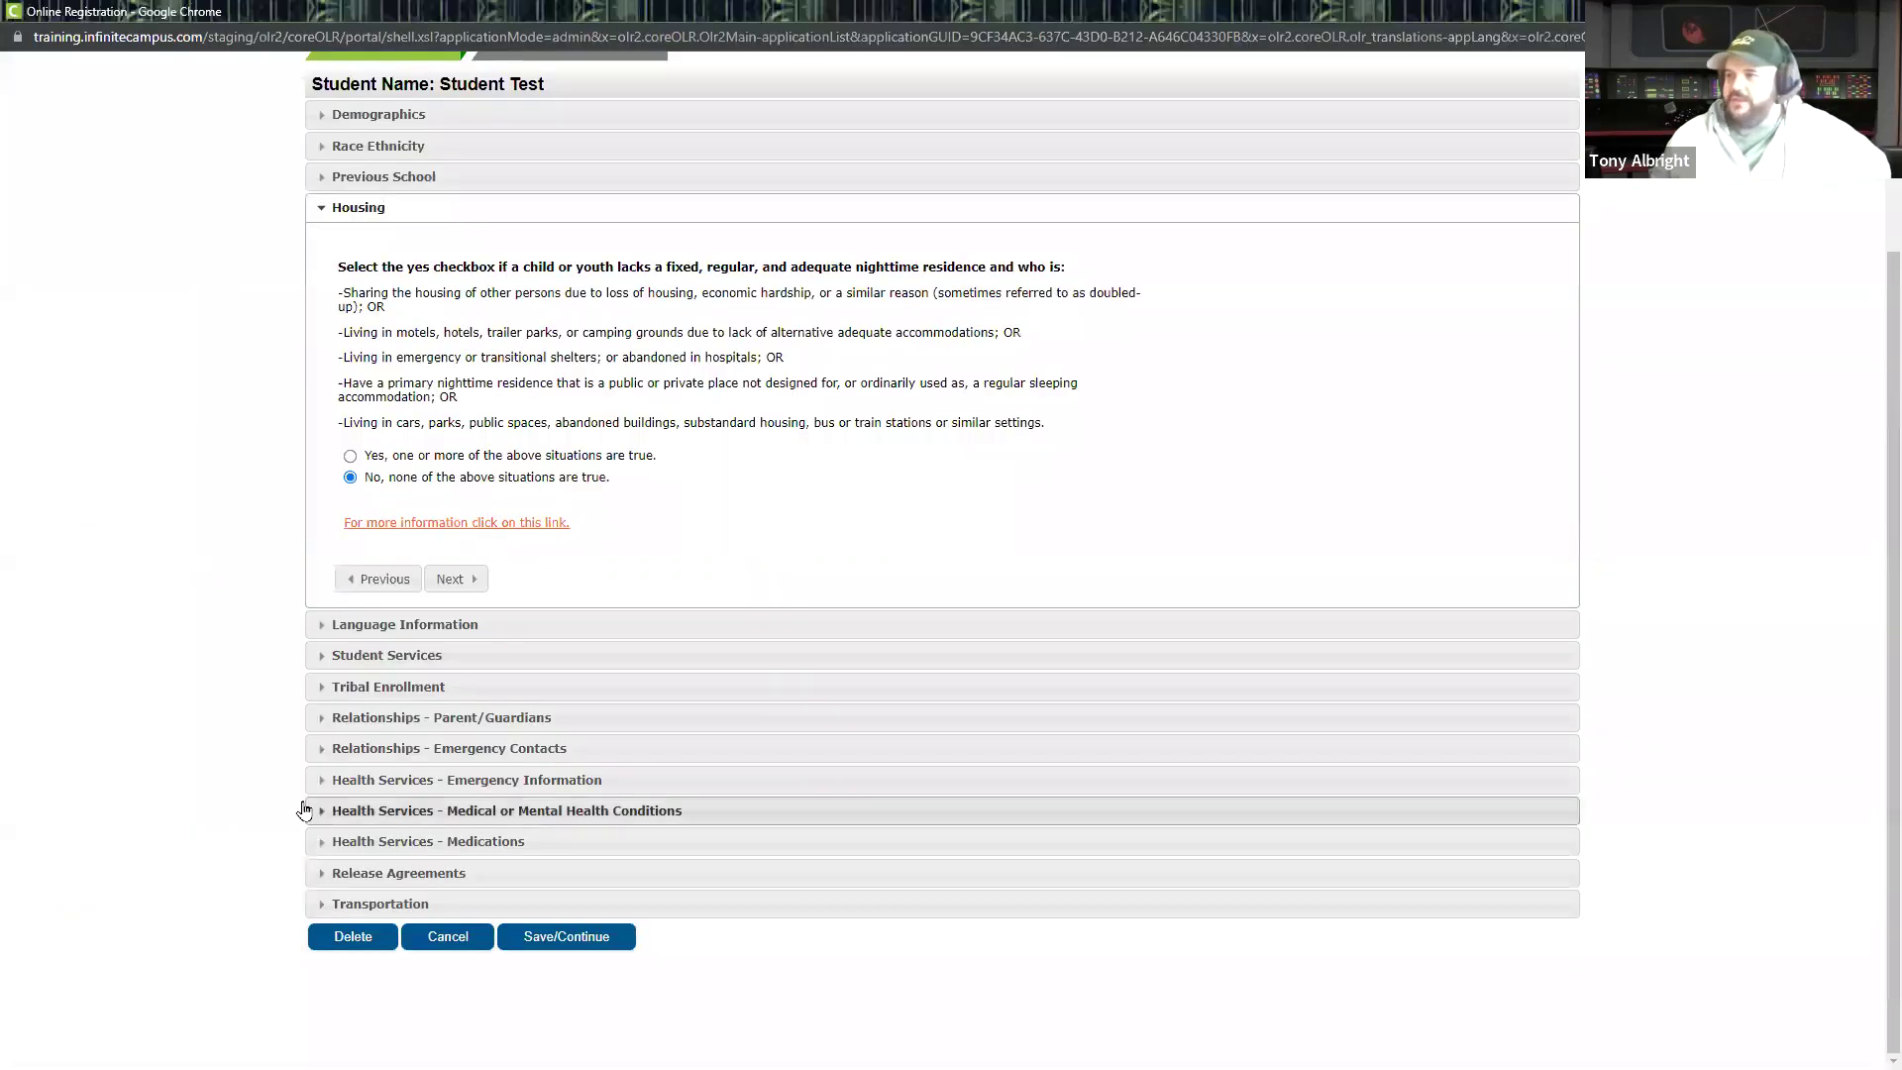
pyautogui.click(593, 640)
pyautogui.click(1206, 398)
pyautogui.scroll(-20, 1157, 529)
pyautogui.scroll(20, 1152, 526)
pyautogui.click(1419, 451)
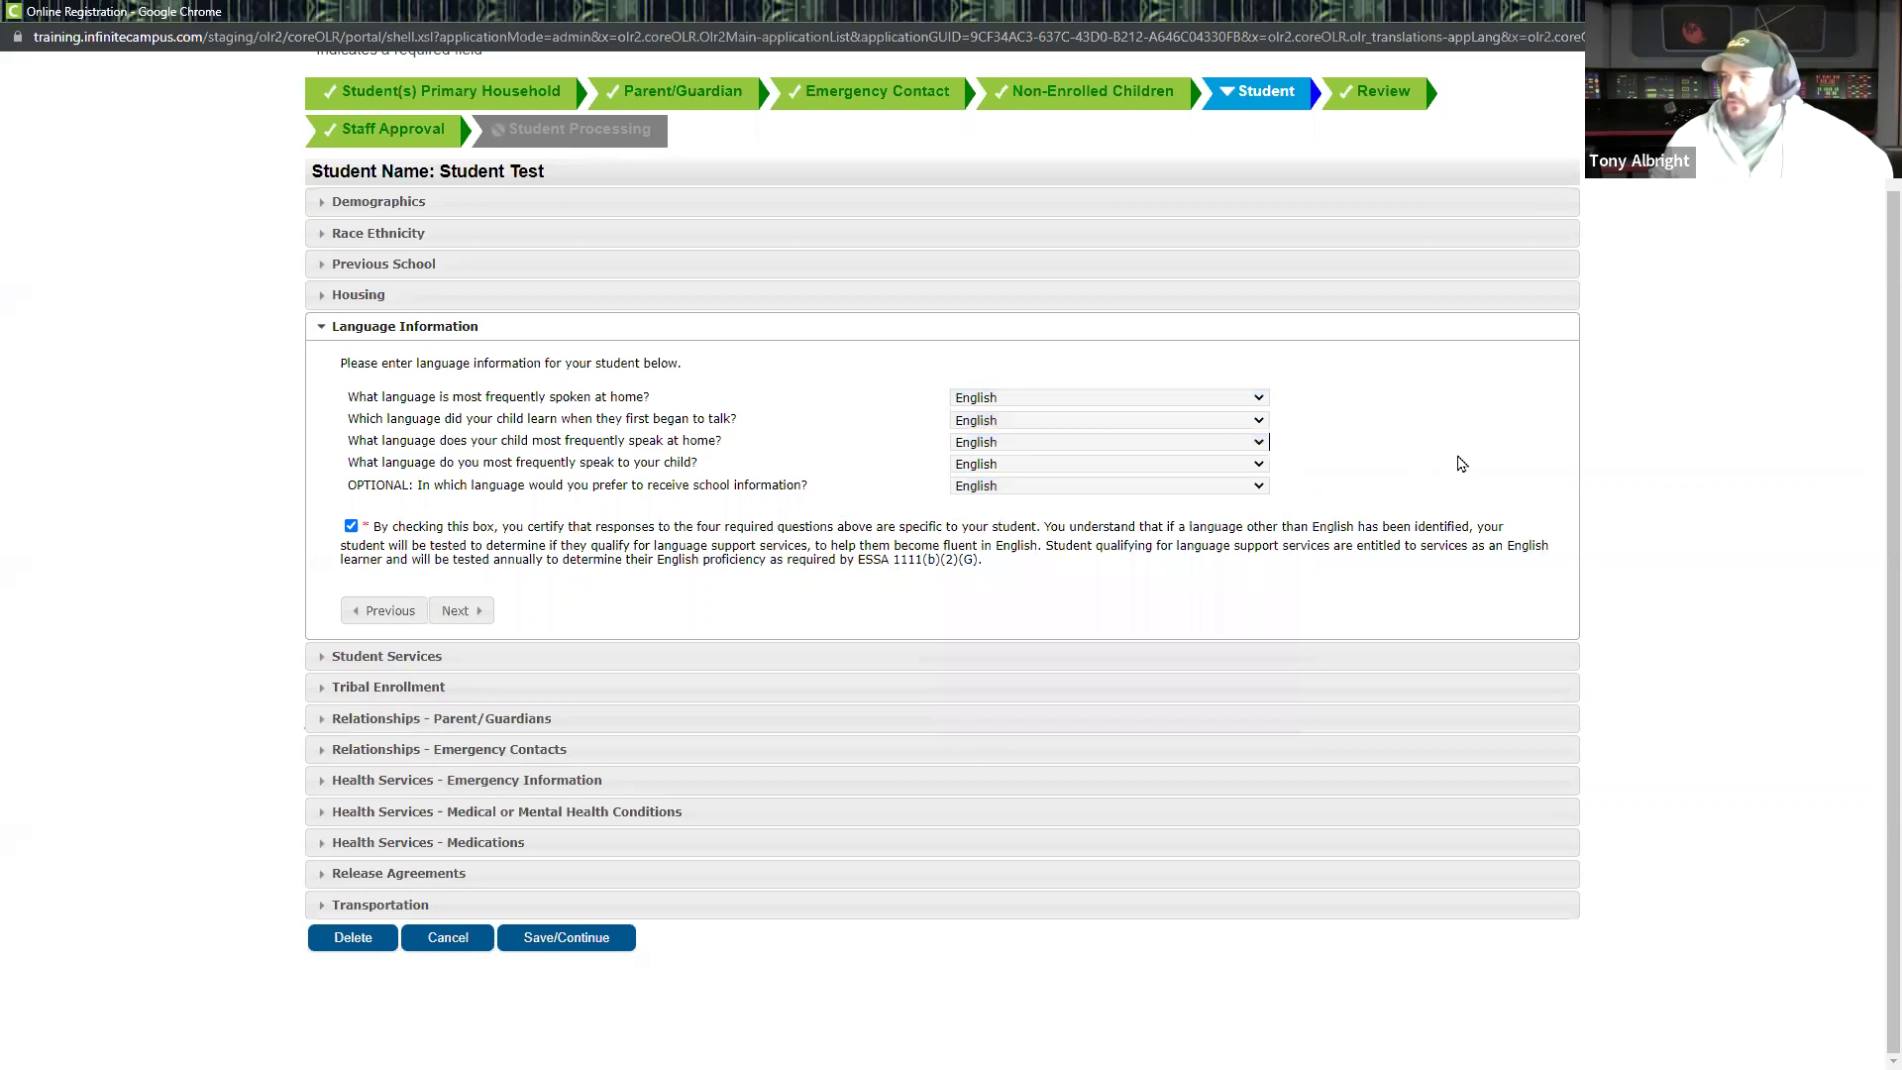
# Return to Infinite Campus and open the Multi-Language Editor under Data Utilities, leaving the Housing Situation field without saving.
pyautogui.hotkey('alt', 'Tab')
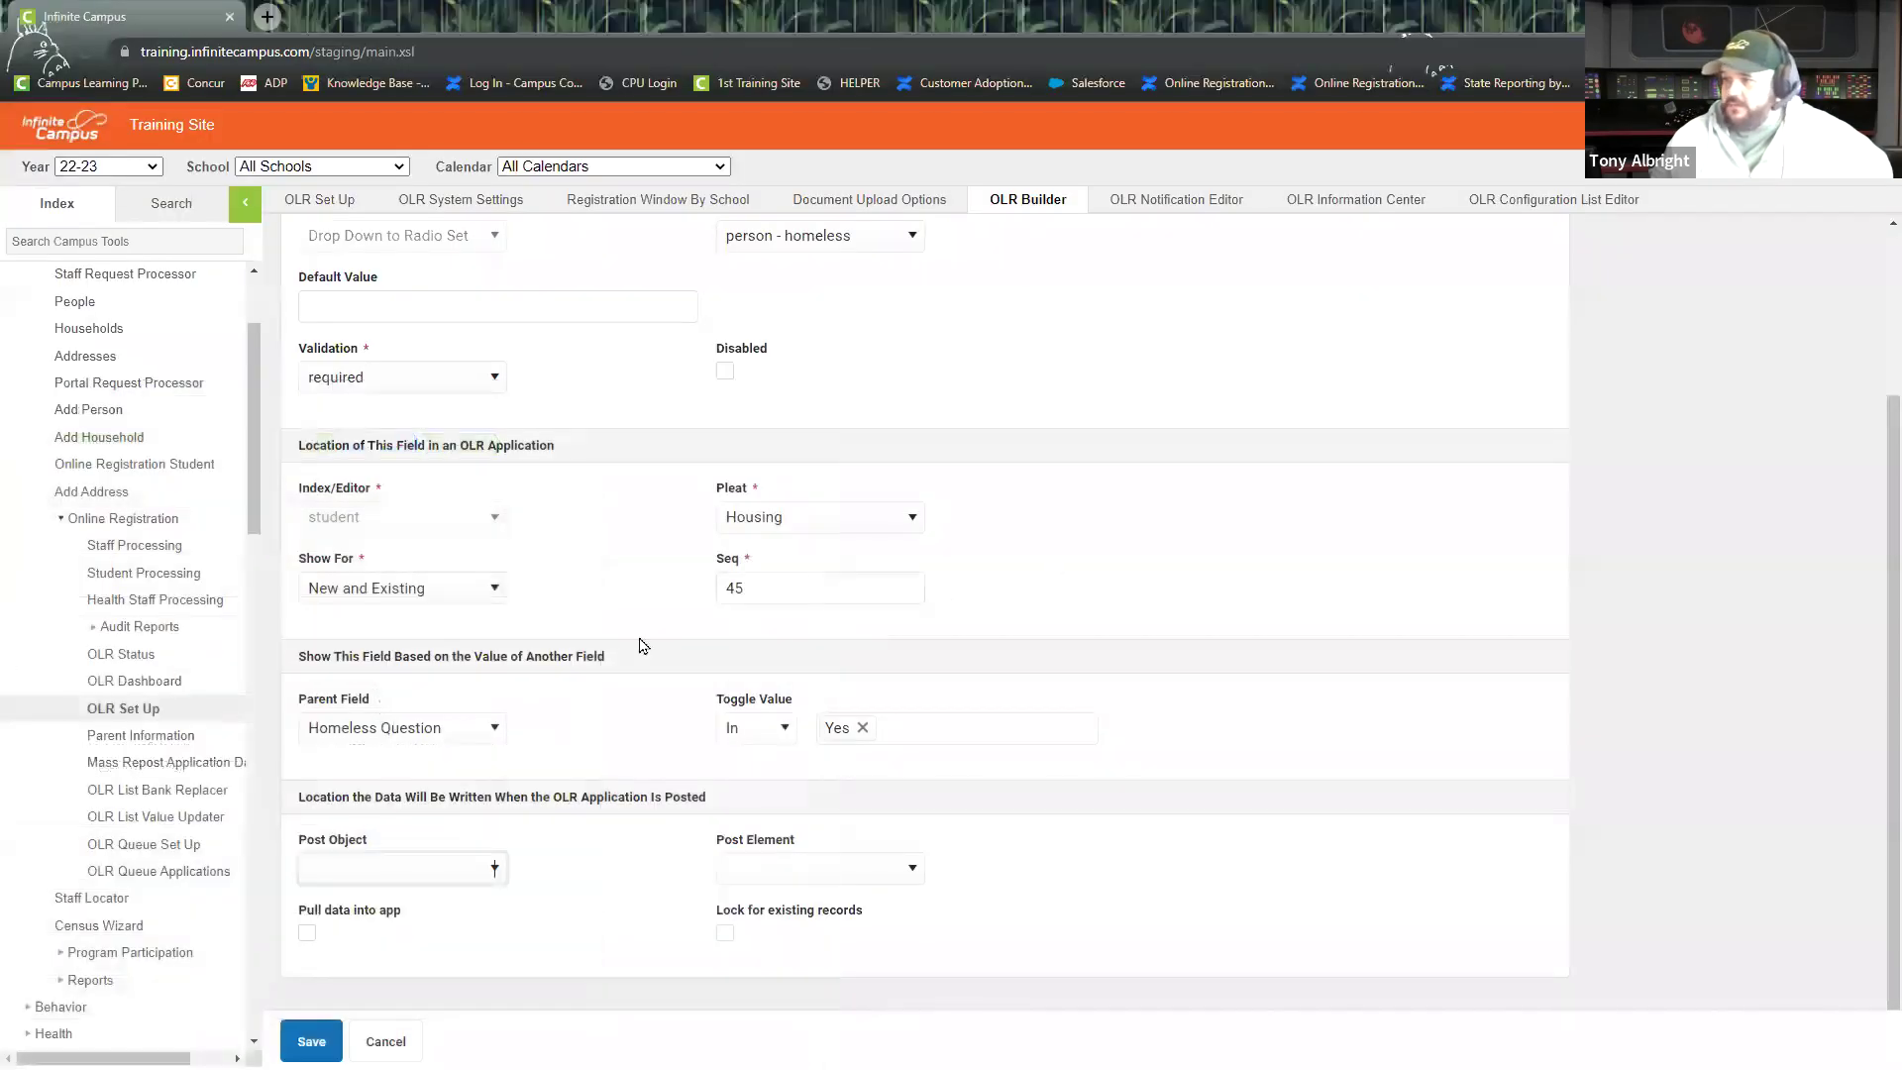
pyautogui.scroll(-8, 181, 644)
pyautogui.scroll(-5, 189, 634)
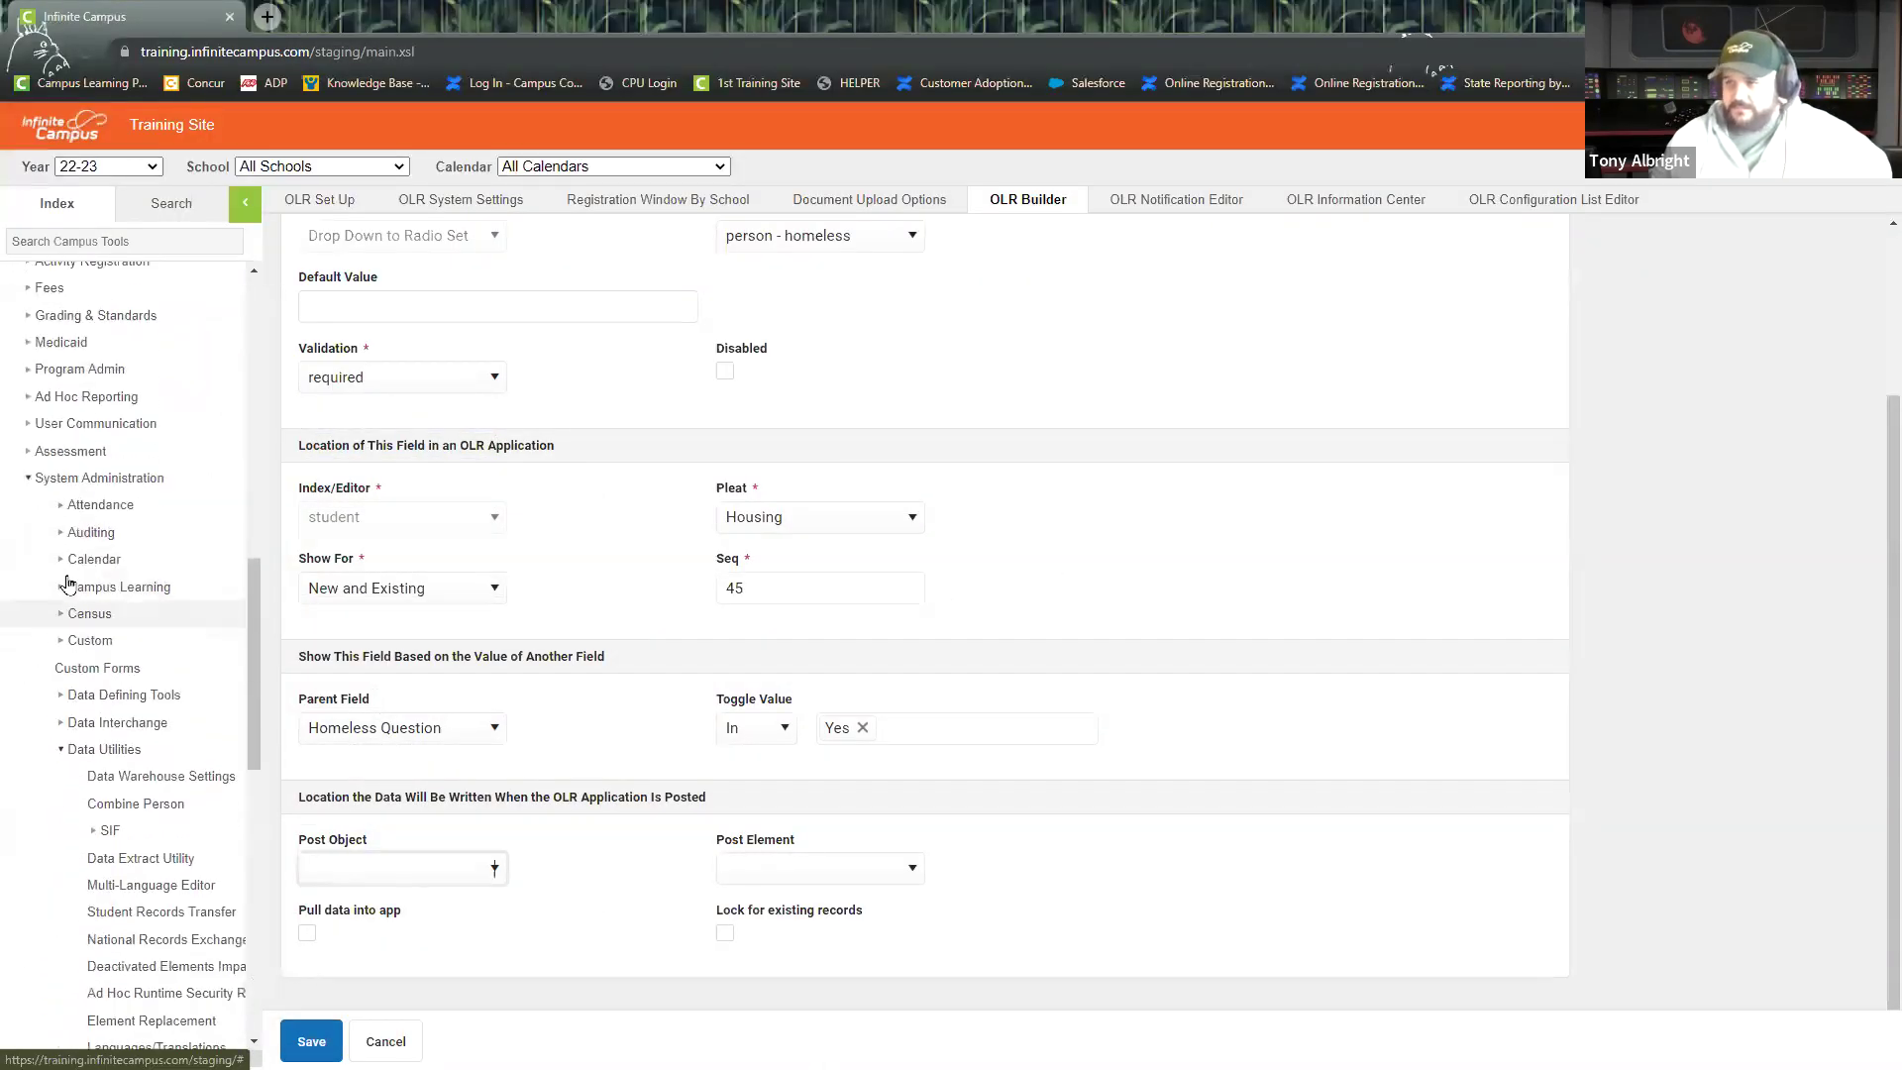
pyautogui.click(153, 676)
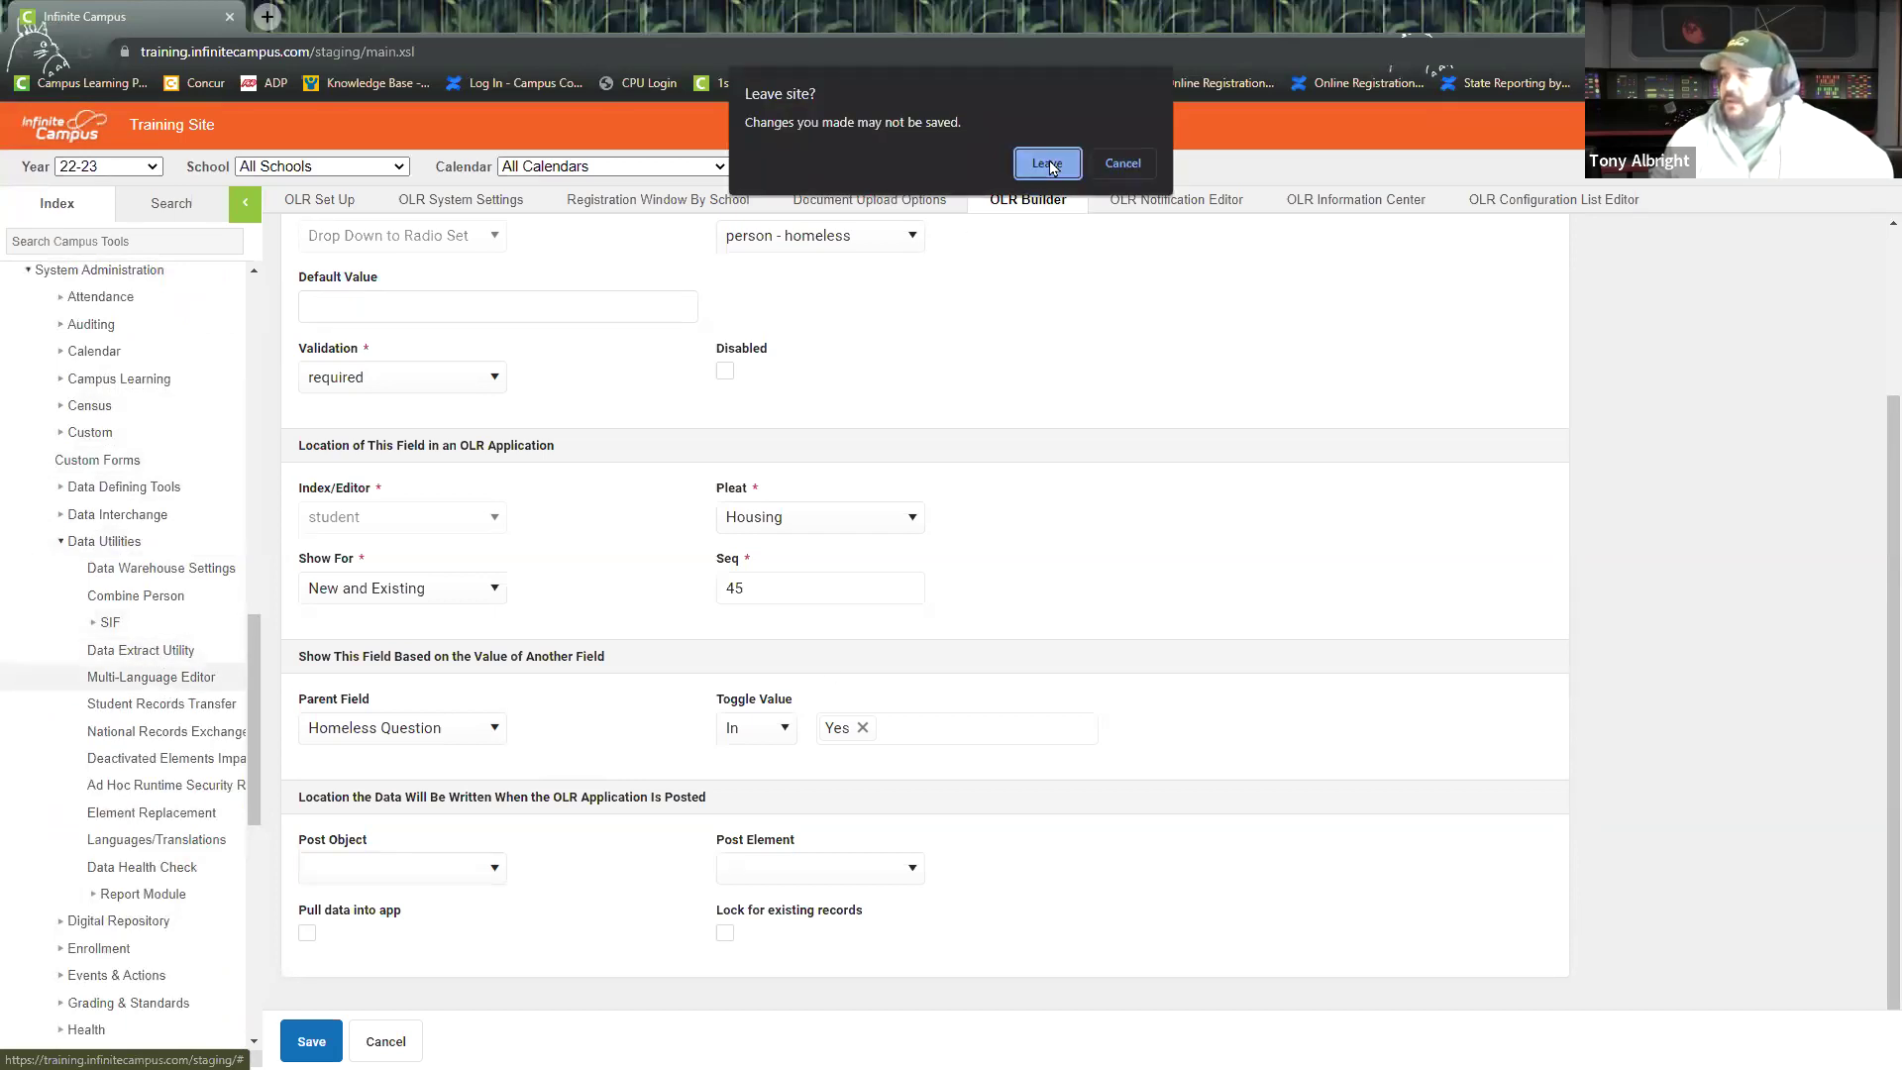
pyautogui.click(1065, 168)
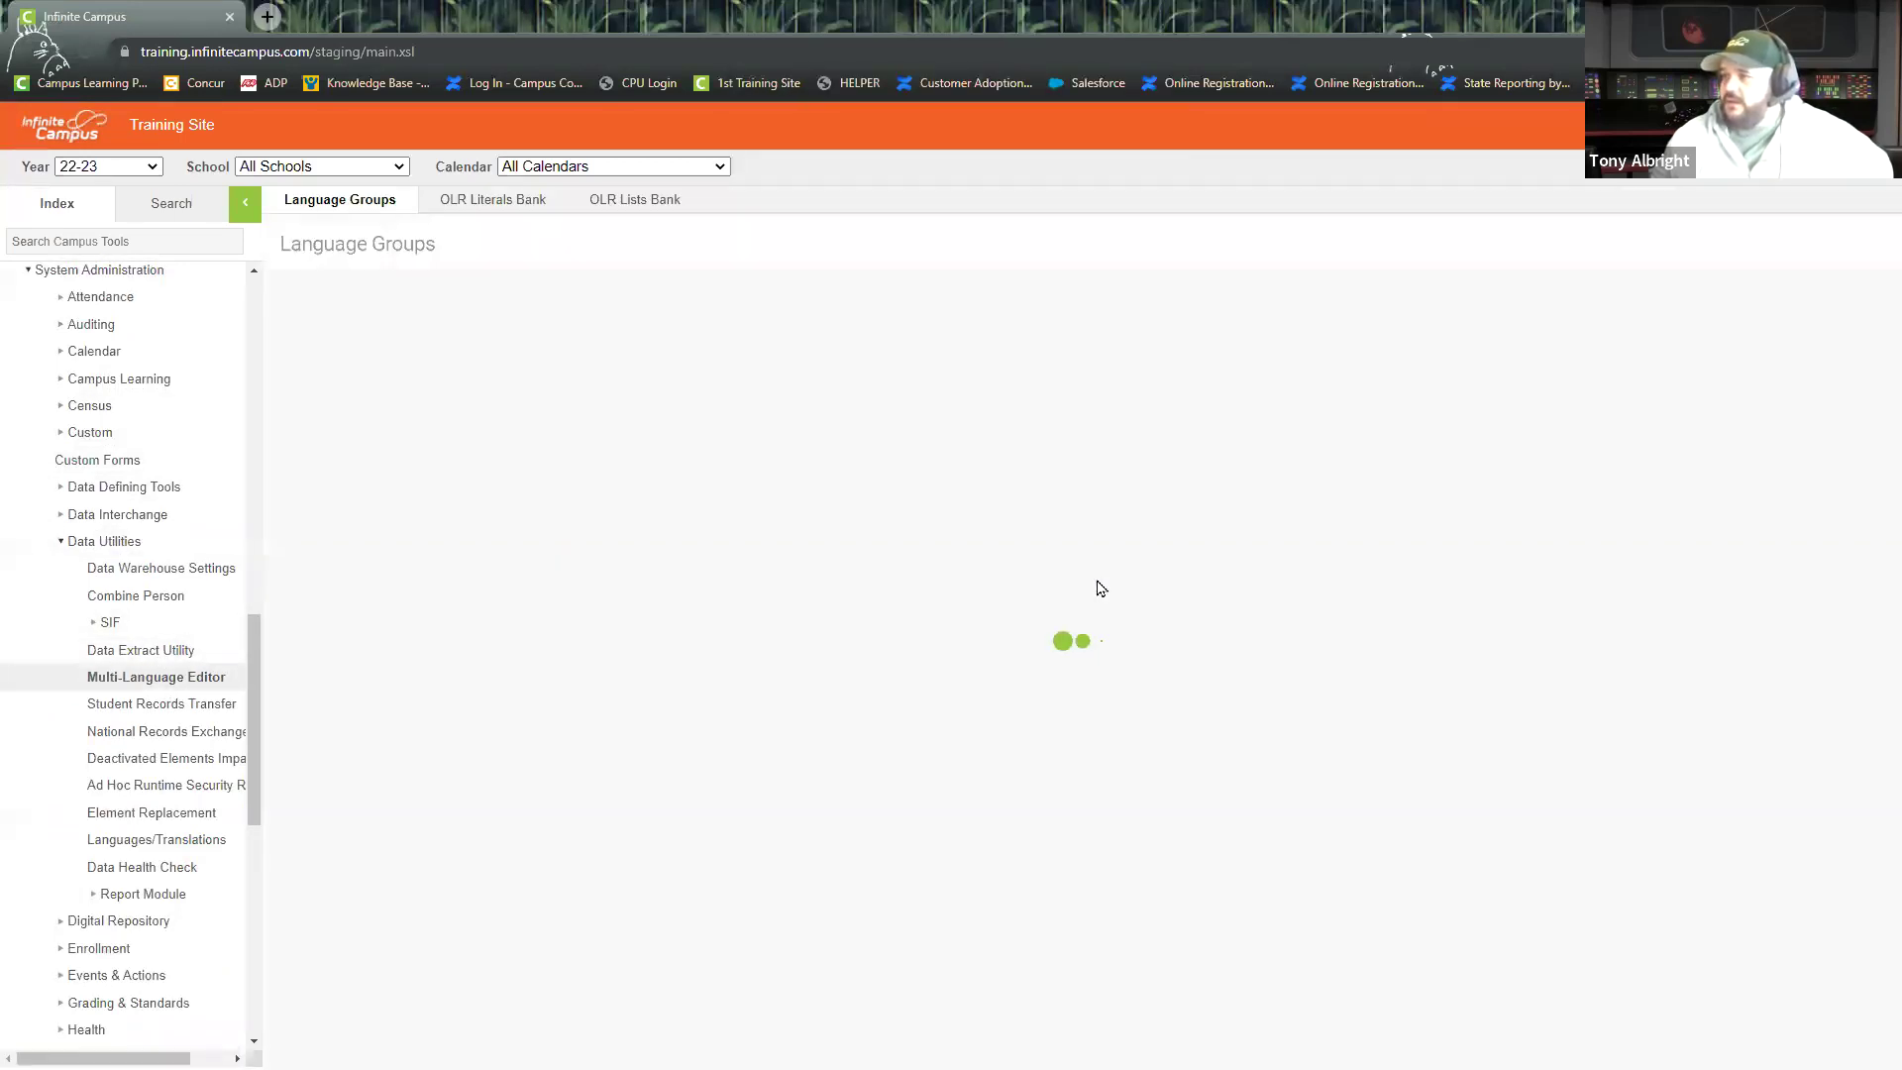
# Open the person-language list in the OLR Lists Bank and review its language descriptions, codes and sequence numbers.
pyautogui.click(639, 197)
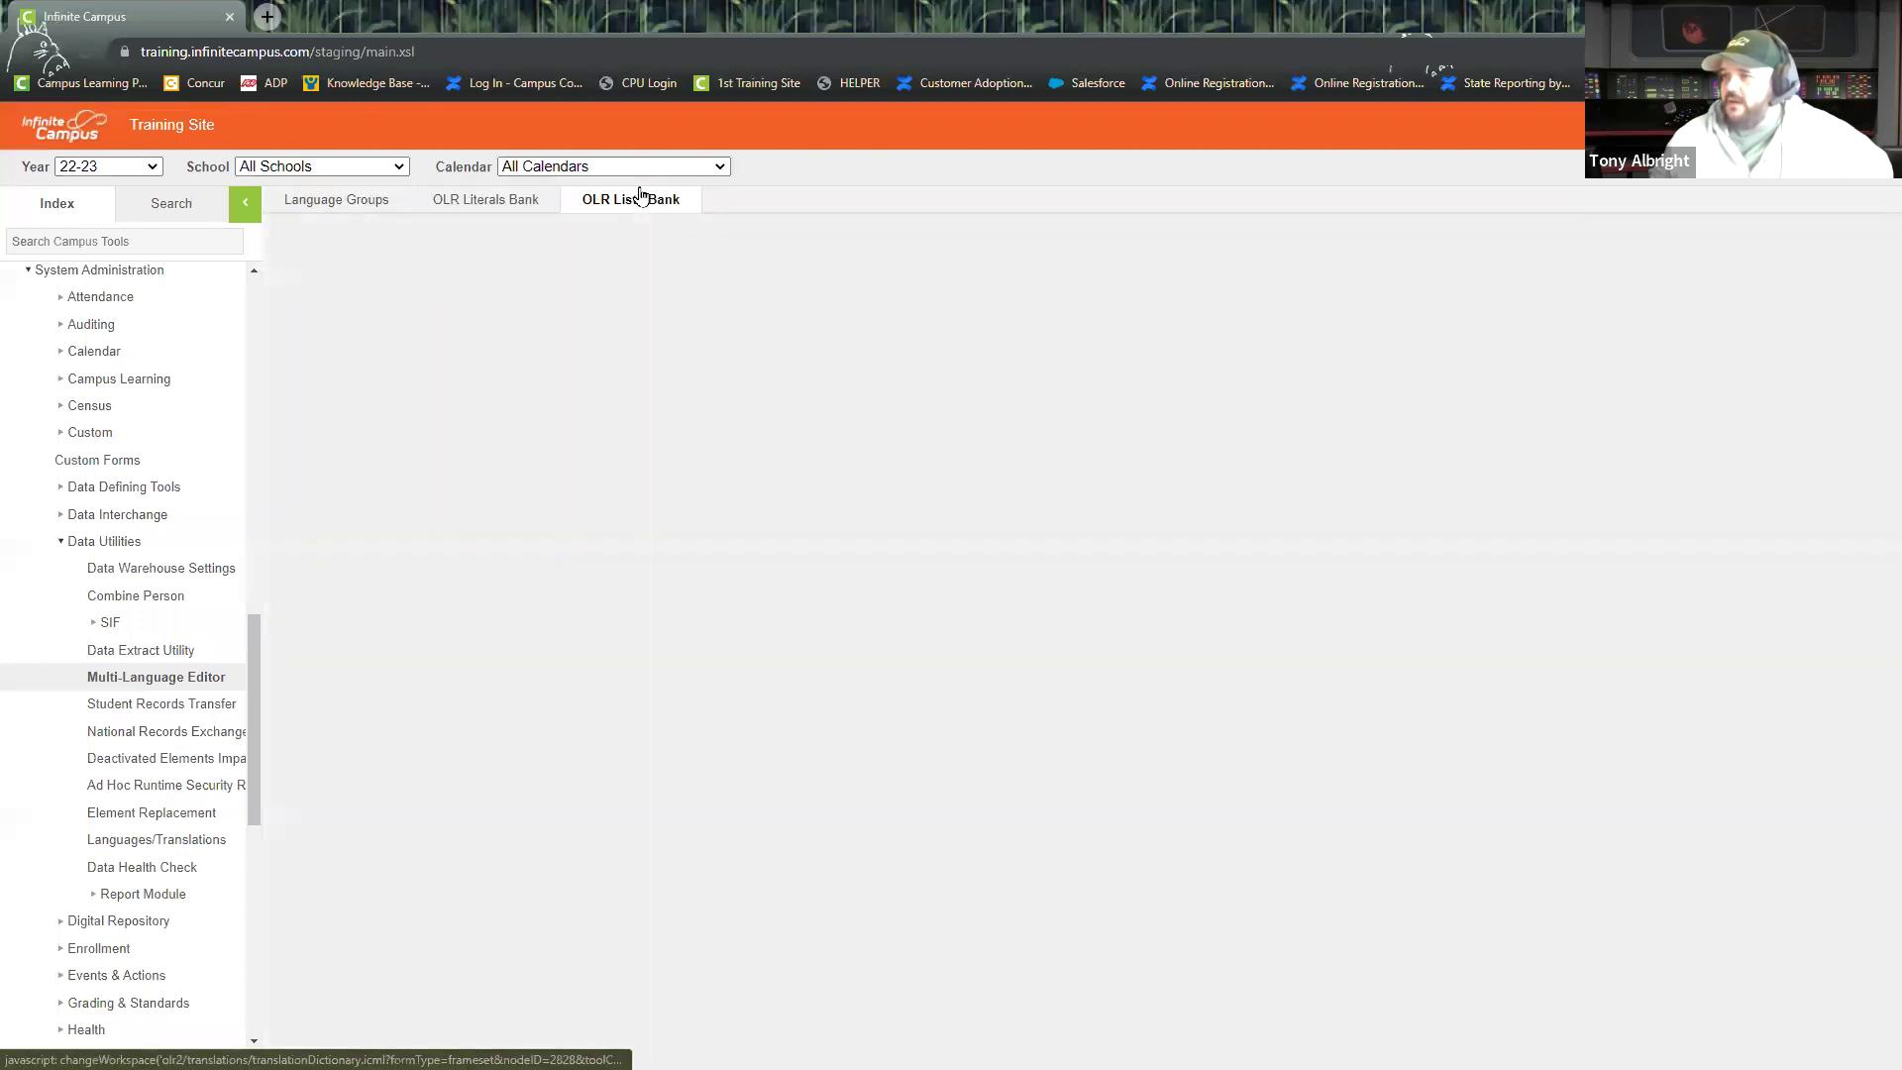
pyautogui.click(1288, 345)
pyautogui.scroll(-8, 1273, 406)
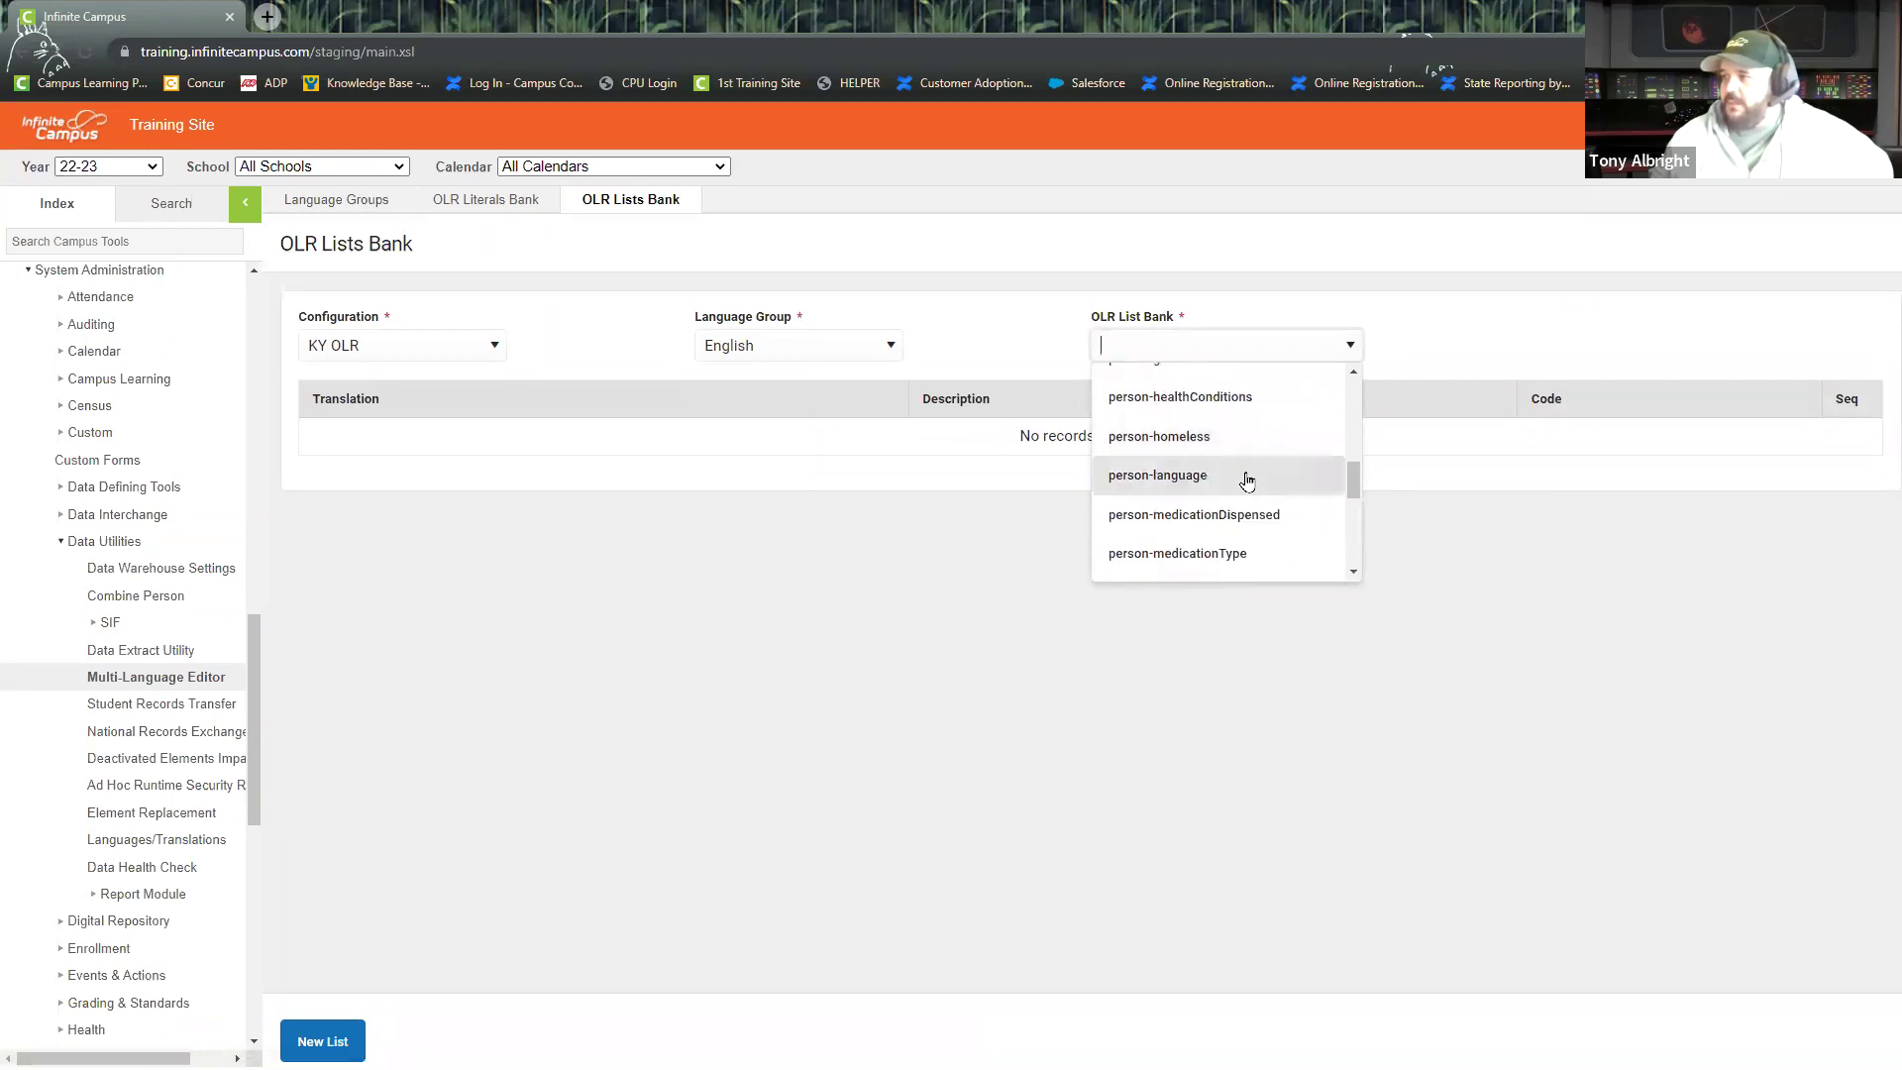
pyautogui.click(1249, 477)
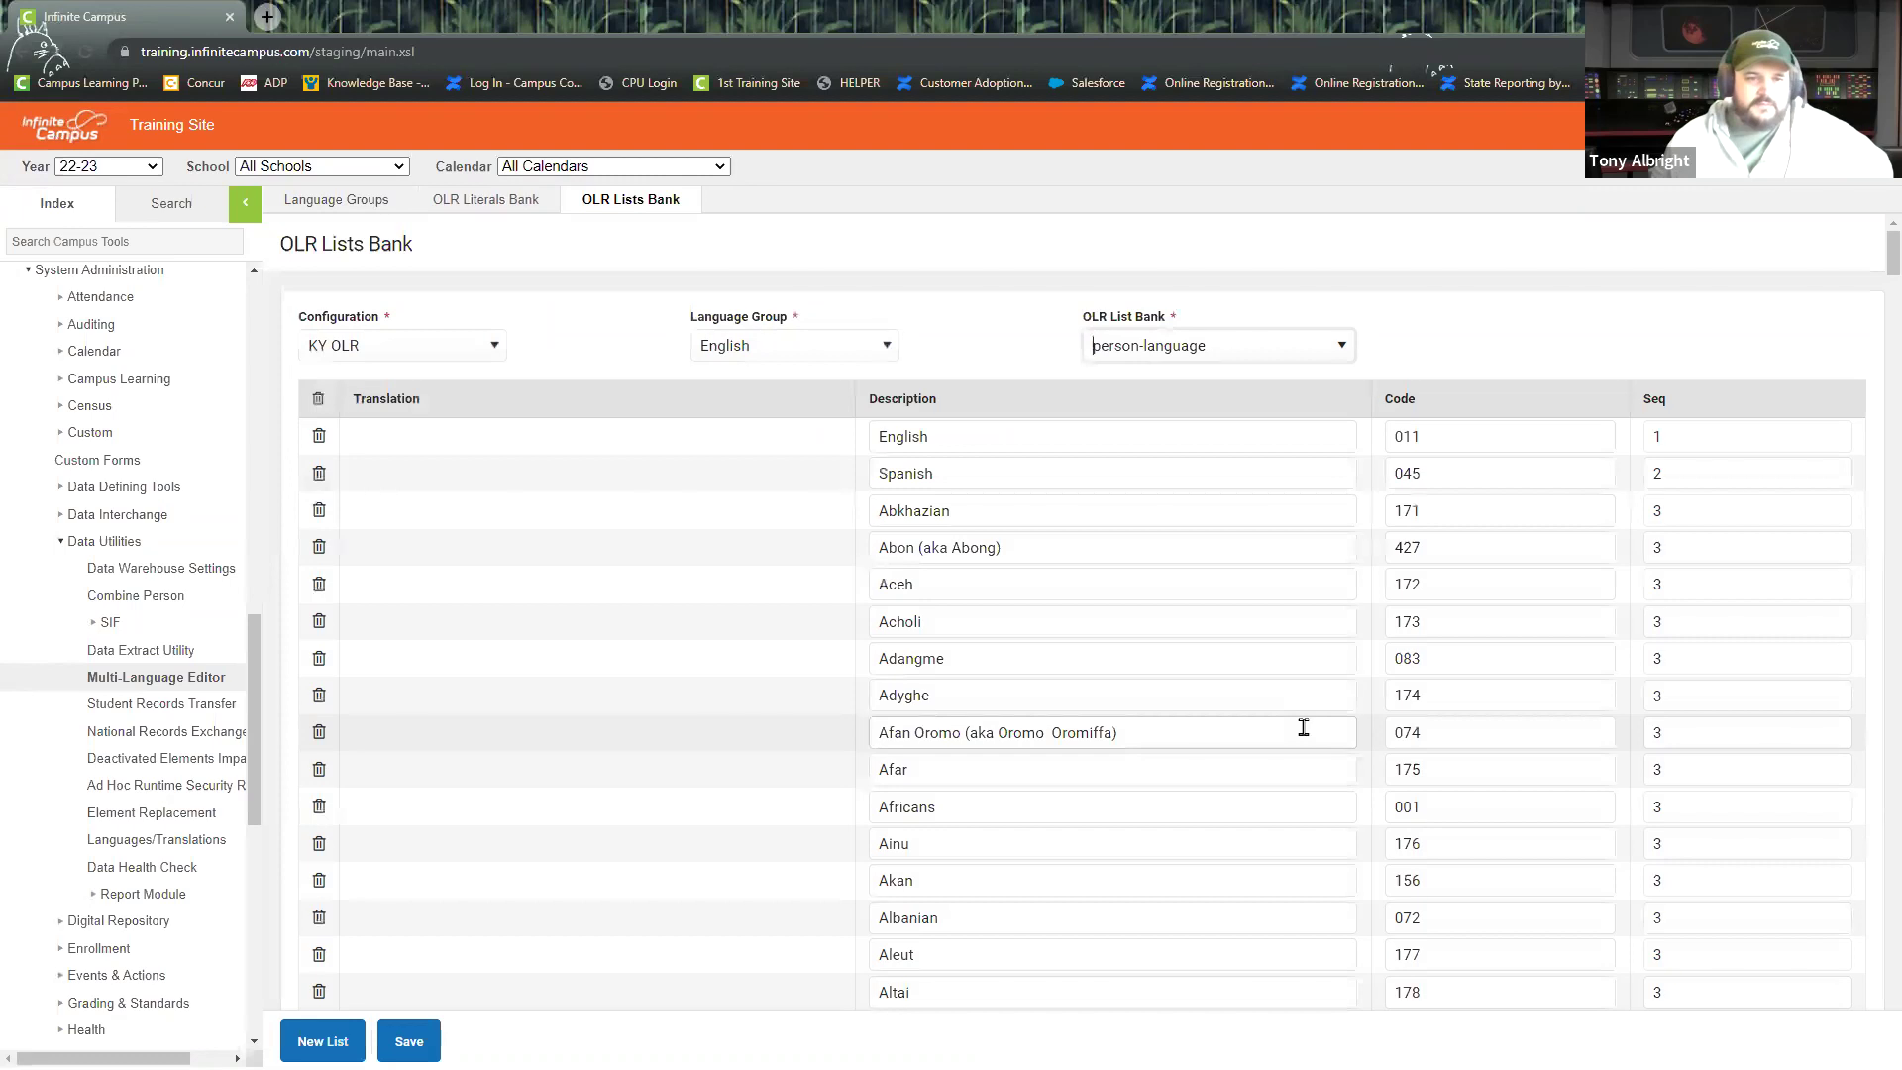
pyautogui.scroll(-4, 1183, 501)
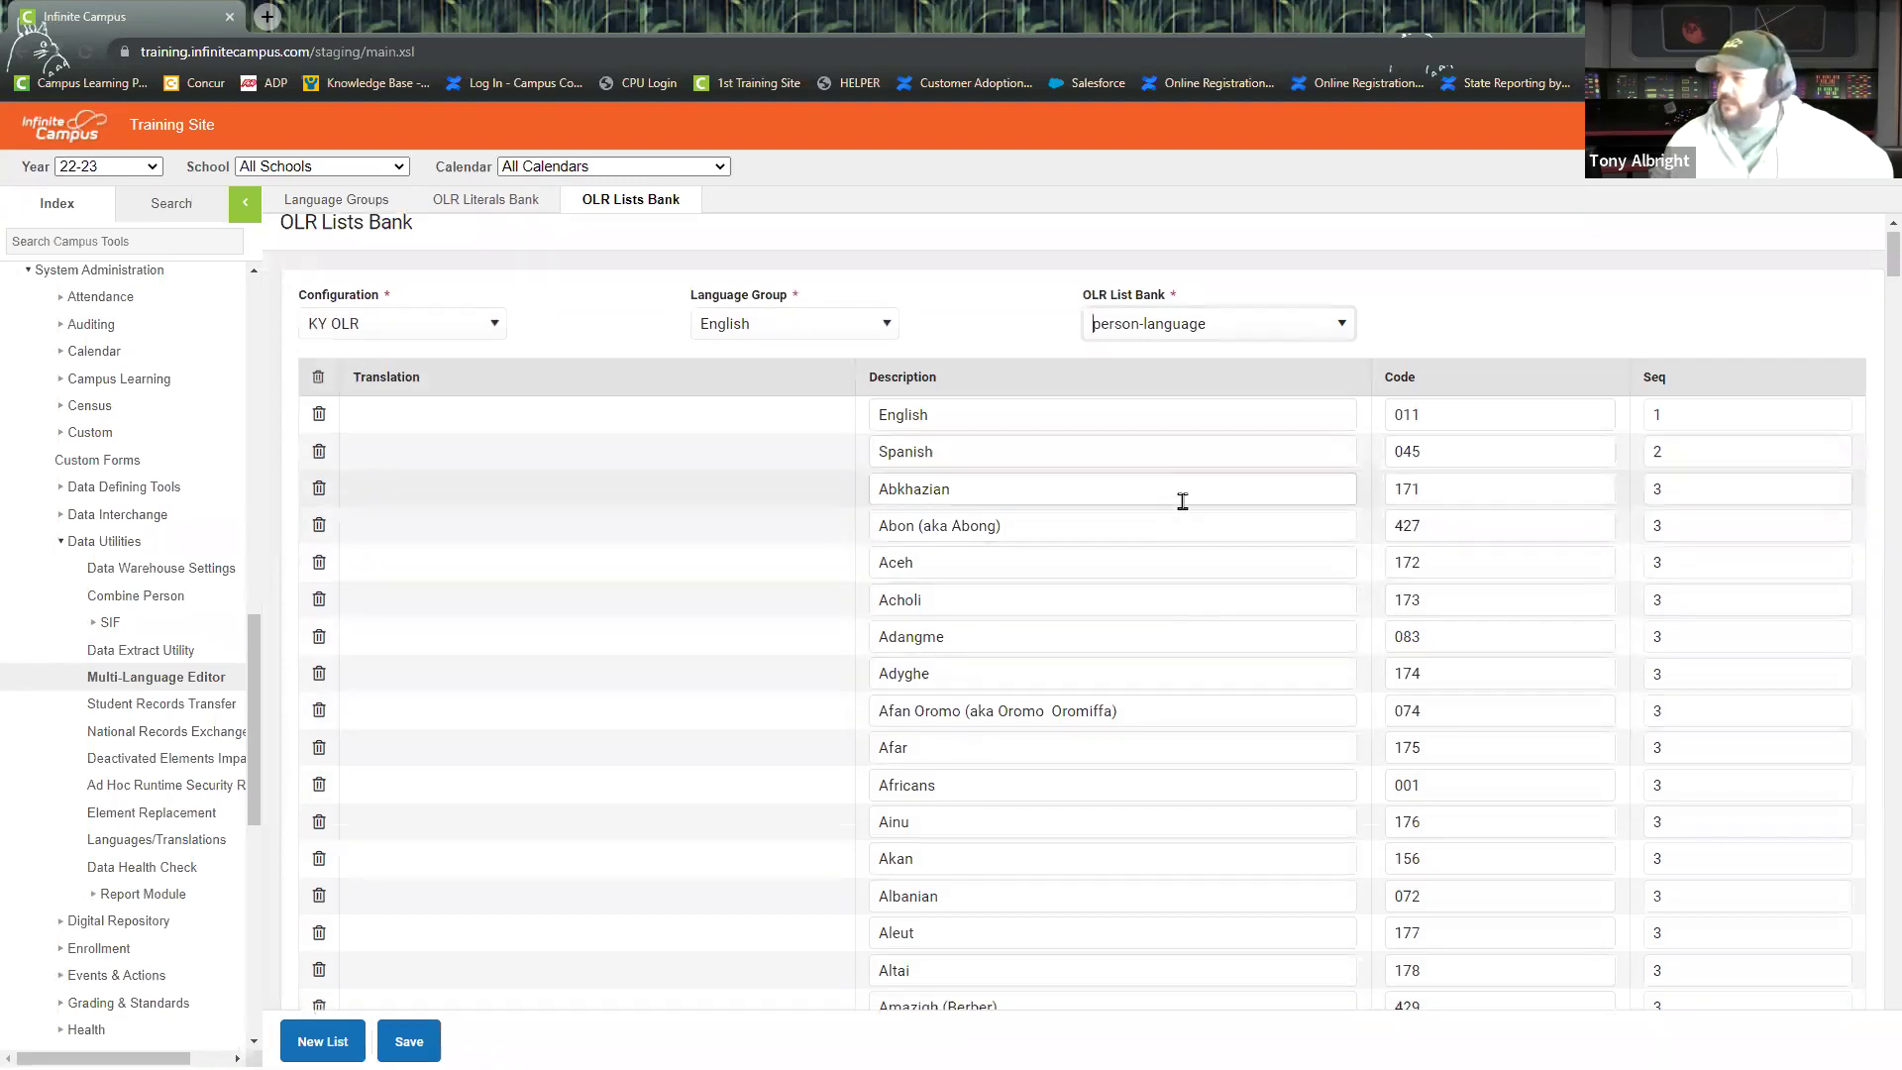
pyautogui.scroll(-20, 1183, 501)
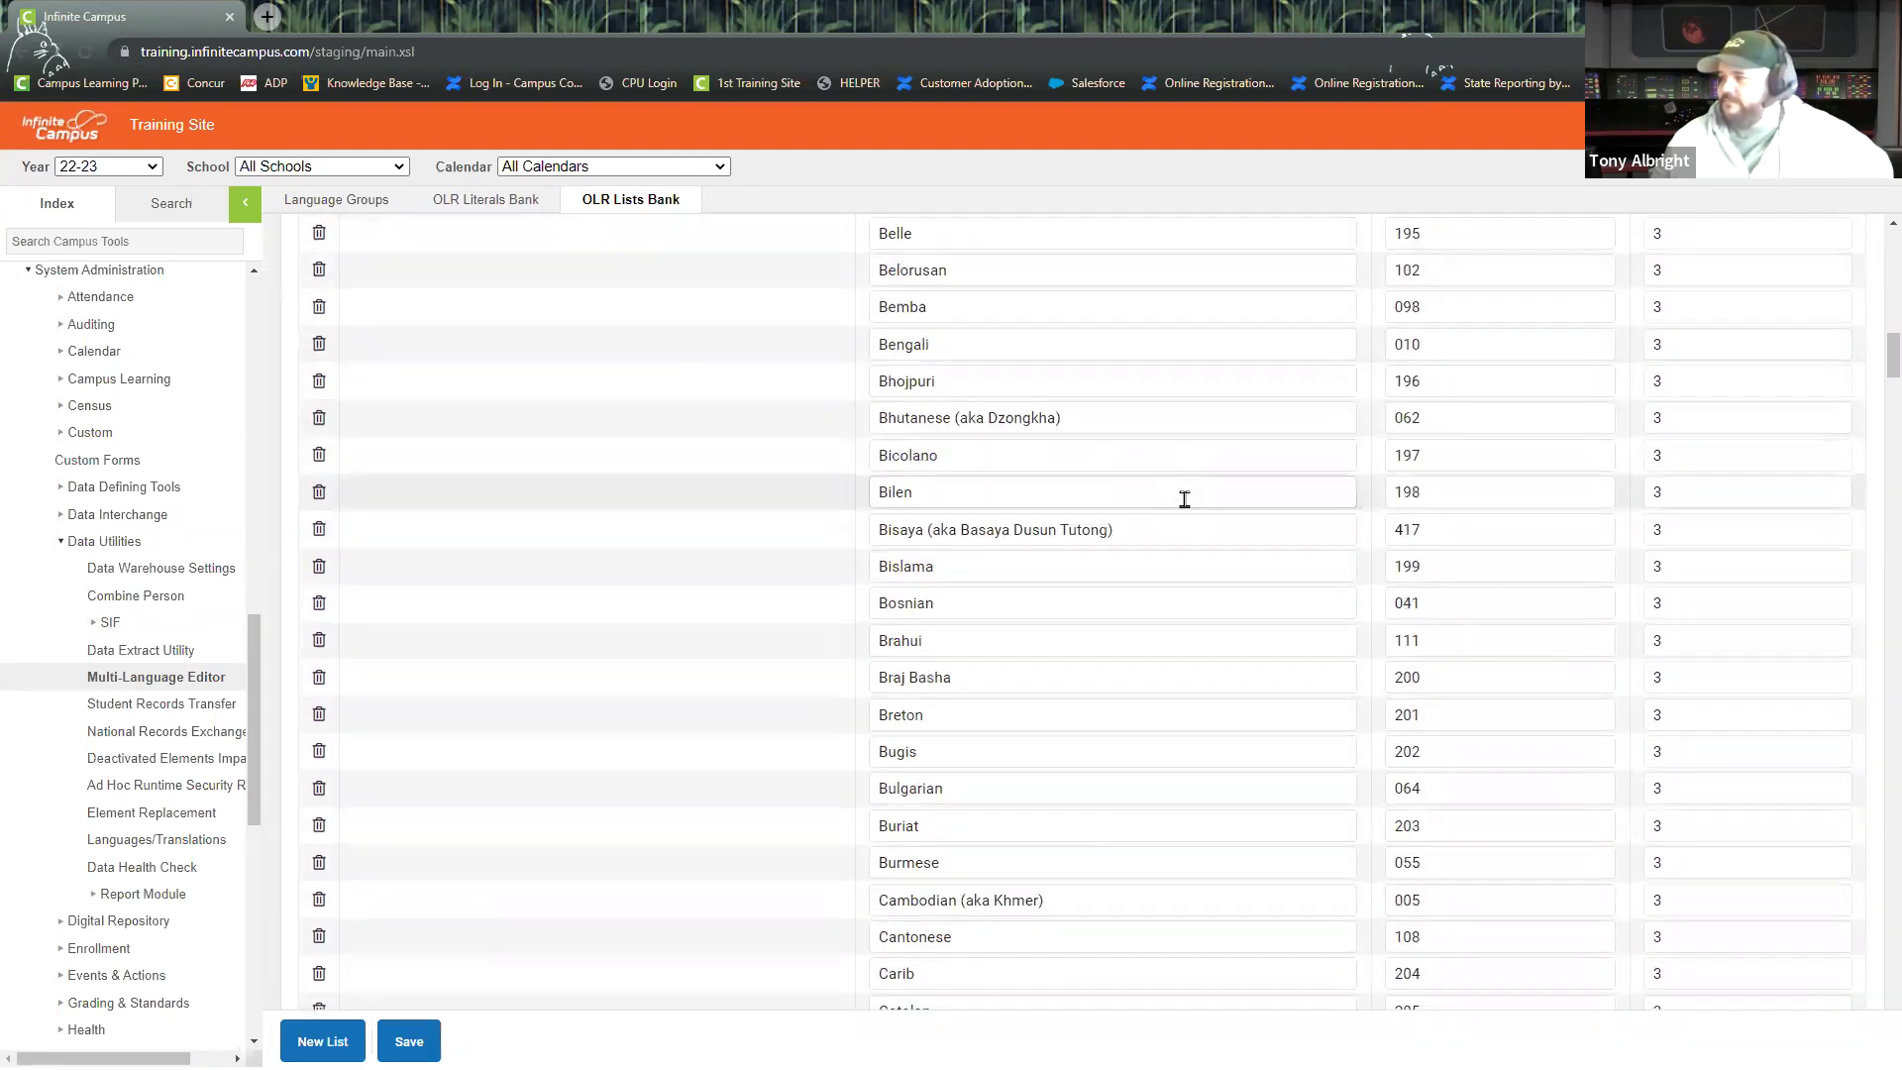
pyautogui.scroll(-20, 1184, 499)
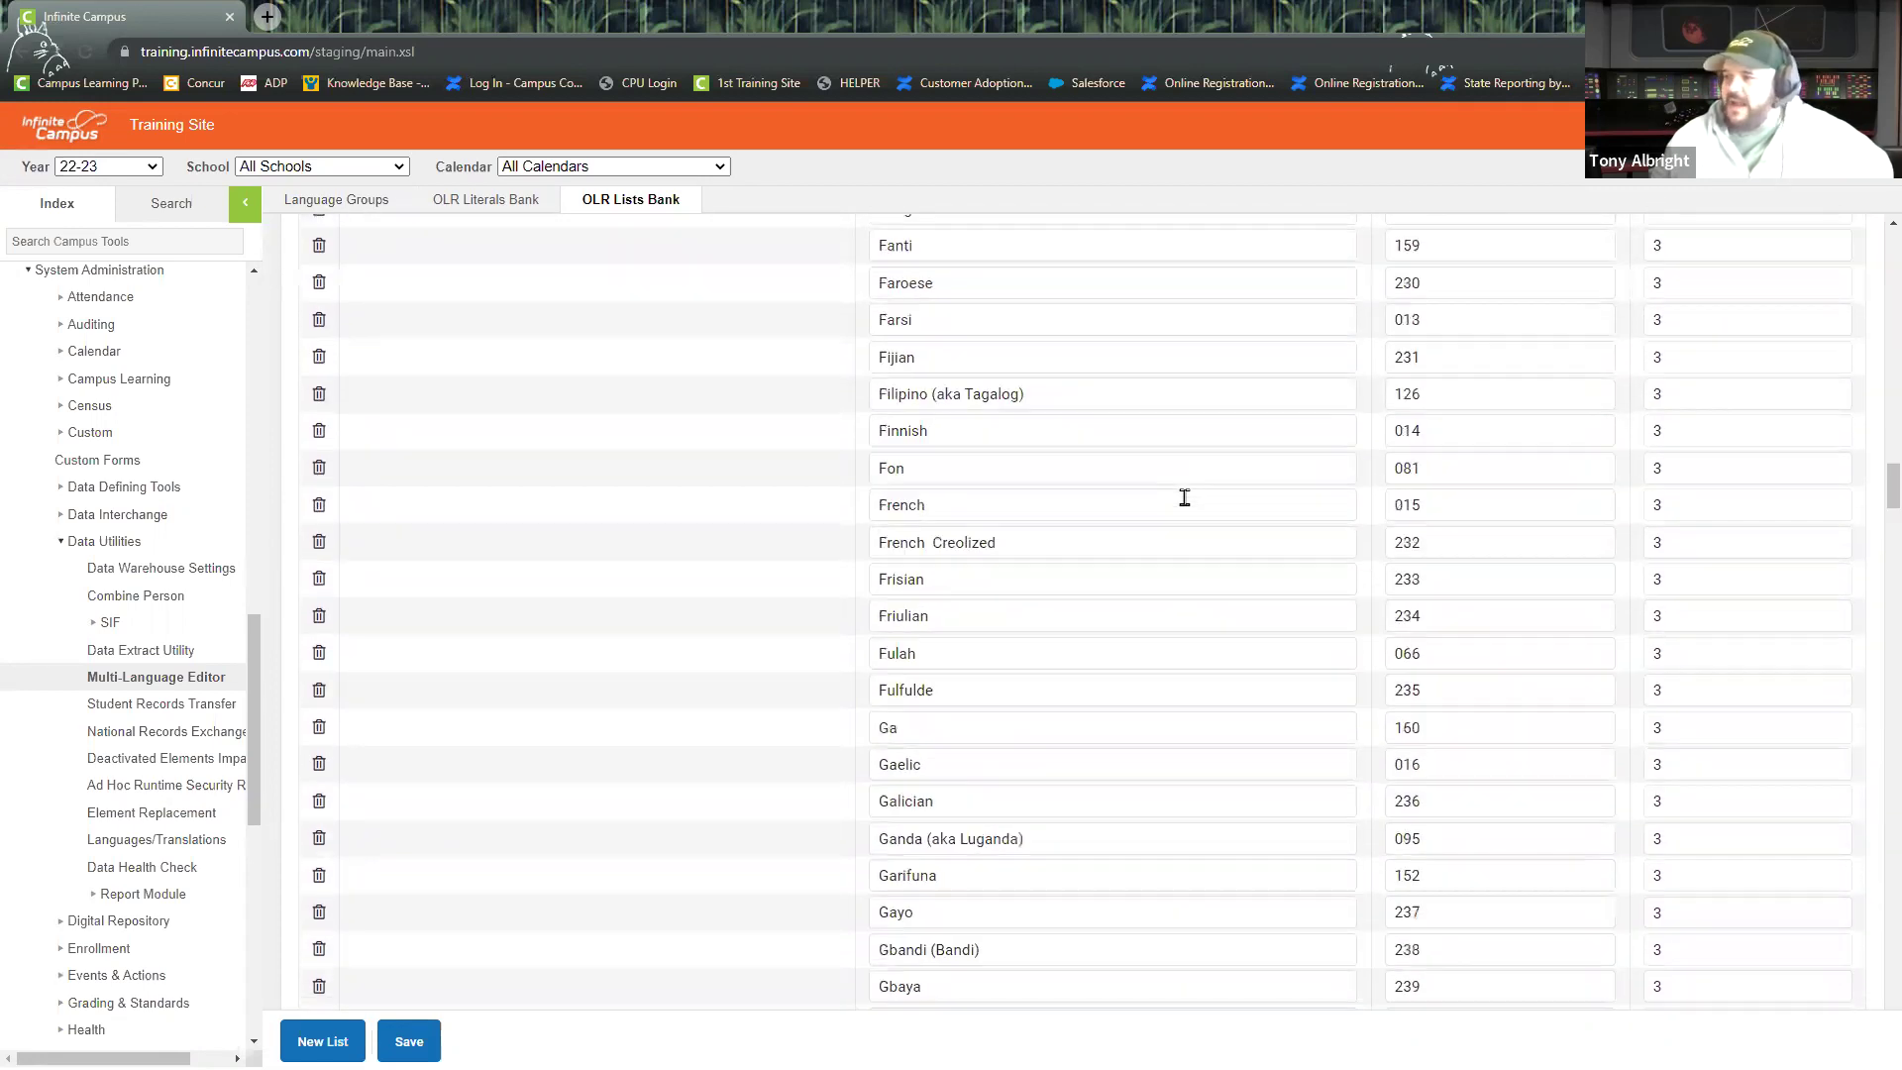
pyautogui.scroll(20, 1183, 495)
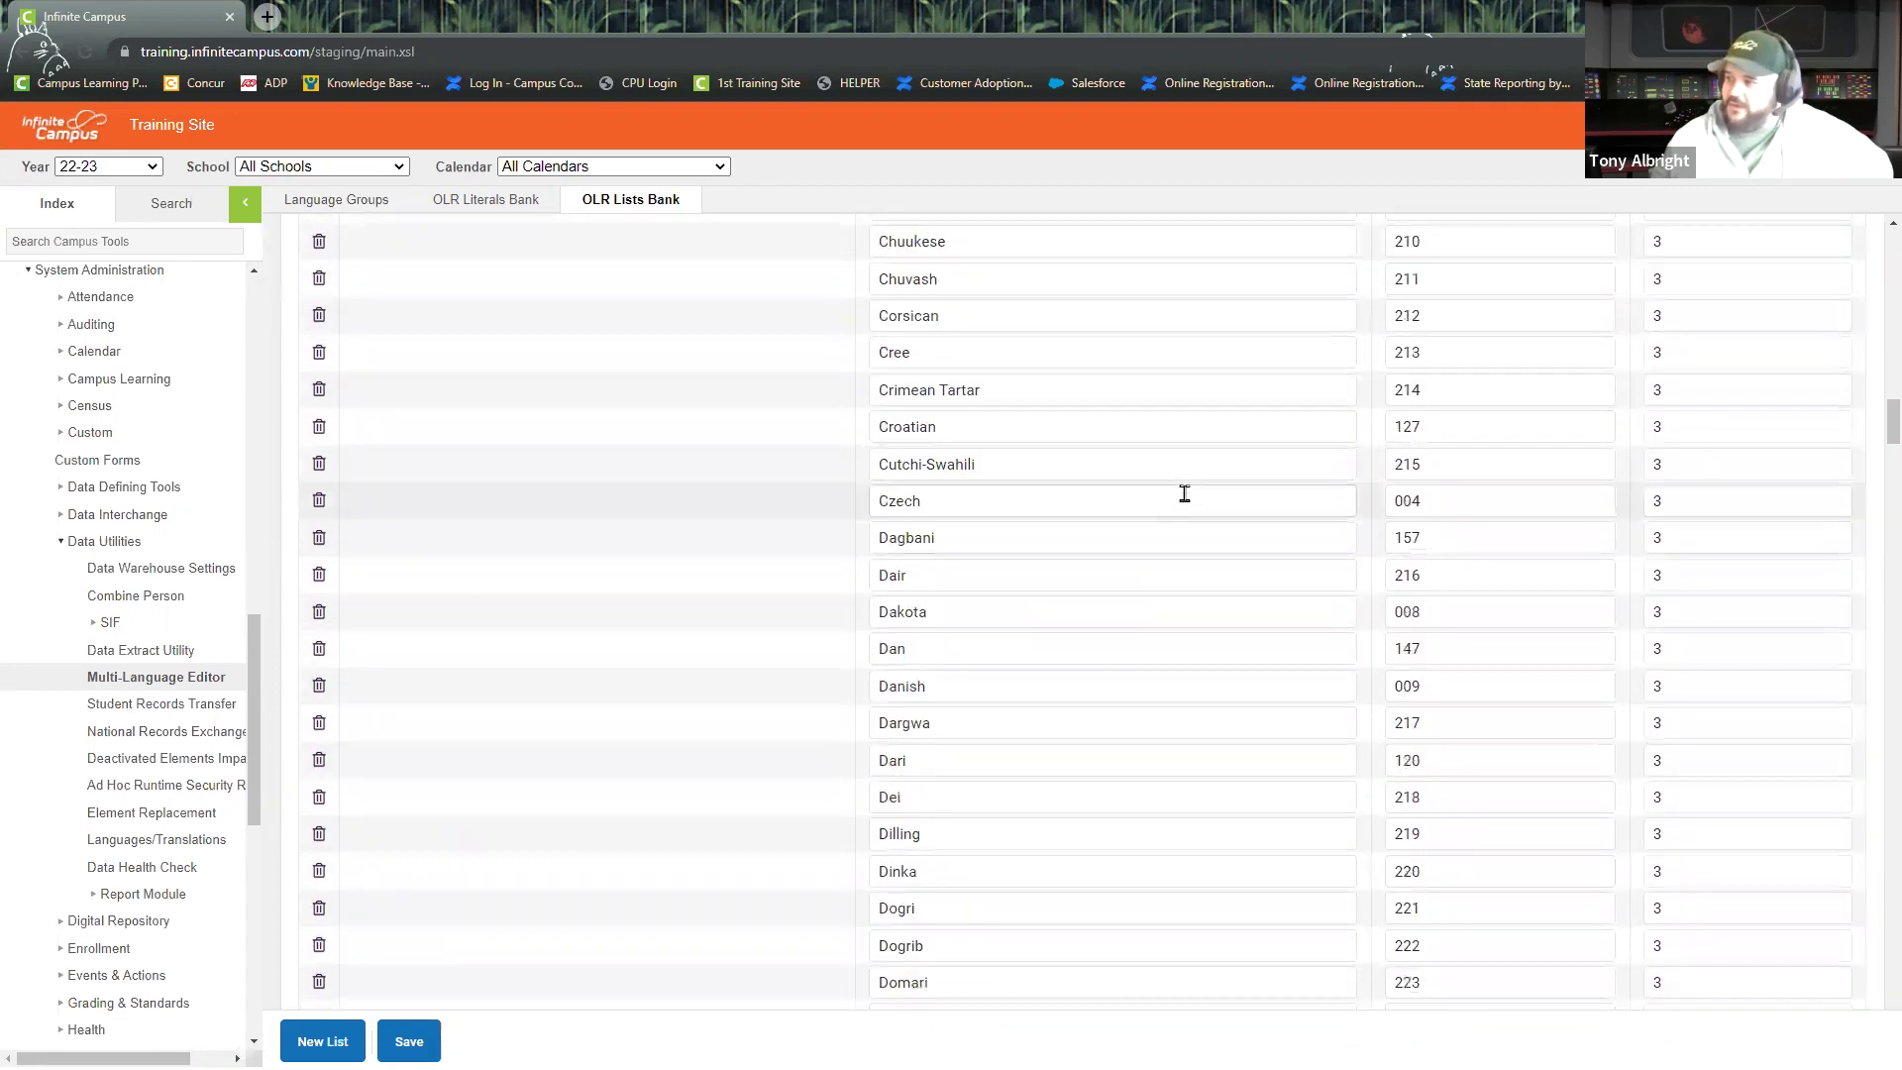
pyautogui.scroll(20, 1198, 493)
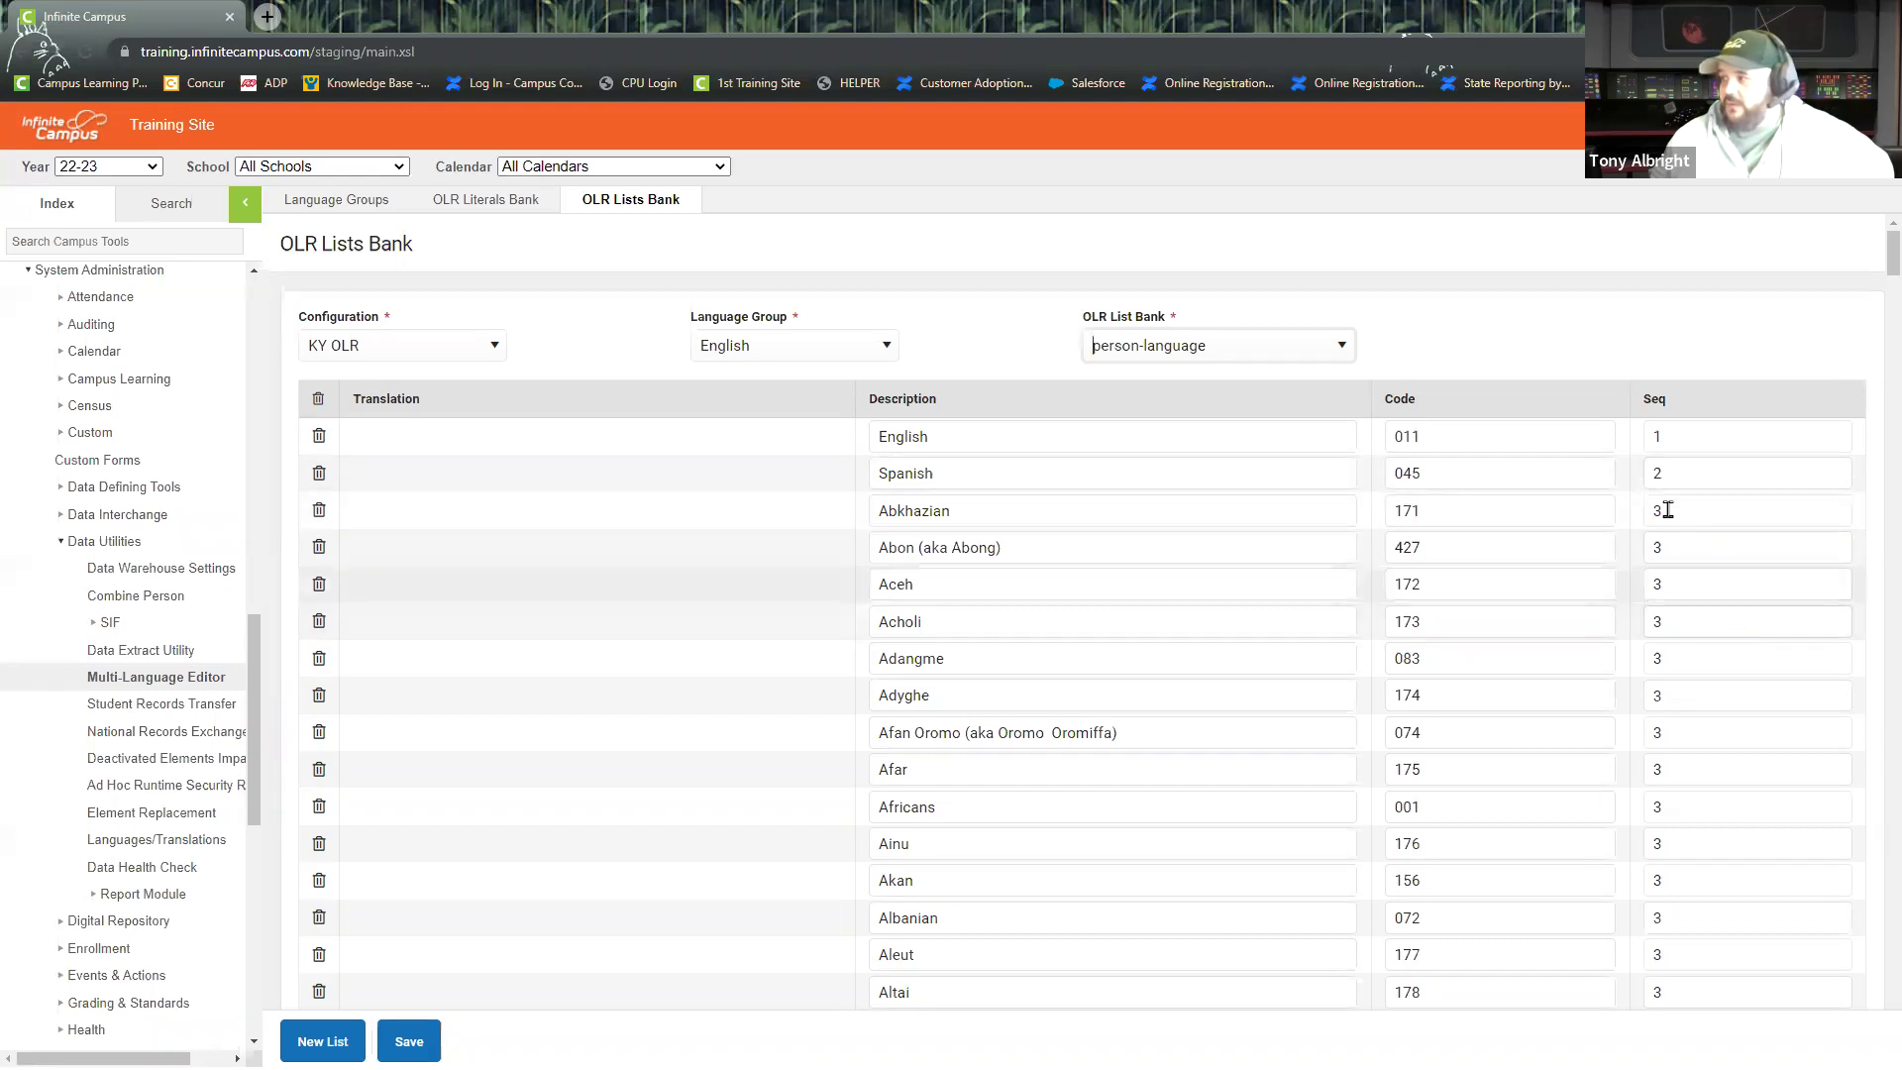
pyautogui.scroll(-1, 1681, 508)
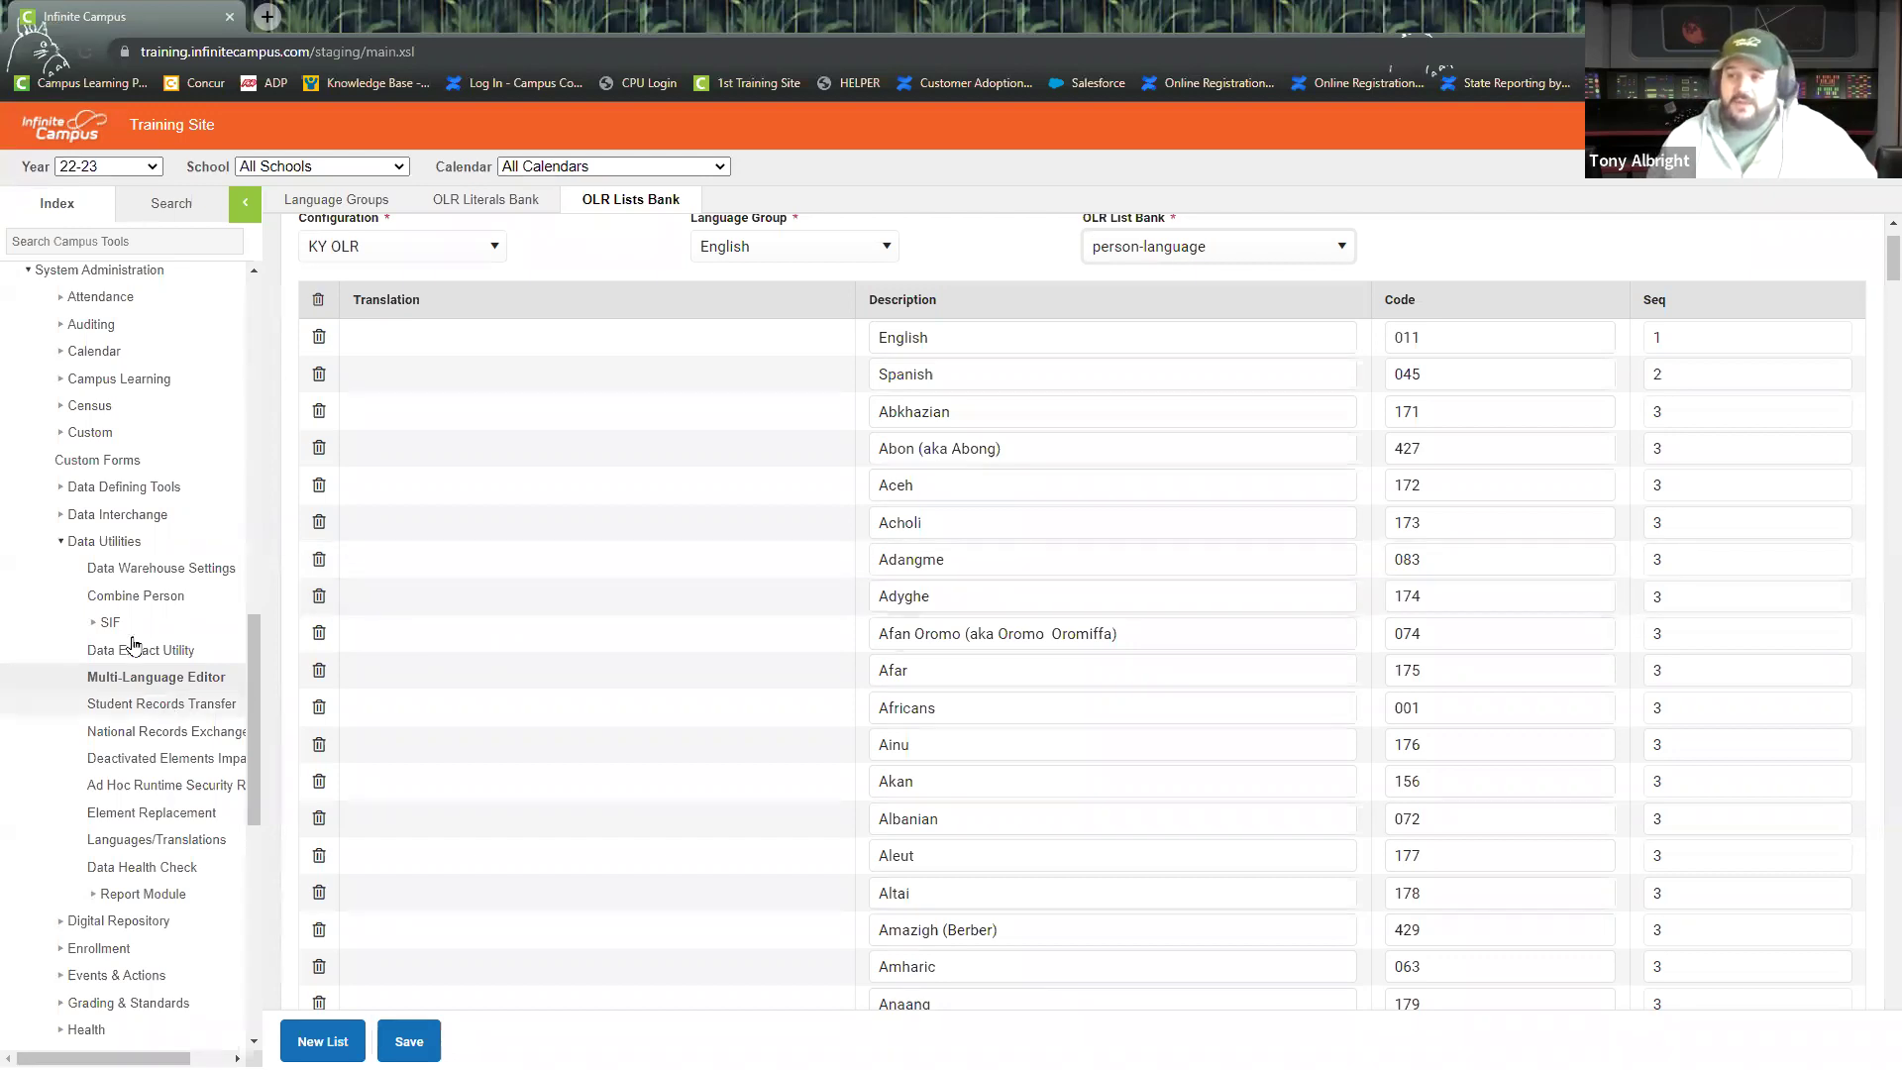
# Collapse Data Utilities and open the Custom Tab tool under the Custom section of System Administration.
pyautogui.click(112, 542)
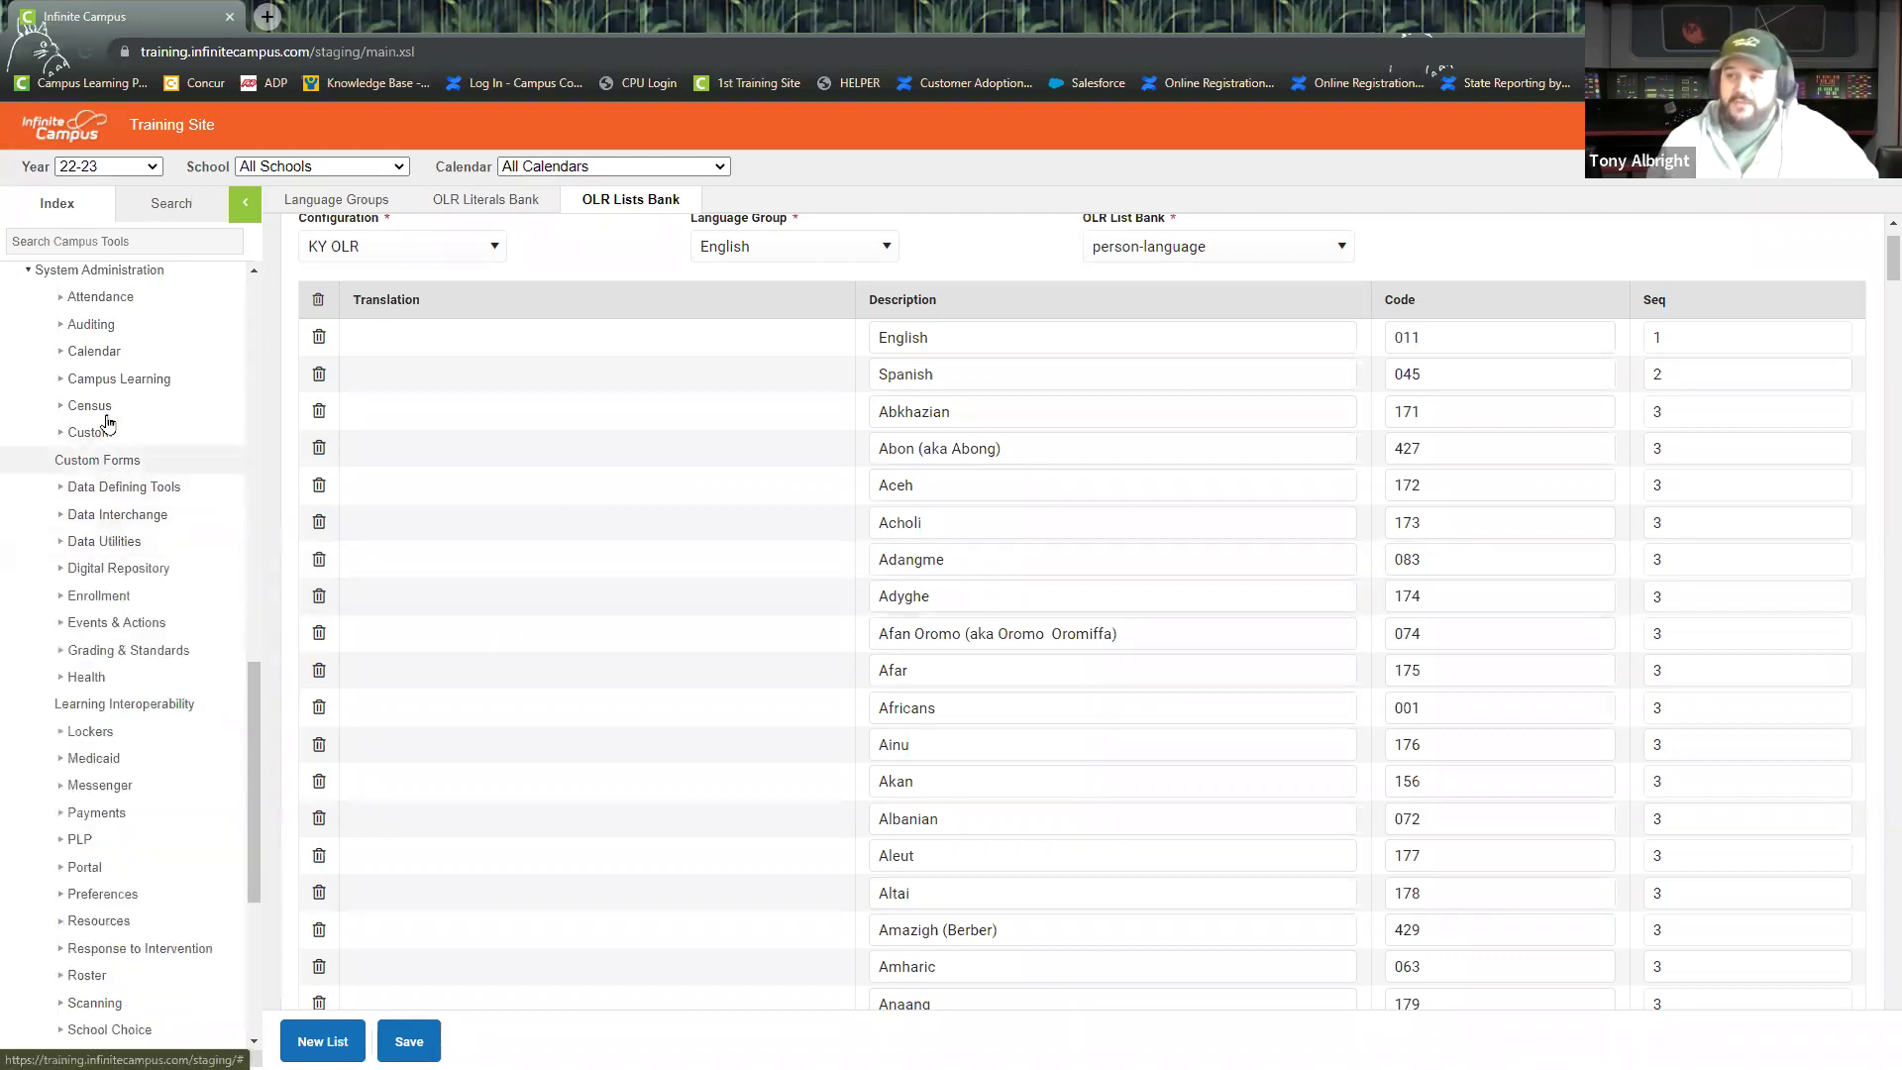
pyautogui.scroll(3, 102, 396)
pyautogui.click(109, 732)
pyautogui.scroll(-2, 149, 674)
pyautogui.click(152, 669)
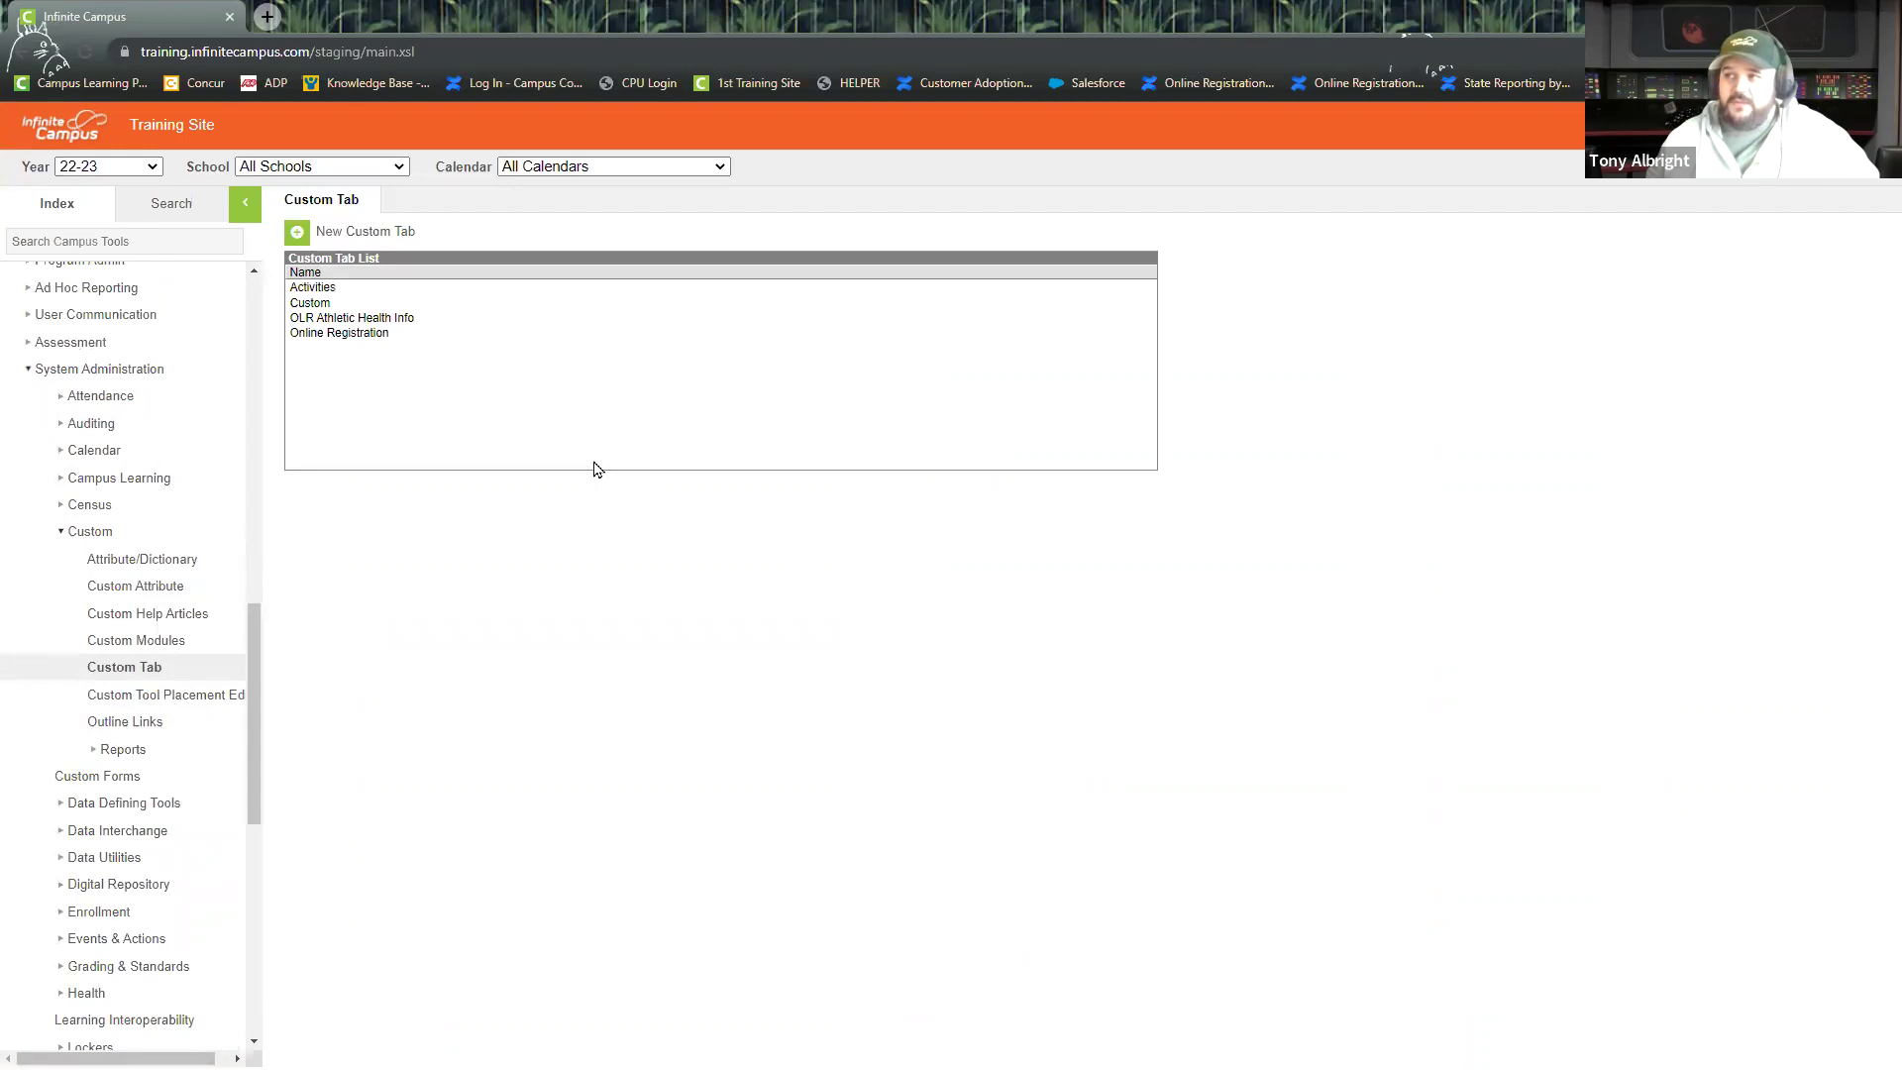
# Start a new custom tab and look through the available Tab Type options without choosing another one.
pyautogui.click(377, 239)
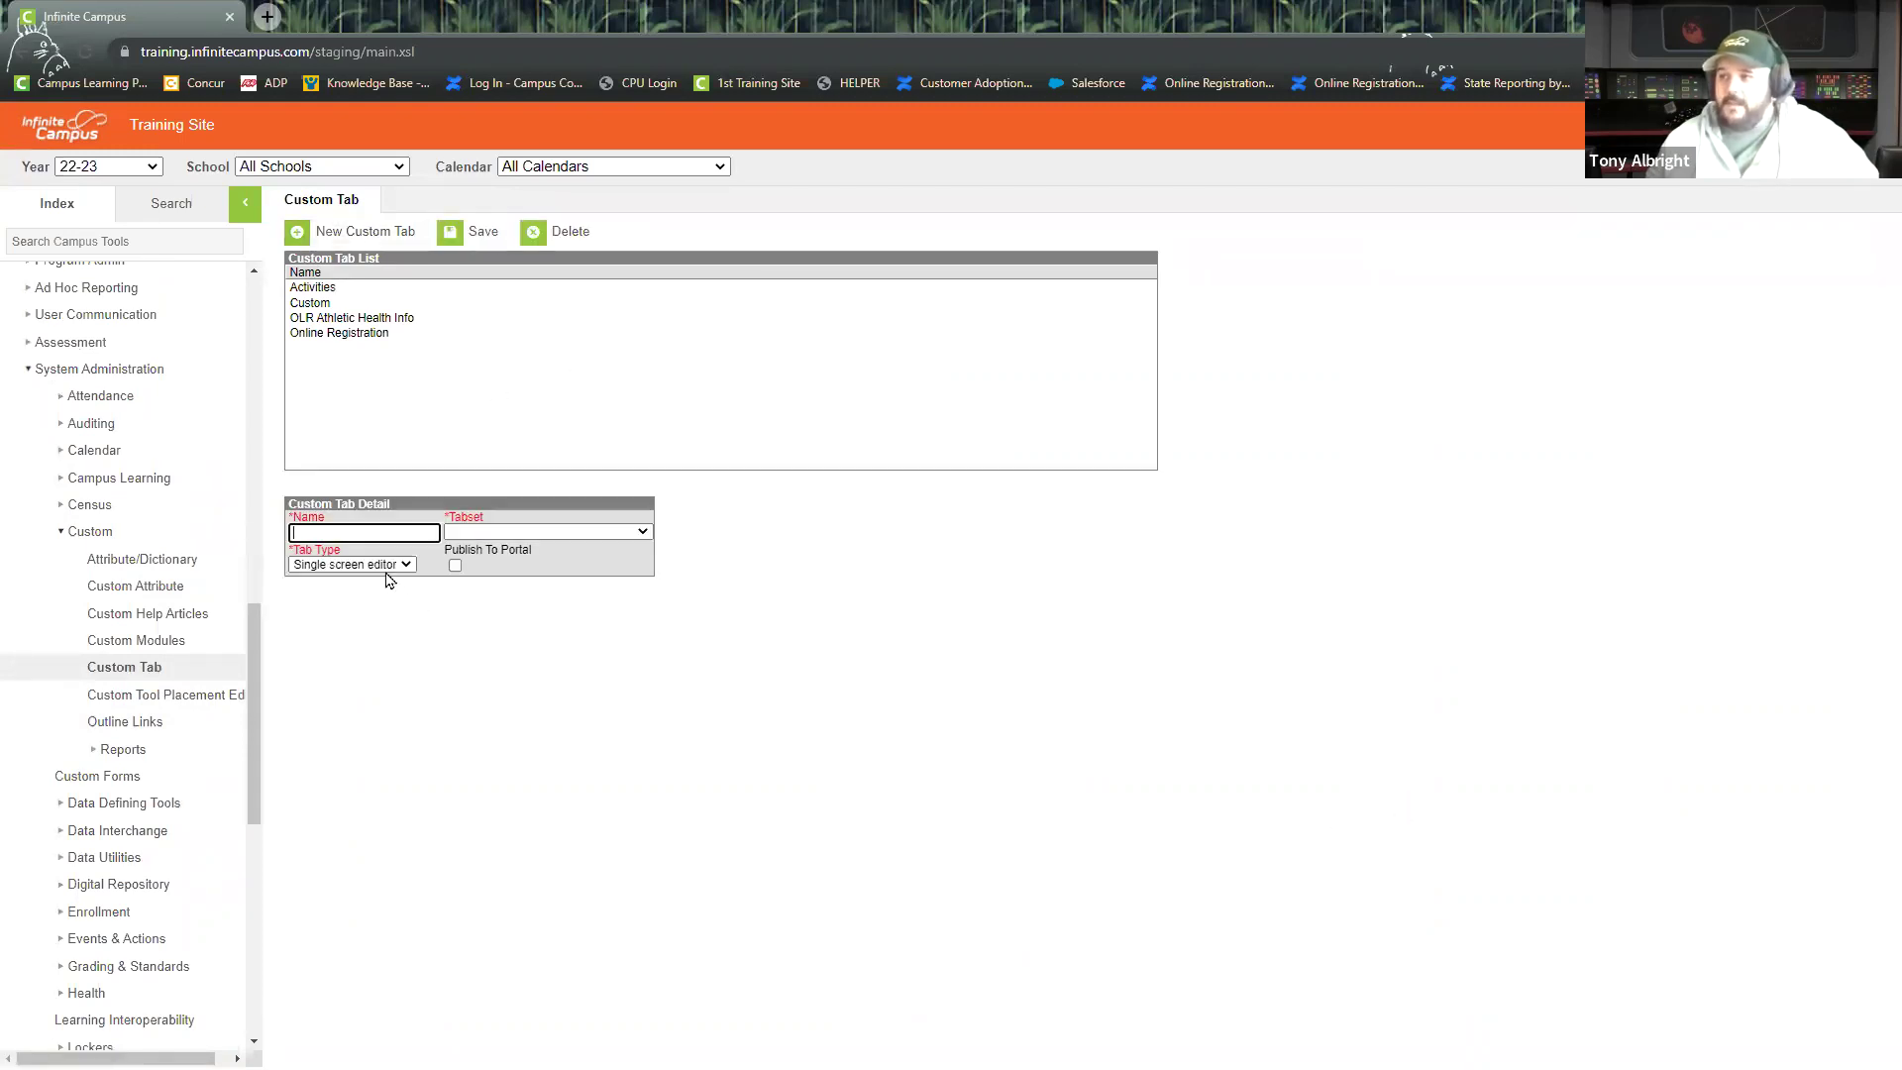
pyautogui.click(388, 566)
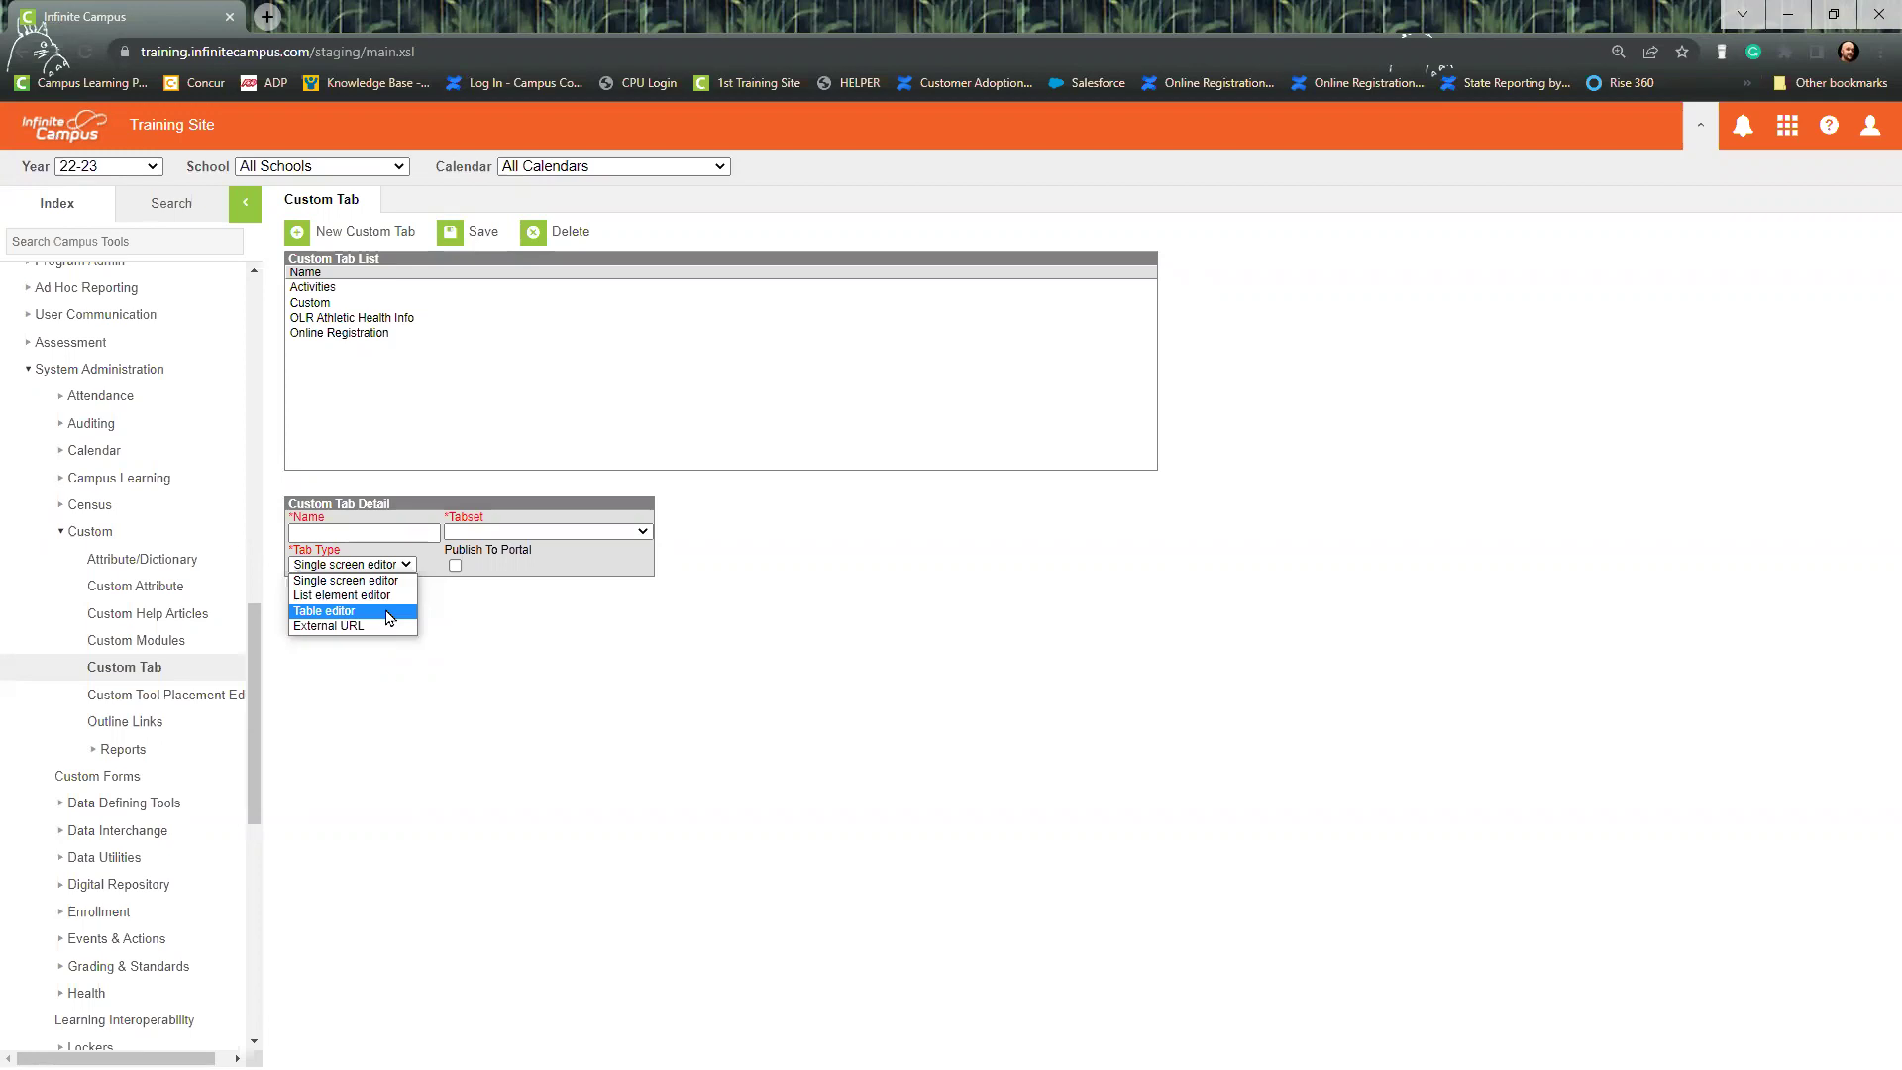
pyautogui.click(634, 679)
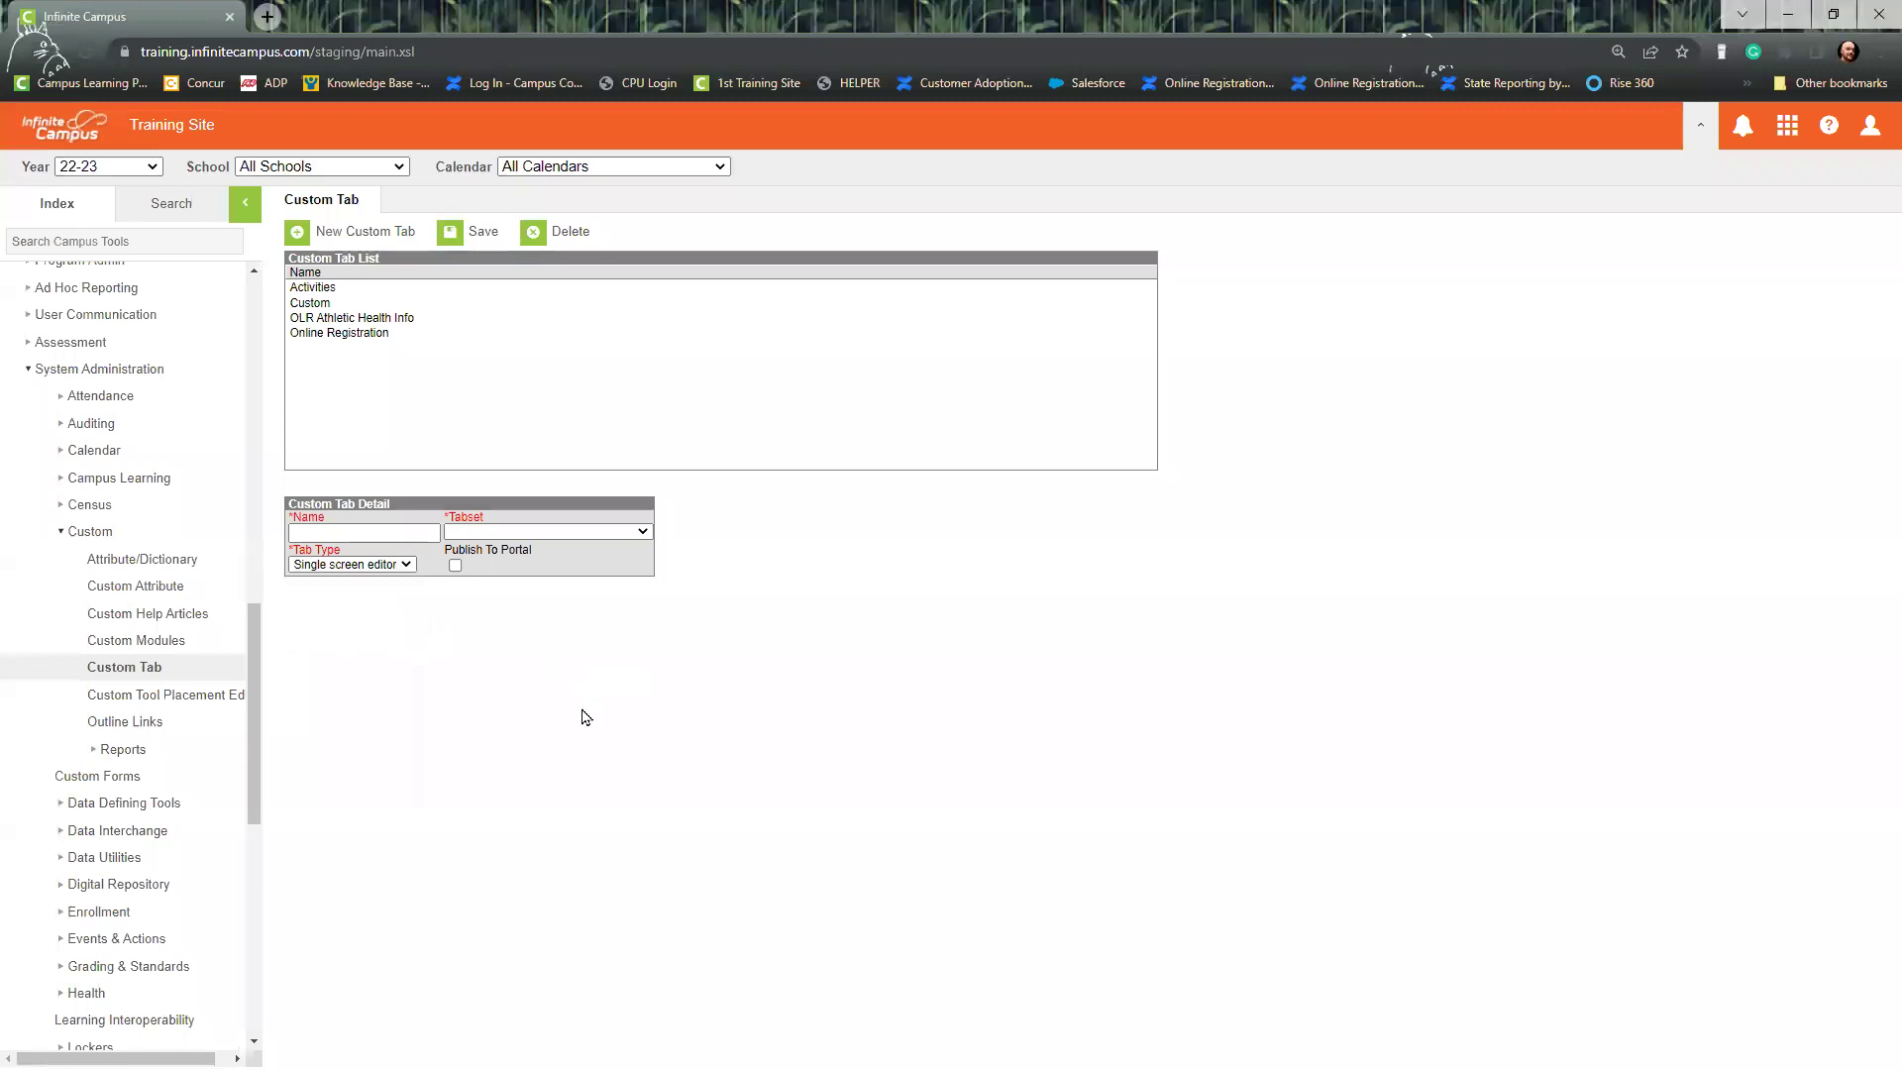
# Collapse the System Administration, Online Registration and Census sections and return to the home page with announcements and process alerts.
pyautogui.click(44, 372)
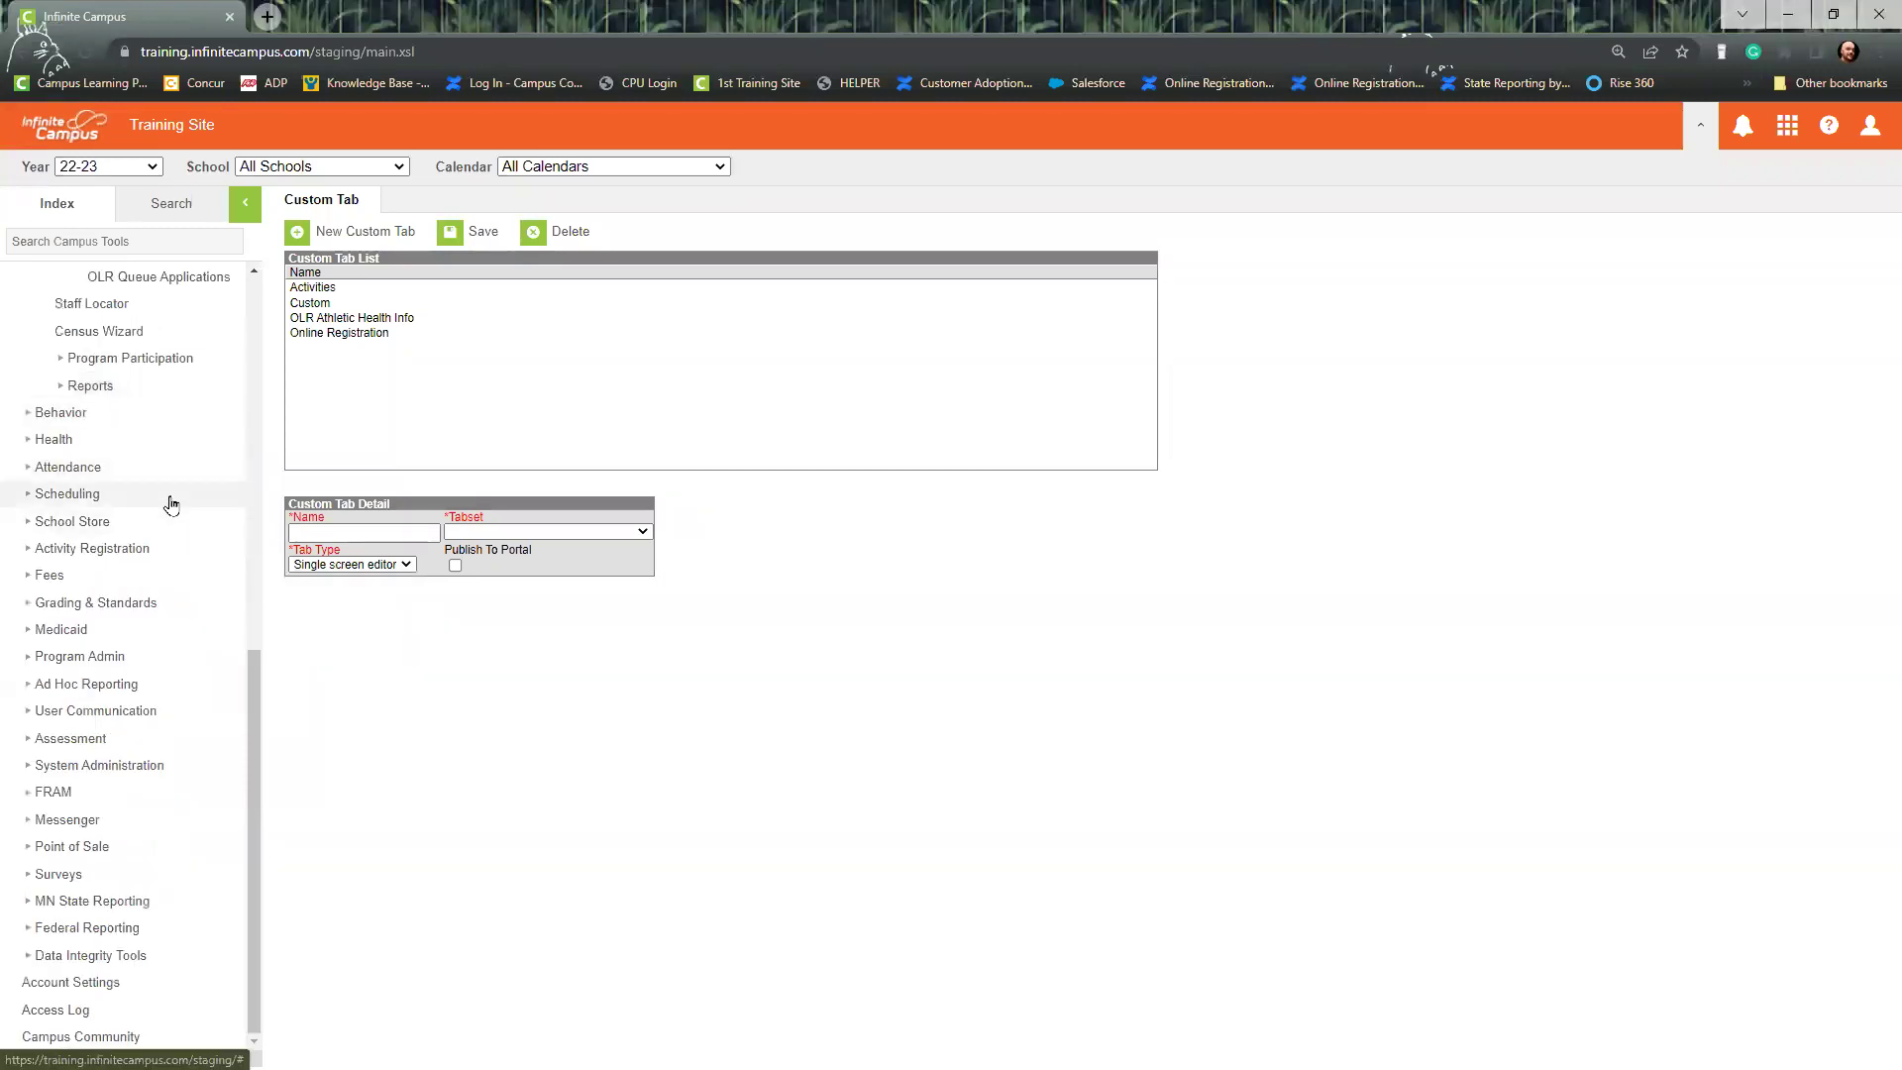
pyautogui.scroll(4, 149, 456)
pyautogui.click(111, 324)
pyautogui.scroll(4, 106, 356)
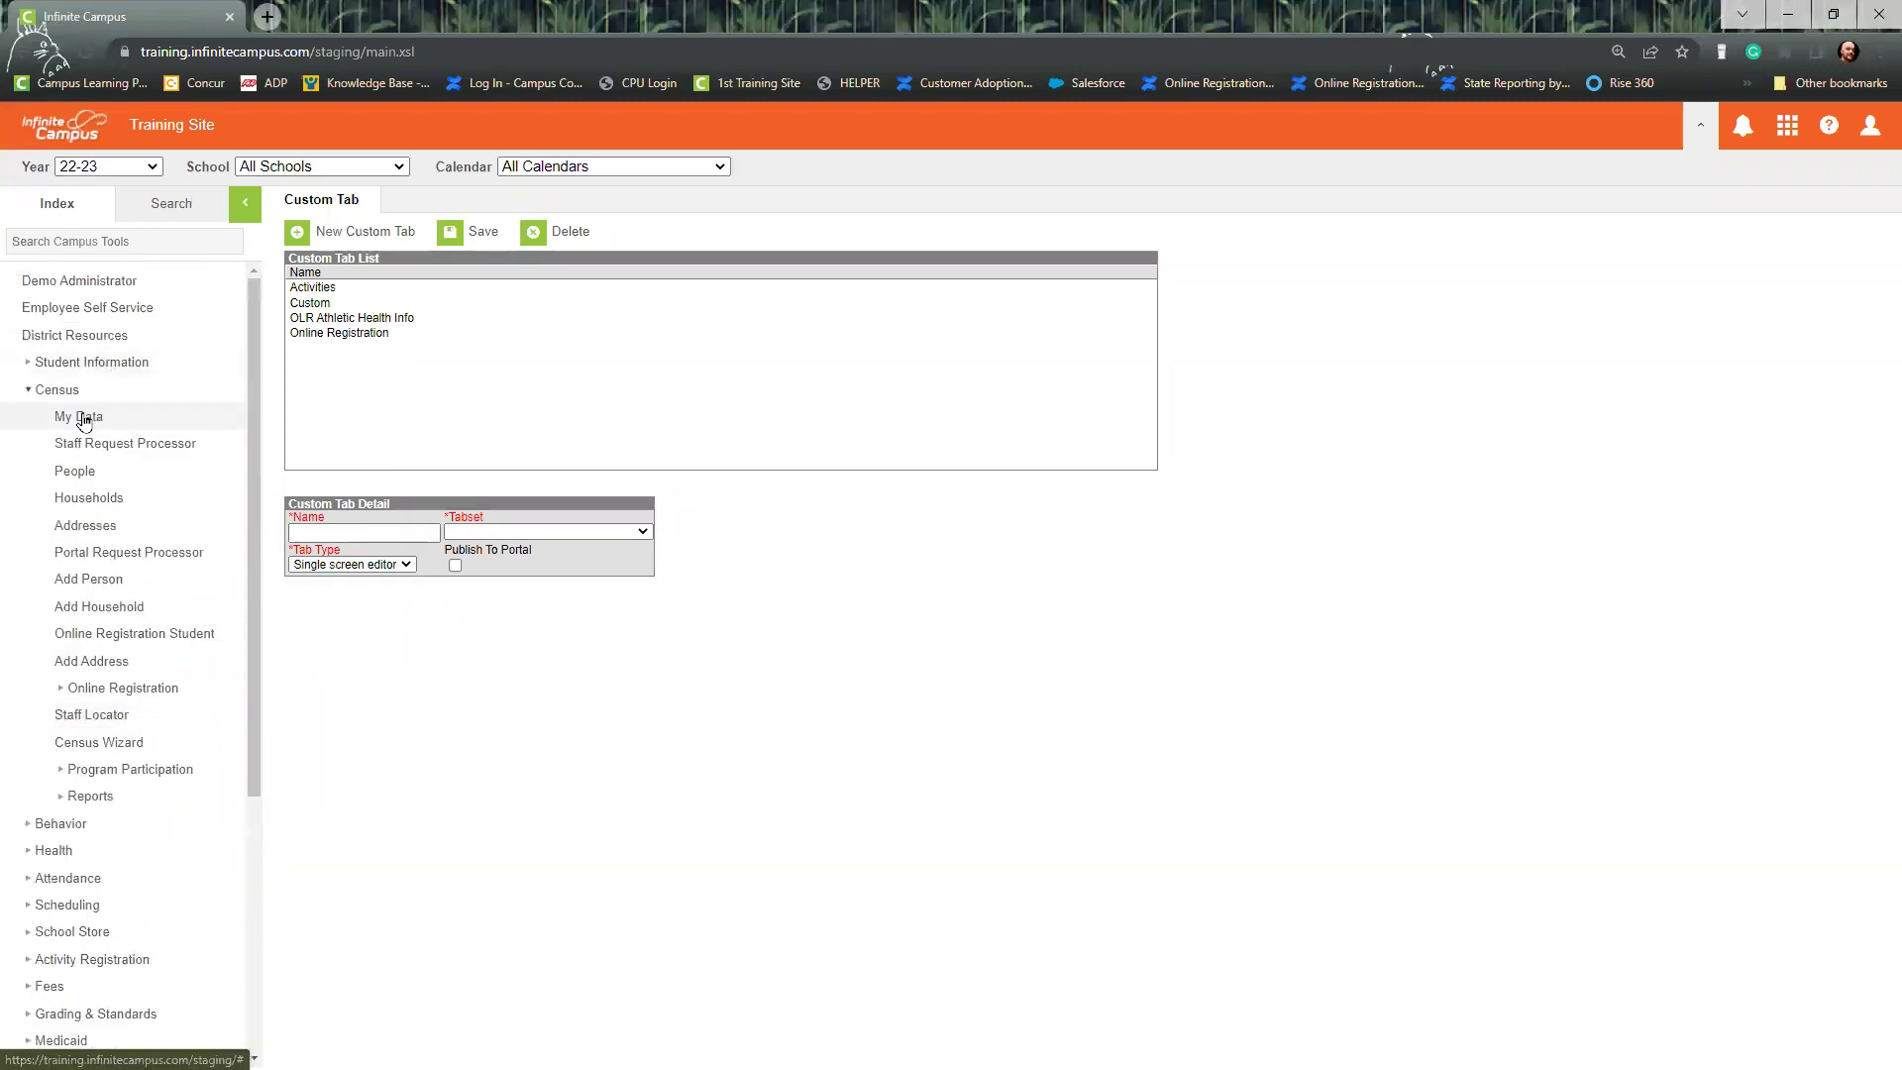
pyautogui.click(72, 390)
pyautogui.click(100, 282)
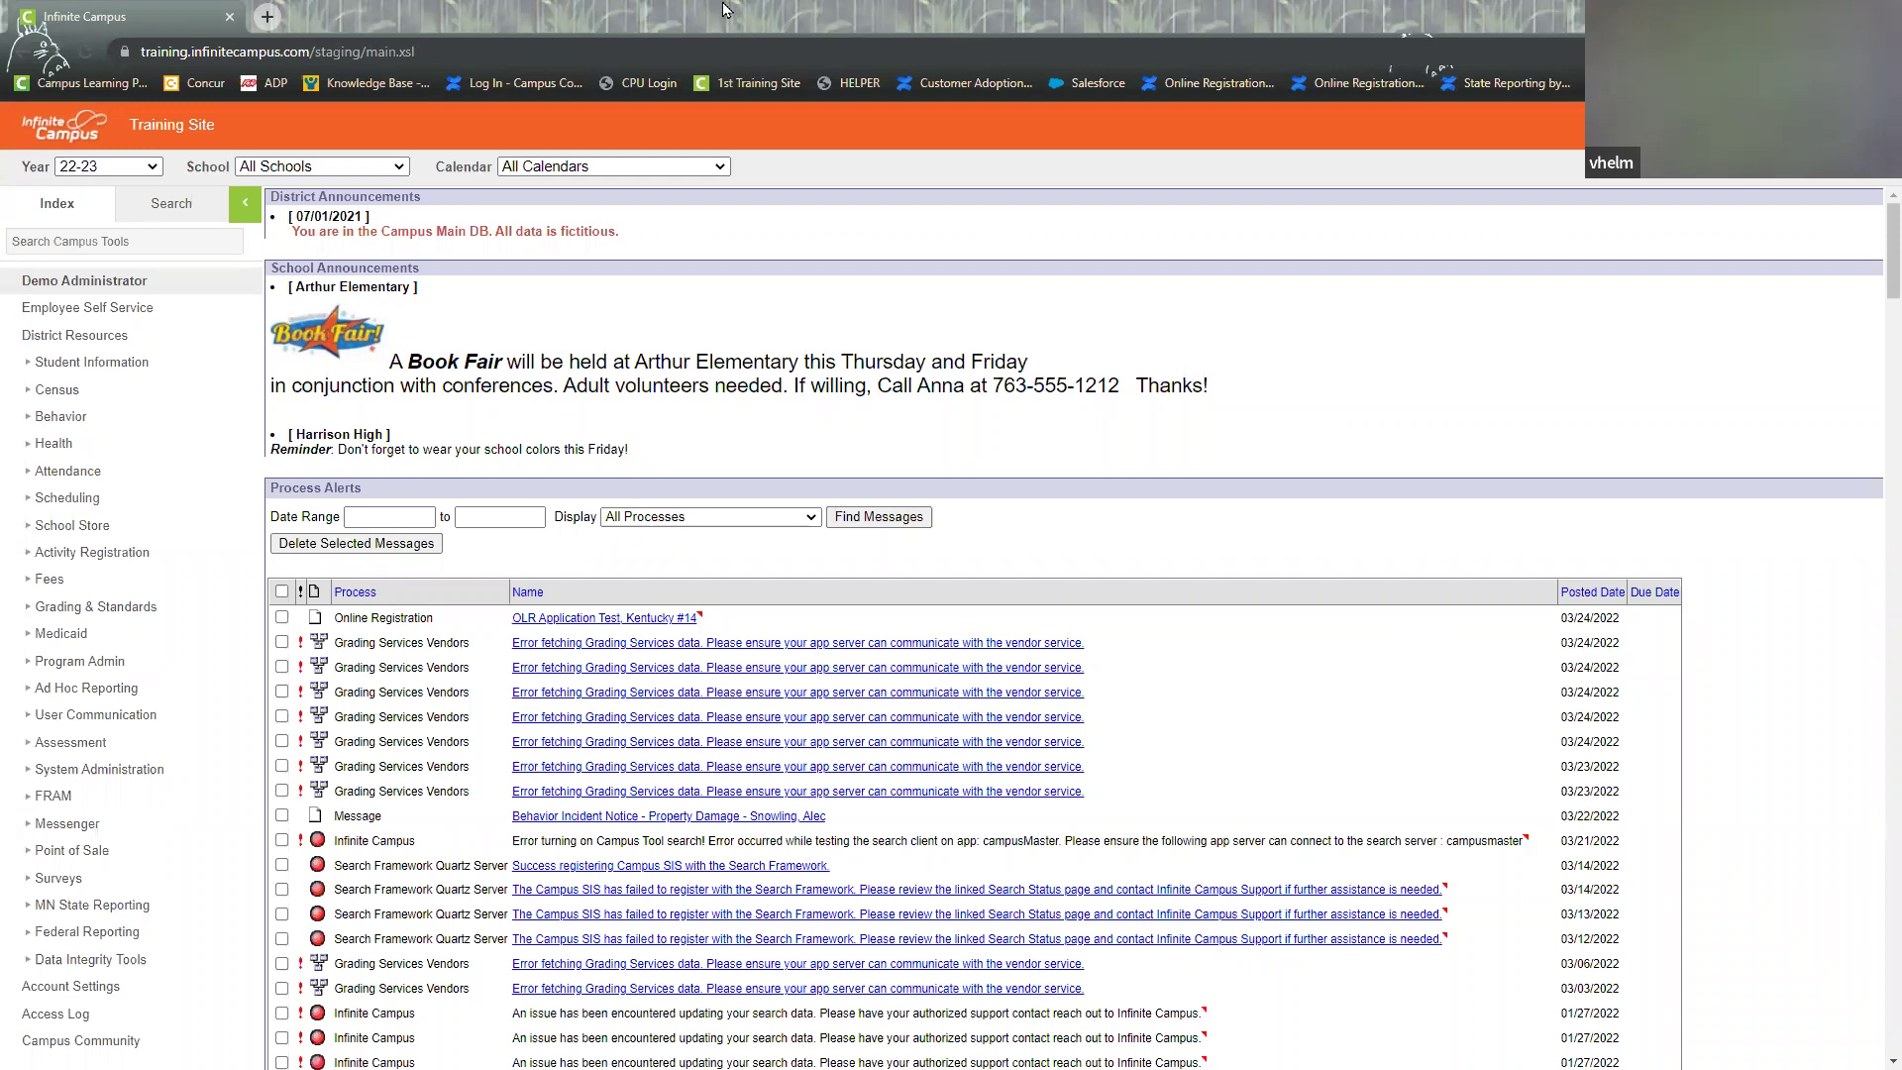
# Open the Infinite Campus Knowledge Base in a new browser tab, search for FRAM, and open the FRAM (Free Reduced Application Management) article.
pyautogui.click(269, 18)
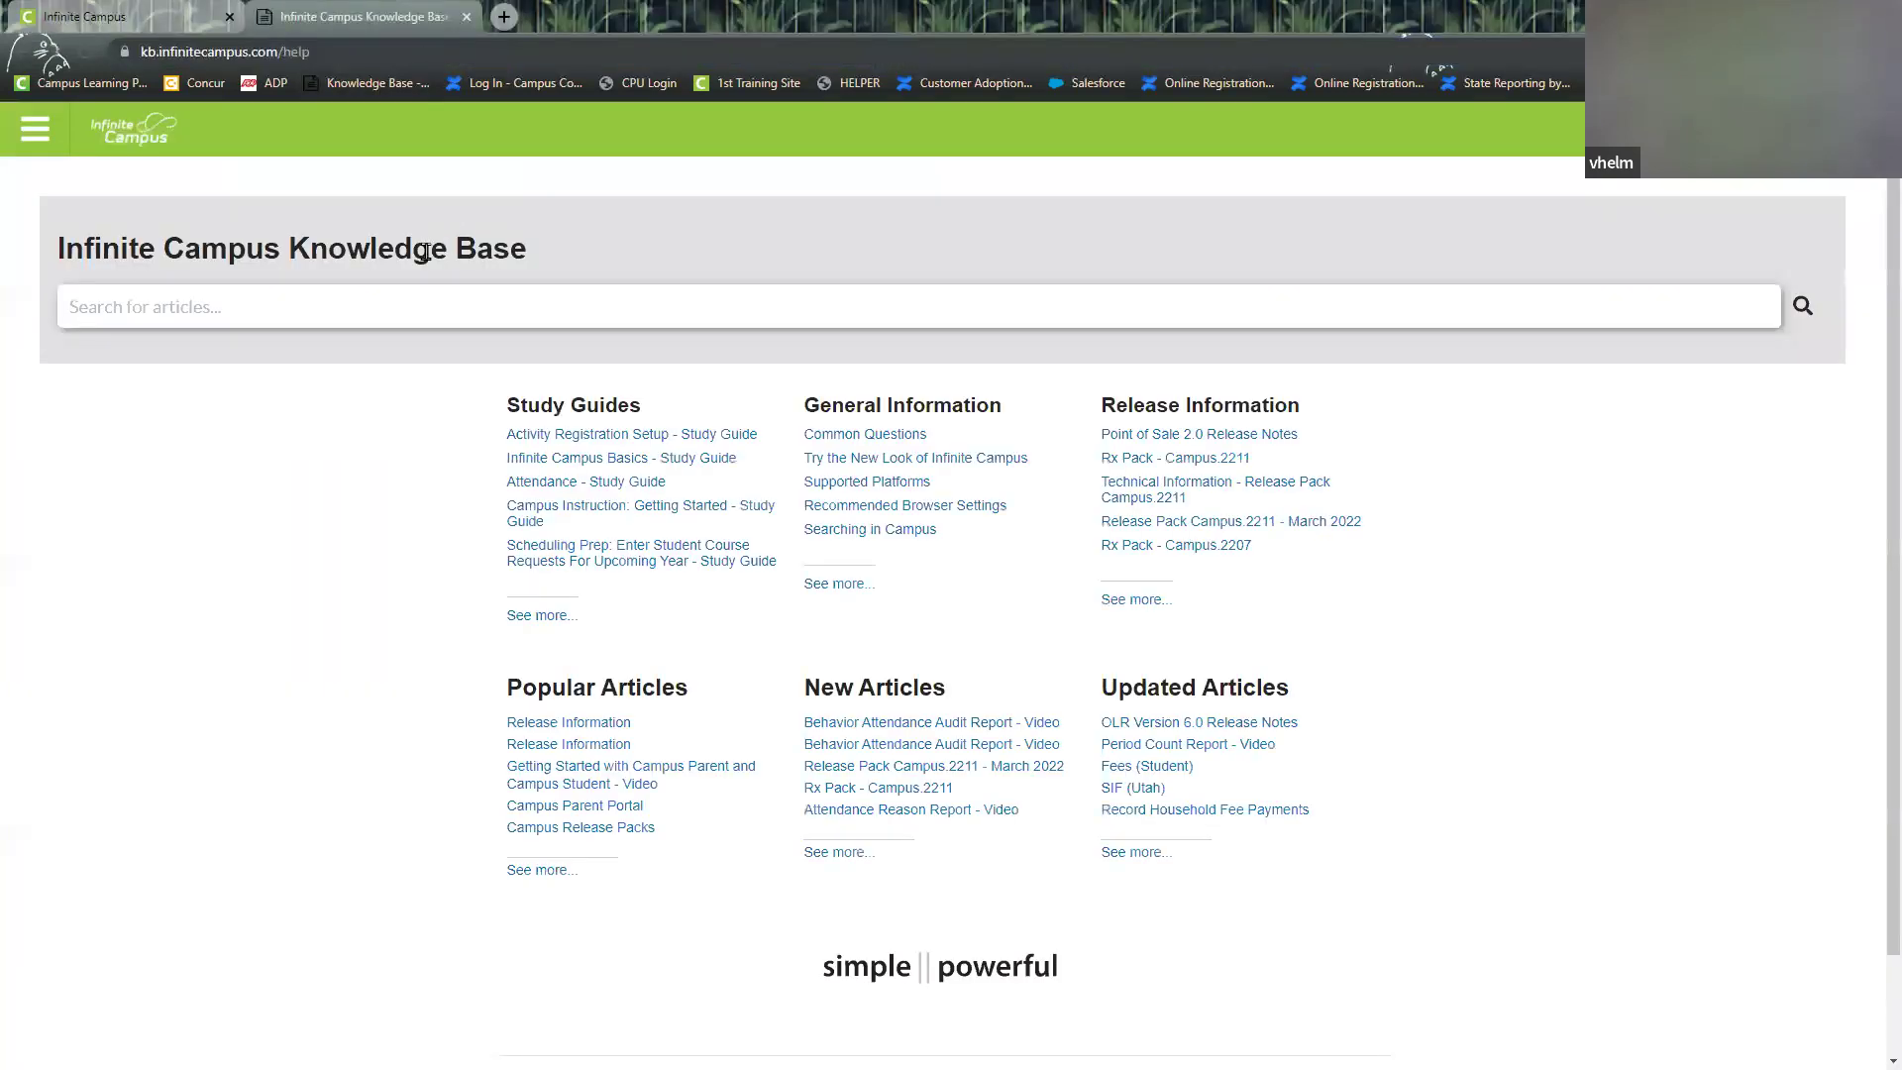
pyautogui.click(555, 297)
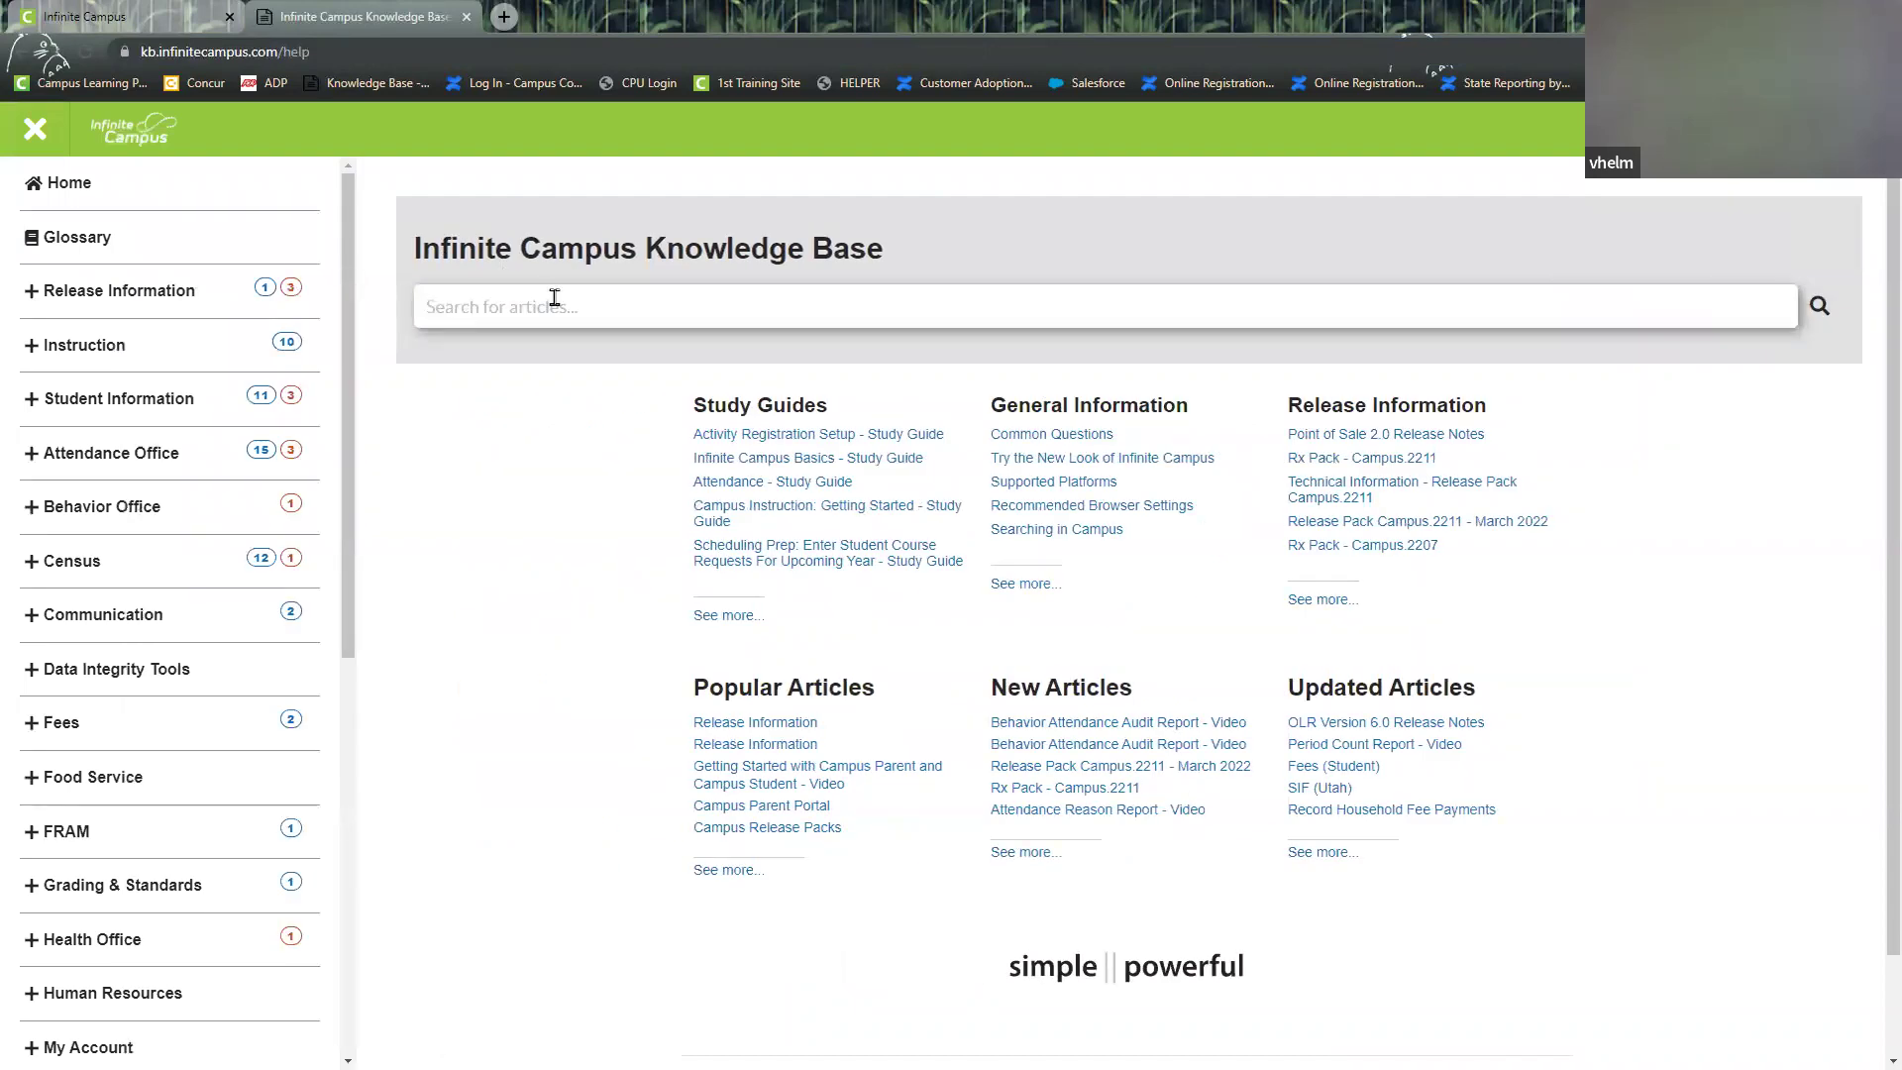
pyautogui.write('FRAM')
pyautogui.press('Return')
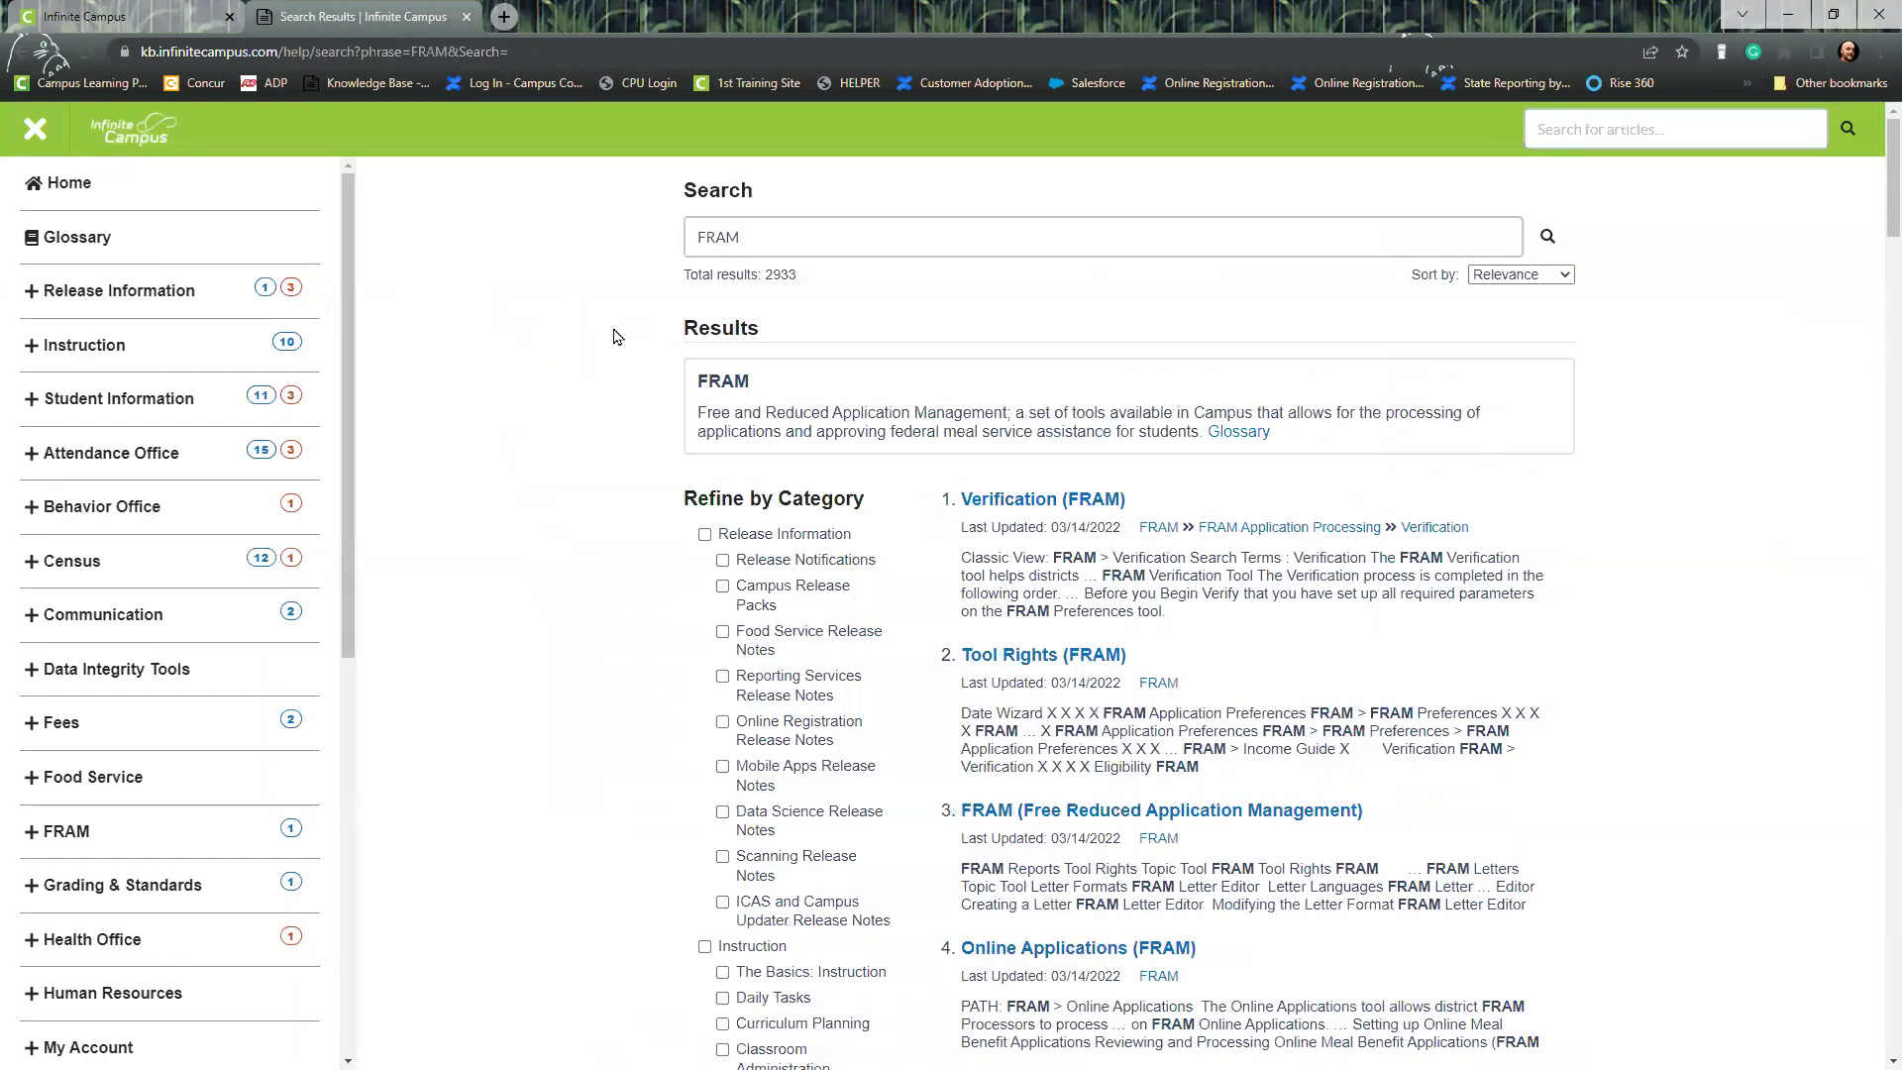
pyautogui.click(1161, 812)
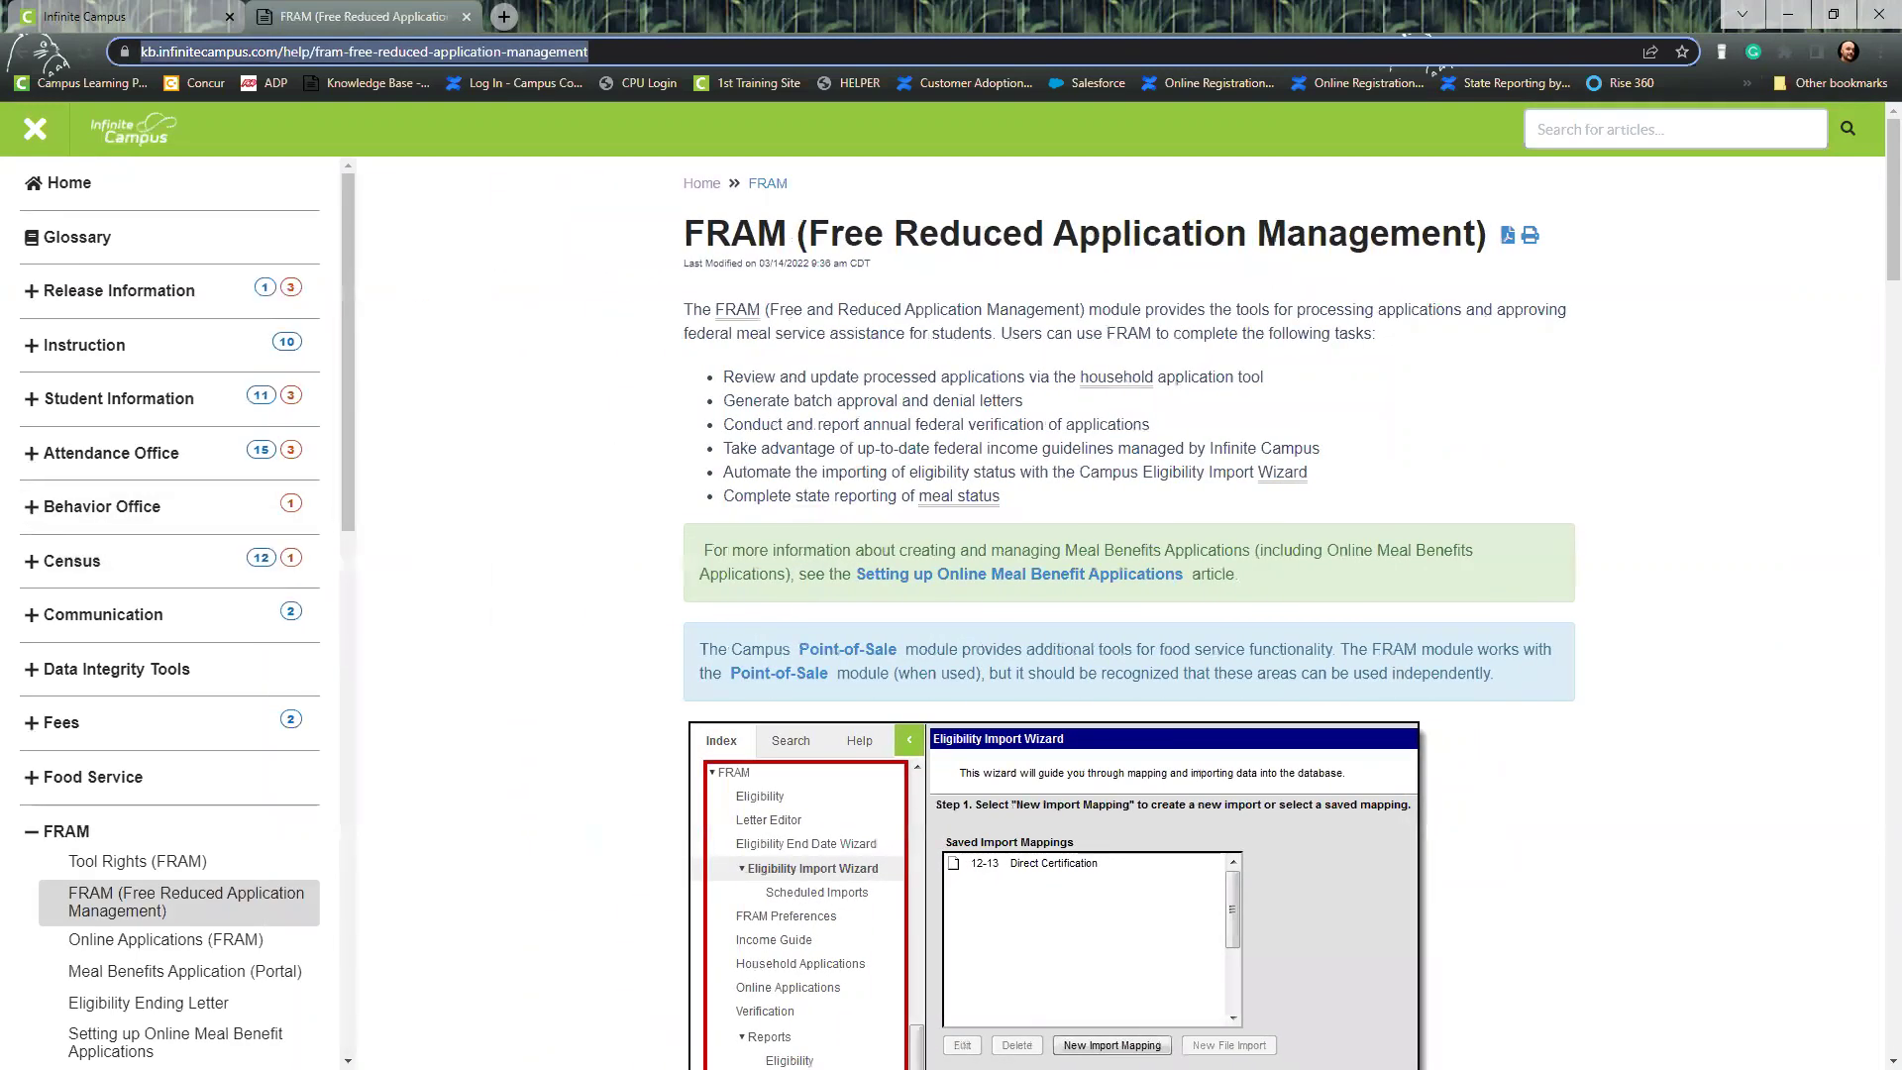
pyautogui.hotkey('alt', 'Tab')
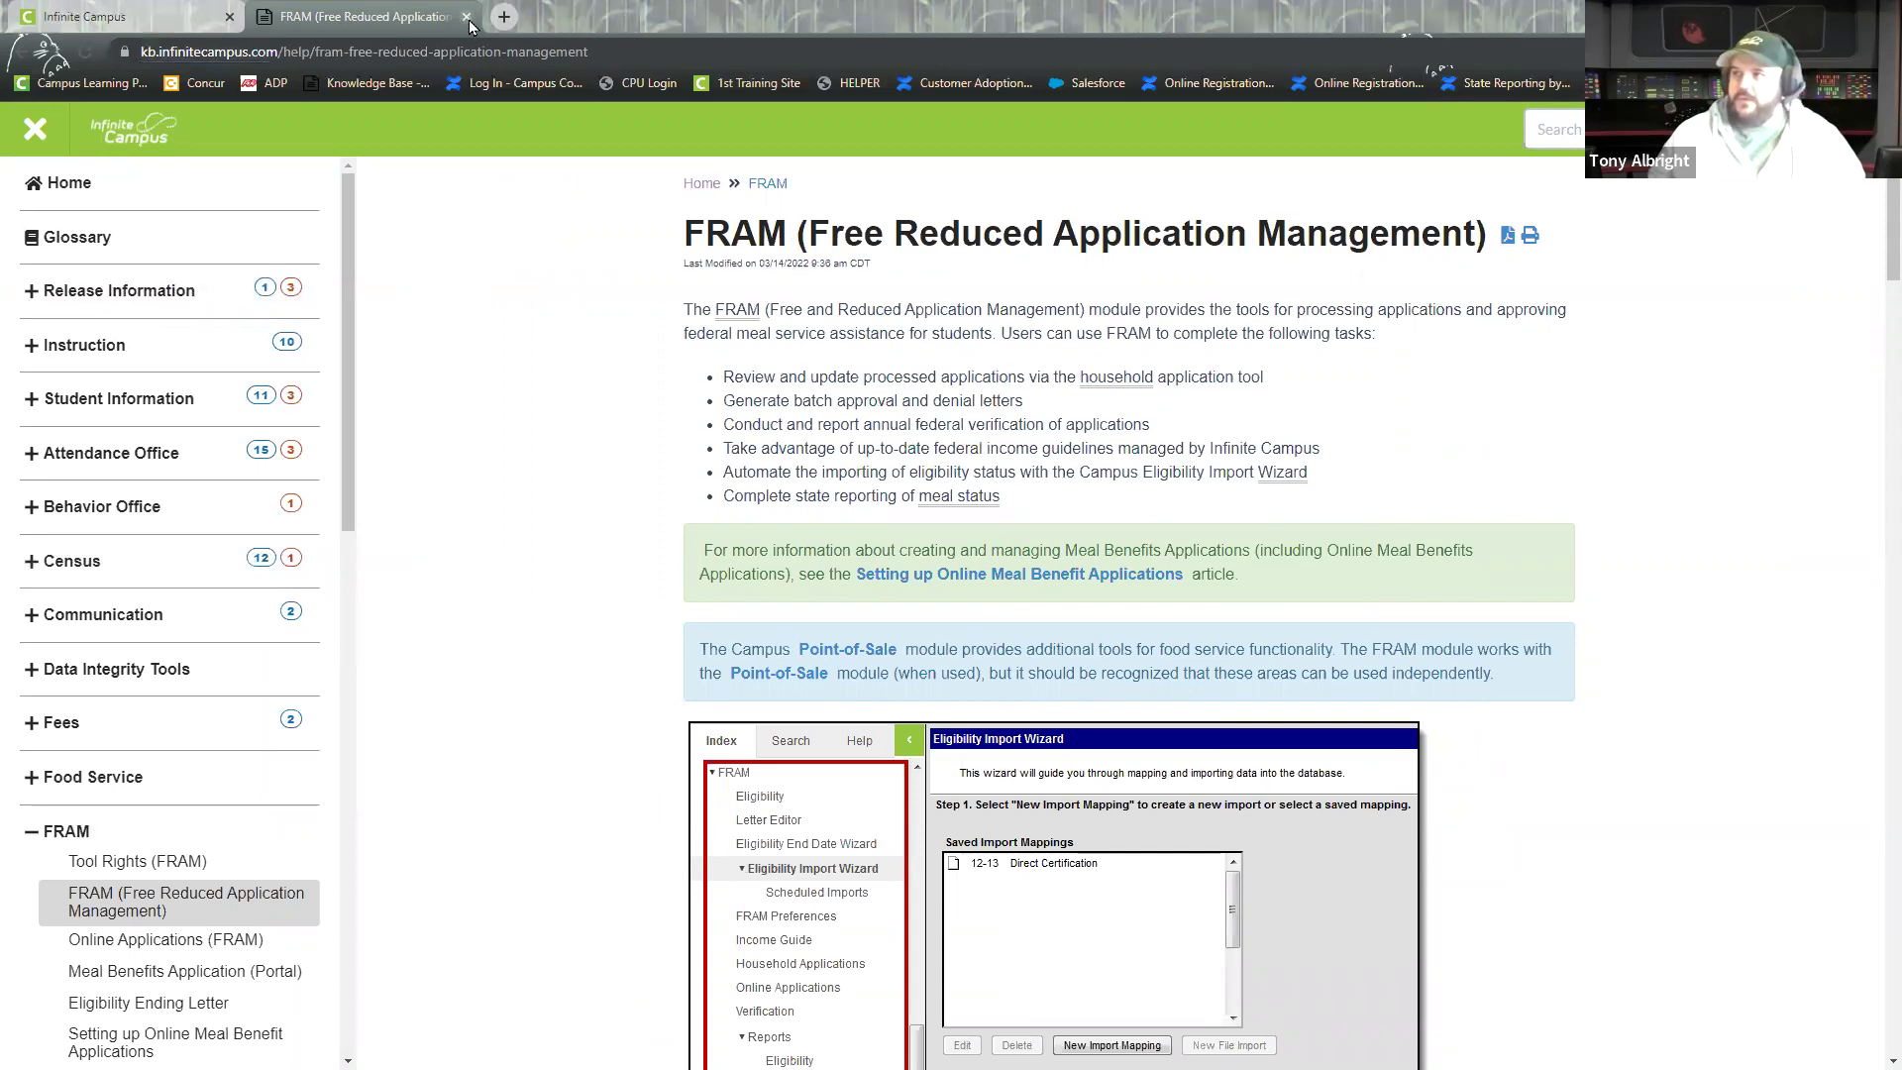
# Review the FRAM article's topics on letters, eligibility imports, preferences, verification and reports, and close its browser tab.
pyautogui.scroll(-15, 876, 673)
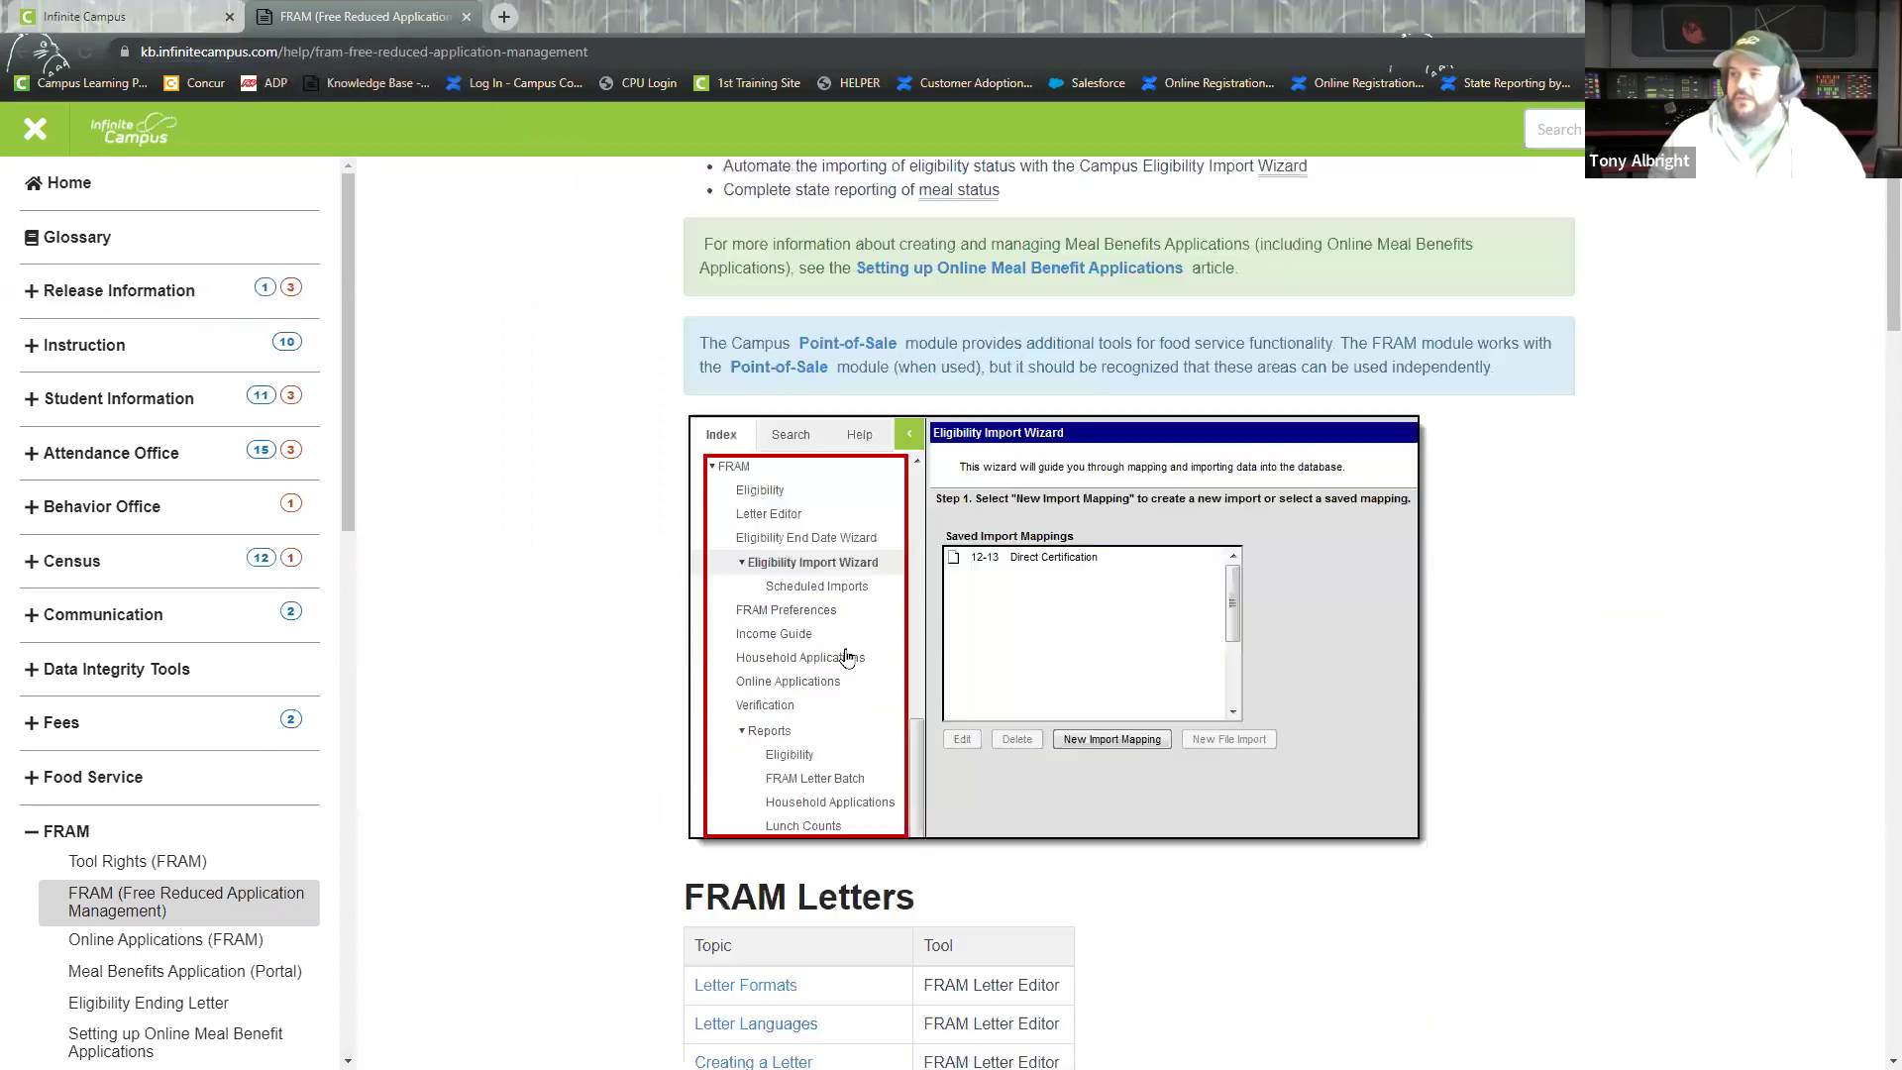
pyautogui.scroll(-20, 578, 587)
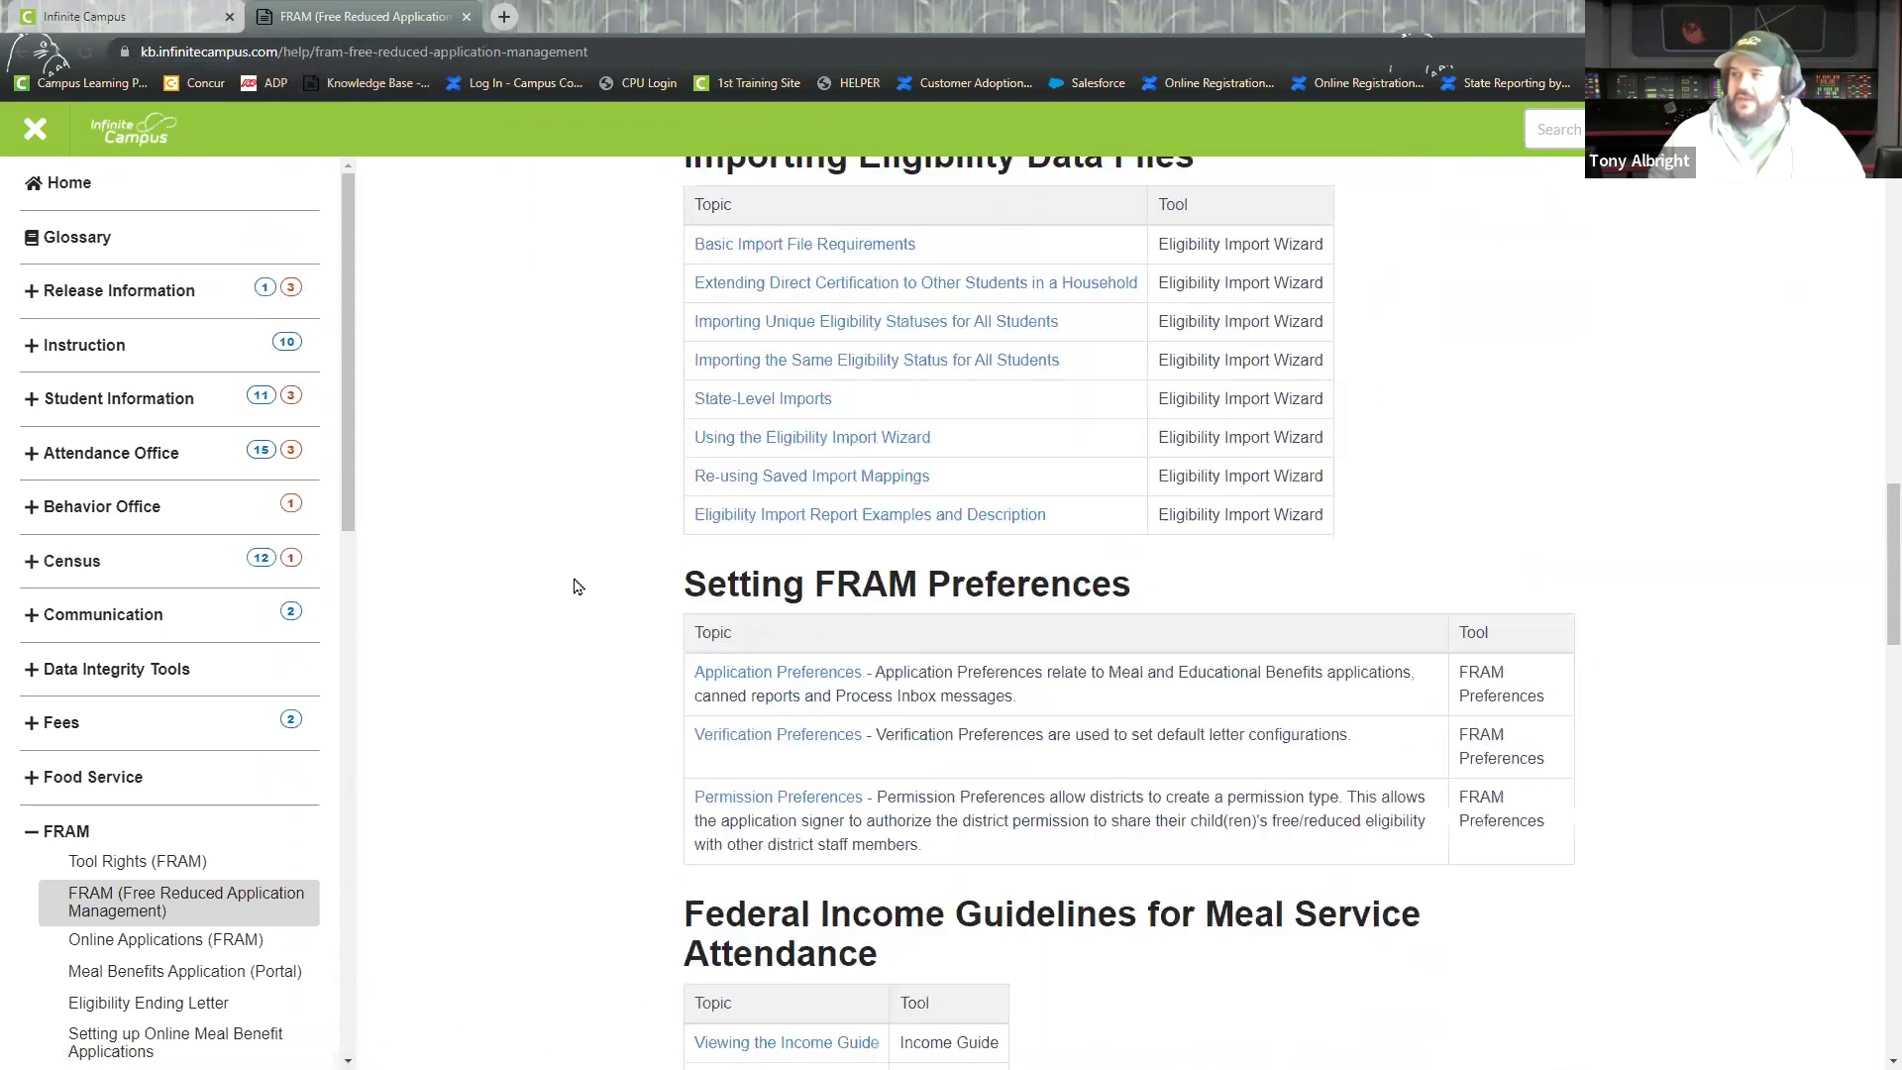
pyautogui.scroll(-9, 578, 586)
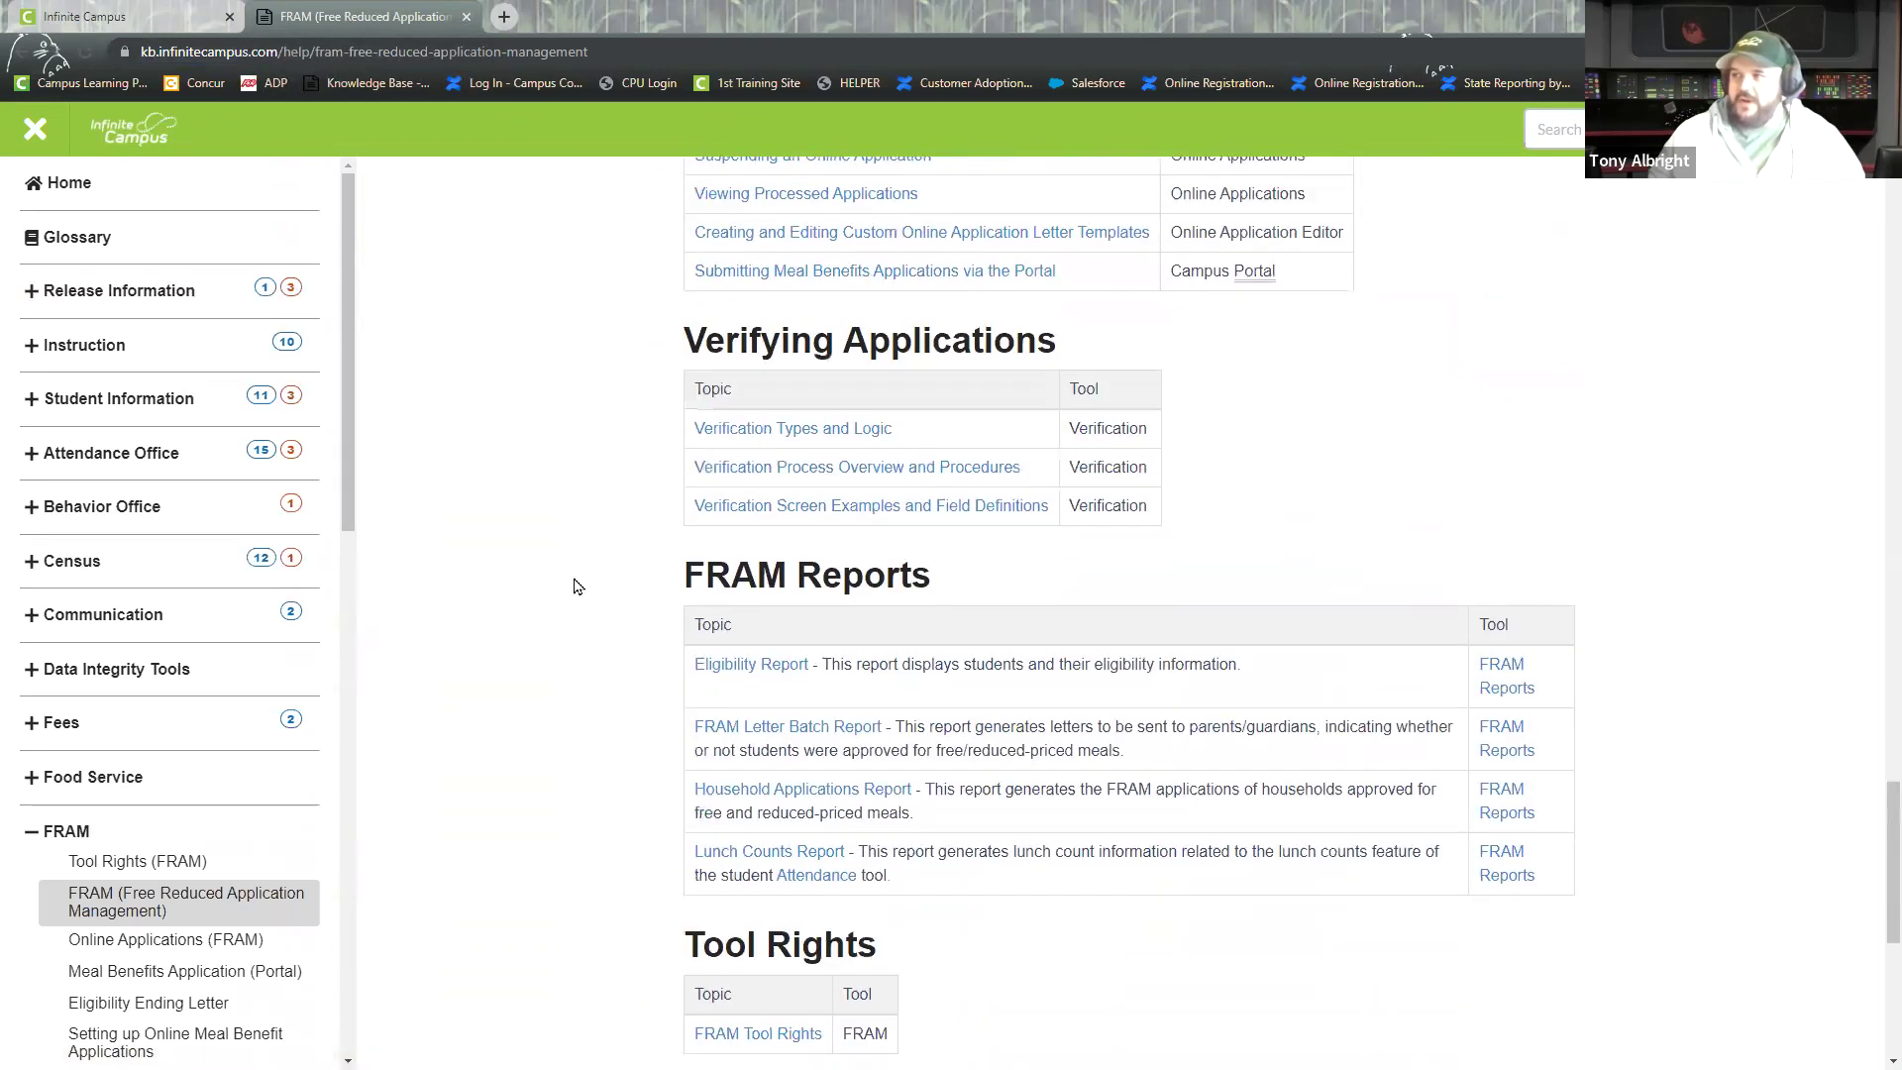
pyautogui.click(467, 16)
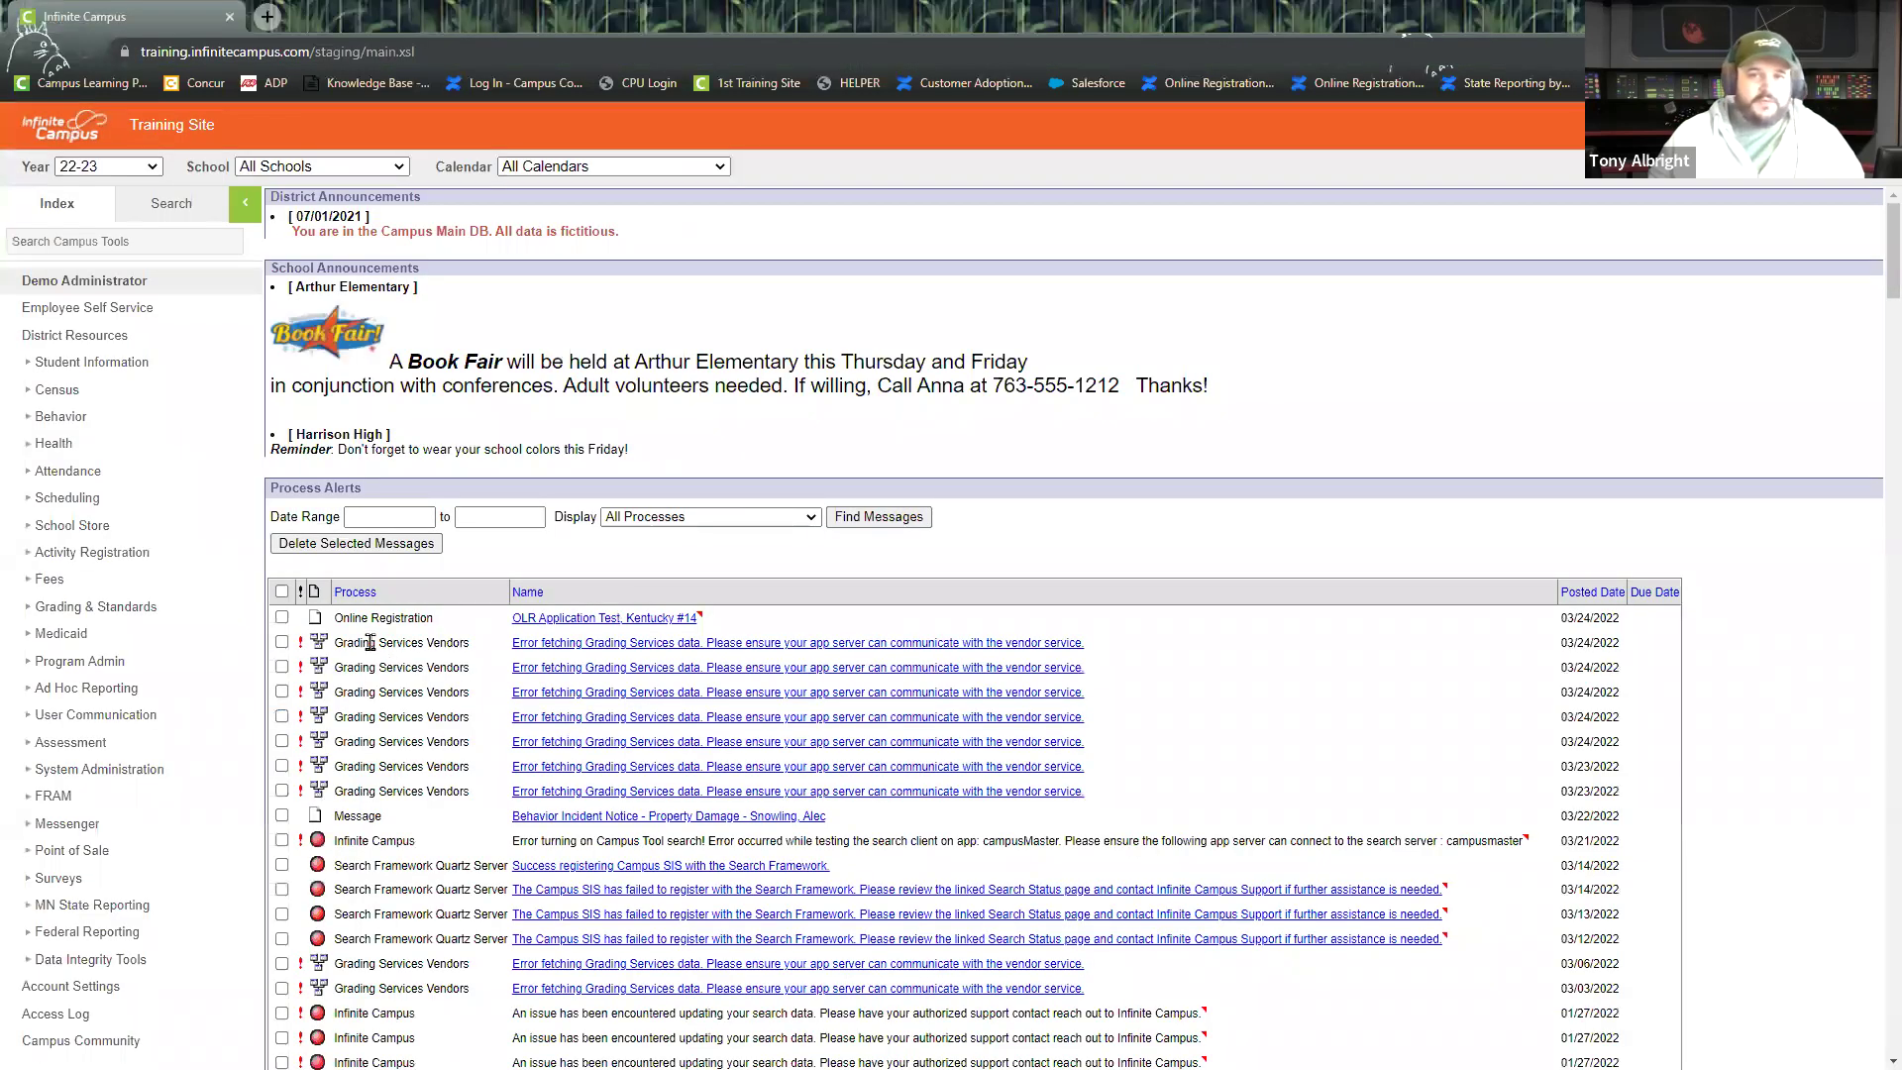